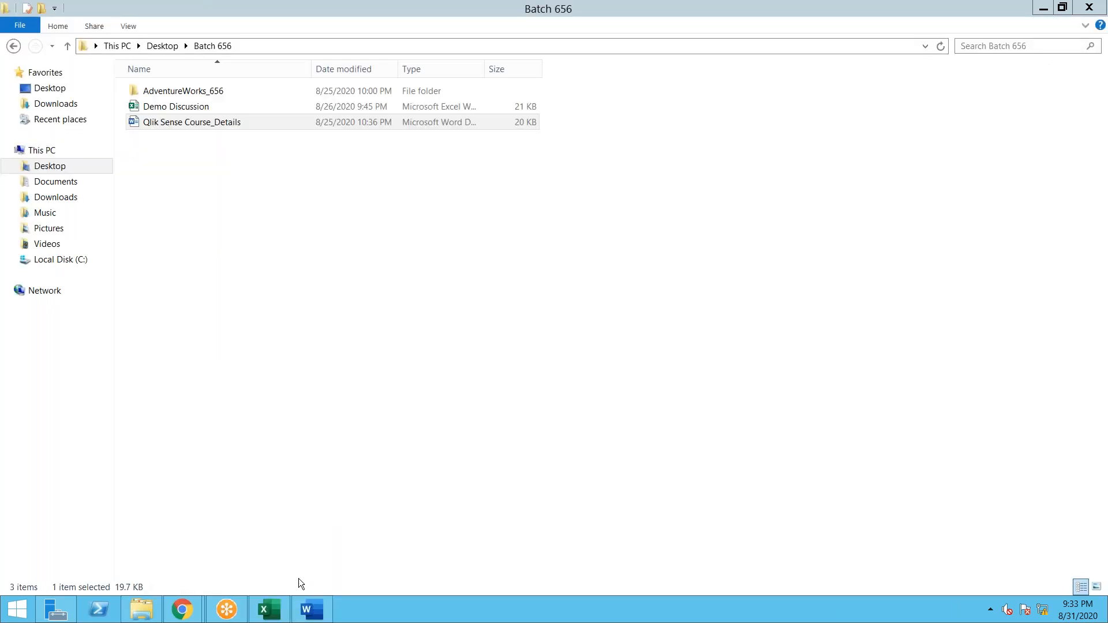
Step: Switch to the Demo Discussion workbook in Excel and review the QVD layer diagram on the App sheet
left_click(269, 612)
scroll(299, 442, "down", 1)
scroll(298, 442, "up", 2)
scroll(300, 443, "down", 1)
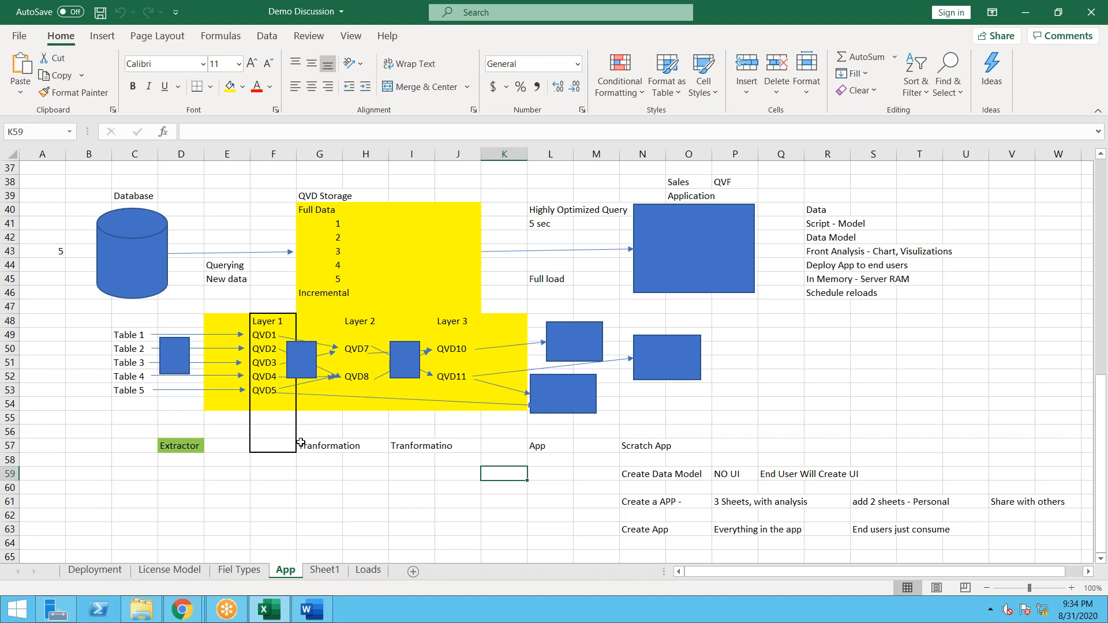
scroll(120, 535, "down", 1)
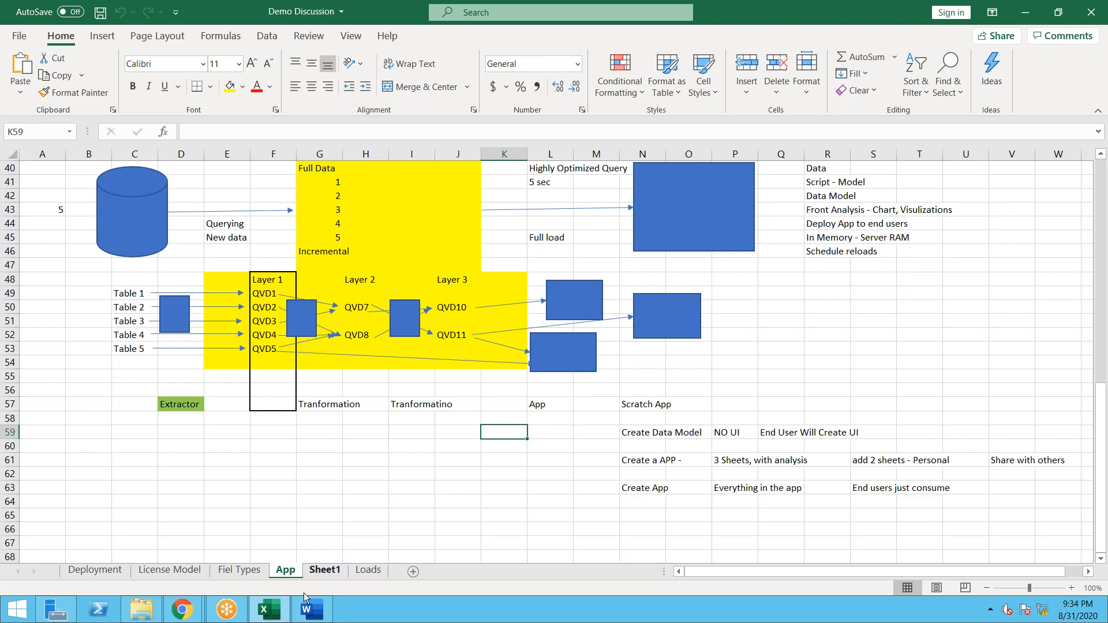
Step: Switch to the Qlik Sense Hub in Chrome and open the apps 656_AdvWork_Extractor and 656_AdvWork_App
mouse_move(182, 609)
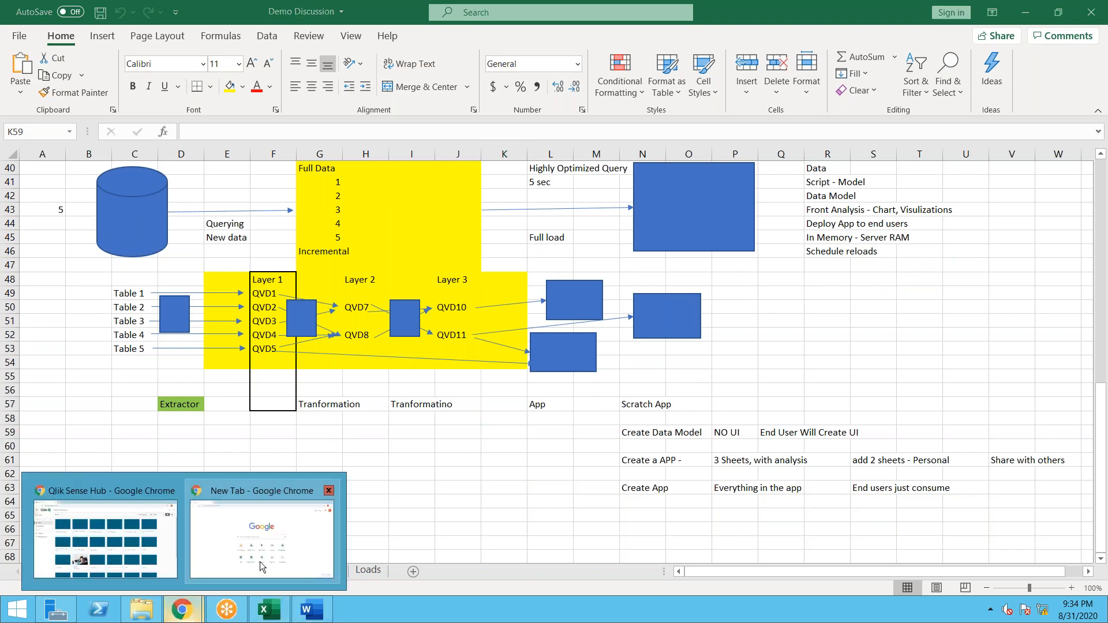
key("super+d")
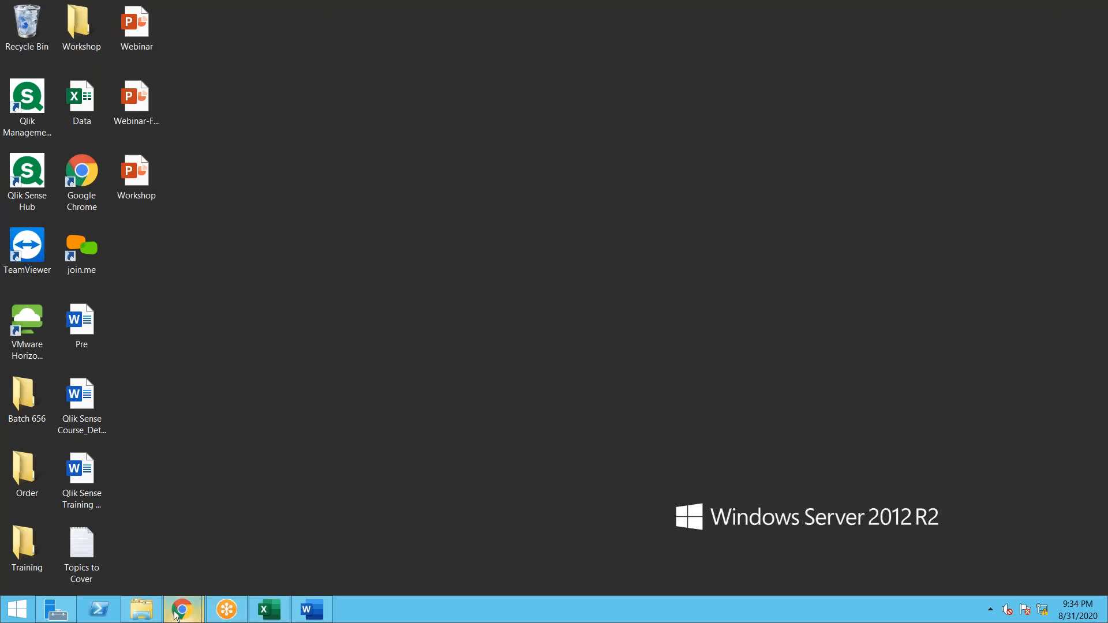
left_click(112, 550)
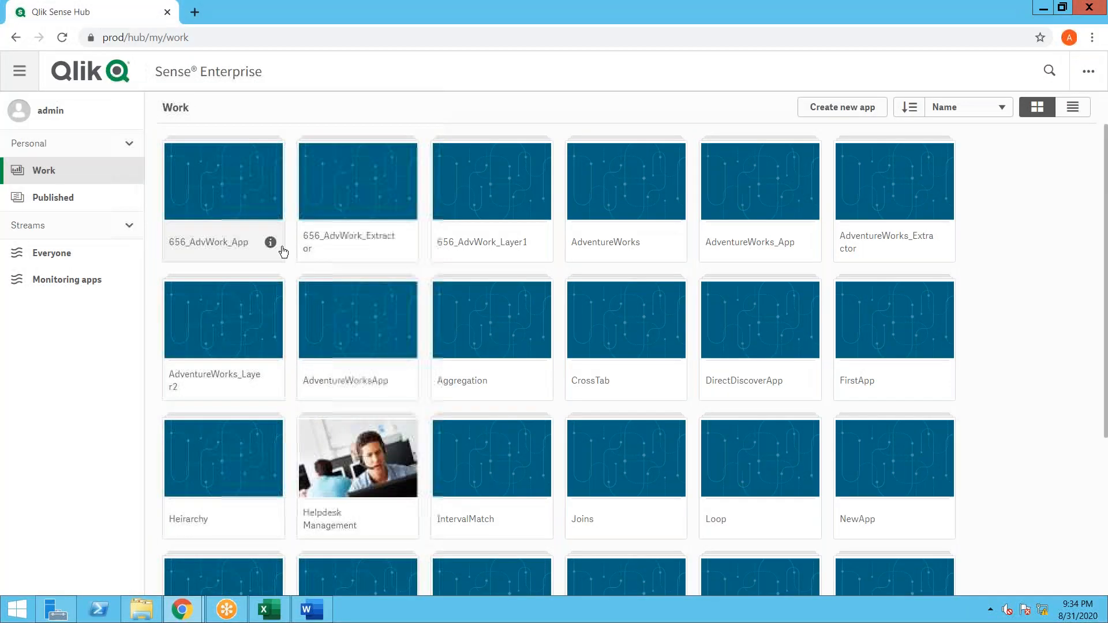
left_click(371, 210)
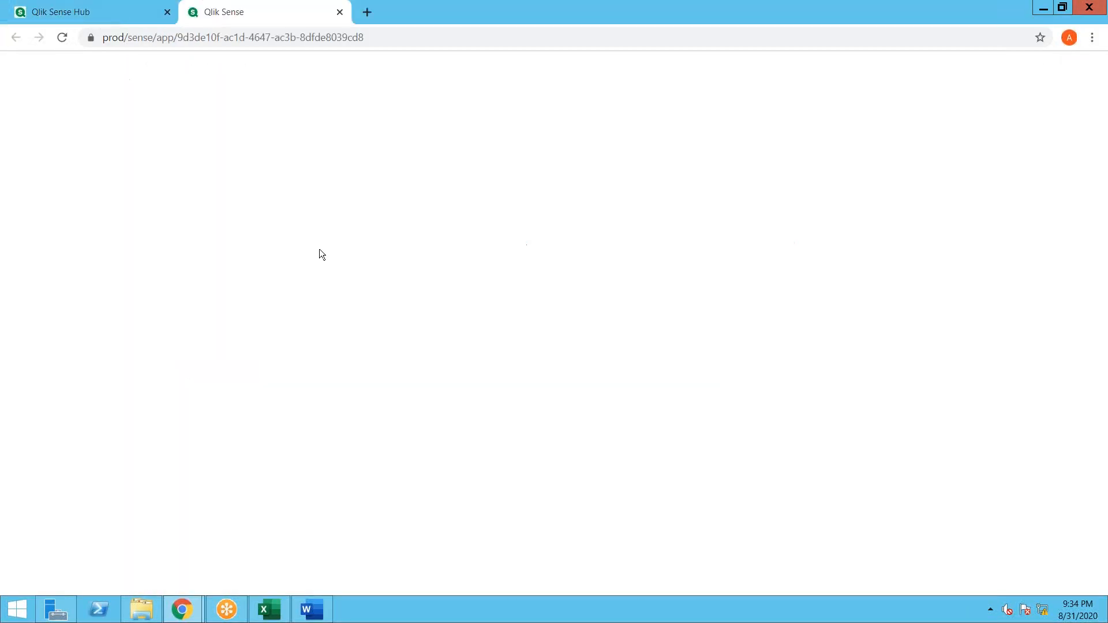
left_click(78, 16)
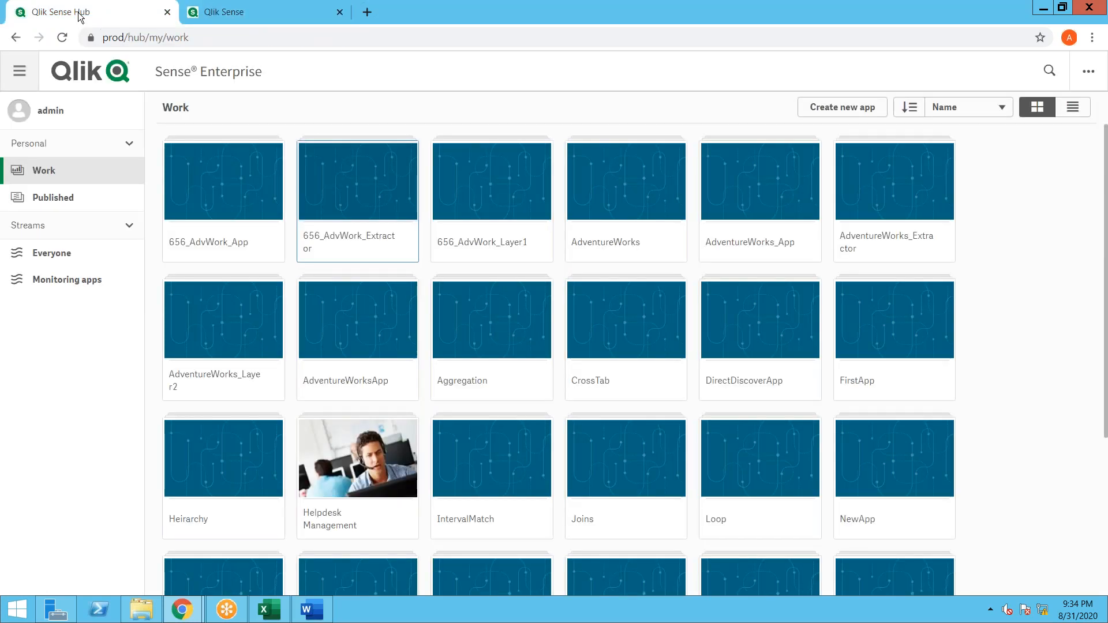
left_click(212, 197)
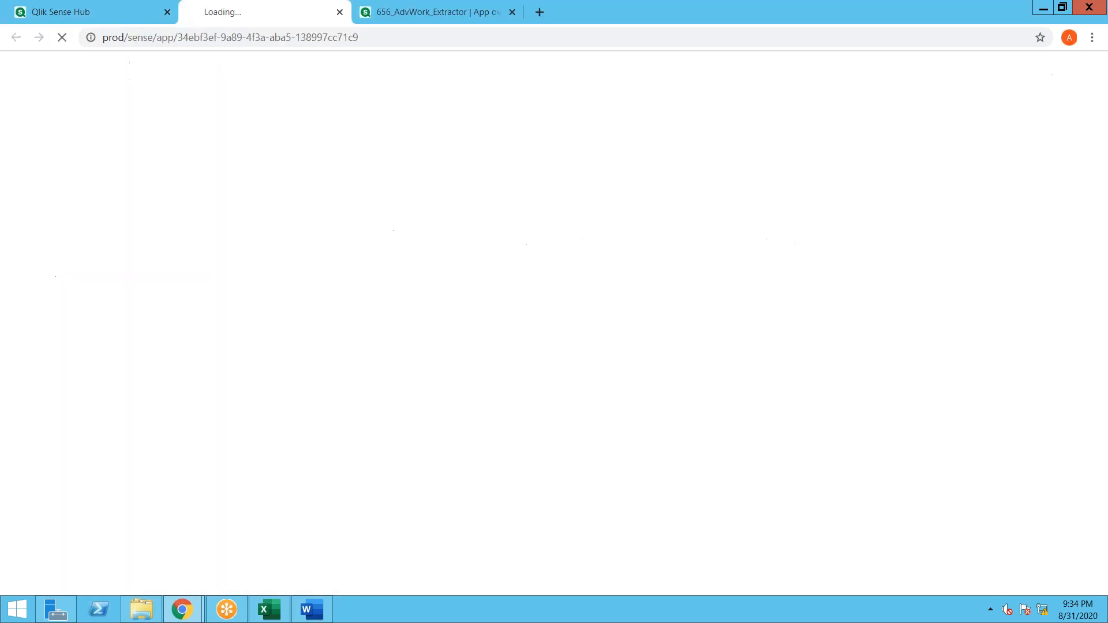
Step: Open the data load editor of 656_AdvWork_Extractor and review the Orders section's load, store and drop statements
left_click(379, 24)
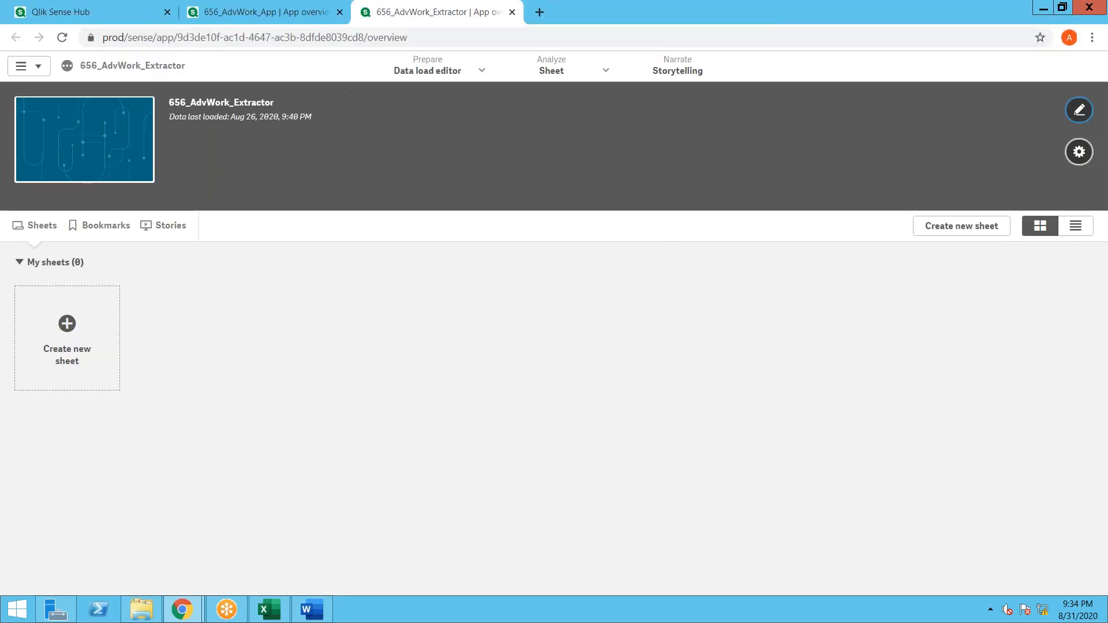
left_click(446, 74)
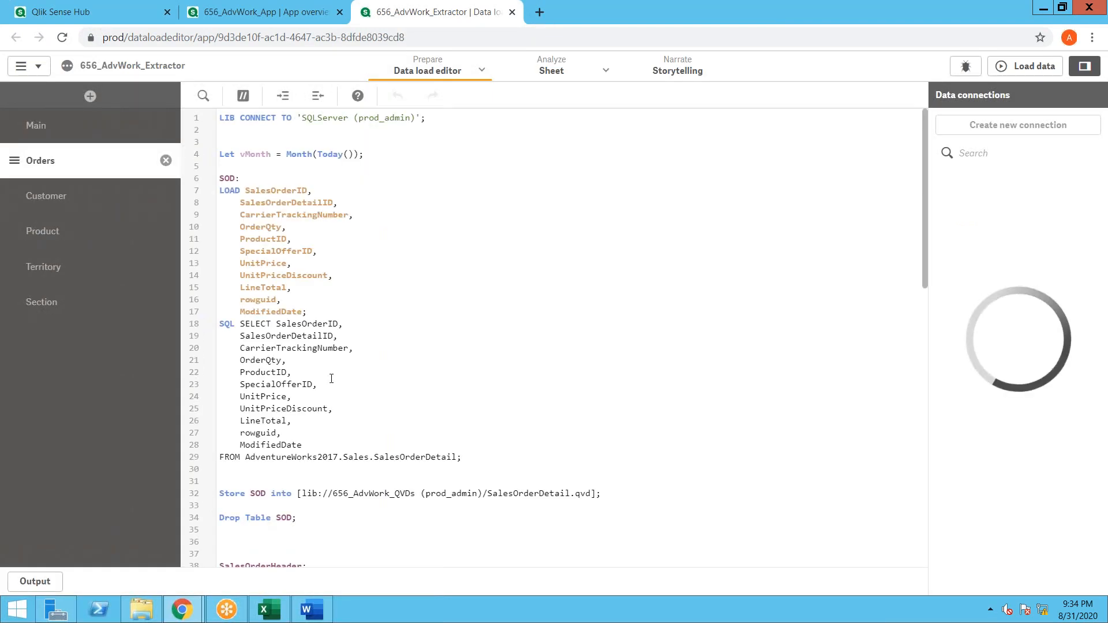
scroll(276, 369, "down", 3)
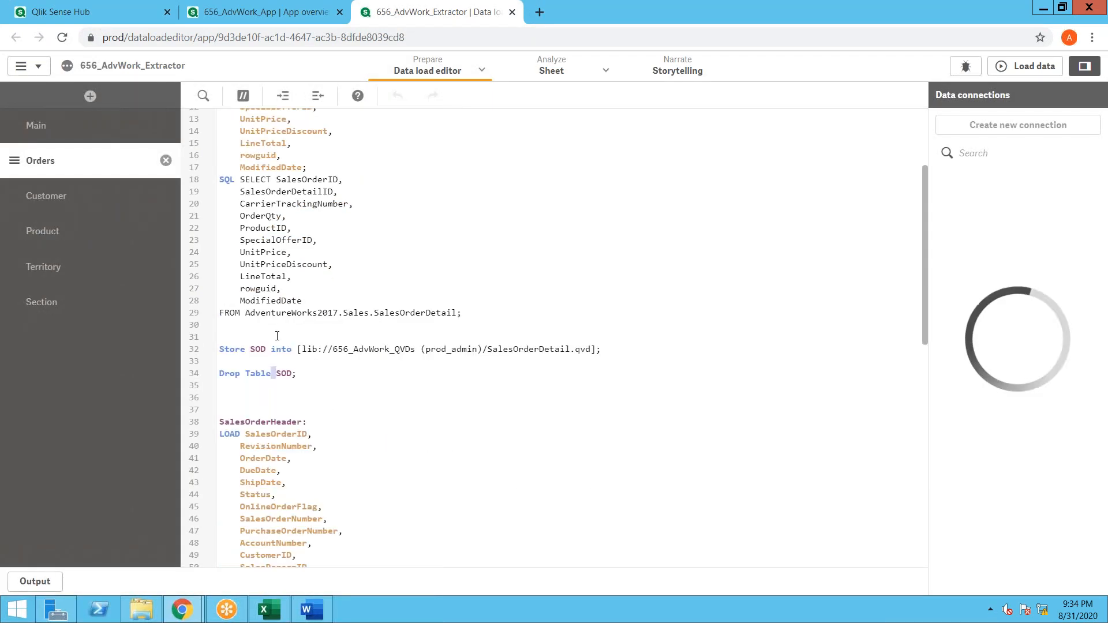
scroll(276, 369, "up", 3)
scroll(341, 354, "down", 14)
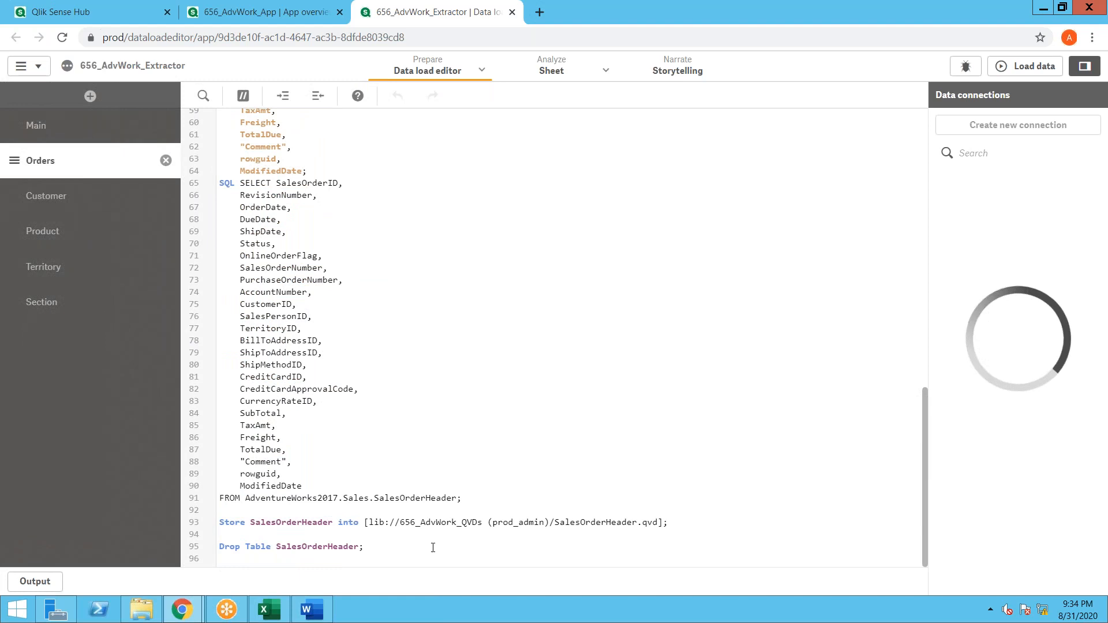
scroll(322, 459, "up", 15)
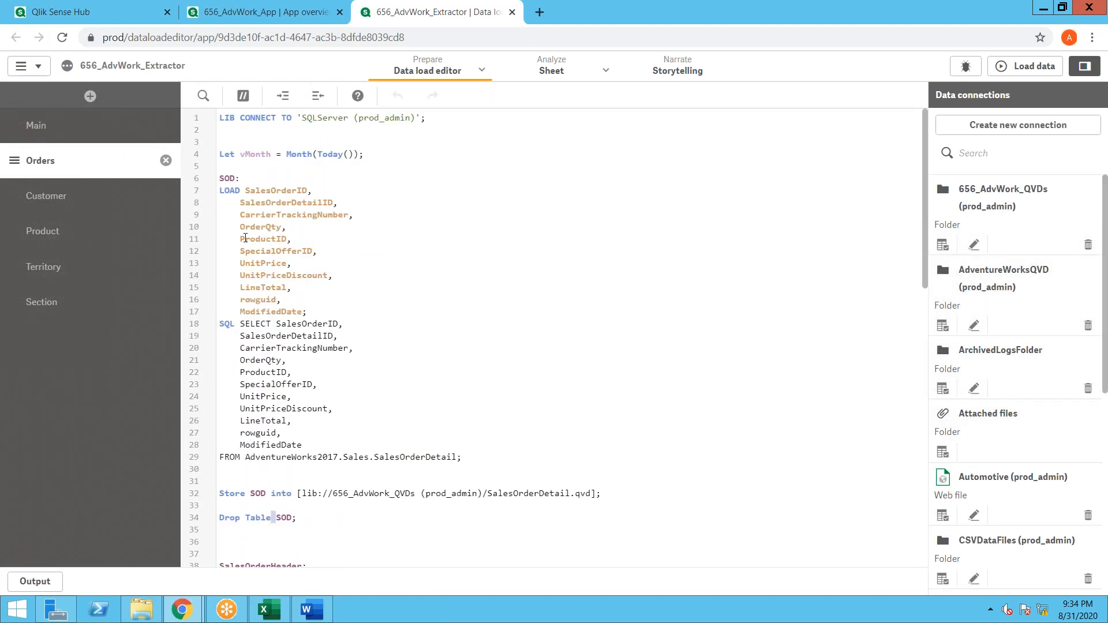
double_click(243, 154)
scroll(359, 398, "down", 12)
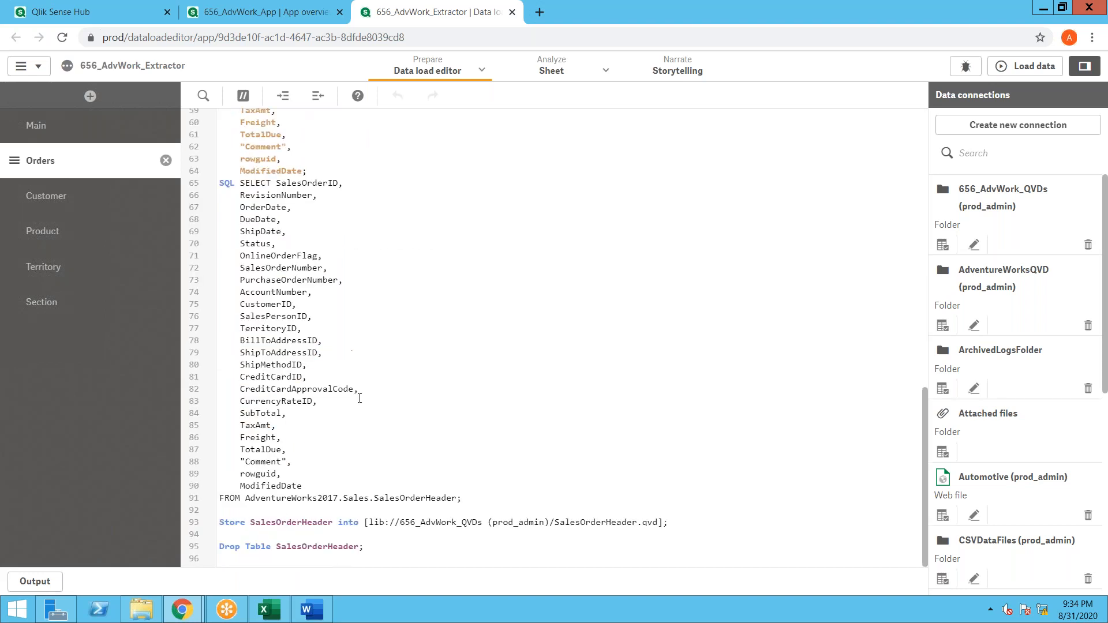
Step: Review the Customer and Product script sections of 656_AdvWork_Extractor
left_click(50, 202)
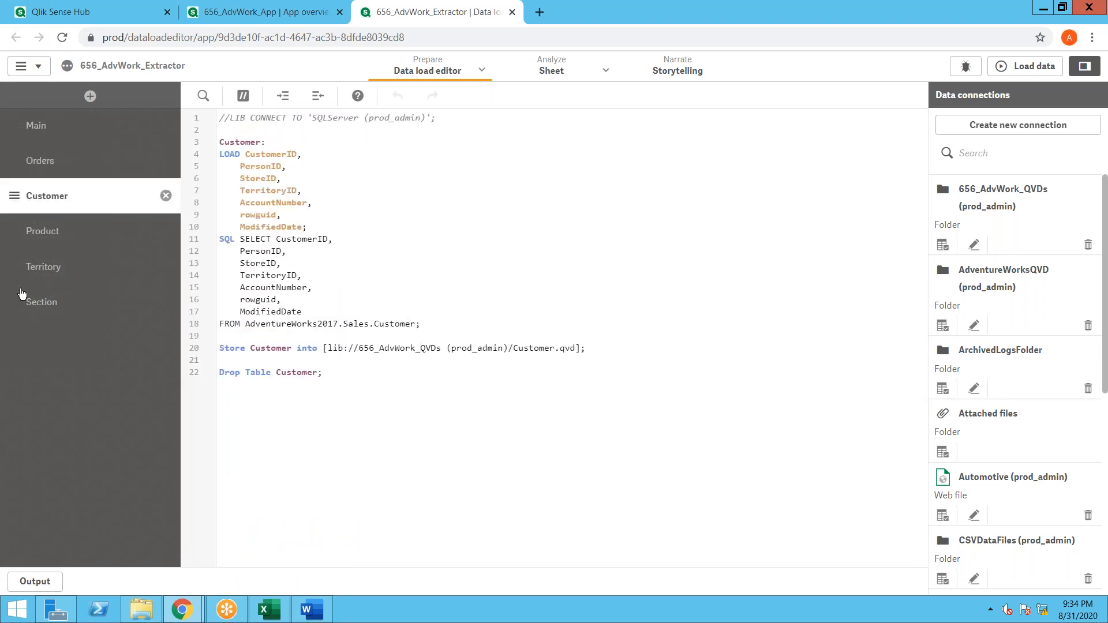
left_click(48, 237)
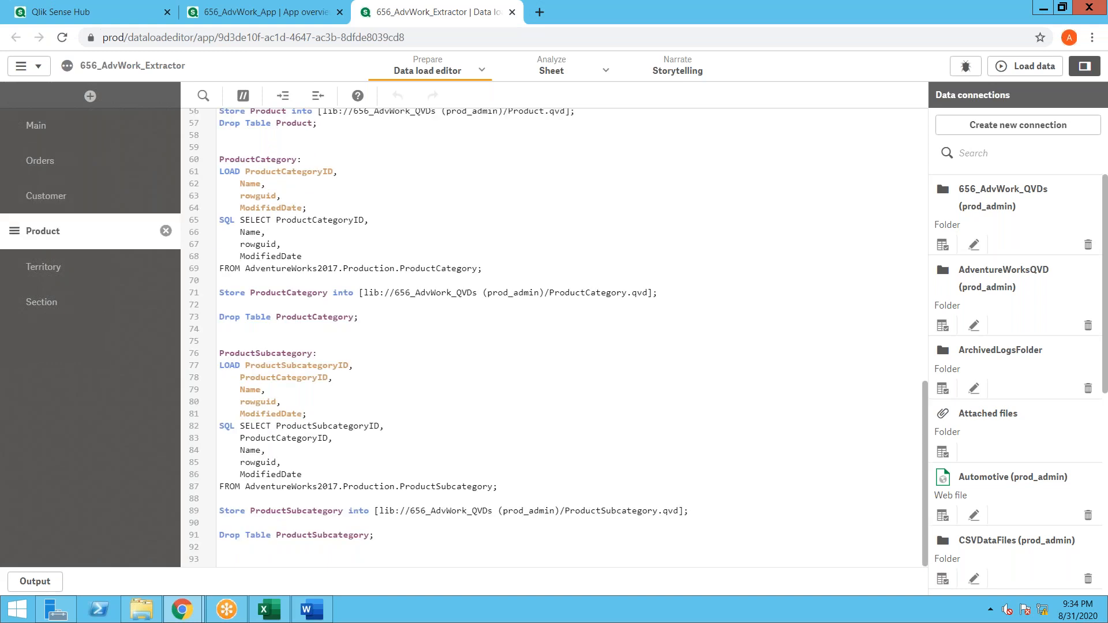
key("ctrl+shift+Tab")
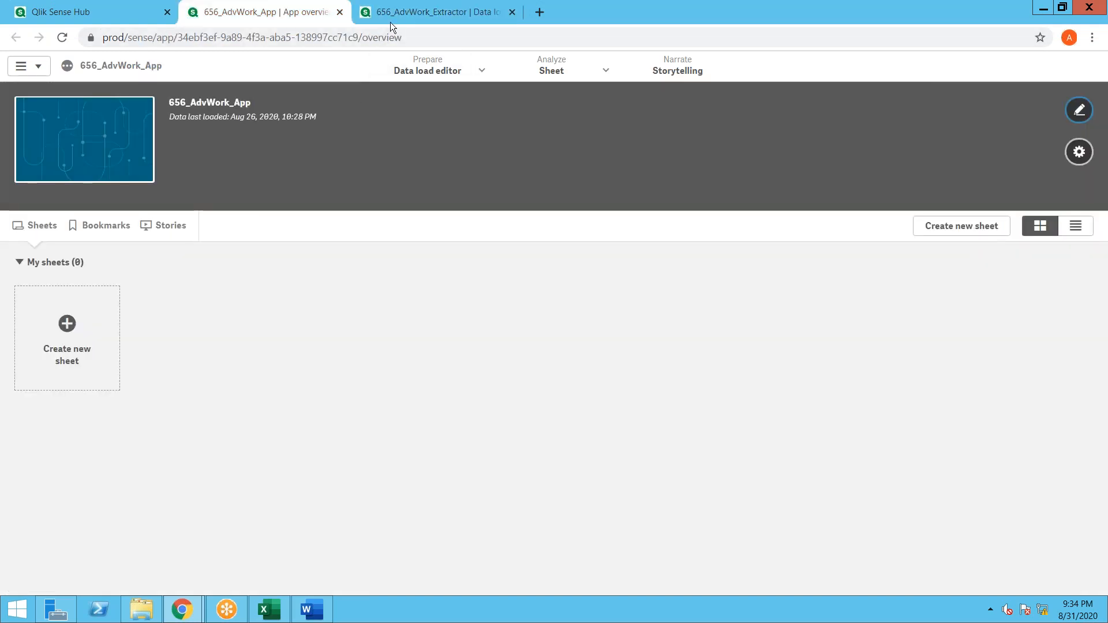
left_click(390, 22)
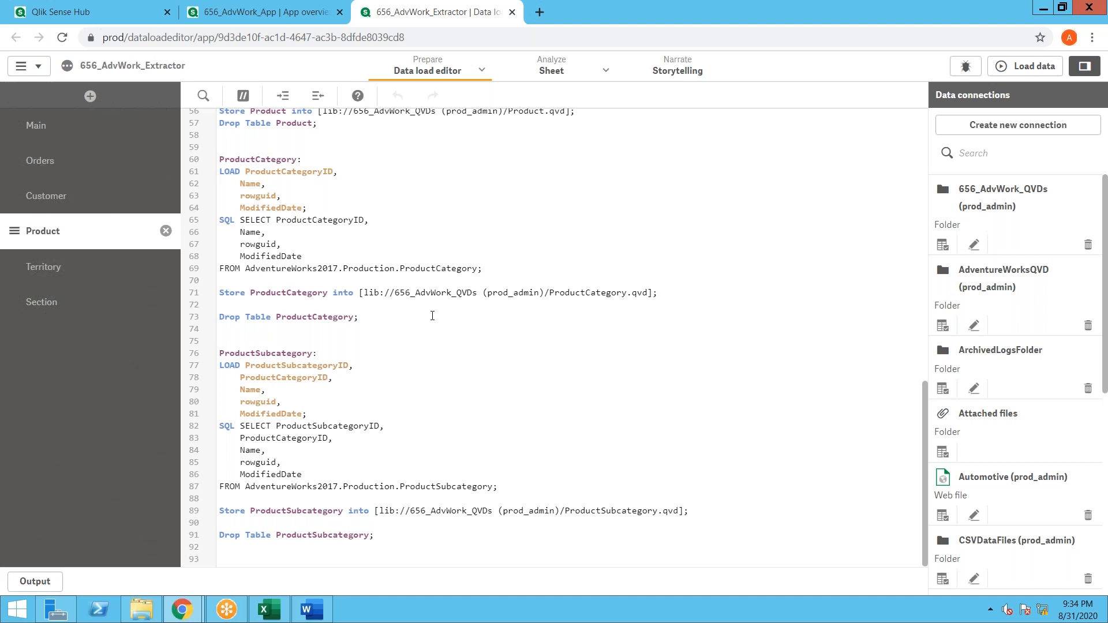
Step: Switch to the Demo Discussion workbook in Excel and review the load type notes on the Loads sheet
left_click(227, 610)
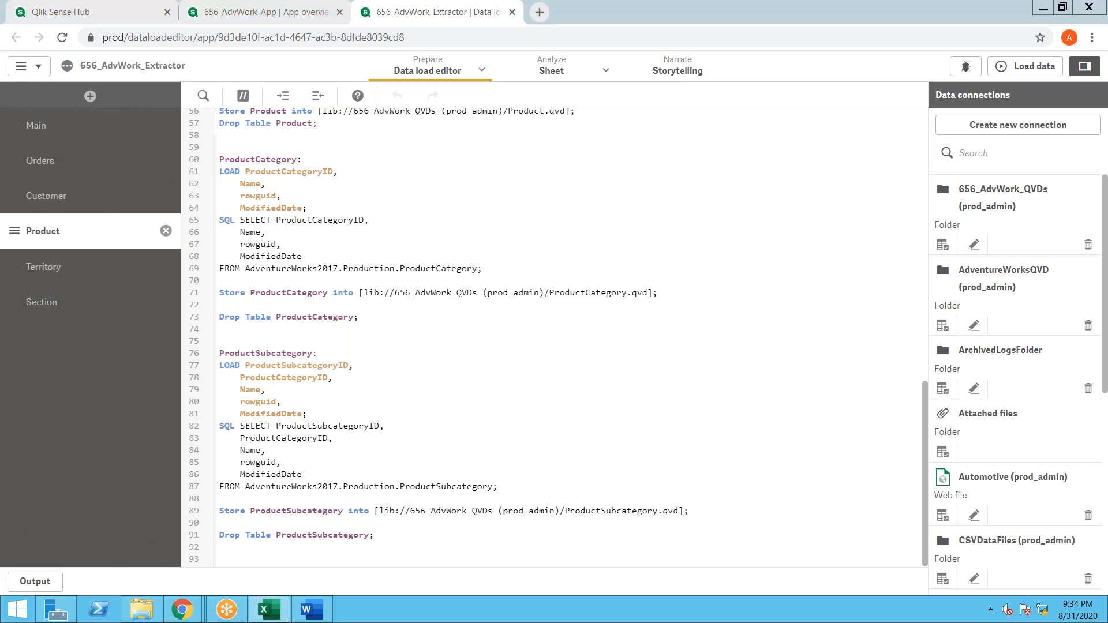
left_click(269, 610)
left_click(323, 570)
left_click(368, 570)
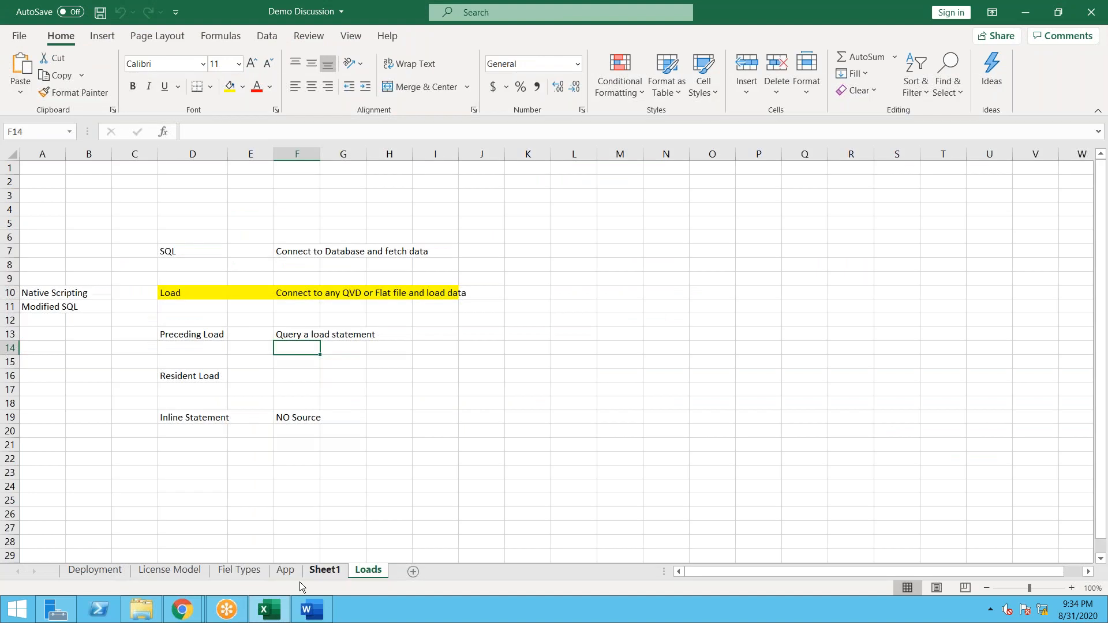
left_click(251, 562)
left_click(239, 570)
left_click(373, 574)
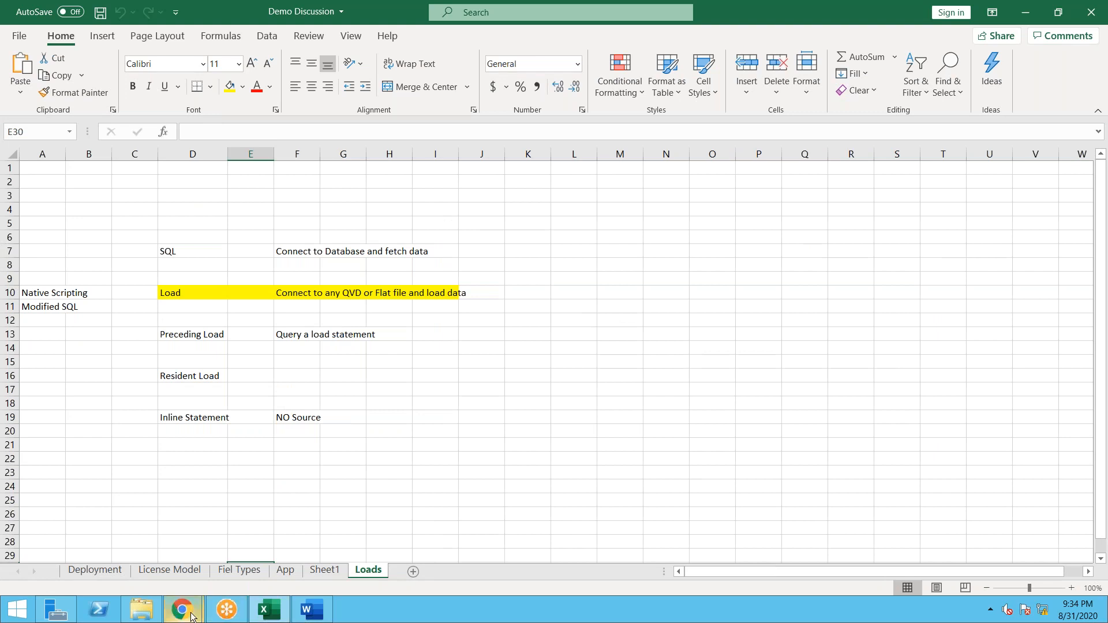
Step: Return to the Extractor script in Chrome and examine the ProductCategory QVD store statement and the start of the Orders section
left_click(117, 574)
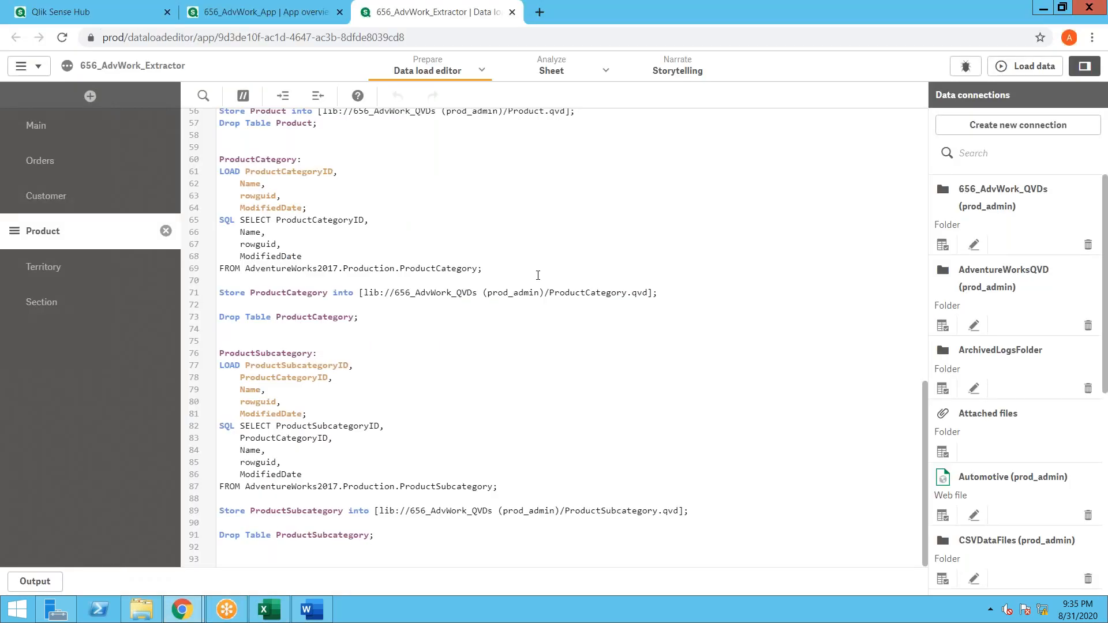
double_click(577, 295)
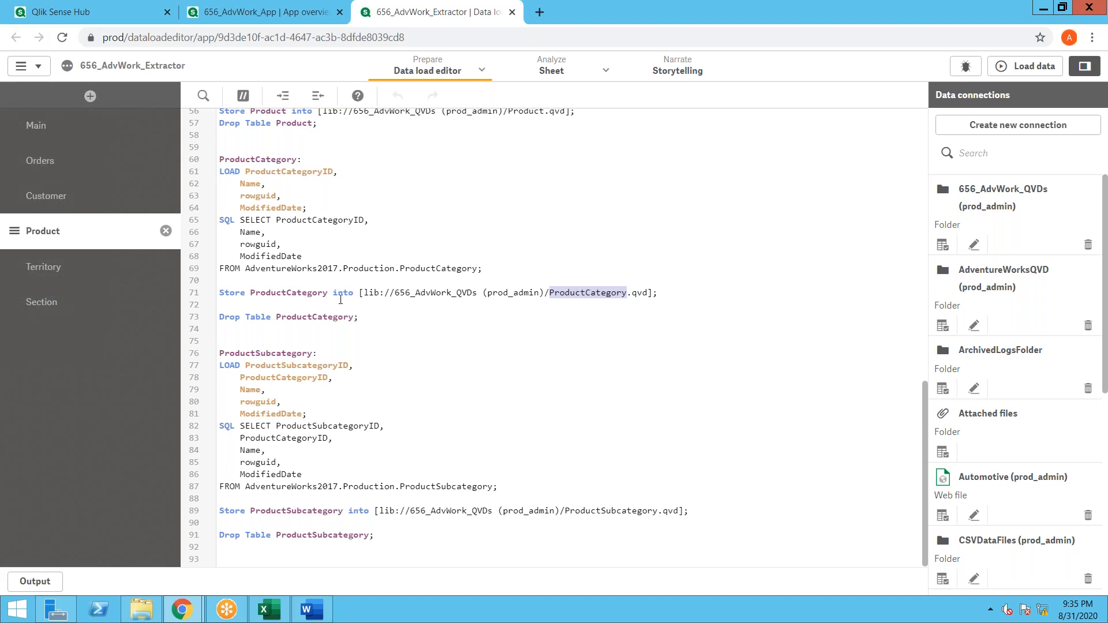
left_click(46, 194)
left_click(45, 165)
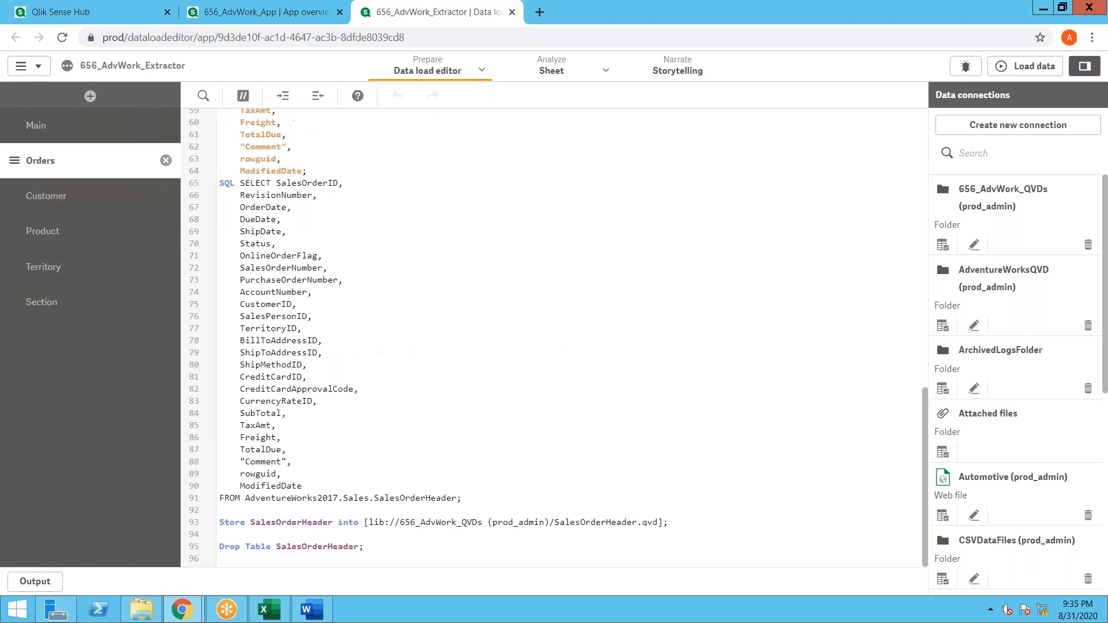
scroll(332, 225, "up", 15)
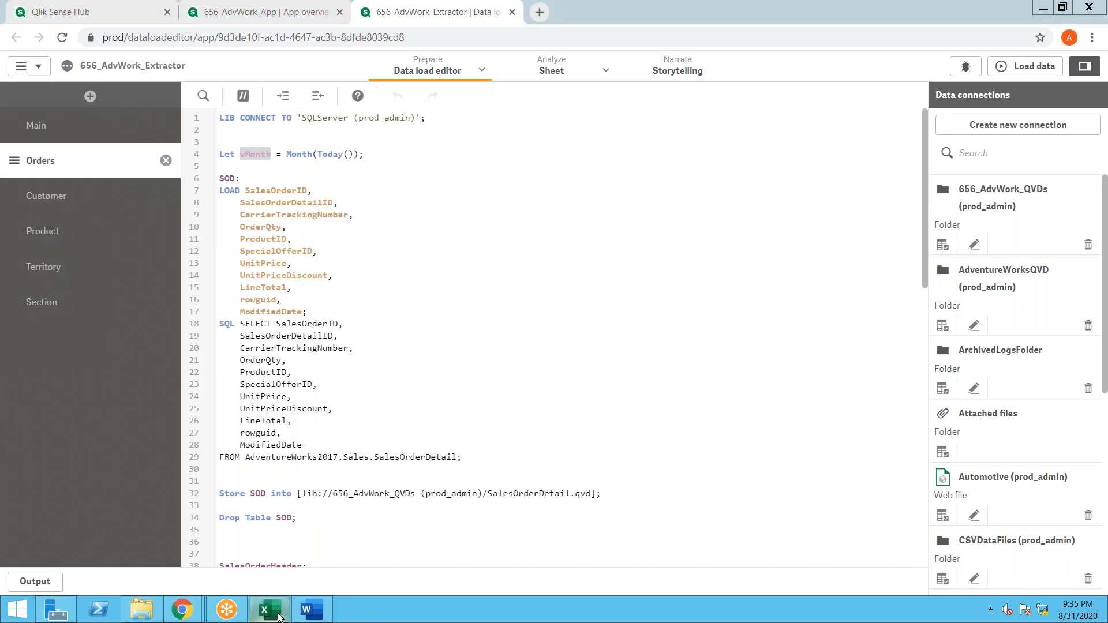
Step: Go back to the App sheet in Excel and select the Layer 1 entries QVD1 through QVD5
left_click(288, 615)
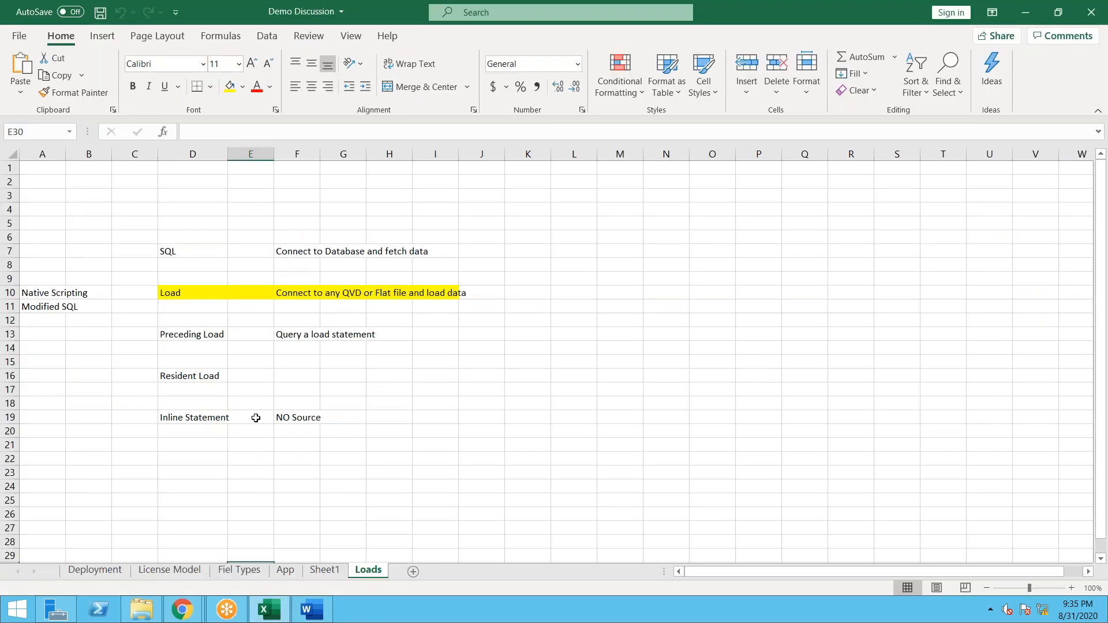
left_click(285, 571)
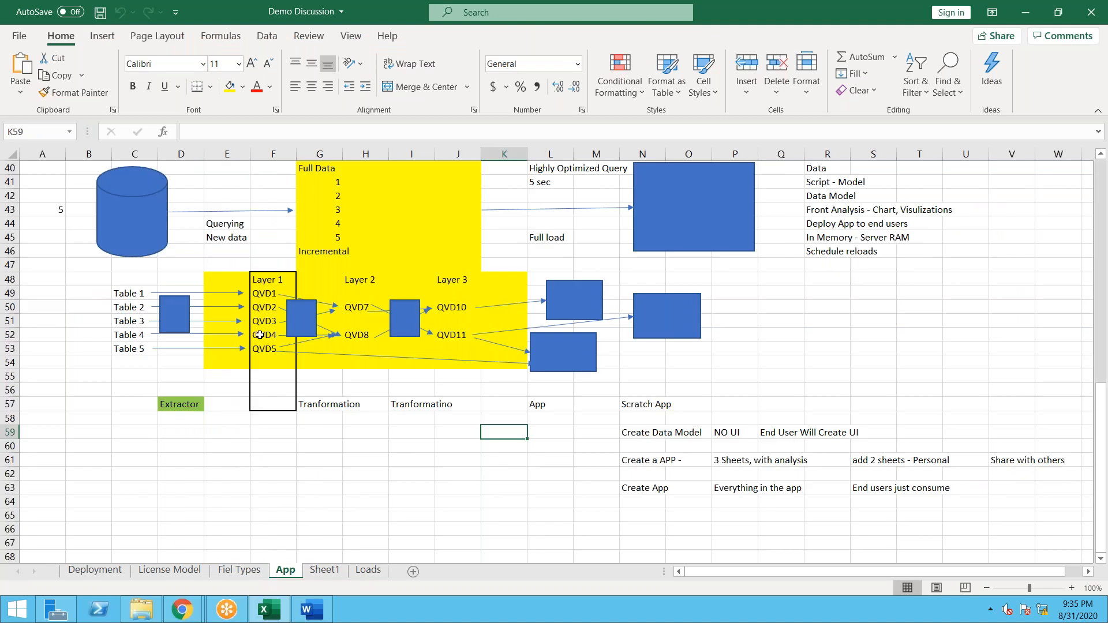
left_click(269, 293)
left_click_drag(270, 302, 276, 351)
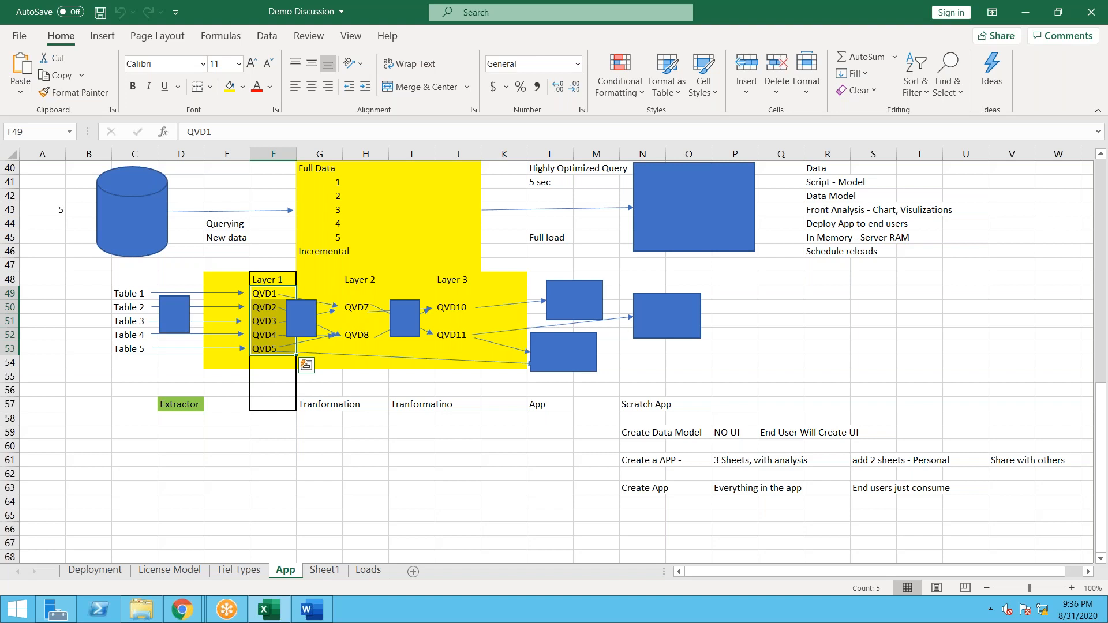
Step: Enter "Segmentation" in cell E63 of the App sheet
left_click(227, 488)
type("S")
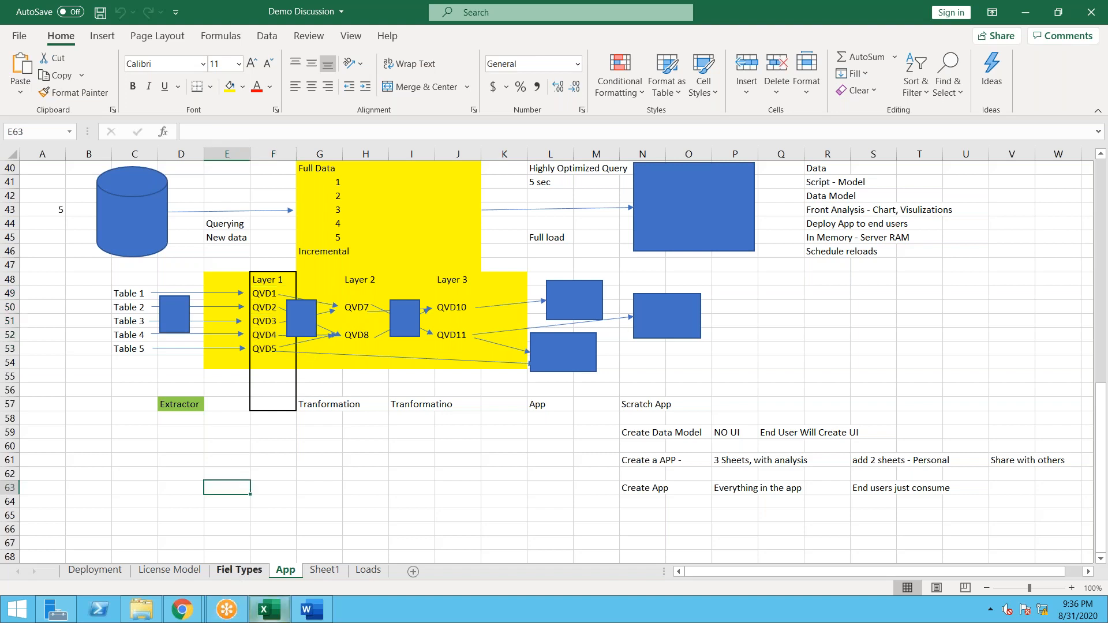
type("egment")
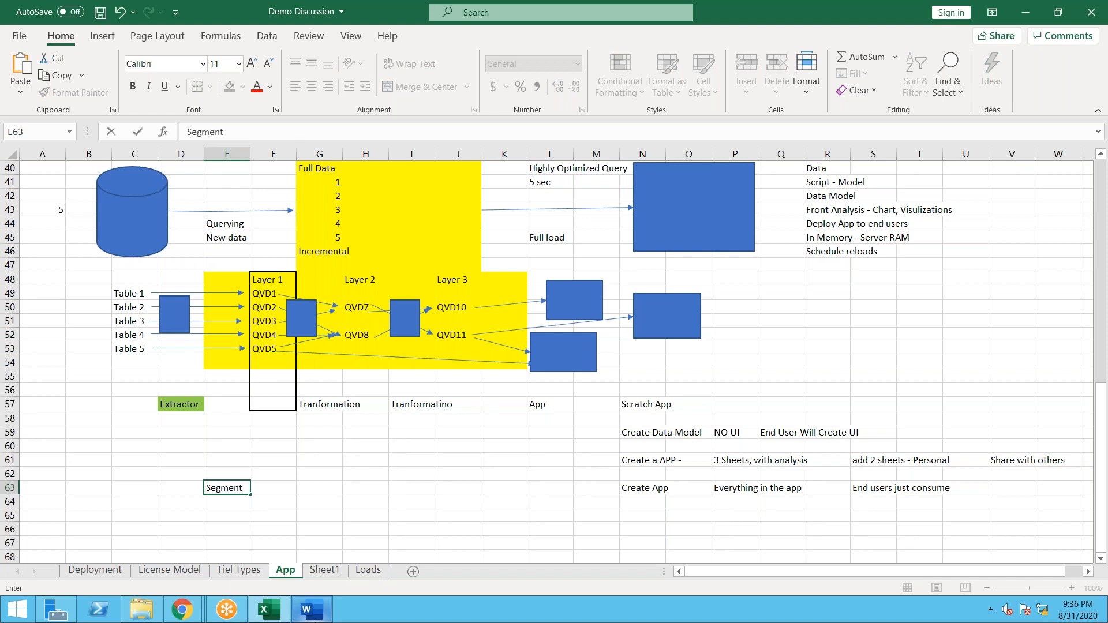
key("Return")
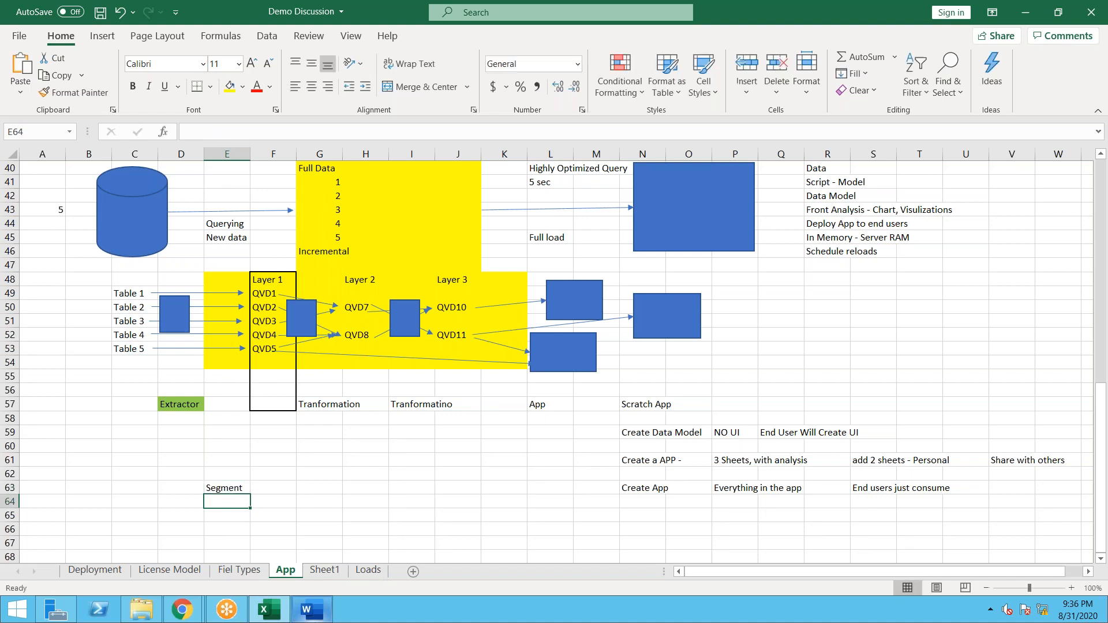
left_click(227, 487)
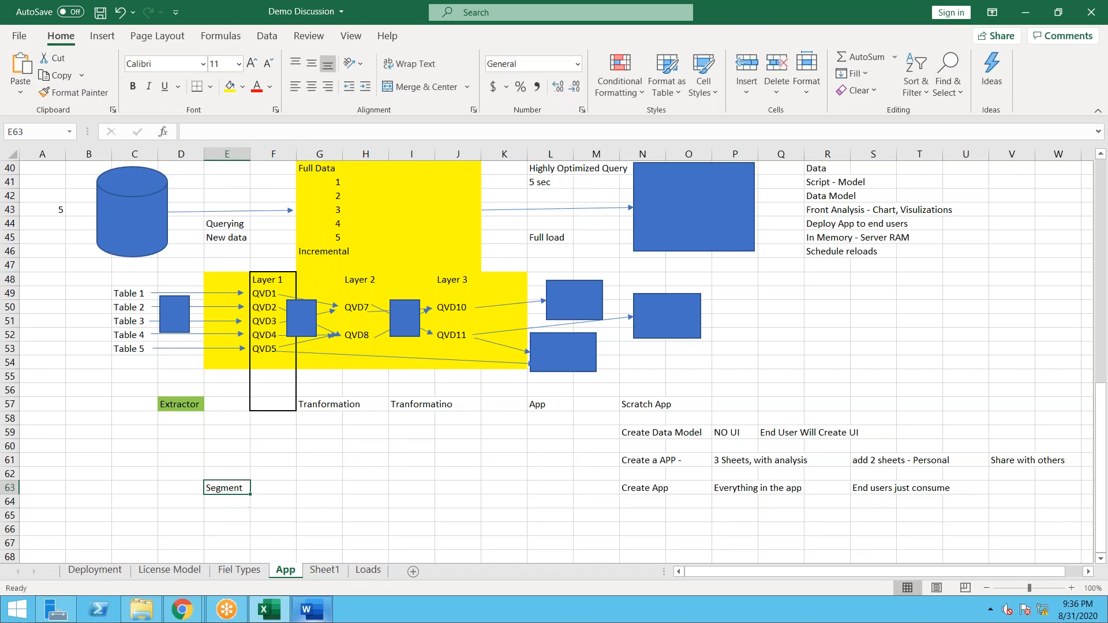
key("F2")
type("ation")
key("Return")
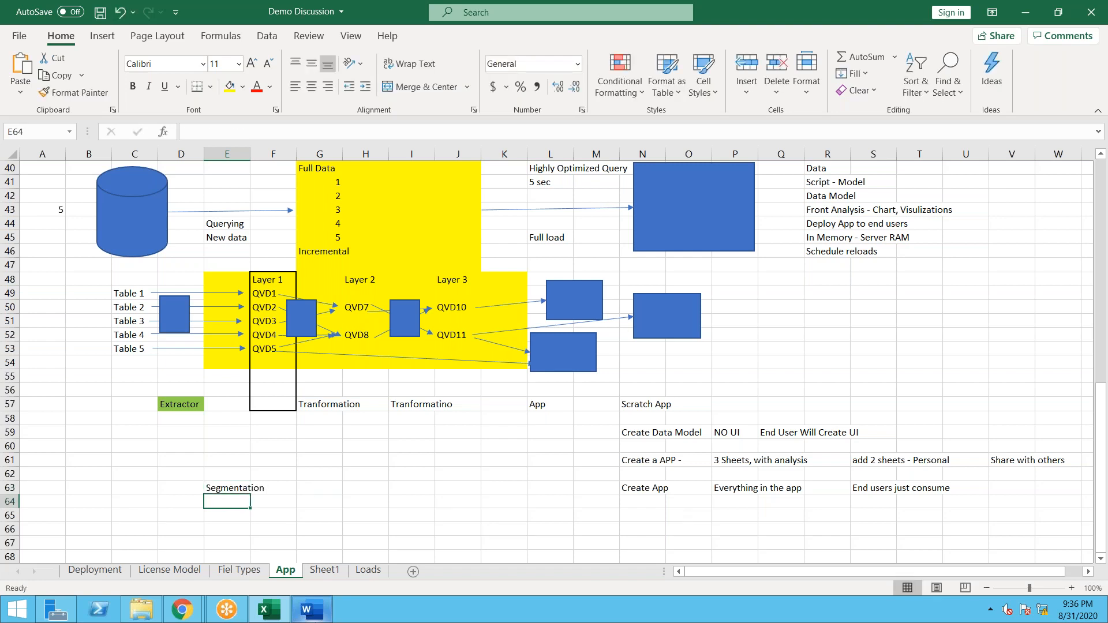
Step: Enter "Time" in cell G63, in the same row as the Segmentation note
left_click(318, 488)
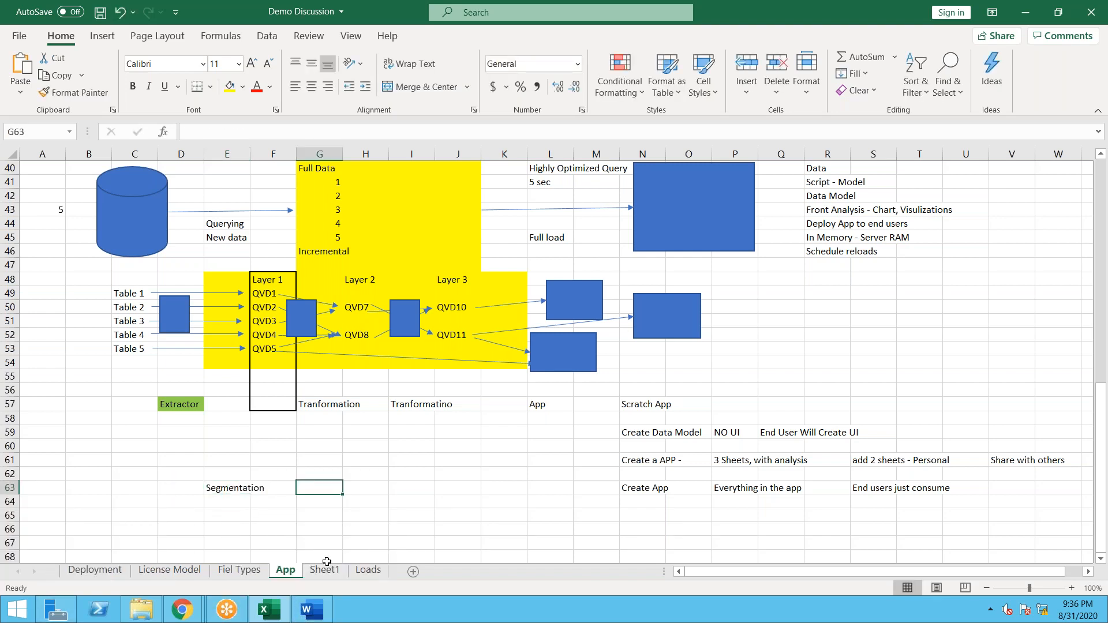
type("Time")
key("Return")
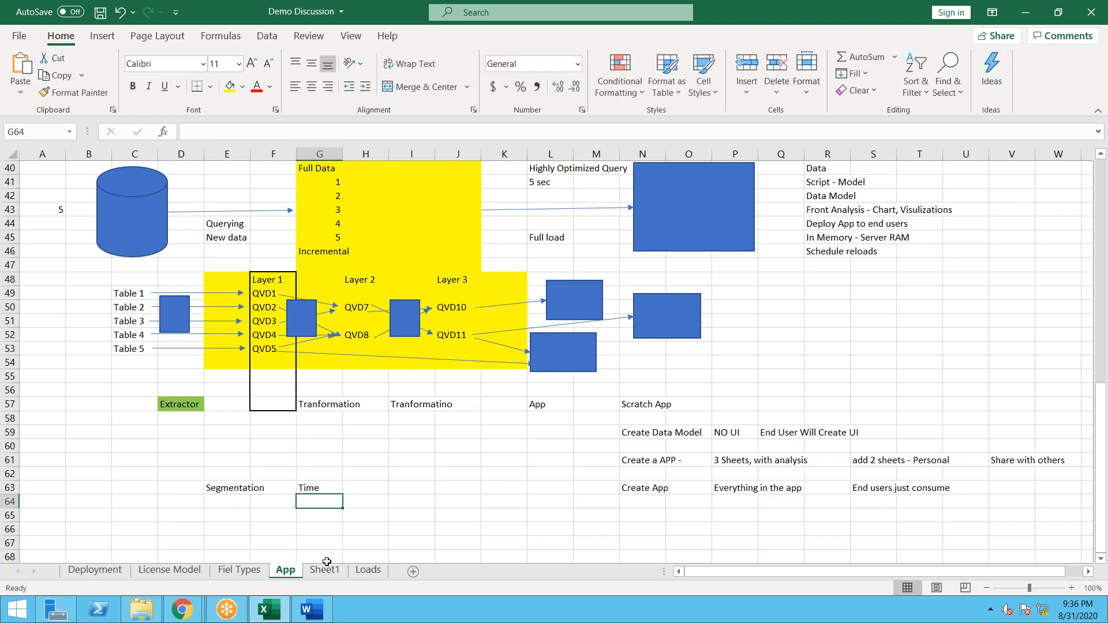
Step: Enter "Business Unit" in G64 and "Category" in G65, beneath the Time entry
type("Busi")
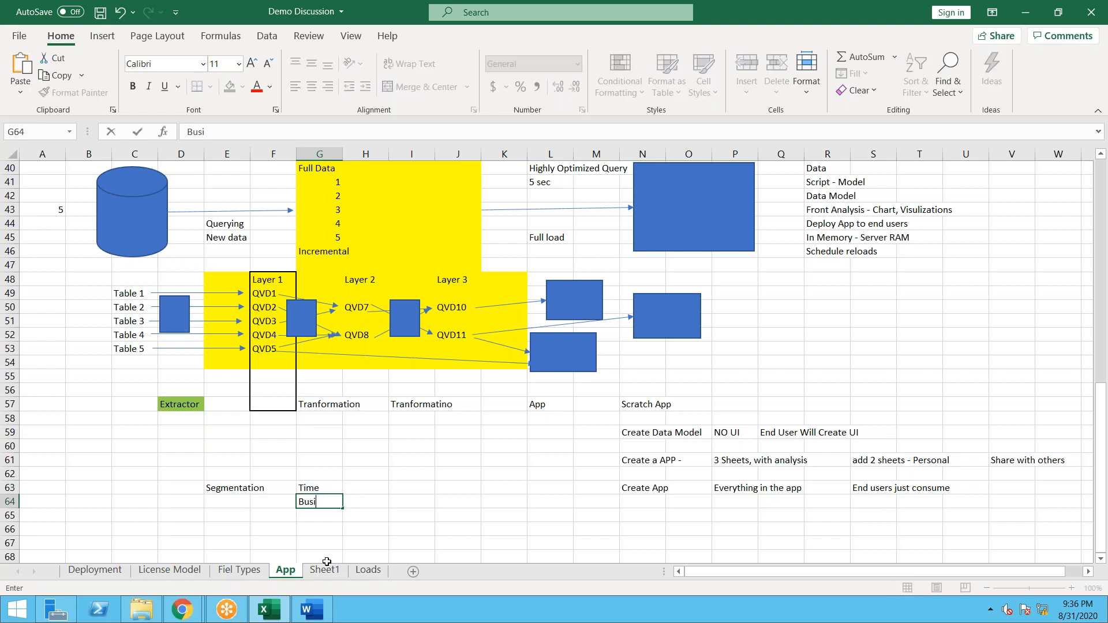
type("ness Unit")
key("Return")
type("C")
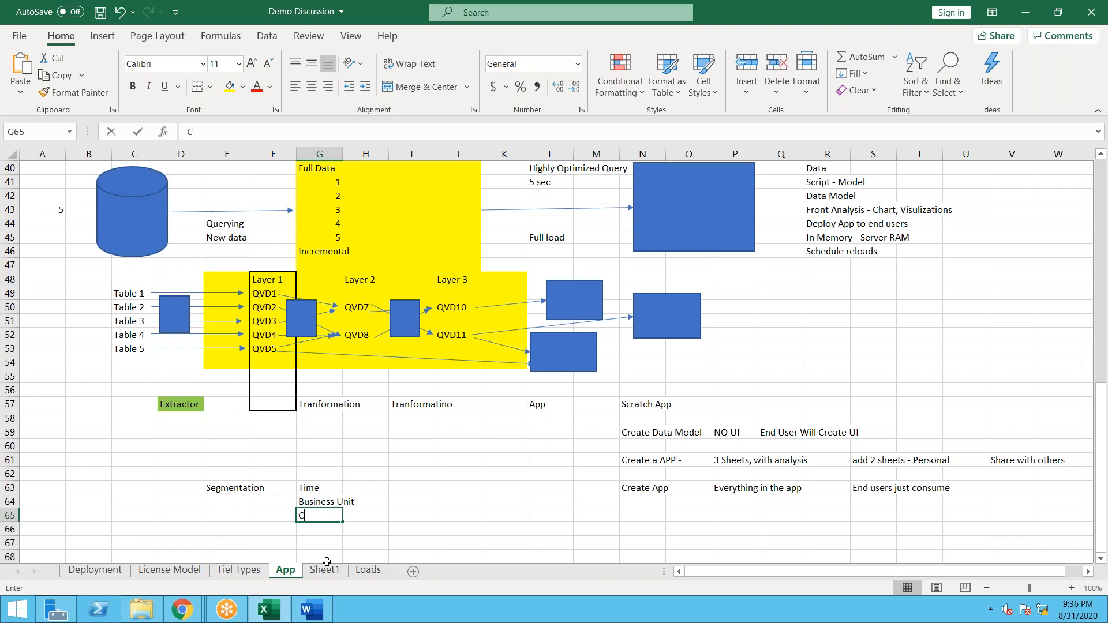
type("ategory")
key("Return")
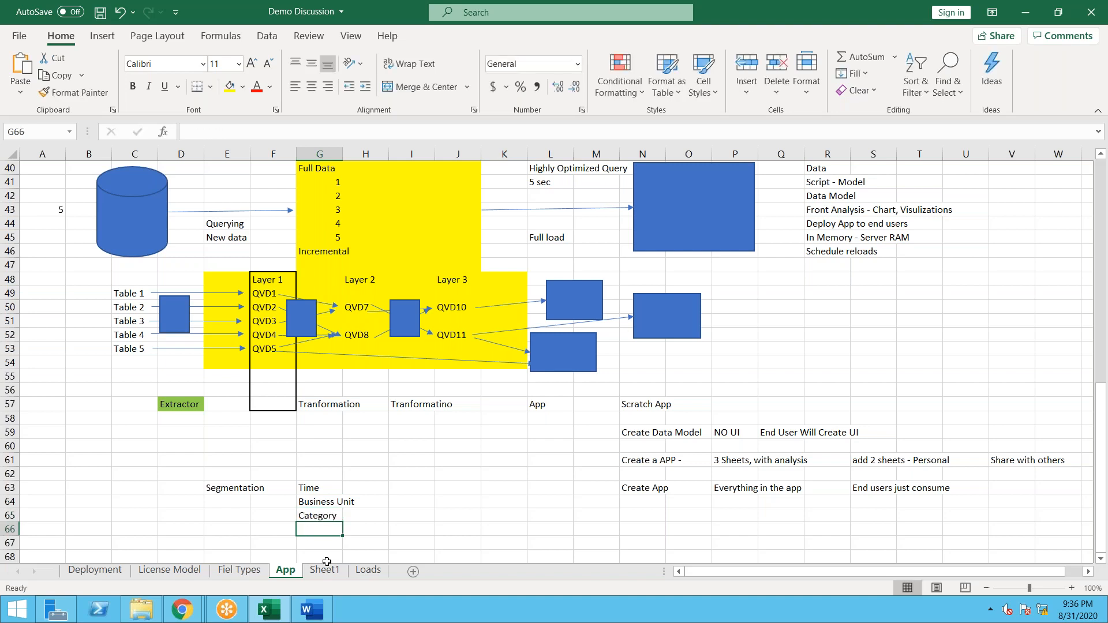
Step: Fill the Time cell G63 with standard green and set its text colour to white
left_click(327, 487)
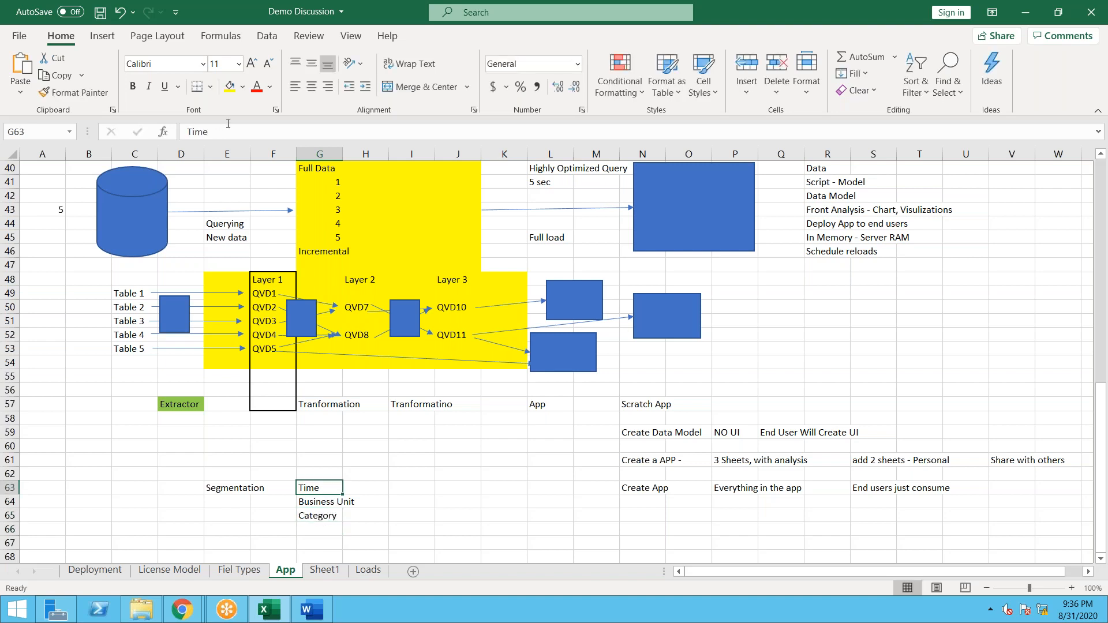
left_click(242, 87)
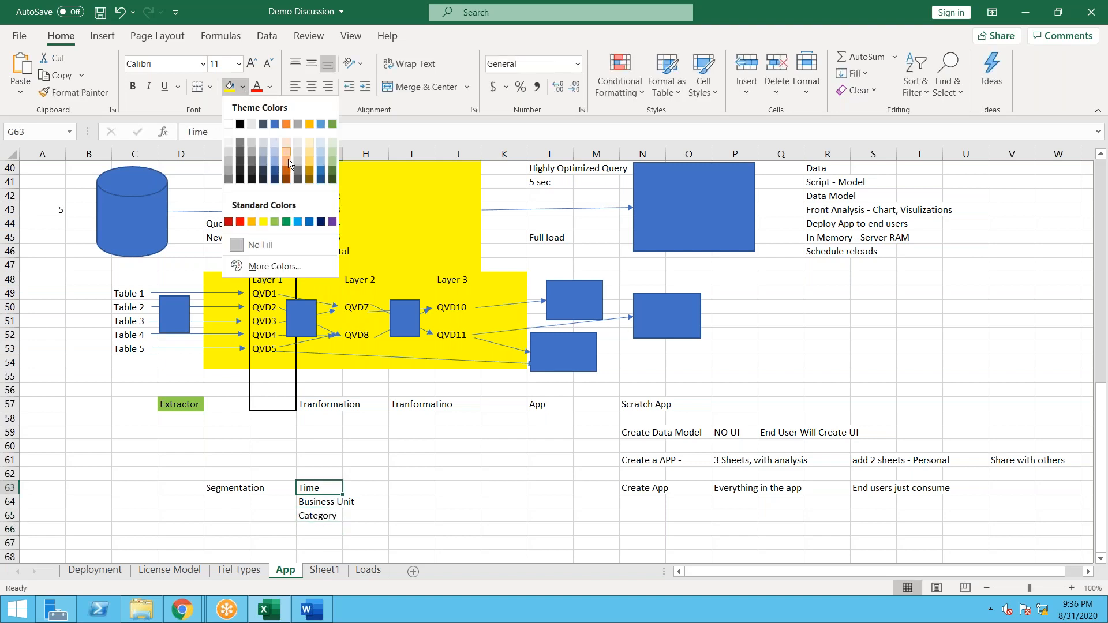
left_click(286, 222)
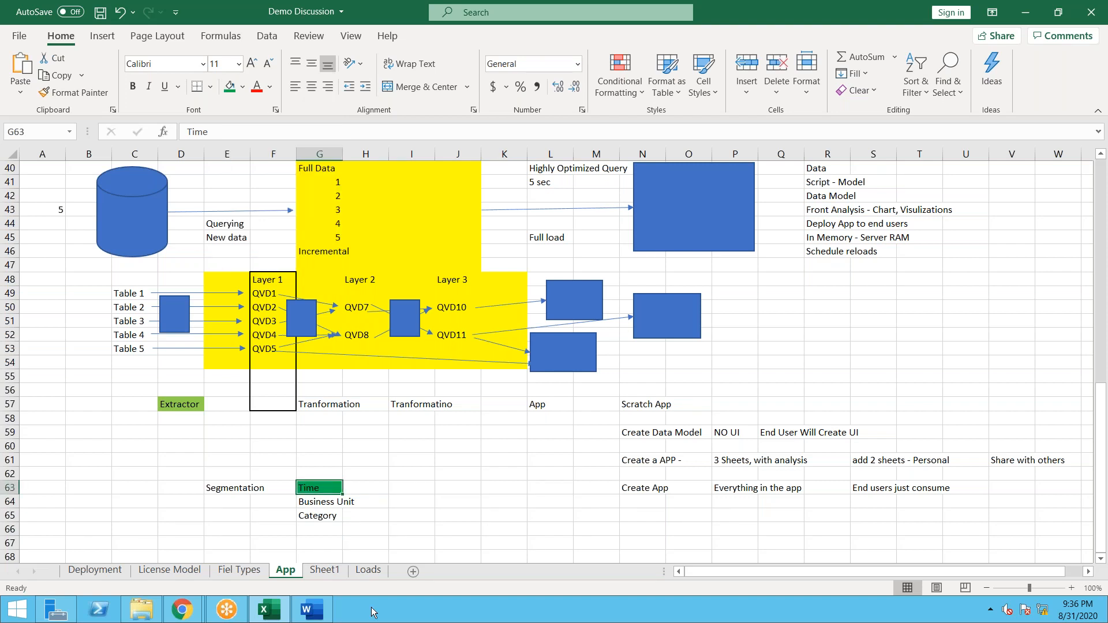
left_click(269, 86)
left_click(256, 146)
Step: Autofit column G so its width suits the Business Unit entry
left_click(312, 500)
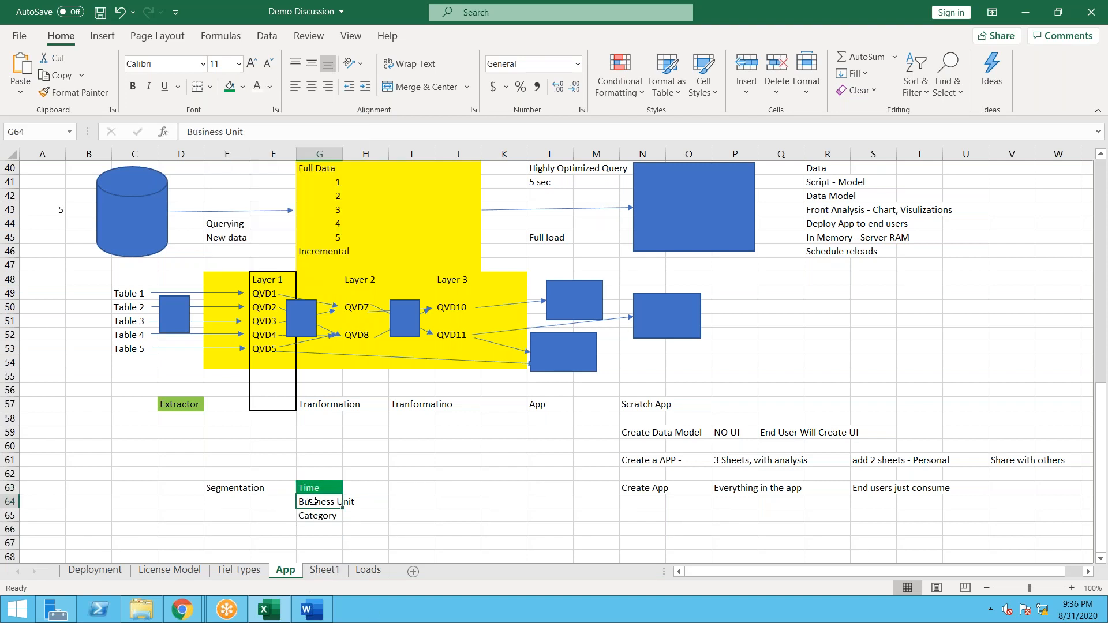
double_click(342, 154)
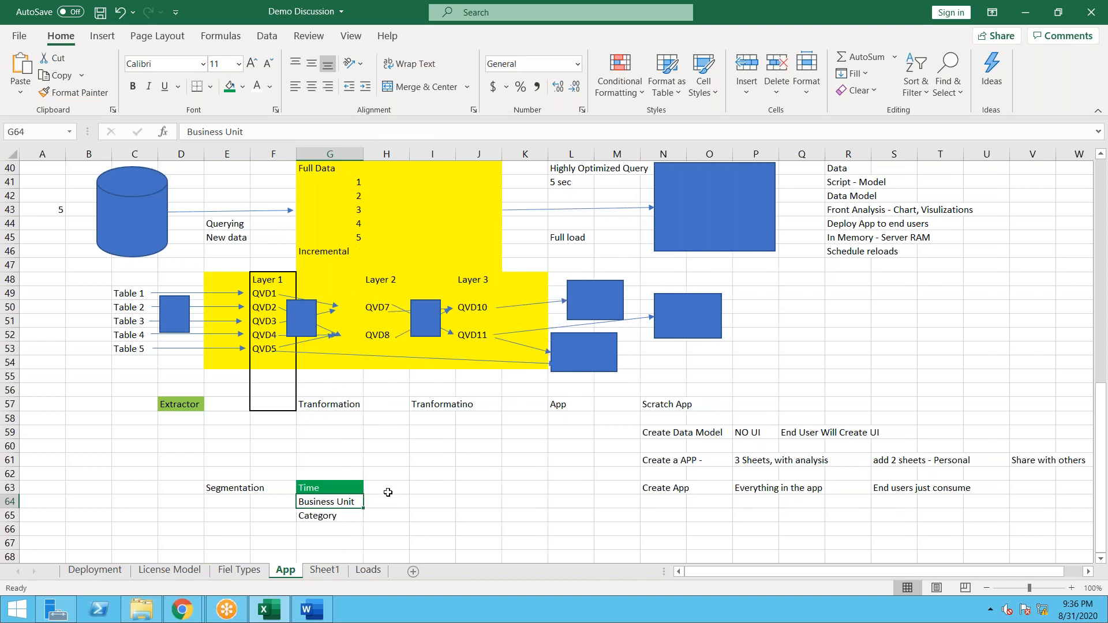
left_click(385, 490)
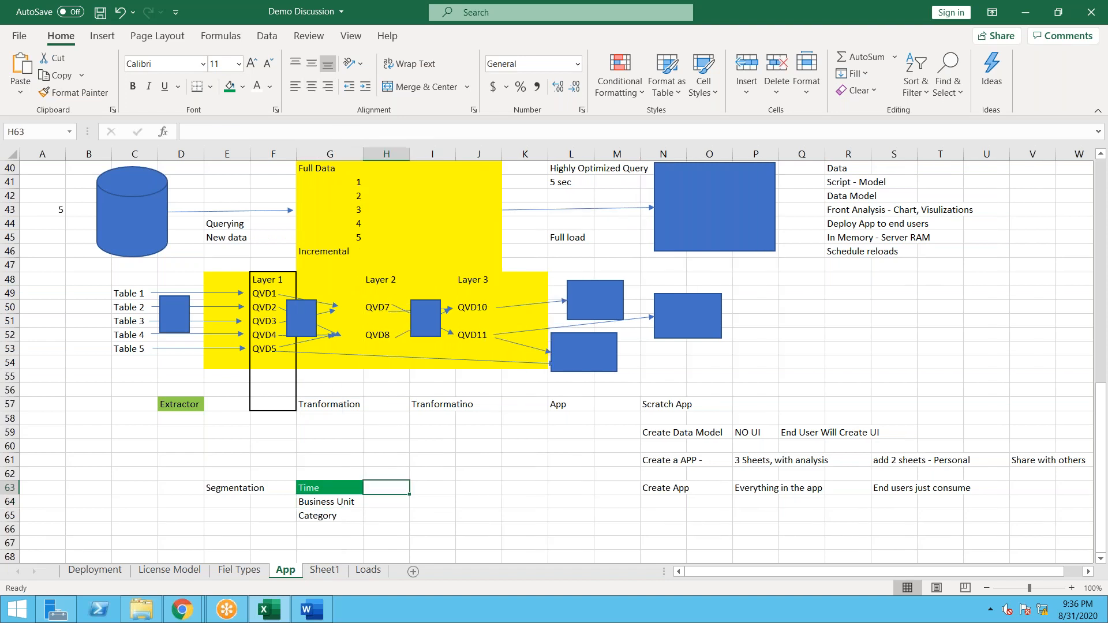
Step: Enter "Spliting Data" in cell C63, in the same row as the Segmentation note
left_click(165, 485)
left_click(149, 484)
type("Sp")
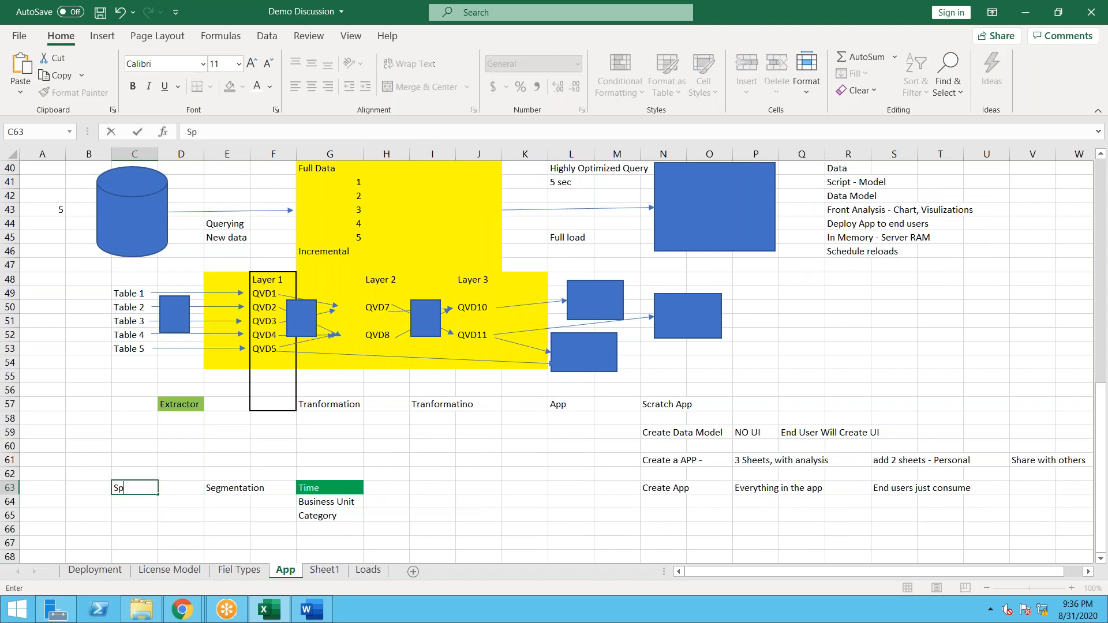
type("liting Data")
key("Return")
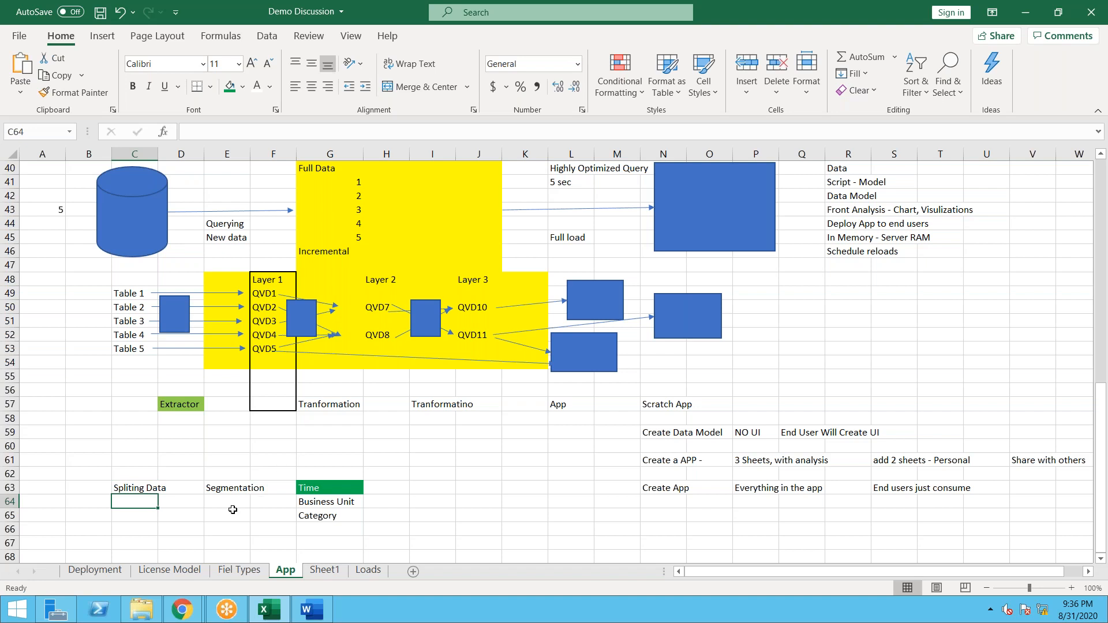
left_click(231, 490)
left_click(418, 489)
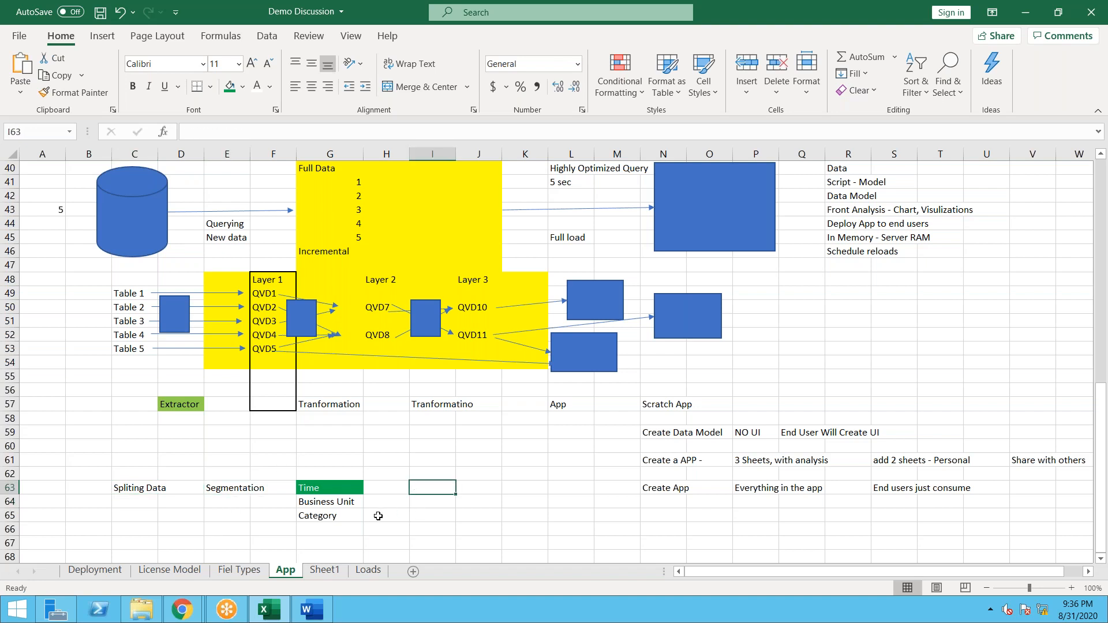
left_click(323, 490)
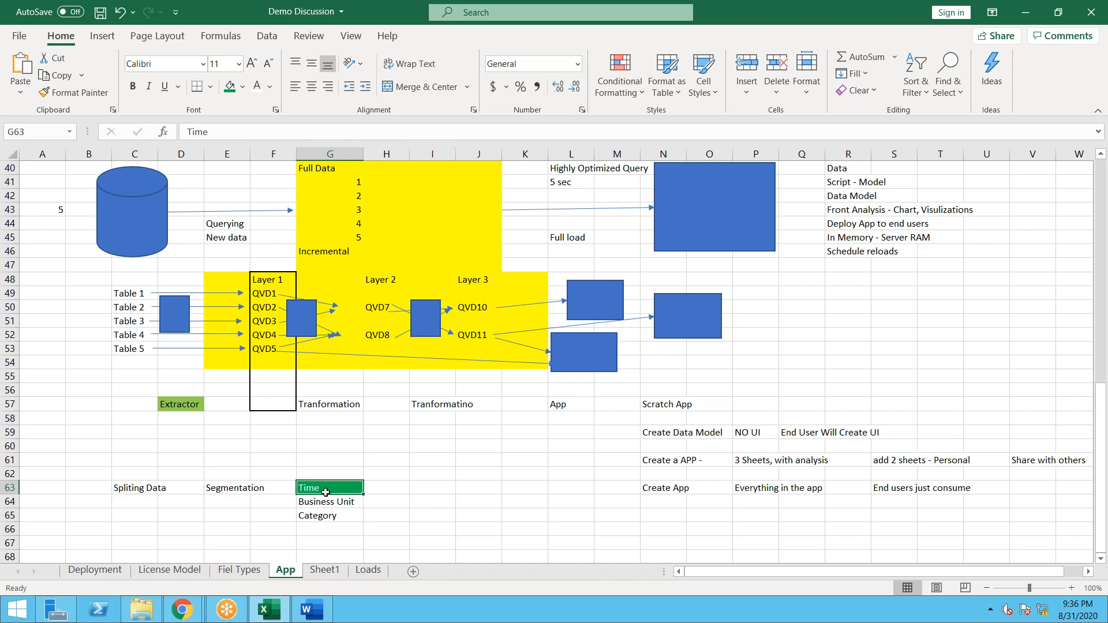
left_click(406, 490)
left_click(424, 489)
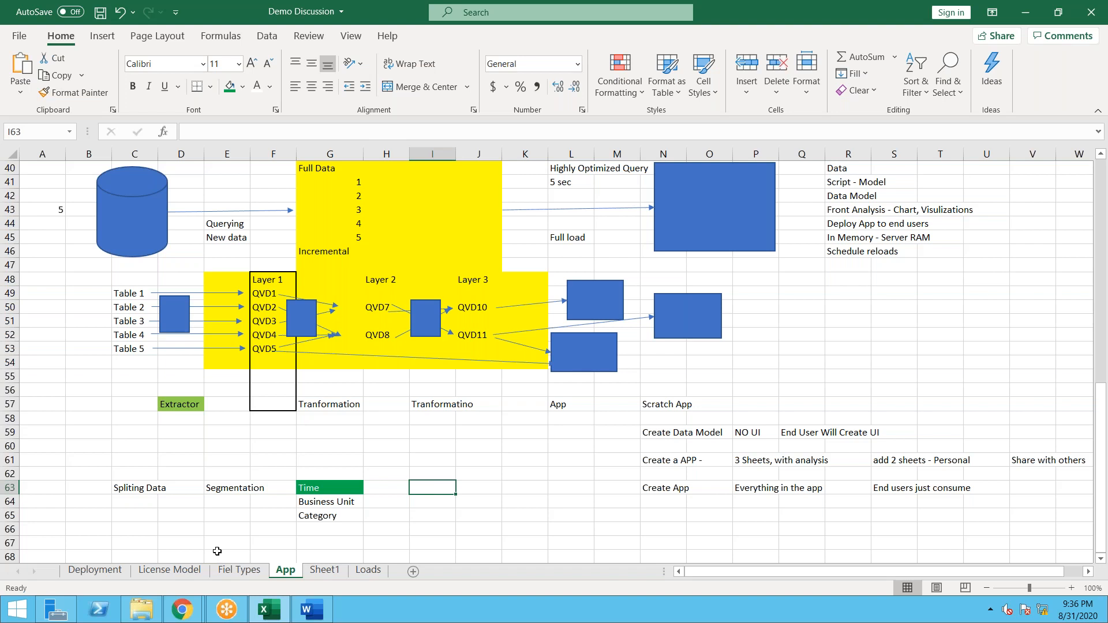
Step: Enter "Sales Order Detail" in cell E68, below the segmentation notes
scroll(217, 551, "down", 3)
left_click(321, 434)
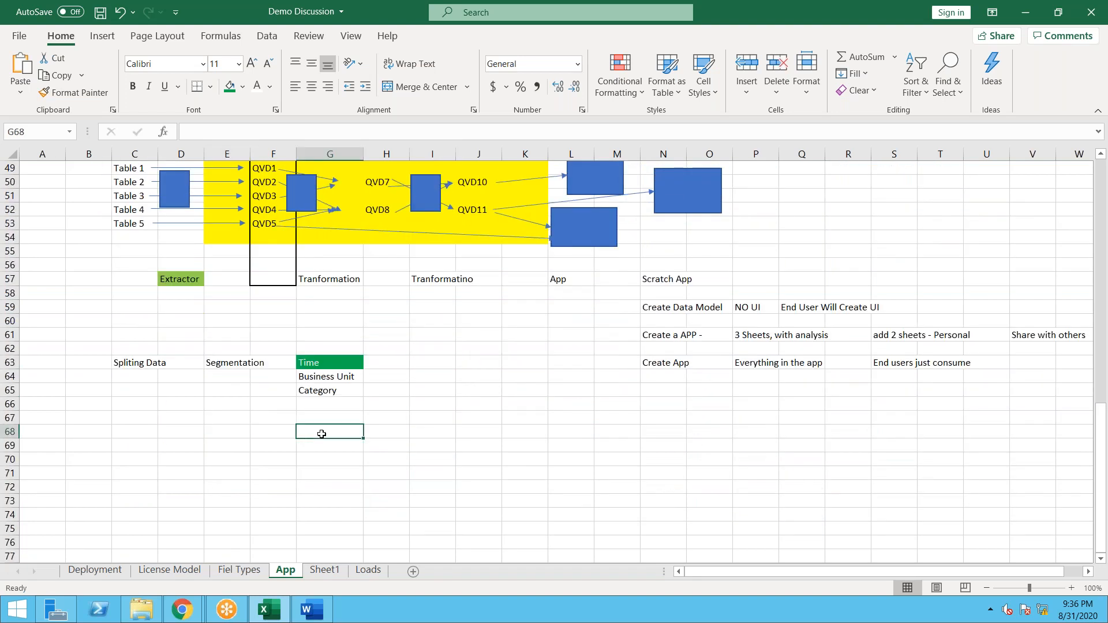
key("Left")
key("Left")
type("Sales")
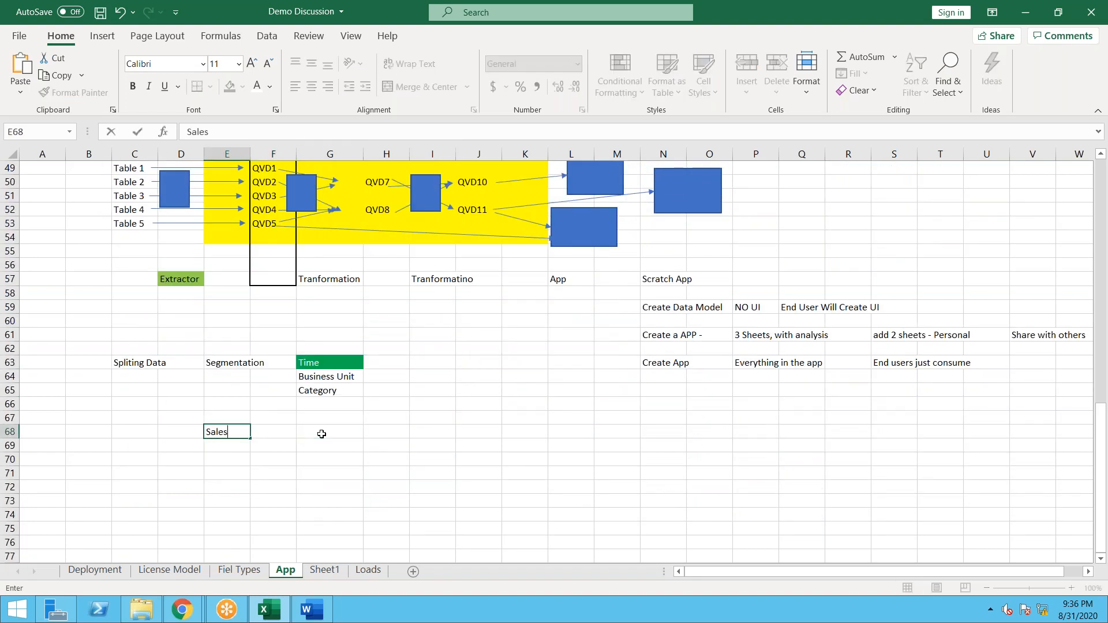
type(" Order Detai")
type("l")
key("Right")
key("Right")
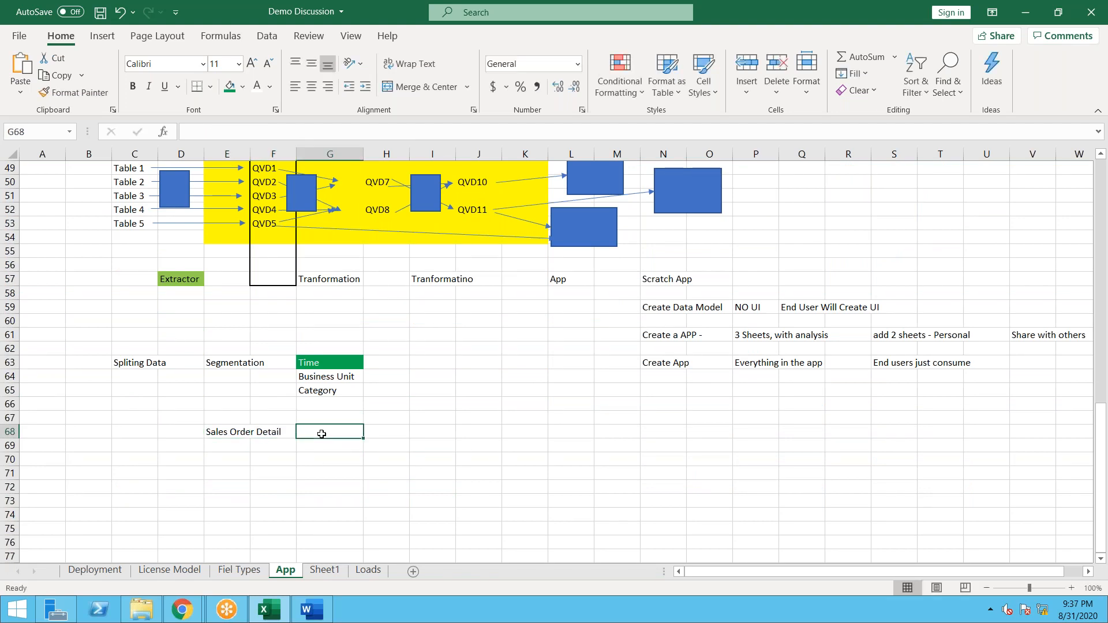
Step: Enter "4 years" in G68 and "4 QVD - 1 per year" in H68 of the Sales Order Detail row
type("4 years")
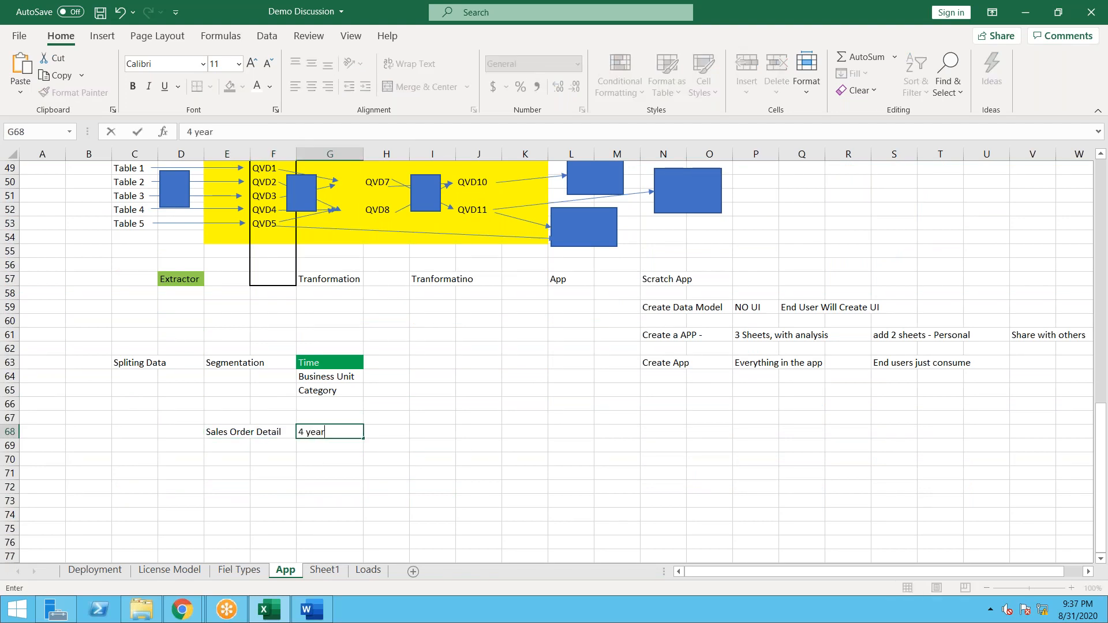
key("Right")
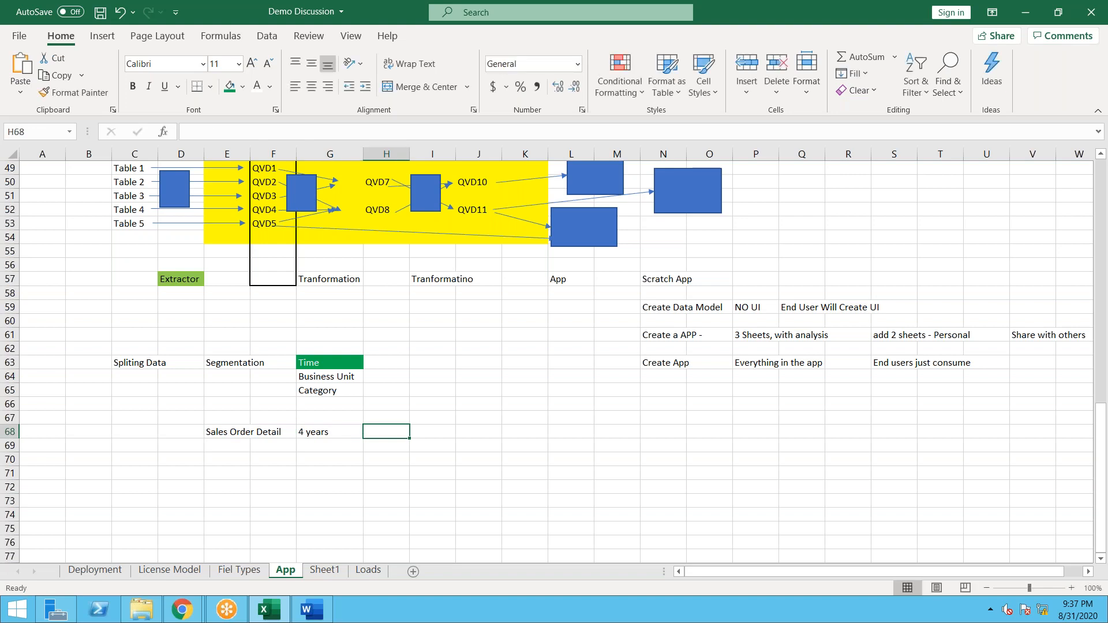
type("4 QVD - 1 per year")
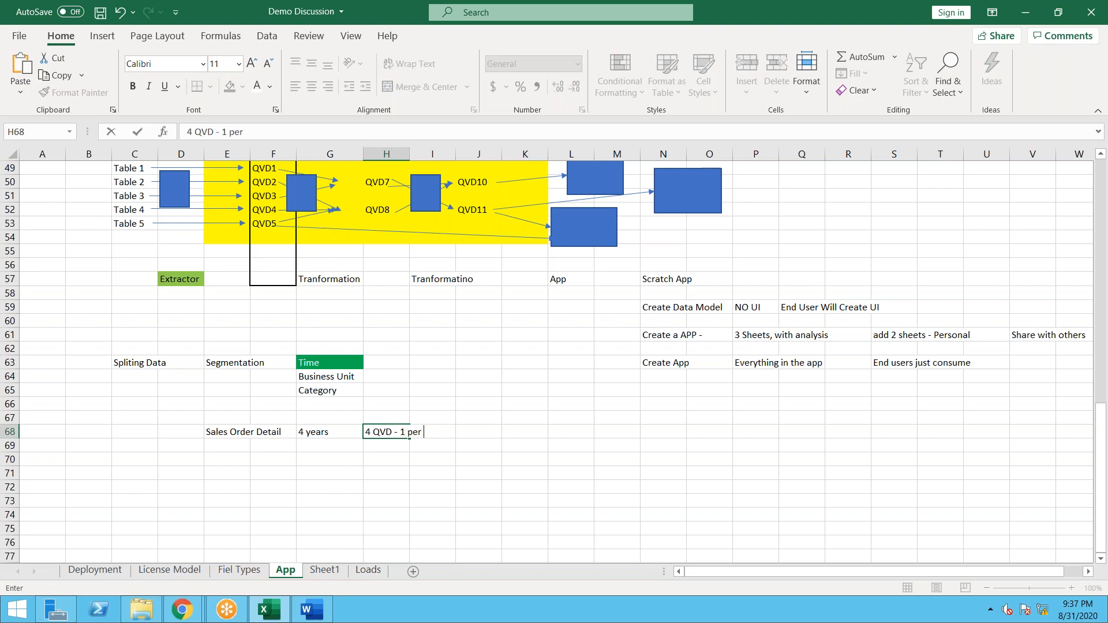
key("Return")
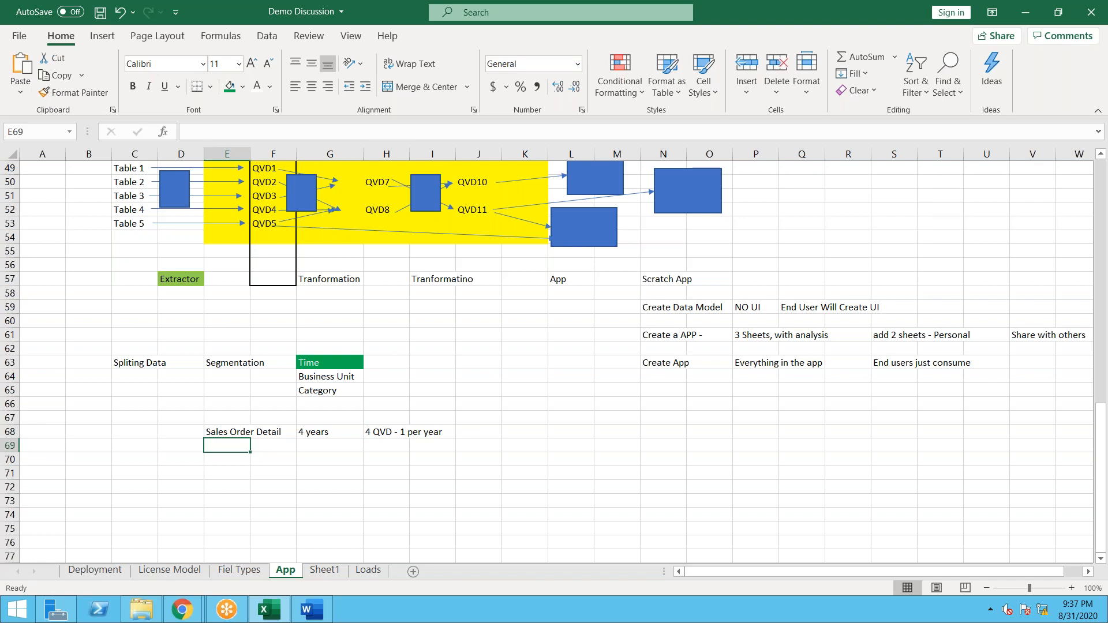
left_click(273, 445)
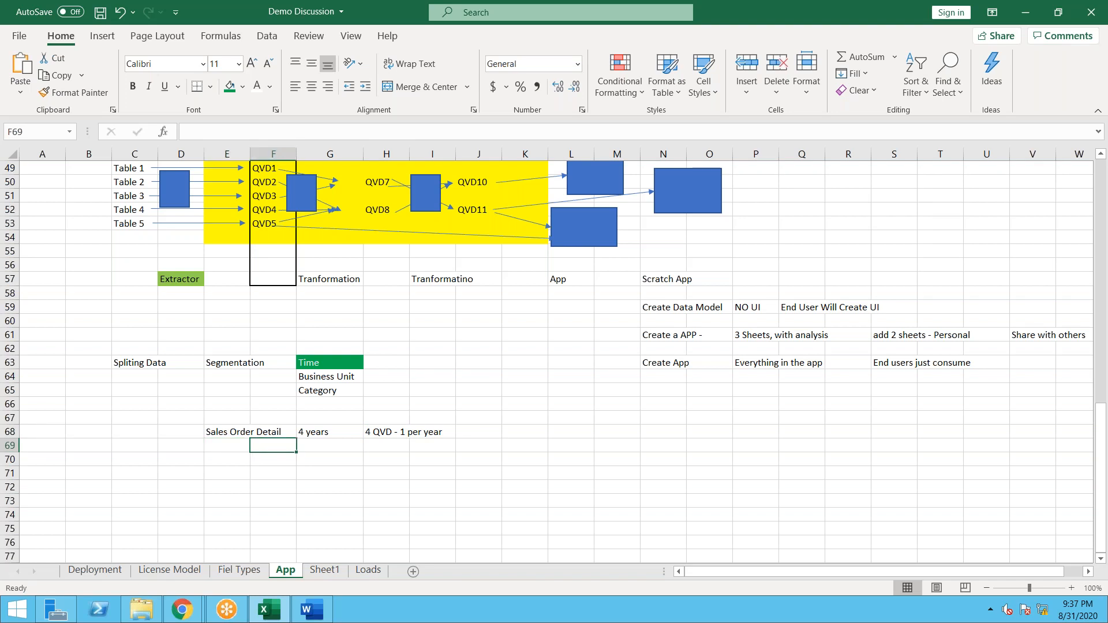
key("Right")
key("Up")
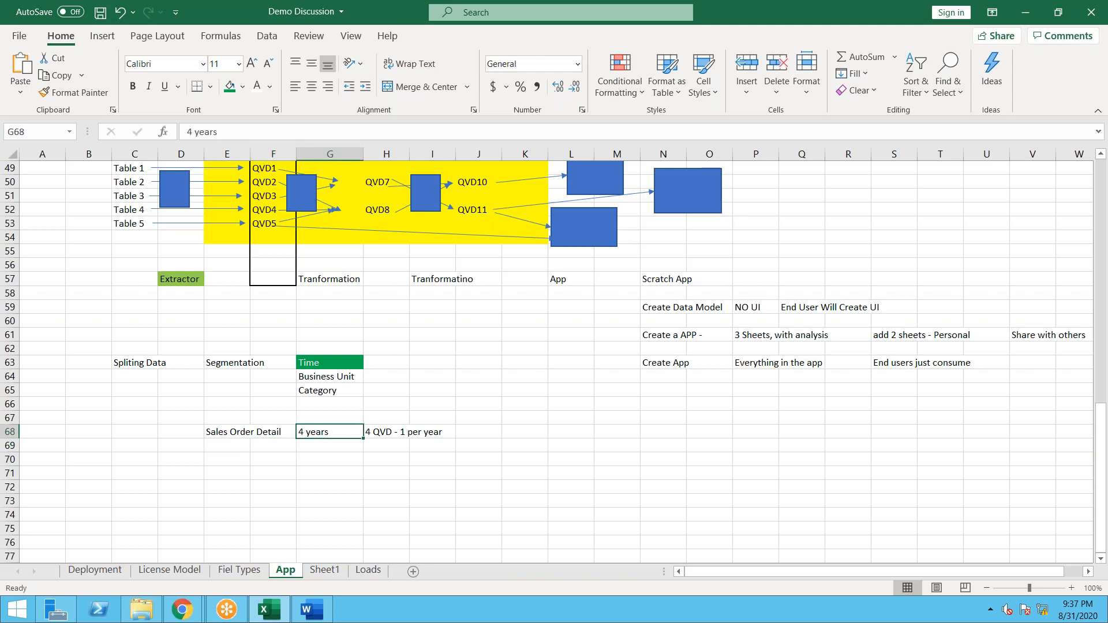
key("Right")
key("Down")
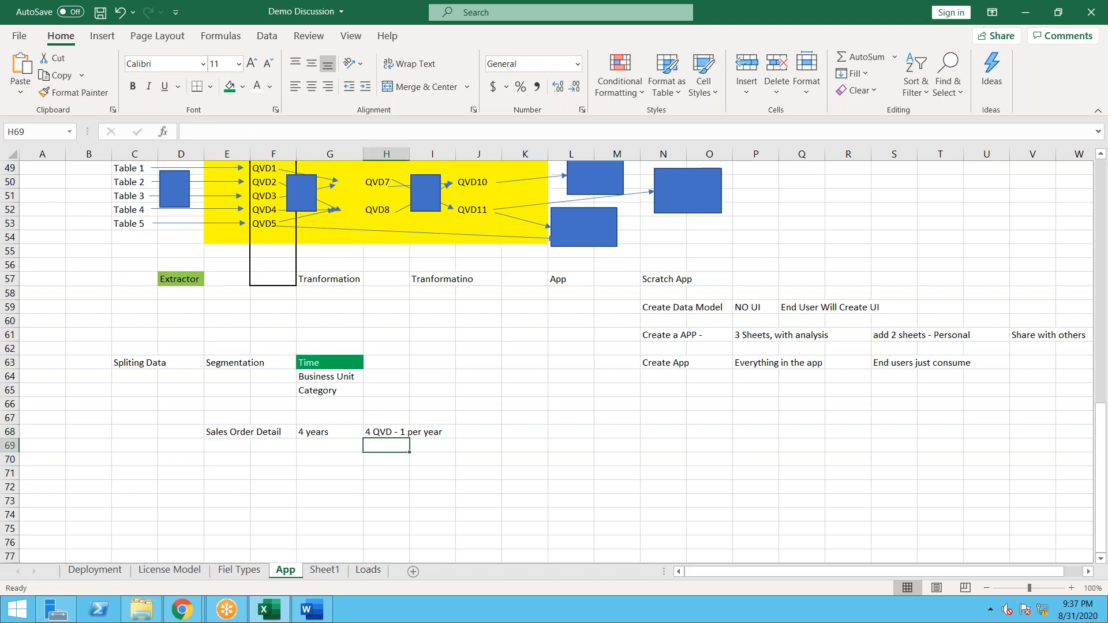
key("Down")
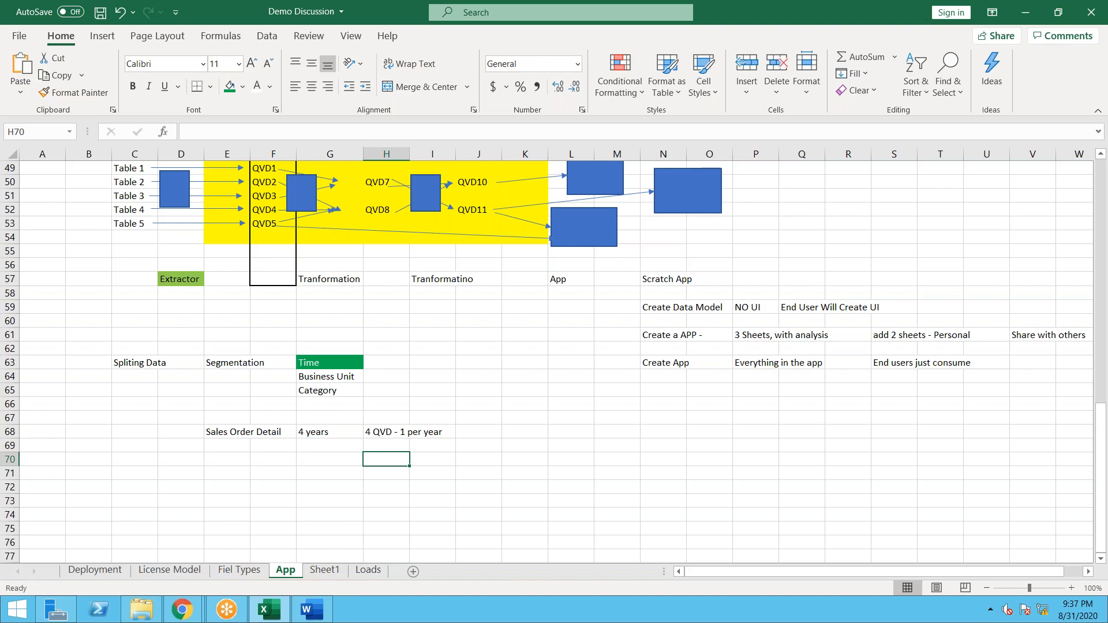
key("Down")
key("Up")
key("Up")
key("Up")
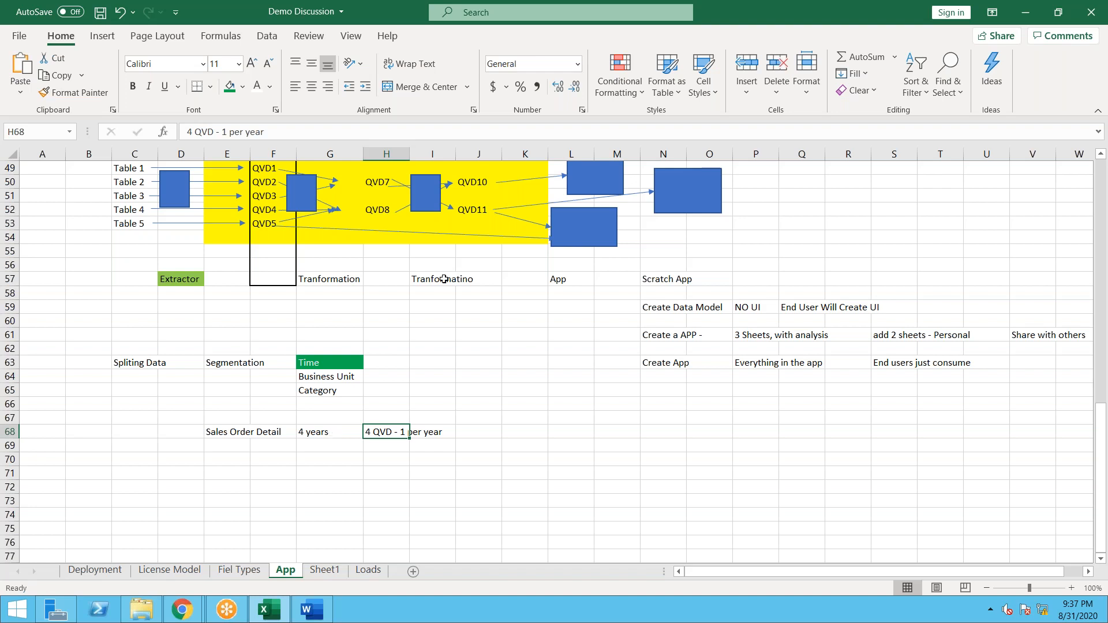
left_click(571, 238)
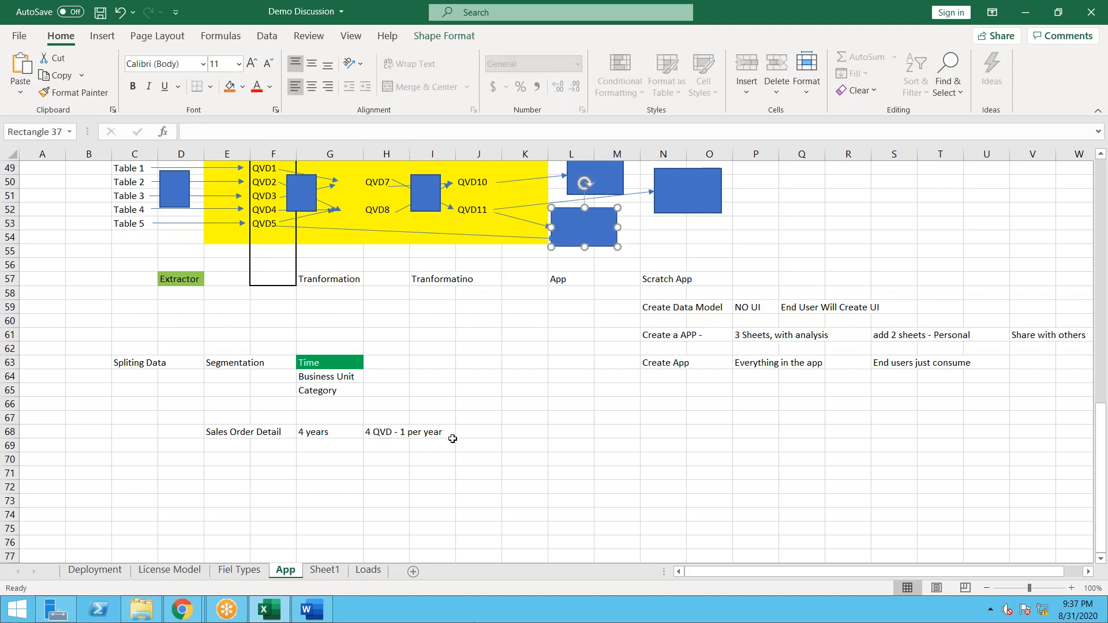
left_click(401, 432)
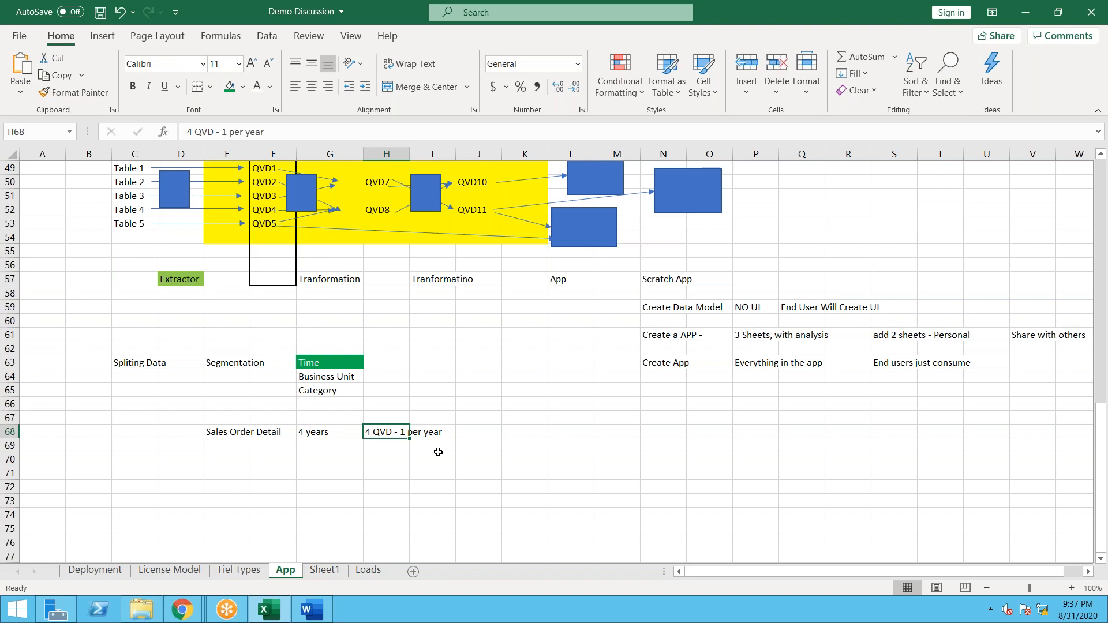
Step: List the numbers 1 to 4 in cells H70 through H73, below the QVD-per-year note
left_click(382, 459)
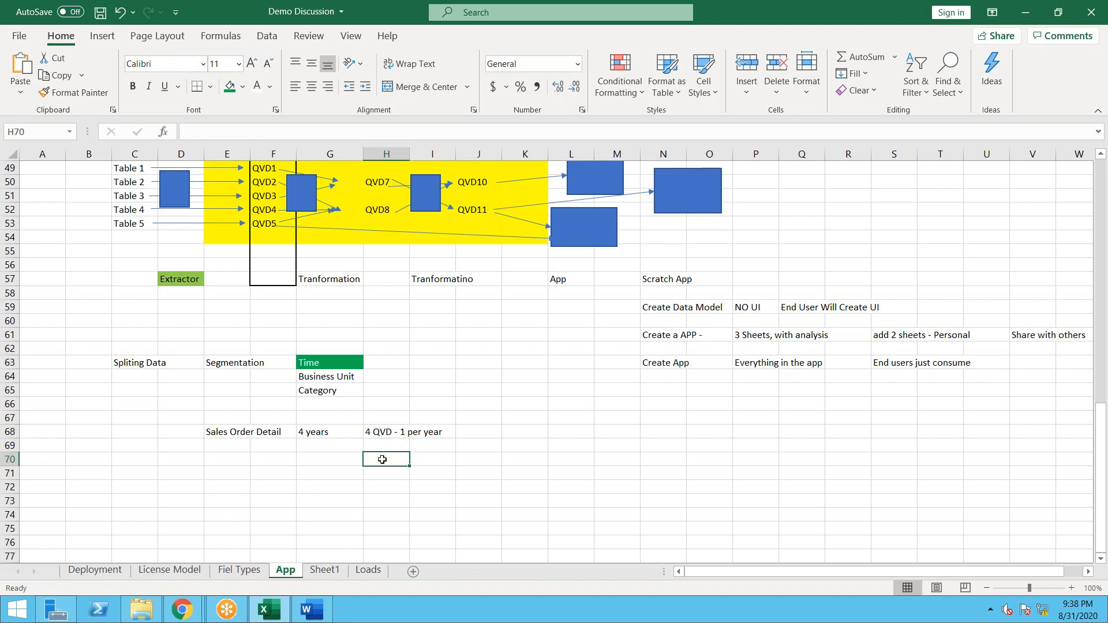
type("1")
key("Return")
type("2")
key("Return")
type("3")
key("Return")
type("4")
key("Return")
Step: Fill cell H73, holding the number 4, with green
left_click(403, 499)
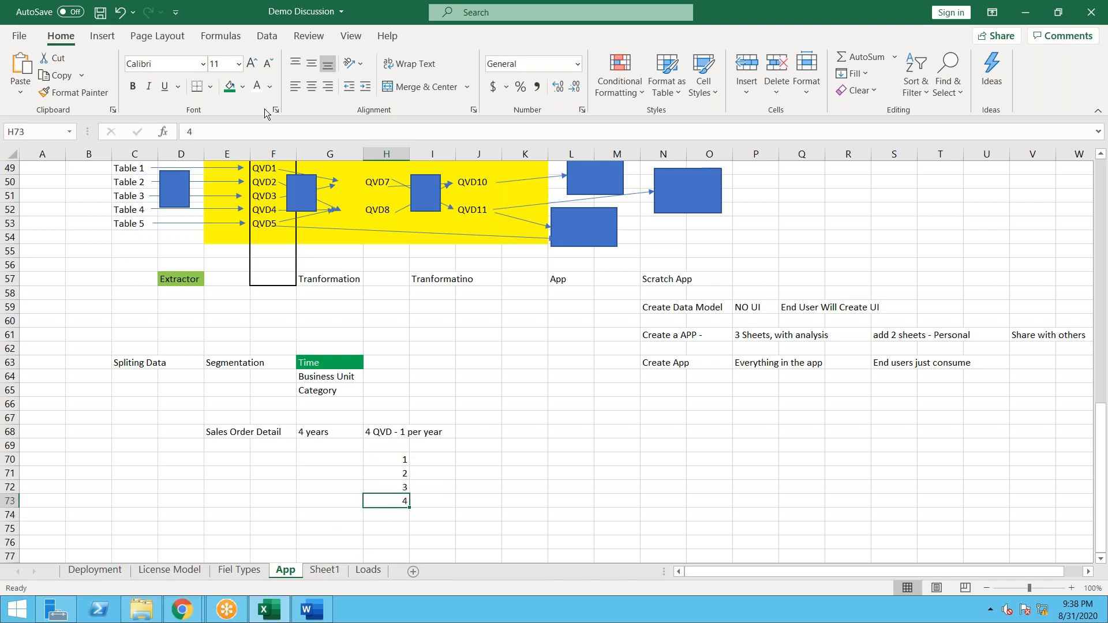
left_click(232, 85)
left_click(599, 500)
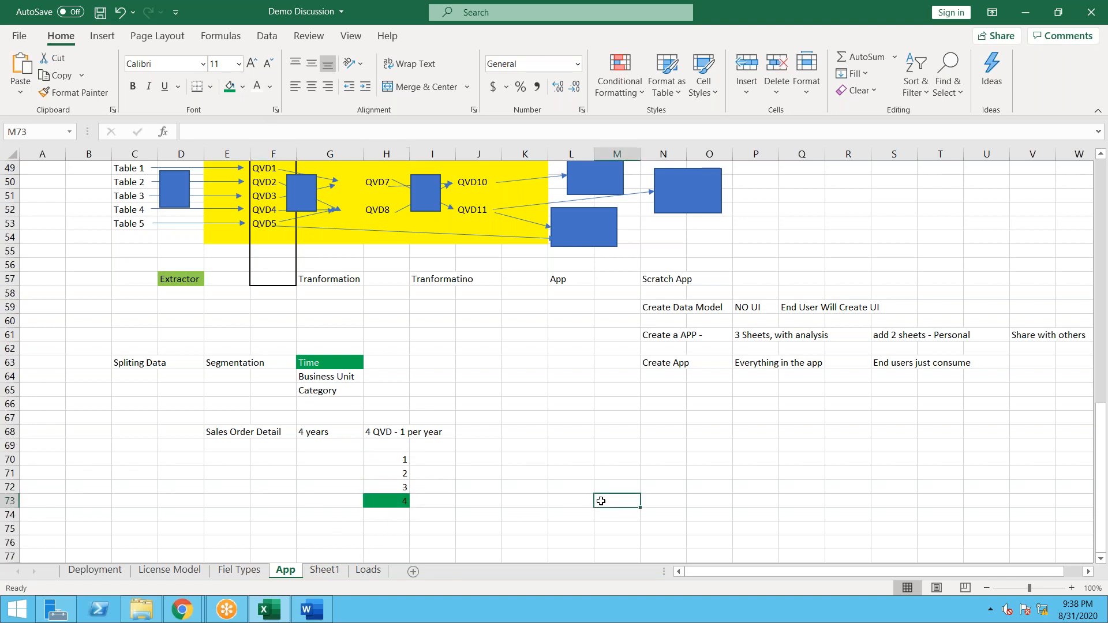
Step: Switch to Chrome and bring up the Orders section of the 656_AdvWork_Extractor load script
left_click(392, 501)
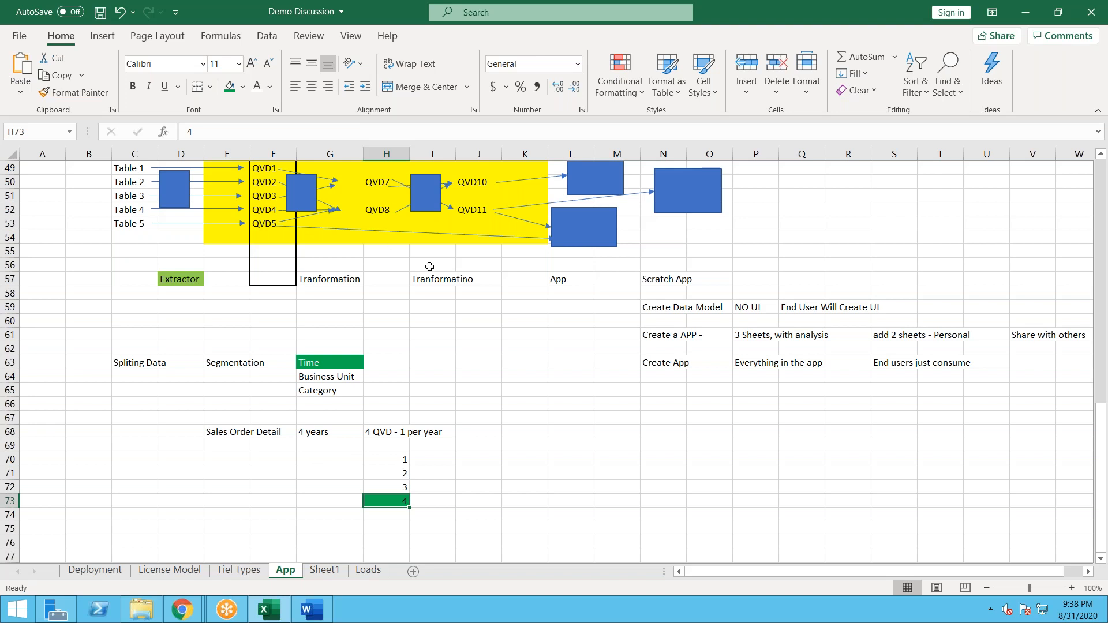
scroll(428, 262, "up", 1)
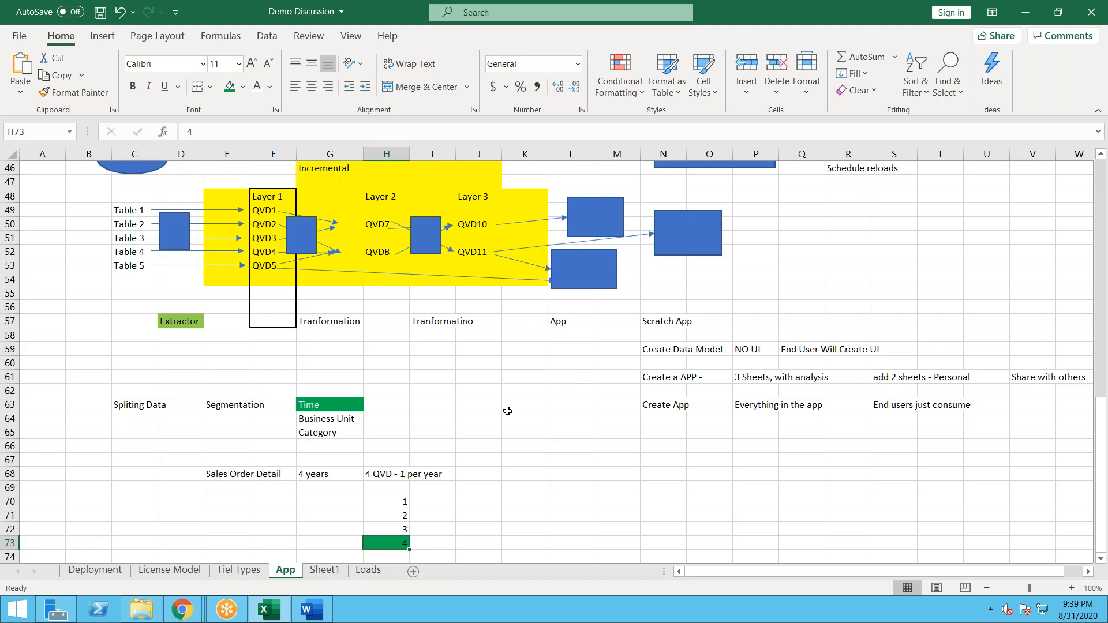
left_click(182, 610)
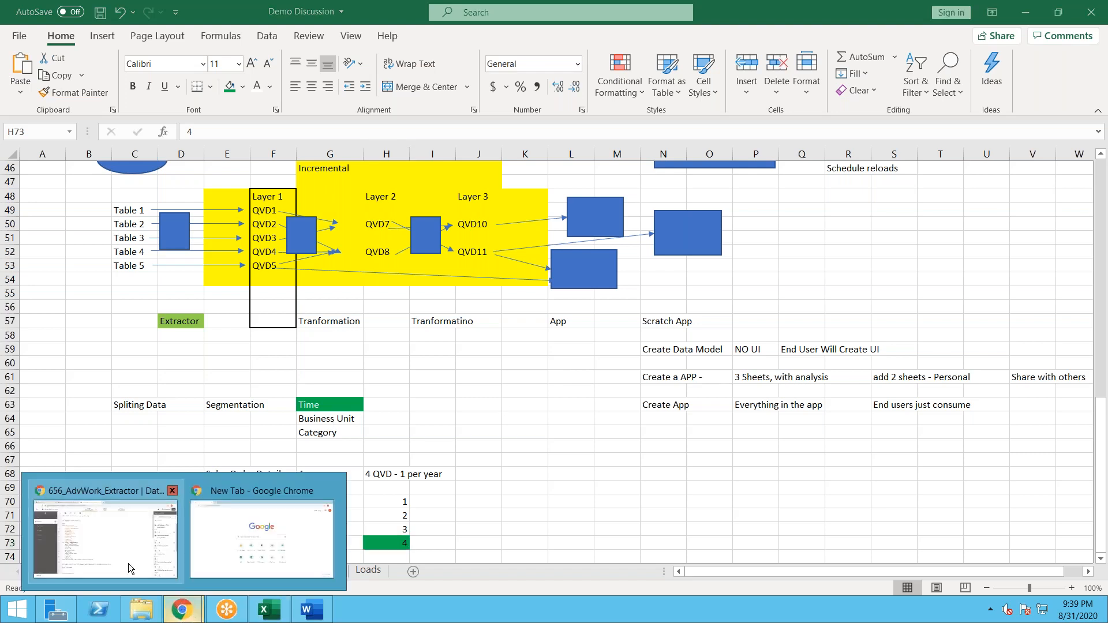
left_click(147, 515)
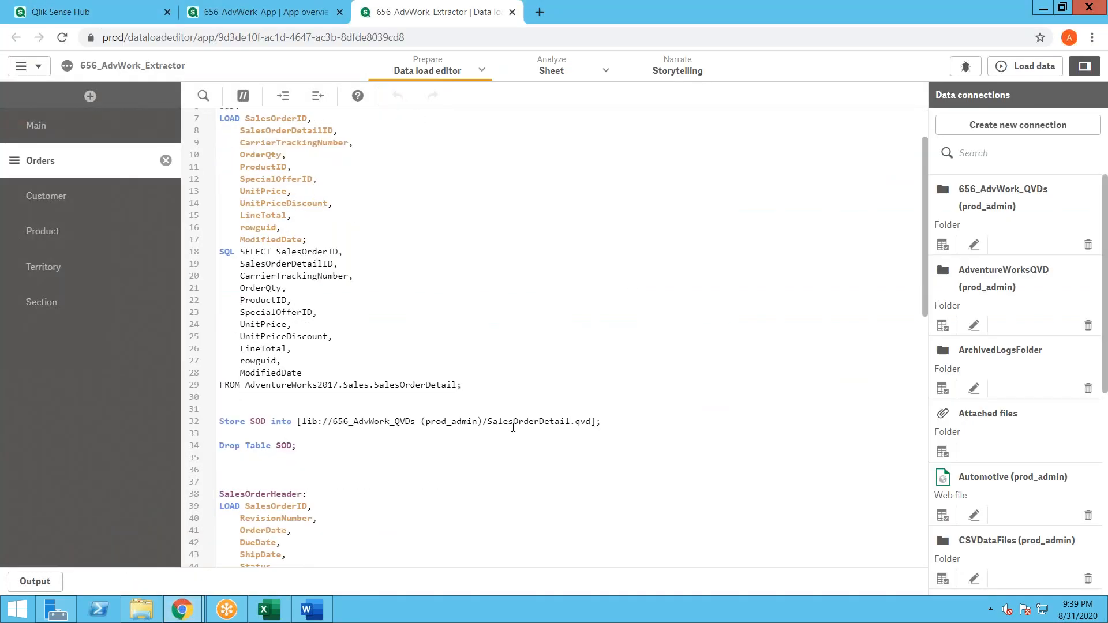
Step: Try adding the year suffix _2020 to the SalesOrderDetail QVD name in the SOD Store statement
double_click(513, 422)
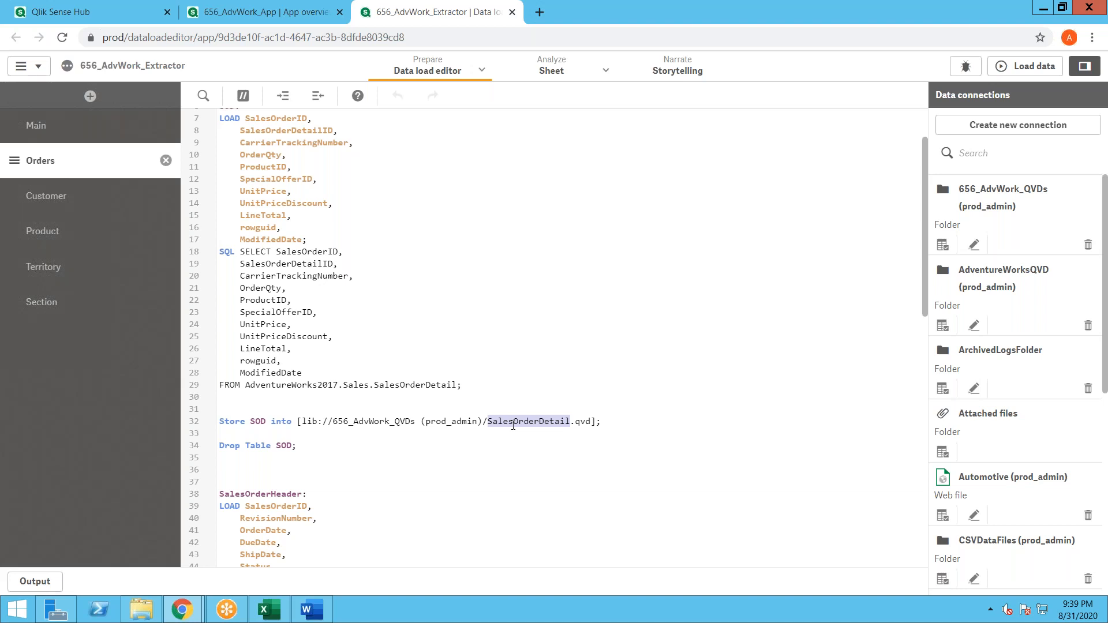
left_click(571, 421)
type("_2")
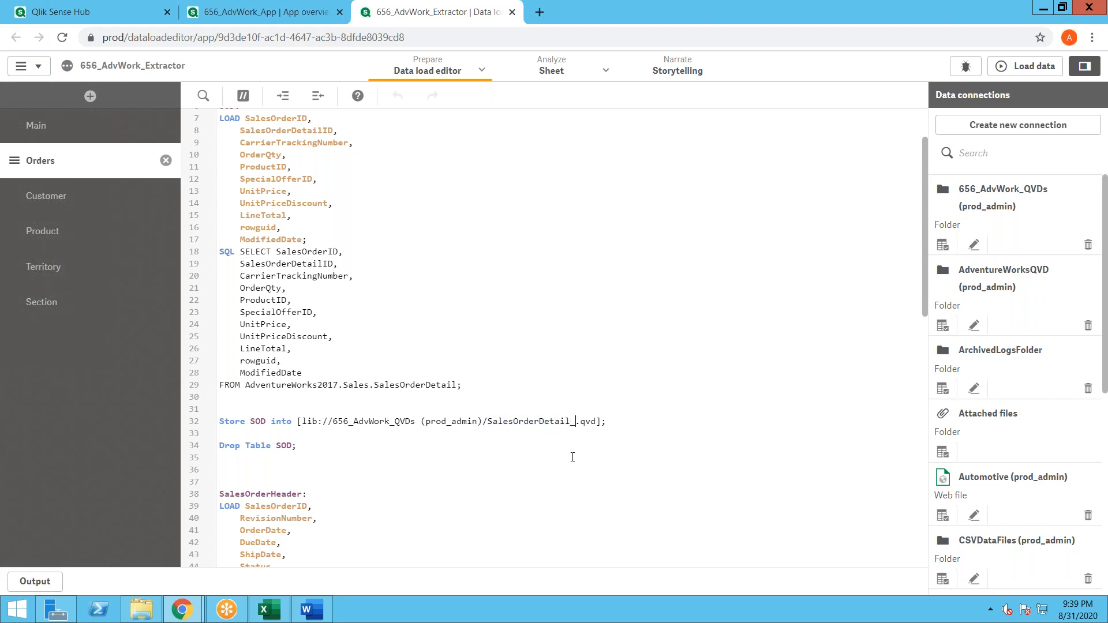
type("020")
key("BackSpace")
key("BackSpace")
key("BackSpace")
key("BackSpace")
key("BackSpace")
Step: Try appending .$(vMonth) to the SalesOrderDetail file name in the Store statement, using the variable defined above the SOD load
scroll(421, 349, "up", 2)
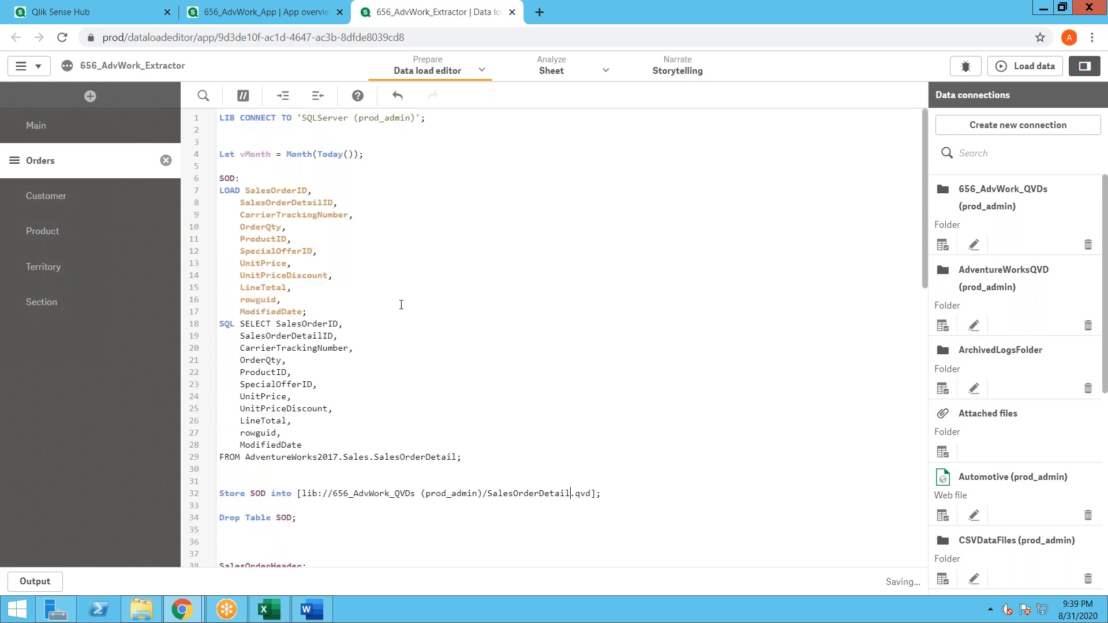
double_click(256, 153)
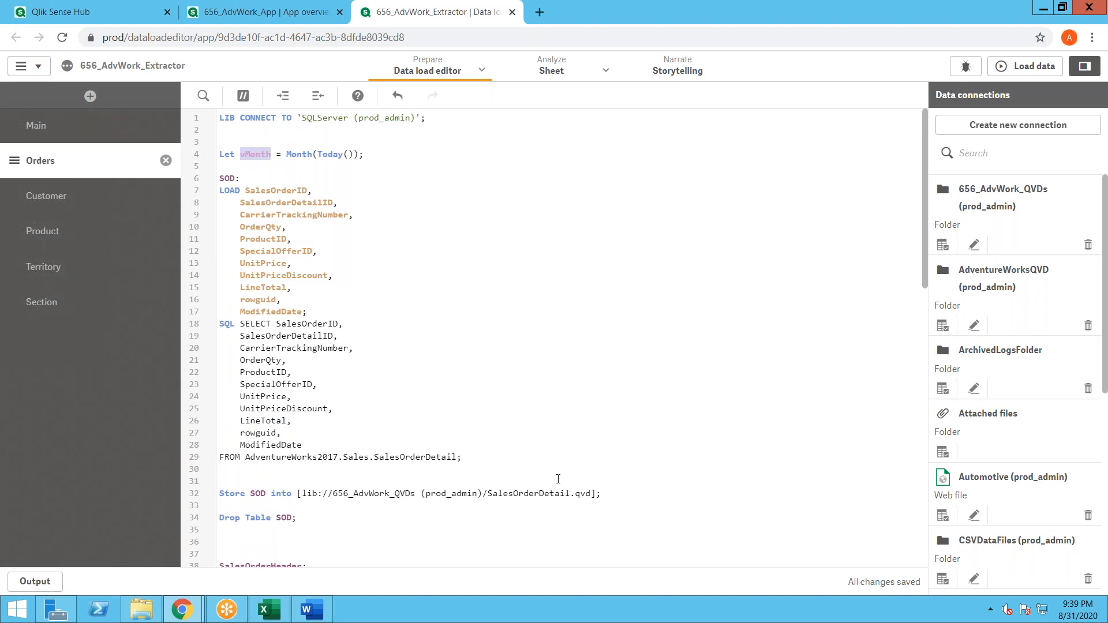
left_click(571, 494)
key("BackSpace")
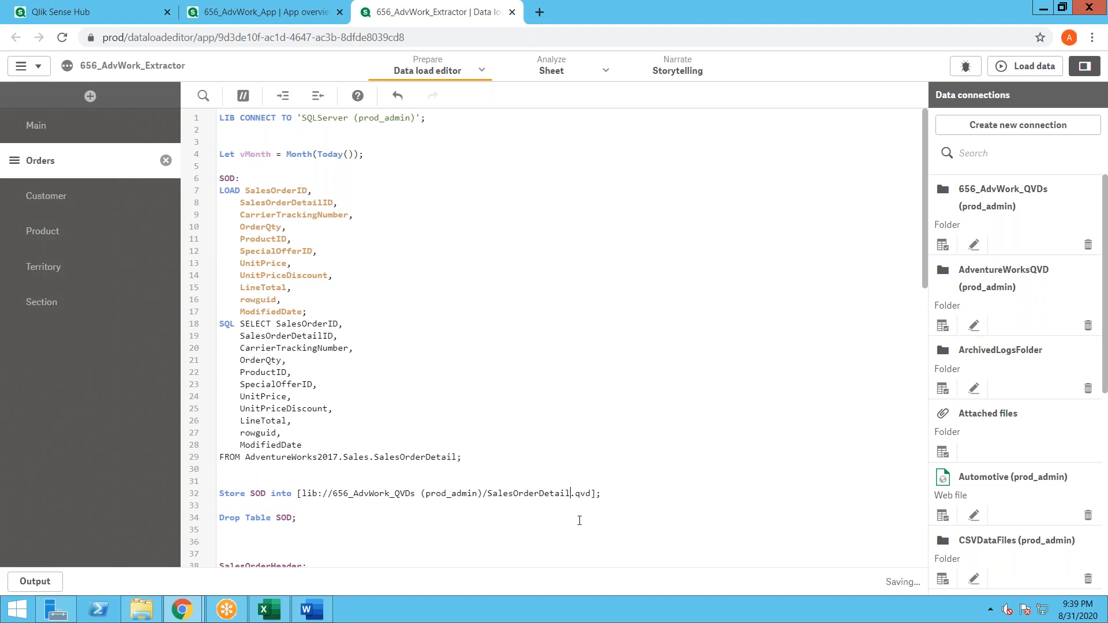
type(".$(")
type("vMonth)")
key("BackSpace")
key("BackSpace")
key("BackSpace")
key("BackSpace")
key("BackSpace")
key("BackSpace")
key("BackSpace")
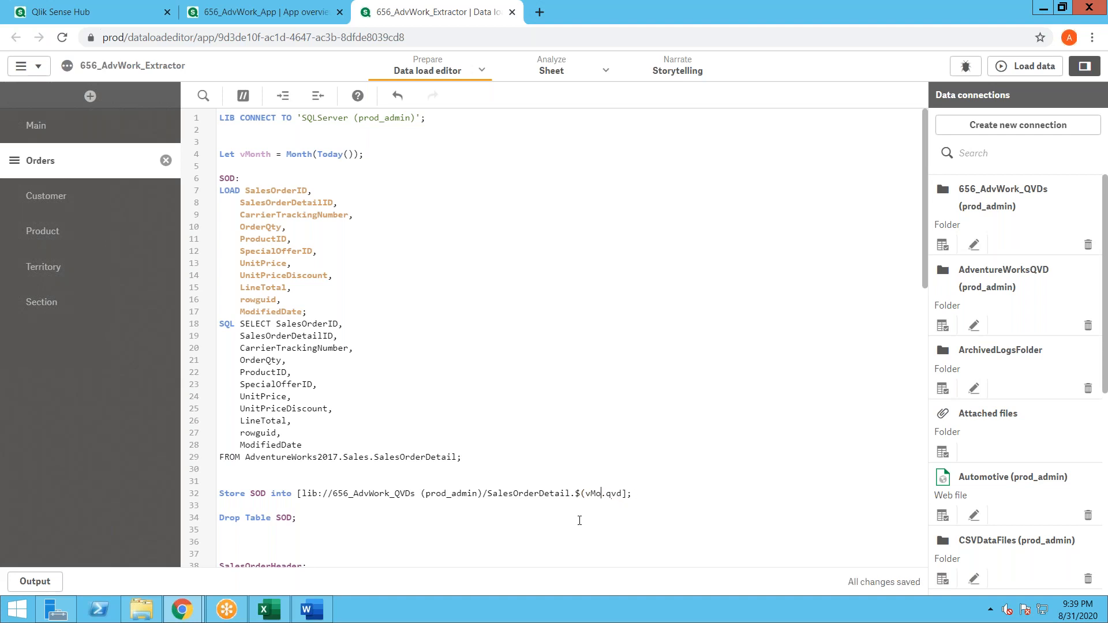
key("BackSpace")
key("BackSpace")
key("BackSpace")
Step: Open the 656_AdvWork_App load script and review the SalesOrderHeader and SalesOrderDetail loads in its Orders section
left_click(258, 17)
left_click(422, 70)
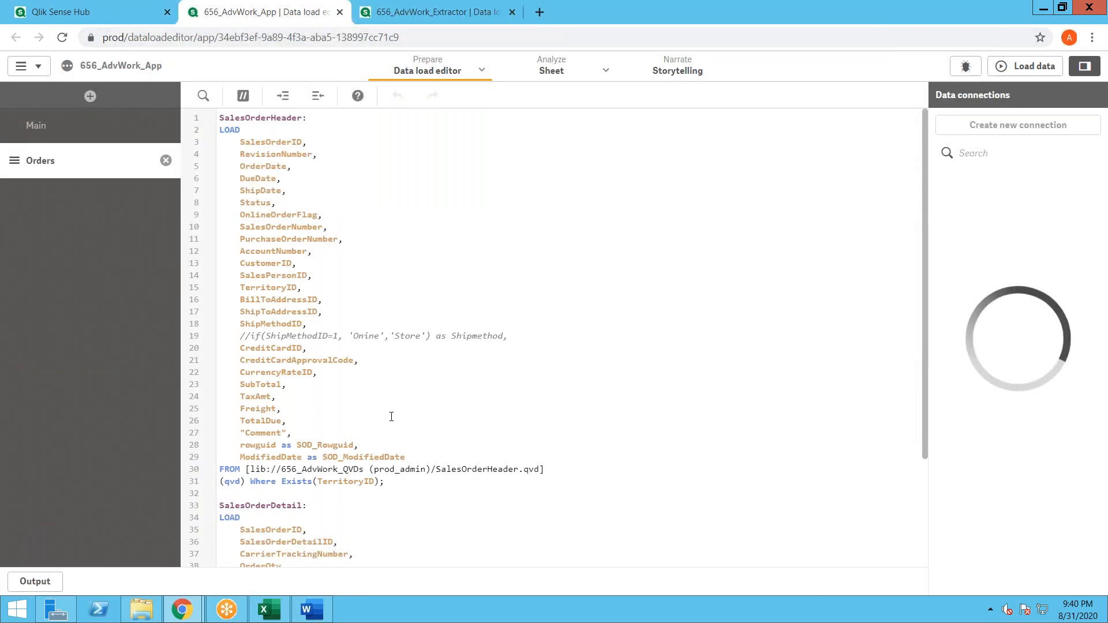
scroll(391, 417, "down", 3)
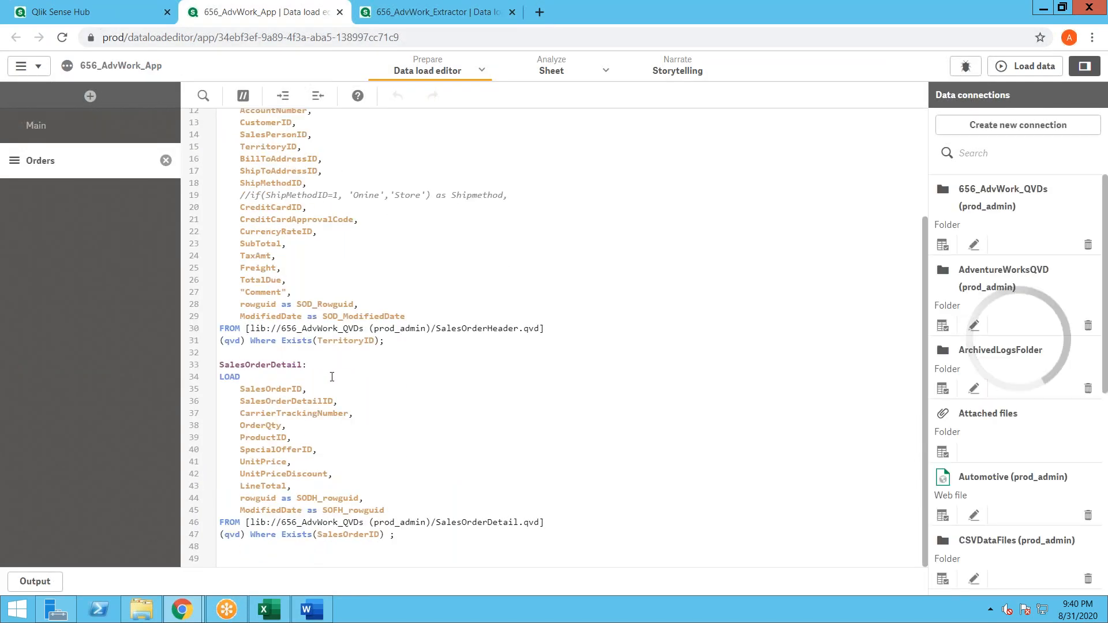
scroll(333, 376, "up", 3)
Step: Switch to the Demo Discussion workbook in Excel, look through its sheets and add a blank worksheet after Loads
left_click(269, 609)
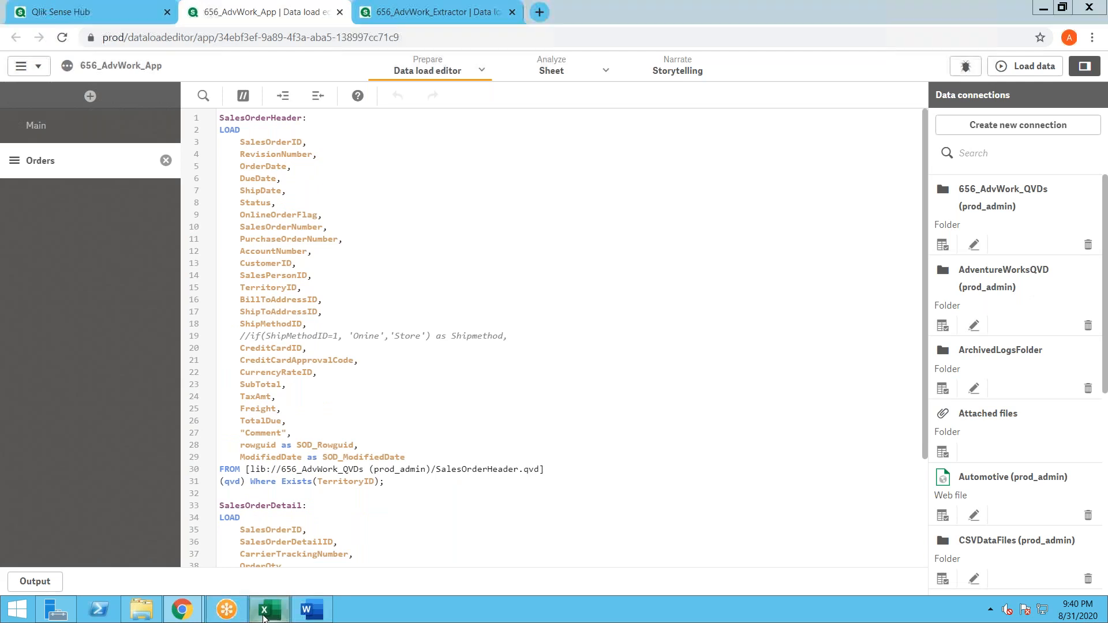
left_click(241, 571)
left_click(367, 570)
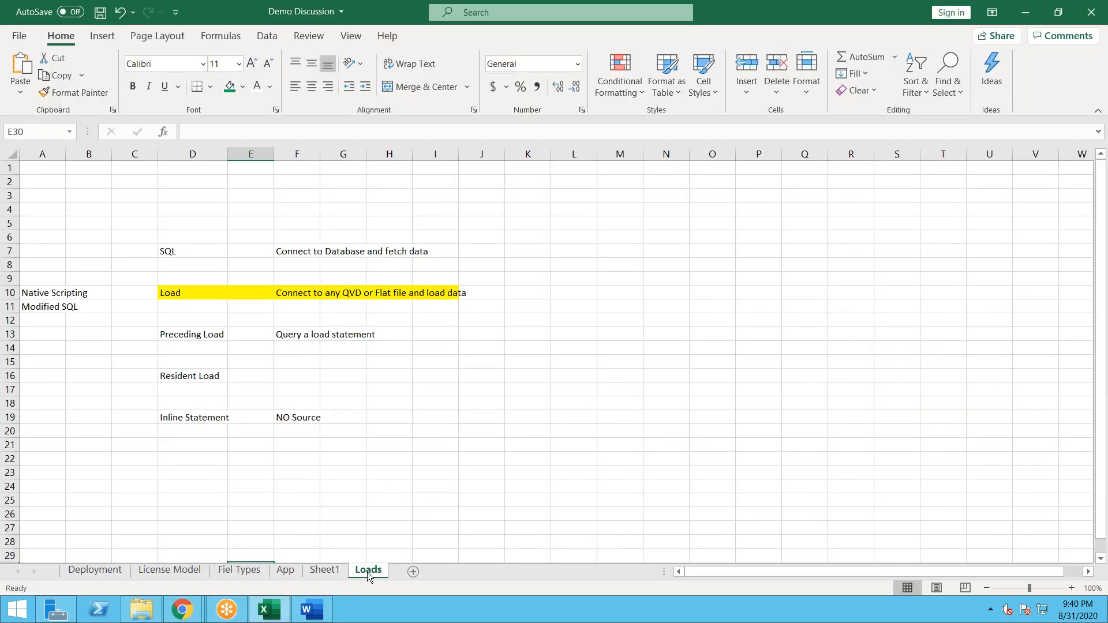
left_click(95, 570)
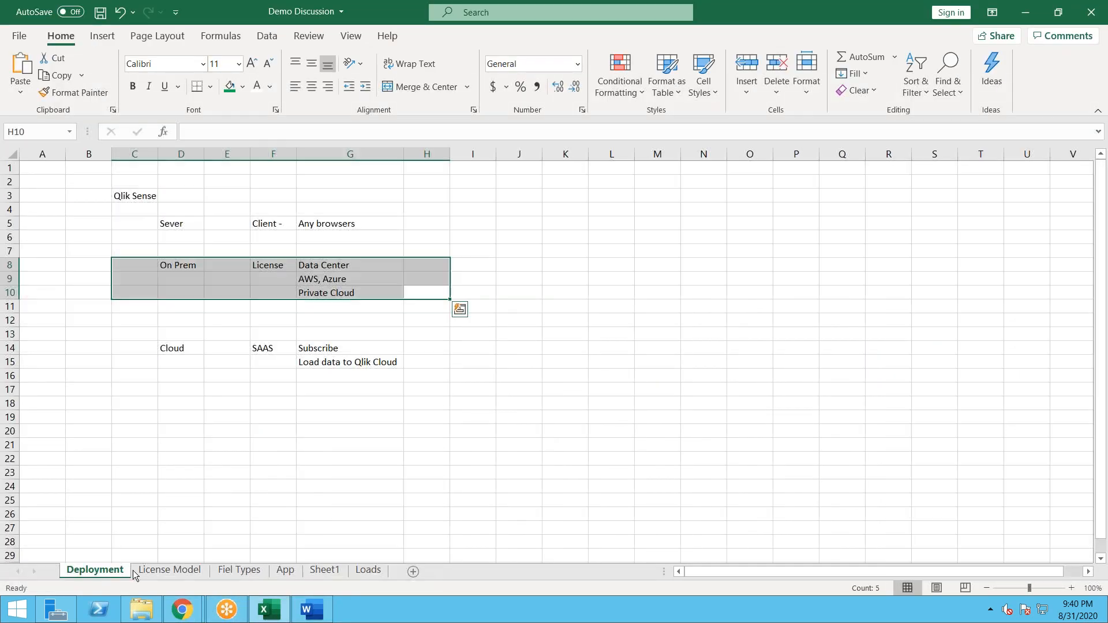
left_click(169, 571)
left_click(238, 570)
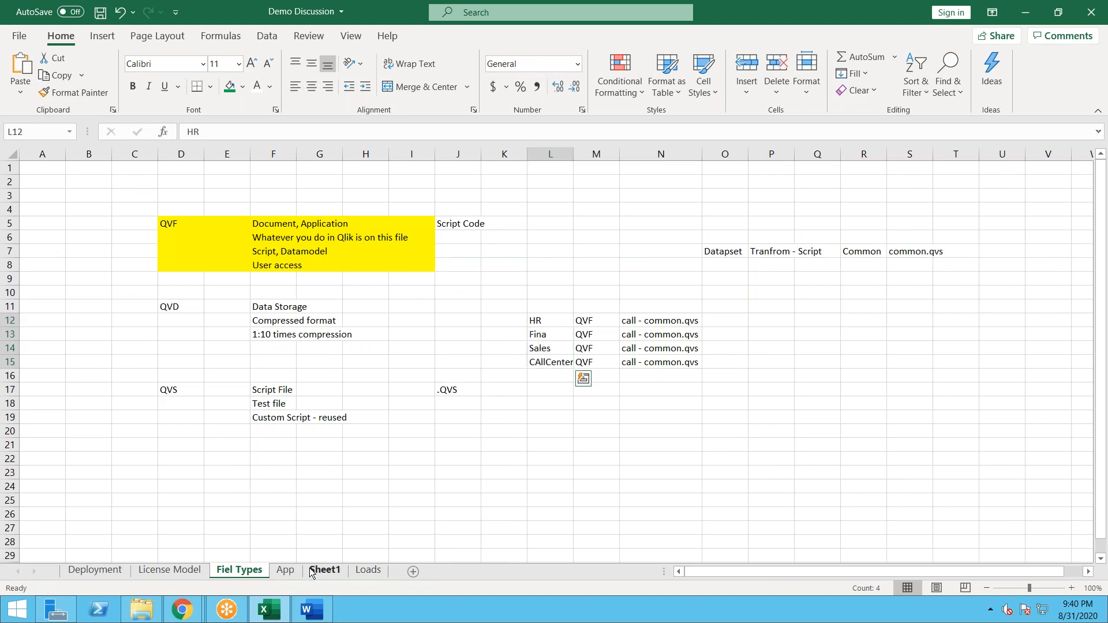
left_click(339, 571)
left_click(368, 572)
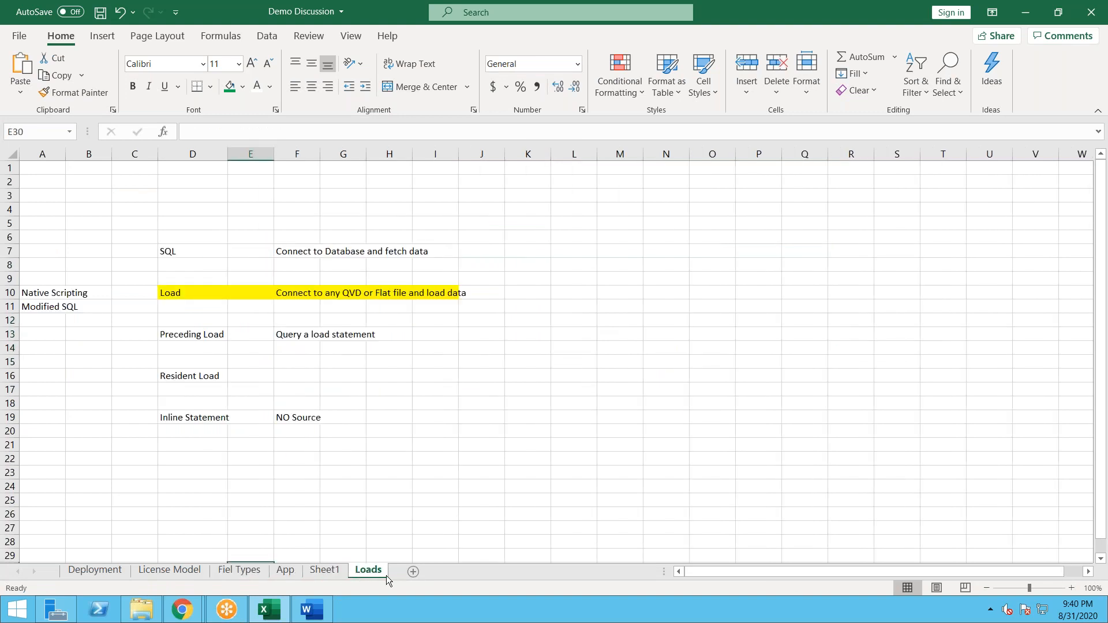
left_click(412, 572)
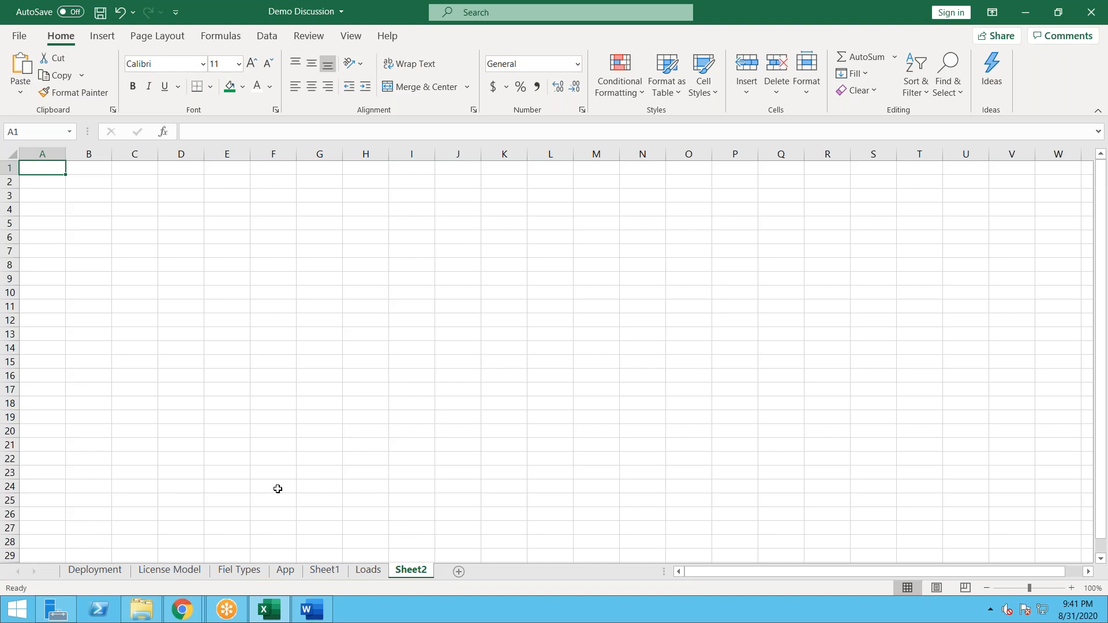
double_click(411, 569)
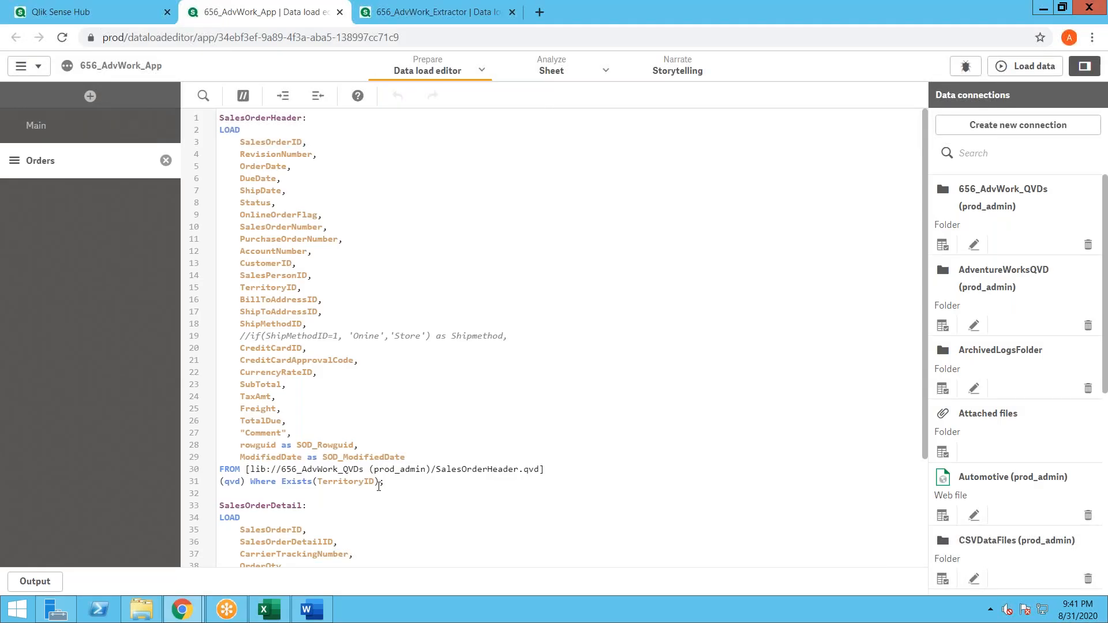
Step: Return to the 656_AdvWork_App script in Chrome and examine the two Where Exists clauses in the Orders section
scroll(379, 487, "down", 3)
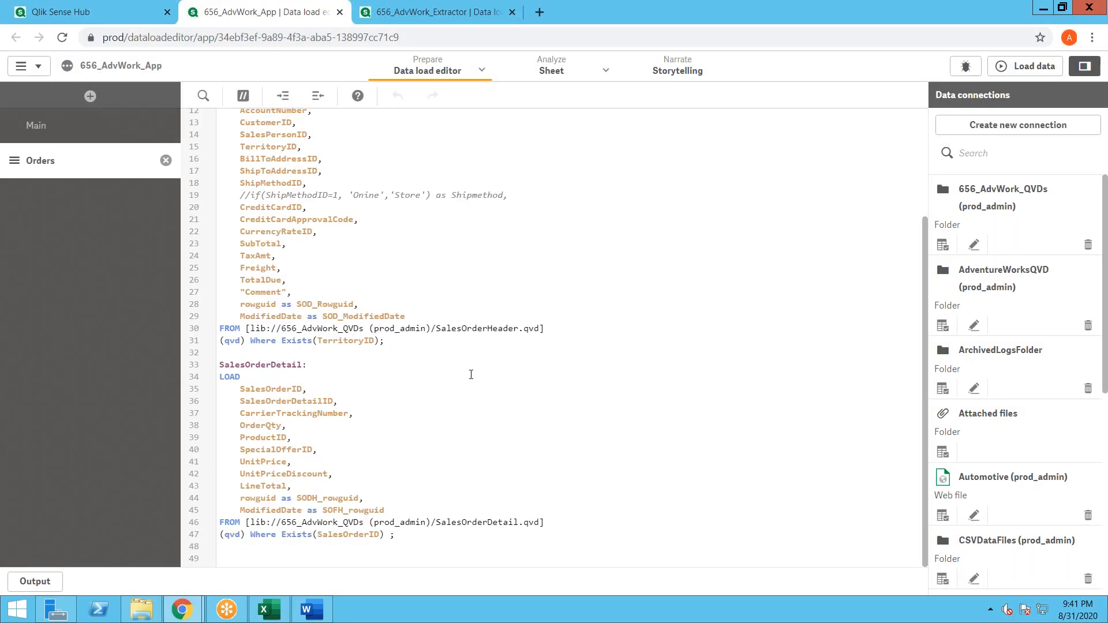
scroll(471, 374, "up", 4)
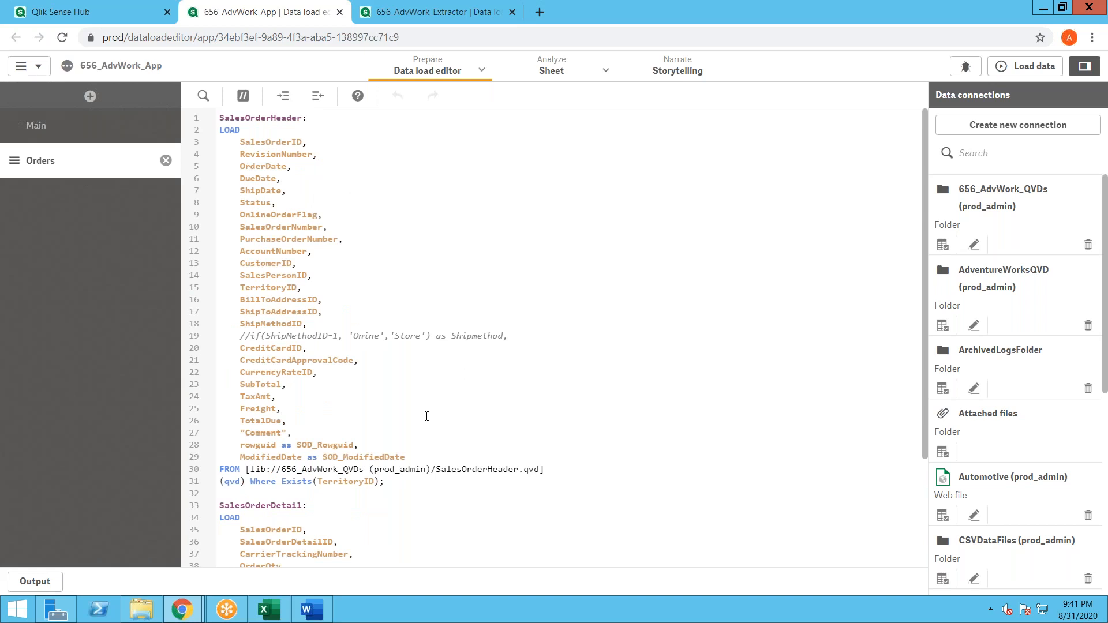
scroll(427, 416, "down", 3)
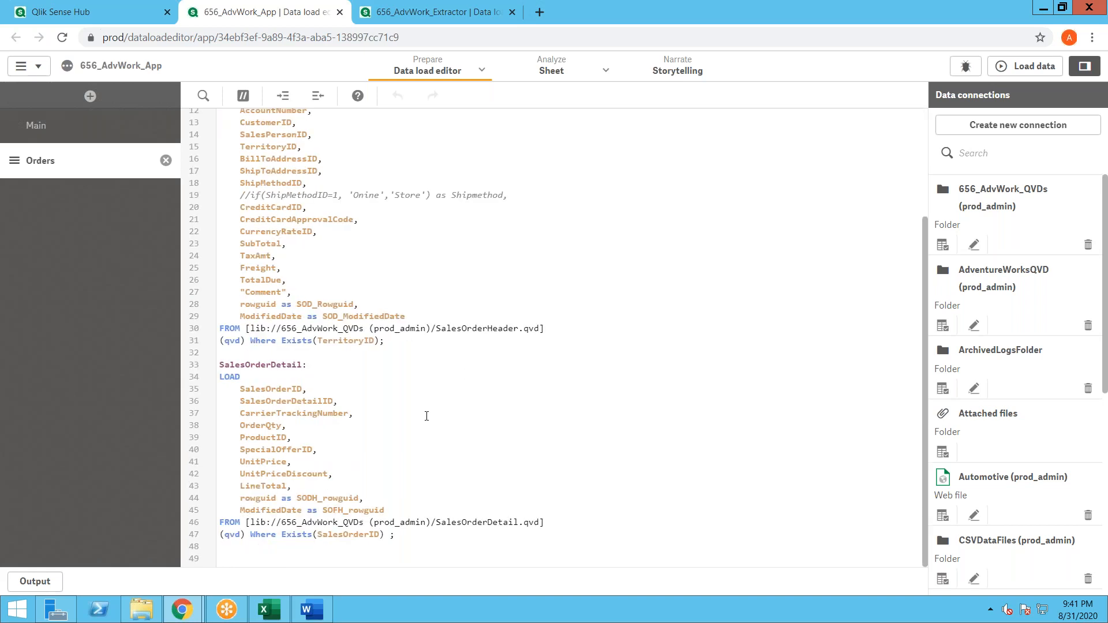
Step: Open the Joins app from the Qlik Sense hub and bring up its data load editor
left_click(130, 13)
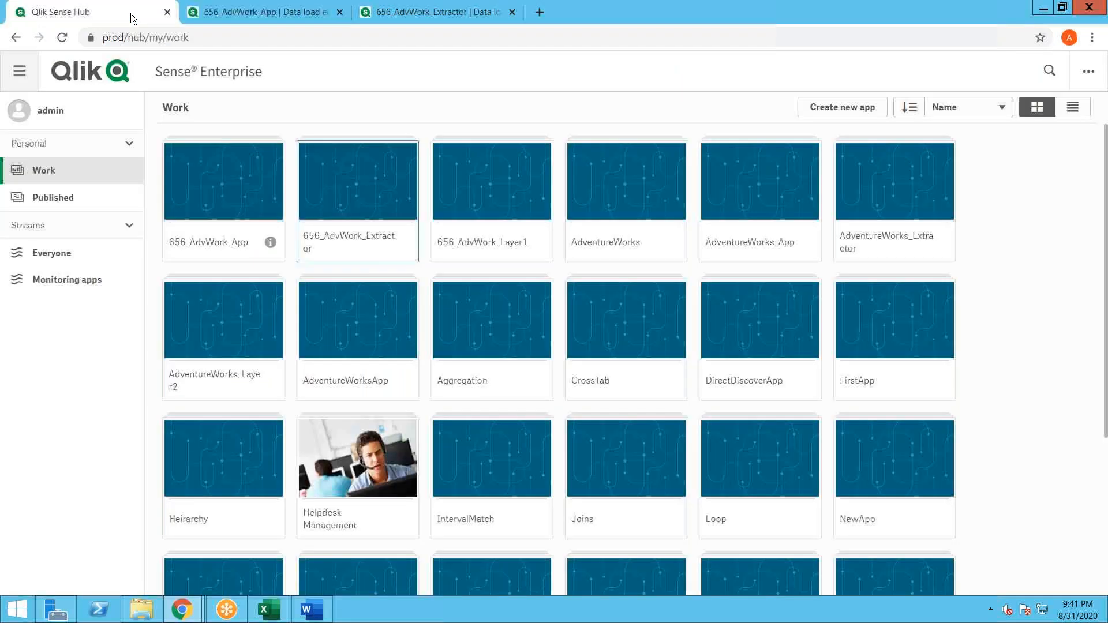
left_click(675, 462)
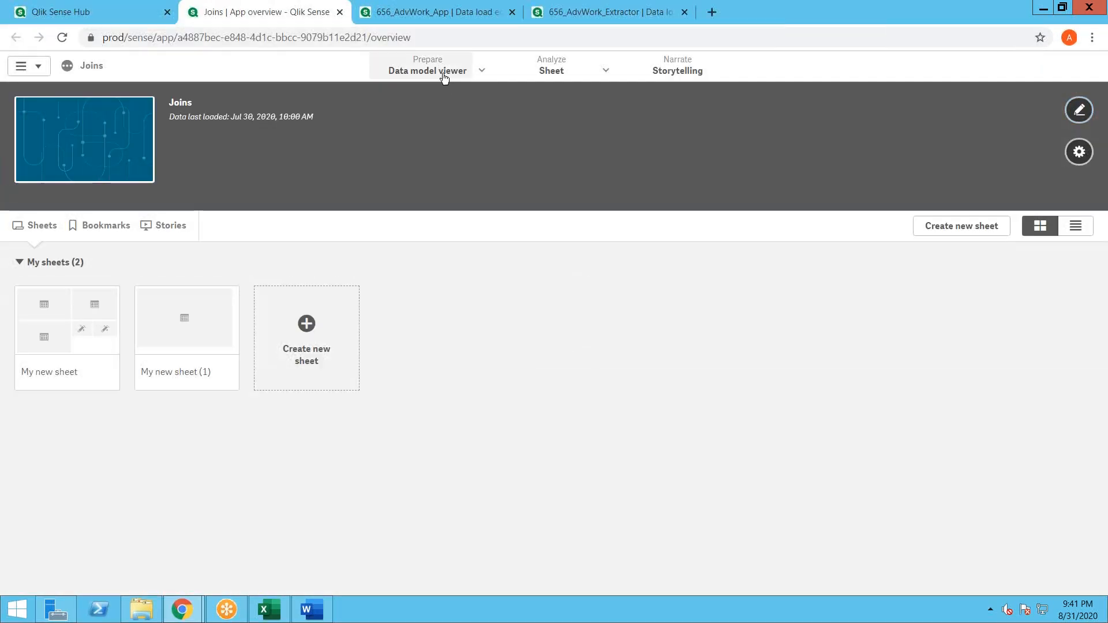
left_click(445, 74)
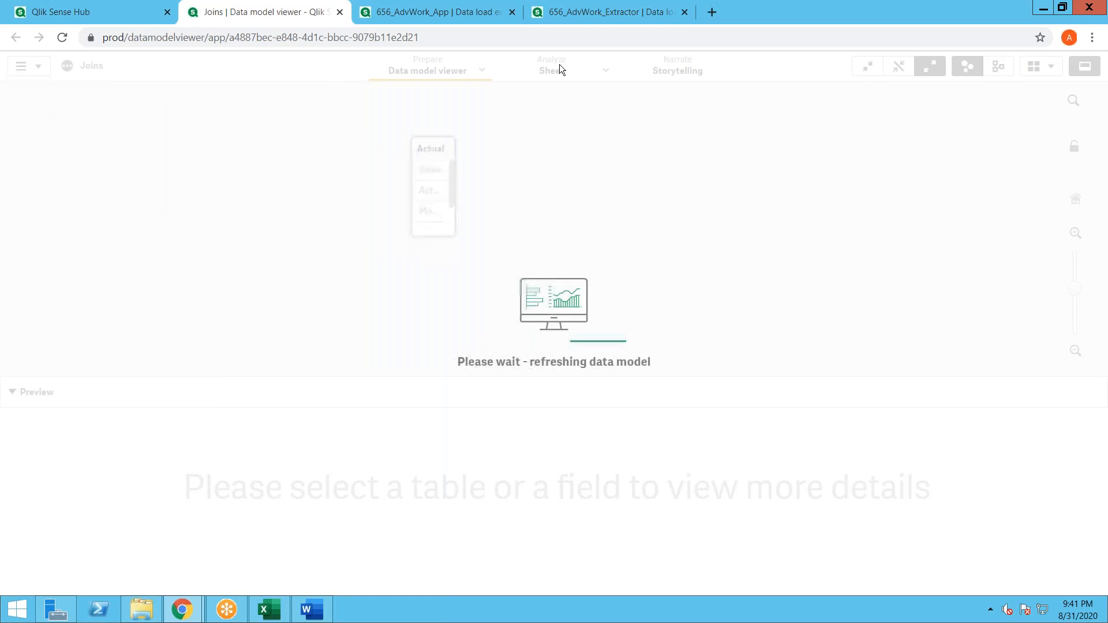
left_click(481, 71)
left_click(397, 126)
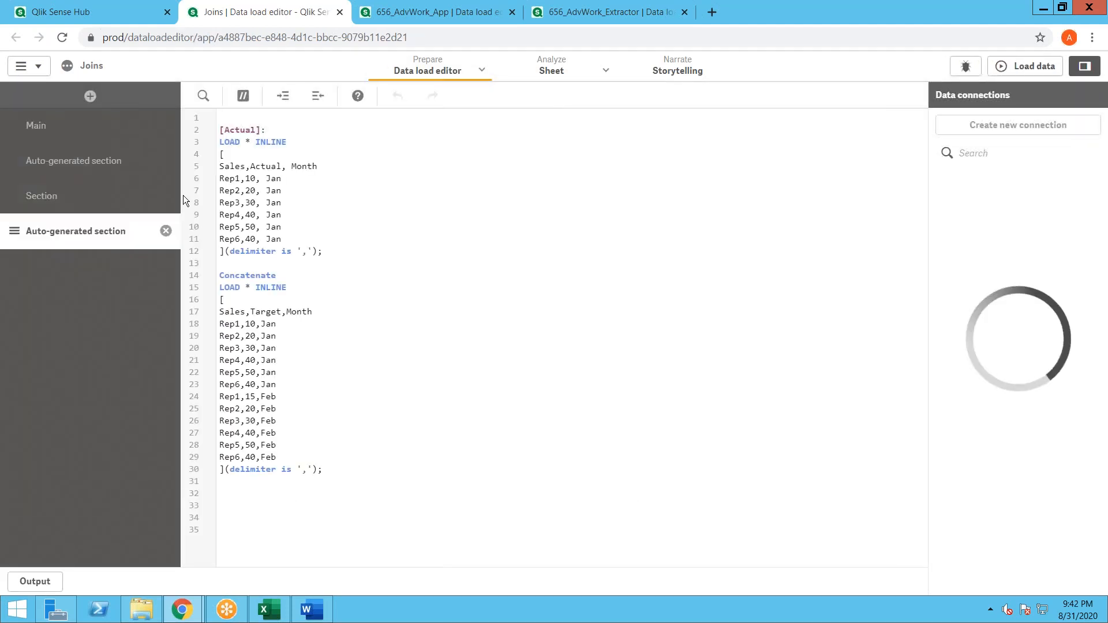
Step: Remove the Concatenate prefix from the second inline load in the last auto-generated section of the Joins script
left_click(87, 157)
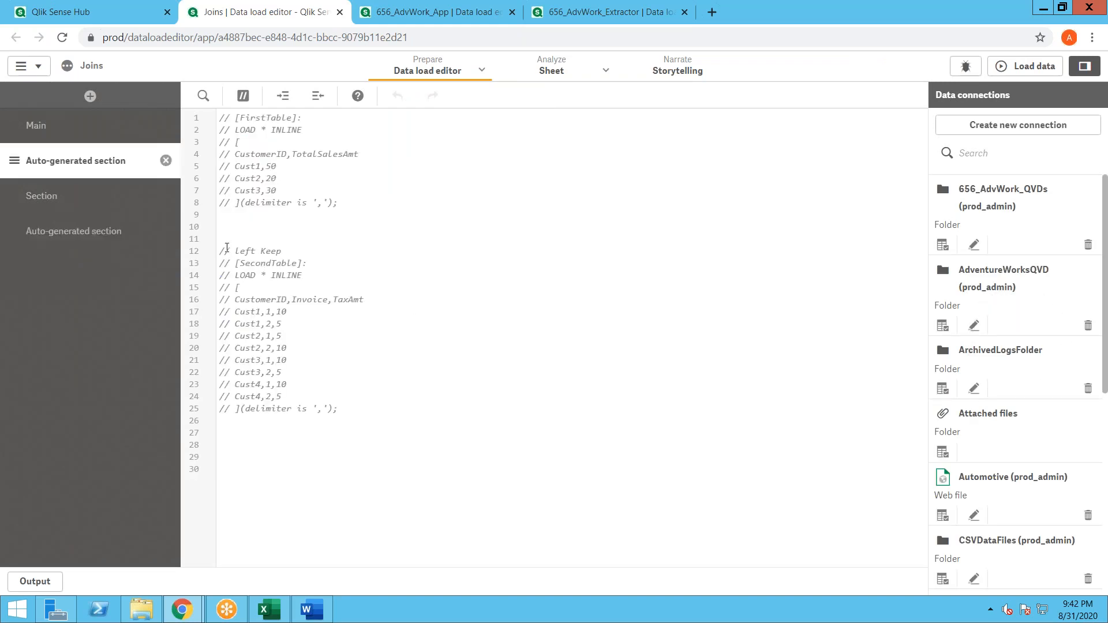
left_click(49, 209)
left_click(72, 245)
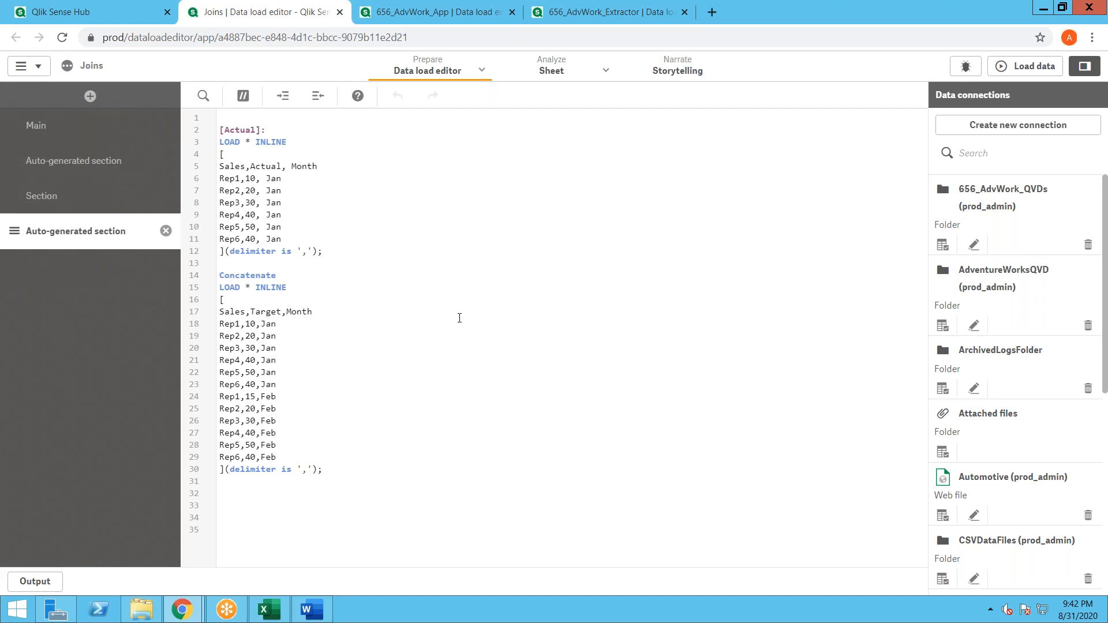
double_click(264, 276)
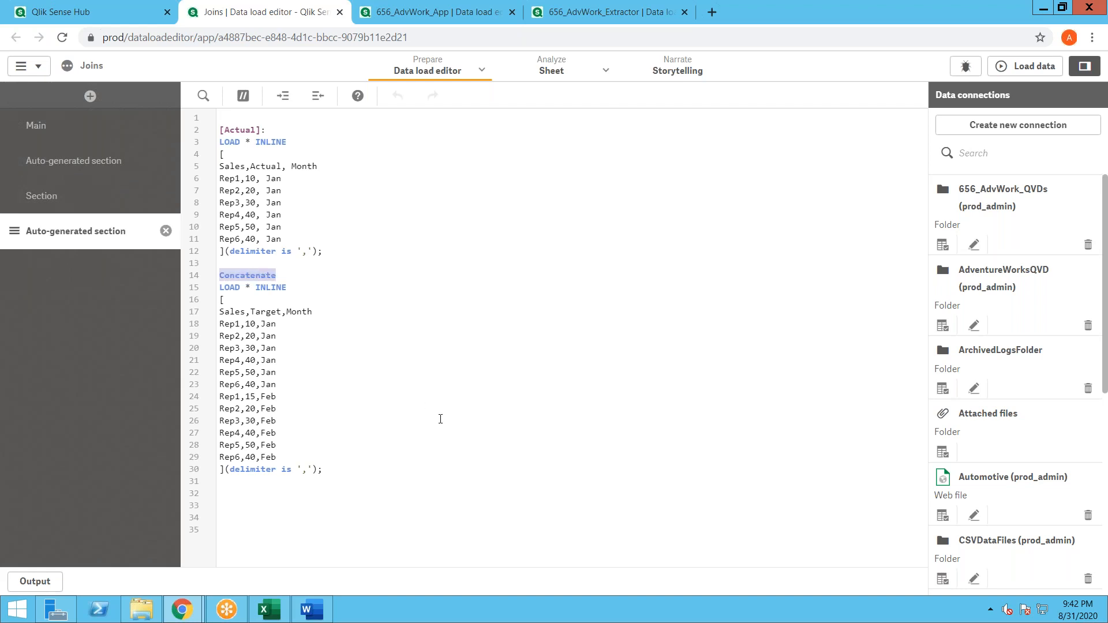
key("Delete")
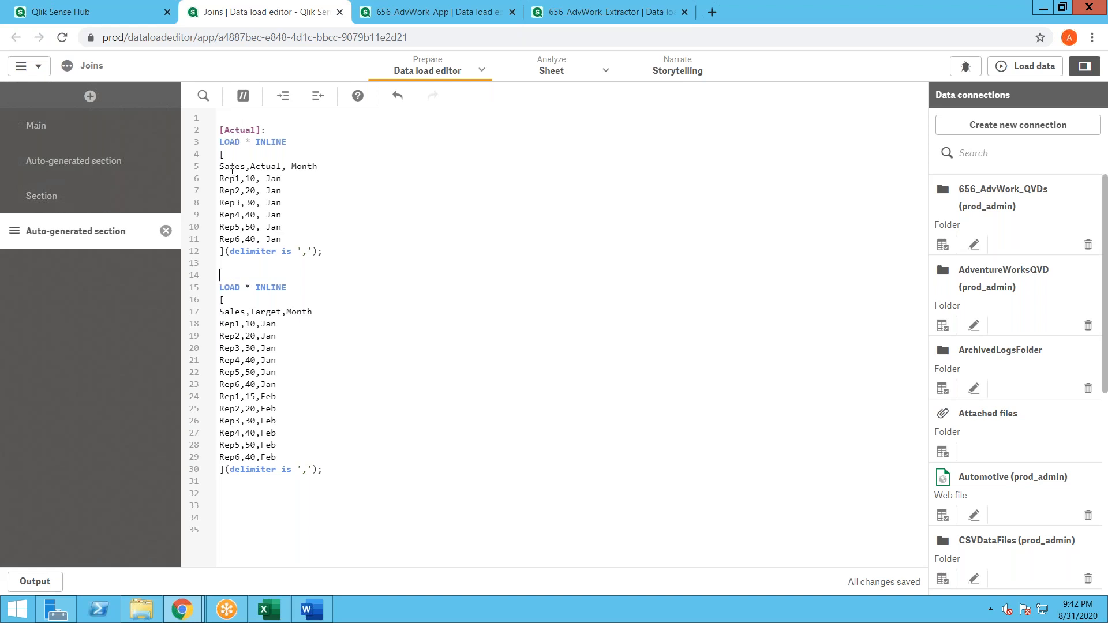
double_click(232, 168)
Step: Switch to Excel and review the SQL, Load, Preceding Load, Resident Load and Inline Statement entries on the Loads sheet
left_click(269, 609)
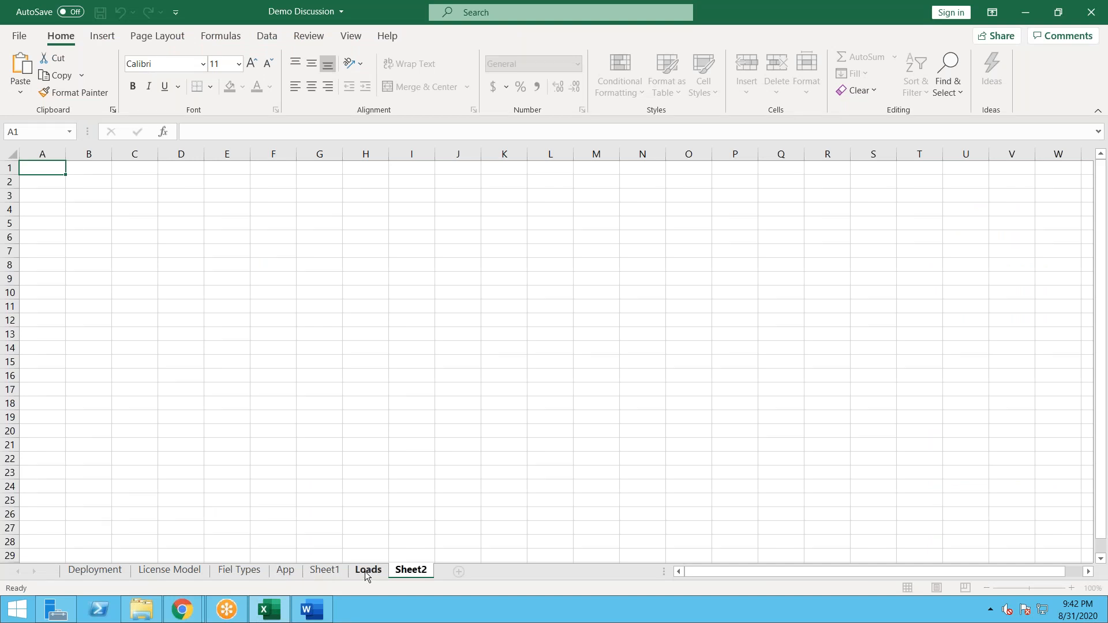
left_click(365, 571)
left_click_drag(165, 250, 456, 294)
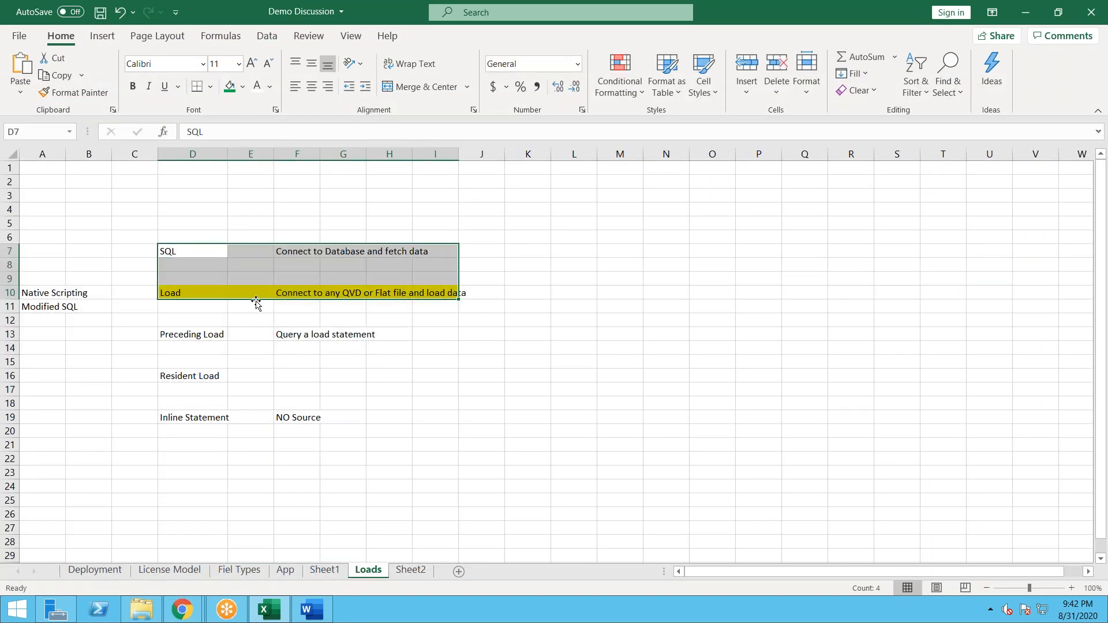
left_click(204, 334)
left_click(200, 377)
left_click_drag(173, 253, 462, 255)
left_click_drag(223, 291, 457, 293)
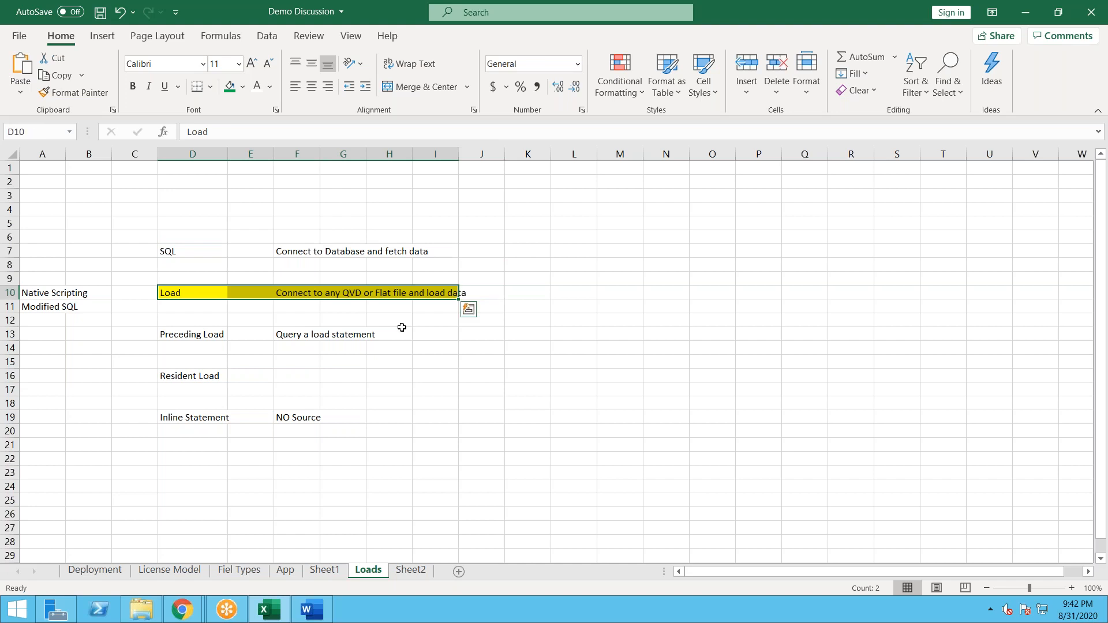
left_click(185, 335)
left_click_drag(293, 325, 326, 332)
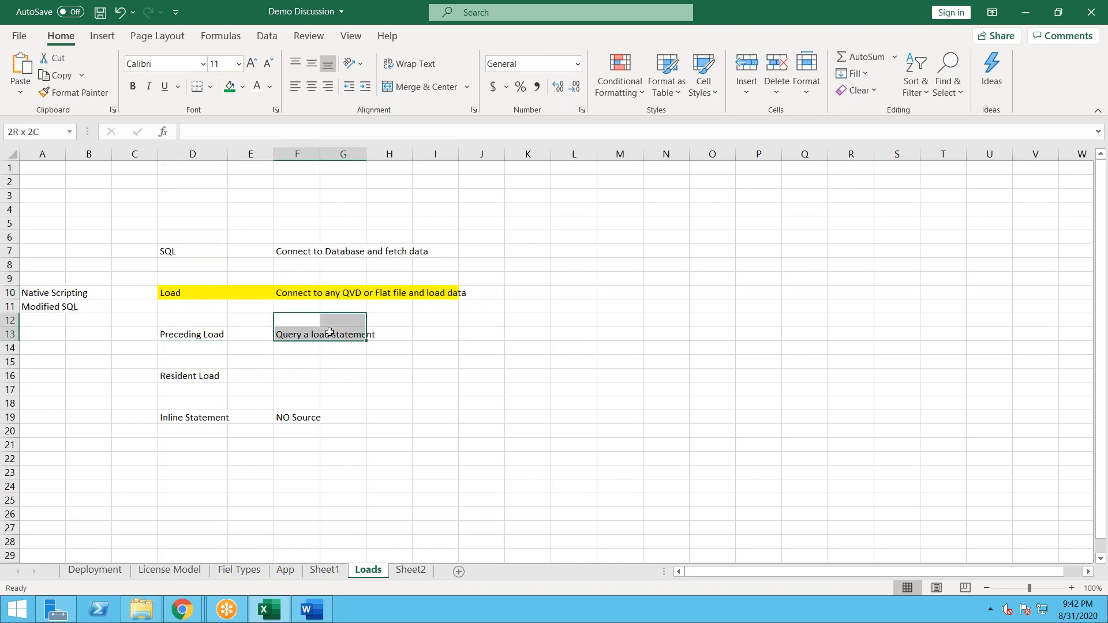
left_click(184, 337)
left_click_drag(176, 378, 337, 374)
left_click_drag(191, 420, 302, 417)
Step: Switch back to the Joins script in Chrome, put INLINE on its own line below LOAD * in the Actual table, and highlight the inline block
key("alt+Tab")
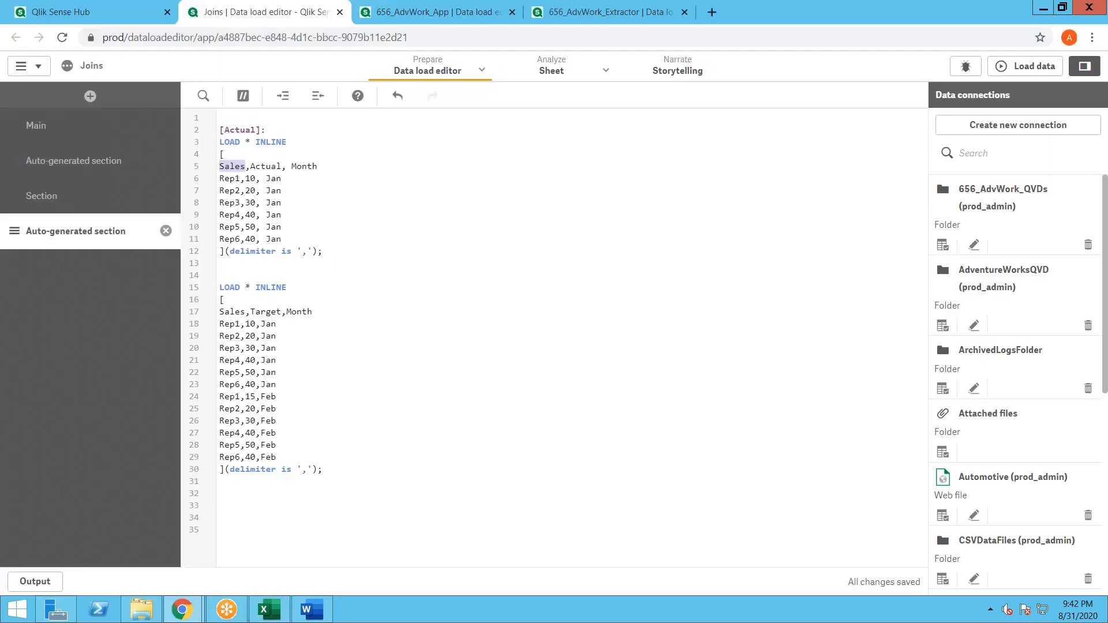
left_click(252, 168)
left_click_drag(218, 138, 356, 260)
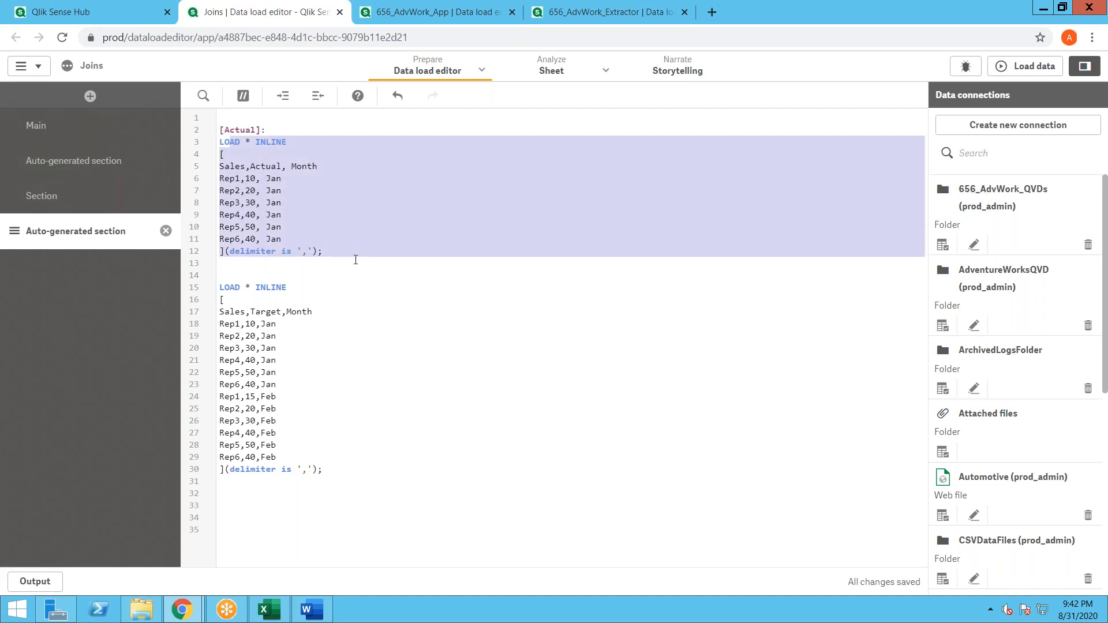
left_click(292, 203)
left_click_drag(222, 142, 251, 142)
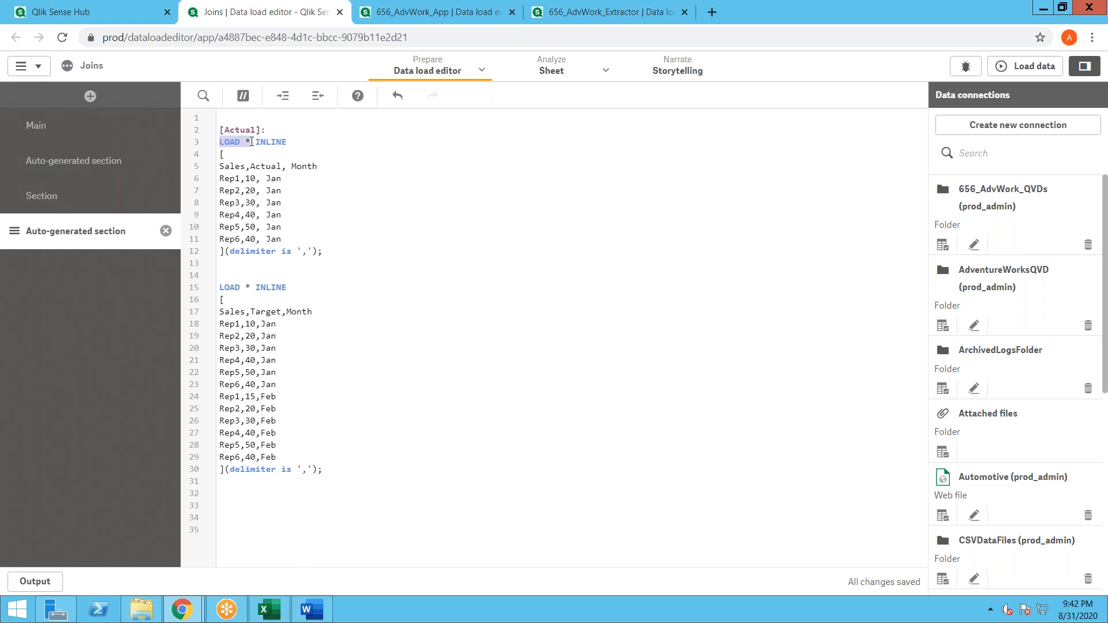
left_click(255, 142)
key("Return")
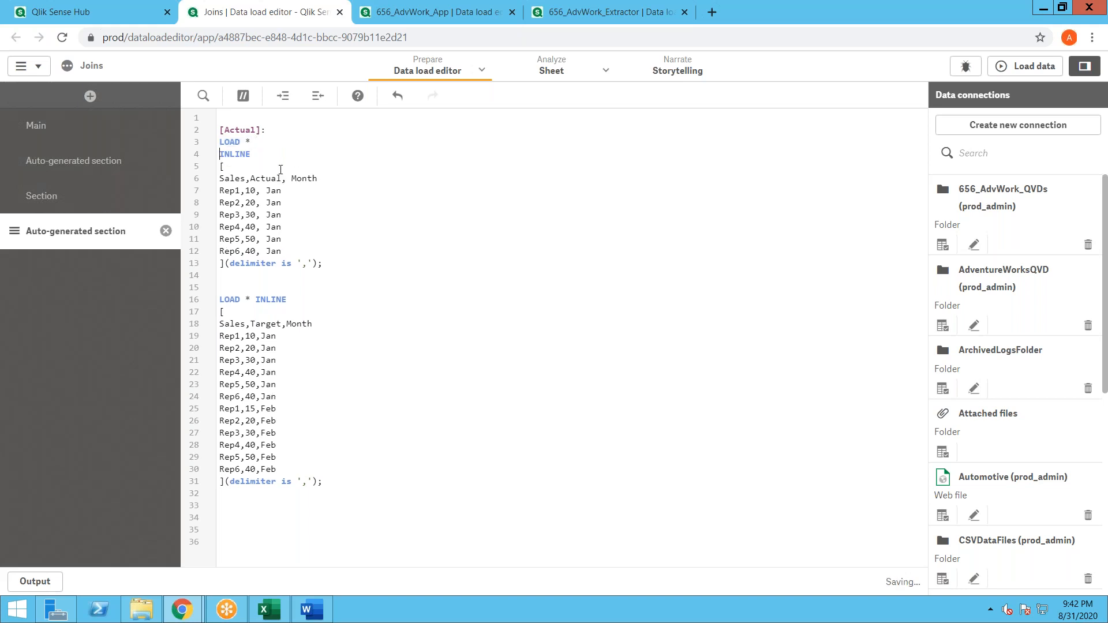
left_click_drag(312, 263, 215, 155)
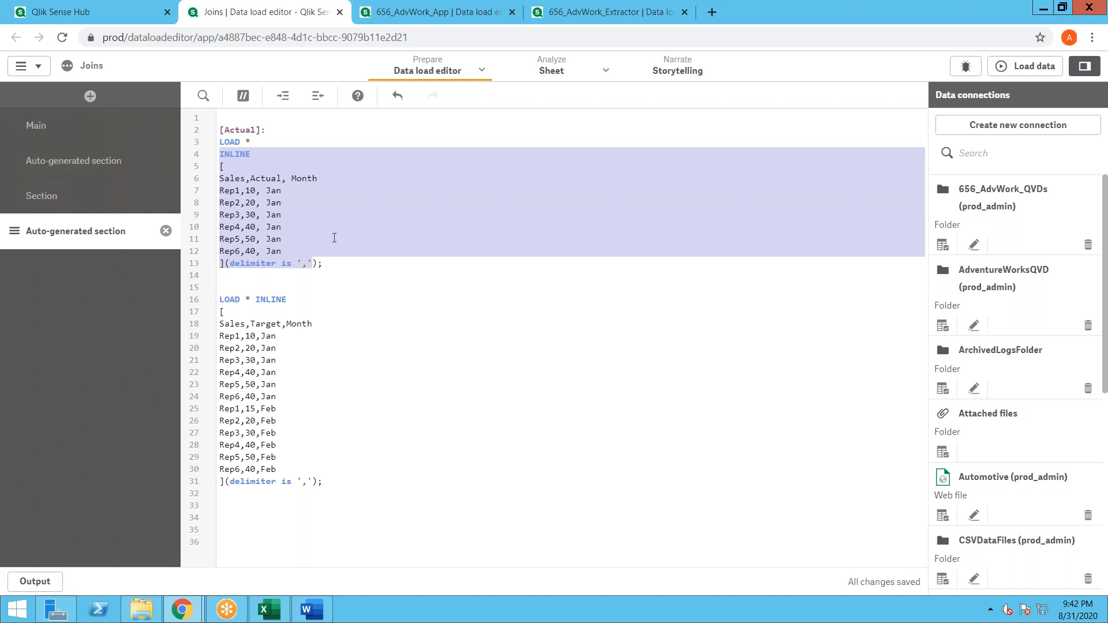
Step: Examine the Actual inline table in the Joins script: the INLINE keyword, the bracketed block, the Sales, Actual and Month fields, and the Rep1 row
left_click(326, 251)
double_click(232, 155)
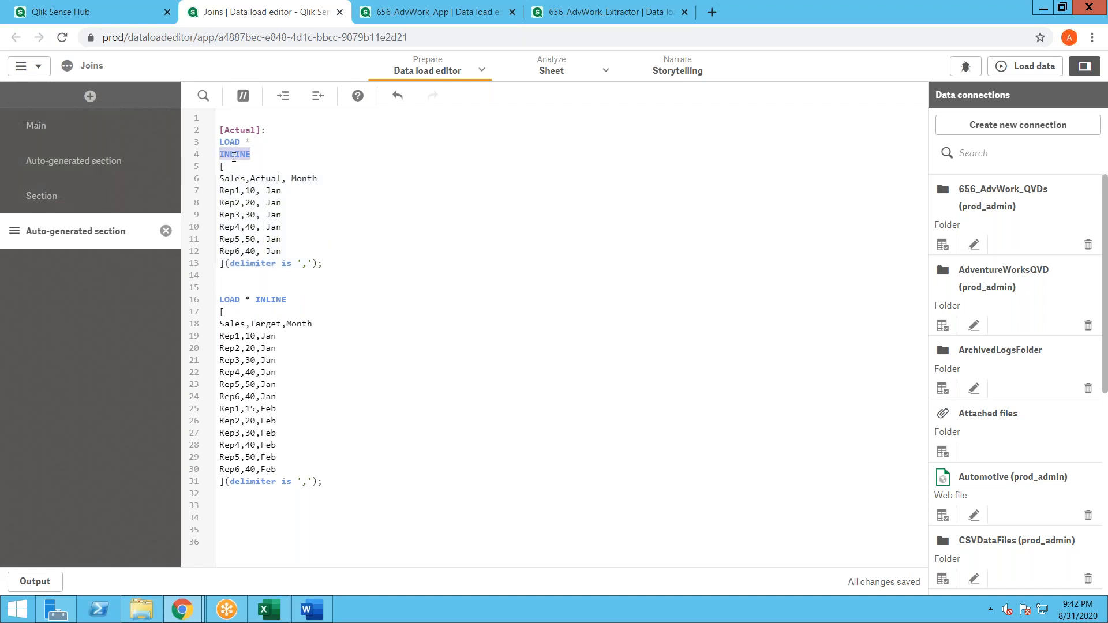
left_click_drag(222, 166, 309, 262)
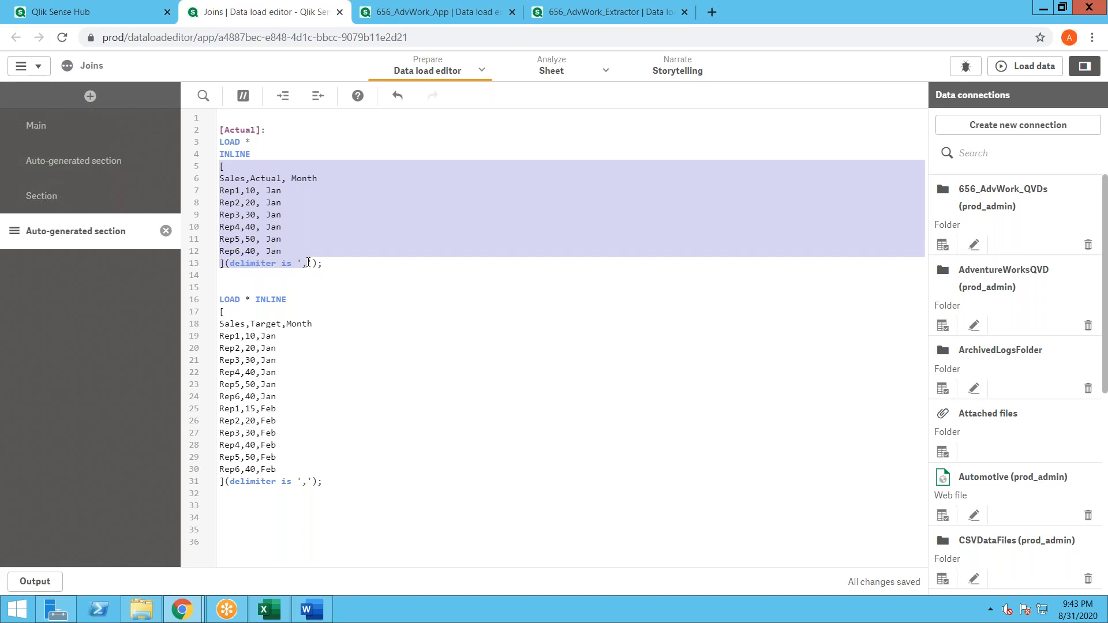
left_click(312, 264)
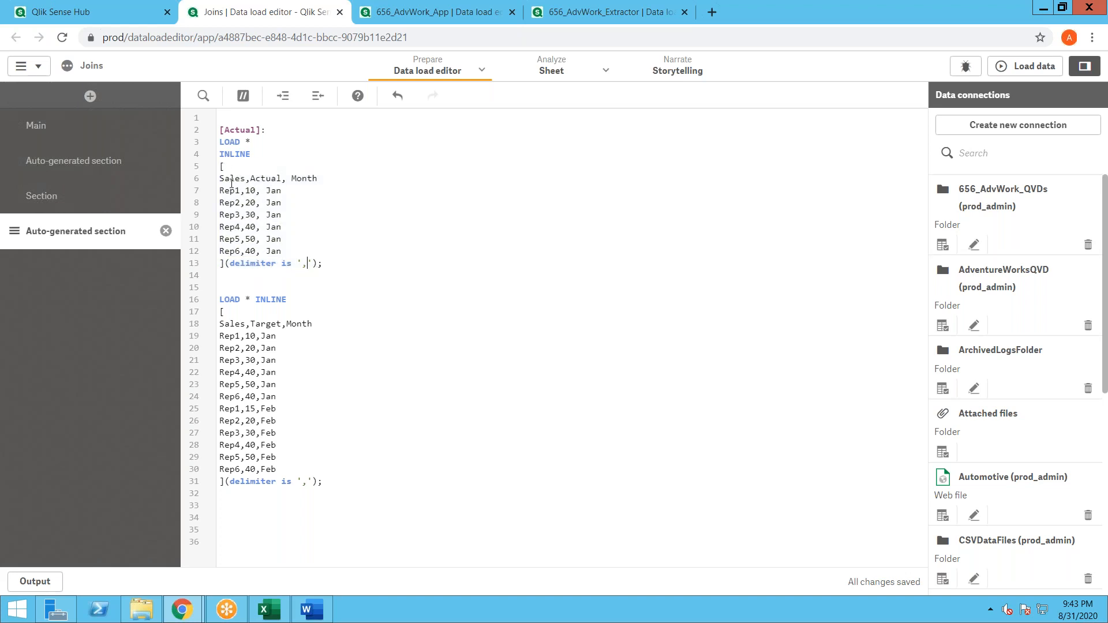
double_click(232, 178)
left_click(265, 179)
double_click(265, 179)
double_click(303, 179)
left_click(230, 190)
double_click(251, 192)
double_click(228, 191)
left_click_drag(325, 277, 218, 134)
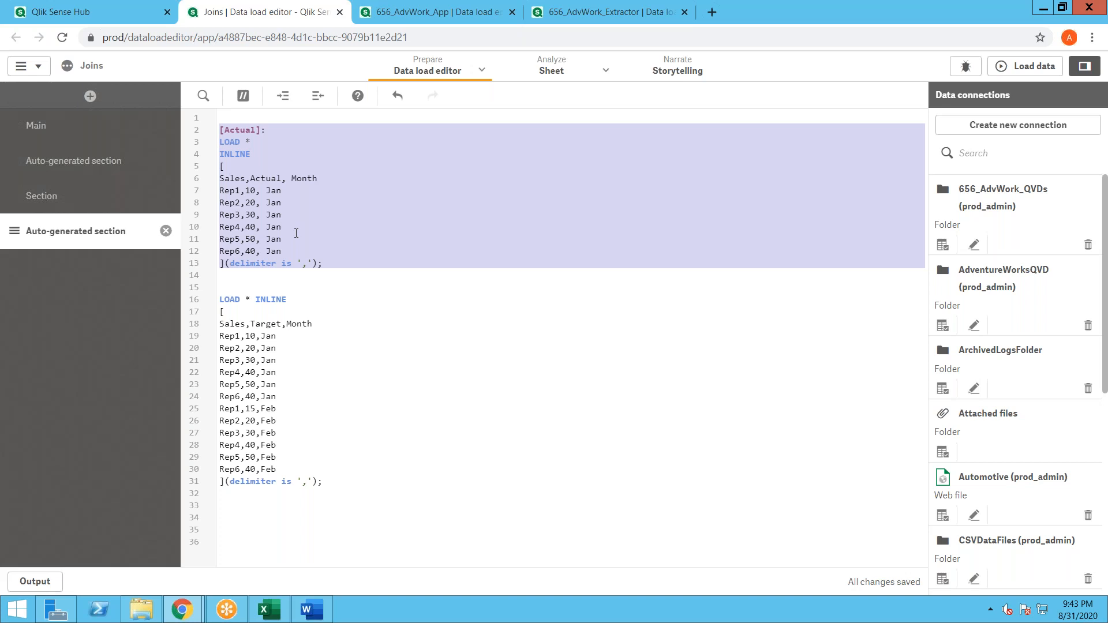
Step: Open the Main section of the 656_AdvWork_App script and highlight the commented-out Territory inline load for review
left_click(394, 24)
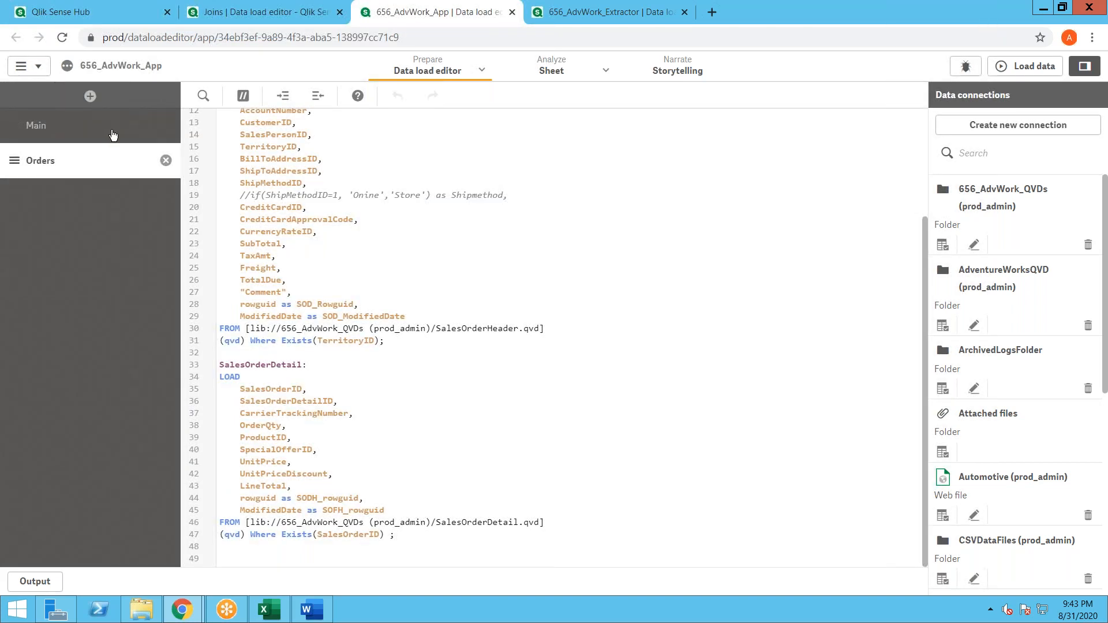
left_click(112, 135)
left_click_drag(354, 458, 196, 376)
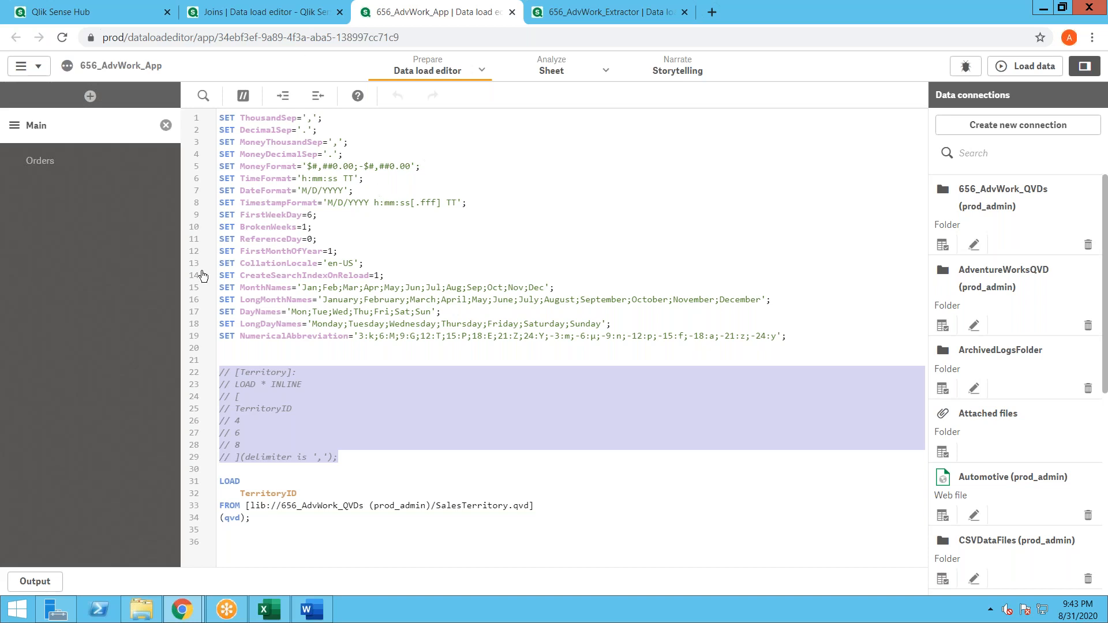
Step: Return to the Joins script and examine the second inline load's Sales, Target and Month fields and its Jan and Feb rows
left_click(245, 17)
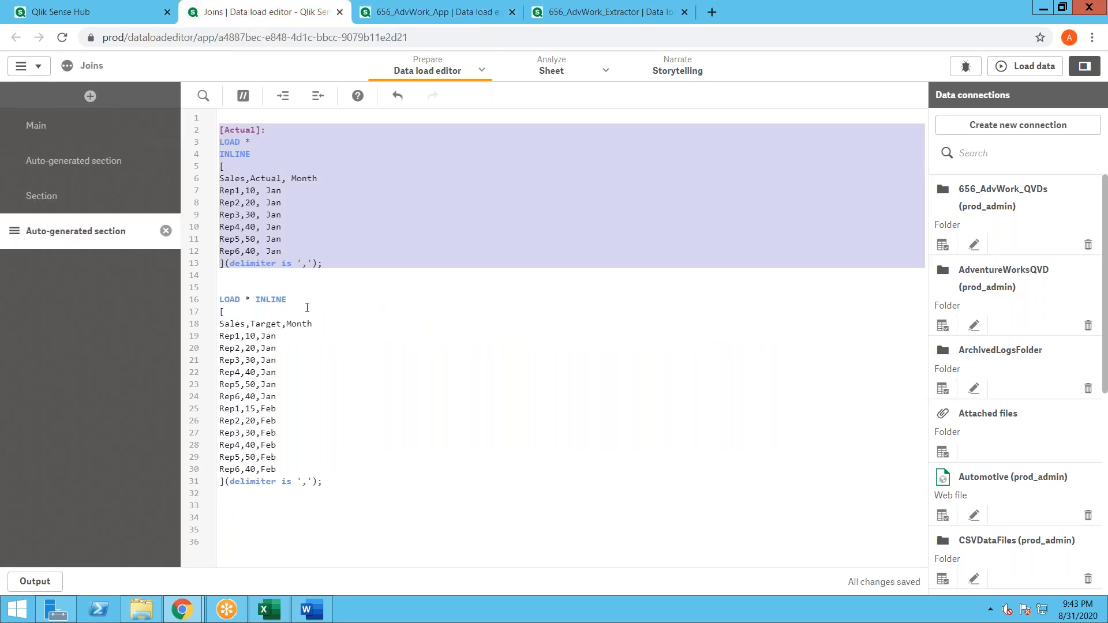
left_click(307, 307)
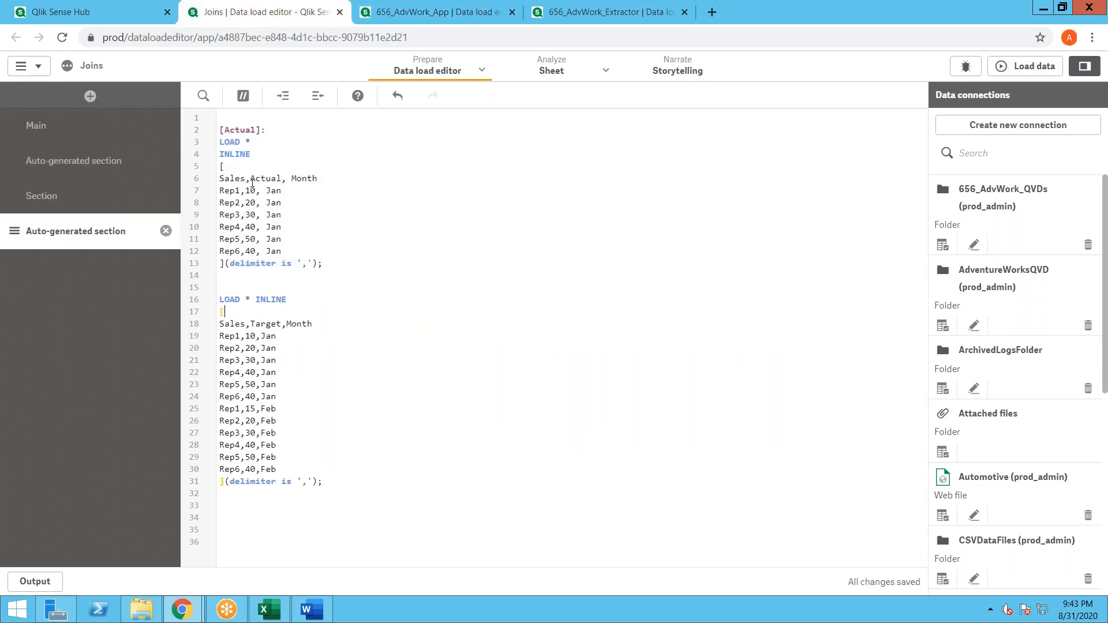
left_click(243, 325)
left_click_drag(220, 336, 289, 392)
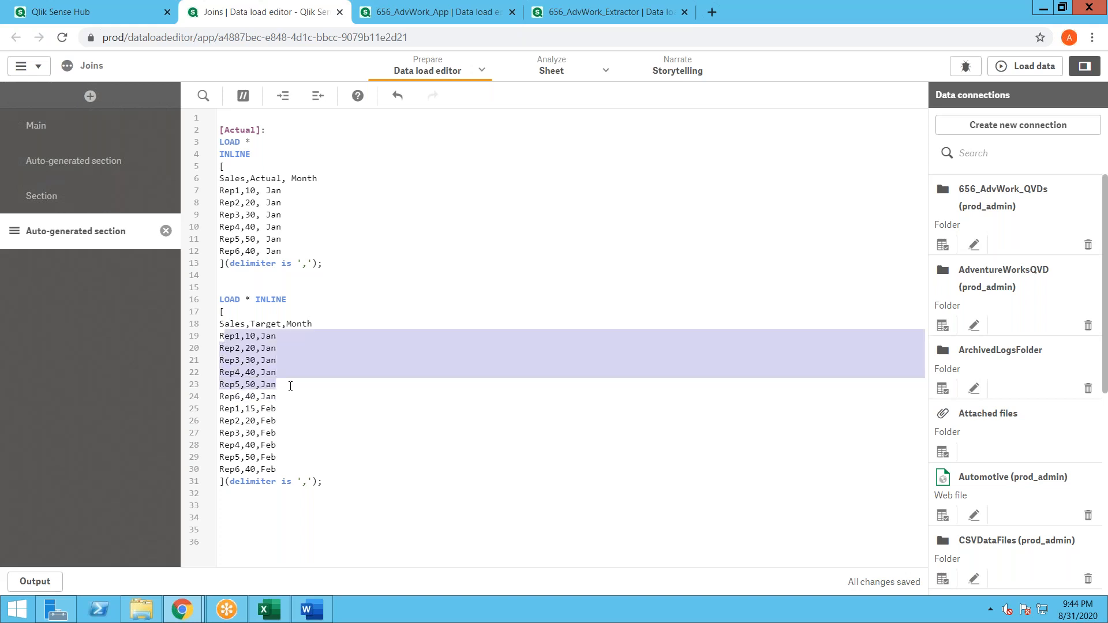
left_click(290, 407, "shift")
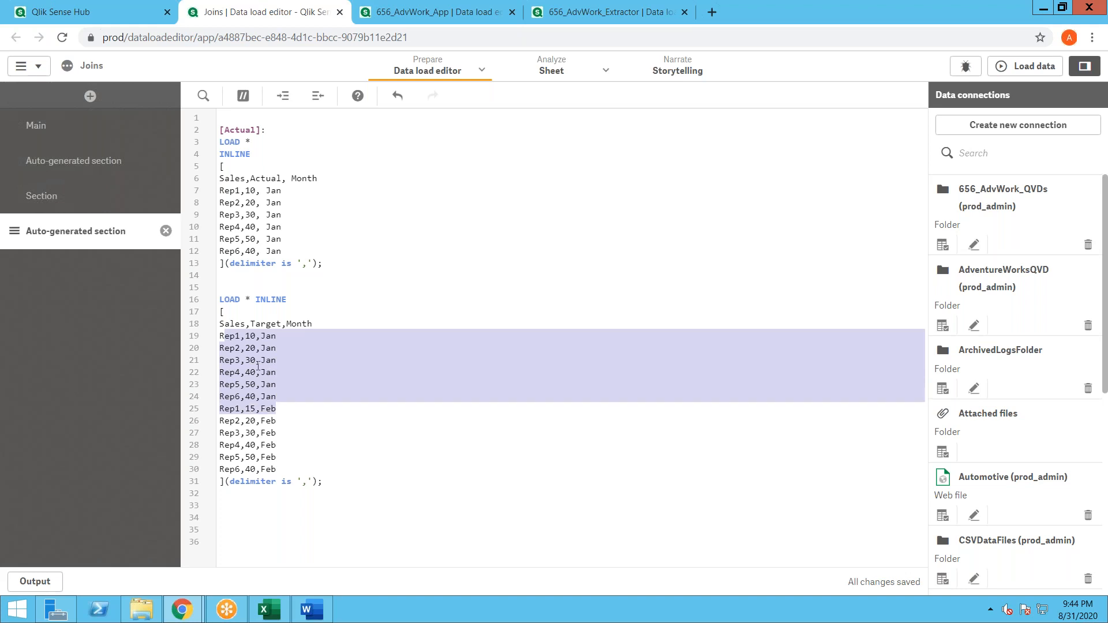
double_click(273, 411)
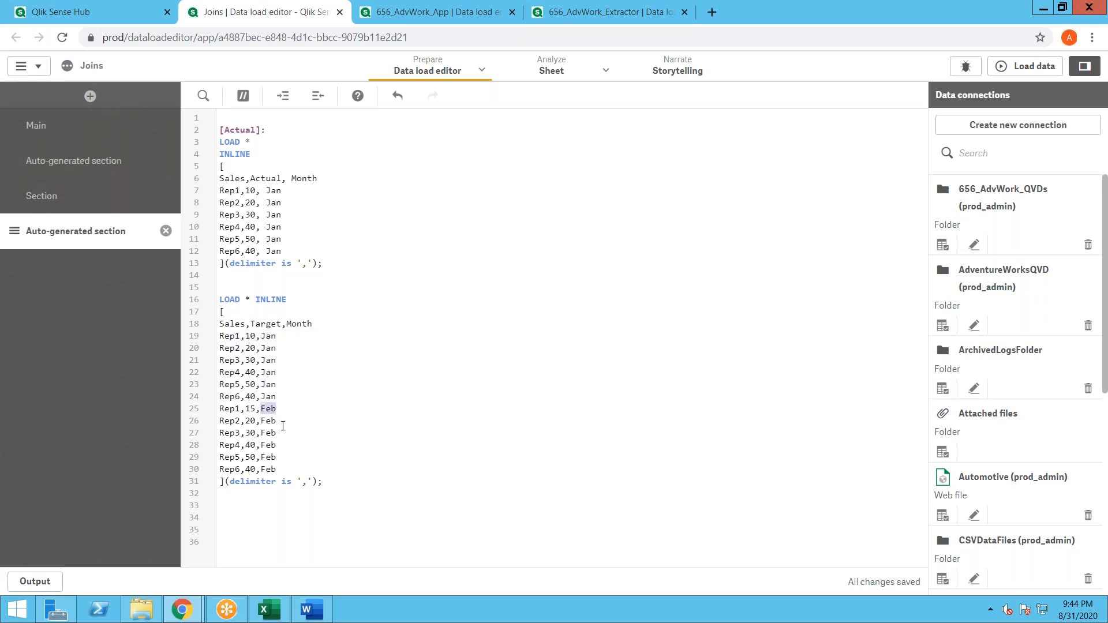
left_click(233, 287)
Step: Switch to Excel, enter the heading Joins in cell C5 of Sheet2, and rename that sheet as Join
left_click(270, 609)
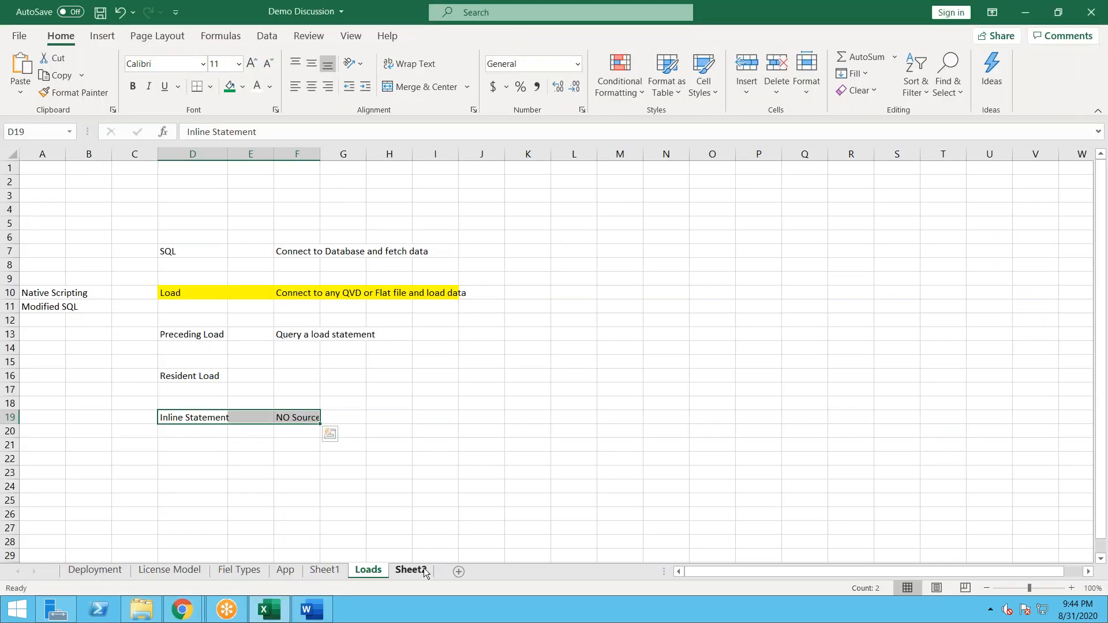
left_click(411, 570)
left_click(120, 216)
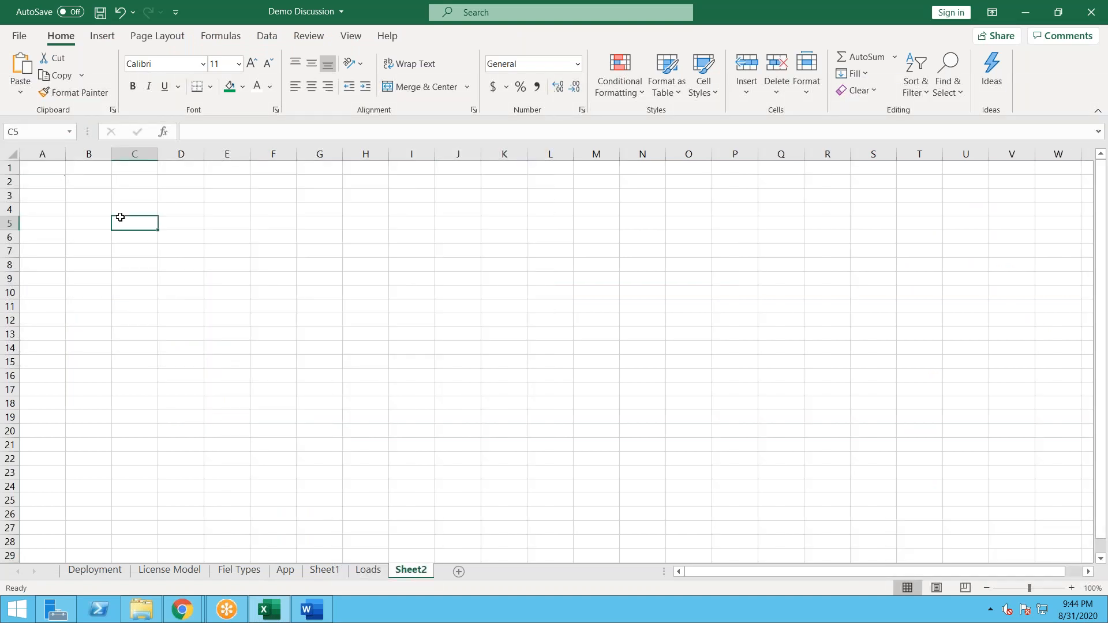
type("Joine")
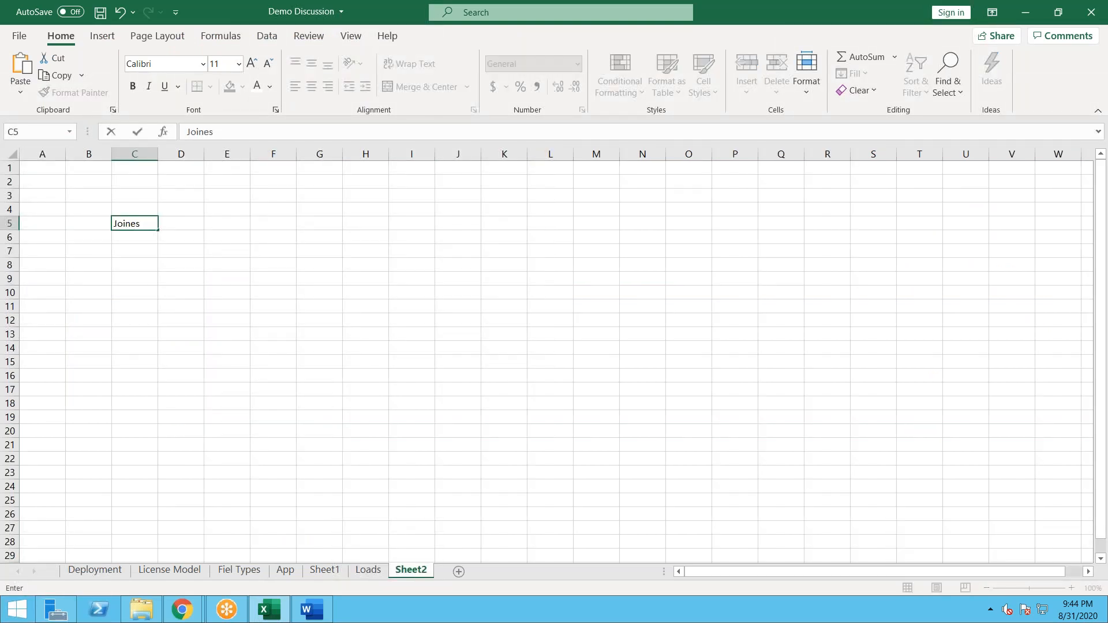
type("s")
left_click_drag(238, 320, 246, 335)
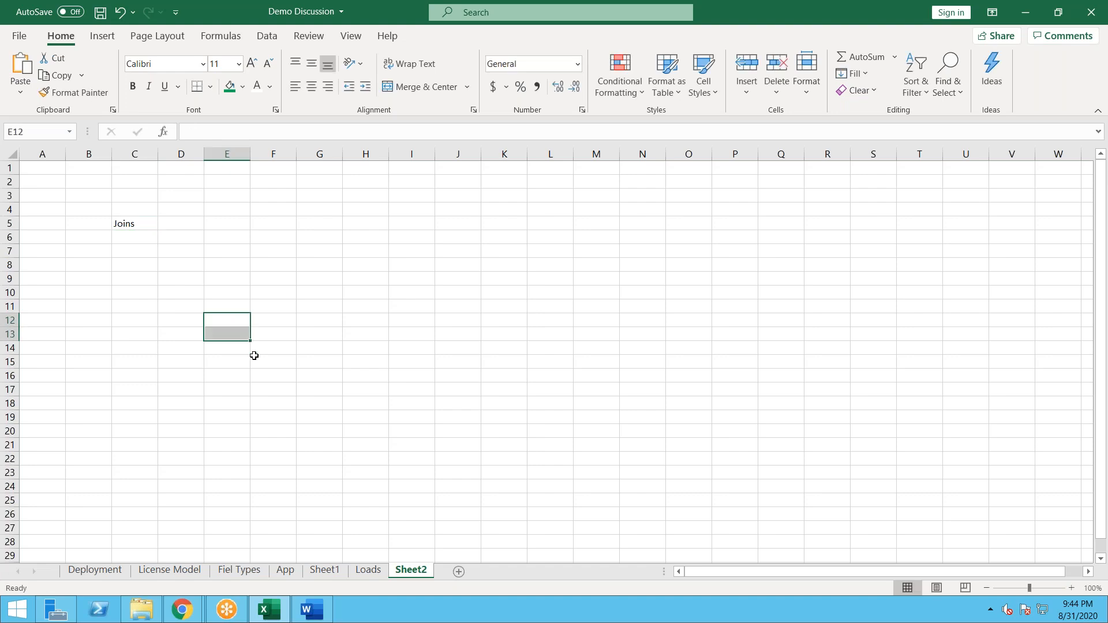
double_click(417, 575)
type("Join")
key("Return")
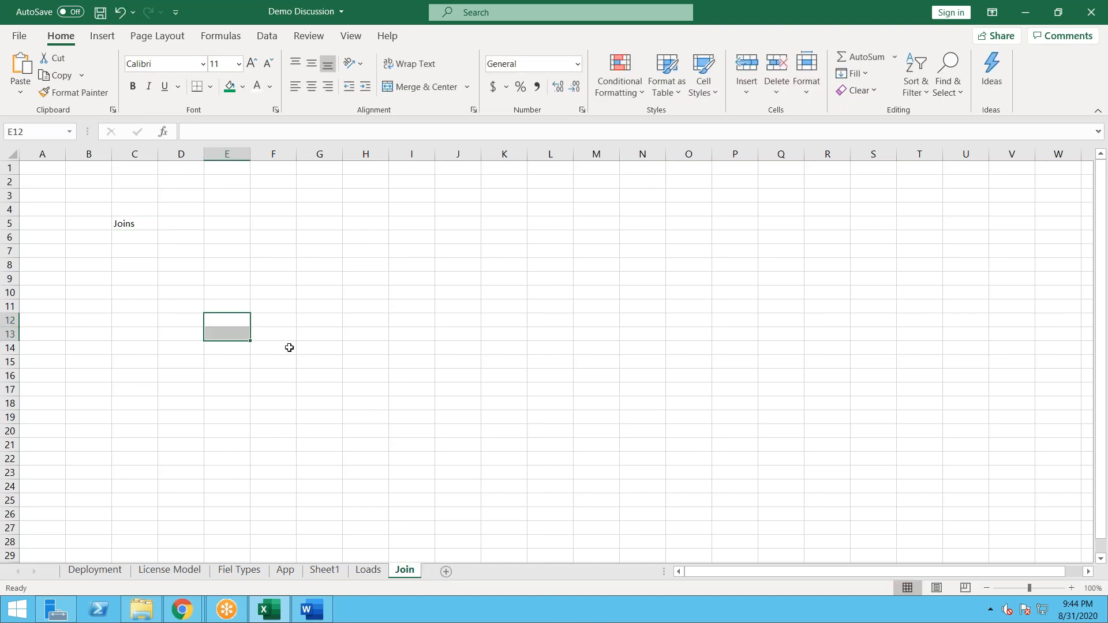
Step: Enter Outer Join in cell D7 and Inner Join in cell F7 of the Join sheet
left_click(167, 252)
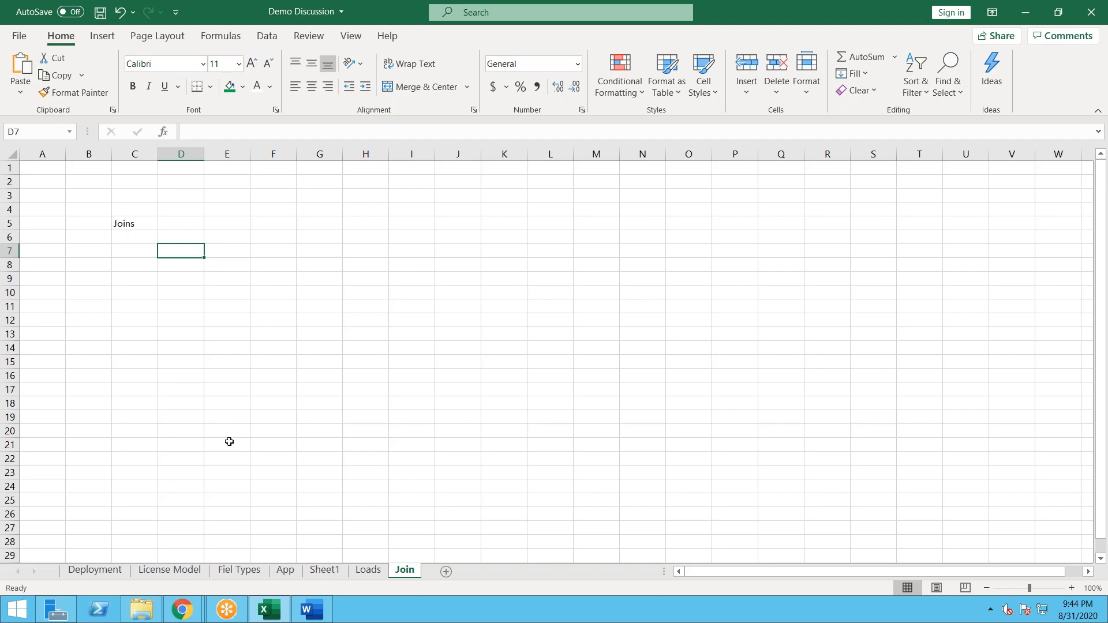
type("Join")
key("Escape")
type("Outer k")
key("BackSpace")
type("Join")
key("Tab")
key("Tab")
type("Inner J")
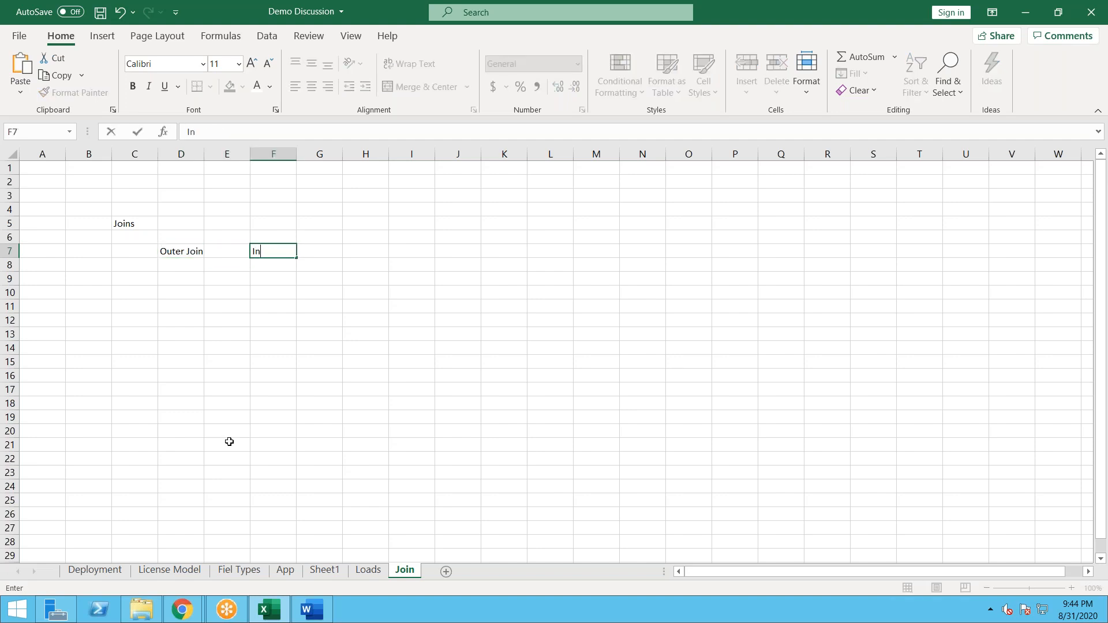
key("BackSpace")
type("Join")
Step: Enter Left Join in cell H7 and Right Join in cell J7
key("Tab")
key("Tab")
type("Left Join")
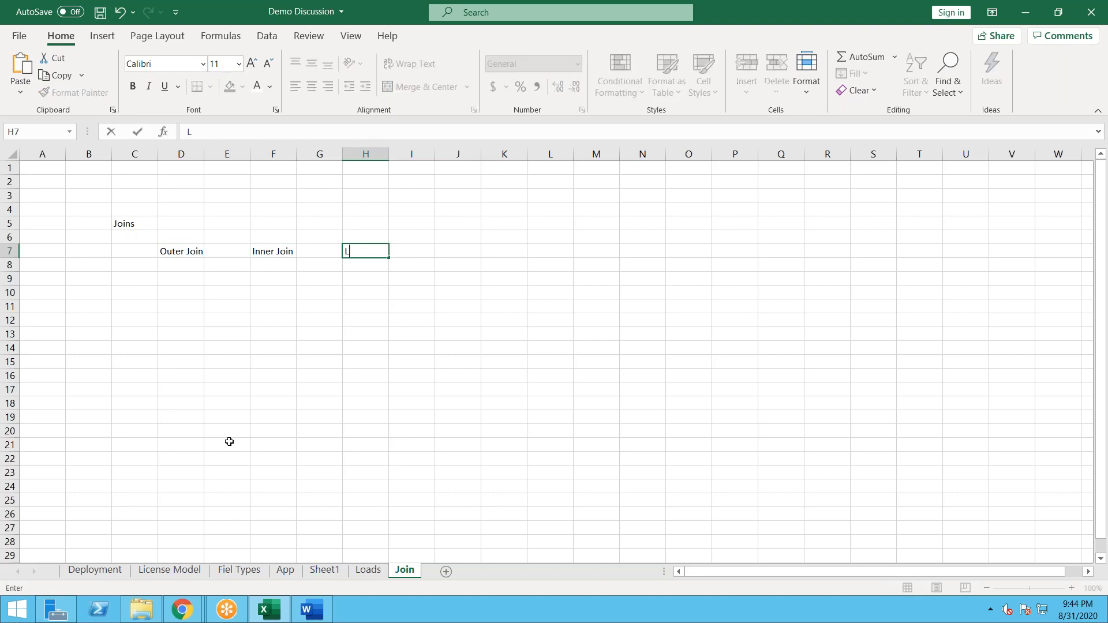
key("Tab")
key("Tab")
type("Right Join")
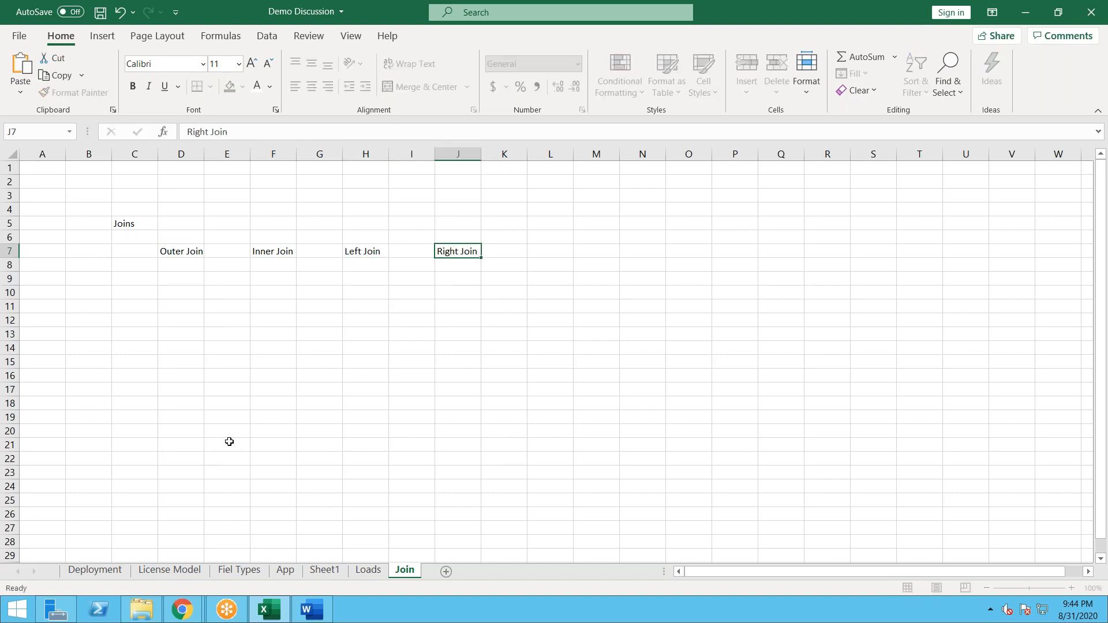
key("Return")
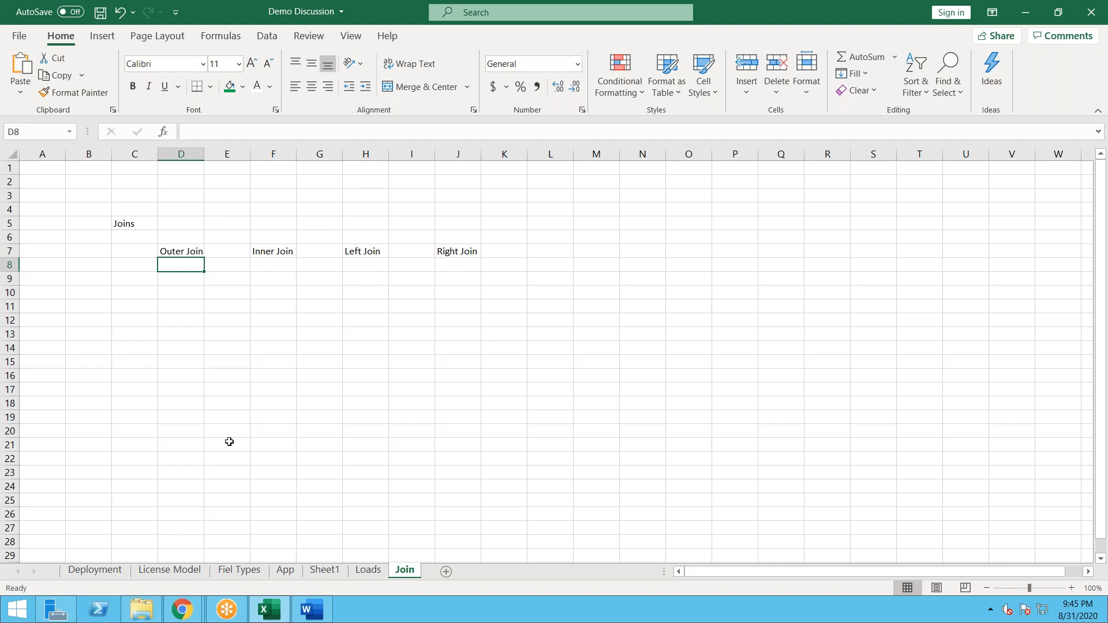
Step: Enter Join in cell D11 and apply thick outside borders around D7:D11
left_click(181, 306)
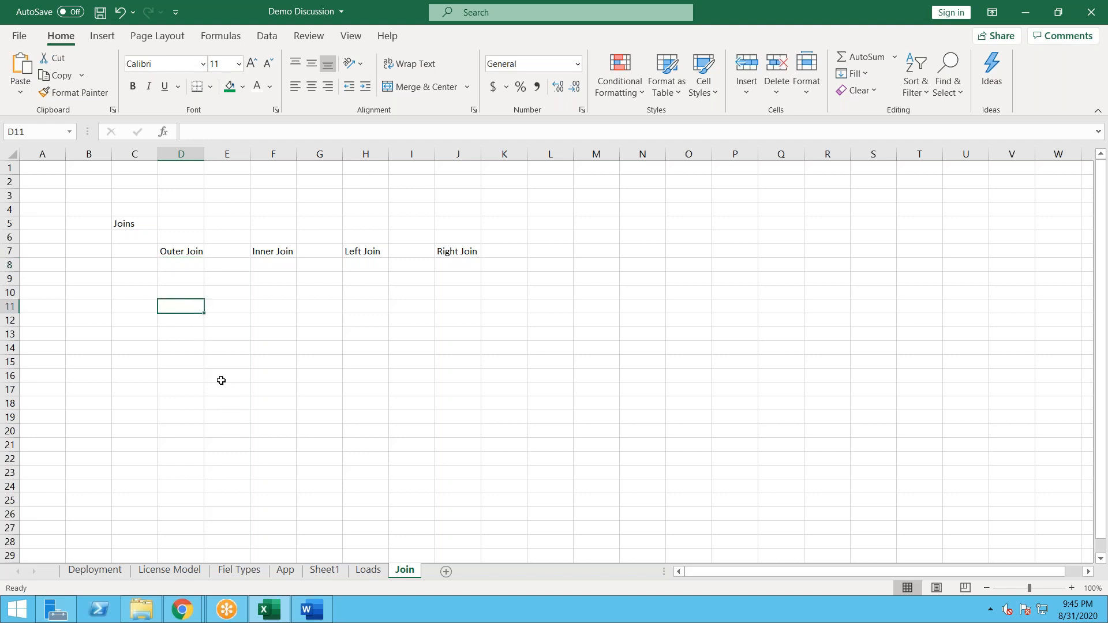
type("Join")
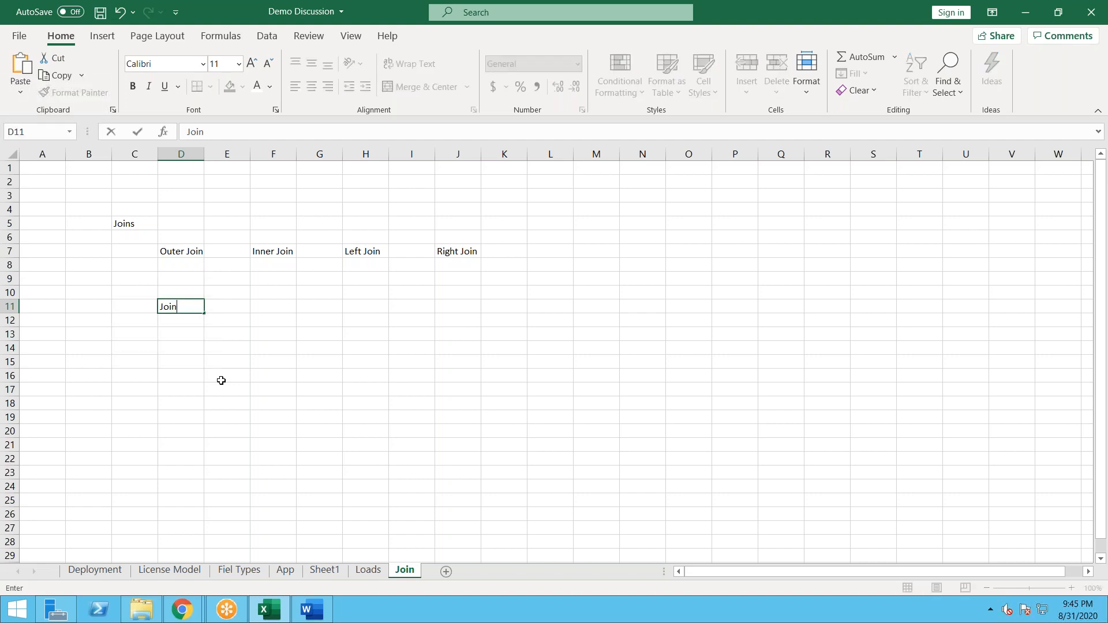
key("Return")
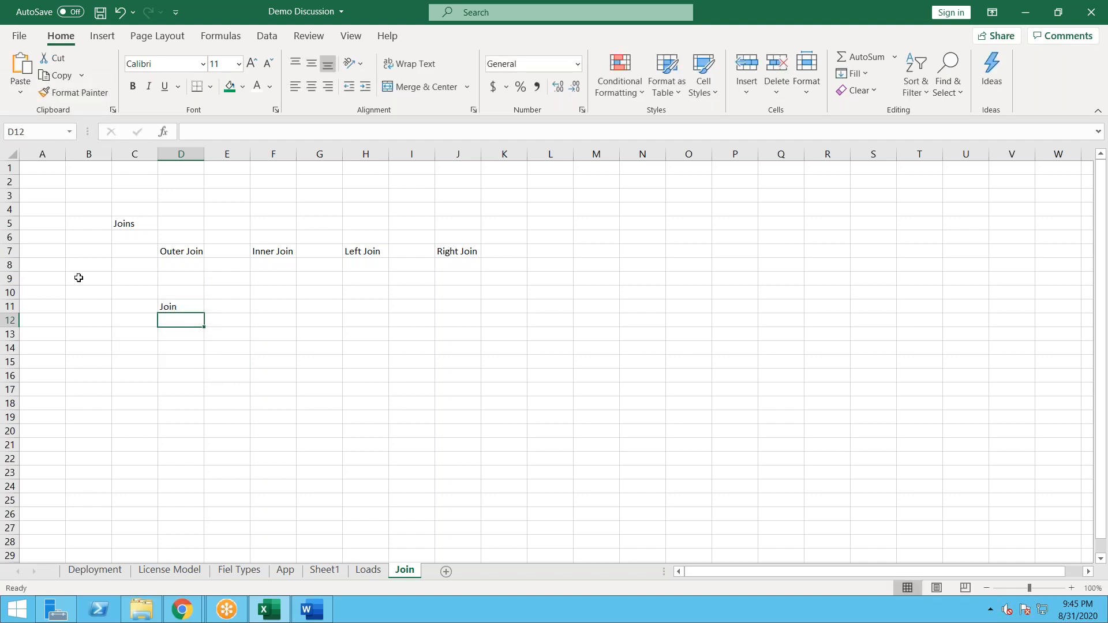
left_click(167, 308)
left_click(187, 255)
left_click(180, 307)
left_click_drag(177, 257, 178, 307)
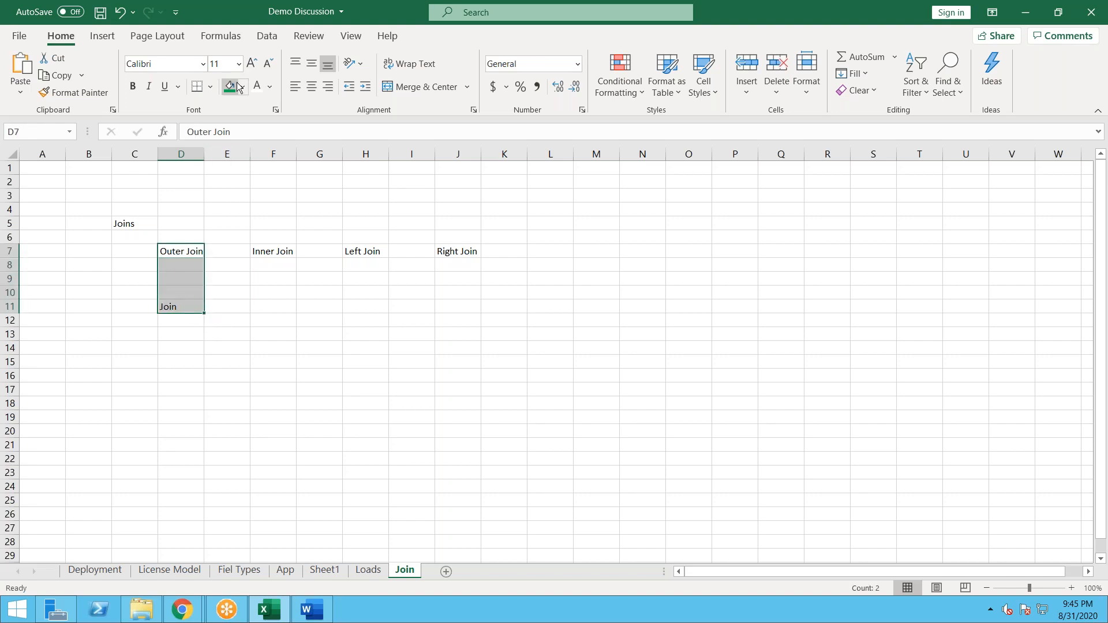
left_click(210, 87)
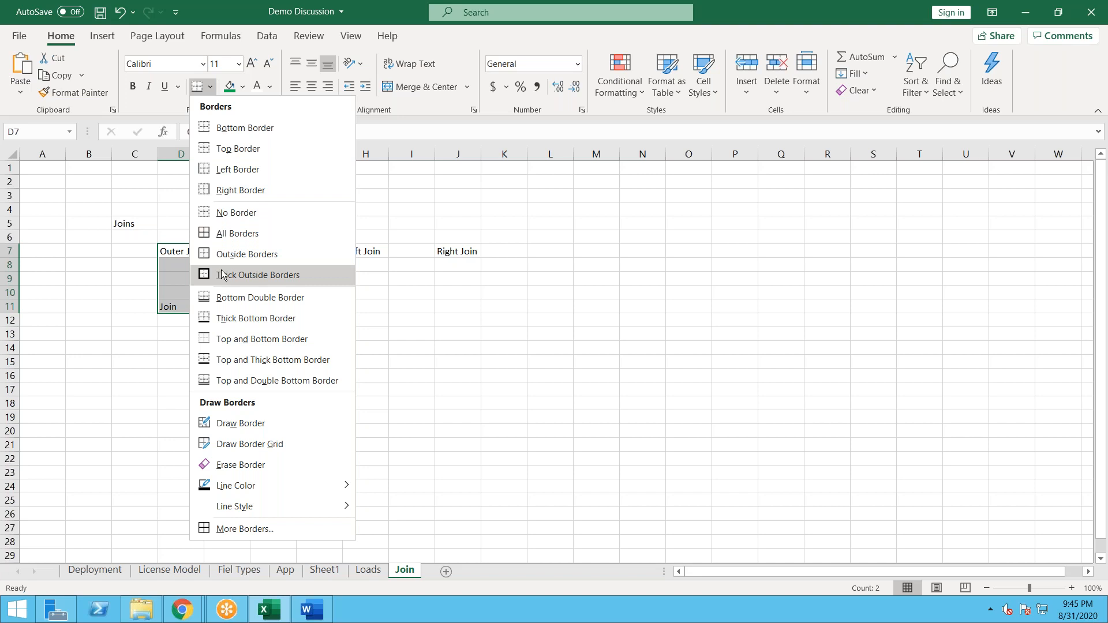
left_click(248, 275)
Step: Label the two rows by entering Qlik in cell B11 and SQL Generic in cell B7
left_click(89, 321)
left_click(96, 299)
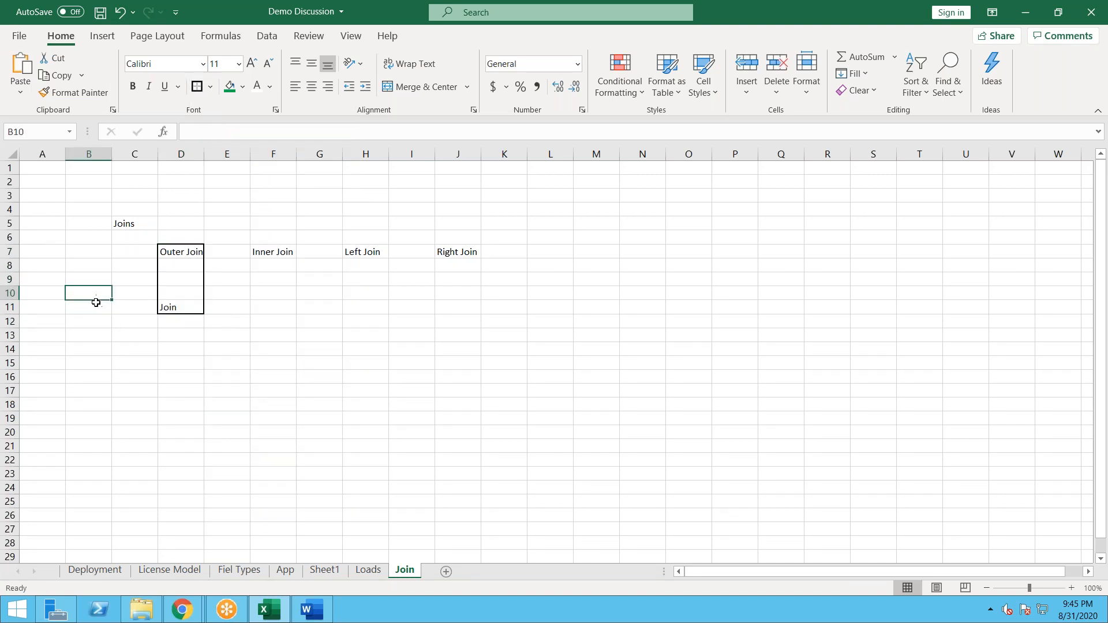
type("Qlik")
key("Return")
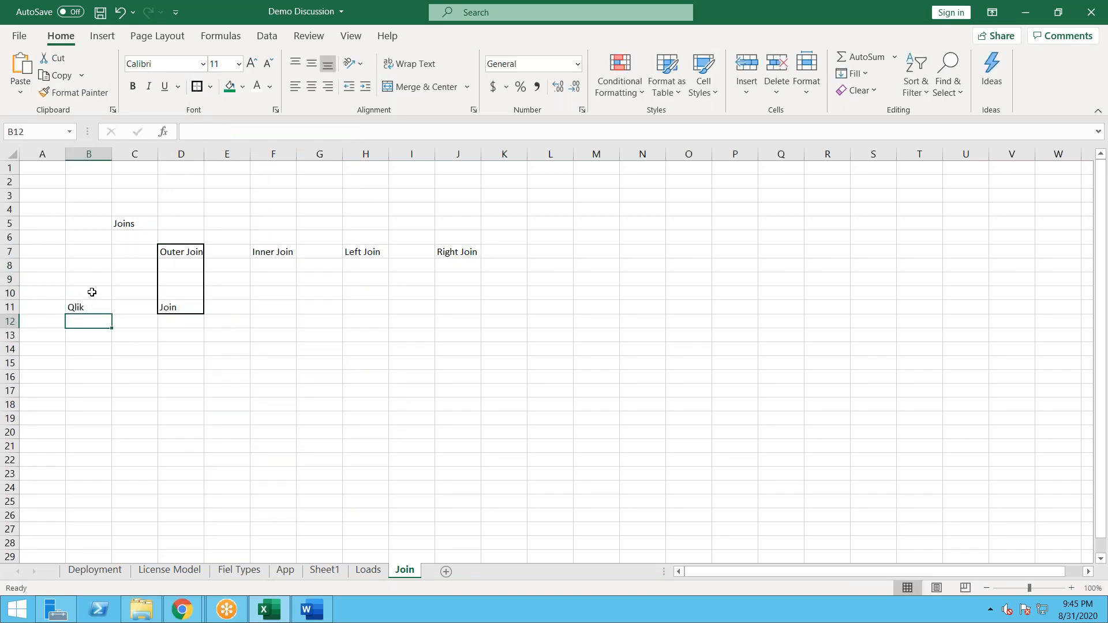
left_click(87, 256)
type("SQL")
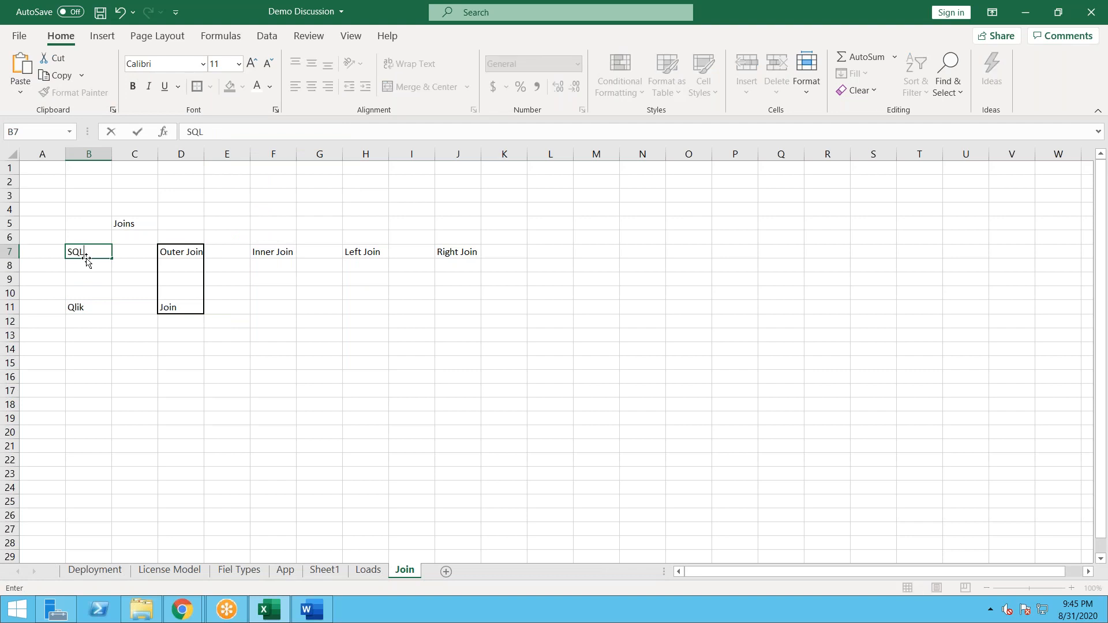
type(" Generic")
key("Return")
Step: Enter Natural Join in cell D12 below Join and autofit the width of column D
left_click(183, 319)
left_click(182, 310)
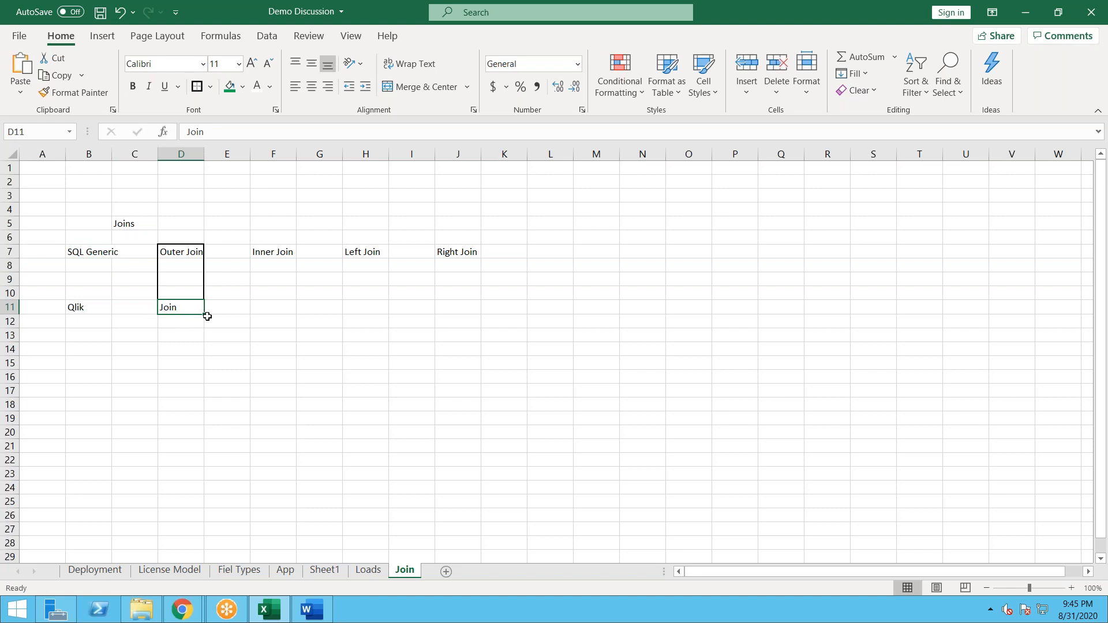
left_click(128, 307)
left_click(170, 322)
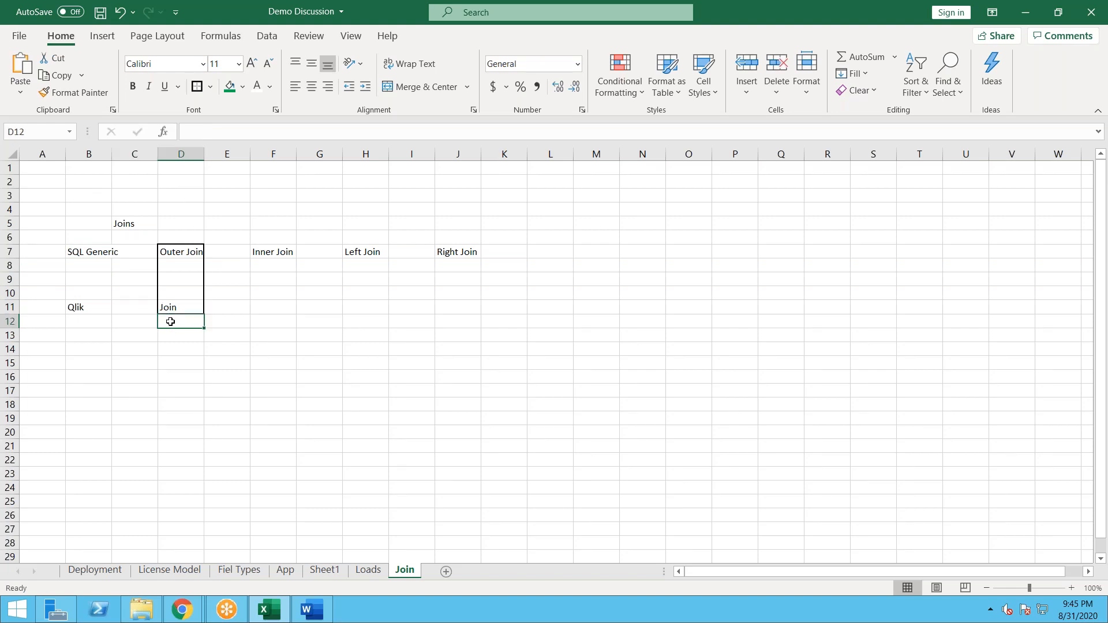
type("Natural Join")
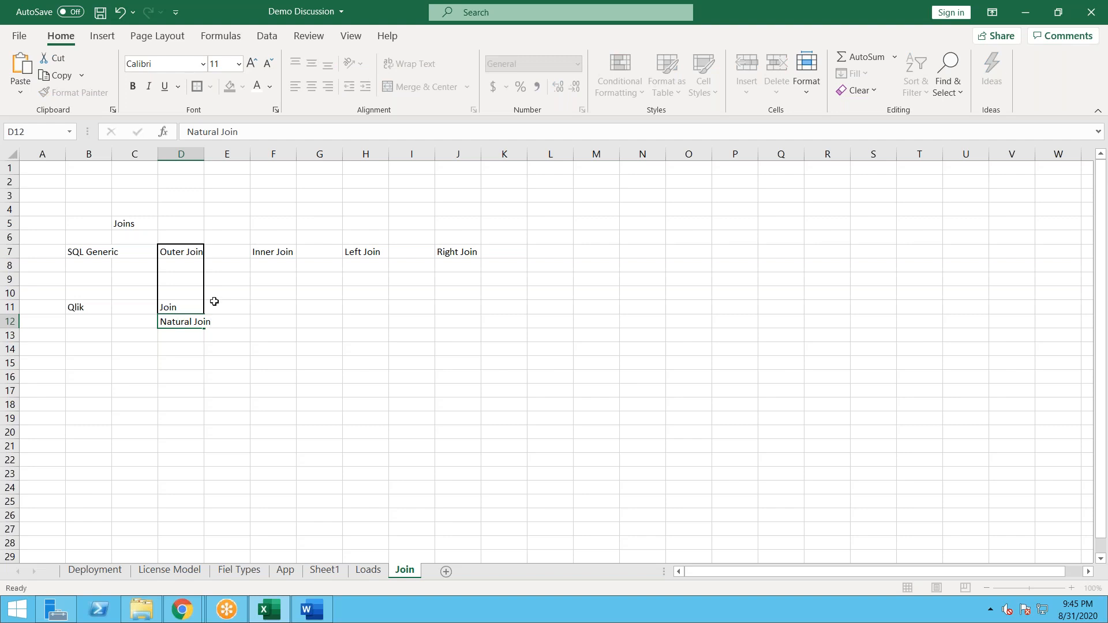
left_click(196, 170)
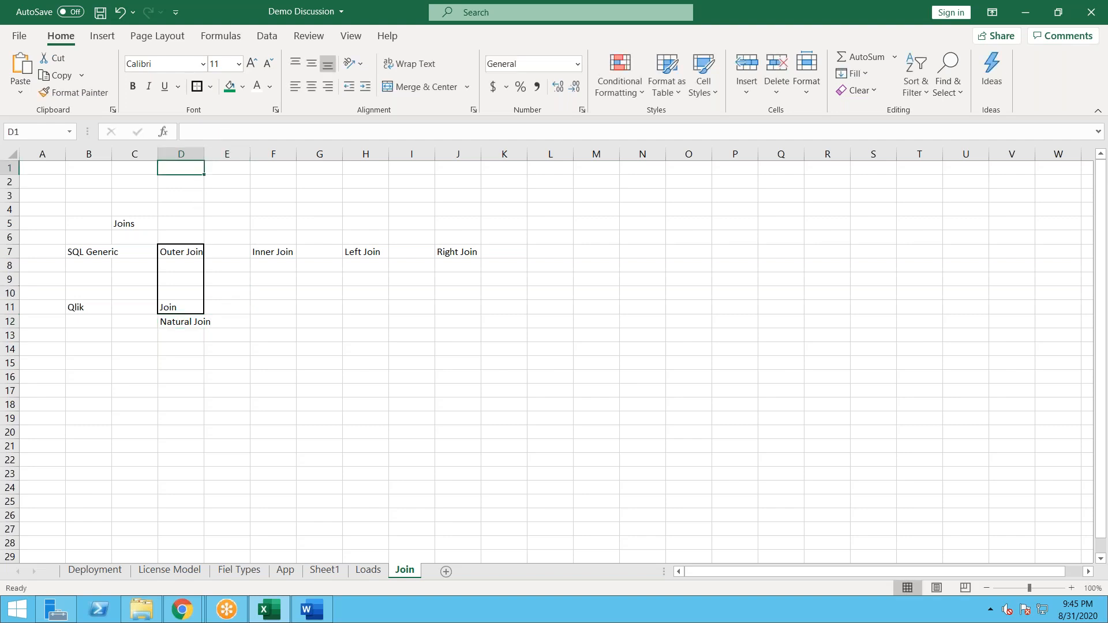
double_click(204, 153)
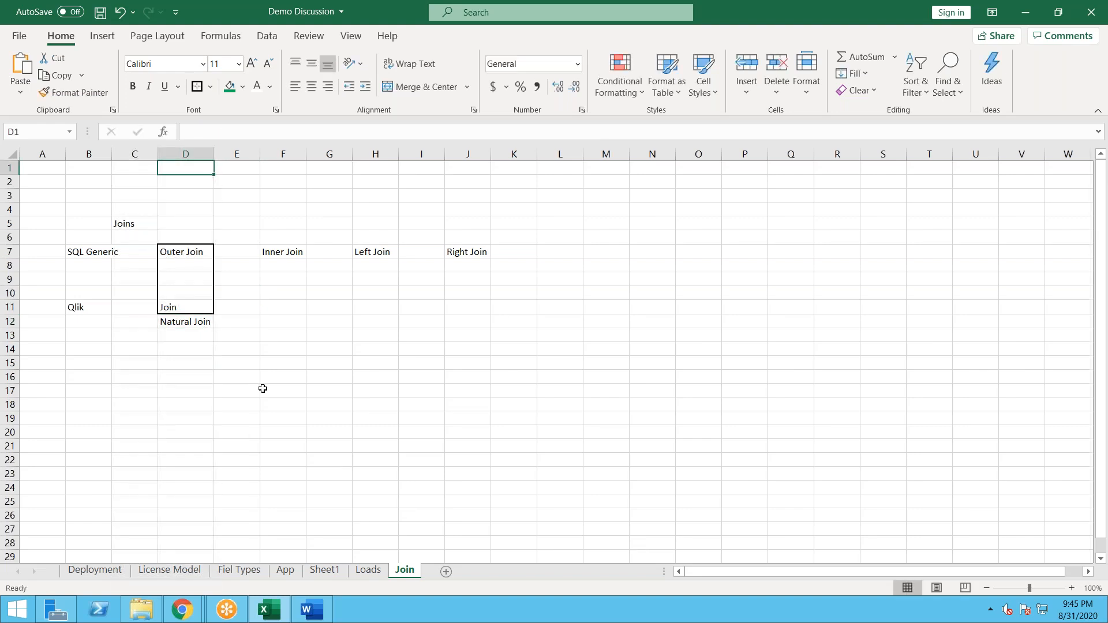
left_click(180, 312)
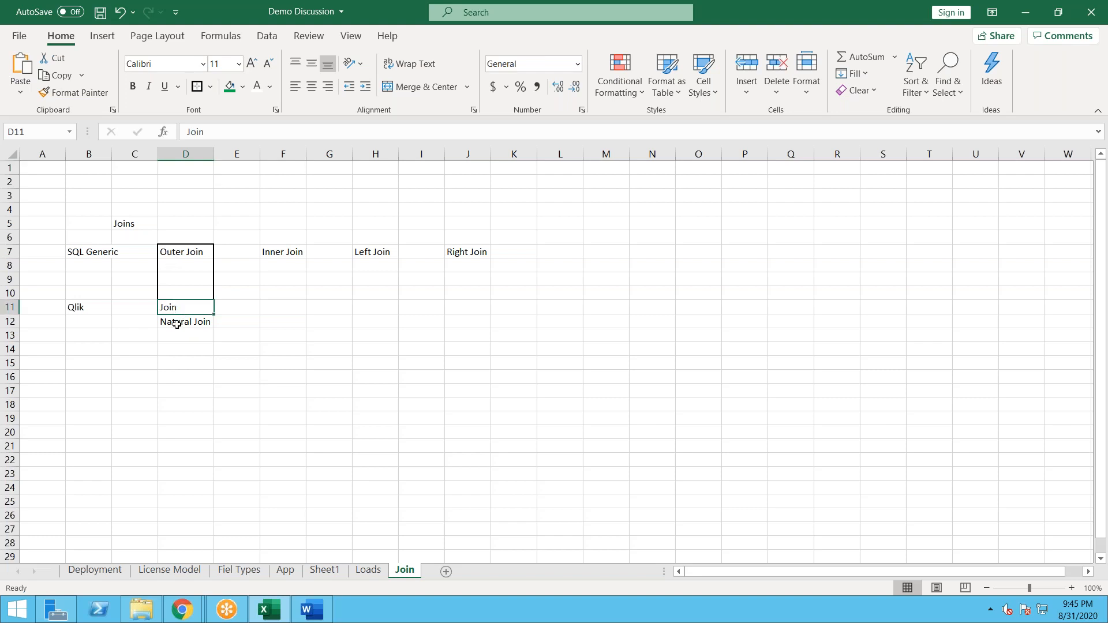
Step: Highlight the Join cell D11 with a yellow fill
left_click(197, 325)
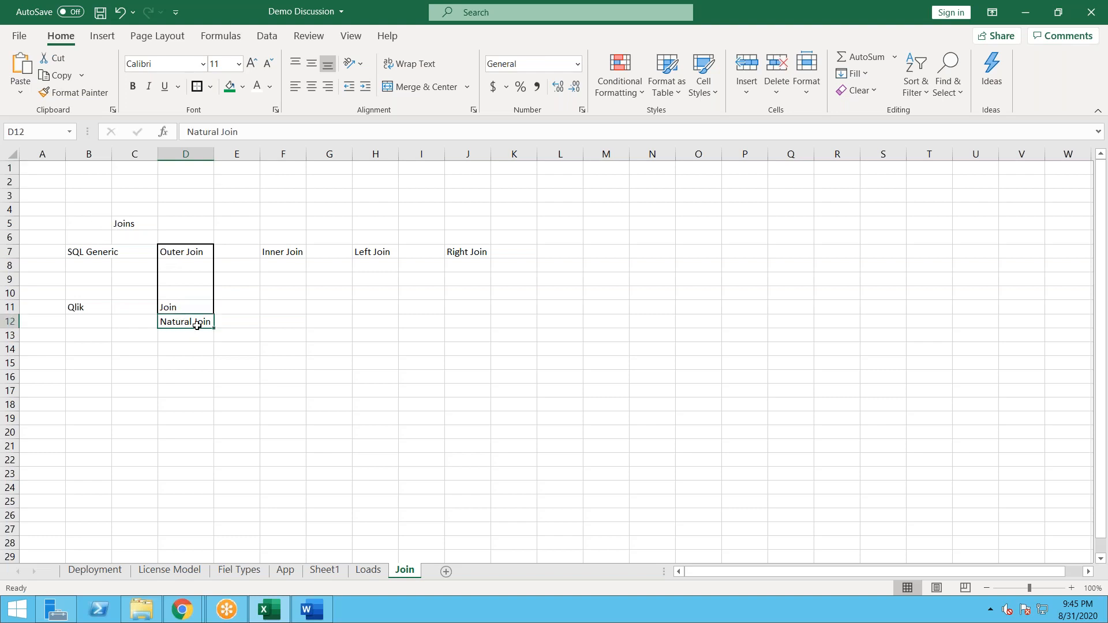
left_click(182, 305)
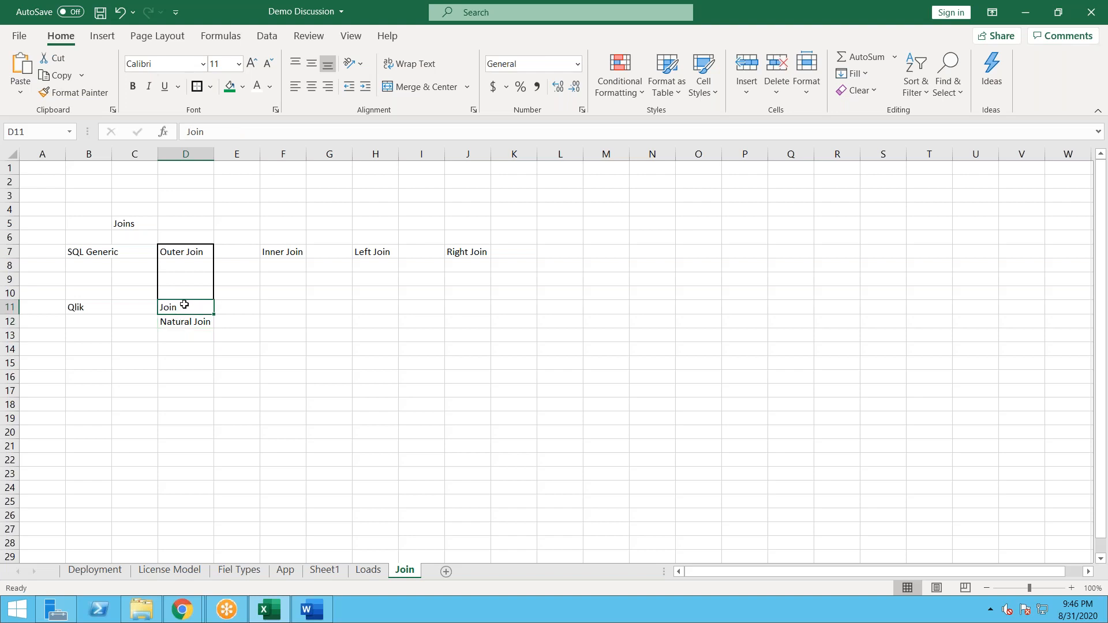
left_click(243, 87)
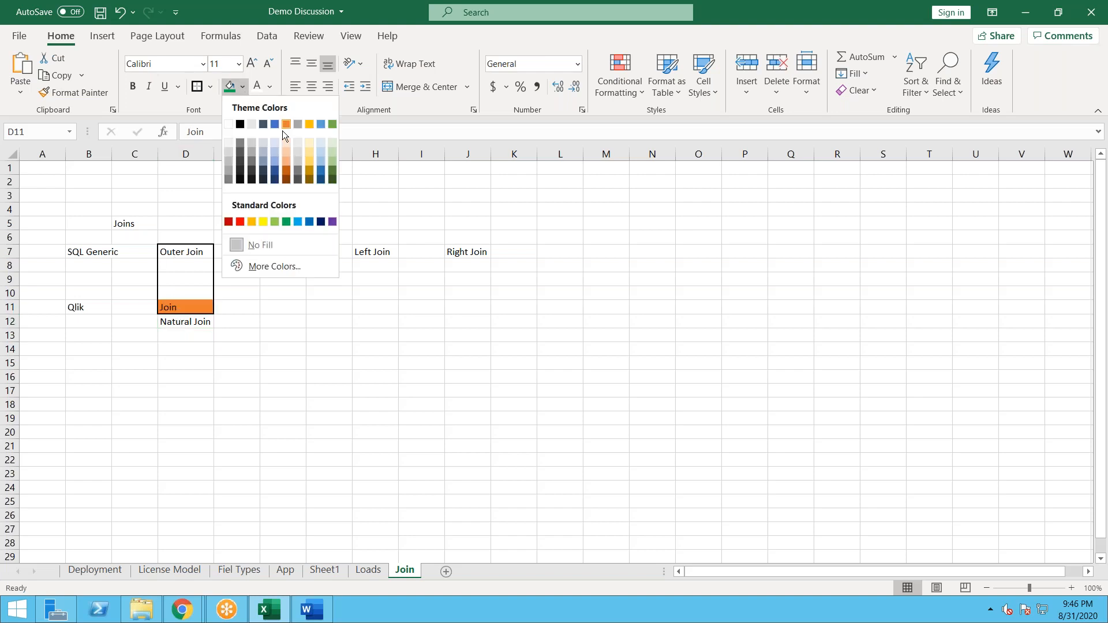
left_click(264, 223)
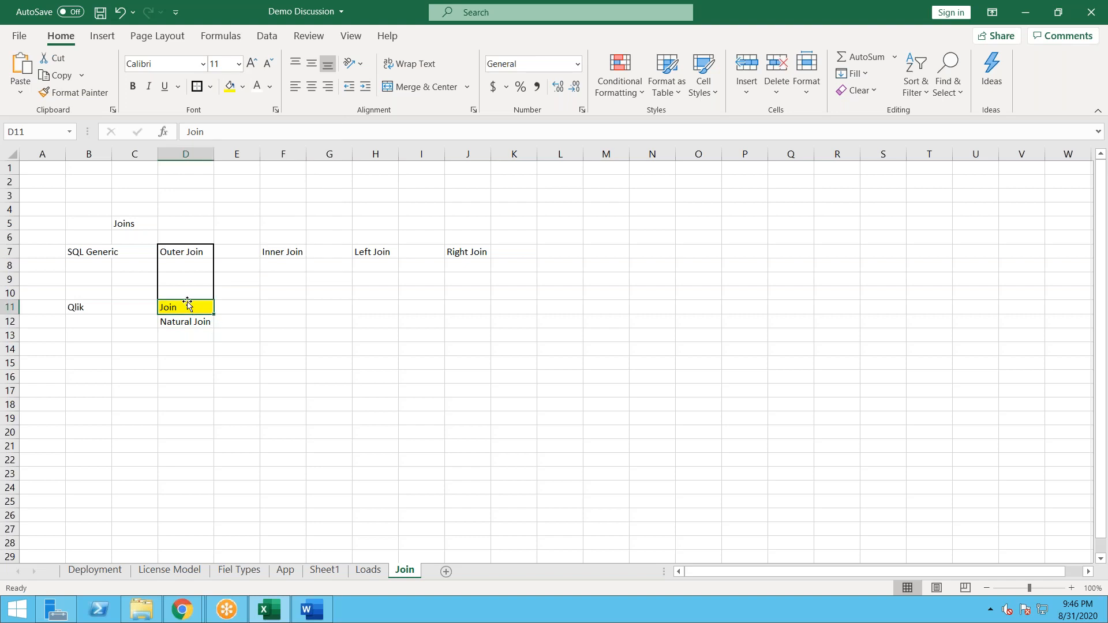
Step: Enter Inner Join in cell F11 and apply thick outside borders around F7:F11
left_click(294, 310)
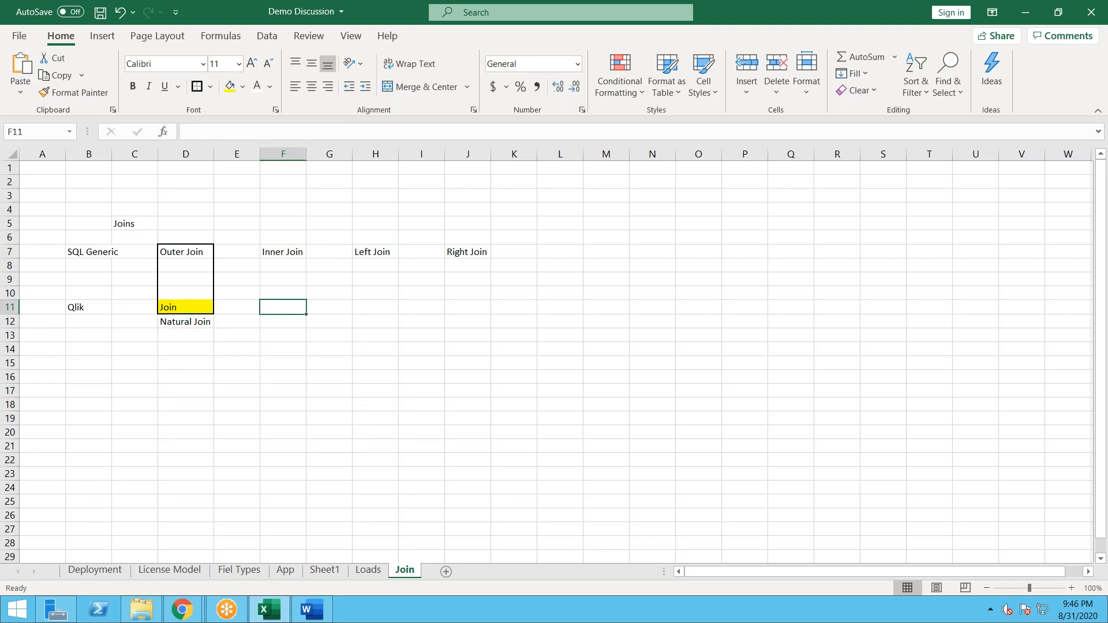
type("Inner Join")
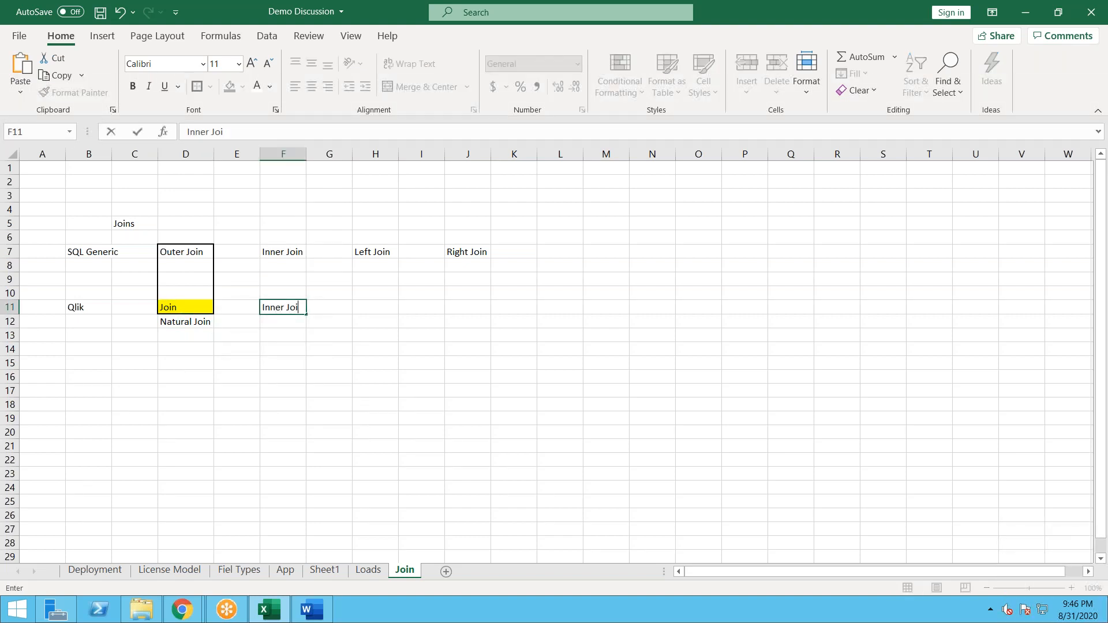
left_click_drag(284, 325, 287, 255)
left_click(196, 87)
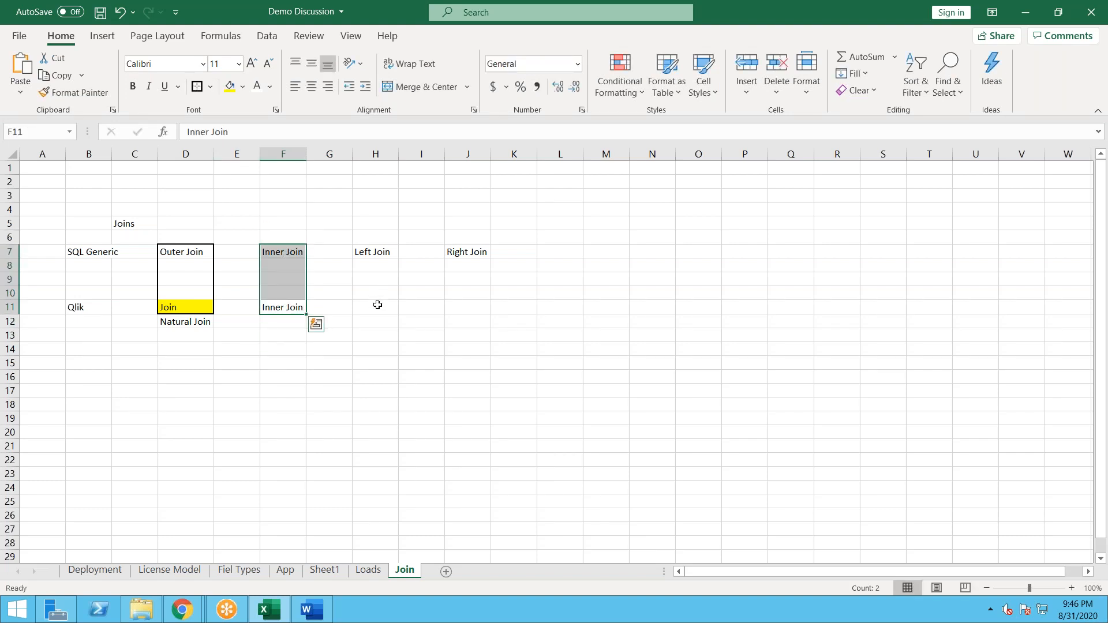
Step: Complete the Qlik row by entering Left Join in cell H11 and Right Join in cell J11
left_click(375, 306)
type("Left Join")
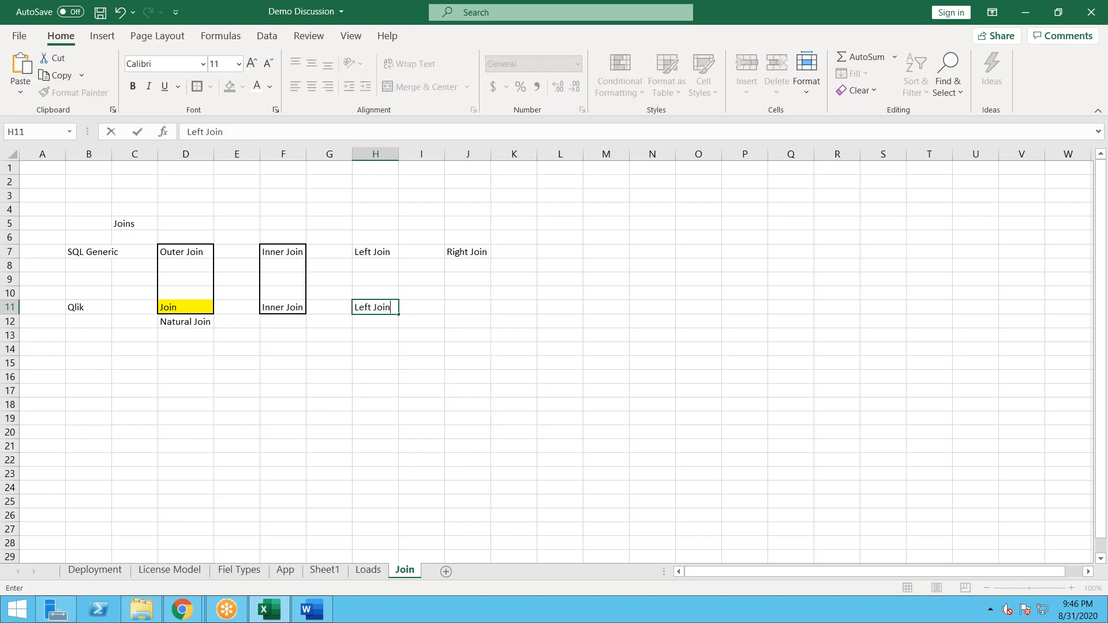
left_click(456, 312)
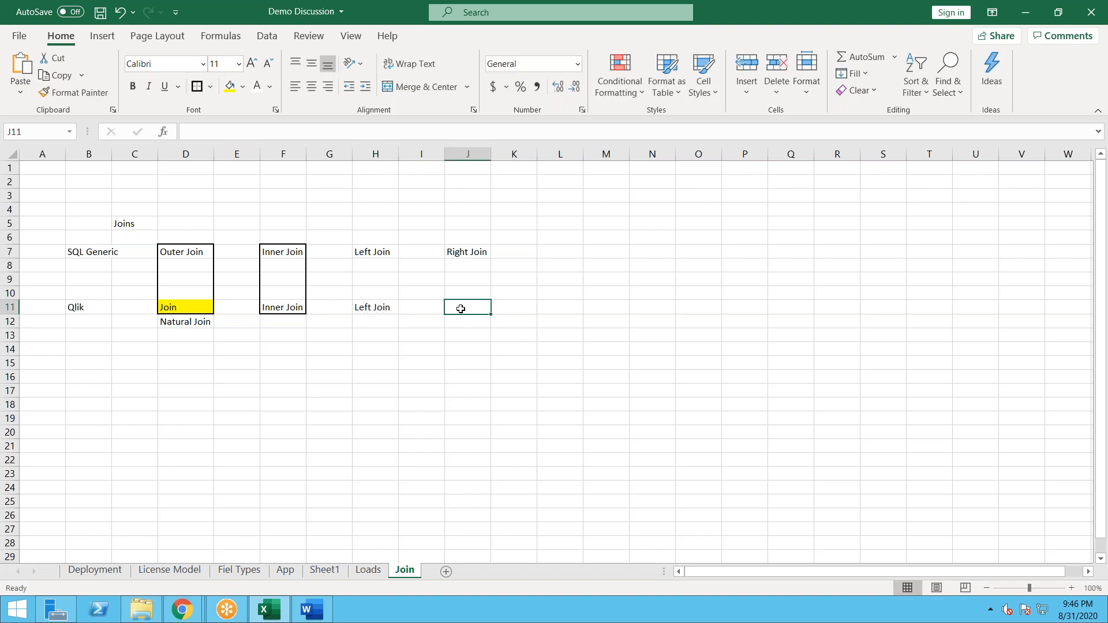
type("Right Join")
key("Return")
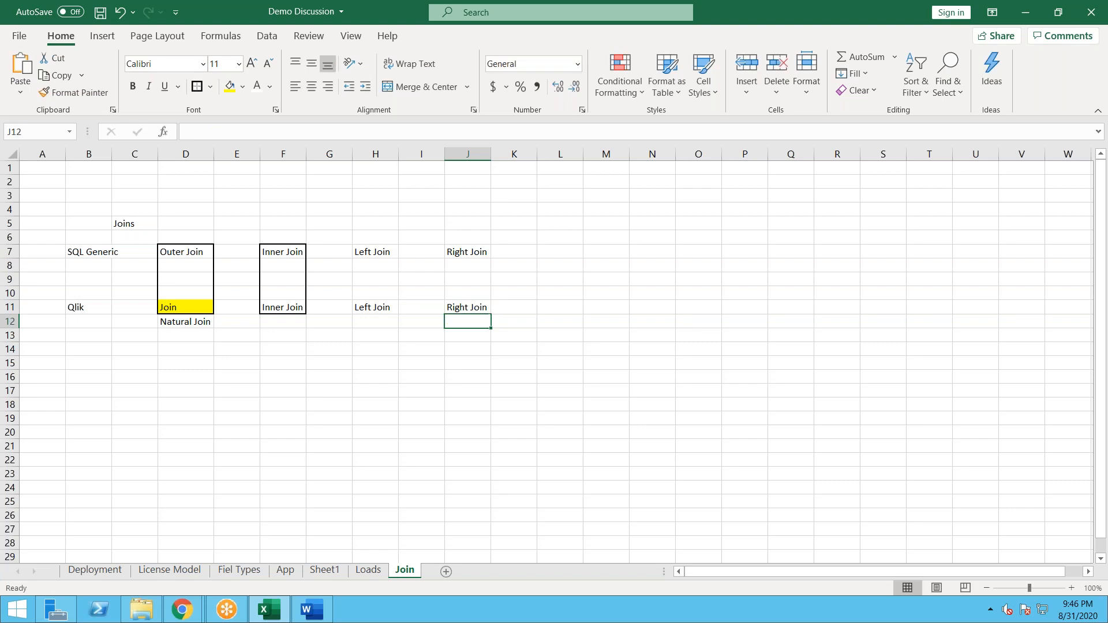
Step: Apply thick outside borders around H7:H11 and around J7:J11
left_click_drag(375, 306, 372, 251)
left_click(197, 86)
left_click_drag(484, 254, 487, 308)
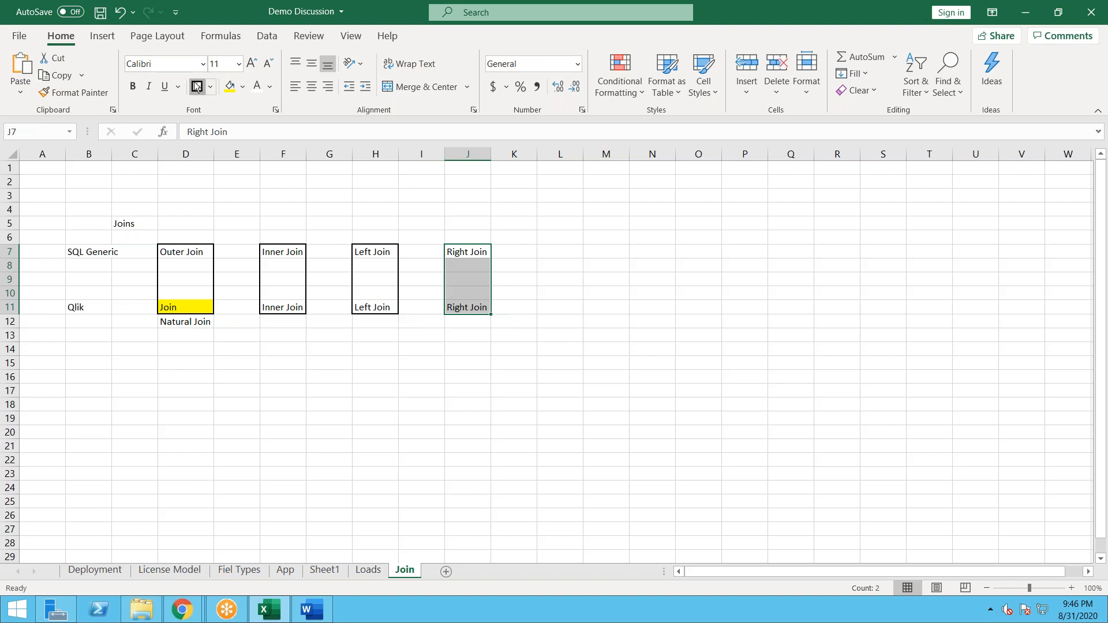
key("alt+Tab")
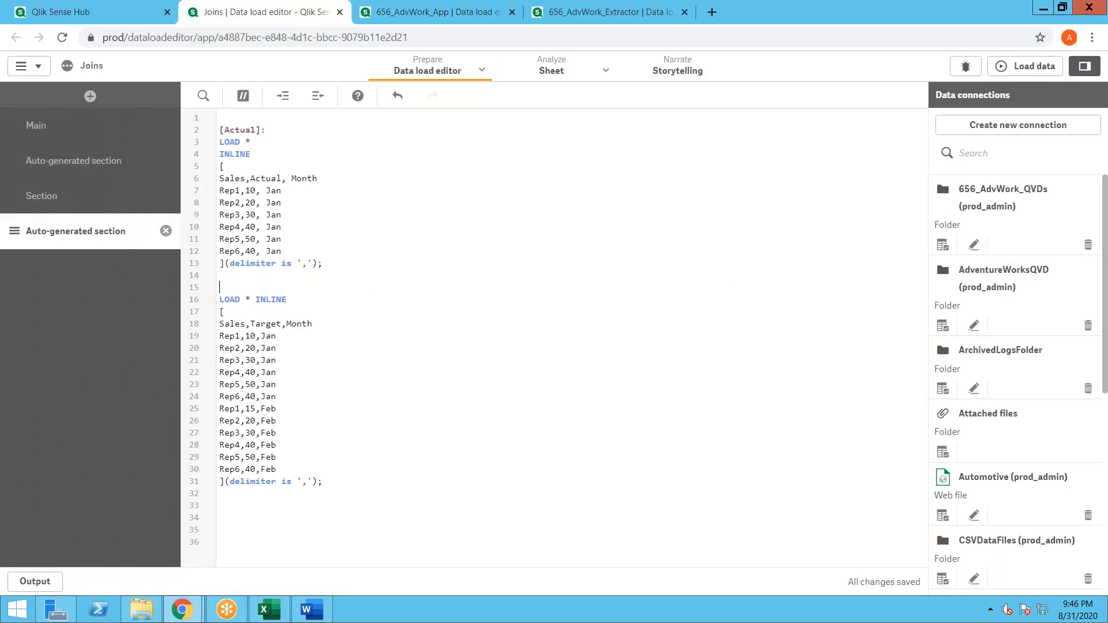
key("alt+Tab")
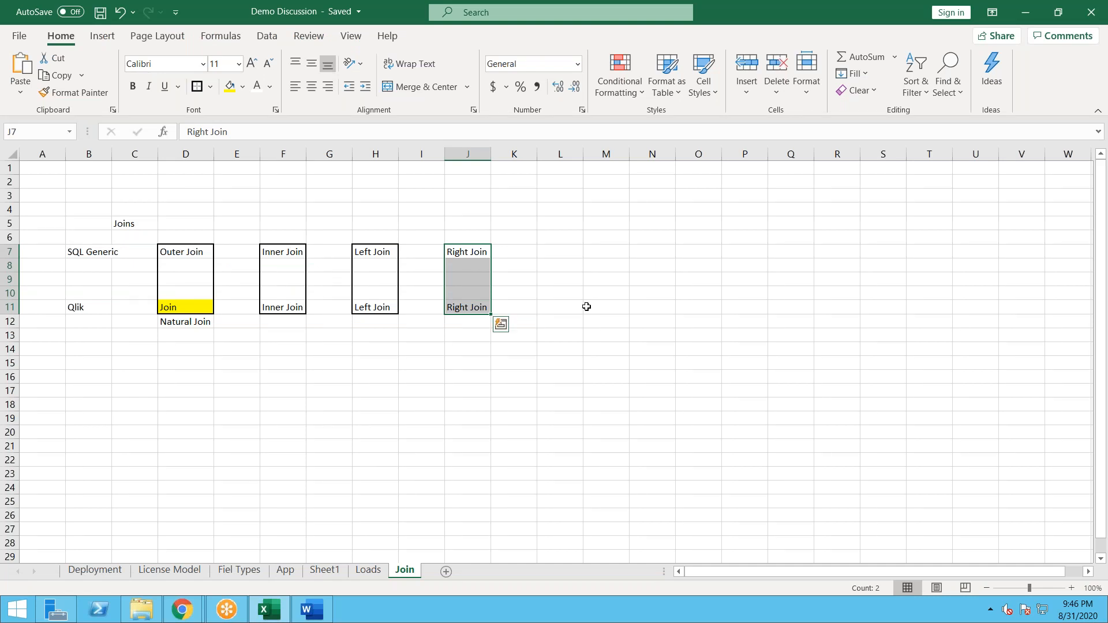
Step: Enter Declare - Join Criteria in cell L7 of the SQL Generic row
left_click(553, 254)
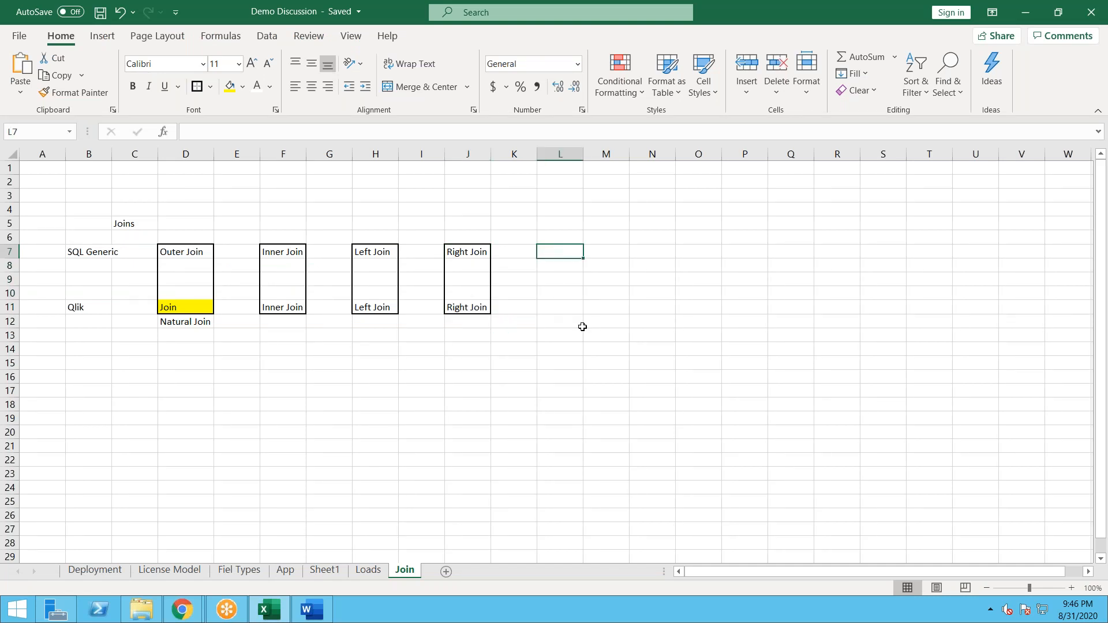
type("Declare - Join Criteria")
key("Return")
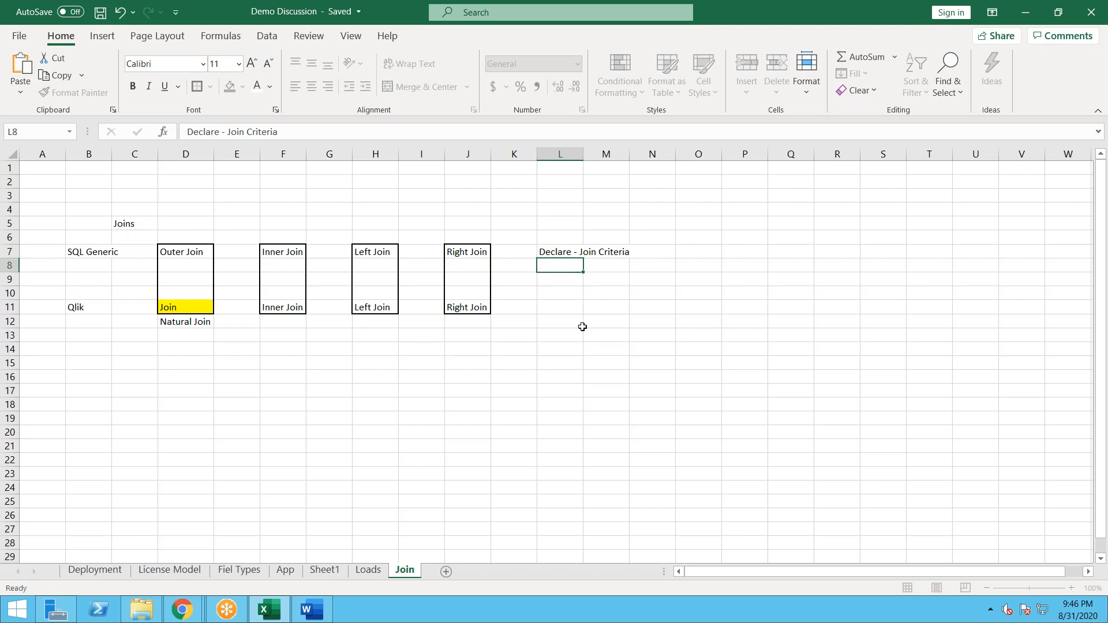
Step: Enter the example criterion Table.field = table.field in cell O7
key("Right")
key("Right")
key("Right")
key("Up")
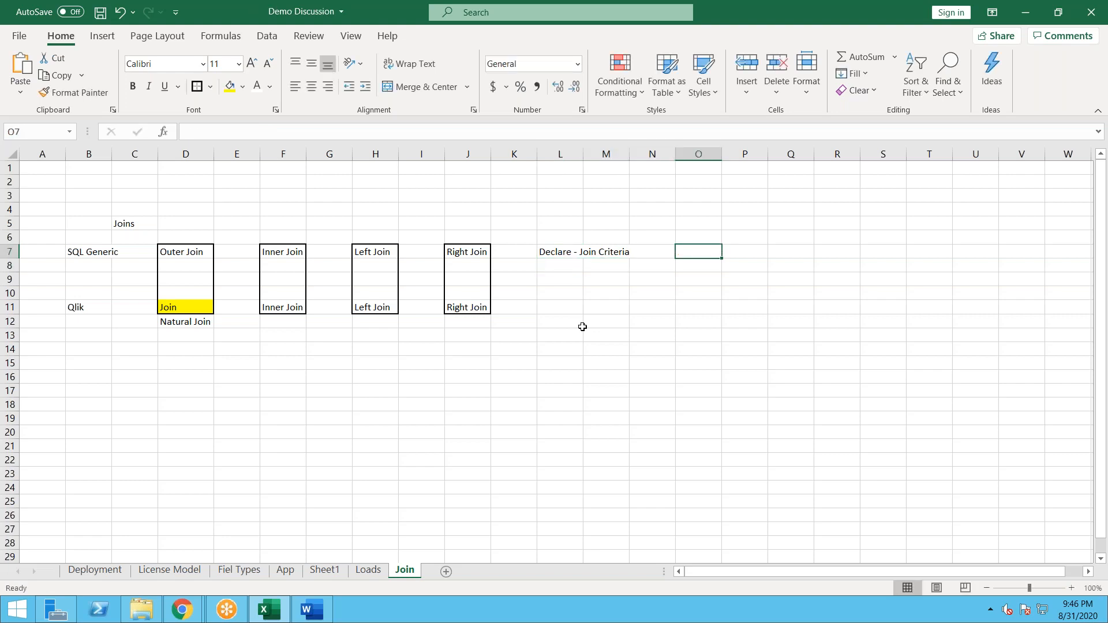
type("Table")
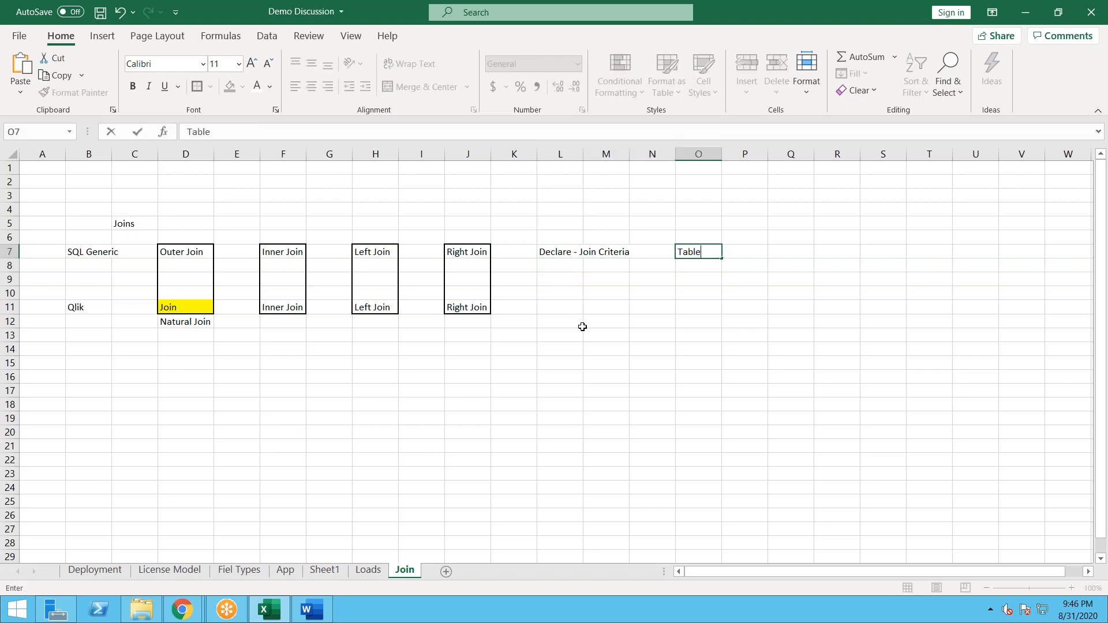
type(".field = table.field")
key("Return")
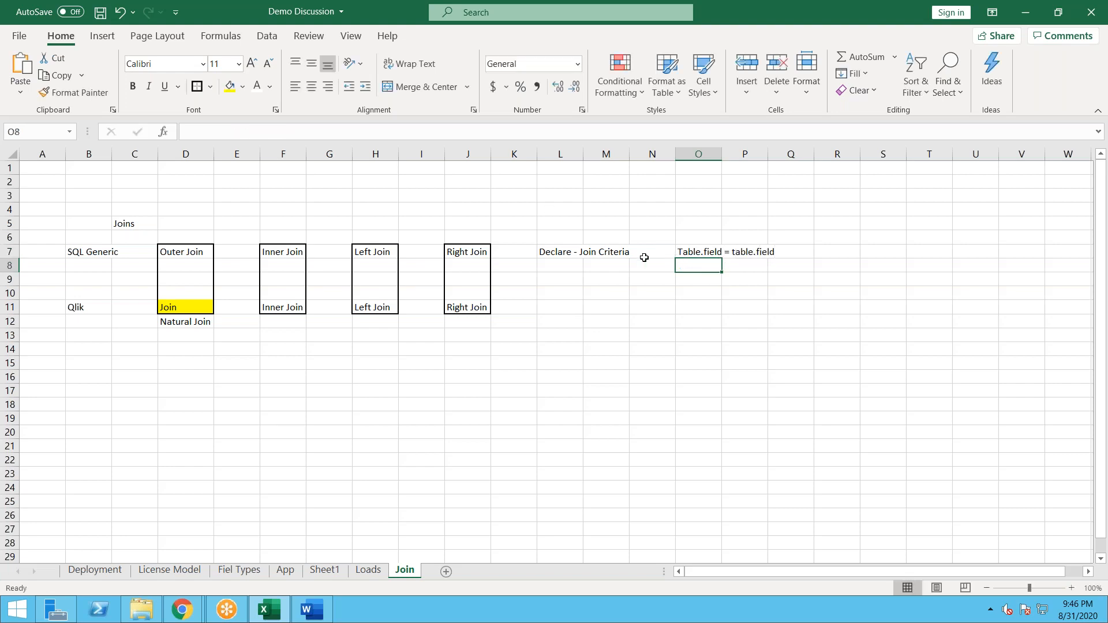
Step: Enter Associative Engine in cell O11 of the Qlik row
left_click_drag(196, 252, 750, 252)
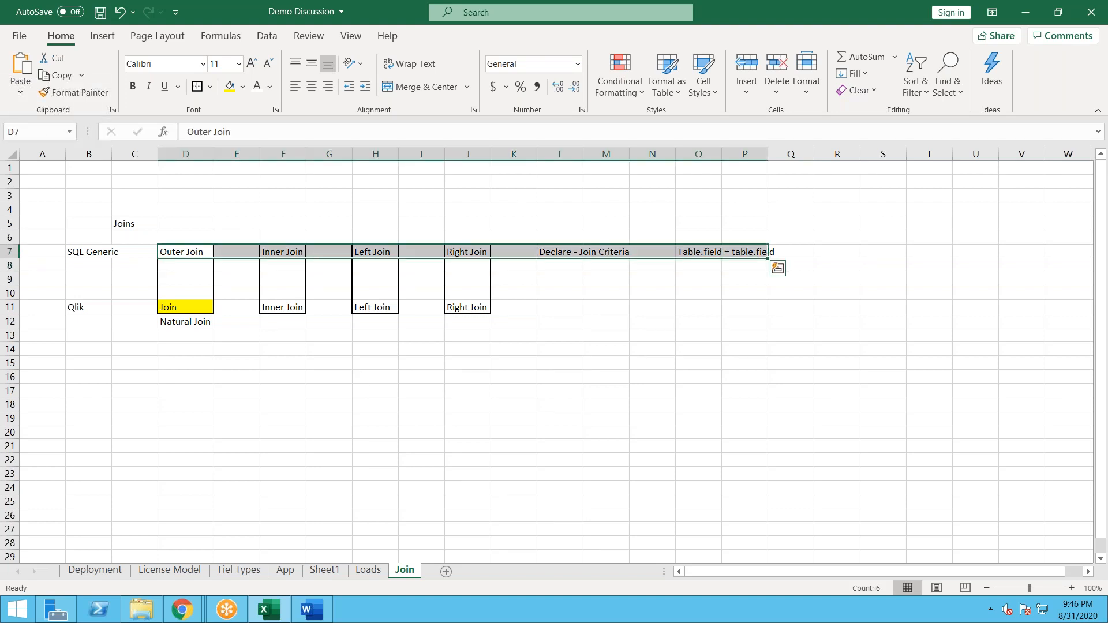
left_click(642, 301)
left_click(690, 309)
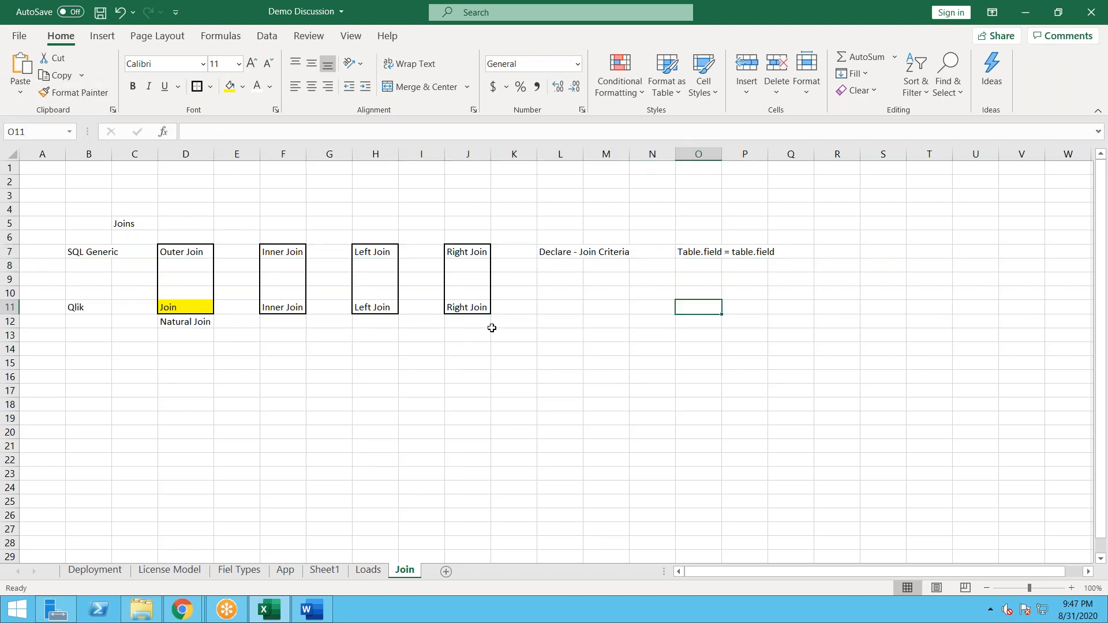
type("Asos")
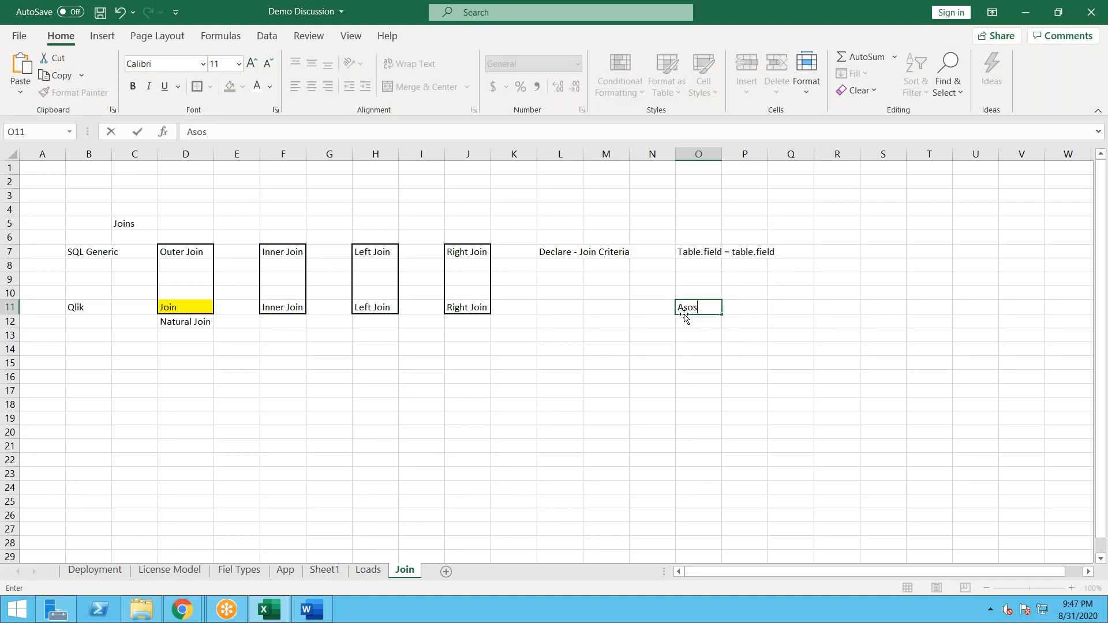
key("BackSpace")
key("BackSpace")
type("sociative Engine")
key("Return")
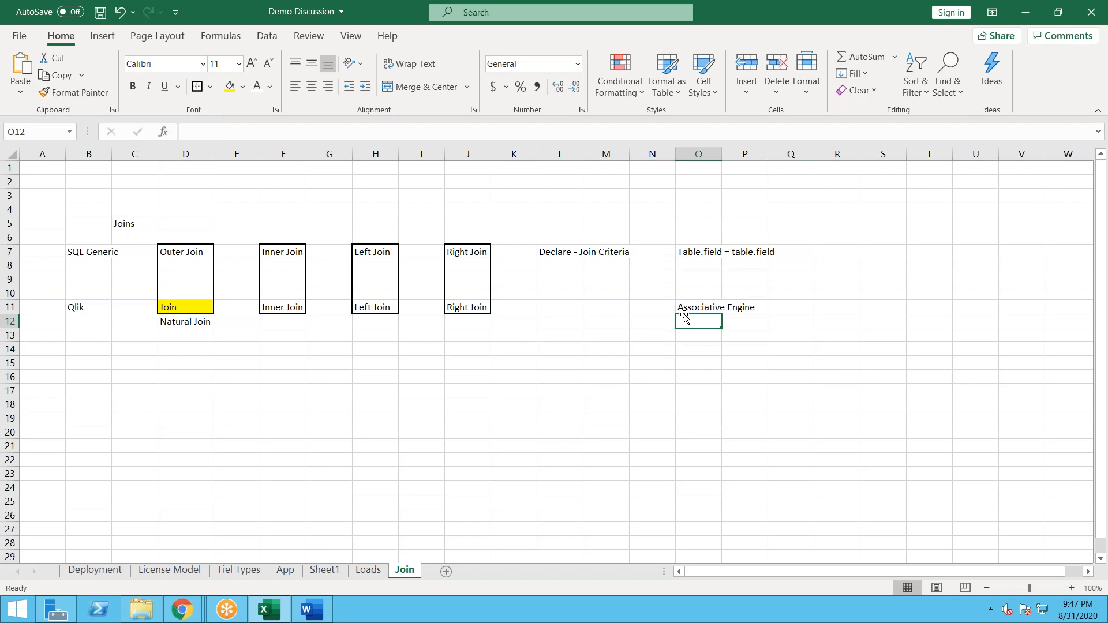
Step: Switch to the Qlik Sense data load editor, compare the Sales fields of both tables, and add a Join prefix above the second LOAD * INLINE
key("alt+Tab")
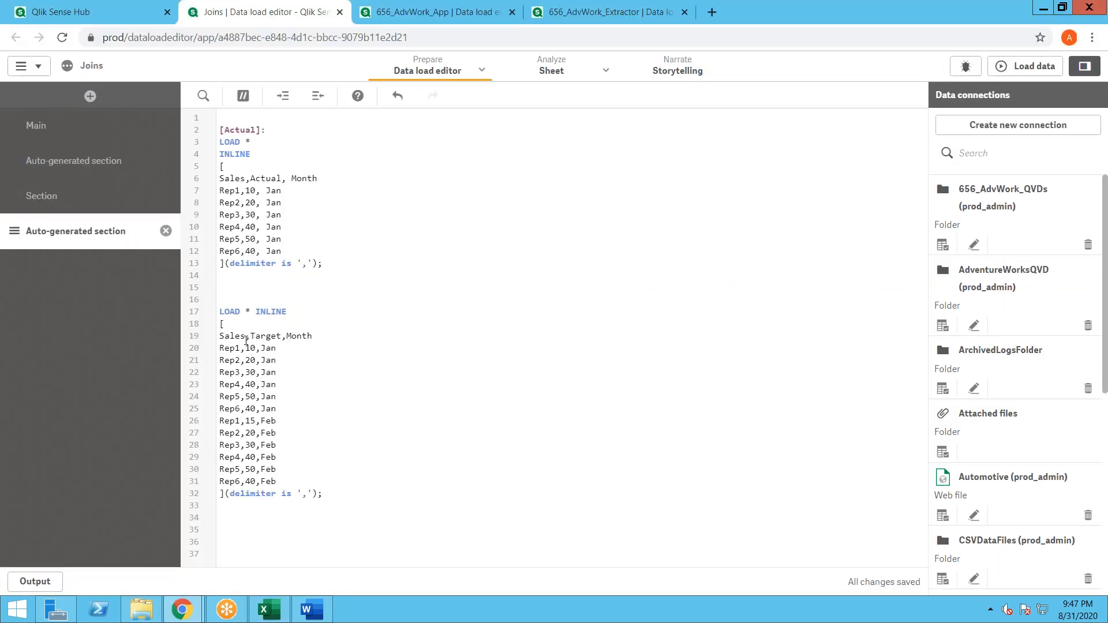
double_click(237, 337)
double_click(233, 179)
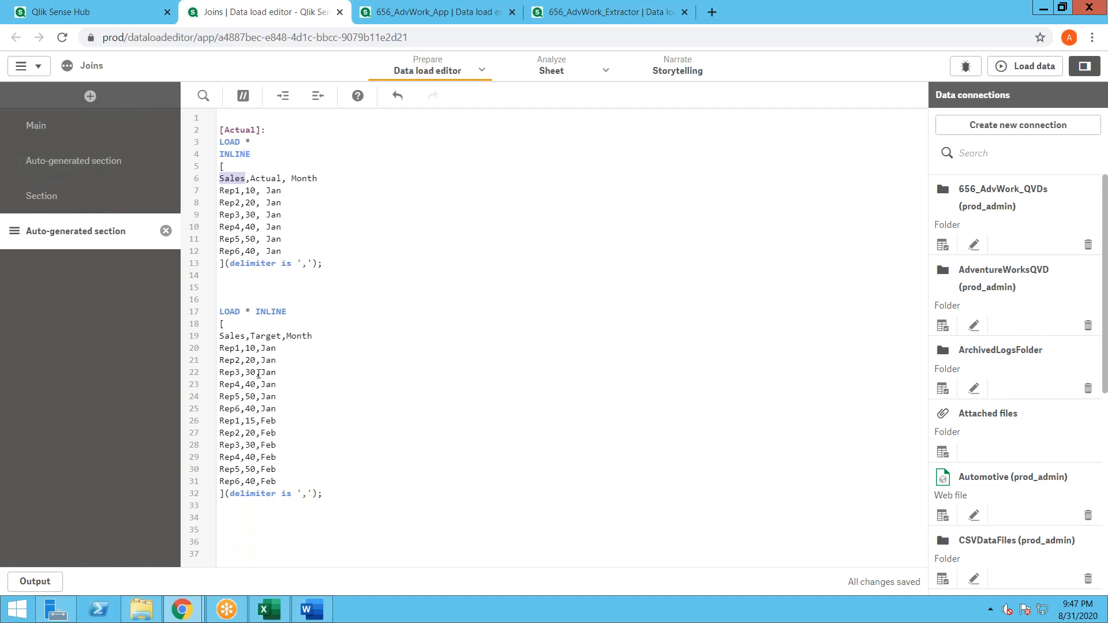
double_click(230, 338)
double_click(232, 179)
left_click(230, 337)
left_click(237, 298)
type("Join")
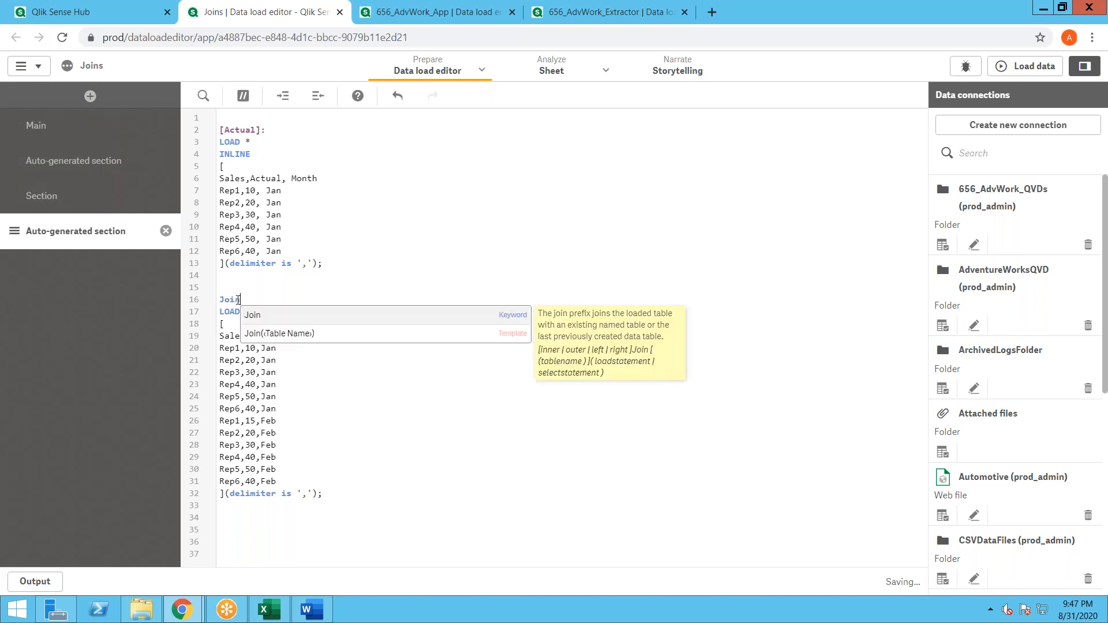
key("Escape")
key("Up")
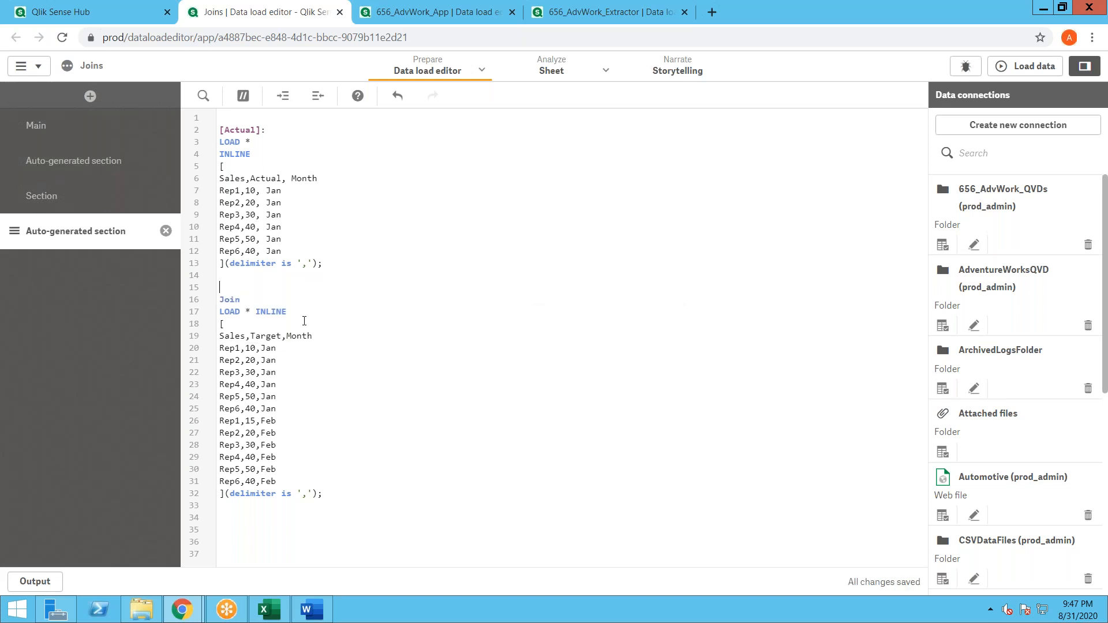
Step: Rename the Month field to Month2 in the second inline table, leaving Sales as the common field
type("2")
double_click(230, 179)
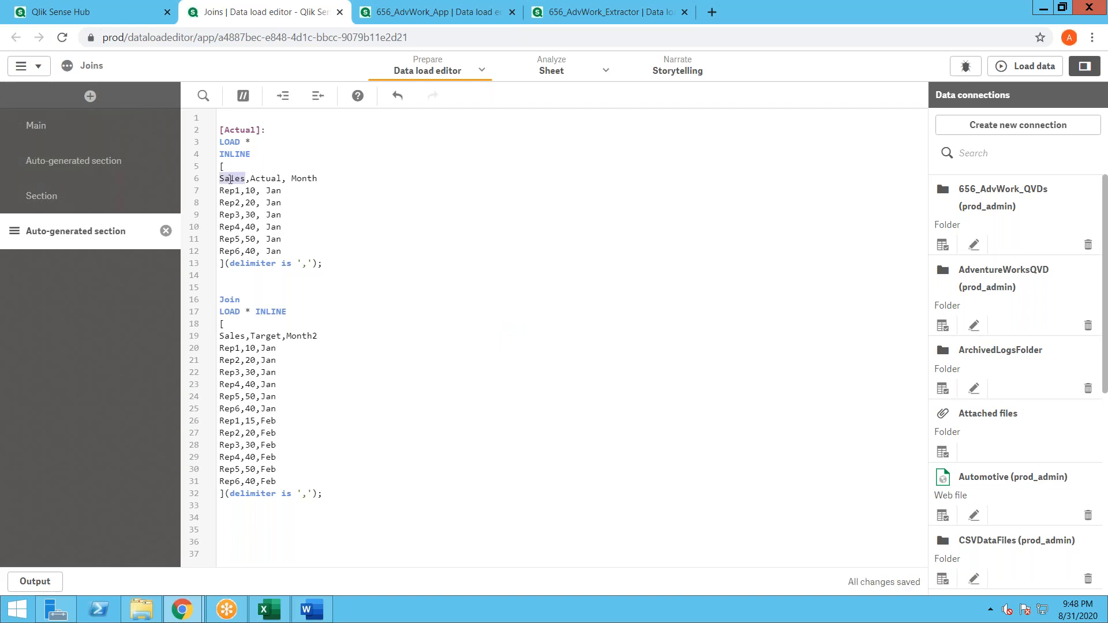
double_click(243, 336)
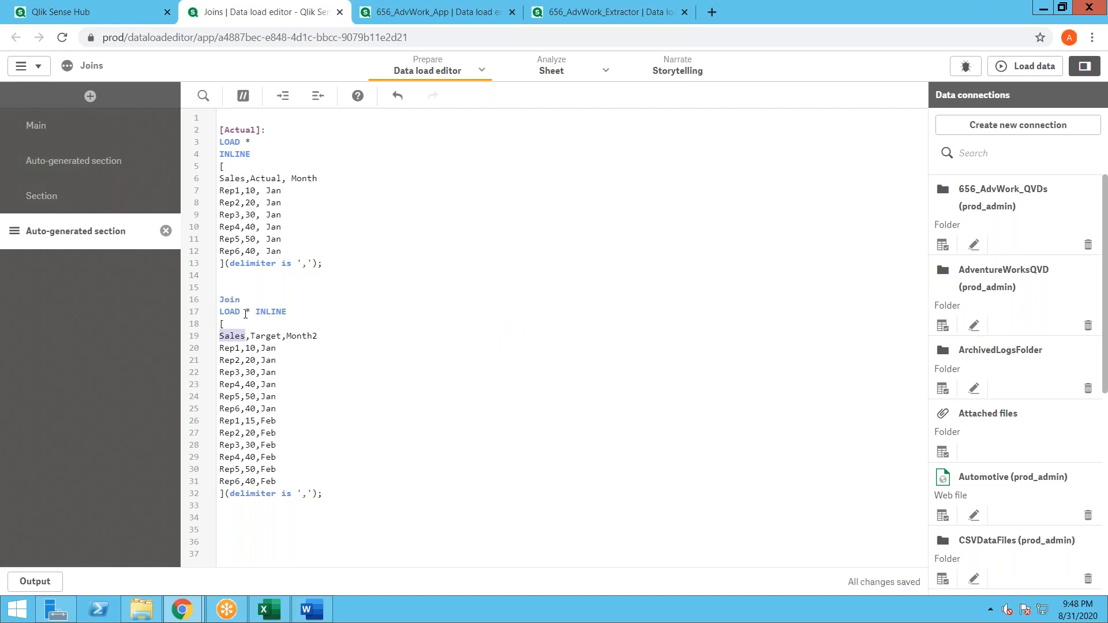
double_click(237, 177)
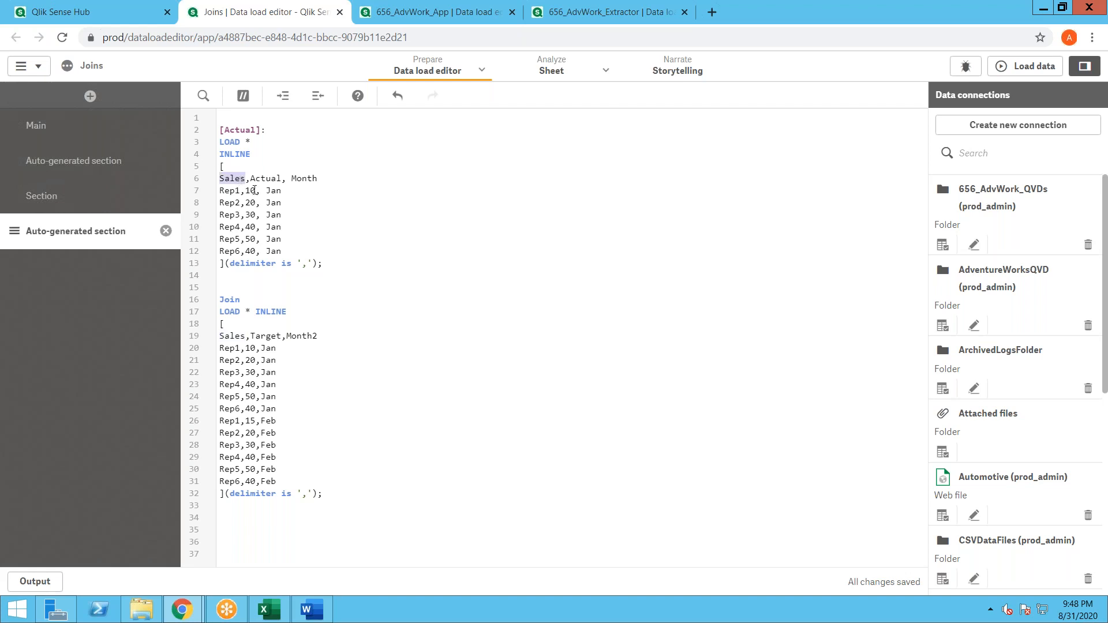
Step: Load the data and preview the Actual table's rows in the Data model viewer in a new tab
left_click(1025, 66)
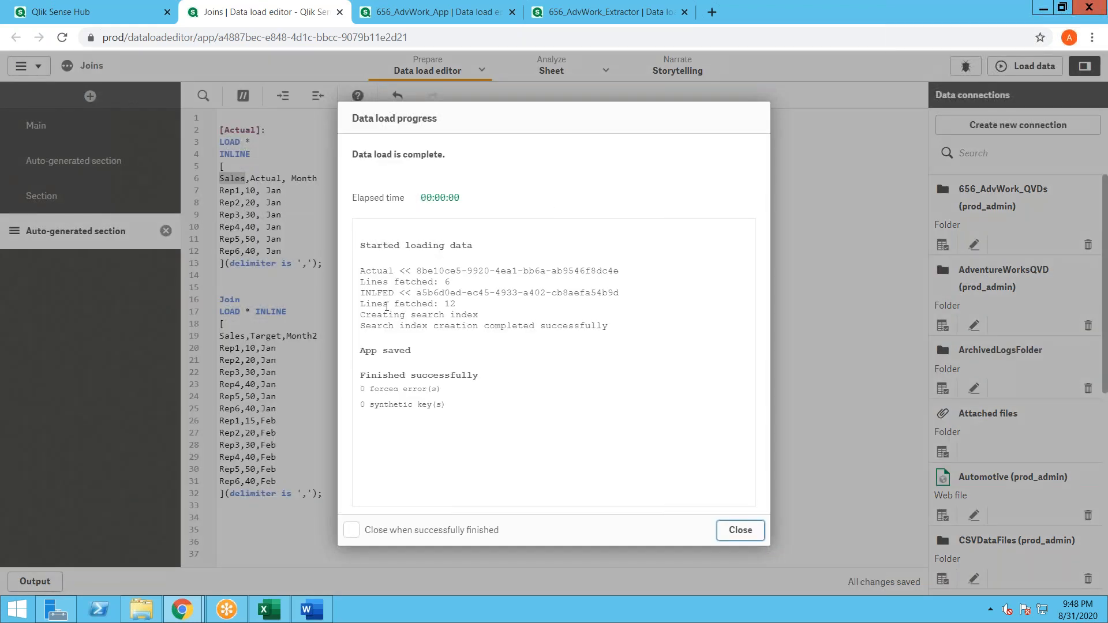
left_click(724, 530)
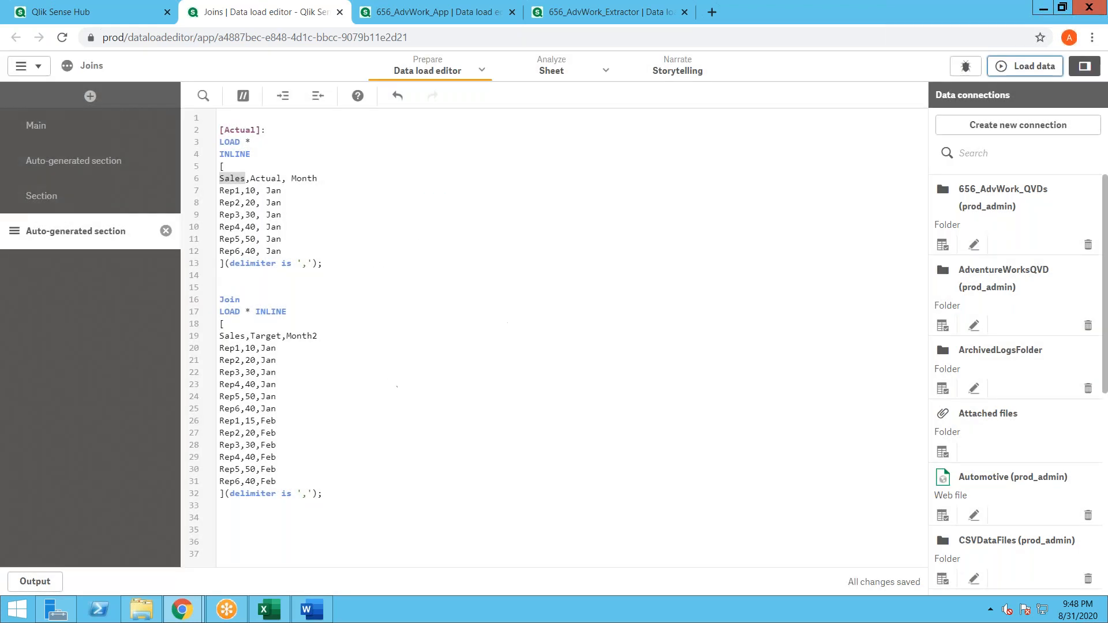
left_click(481, 70)
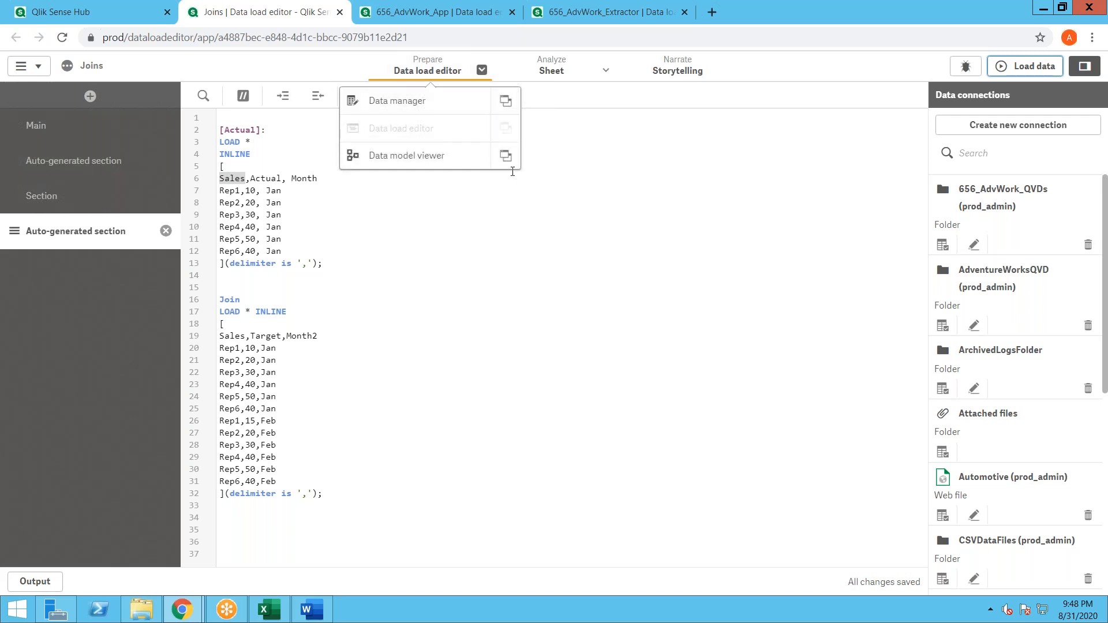
left_click(502, 153)
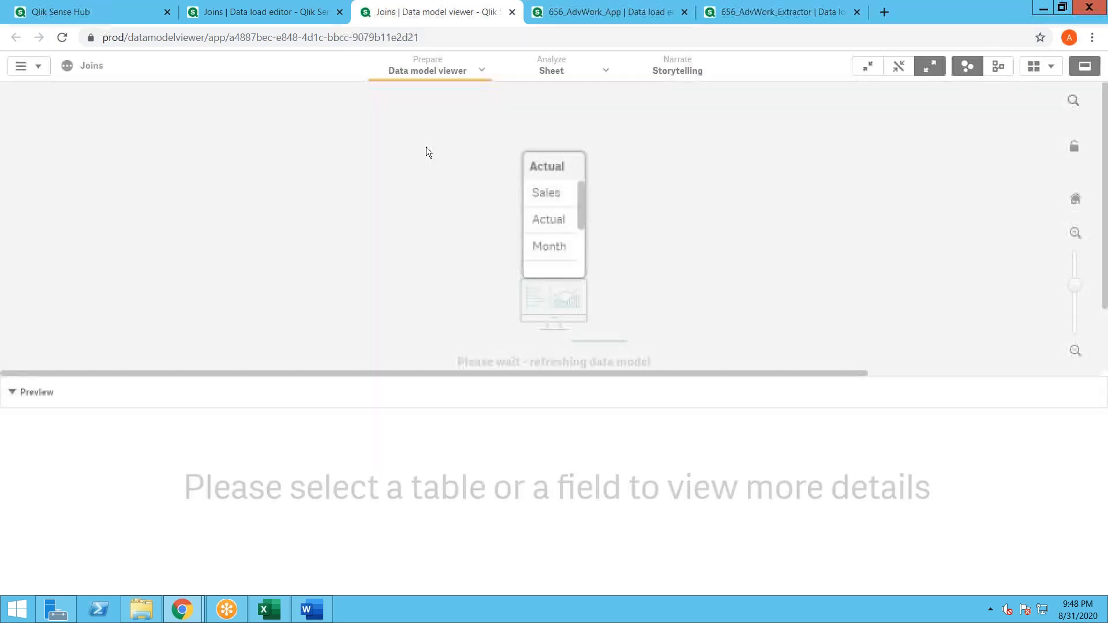
left_click(571, 169)
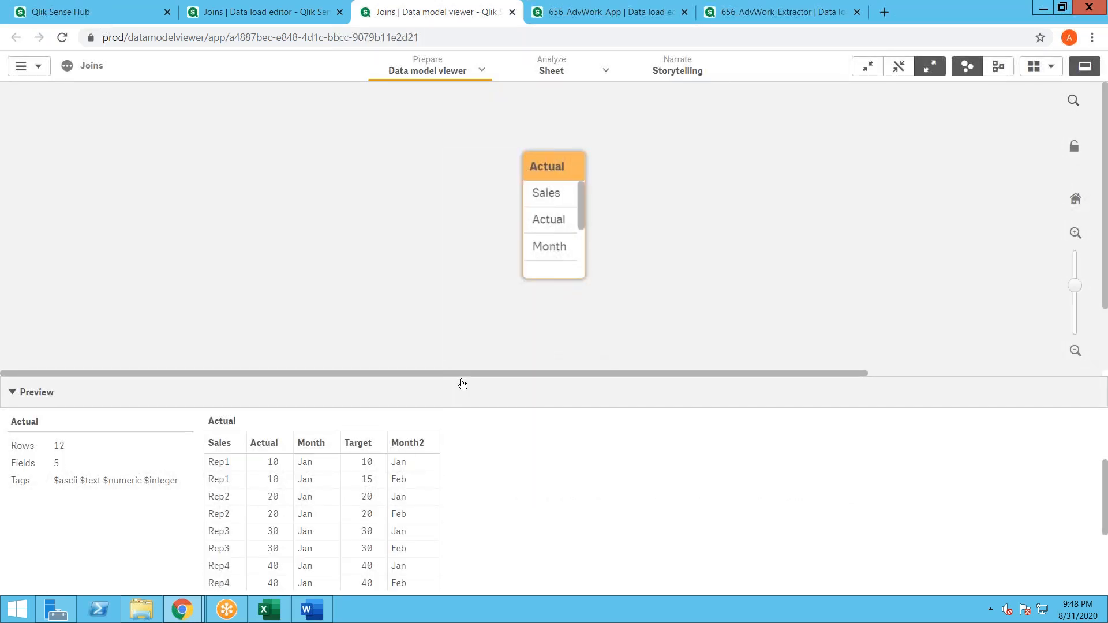
scroll(336, 527, "down", 1)
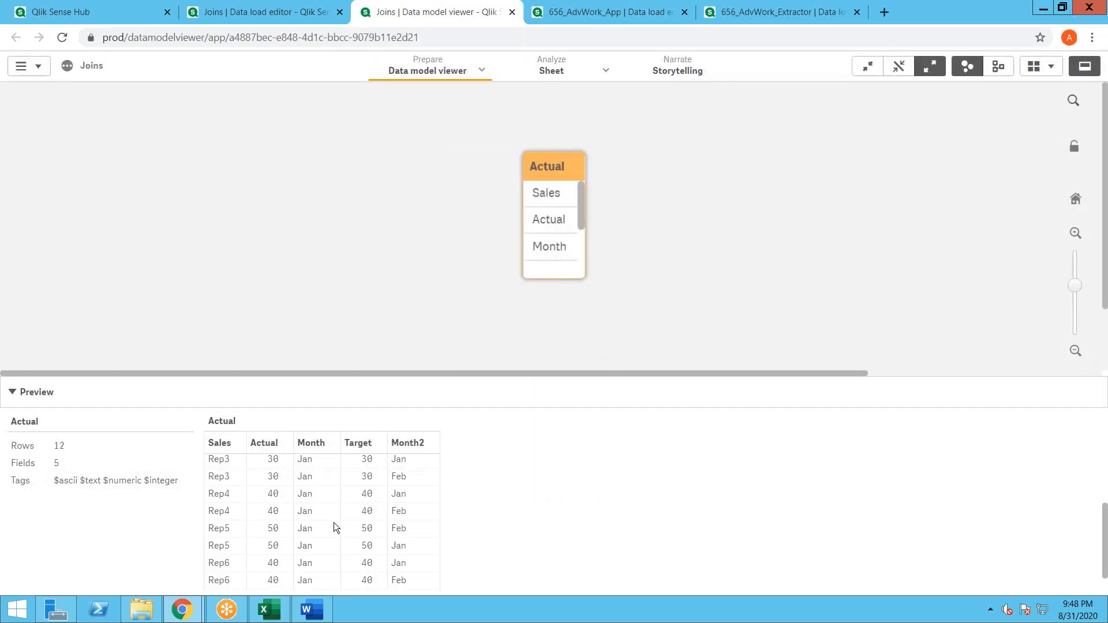
Step: Review the joined rows of the Actual table in the data model preview, and return to the Joins data load editor
scroll(336, 527, "up", 1)
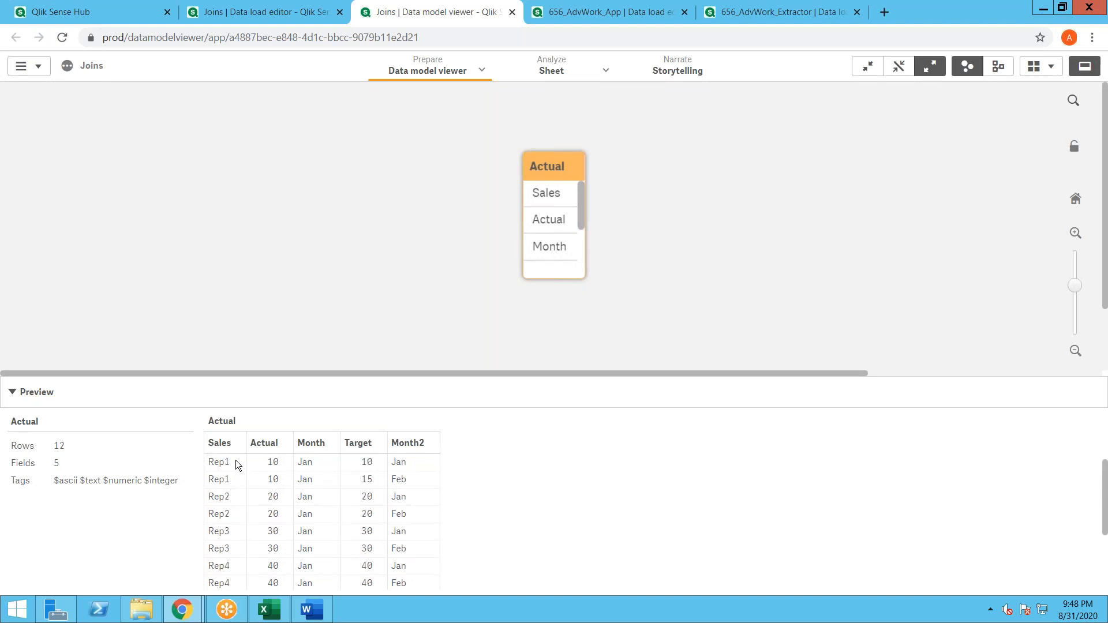
scroll(292, 551, "down", 1)
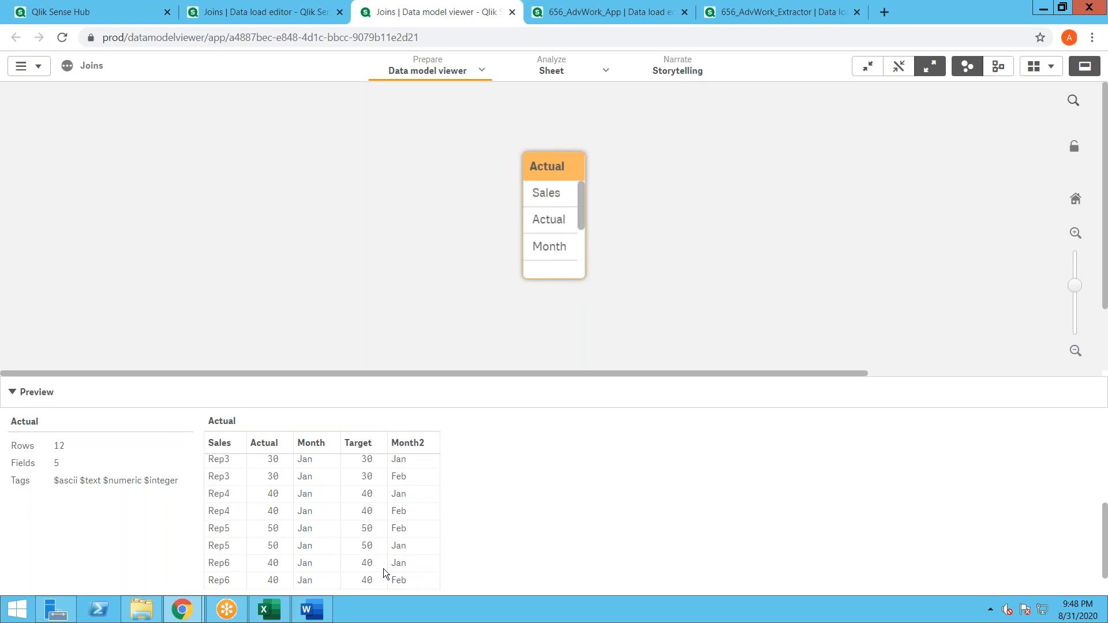
left_click(263, 16)
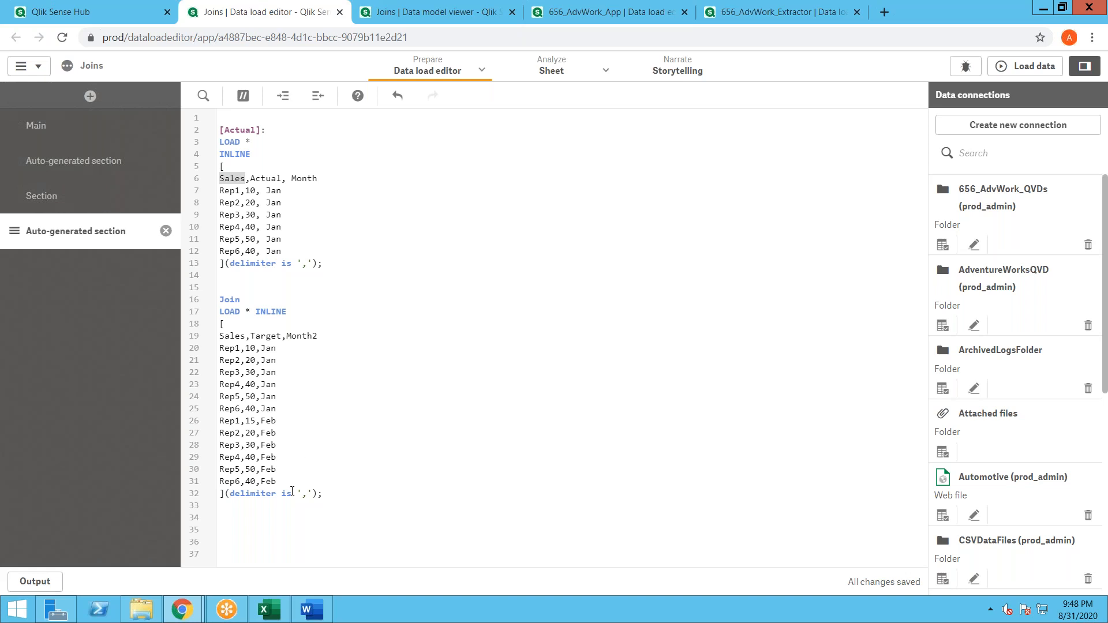
left_click(279, 469)
type("/")
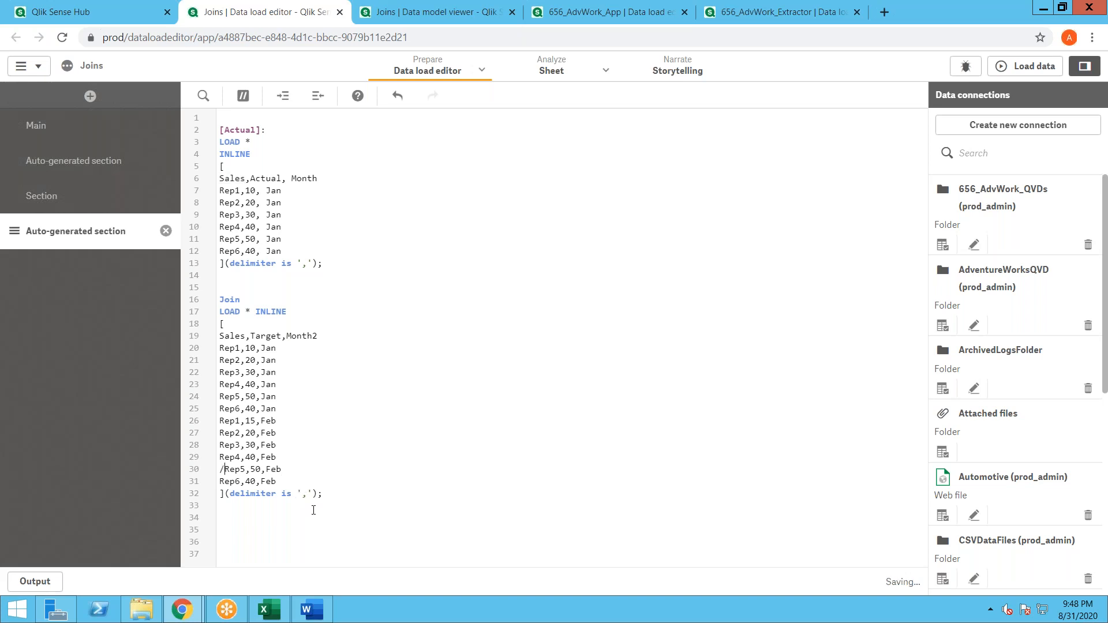
type("/")
key("Left")
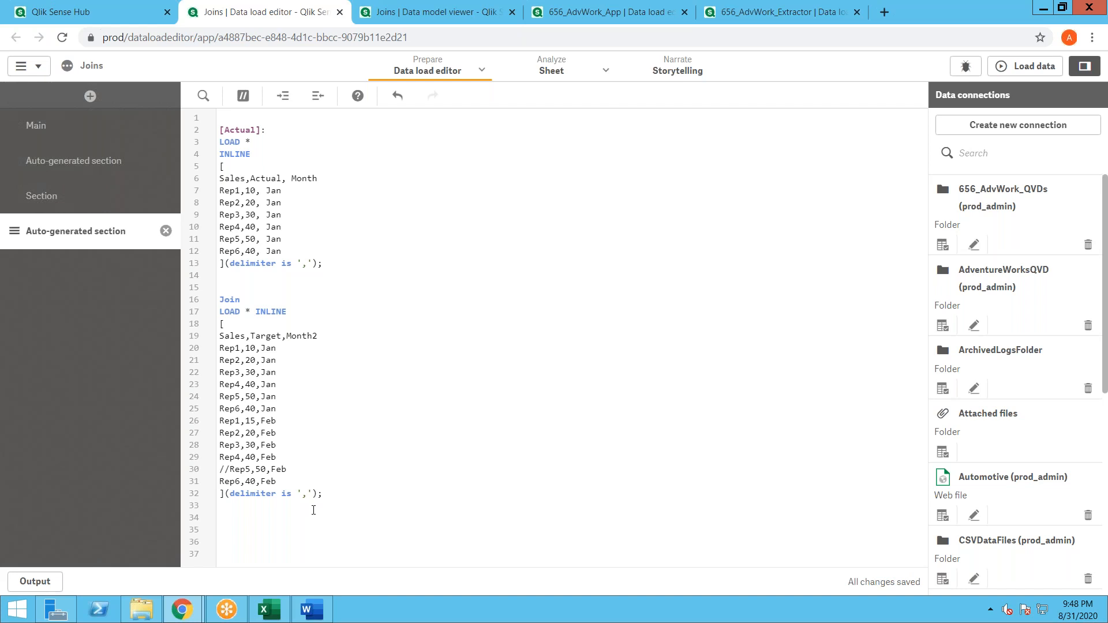
key("Delete")
key("Delete")
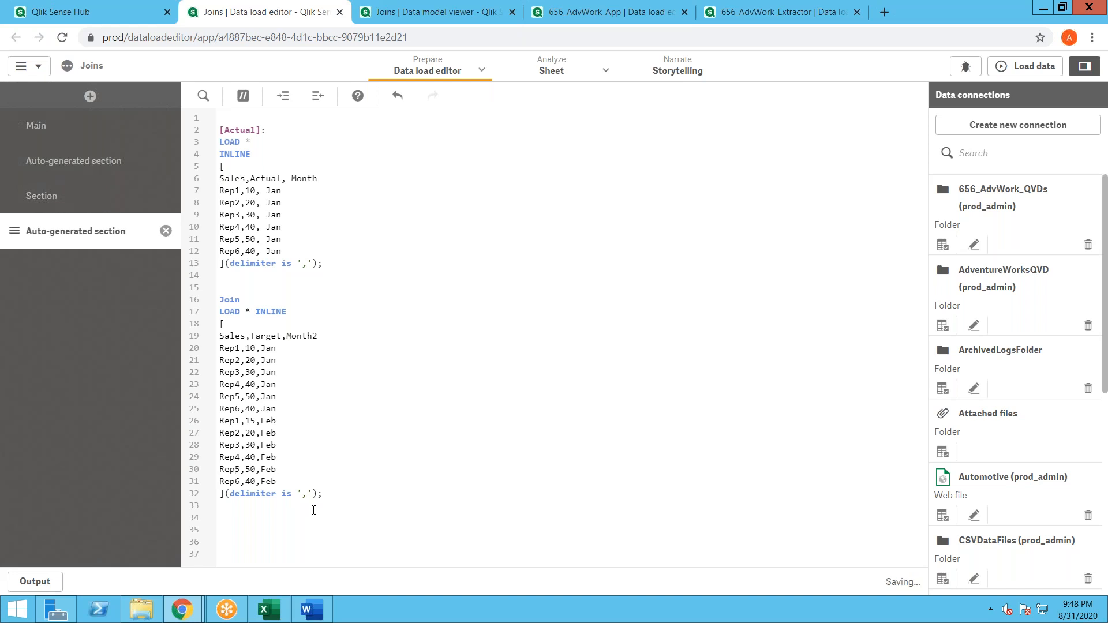
Step: Move the rows Rep5,50,Feb and Rep6,40,Feb out of the second inline table to below its statement and comment them out
key("shift+Down")
key("shift+Down")
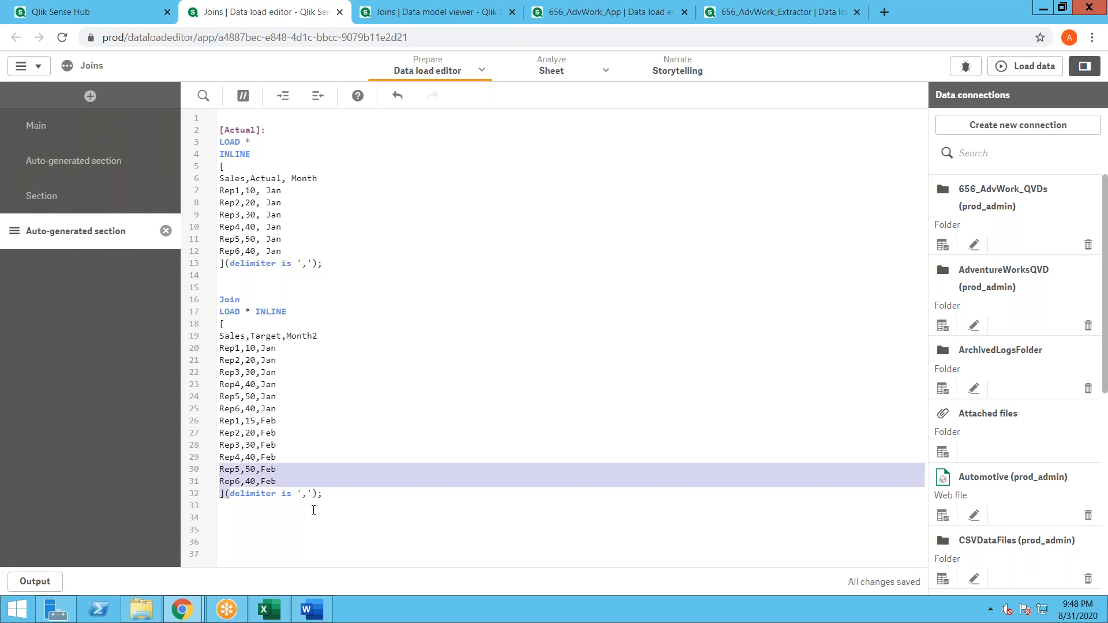
key("shift+Up")
key("shift+End")
key("ctrl+c")
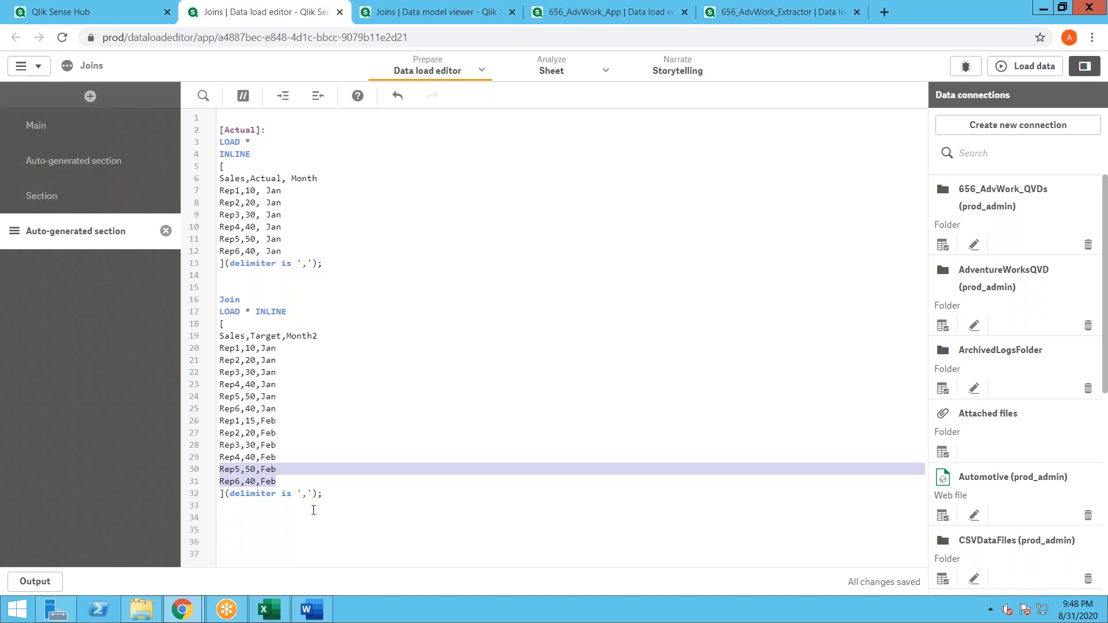
key("BackSpace")
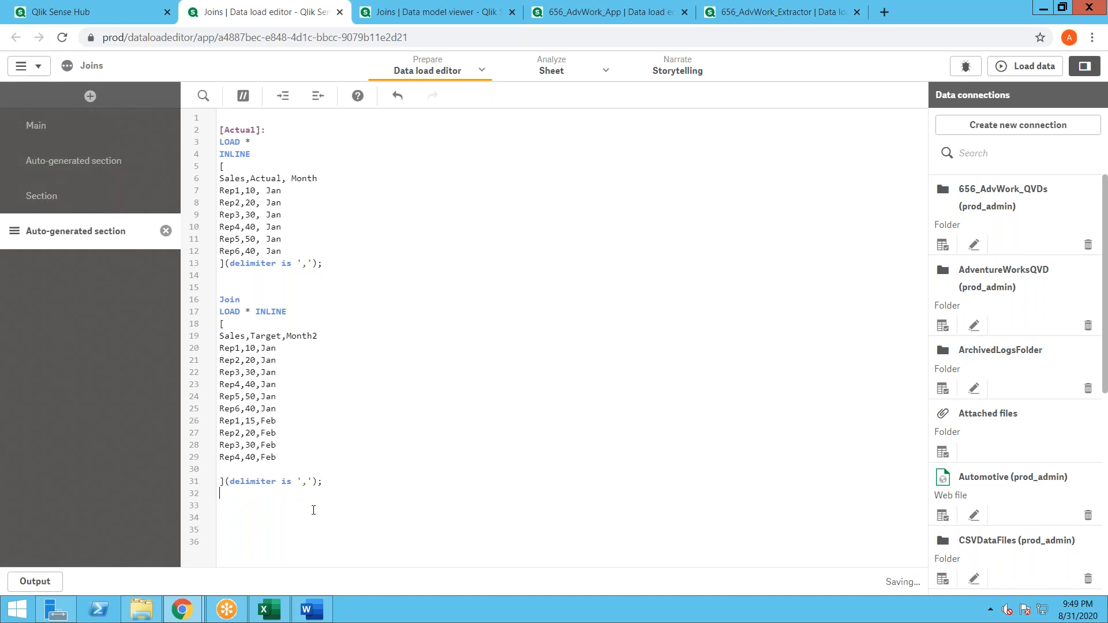
key("Return")
key("ctrl+v")
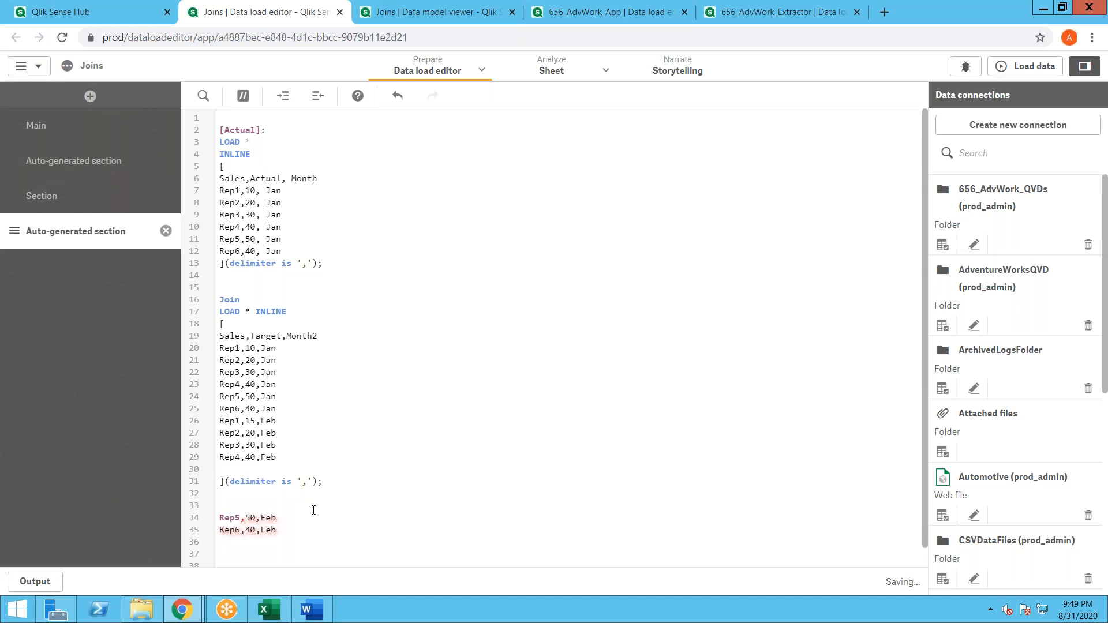
key("Up")
key("ctrl+k")
key("Down")
key("ctrl+k")
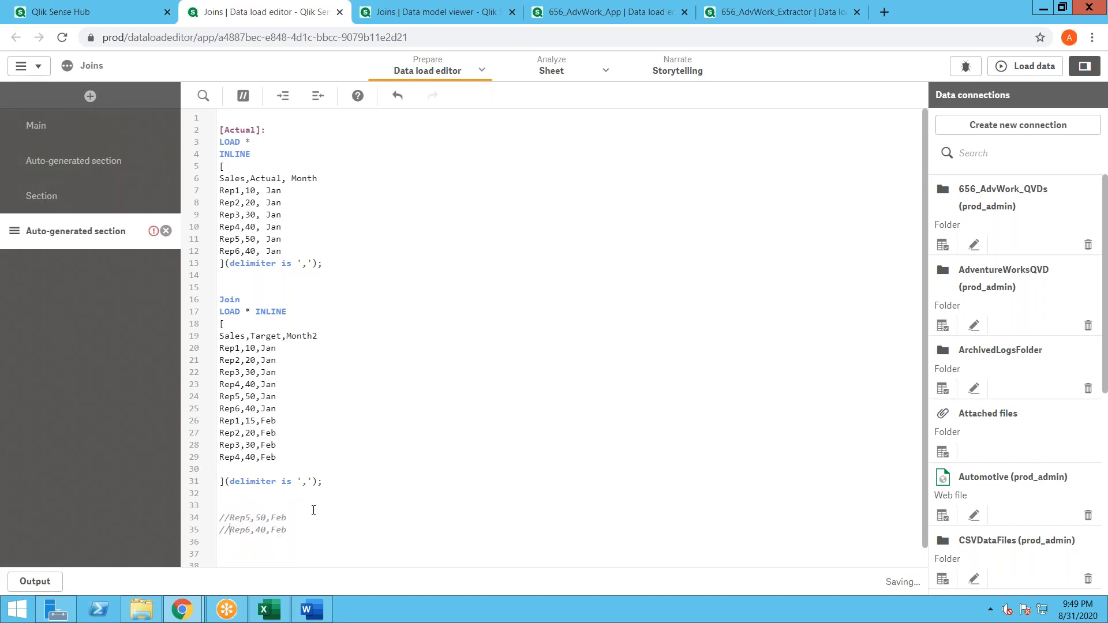
Step: Reload the data without the Feb rows of Rep5 and Rep6, and check the Actual table's preview in the Data model viewer
left_click(1037, 67)
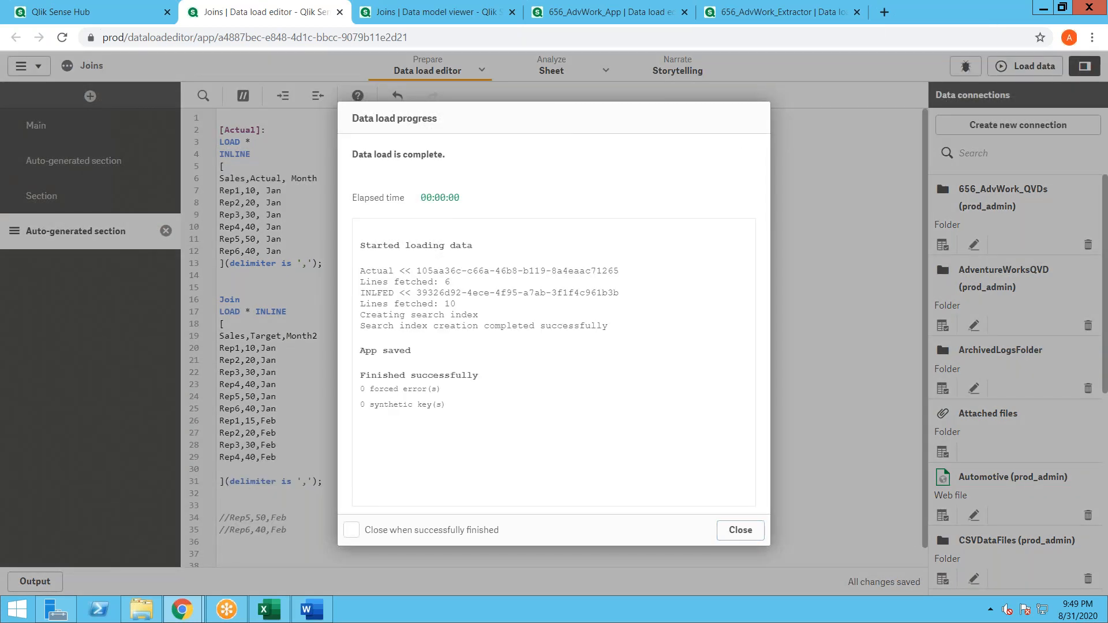
left_click(741, 529)
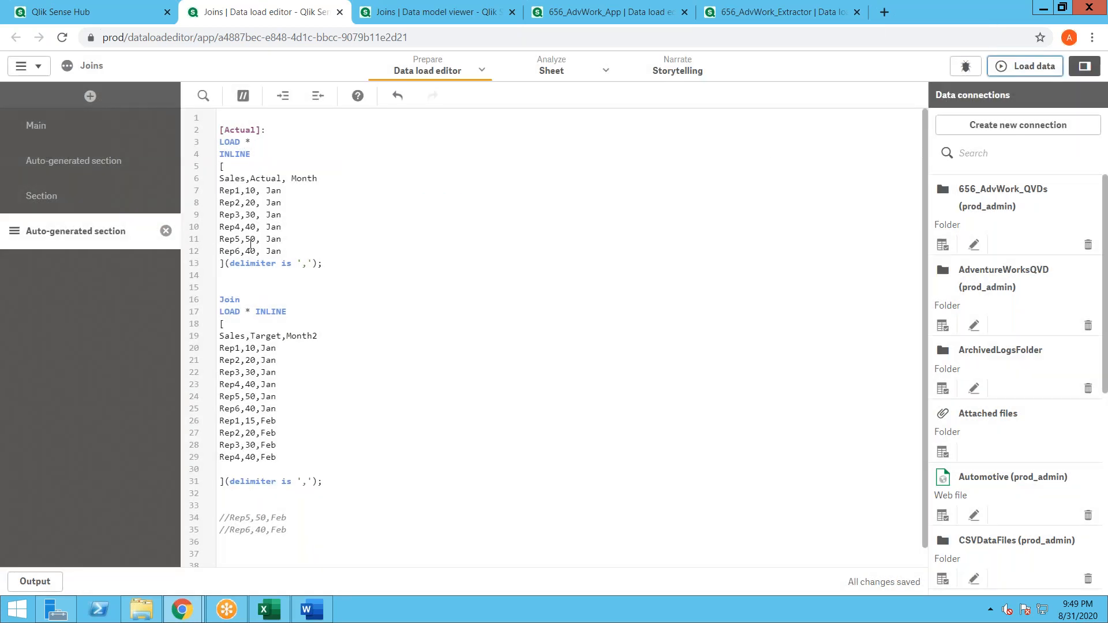
left_click(414, 25)
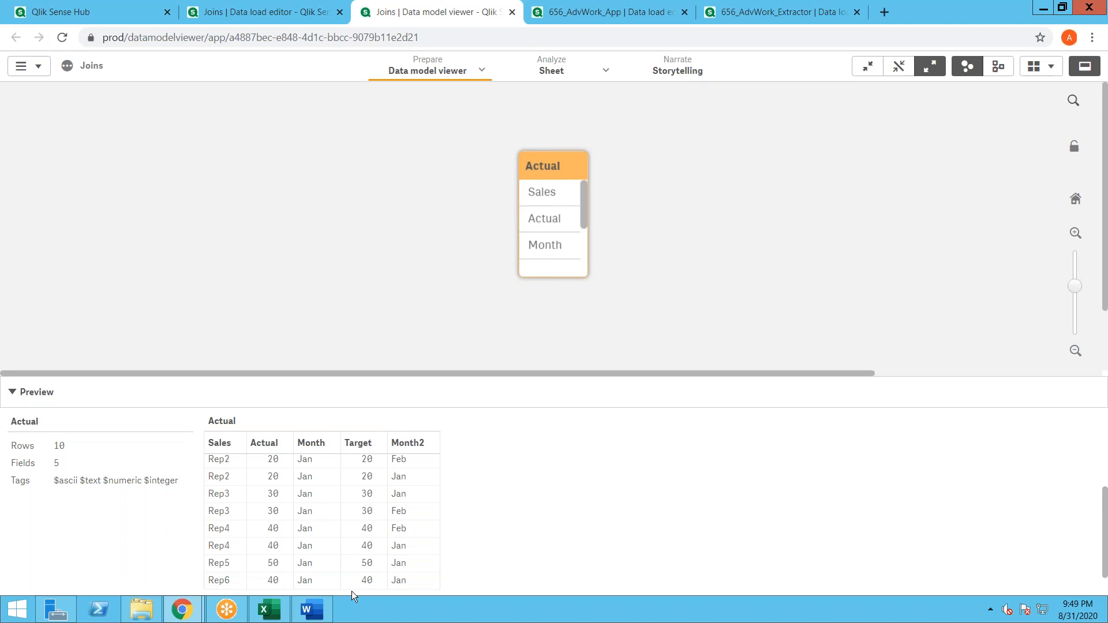
Step: Move the rows Rep5,50,Jan and Rep6,40,Jan from the second inline table below the commented Feb rows and comment them out too
left_click(265, 11)
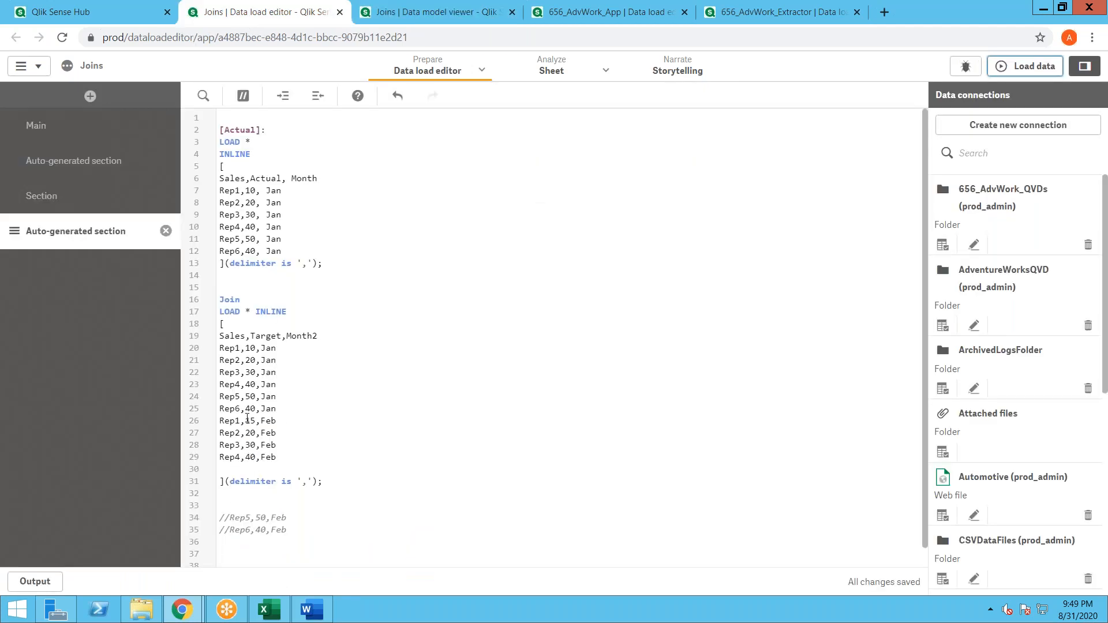
left_click(228, 399)
key("shift+Down")
key("shift+Down")
key("ctrl+c")
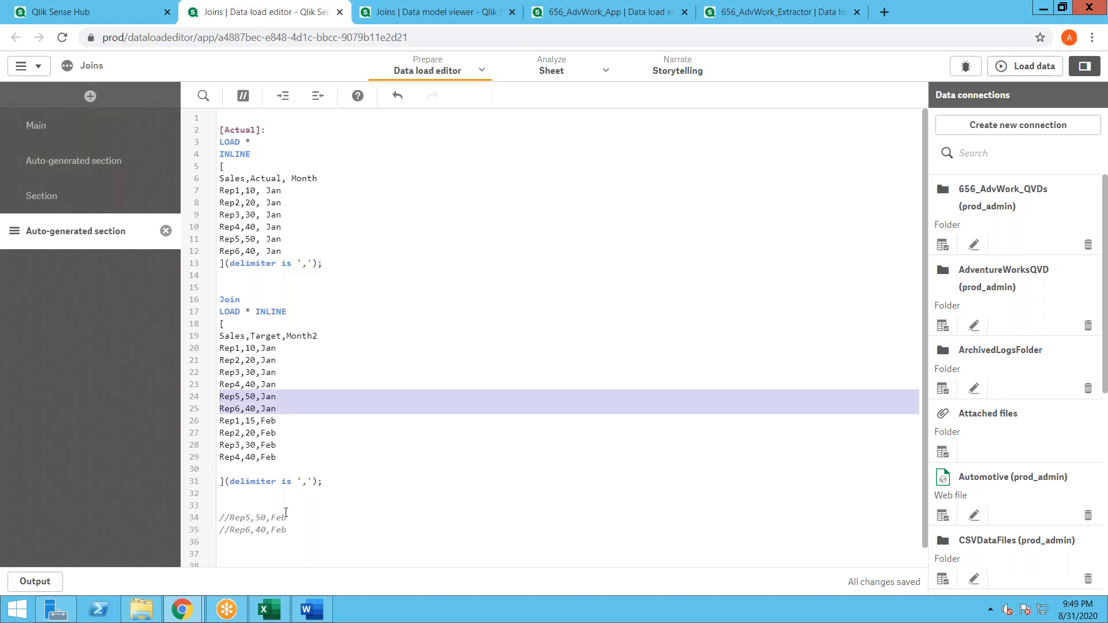
key("Delete")
left_click(300, 512)
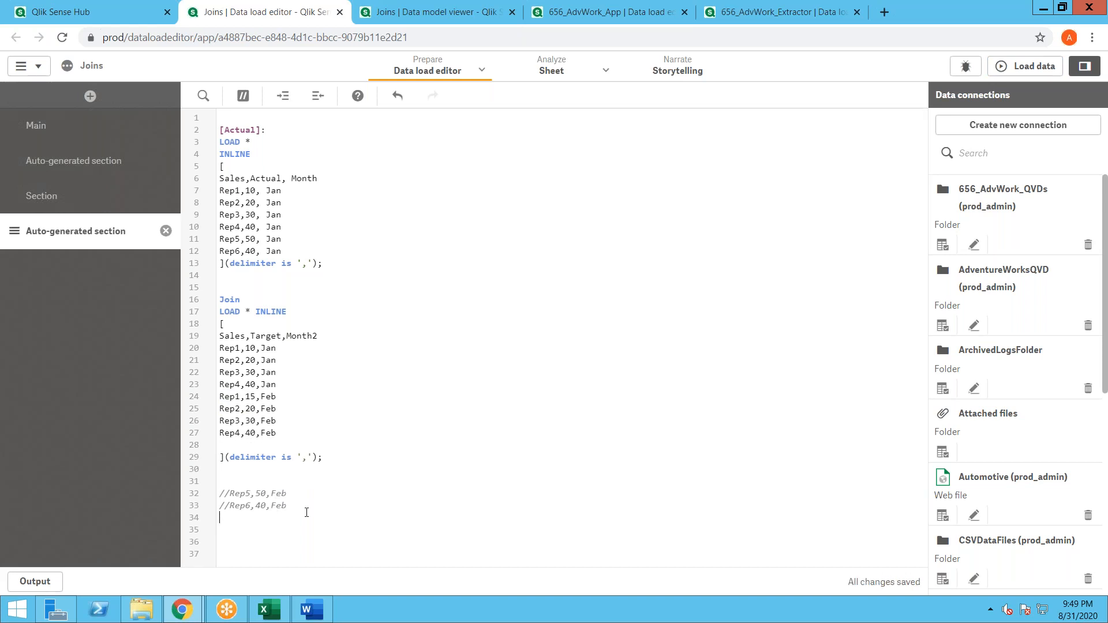
key("ctrl+v")
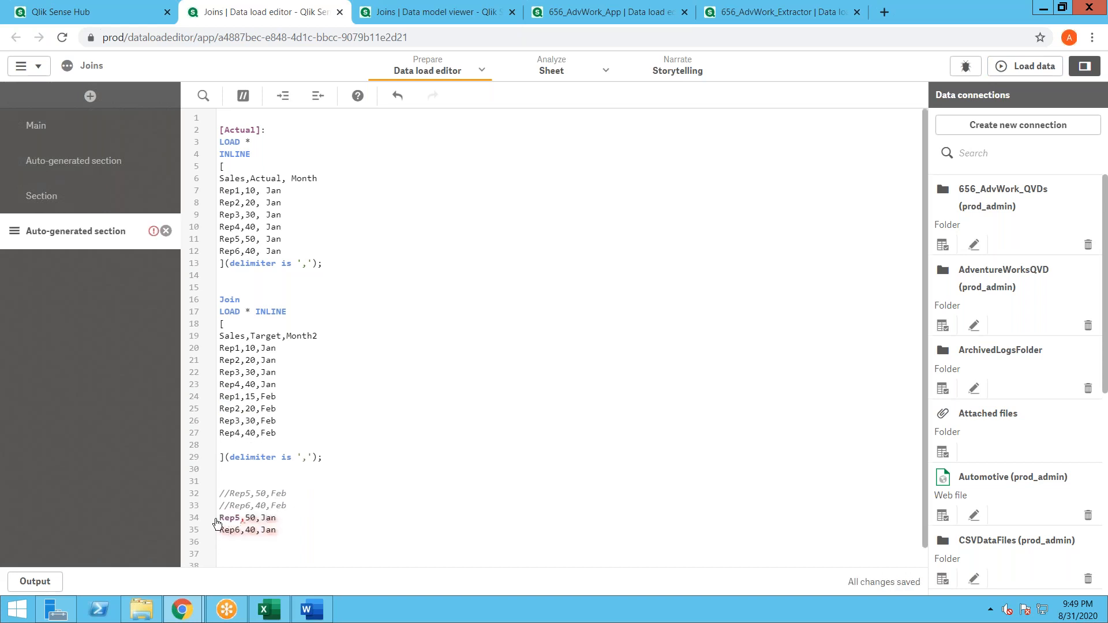
key("ctrl+k")
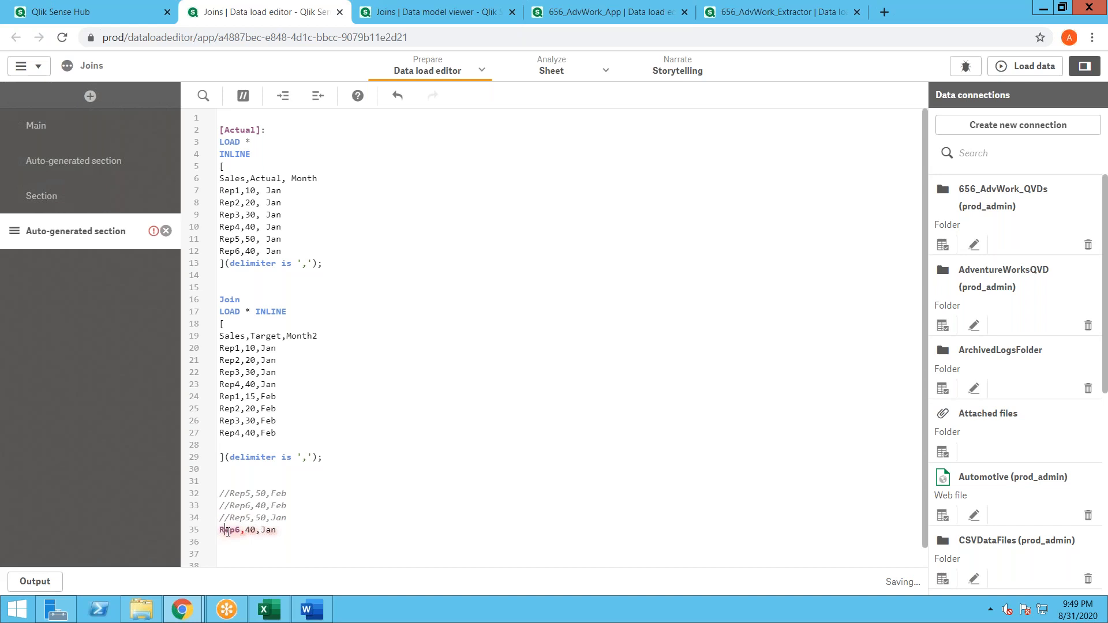
key("ctrl+k")
Step: Compare Rep5 and Rep6 in the first inline table with the second table, reload the data, and examine the joined rows in the Data model viewer
left_click_drag(238, 243, 279, 246)
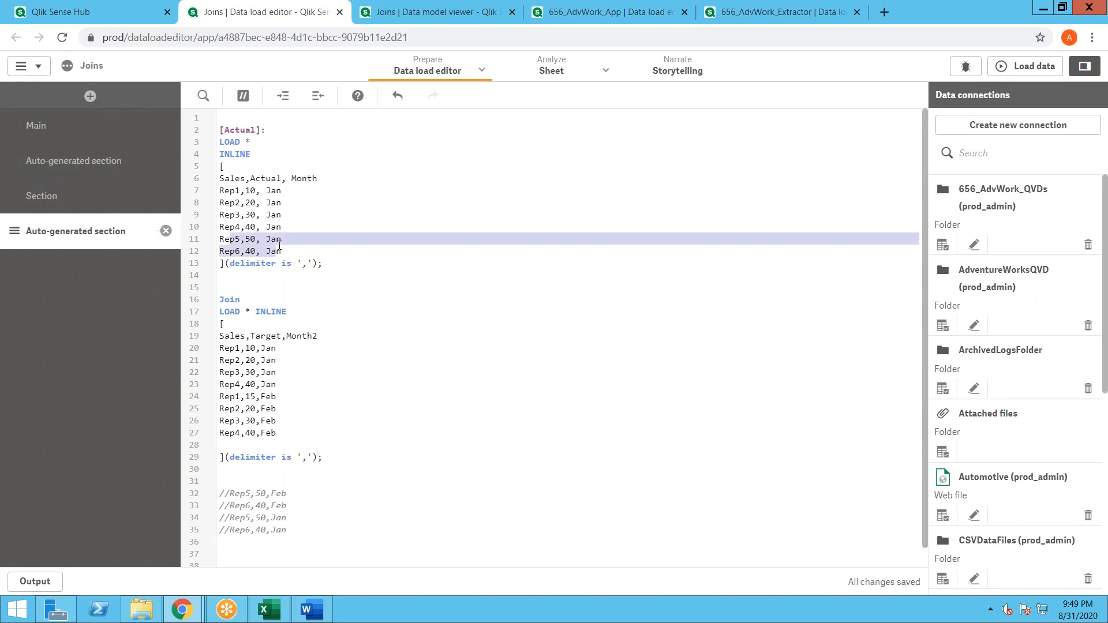
left_click_drag(219, 311, 395, 408)
left_click(1025, 66)
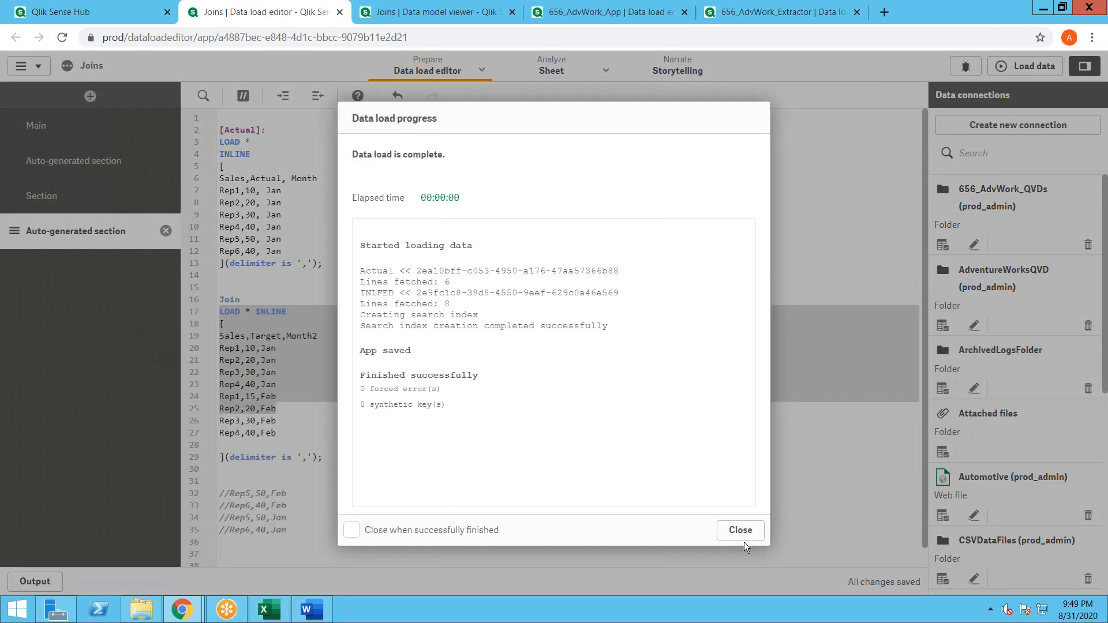
left_click(741, 531)
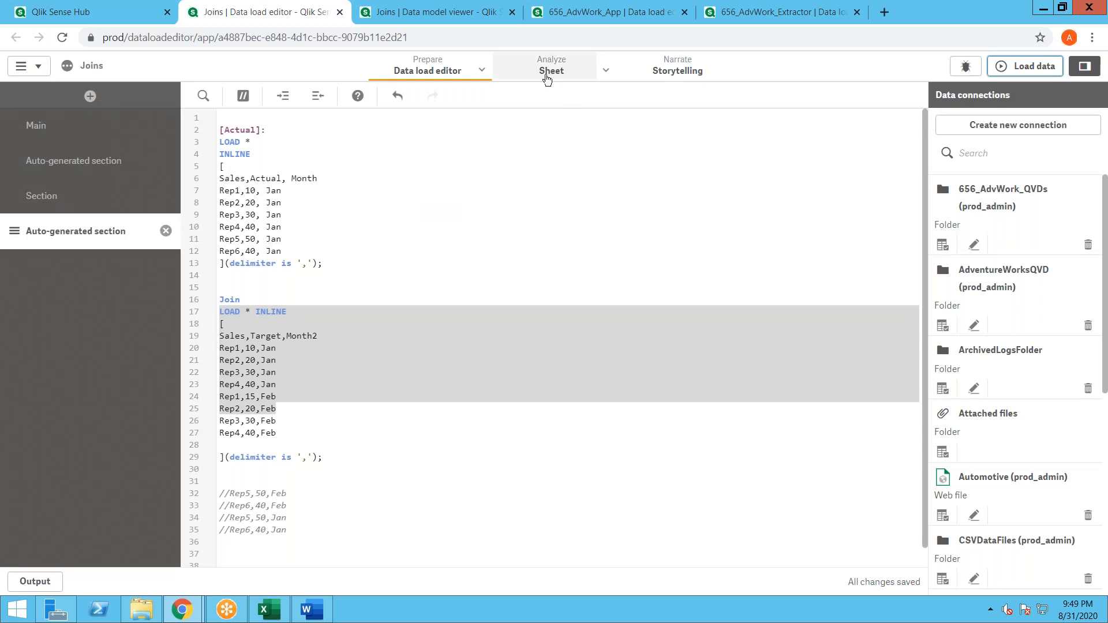
left_click(407, 20)
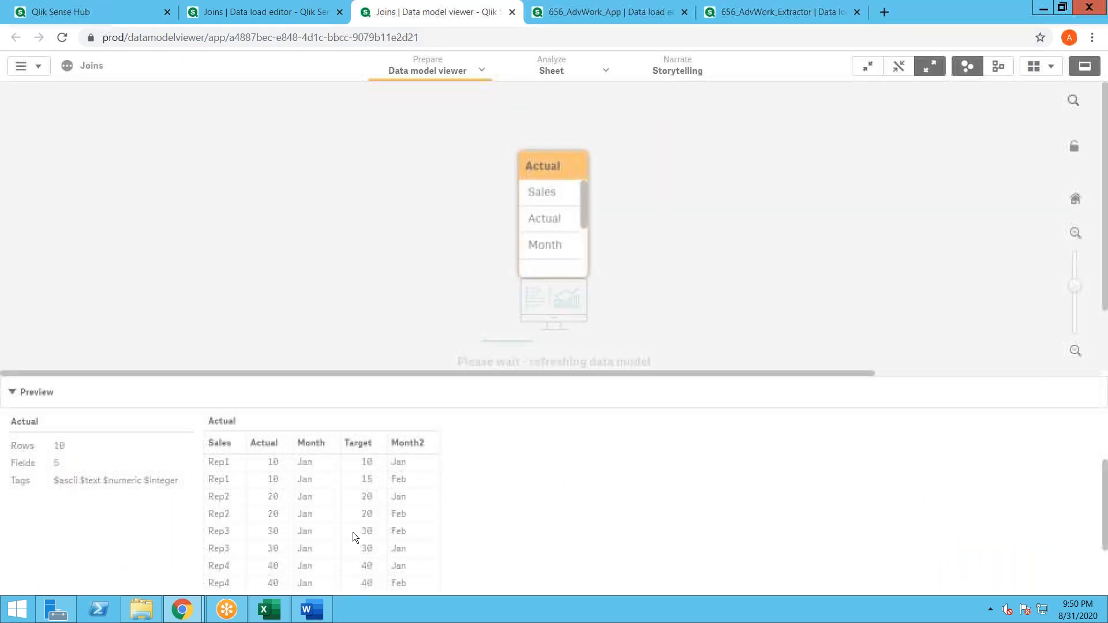
scroll(353, 536, "down", 1)
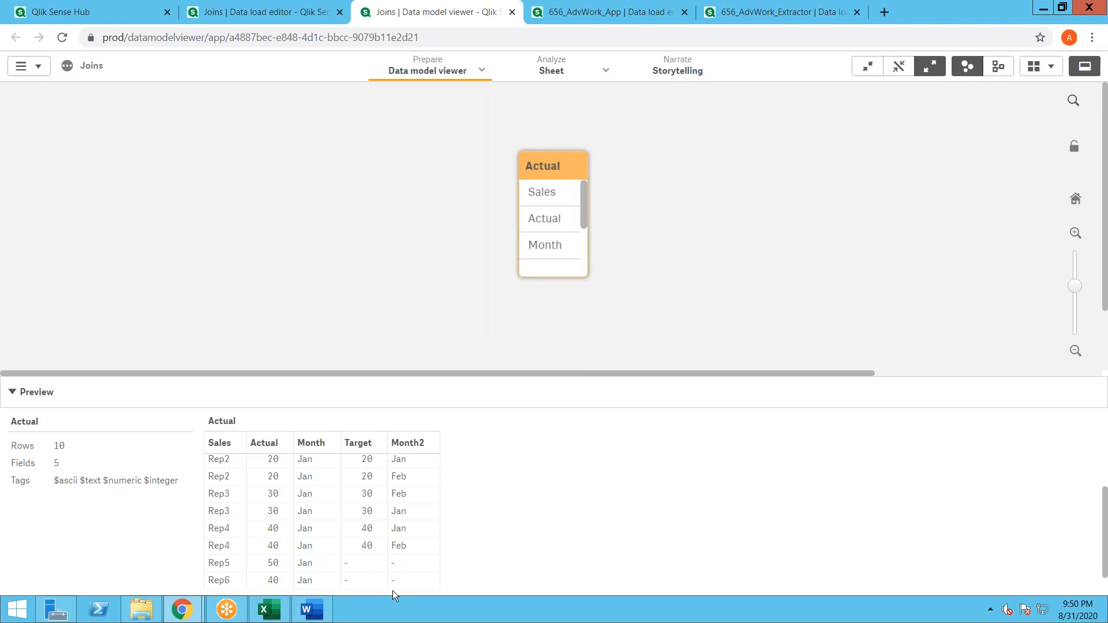
Step: In the data load editor, move the row Rep4,40, Jan out of the Actual inline table and comment it out above the Join
left_click(245, 22)
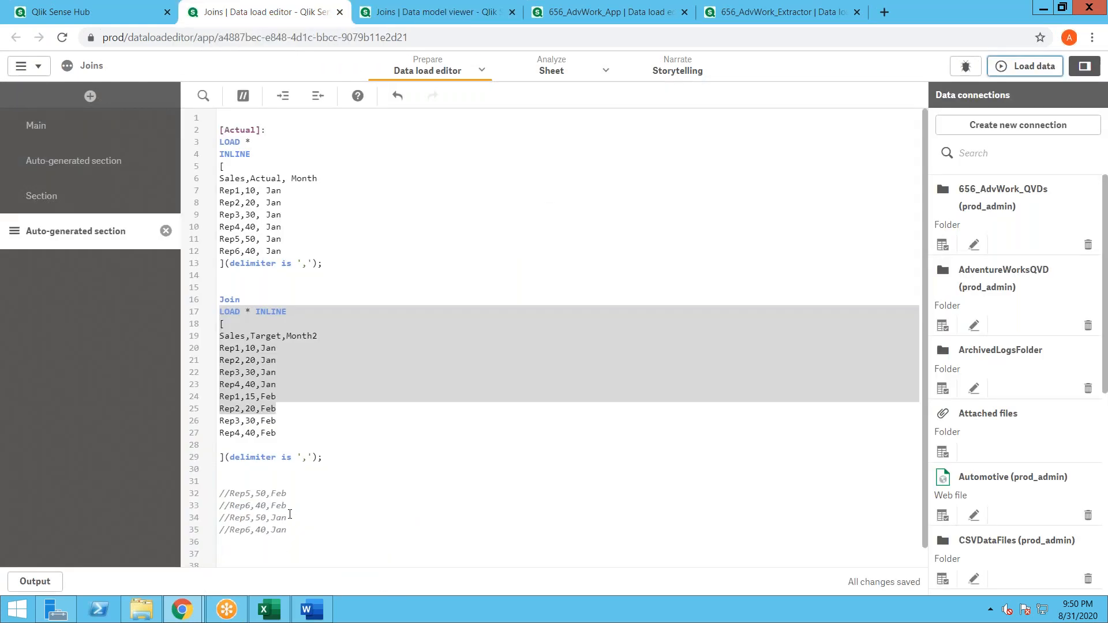
left_click_drag(289, 505, 212, 497)
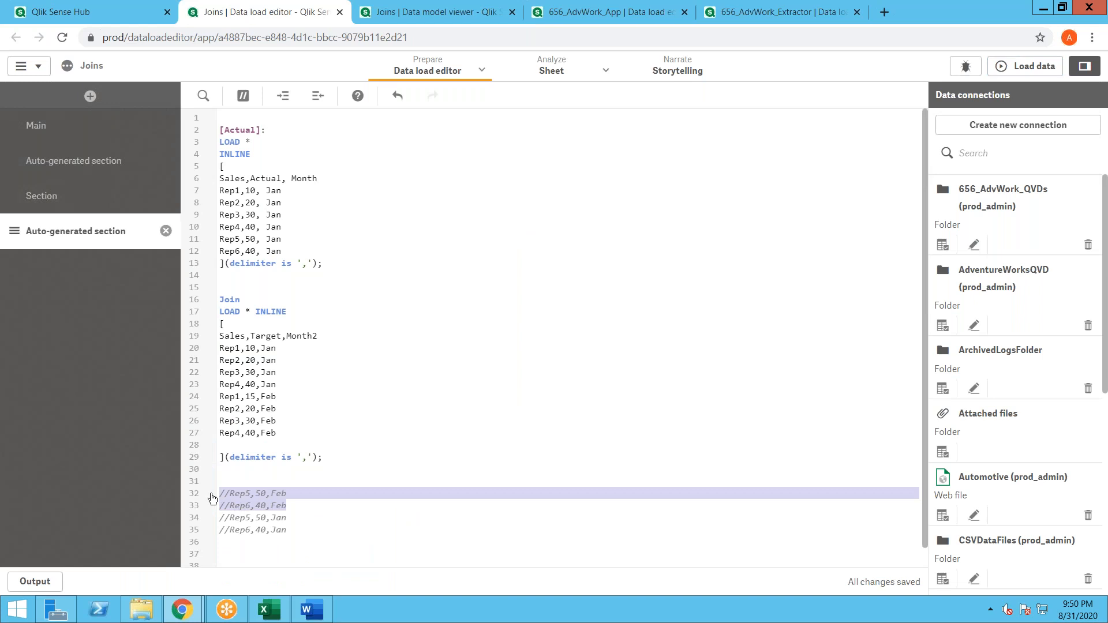
left_click_drag(287, 529, 227, 522)
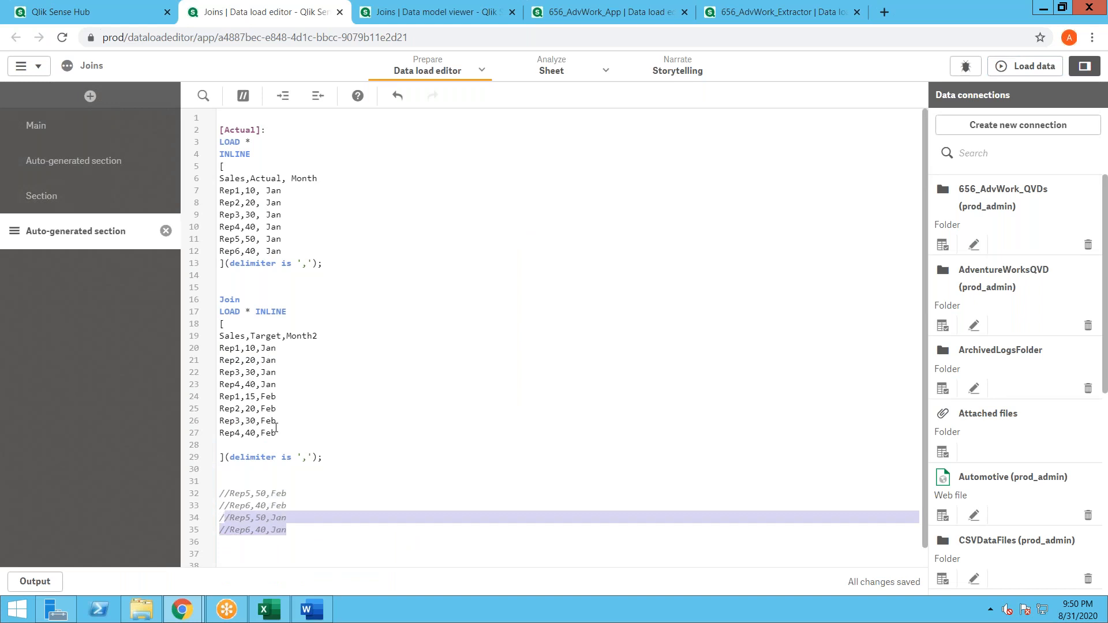
left_click(296, 449)
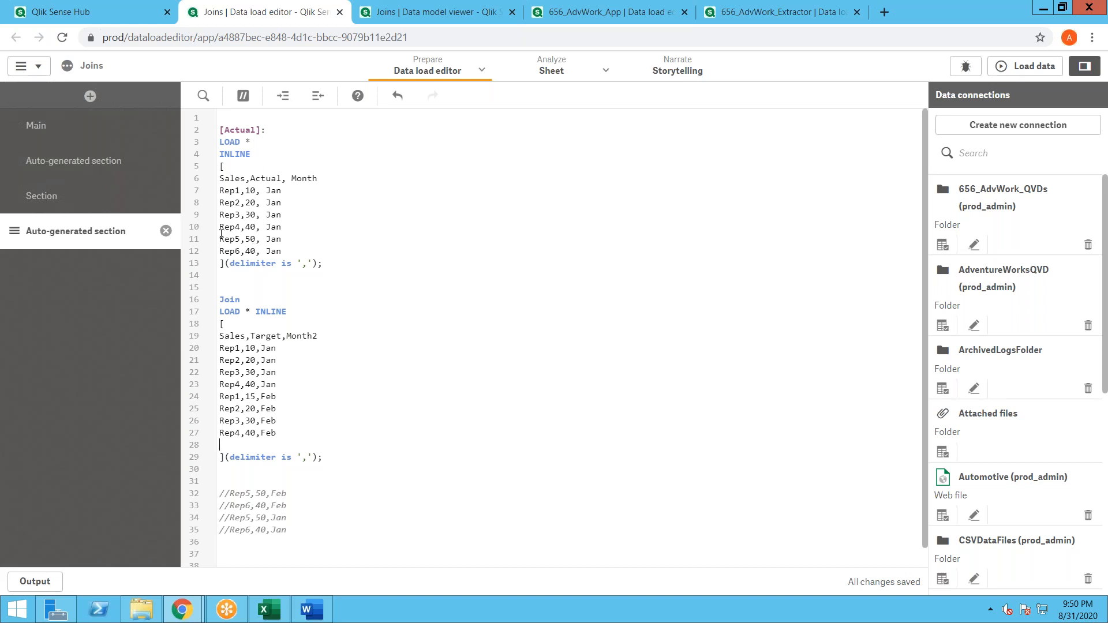
left_click_drag(220, 227, 290, 227)
key("ctrl+c")
key("Delete")
left_click(246, 281)
key("ctrl+v")
key("ctrl+k")
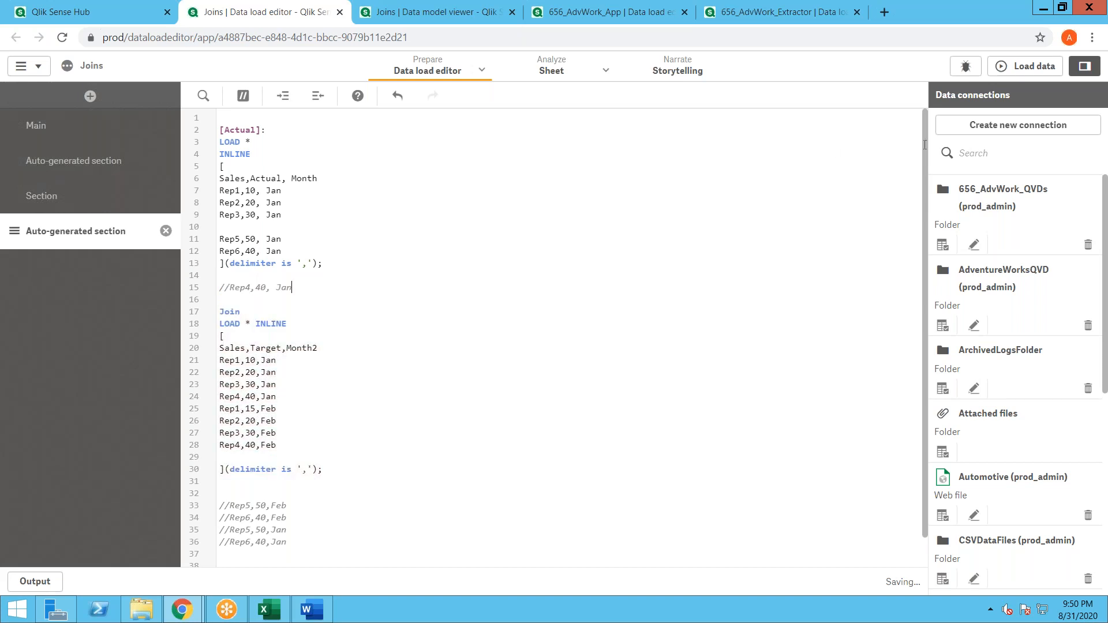
Step: Reload the data without Rep4 in the Actual inline table, and examine the joined rows in the Data model viewer
left_click(1033, 66)
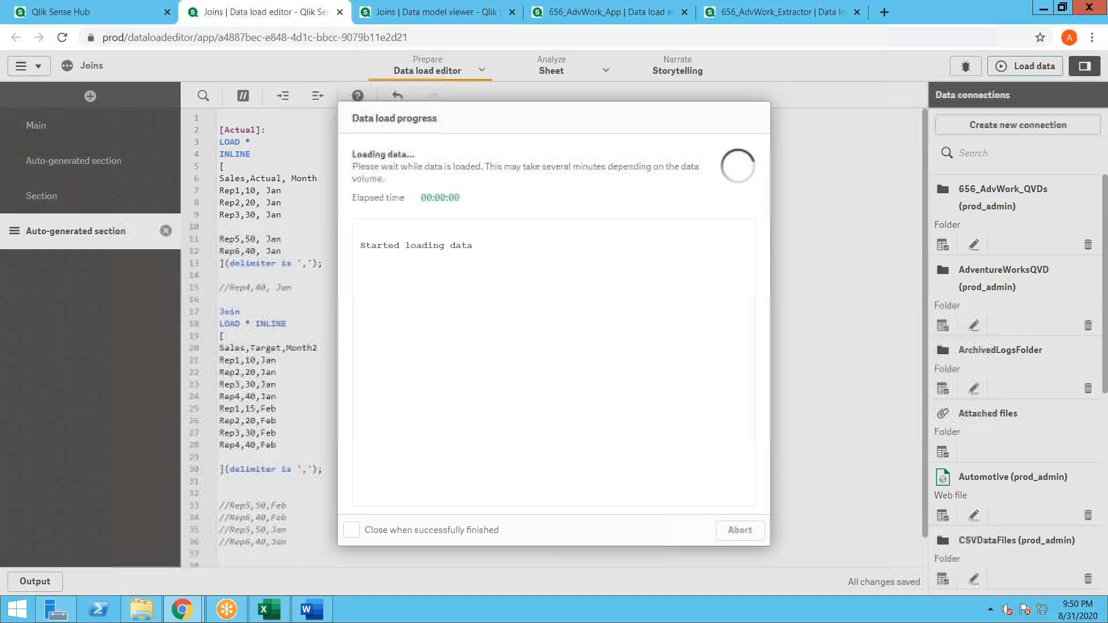
left_click(739, 531)
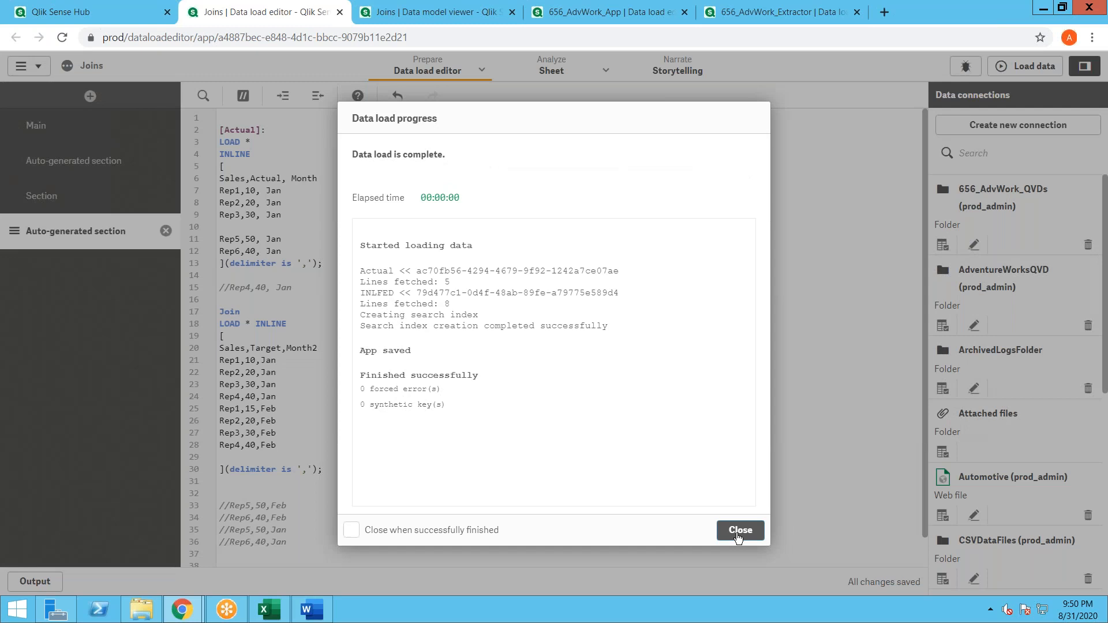
left_click(403, 13)
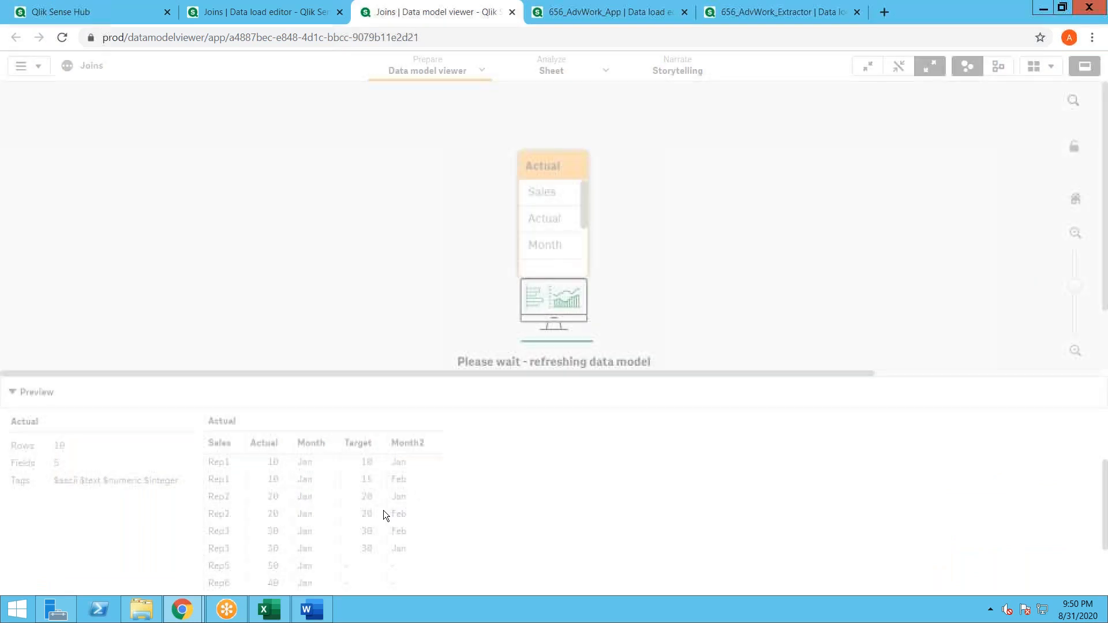
scroll(383, 510, "down", 1)
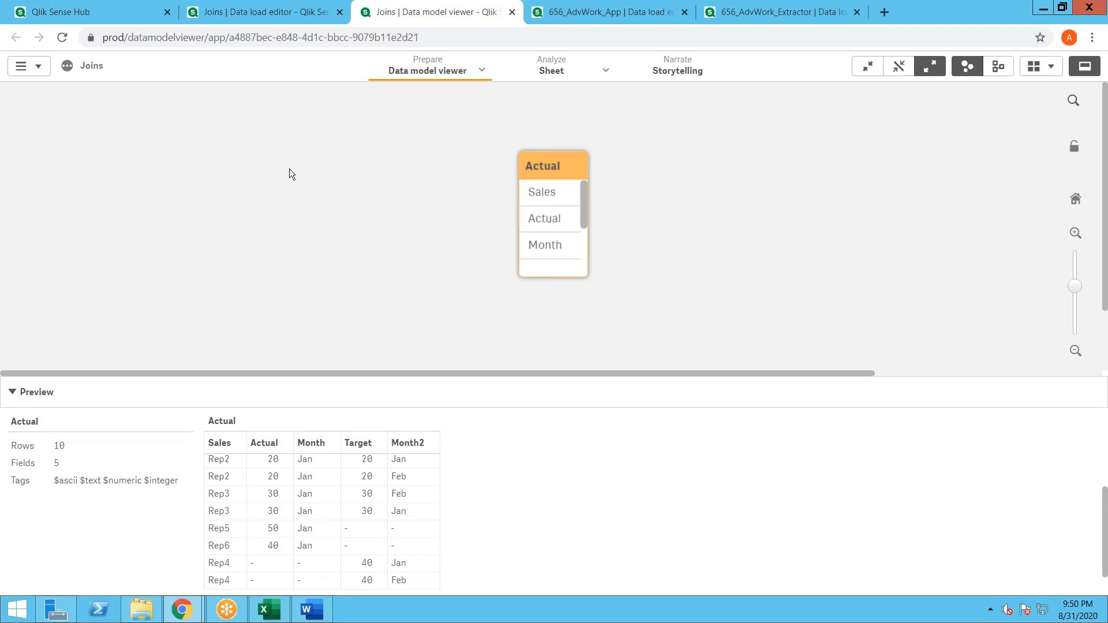
Step: Return to the data load editor and remove the blank line between the Rep3 and Rep5 rows of the Actual inline table
left_click(257, 15)
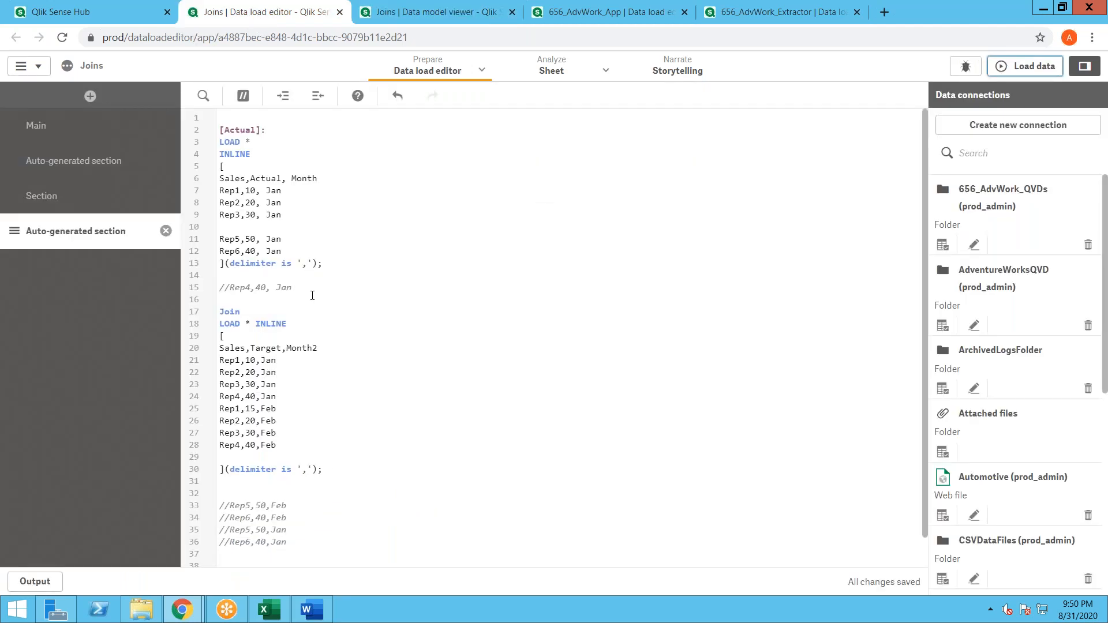
left_click_drag(292, 288, 233, 291)
left_click(228, 231)
key("BackSpace")
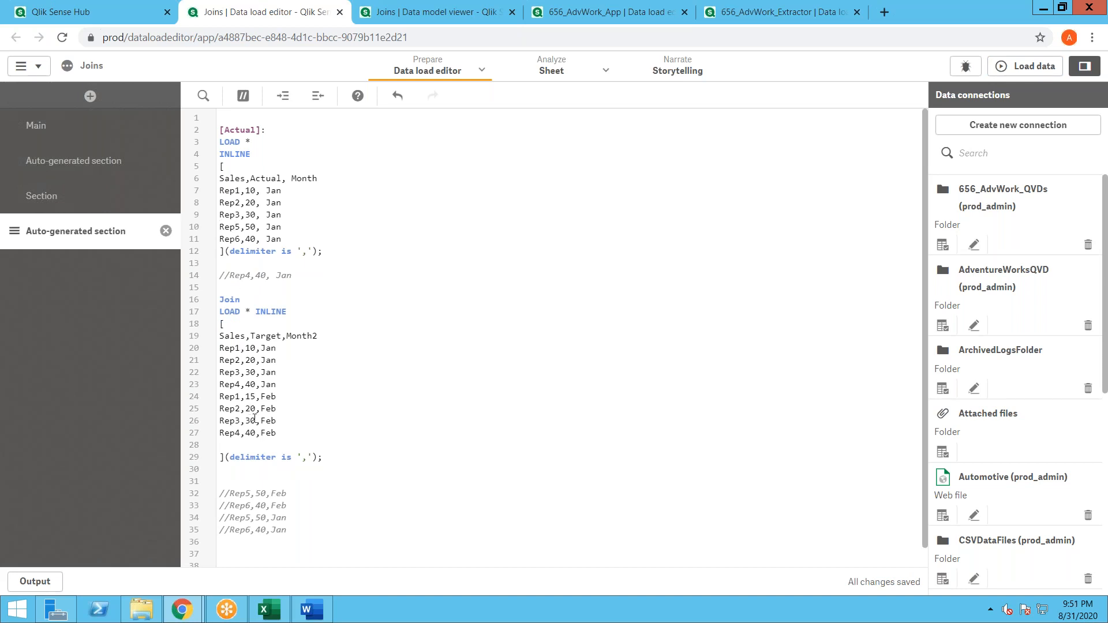
Step: Change the Join prefix to Inner Join, reload the data, and examine the joined rows in the Data model viewer
left_click(218, 299)
type("Inner")
left_click(1033, 67)
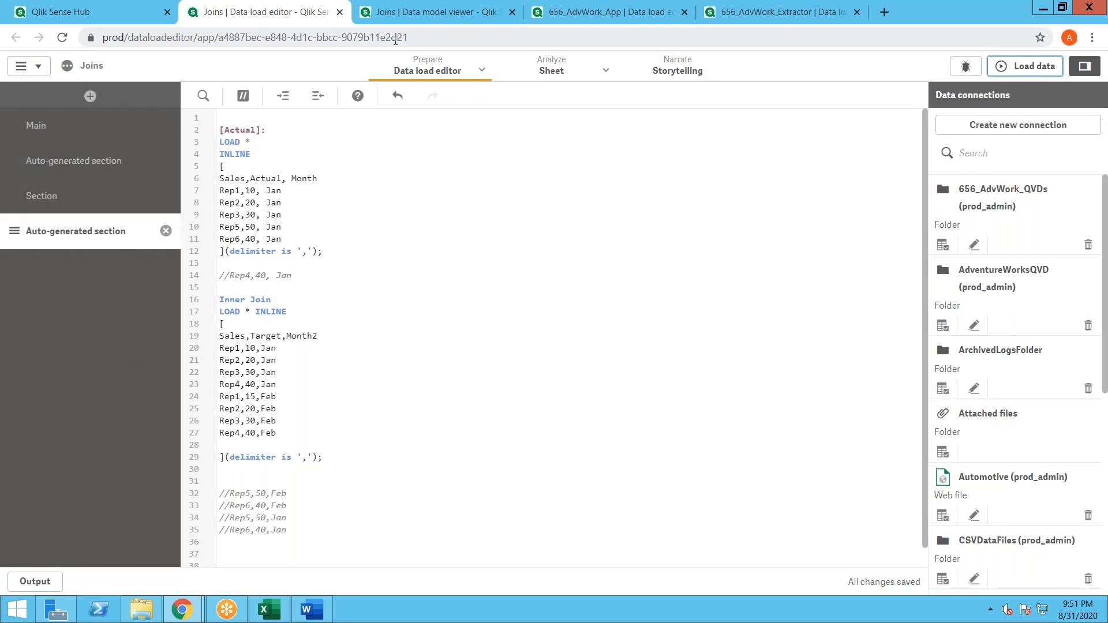
left_click(398, 21)
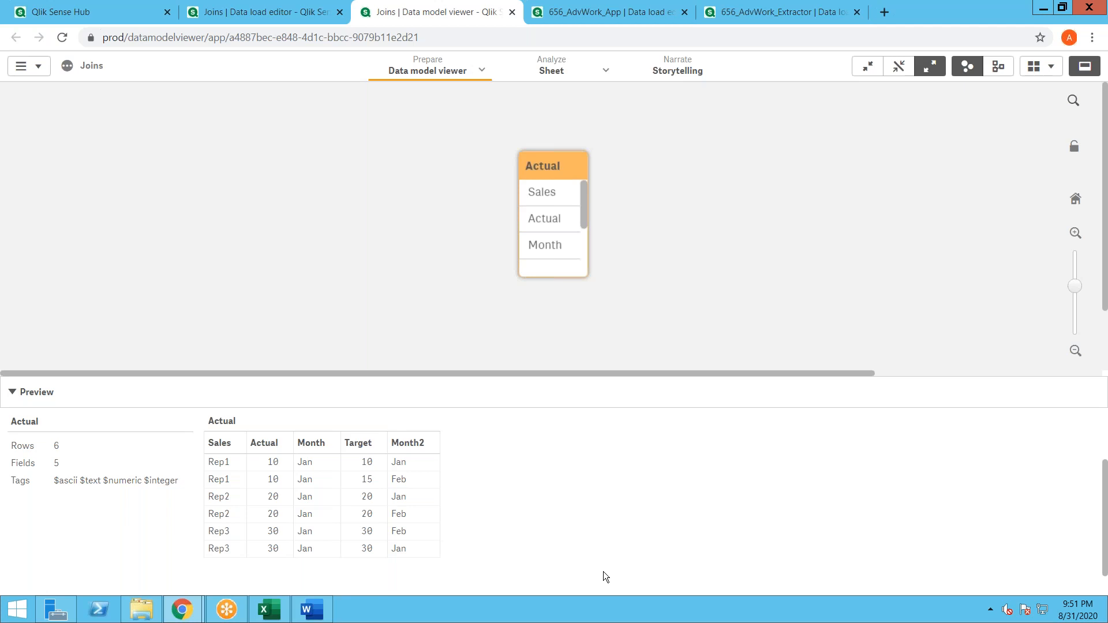
Step: Return to the data load editor, rename the Sales field of the second inline table to Sales2, and reload the data
left_click(271, 12)
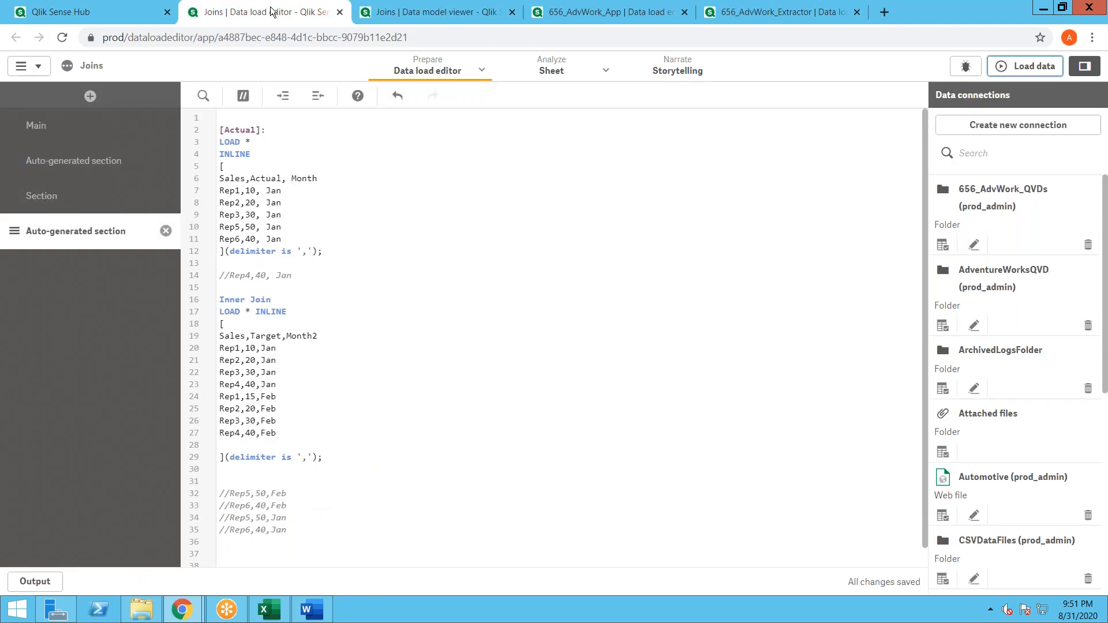
double_click(231, 336)
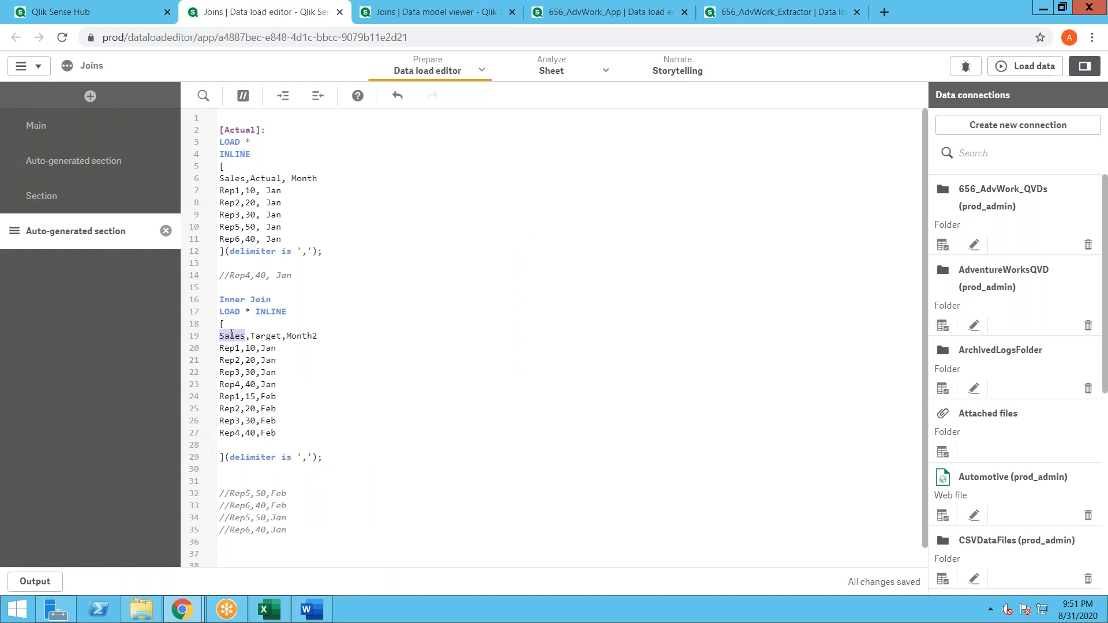
key("Right")
type("2")
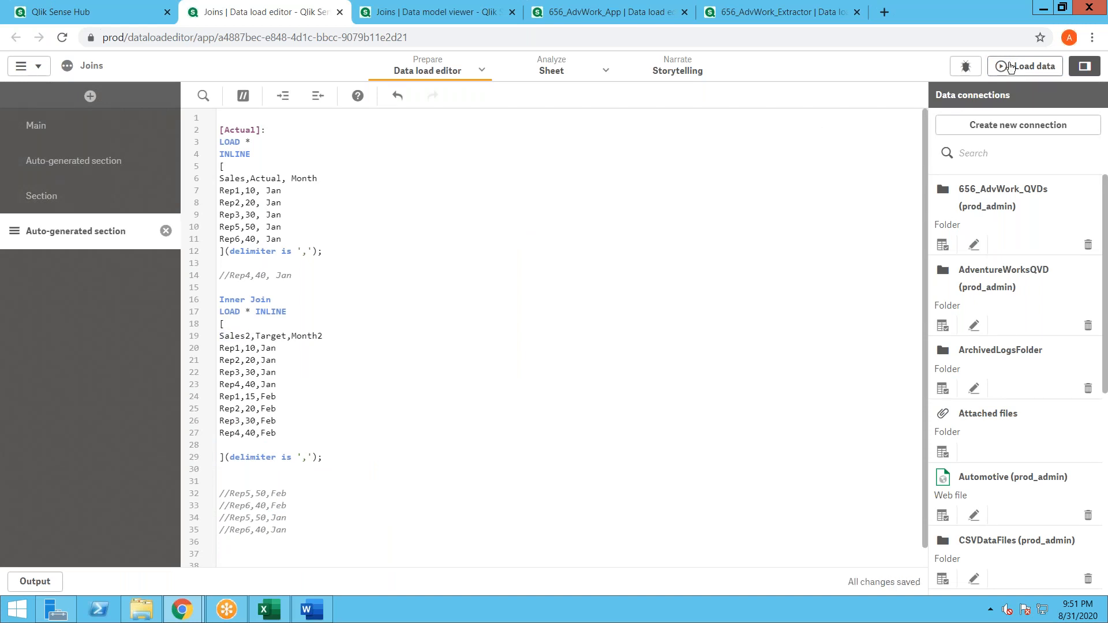
left_click(1024, 66)
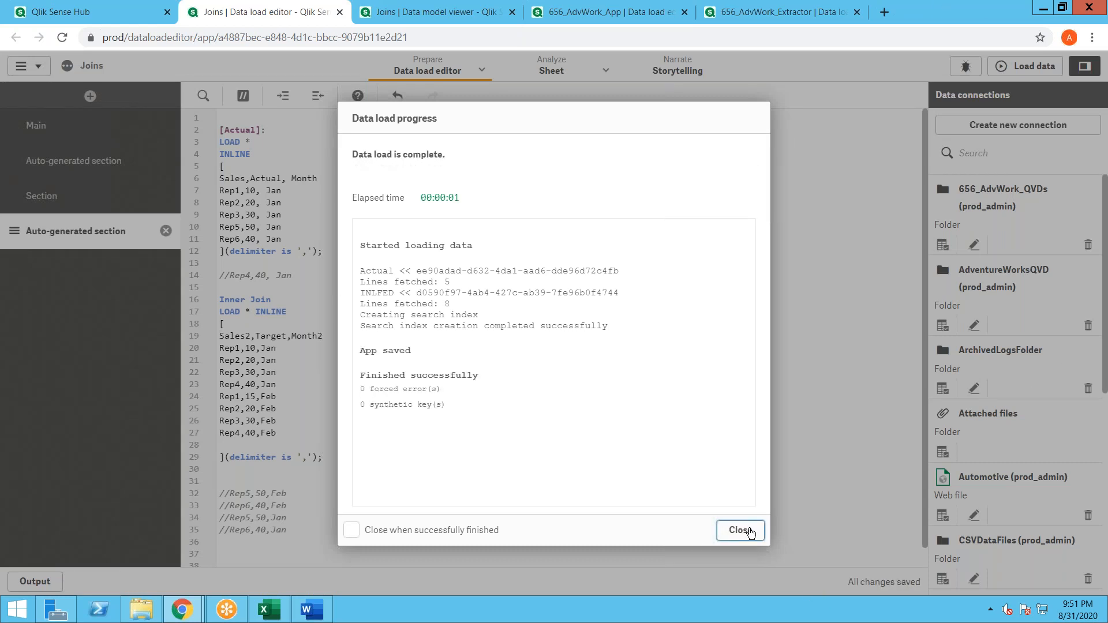
left_click(749, 531)
Step: Examine the row combinations of the Actual table in the Data model viewer preview, from first to last row
left_click(406, 18)
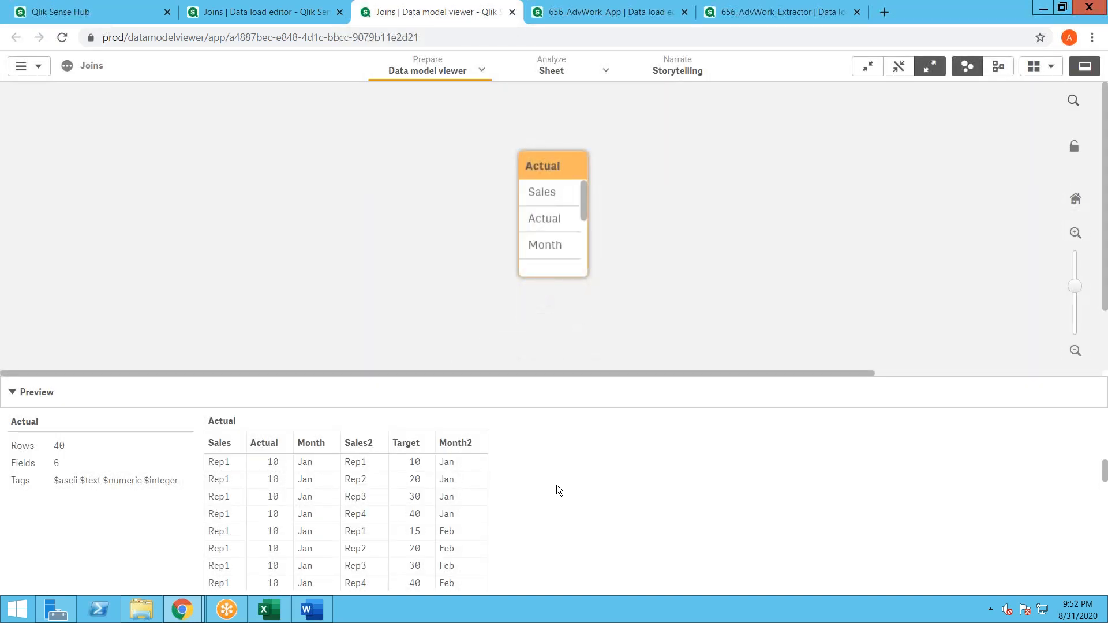
scroll(385, 525, "down", 5)
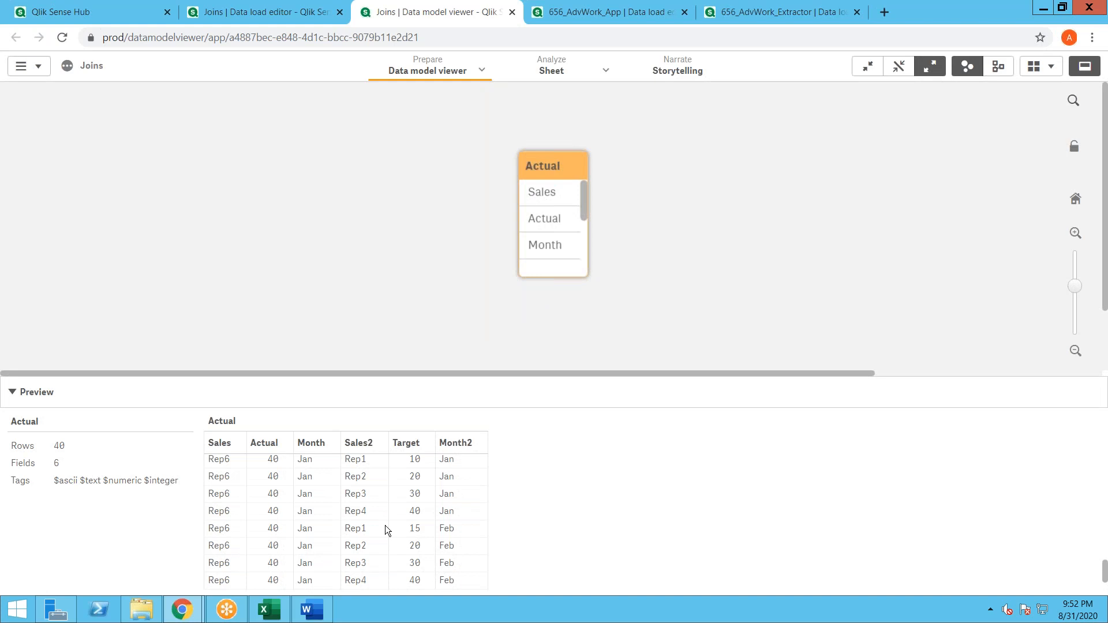
scroll(386, 525, "up", 5)
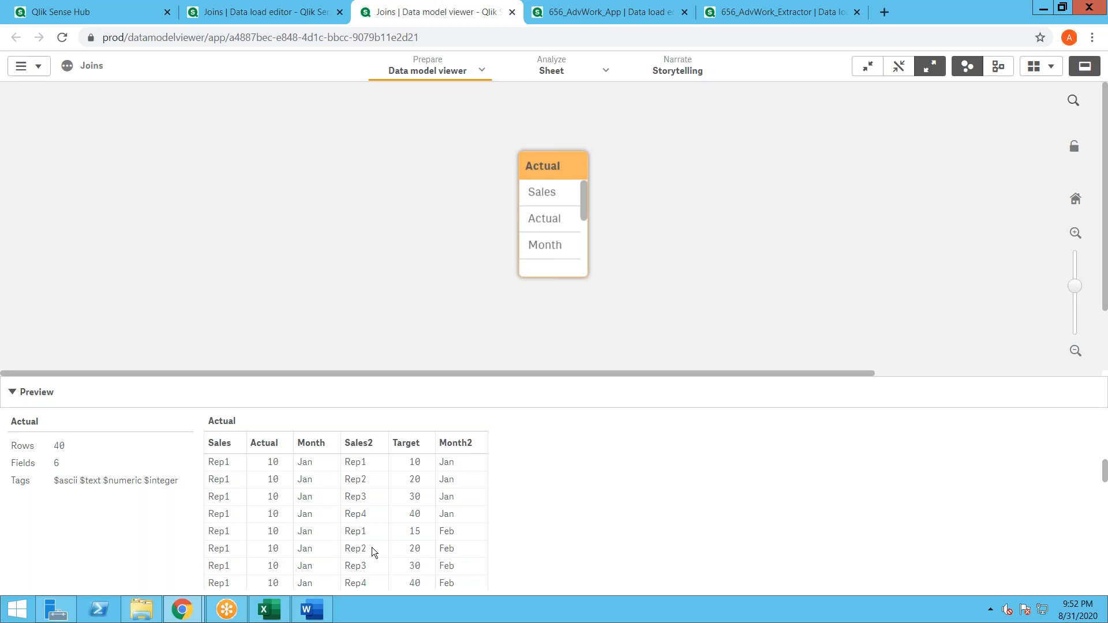
Step: Switch to Excel and compare the SQL criterion Table.field = table.field with the Associative Engine entry for Qlik
left_click(269, 609)
left_click_drag(692, 249, 746, 248)
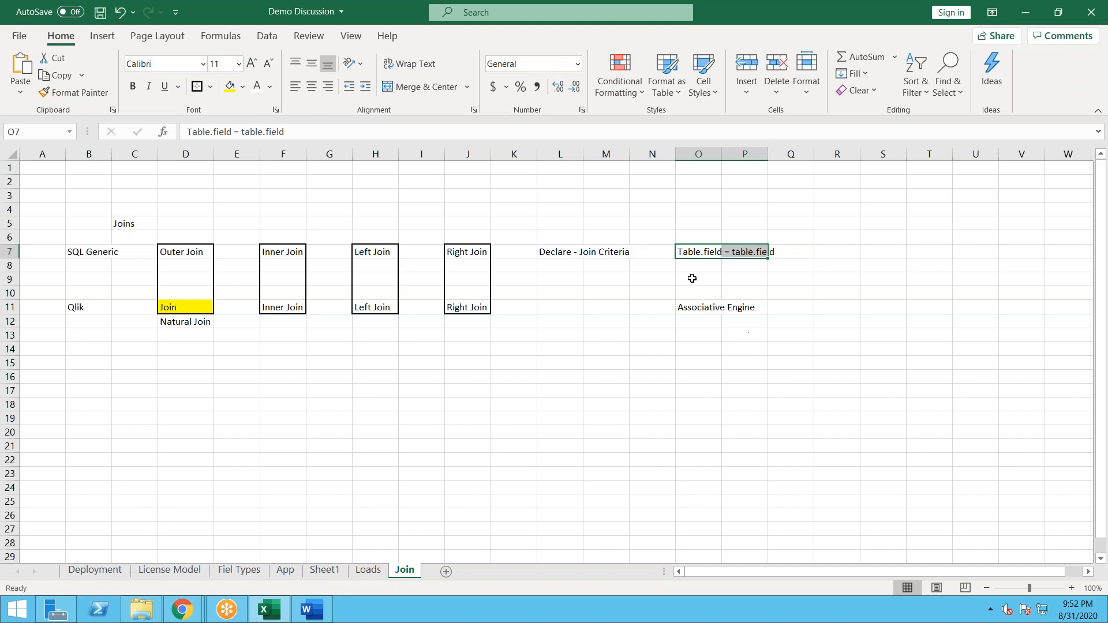
left_click(692, 300)
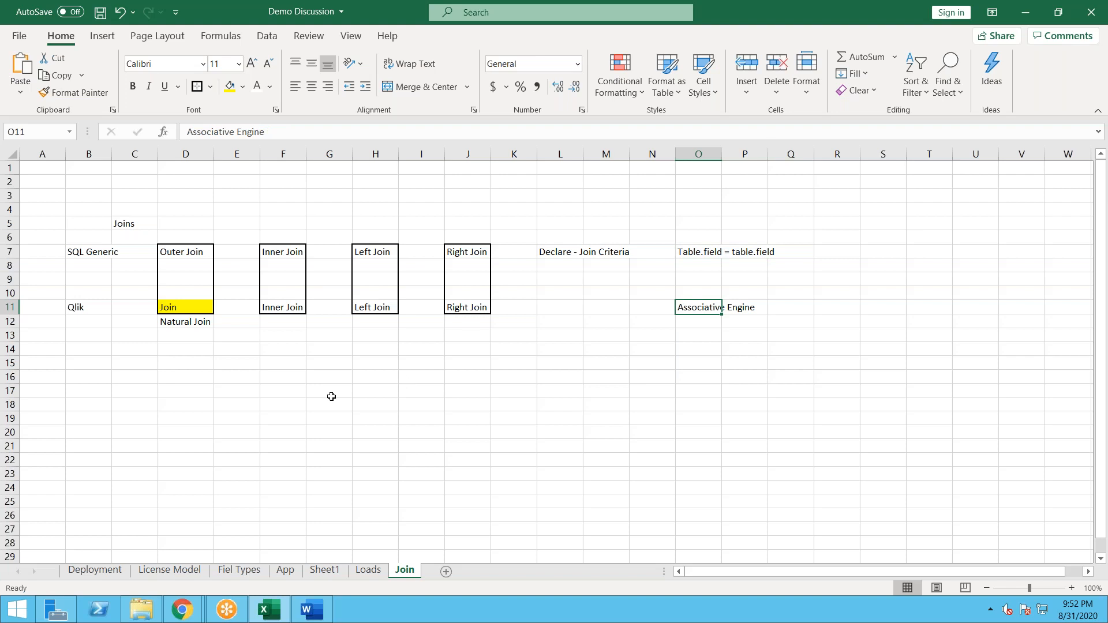
Step: Return to the Qlik Sense data load editor and compare the field header lines of the two inline tables
key("alt+Tab")
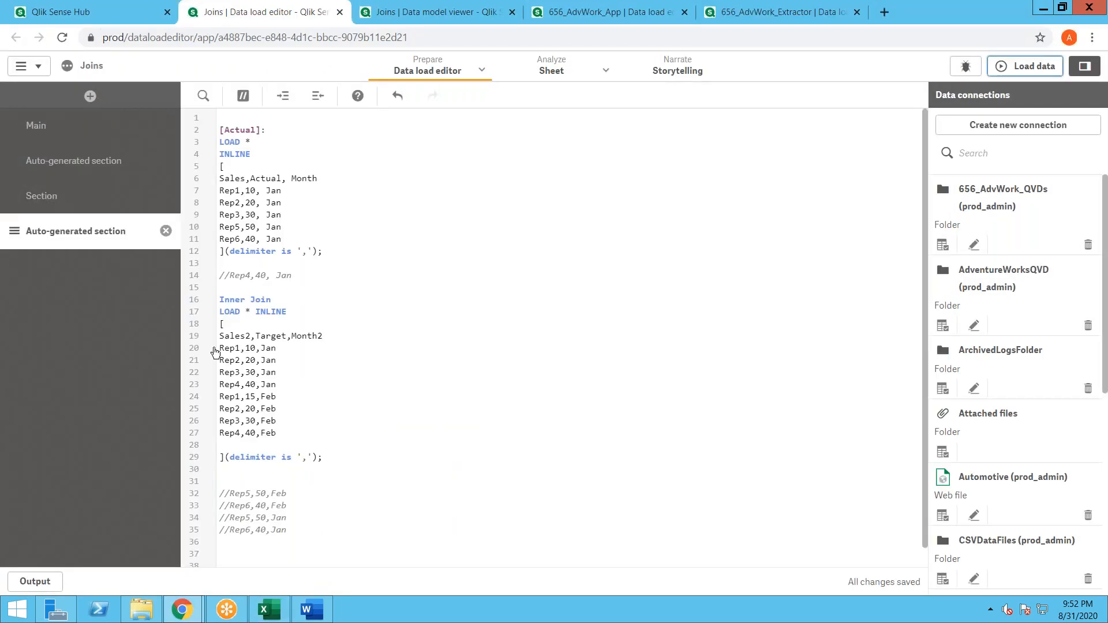
double_click(224, 334)
left_click(246, 383)
left_click_drag(230, 176, 351, 165)
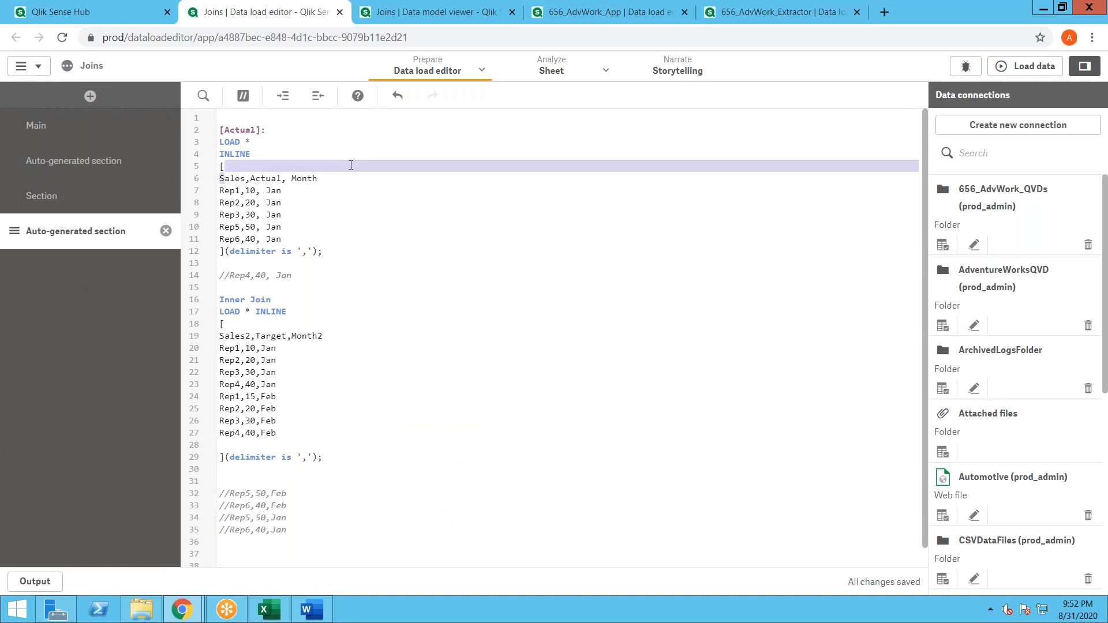
left_click_drag(223, 336, 320, 343)
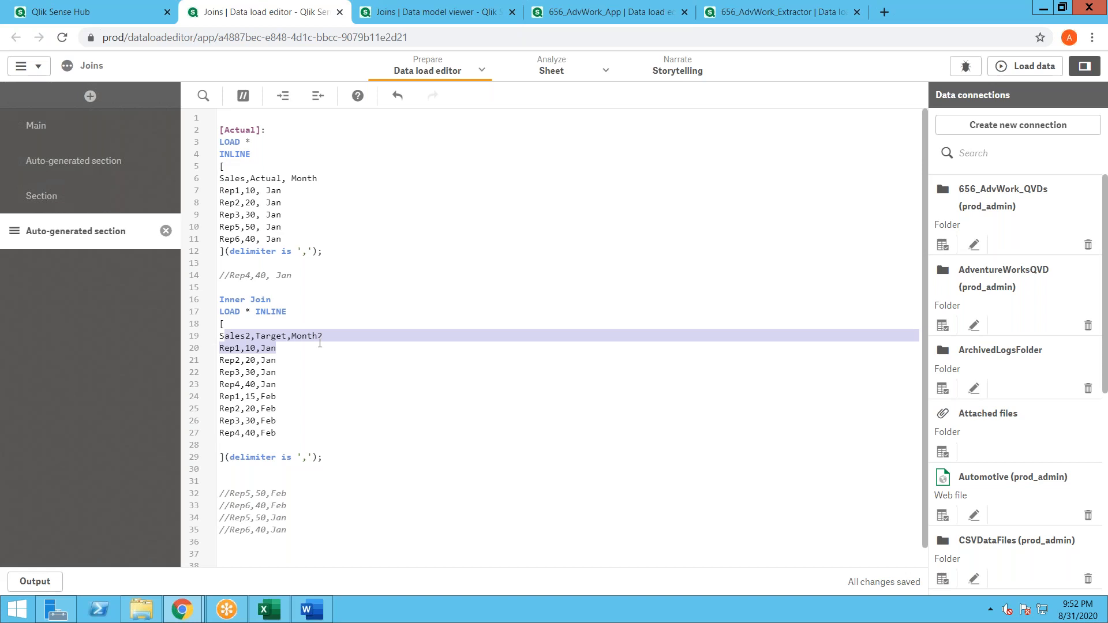
Step: Switch to Excel and review the SQL Generic row from its join types through to the join criteria
key("alt+Tab")
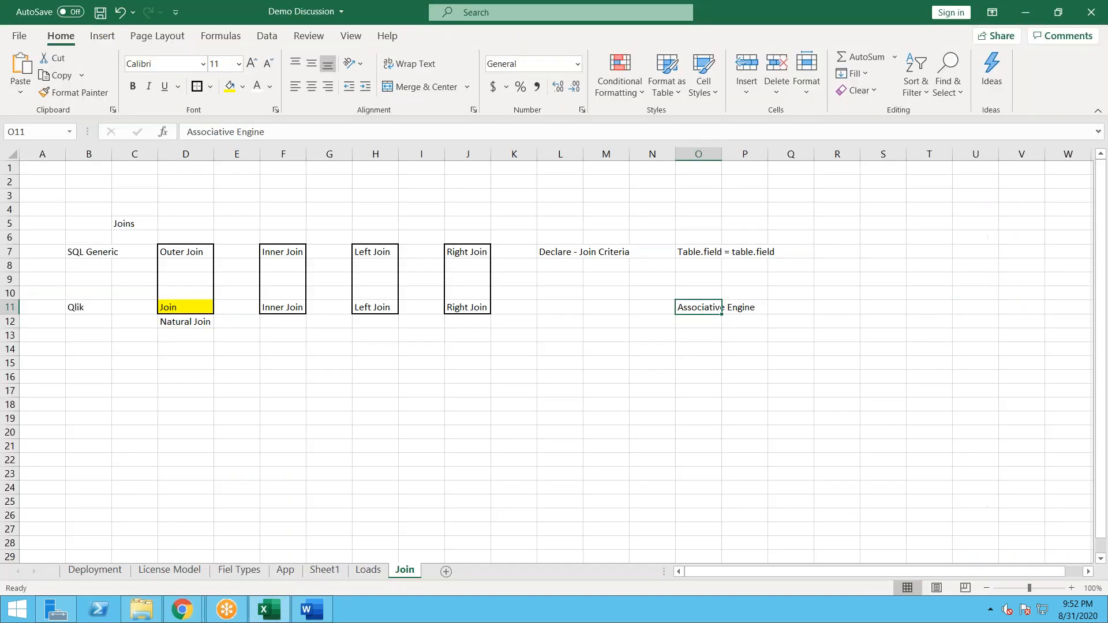
left_click_drag(692, 252, 781, 252)
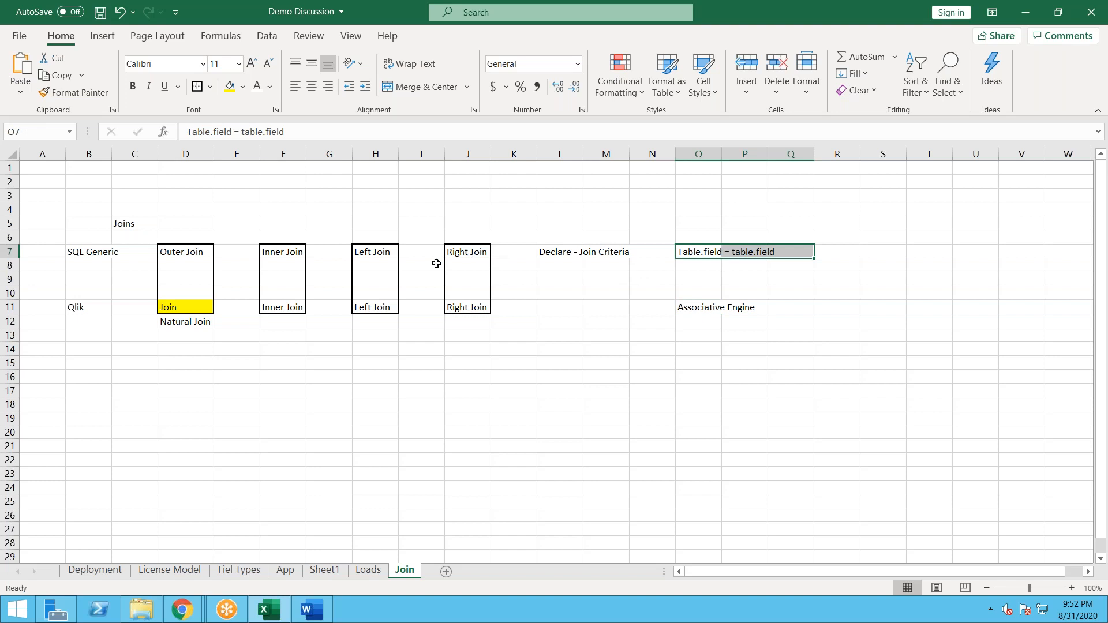
left_click_drag(92, 252, 769, 252)
Step: Return to the Qlik Sense script and compare the Rep1 and Rep2 rows of Actual with all rows of the second inline table
key("alt+Tab")
left_click(307, 278)
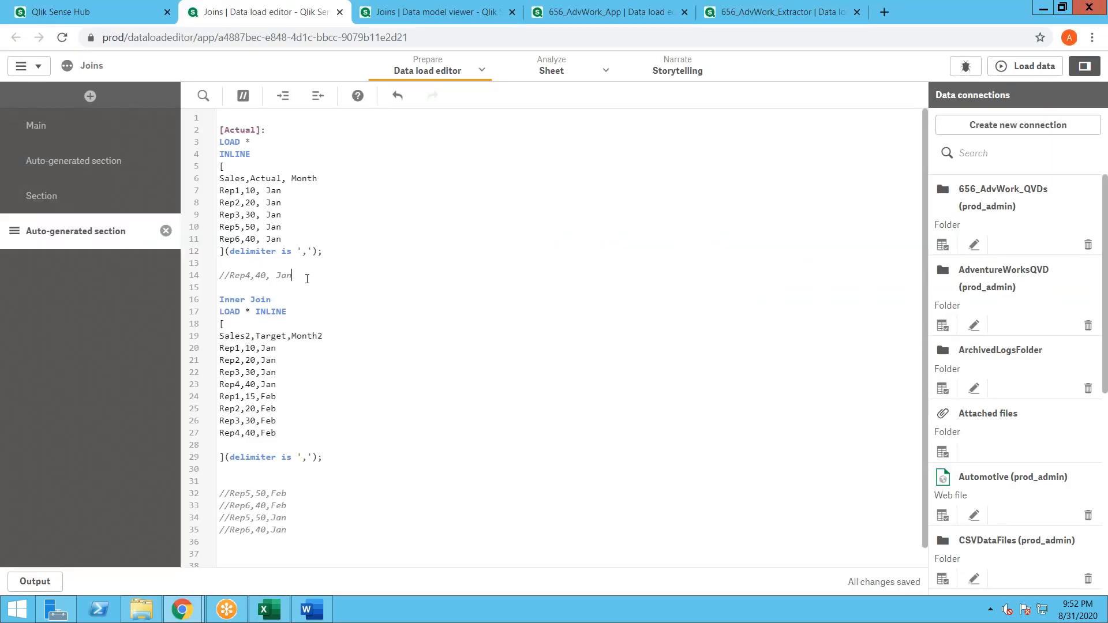
left_click_drag(291, 433, 220, 335)
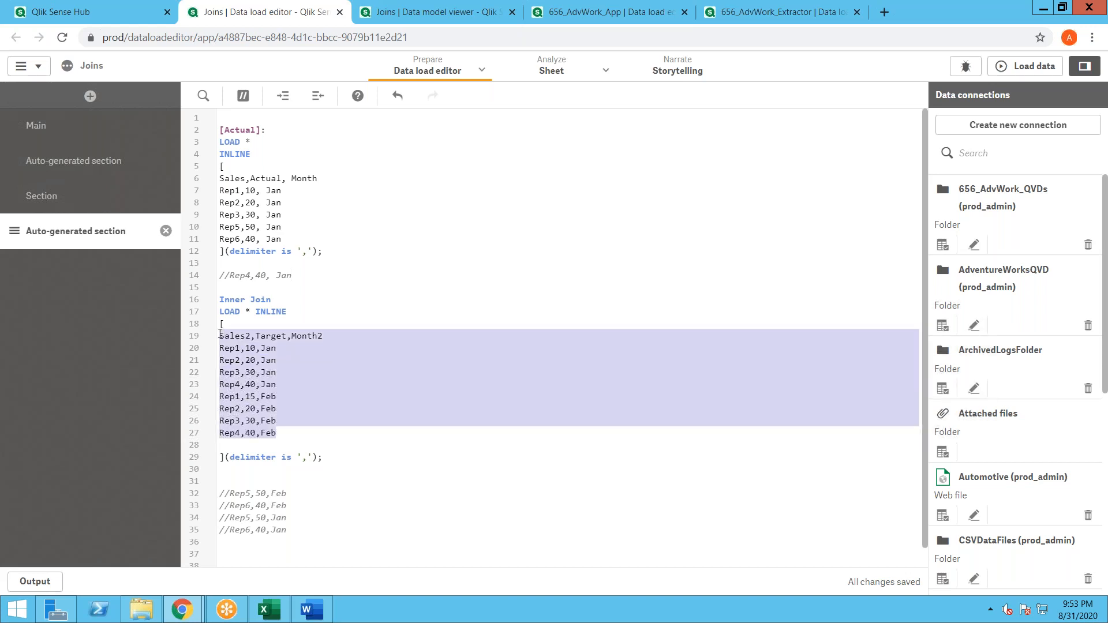
left_click(220, 190)
left_click_drag(219, 191, 286, 191)
left_click_drag(220, 348, 290, 431)
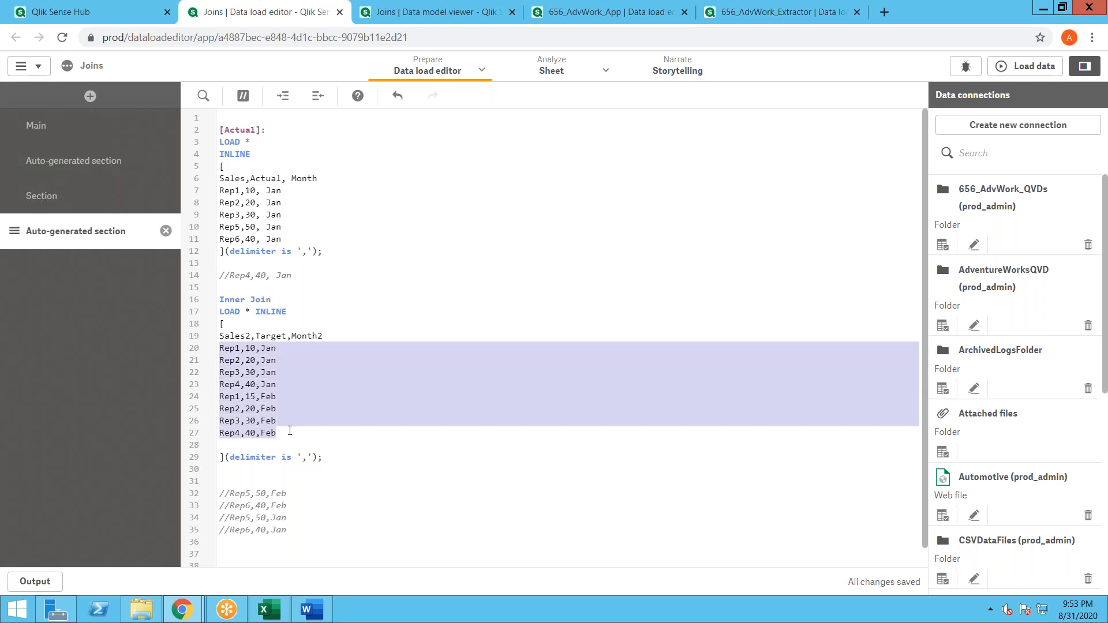
left_click_drag(224, 203, 282, 203)
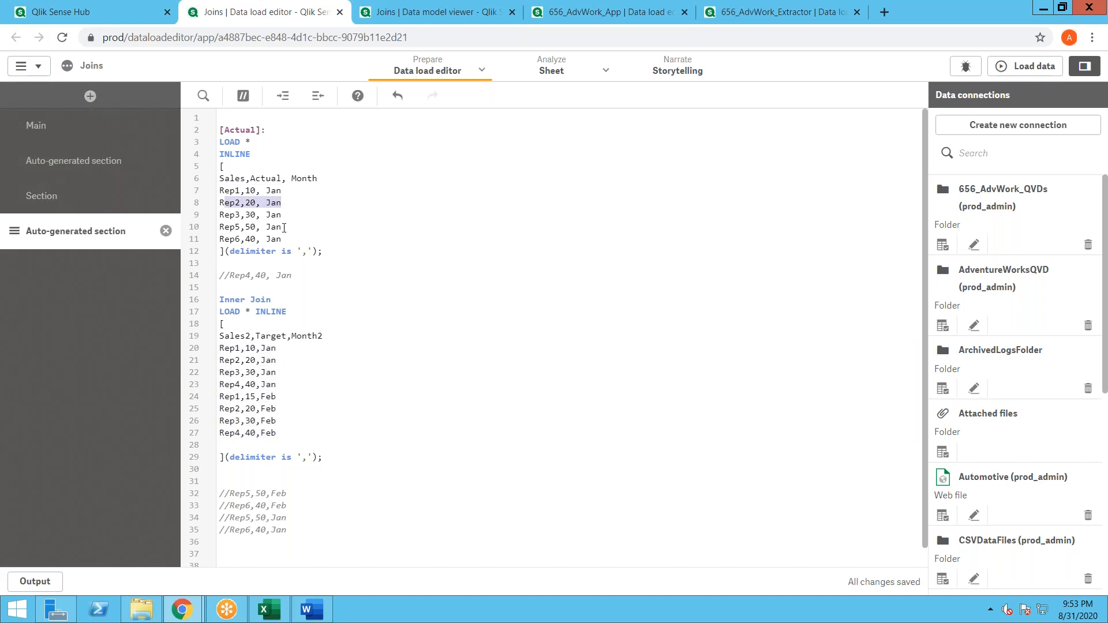
left_click_drag(229, 340, 299, 429)
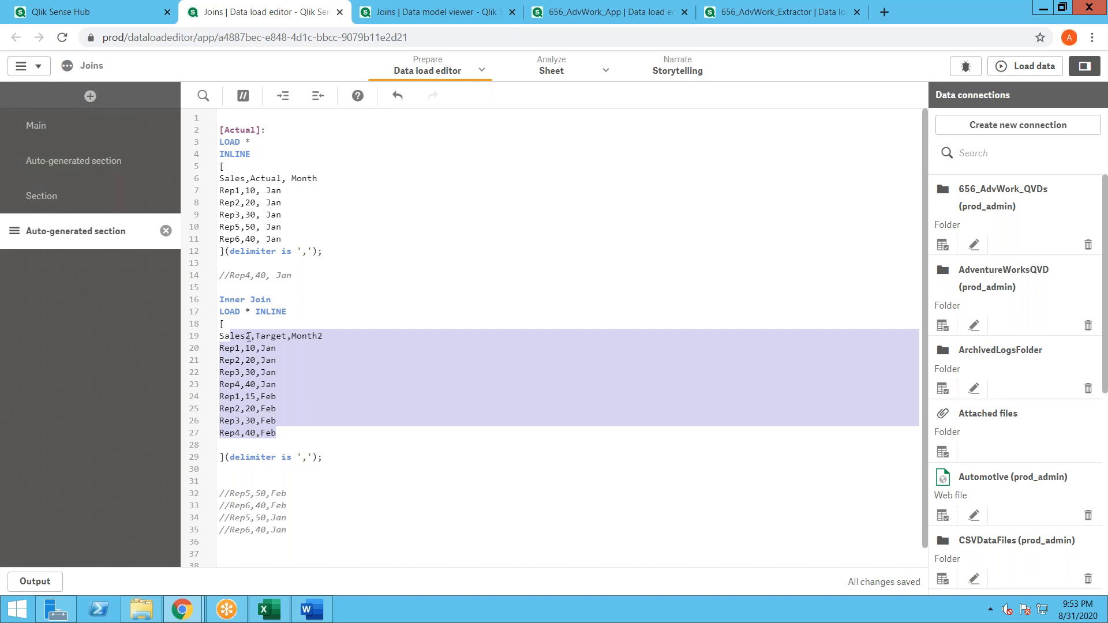
key("Left")
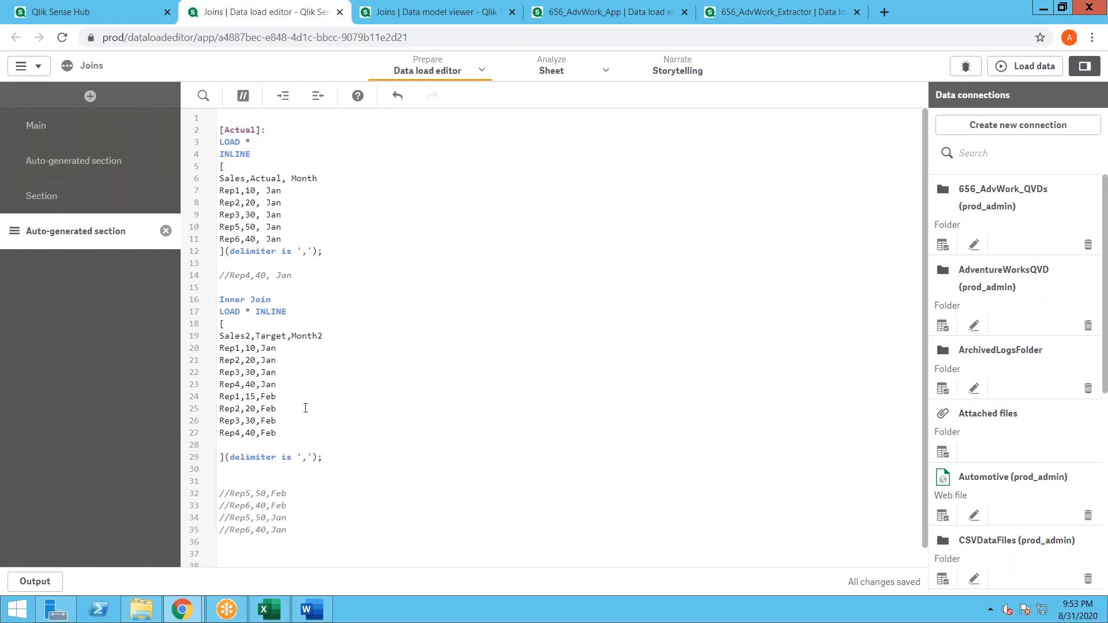
Step: Replace the Inner prefix with Left to make a Left Join, and reload the data
double_click(233, 297)
type("Left")
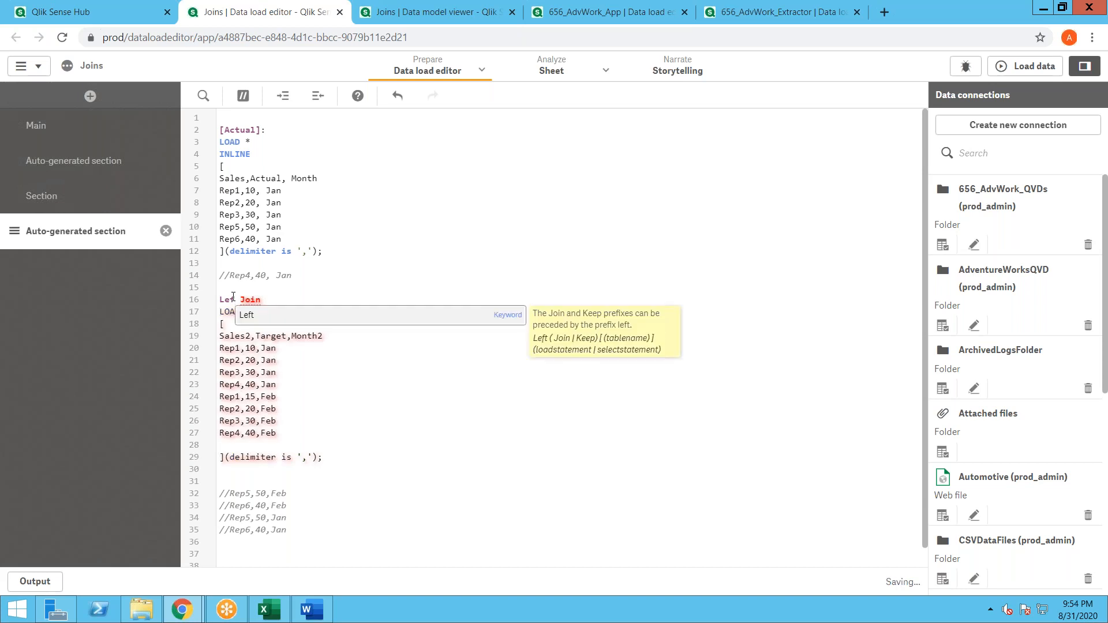
key("Escape")
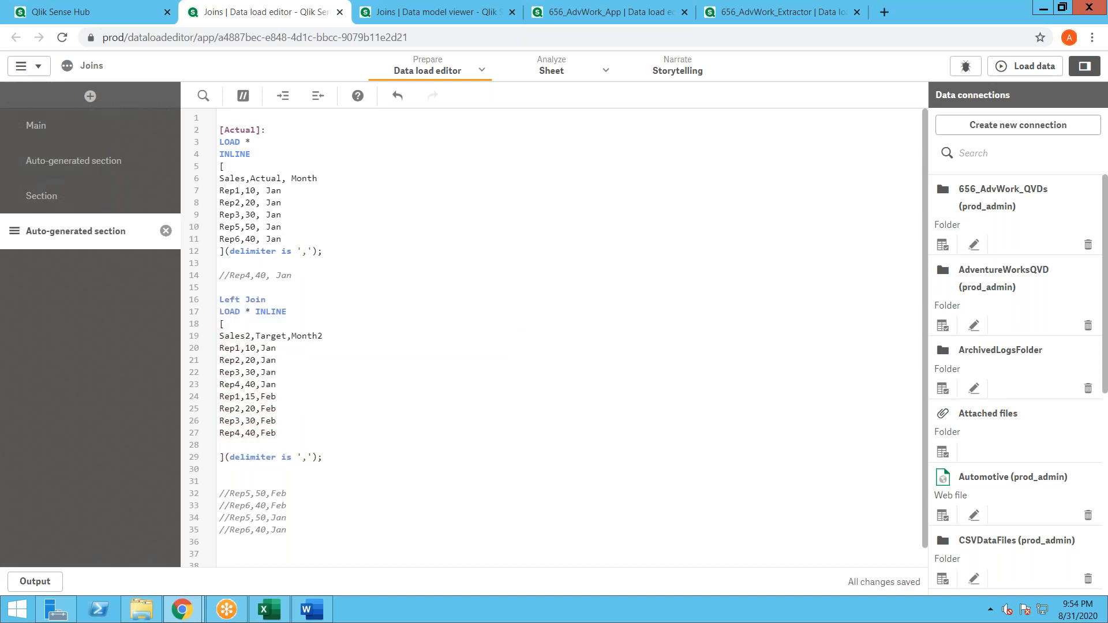
left_click(1024, 67)
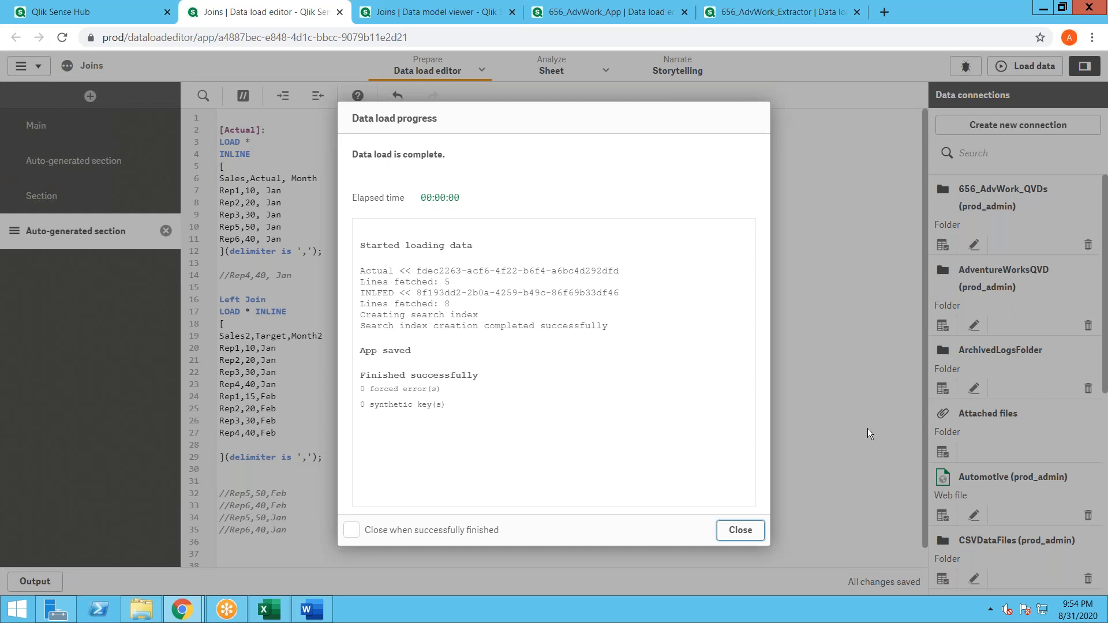
left_click(741, 530)
Step: Rename the Sales2 field of the second inline table to Sales and reload the data
left_click(251, 335)
key("BackSpace")
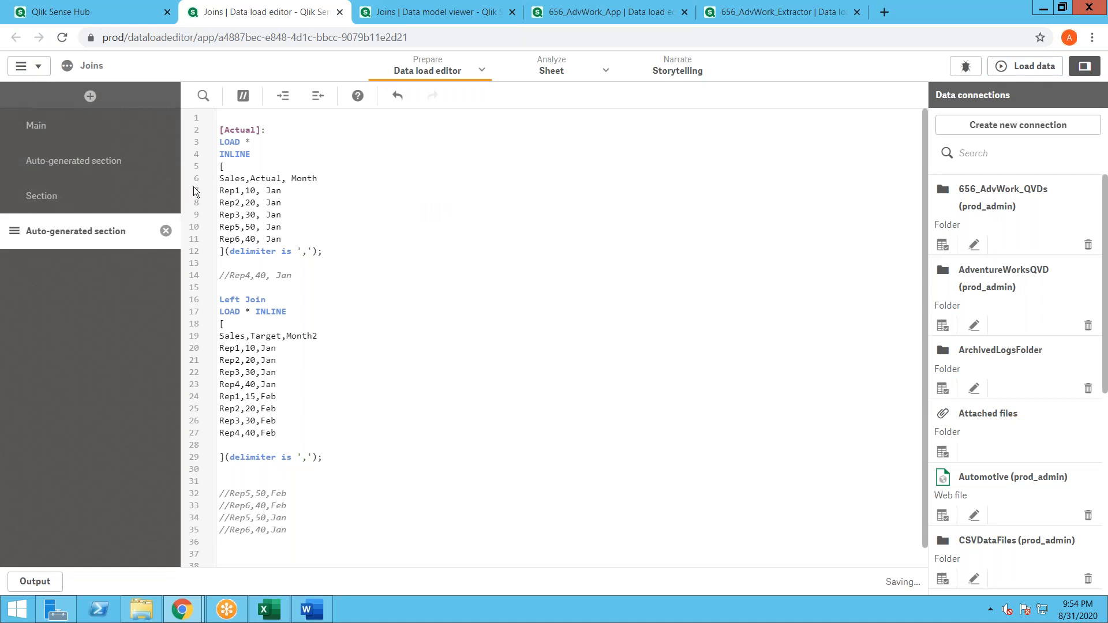
left_click(1024, 66)
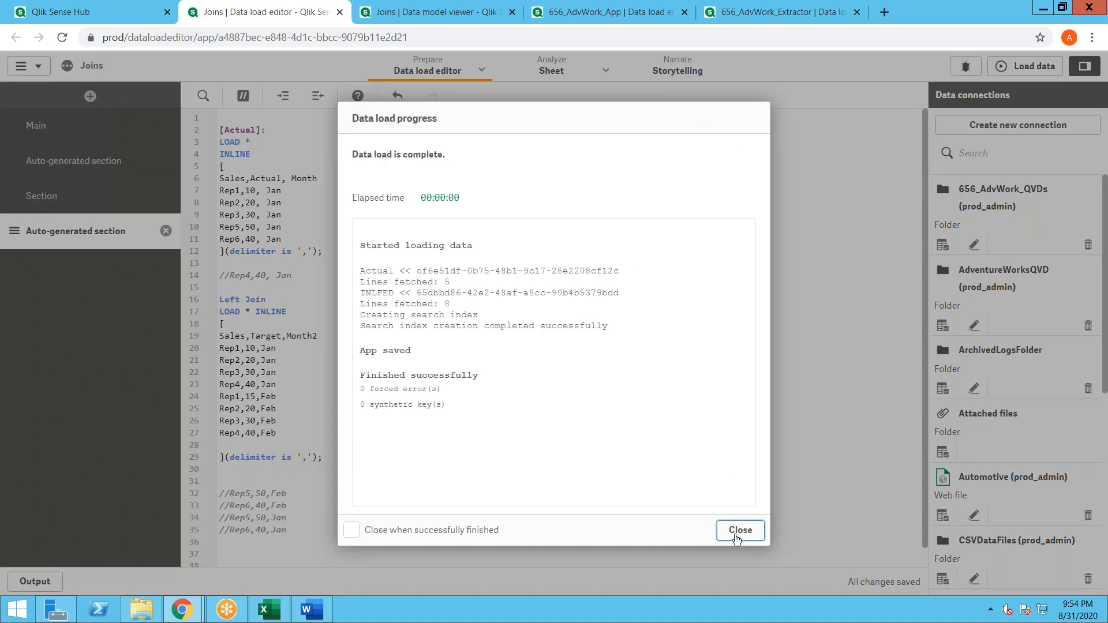
left_click(738, 530)
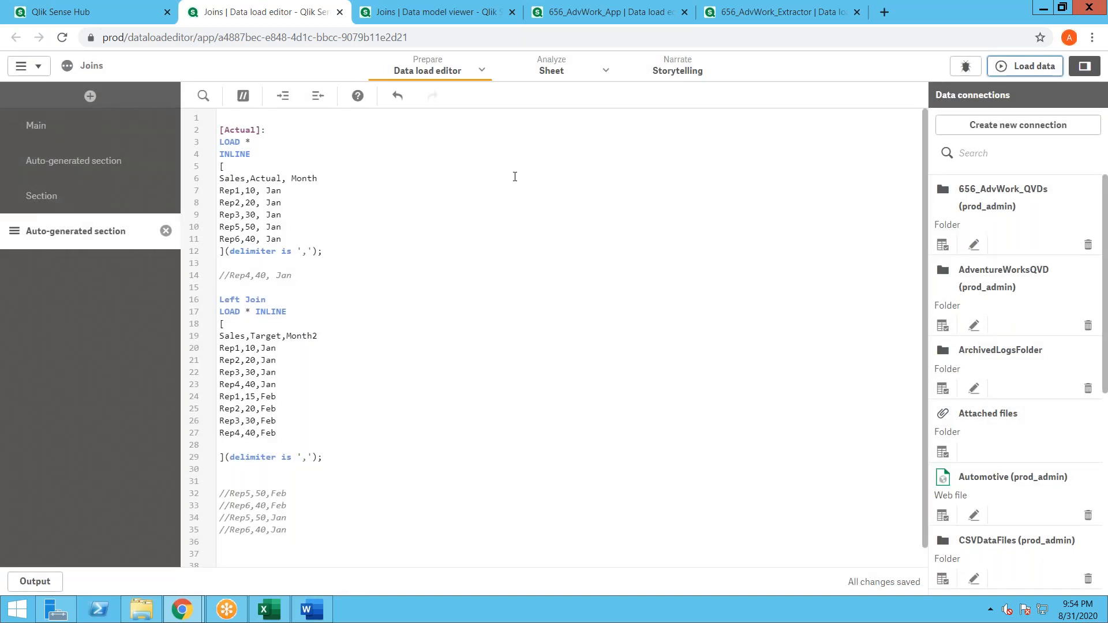
Step: Examine the left-joined rows of the Actual table in the Data model viewer and compare them with the load script
left_click(364, 19)
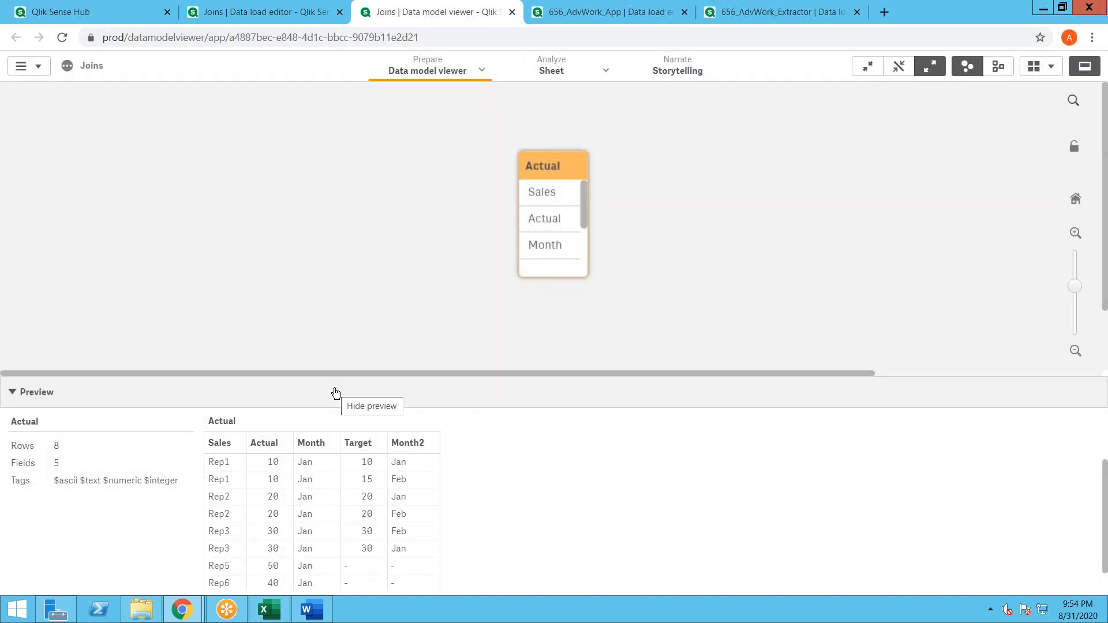
scroll(360, 527, "down", 1)
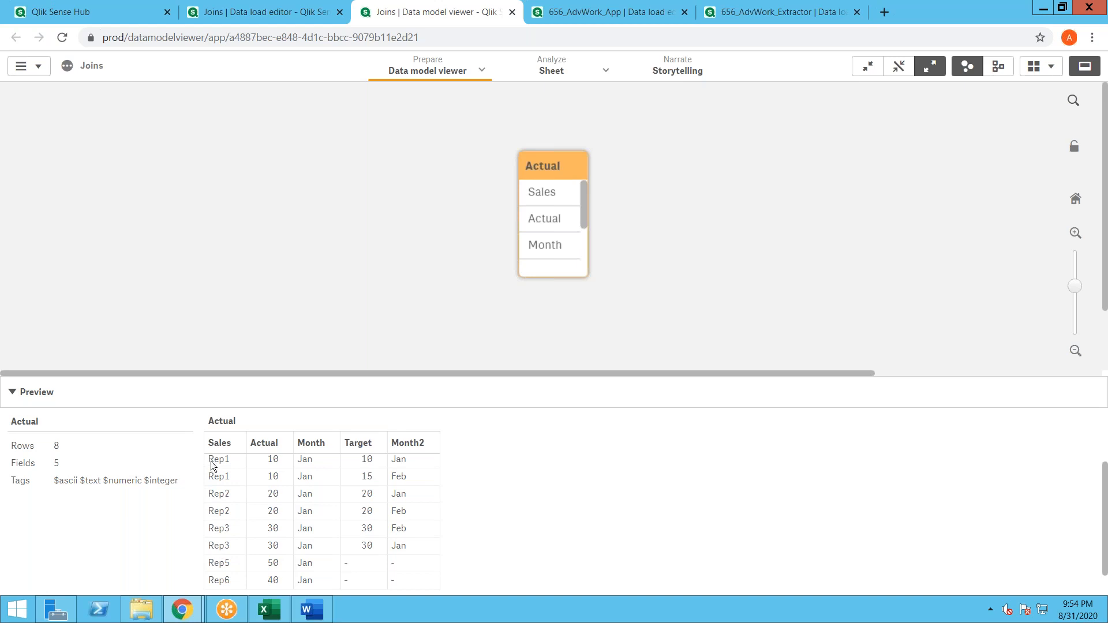
scroll(220, 473, "up", 1)
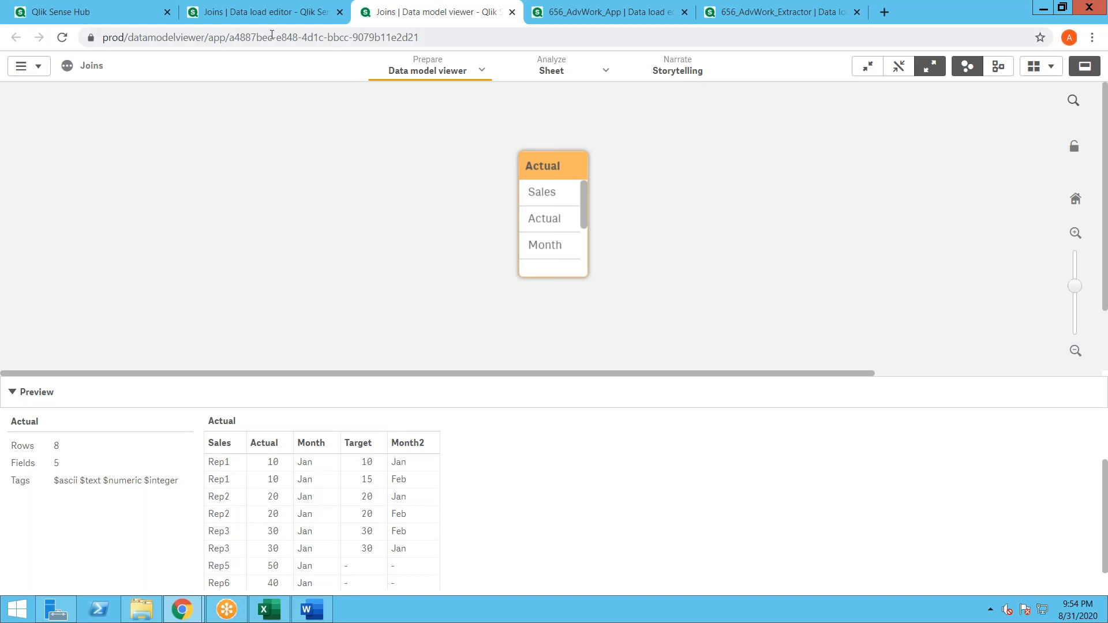
left_click(266, 13)
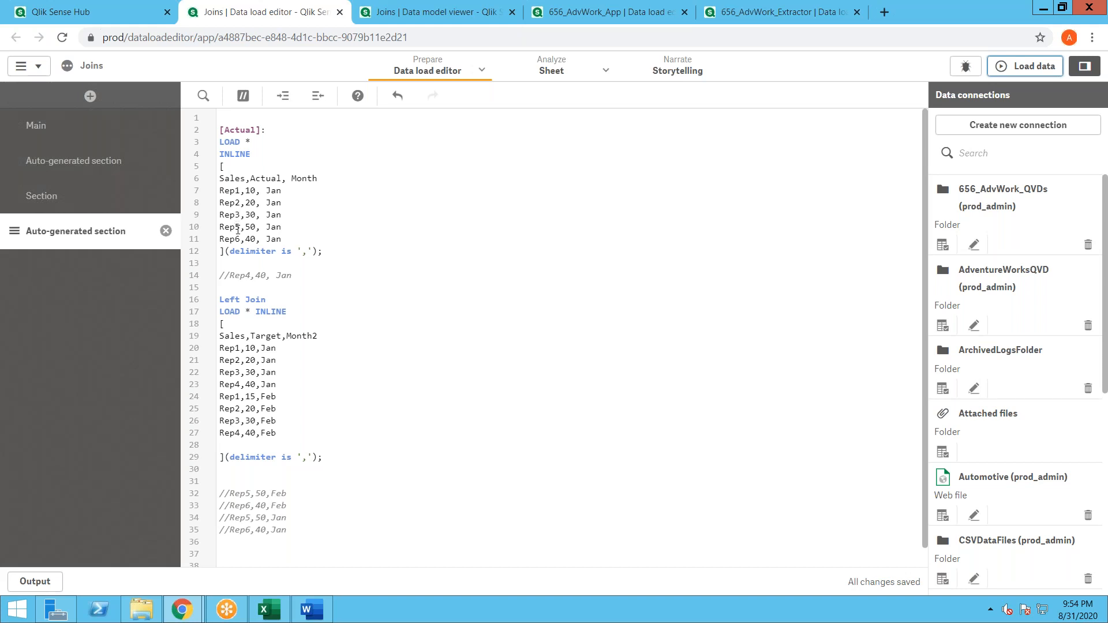
left_click(390, 19)
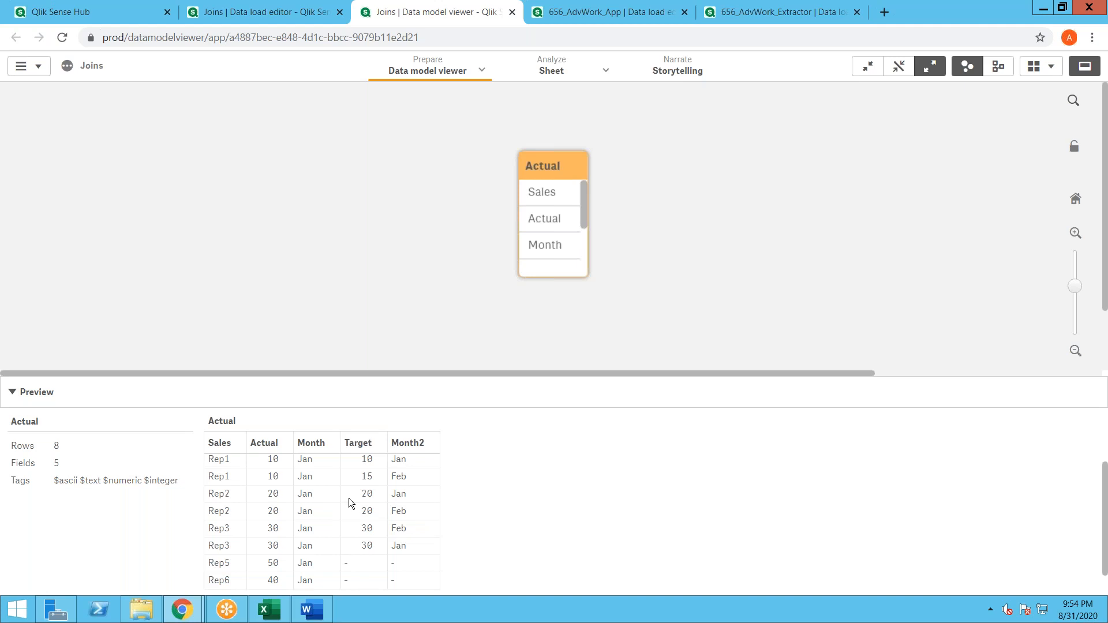
Step: Compare the Left Join statement in the load script with the Sales values of the Actual table in the Data model viewer
left_click(254, 13)
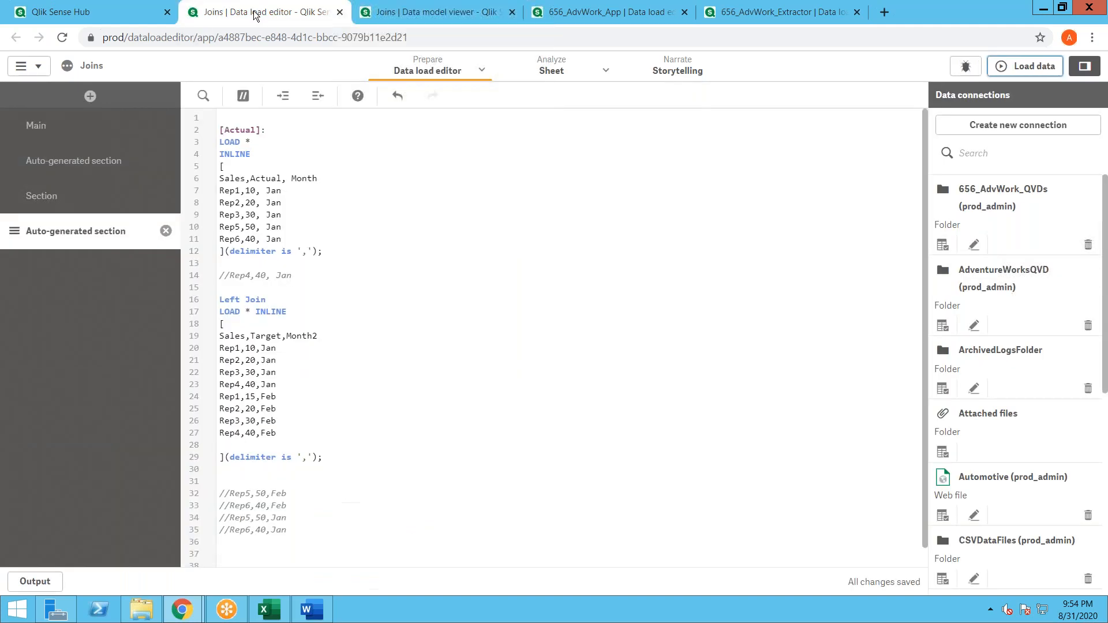
double_click(238, 302)
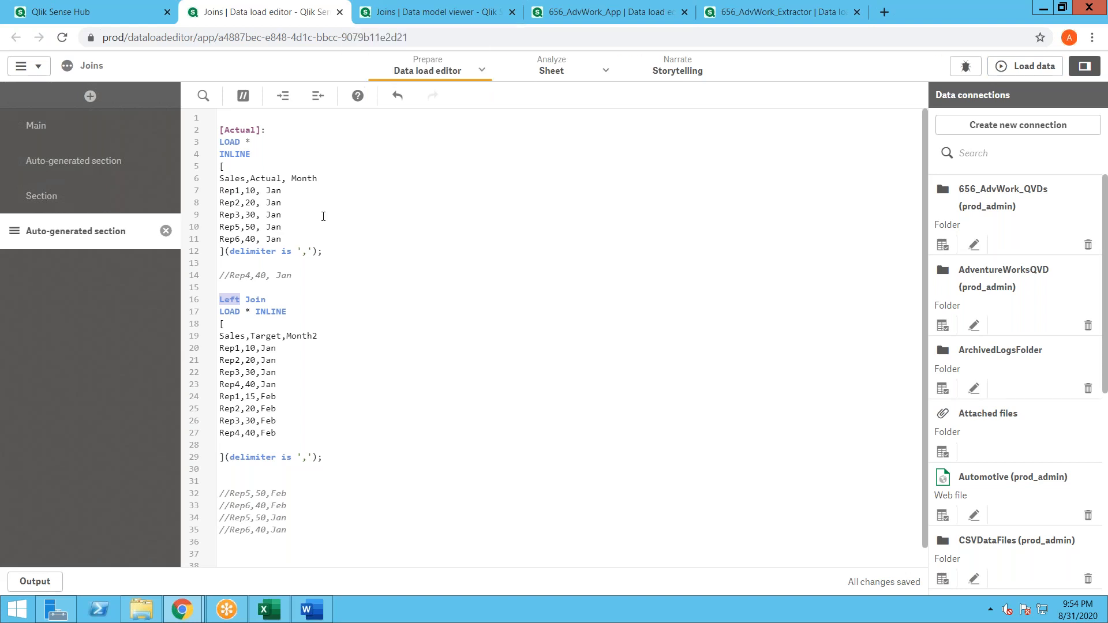
left_click(314, 358)
left_click(378, 19)
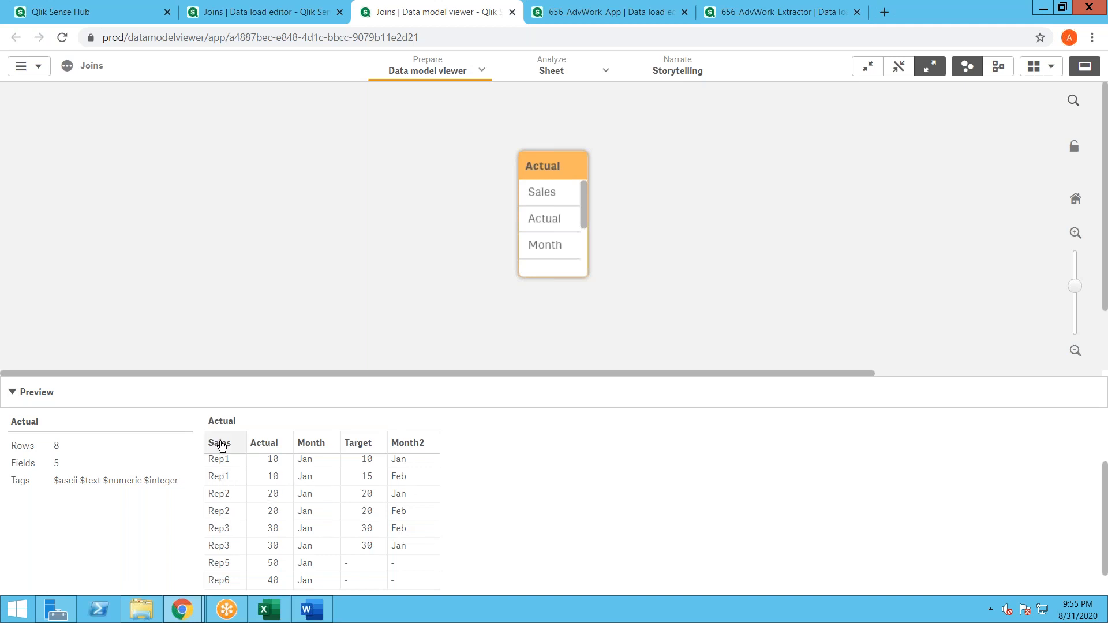
left_click(221, 445)
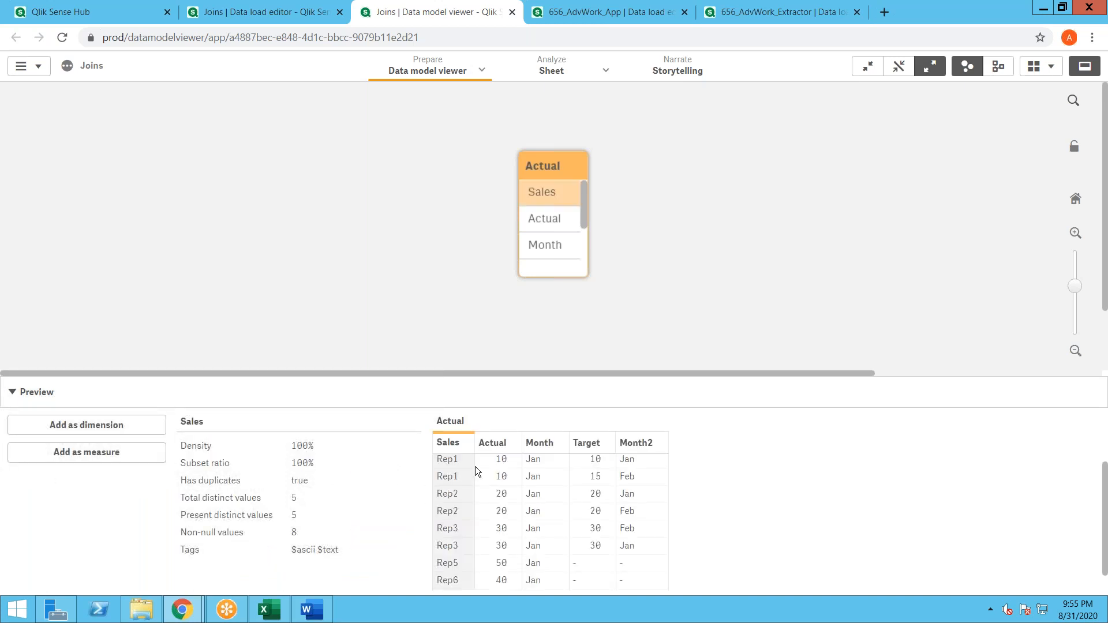
Step: Return to the load script and compare the sales rep rows and month fields of the two inline tables
left_click(265, 16)
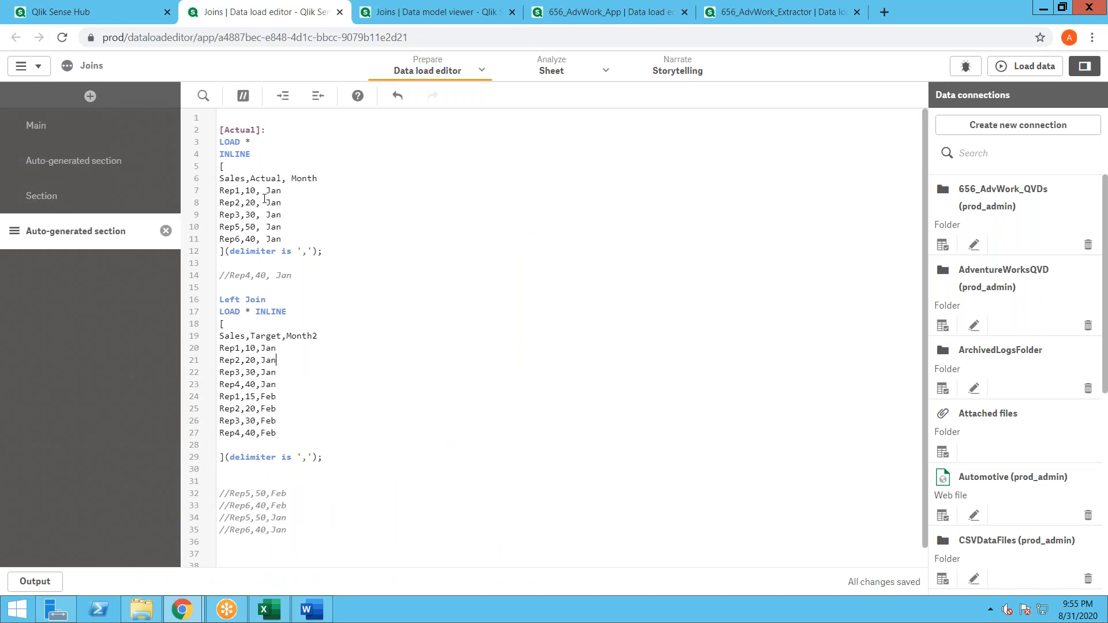
left_click_drag(220, 191, 288, 208)
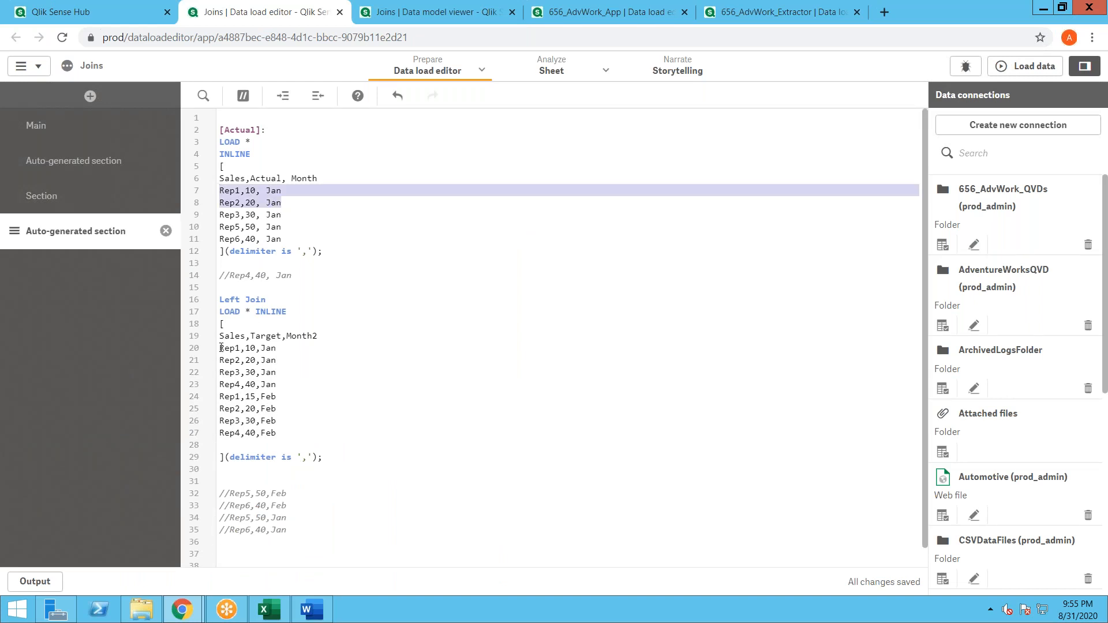
left_click_drag(220, 348, 263, 358)
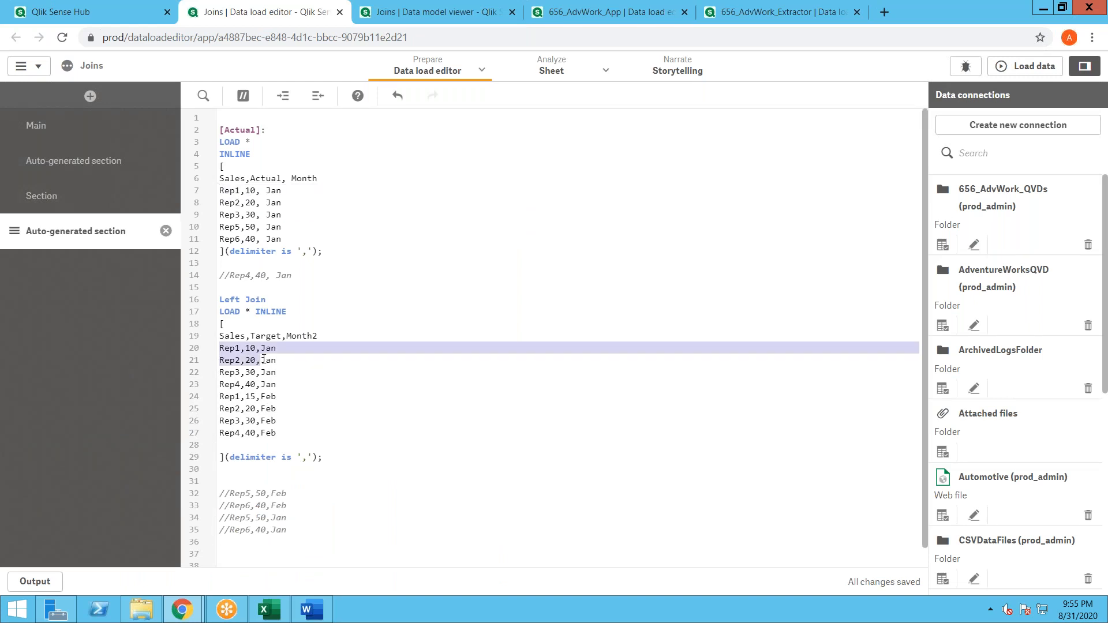
left_click(268, 395)
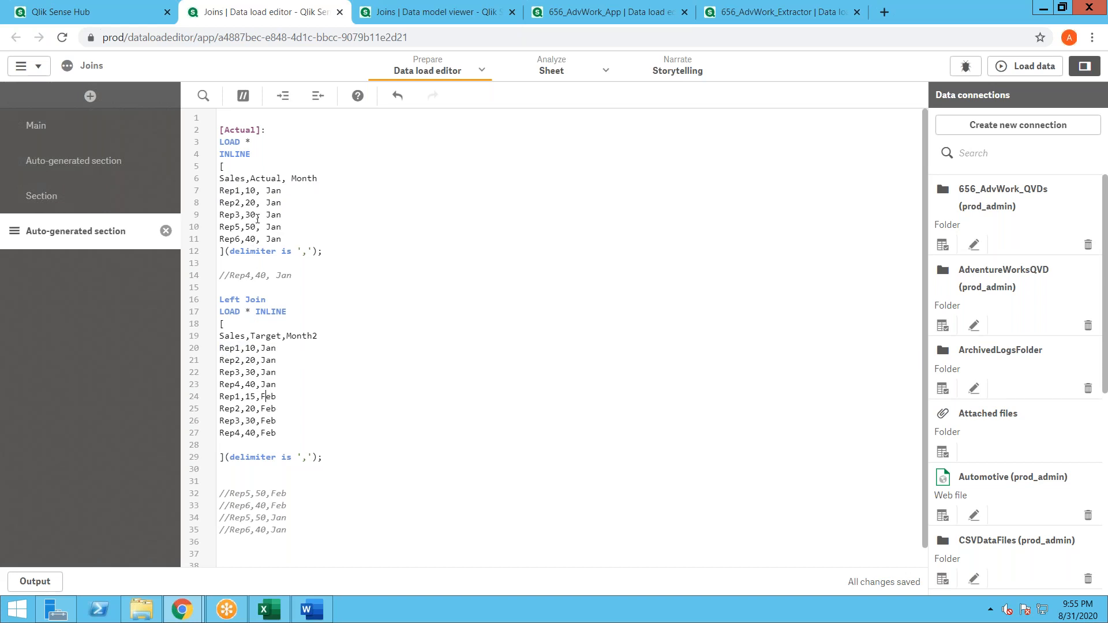
left_click_drag(221, 191, 288, 229)
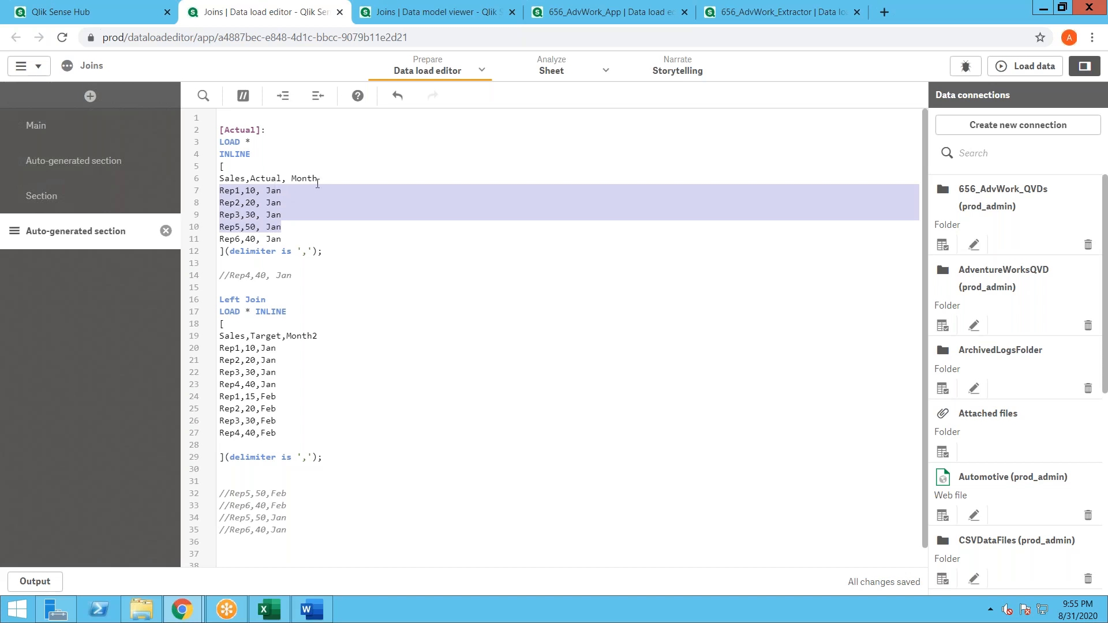
left_click(307, 335)
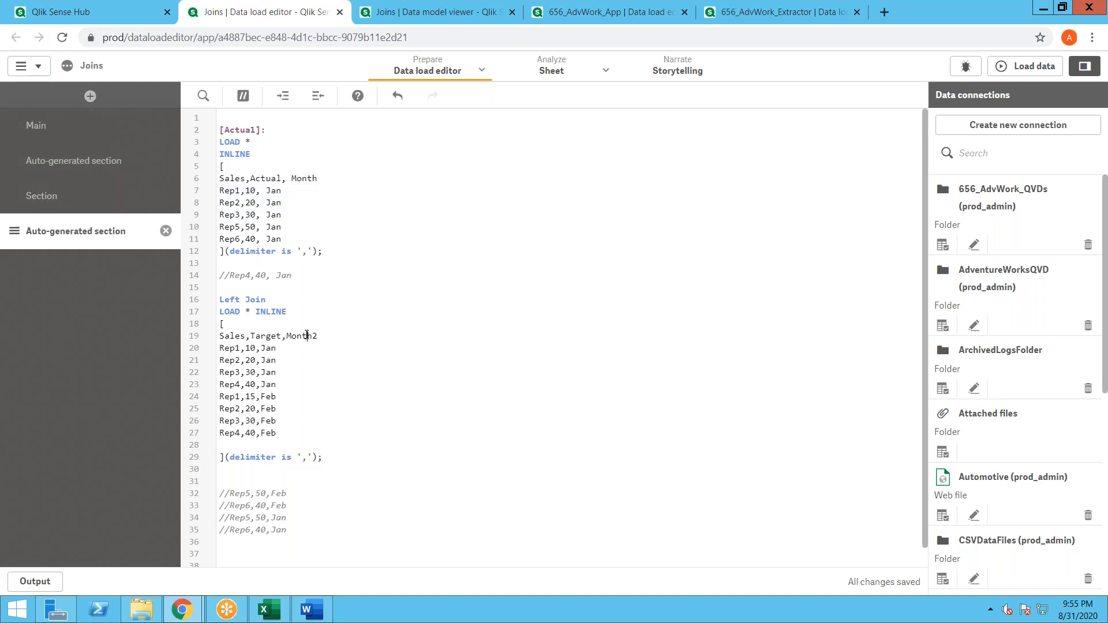
Step: Switch to the Join sheet in Excel and compare the SQL criterion Table.field = table.field with the Qlik Sense load script
left_click(289, 602)
left_click(743, 237)
left_click(704, 252)
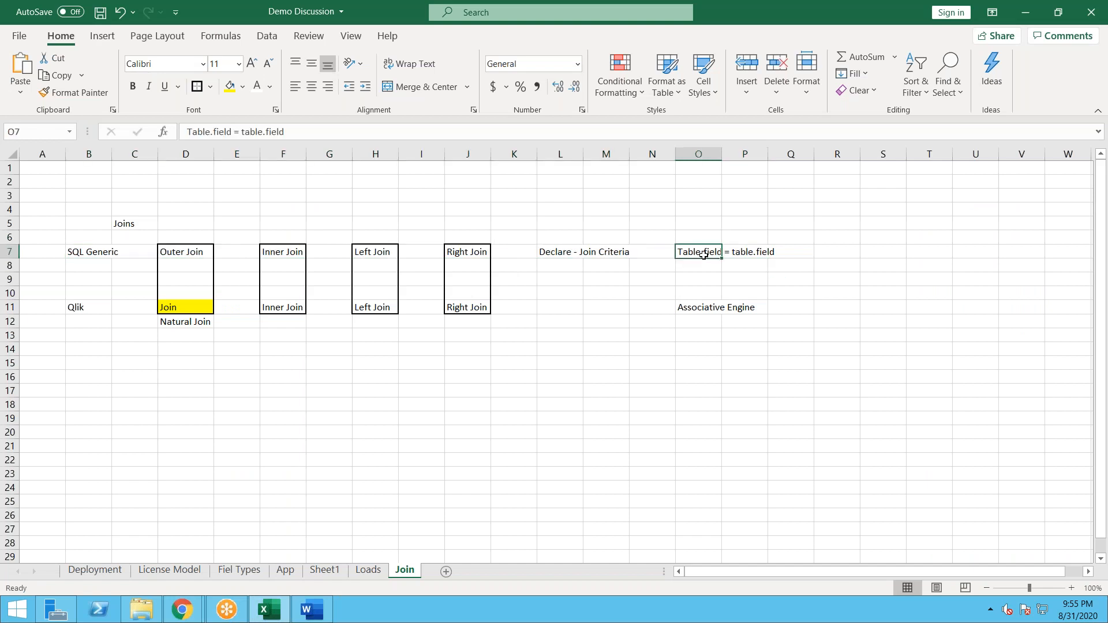
left_click_drag(704, 251, 742, 249)
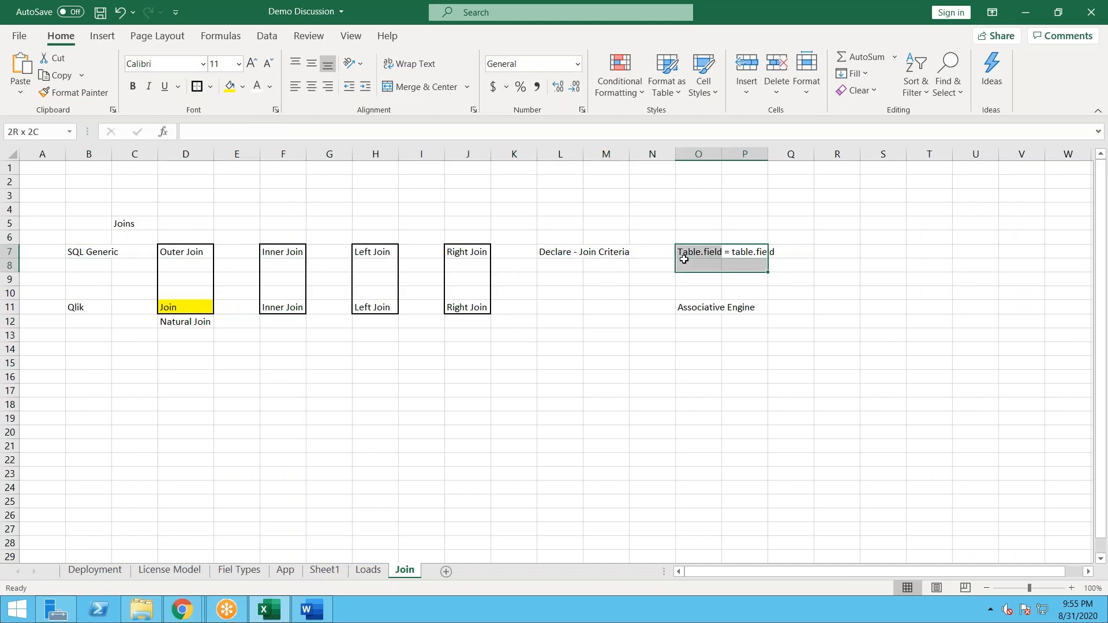
key("alt+Tab")
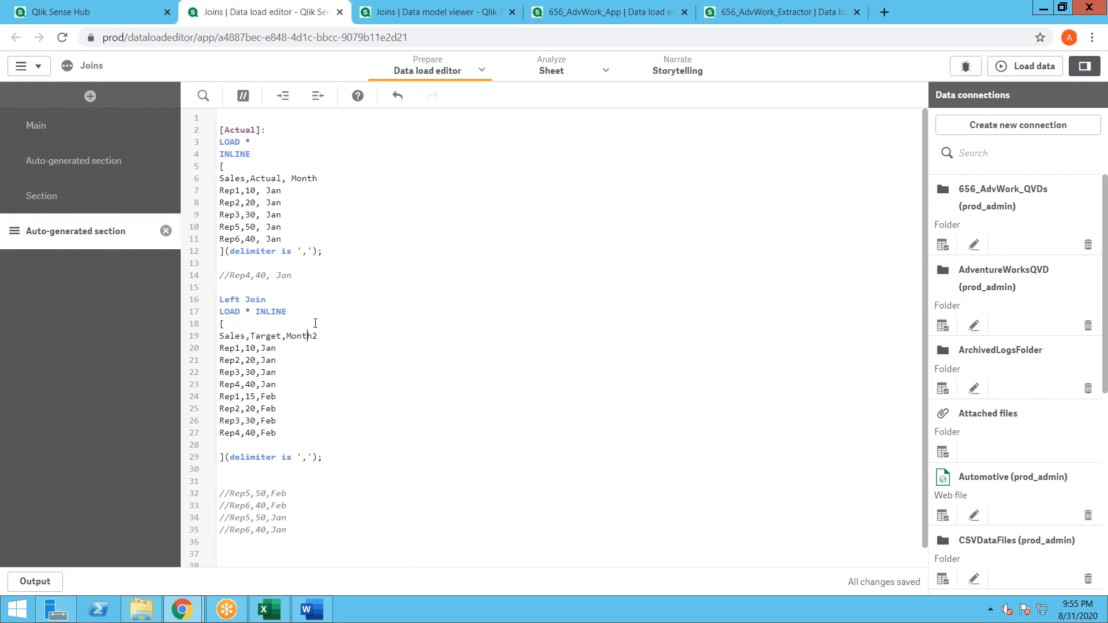
key("alt+Tab")
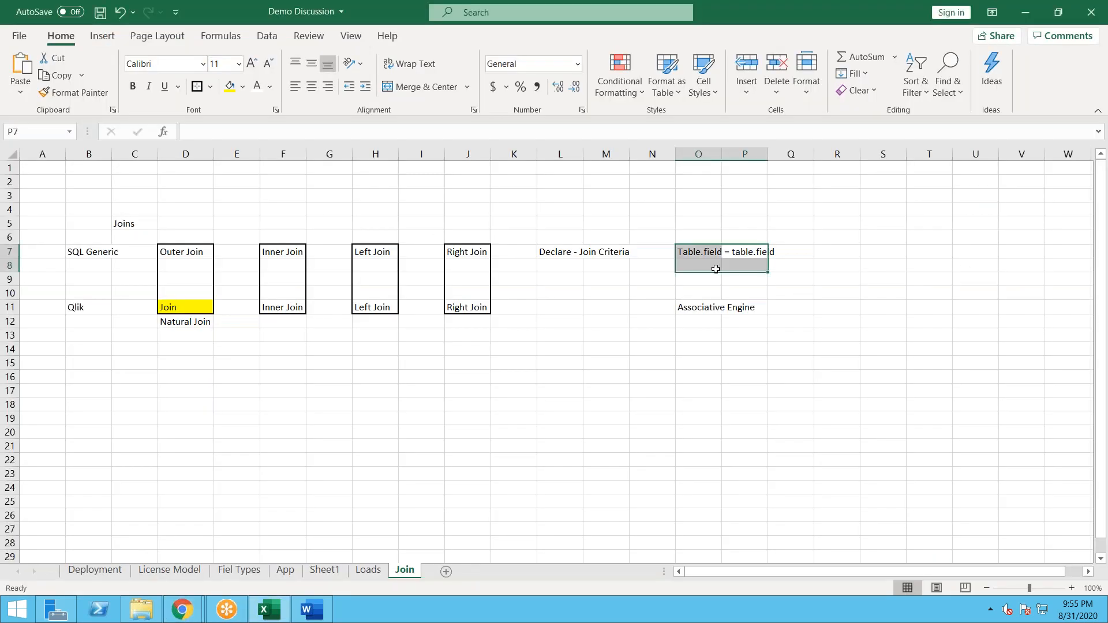
left_click(715, 269)
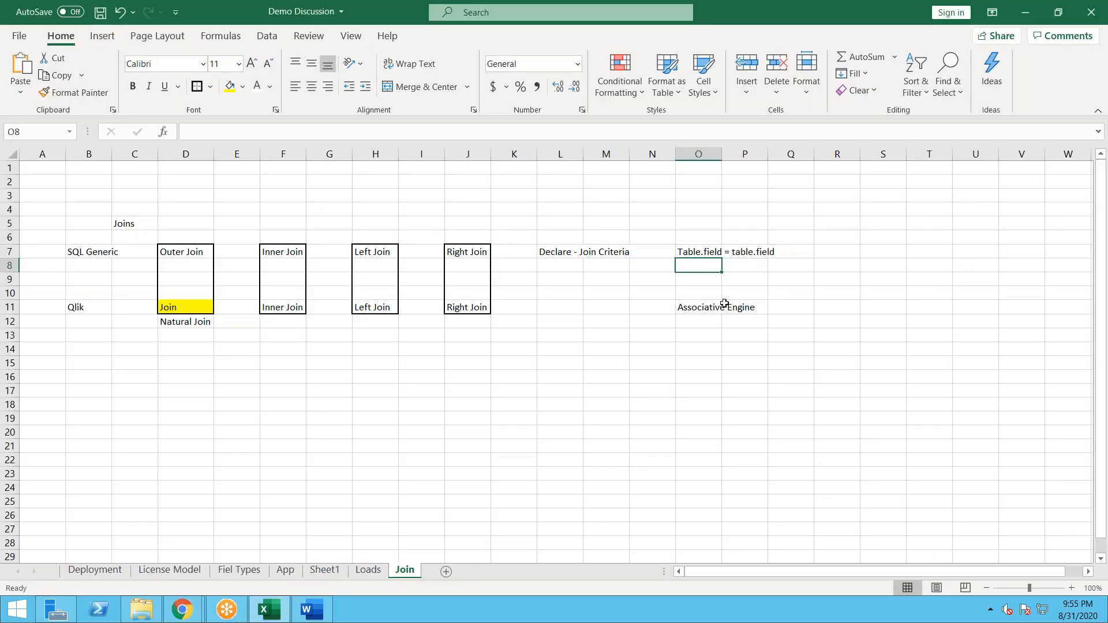
type("Ta")
key("BackSpace")
key("BackSpace")
key("BackSpace")
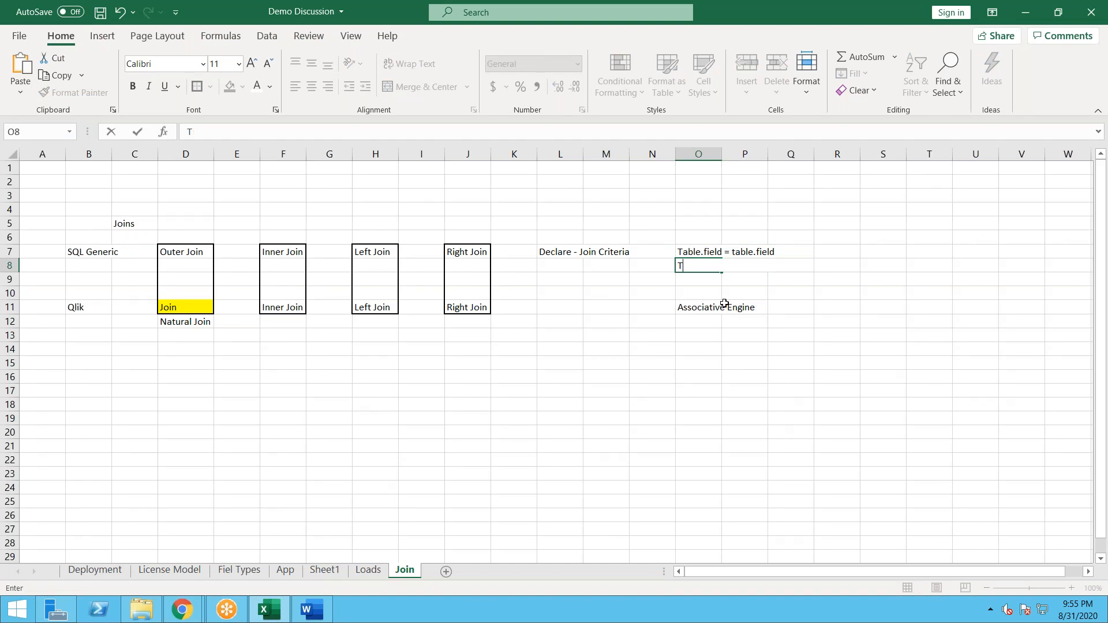
left_click(809, 249)
Step: Extend the SQL join criterion on row 7 with "and" in R7 and "table.fiel2=table.field2" in S7
left_click(821, 251)
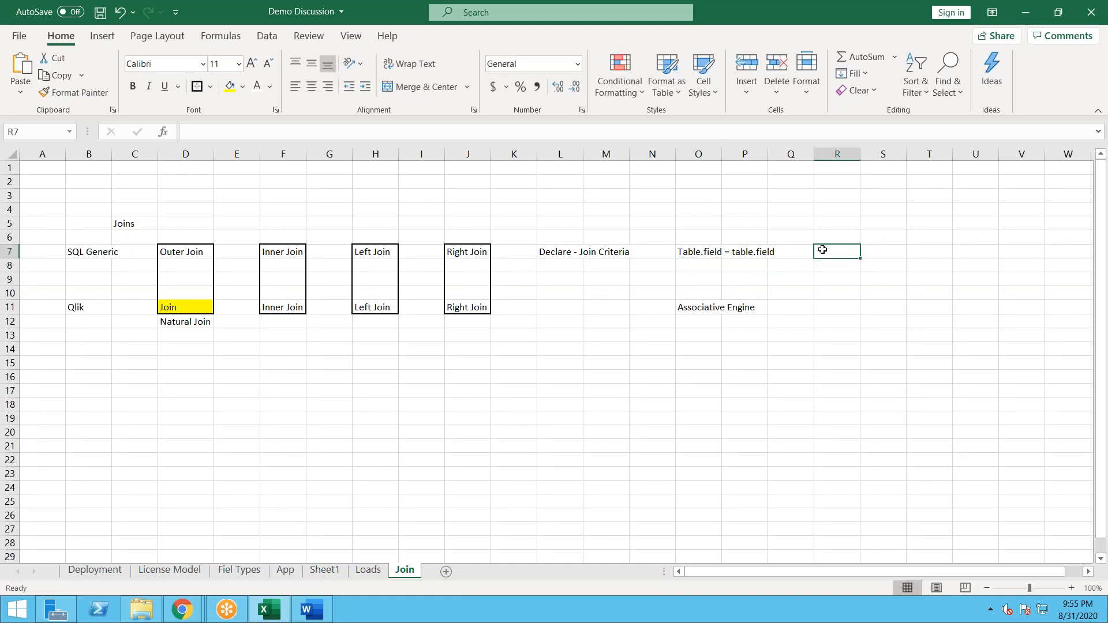
type("or")
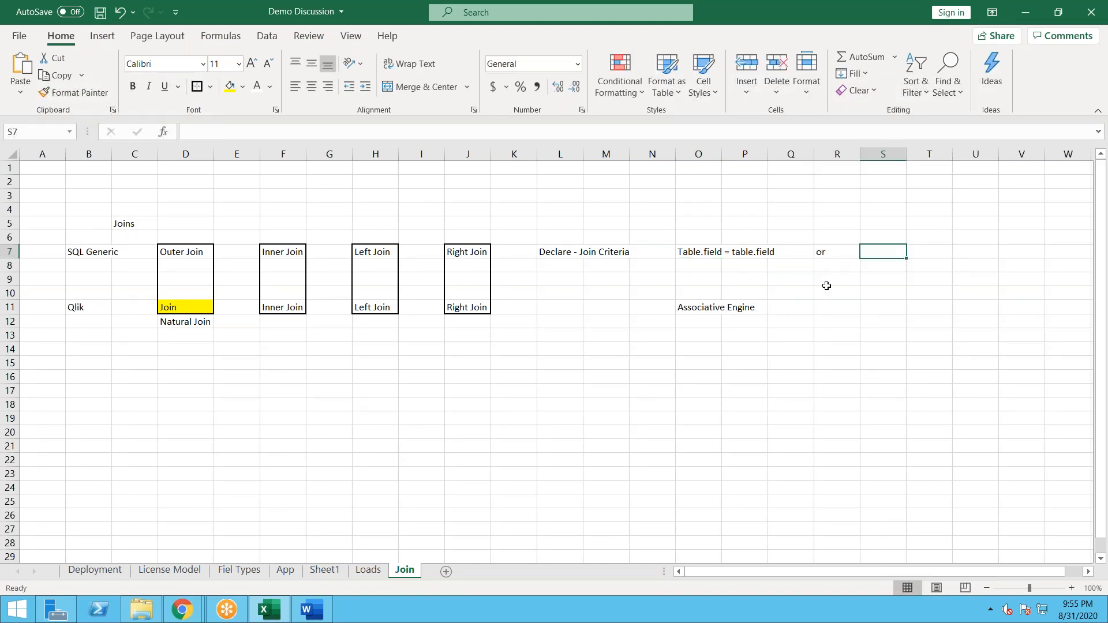
key("Left")
type("and")
key("Tab")
type("t")
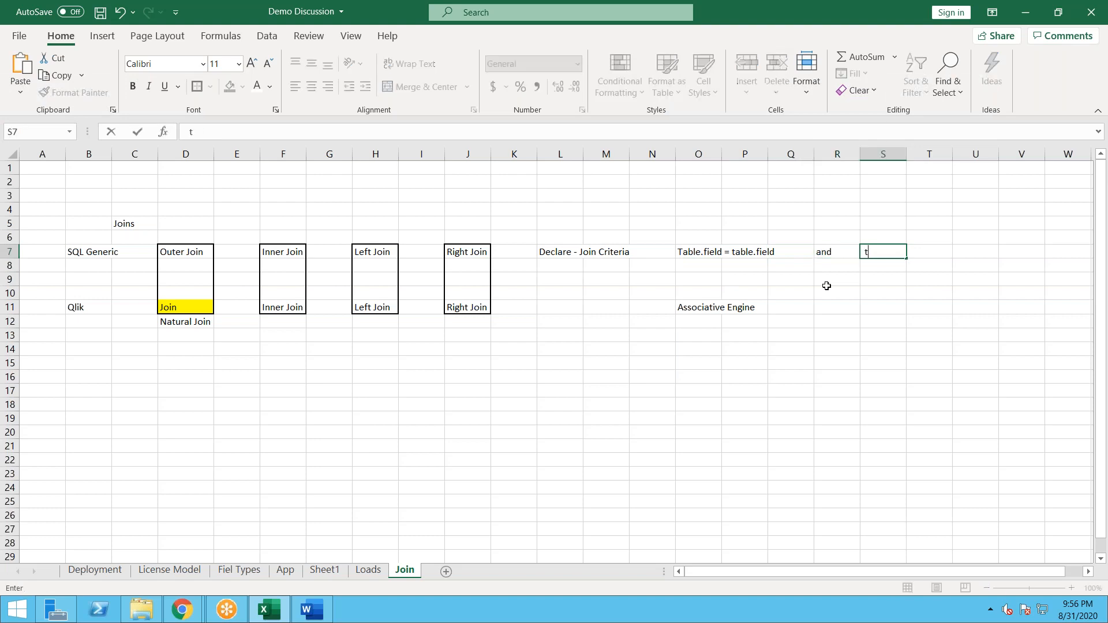
type("able.fiel2=table.file")
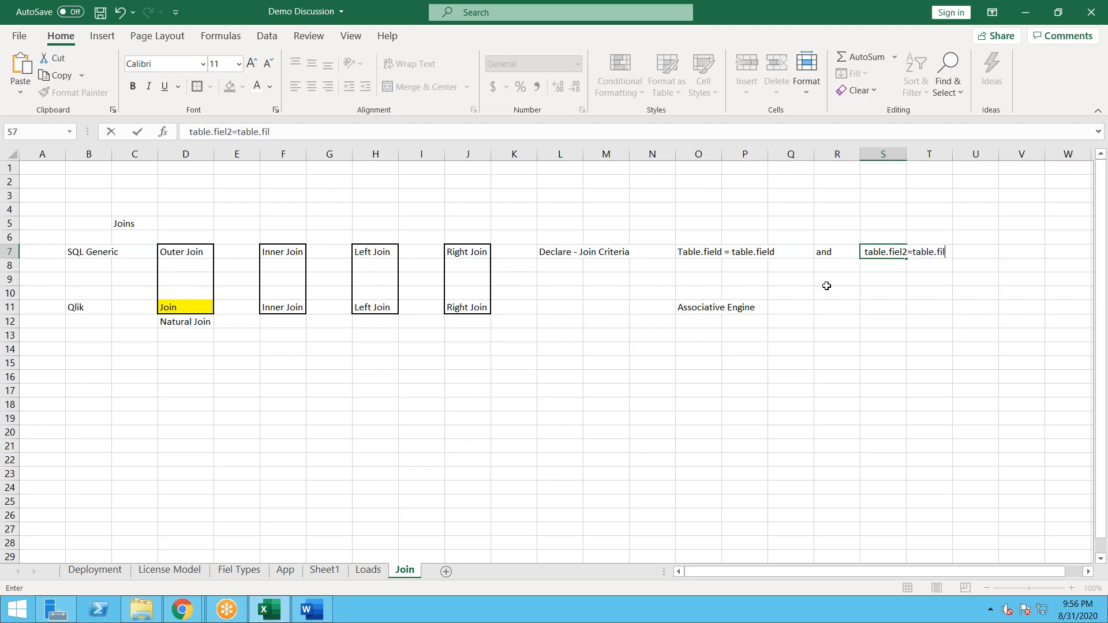
key("BackSpace")
key("BackSpace")
type("eld2")
key("Return")
Step: Switch back to the Qlik Sense script, rename Month2 in the second inline table to Month and reload the data
key("alt+Tab")
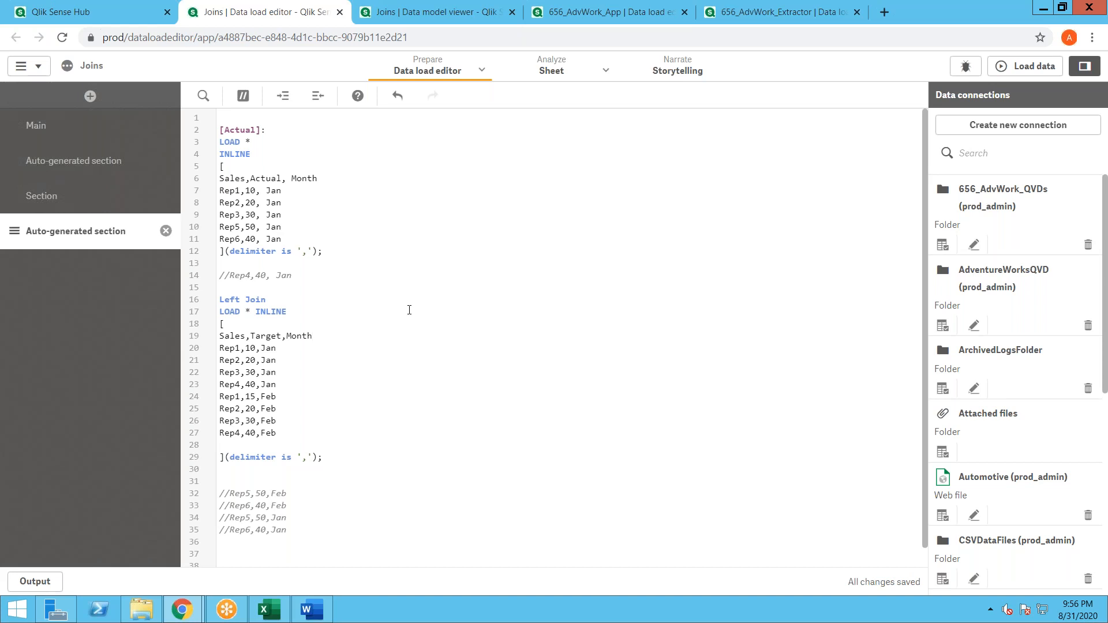
double_click(273, 190)
double_click(229, 190)
double_click(302, 335)
left_click(1059, 68)
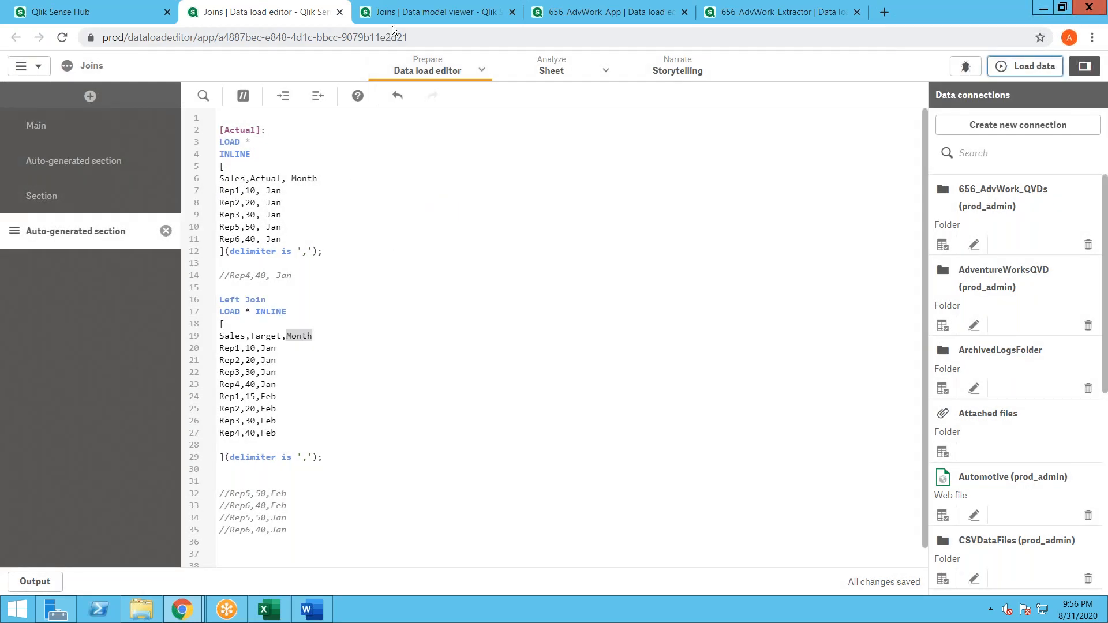
Step: Examine the Actual table left-joined on Sales and Month in the Data model viewer and return to the load script
left_click(394, 22)
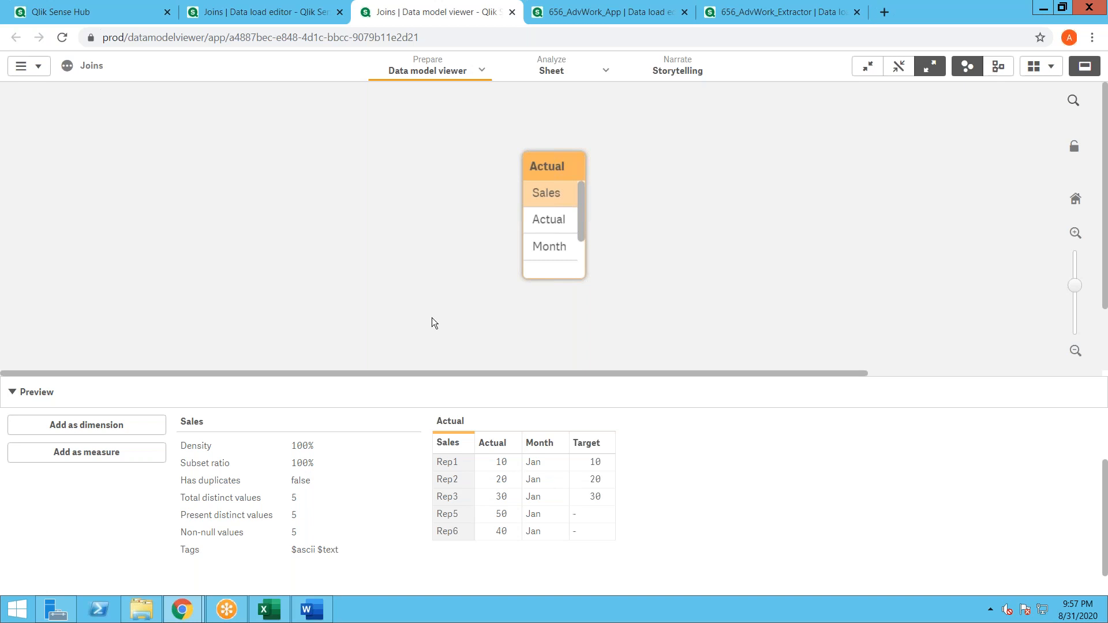
left_click(266, 12)
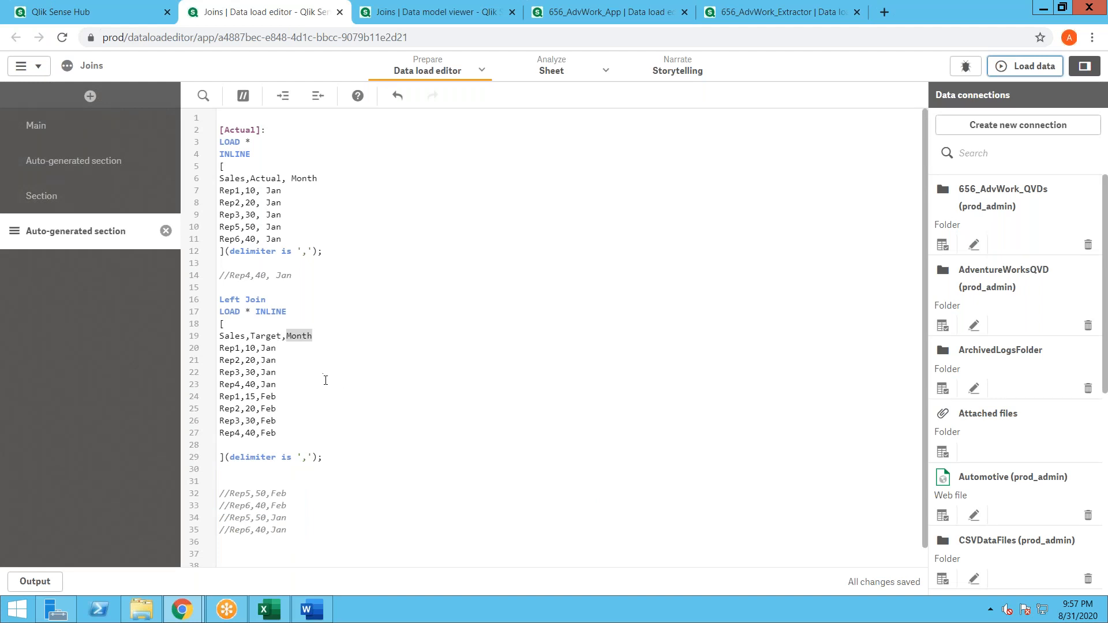
left_click(322, 340)
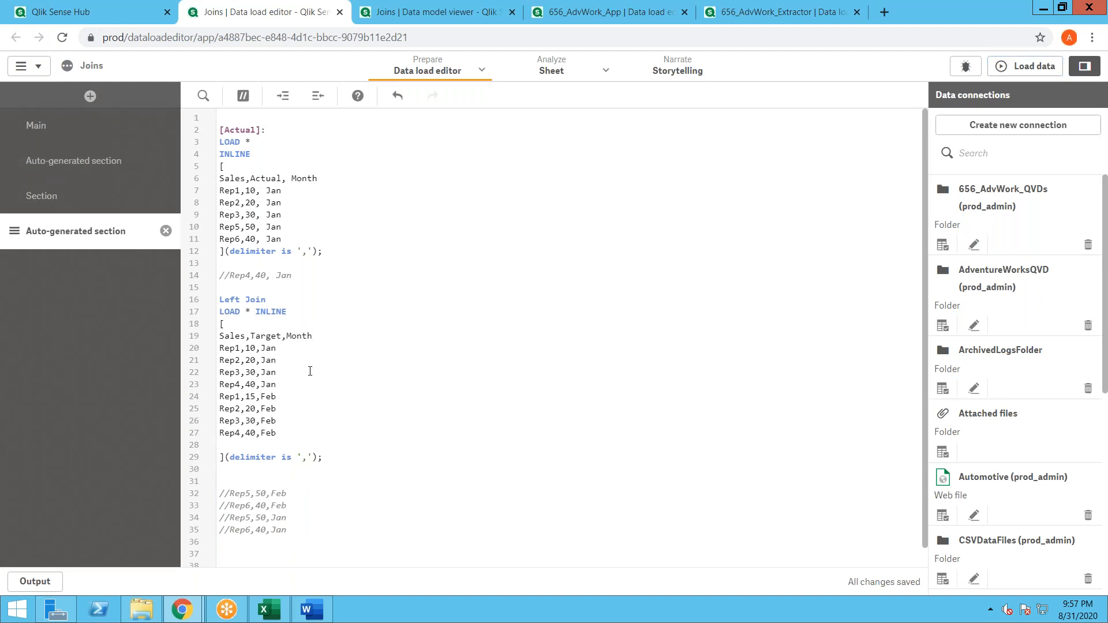
Step: Replace the Left prefix with Right to make a Right Join, review both inline tables and reload the data
double_click(233, 300)
type("Right")
left_click_drag(219, 130, 277, 287)
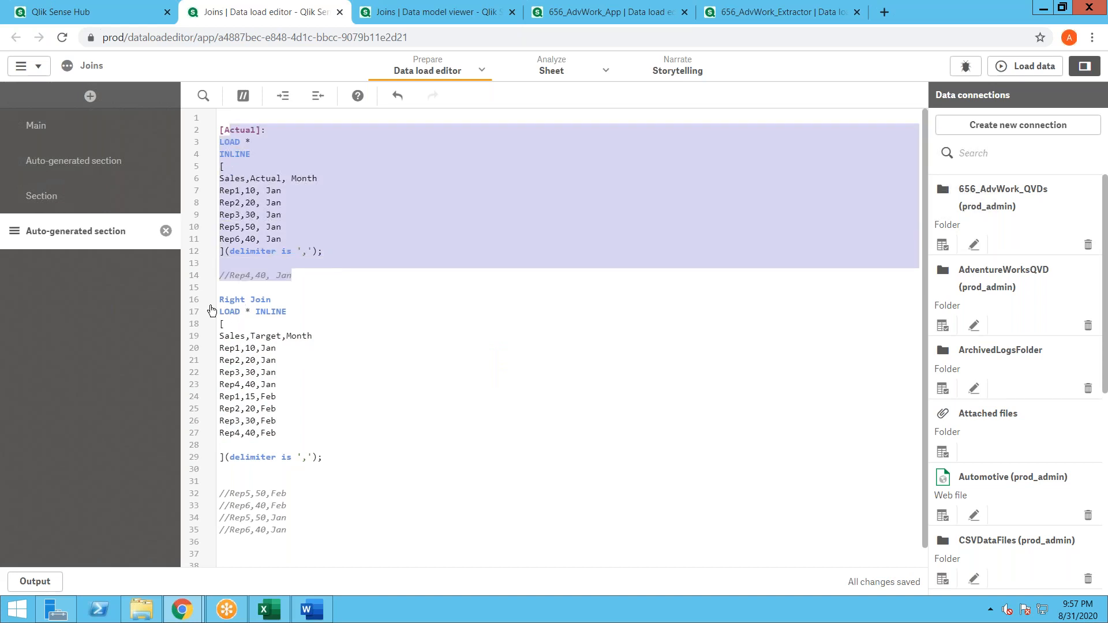
mouse_move(234, 323)
left_mouse_down()
mouse_move(335, 419)
mouse_move(254, 376)
mouse_move(217, 335)
left_mouse_up()
left_click(329, 438)
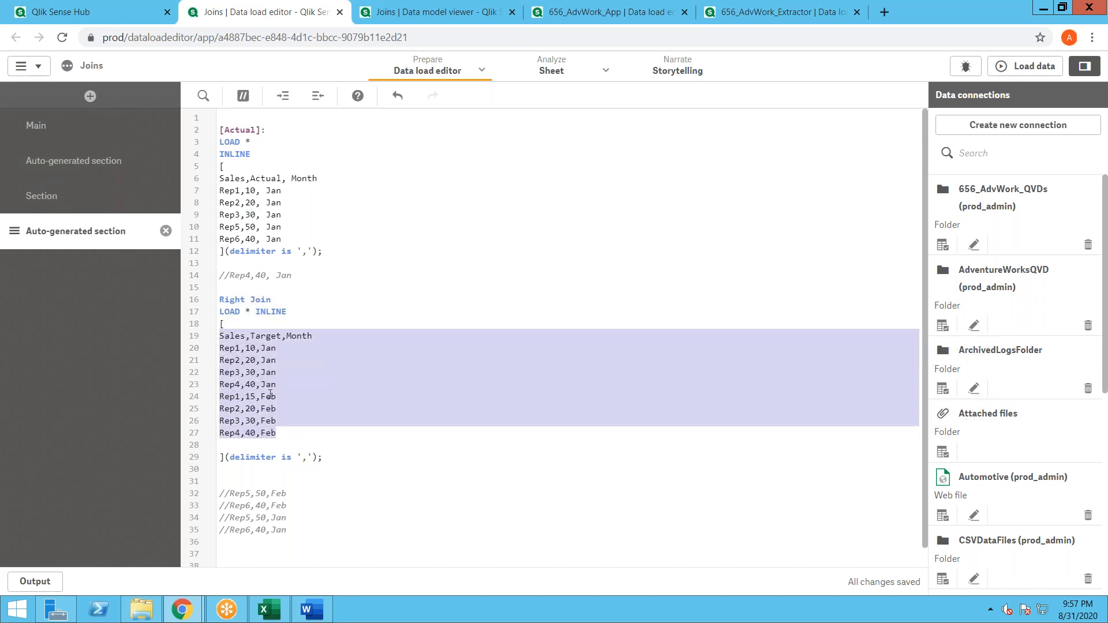
left_click(232, 418)
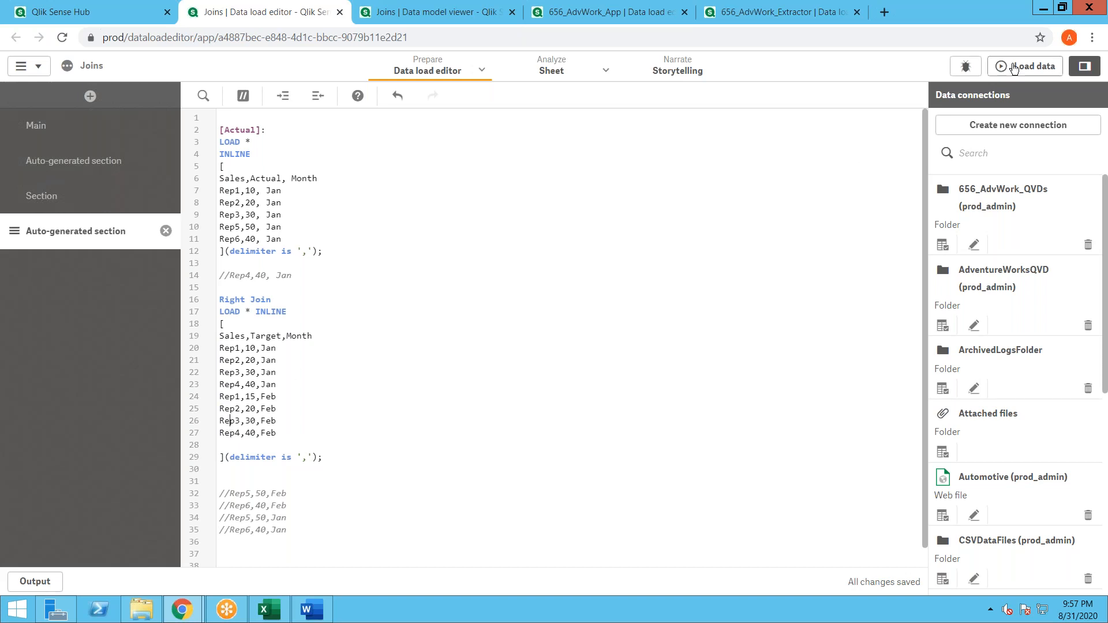
left_click(1036, 66)
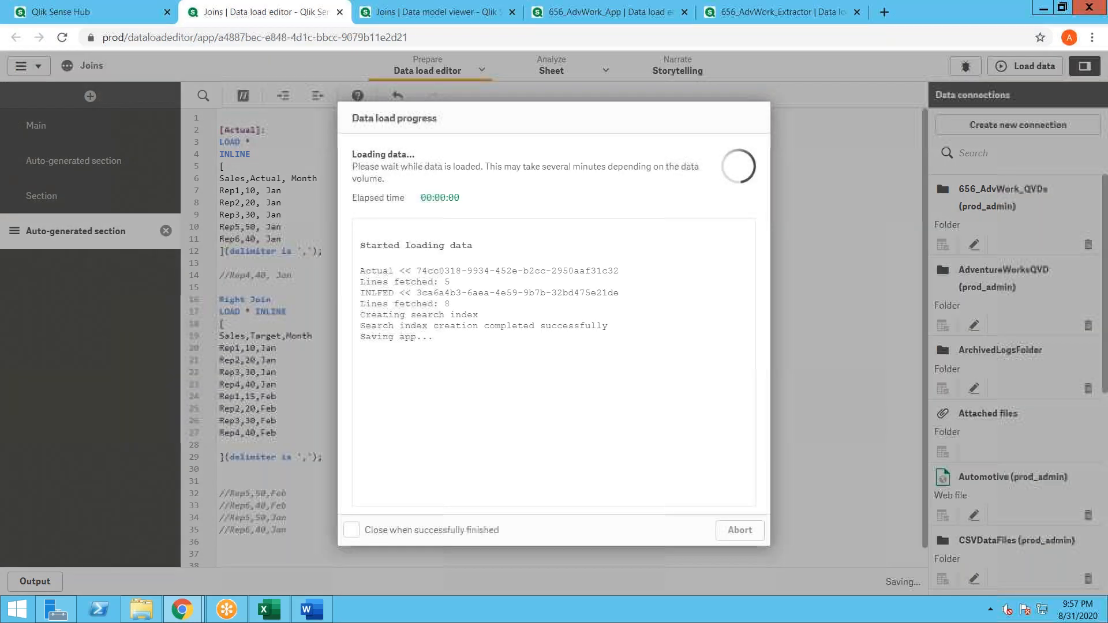
left_click(738, 528)
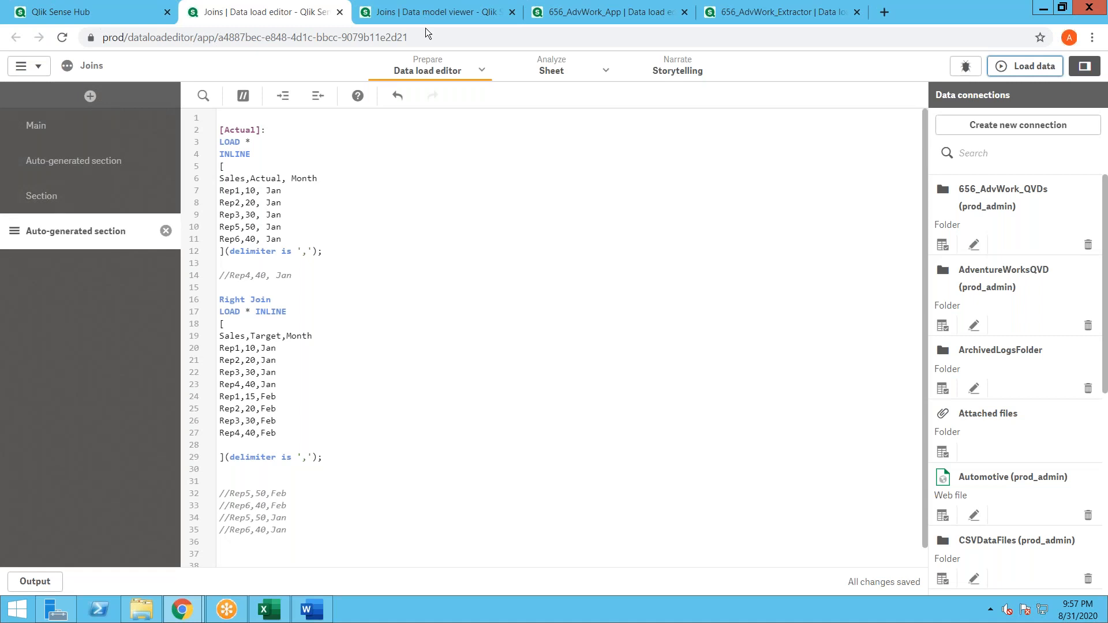
Step: Examine the right-joined rows of the Actual table in the Data model viewer and compare them with the Right Join script
left_click(410, 22)
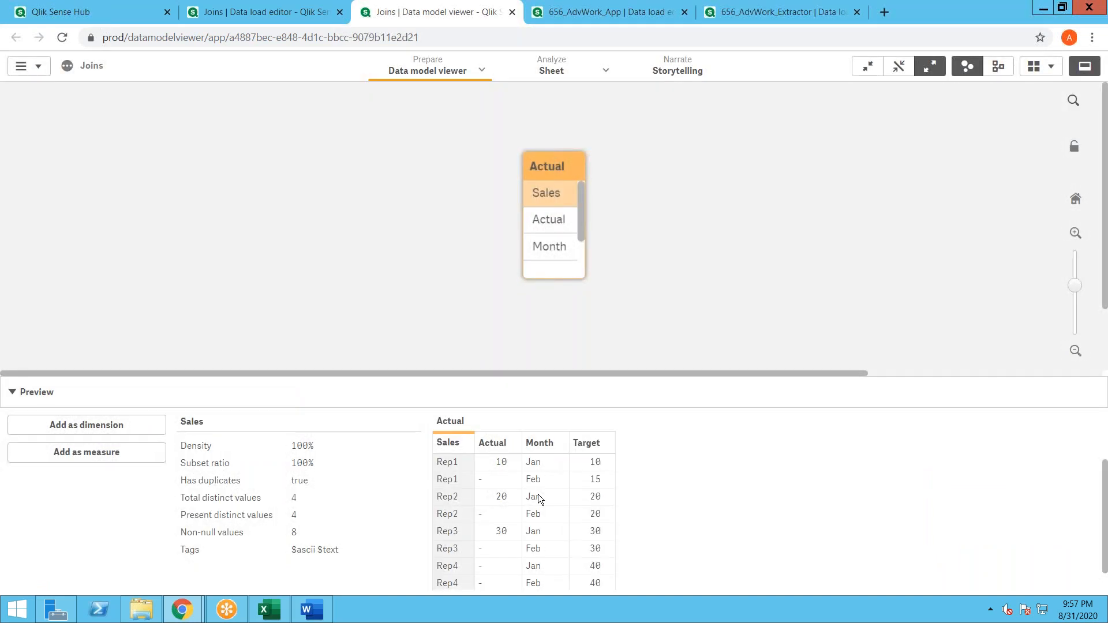
scroll(537, 494, "down", 1)
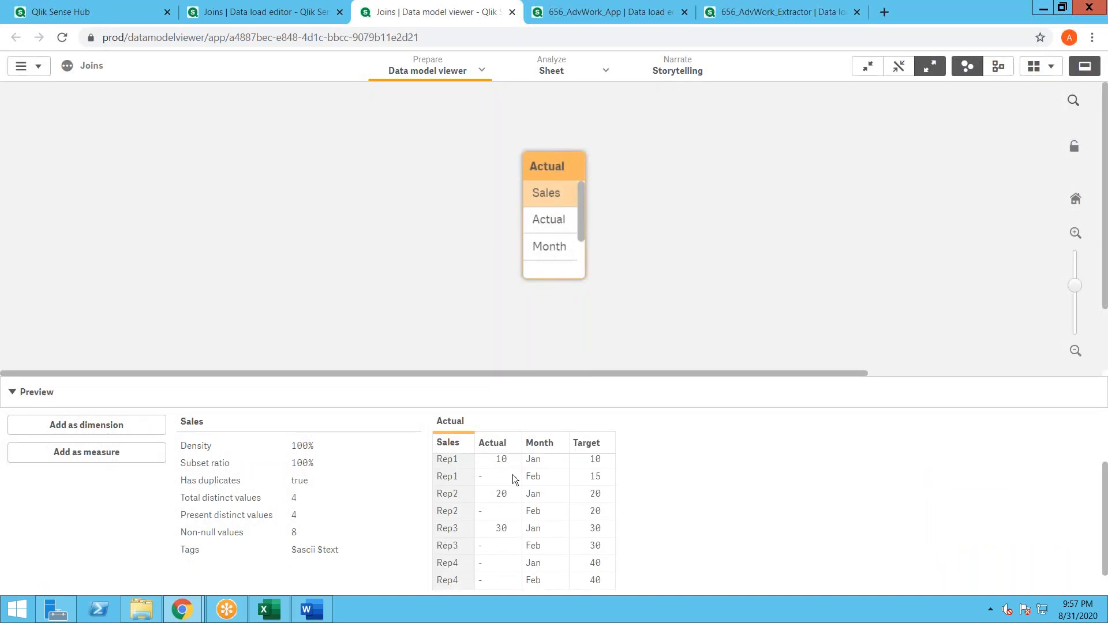
scroll(535, 468, "up", 1)
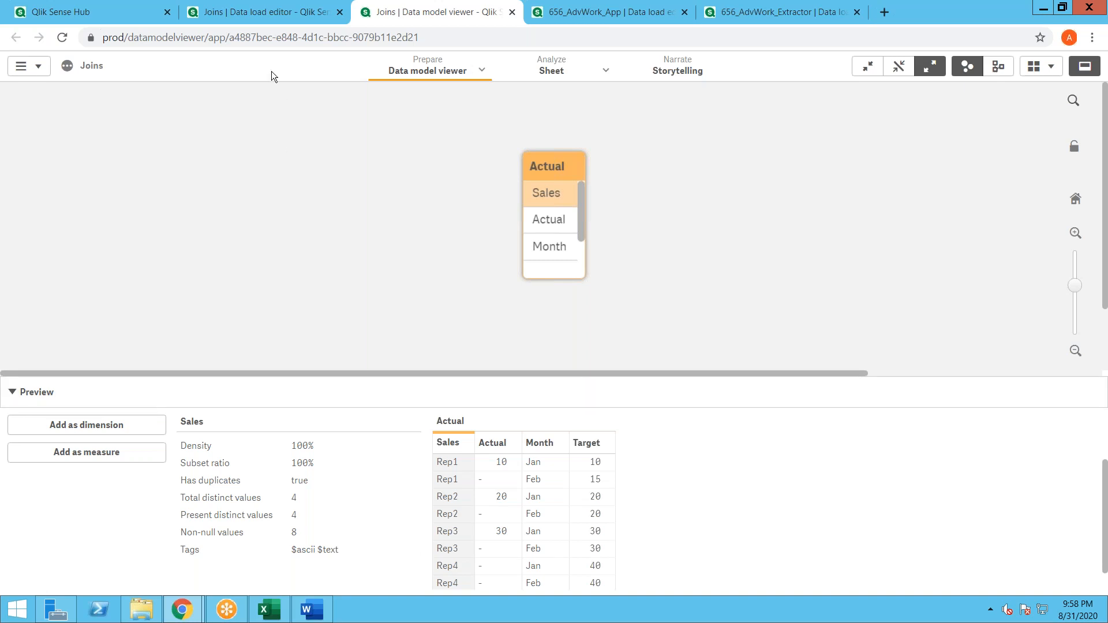
left_click(247, 23)
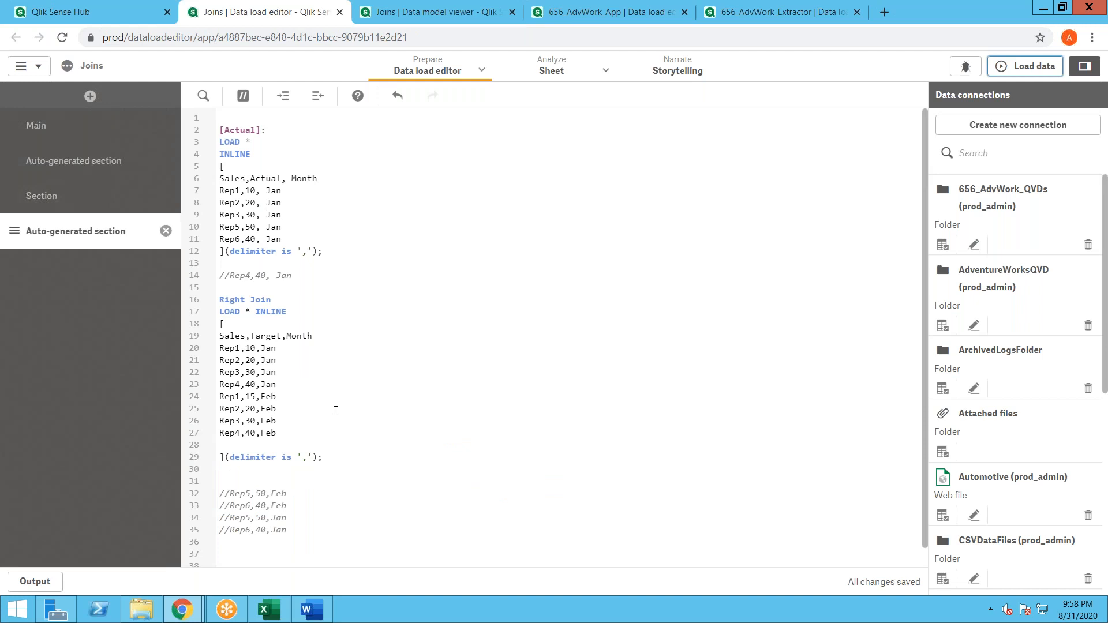
double_click(235, 300)
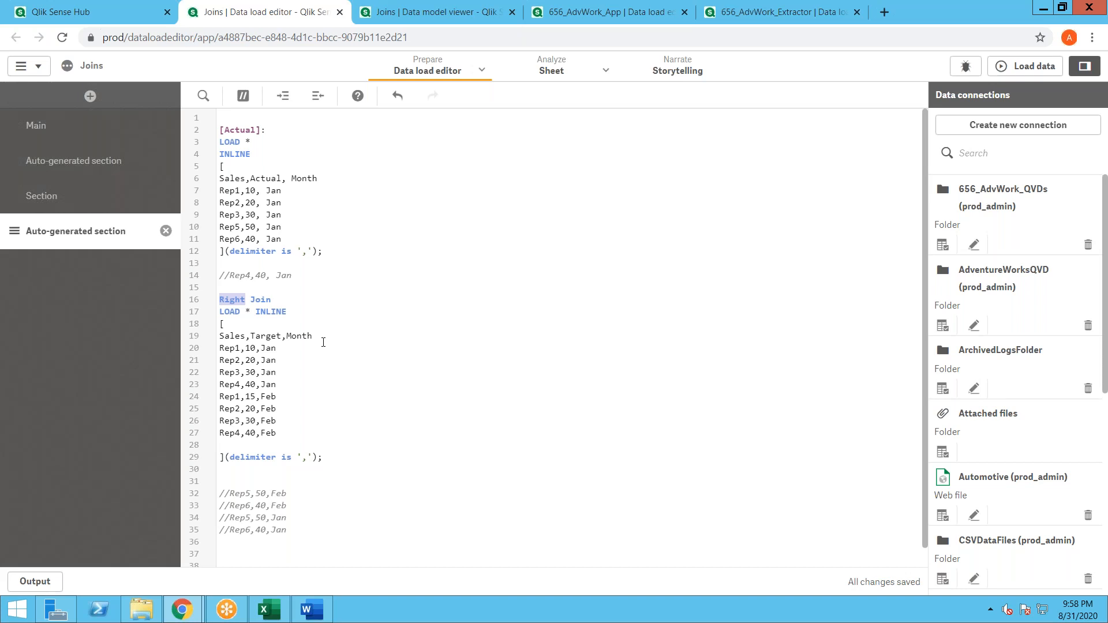
left_click(115, 164)
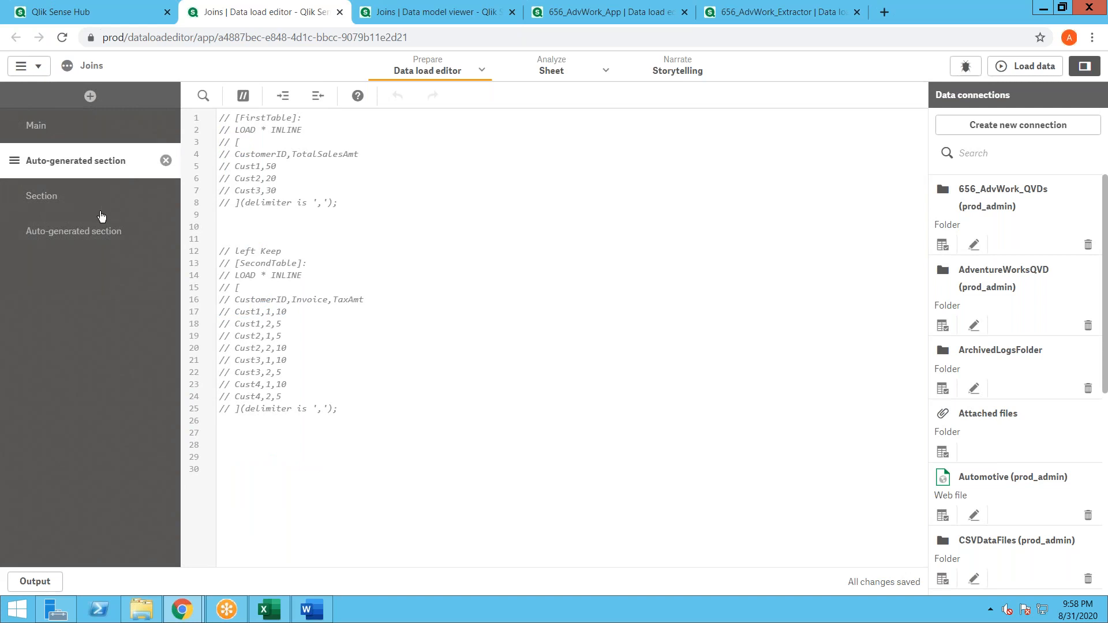
left_click(81, 230)
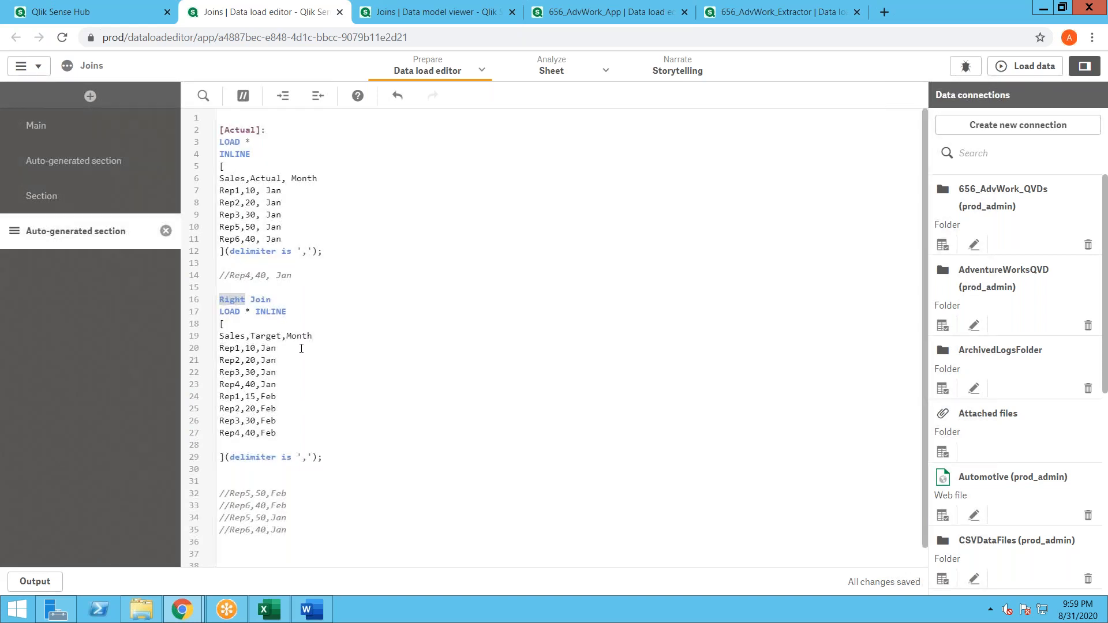
left_click(348, 466)
left_click_drag(360, 453, 226, 102)
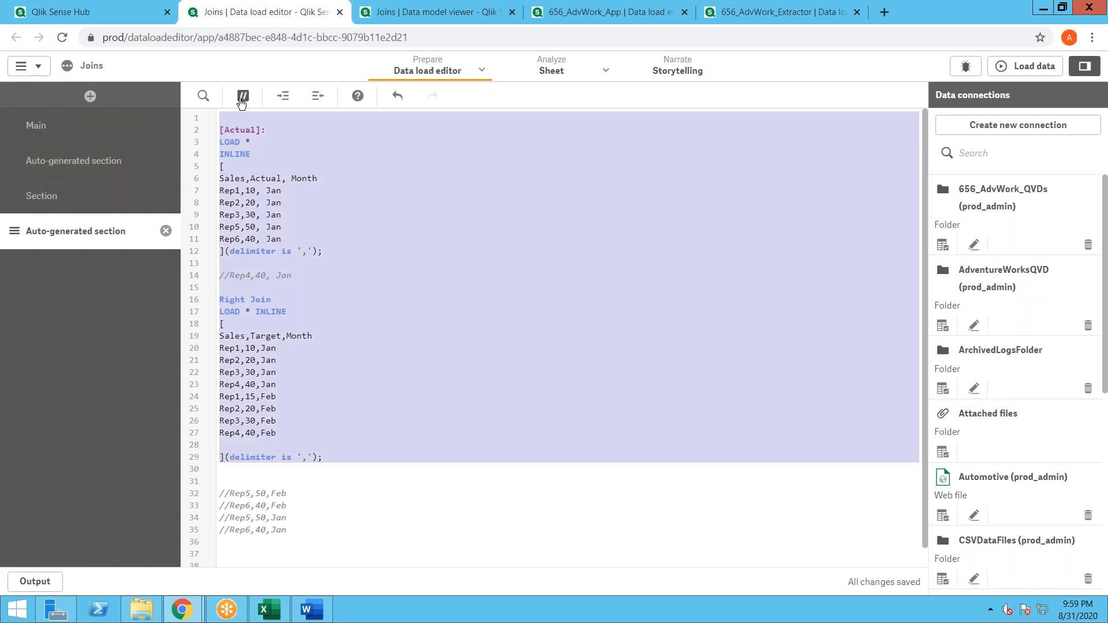
Step: Add an Exit Script; statement below the commented-out FirstTable and SecondTable loads in the first auto-generated section
left_click(116, 159)
left_click(300, 436)
key("Down")
key("Return")
type("Exit Sc")
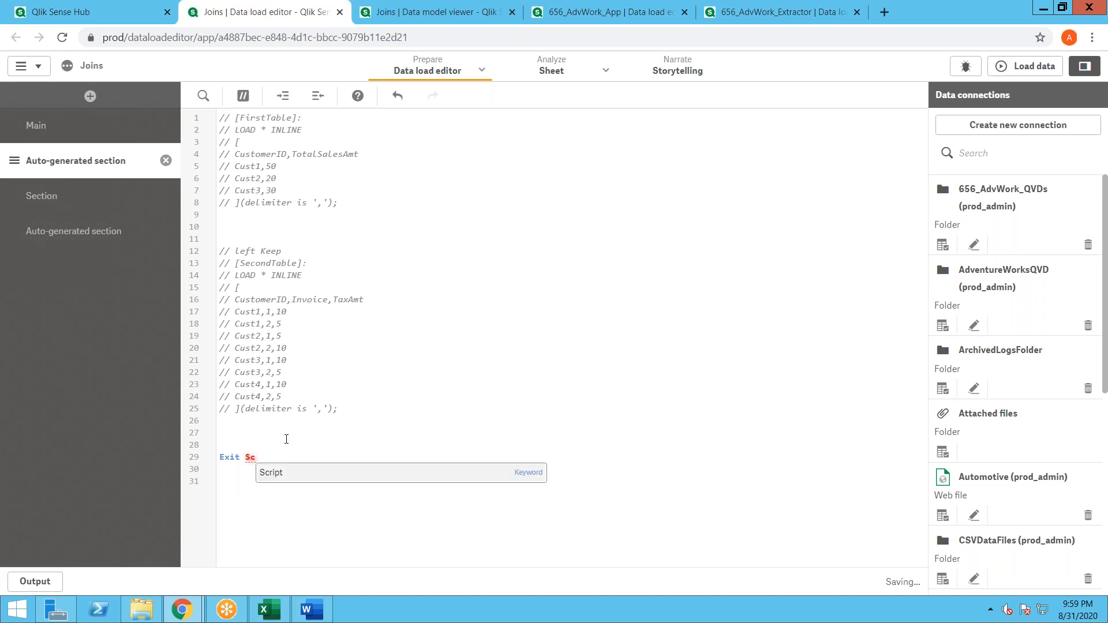
key("Return")
type(";")
Step: Review the order of the script sections before and after the Exit Script statement, from Main to the last auto-generated section
left_click(91, 125)
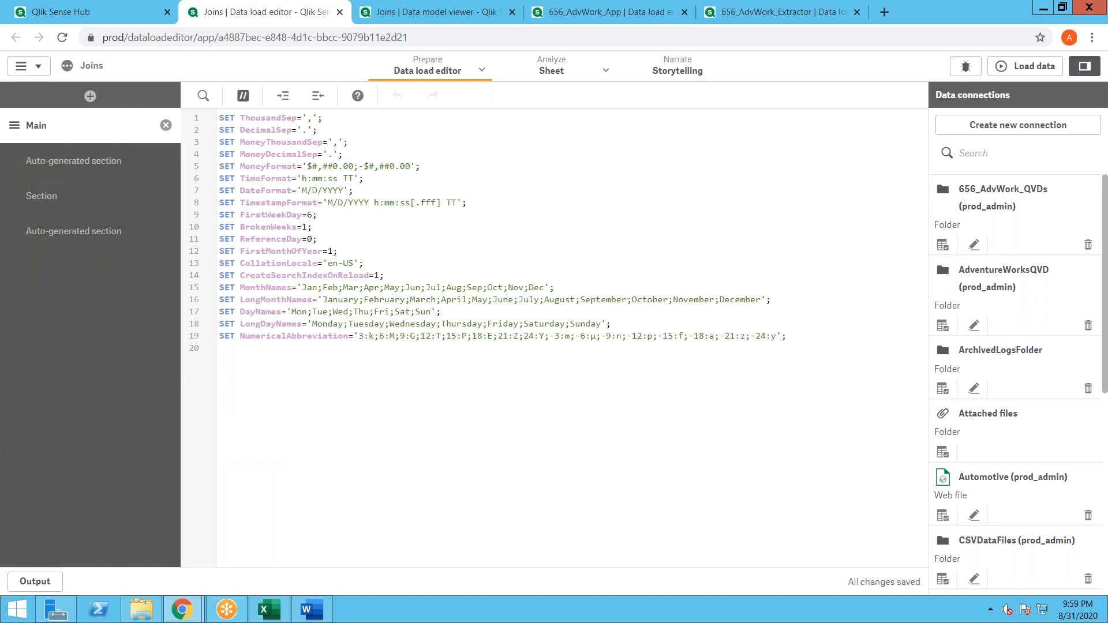
left_click_drag(244, 137, 403, 336)
left_click(75, 161)
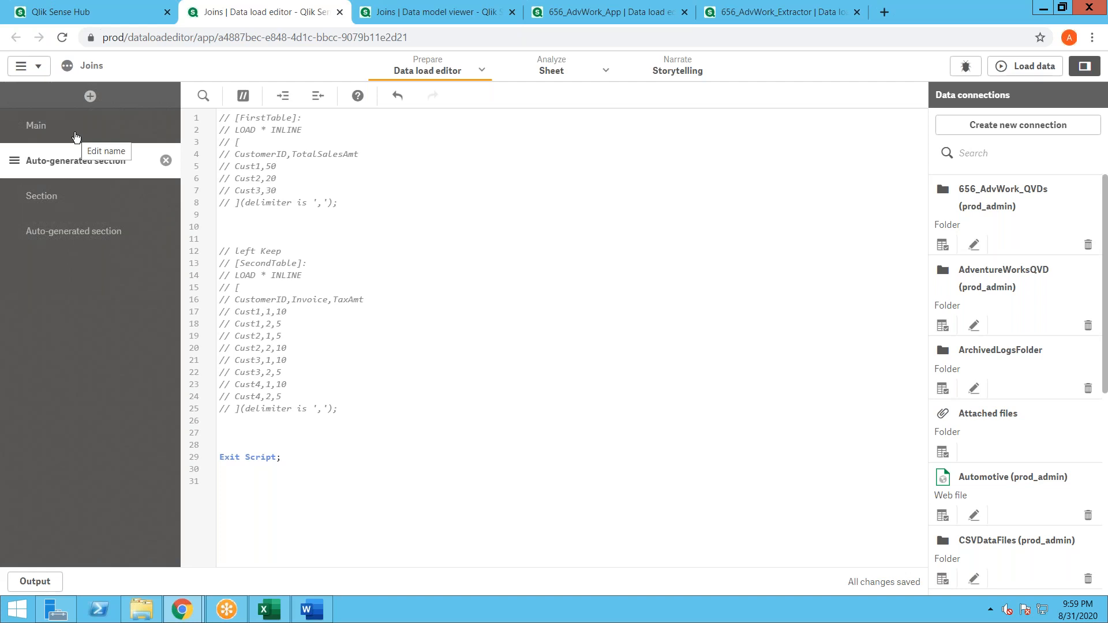
double_click(236, 457)
left_click(276, 457)
left_click(36, 124)
left_click(108, 167)
left_click(268, 448)
left_click(42, 194)
left_click(64, 230)
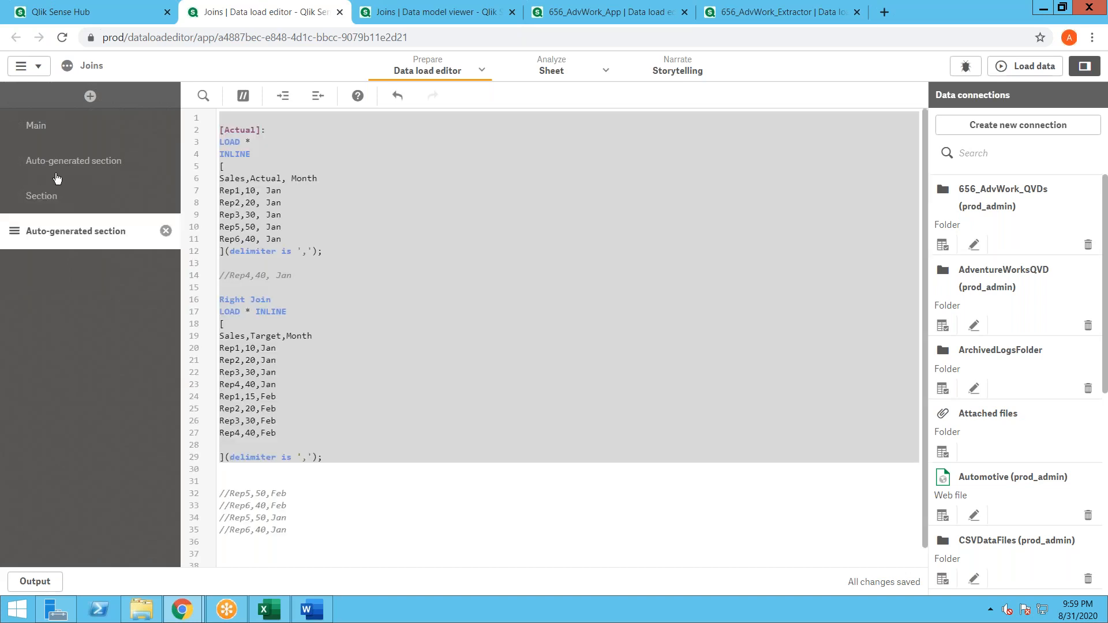
Step: Uncomment the FirstTable and SecondTable inline loads in the first auto-generated section and delete the left Keep prefix before SecondTable
left_click(57, 176)
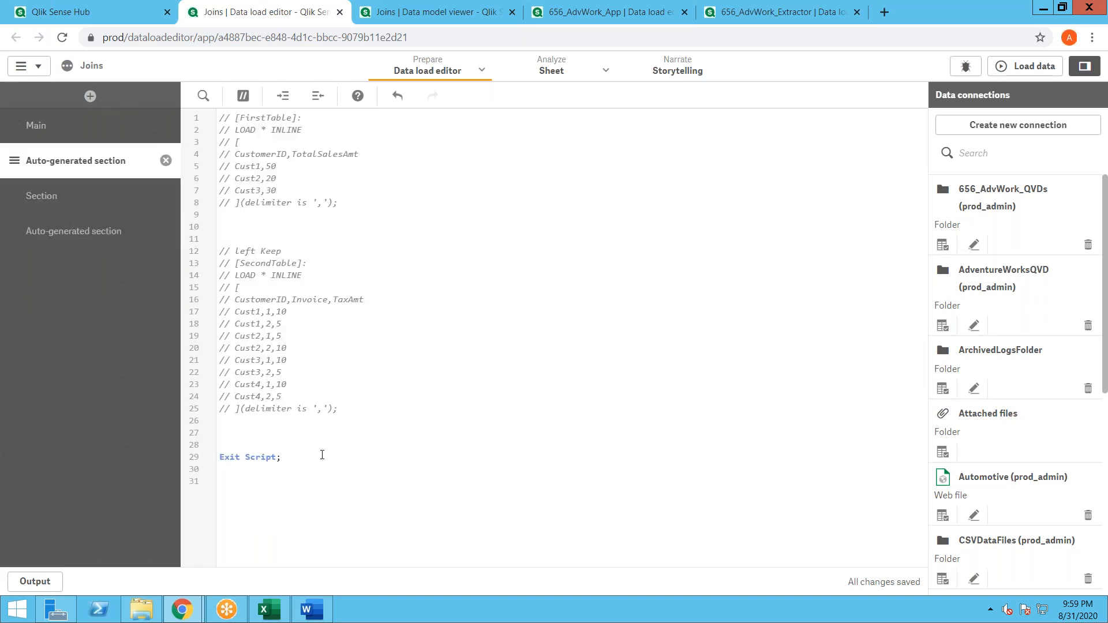
left_click_drag(392, 417, 150, 70)
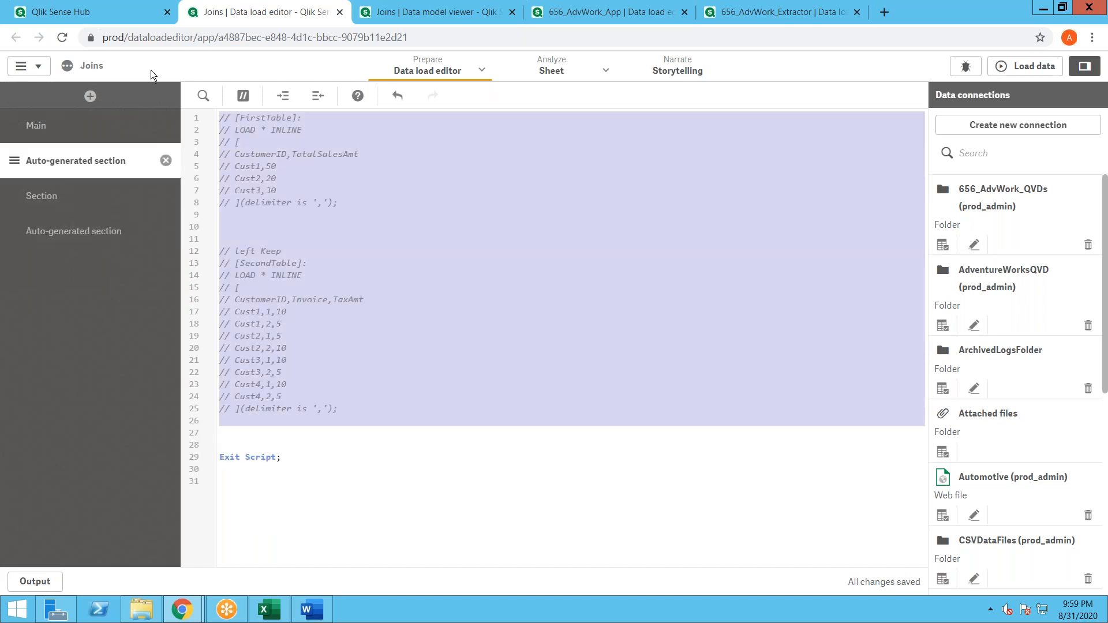
left_click(243, 95)
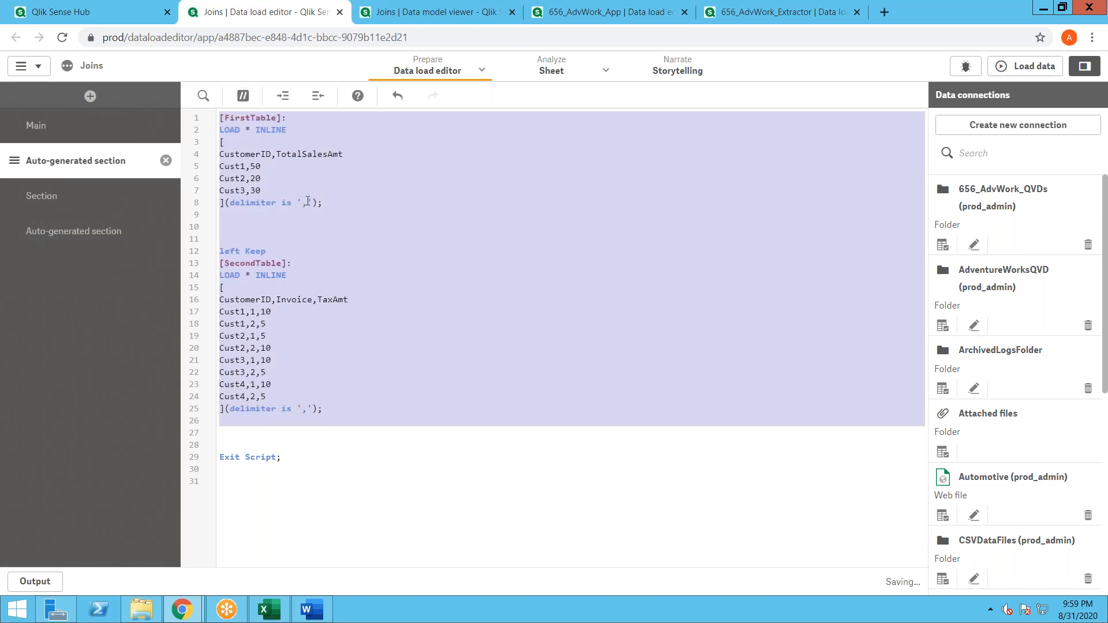
left_click(285, 183)
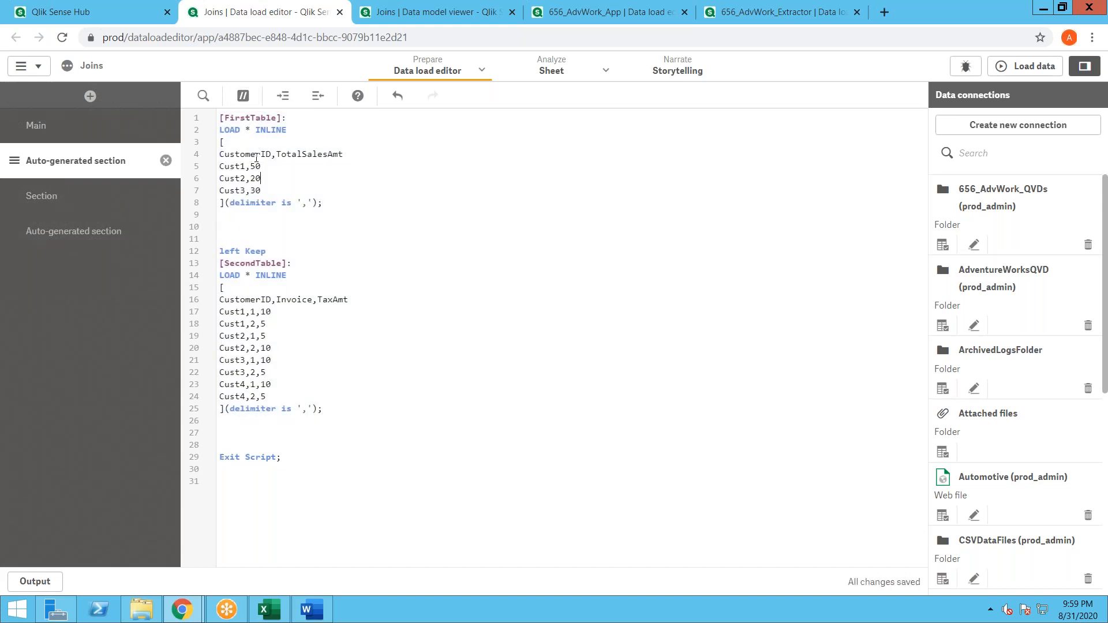
left_click(281, 248)
key("shift+Home")
key("BackSpace")
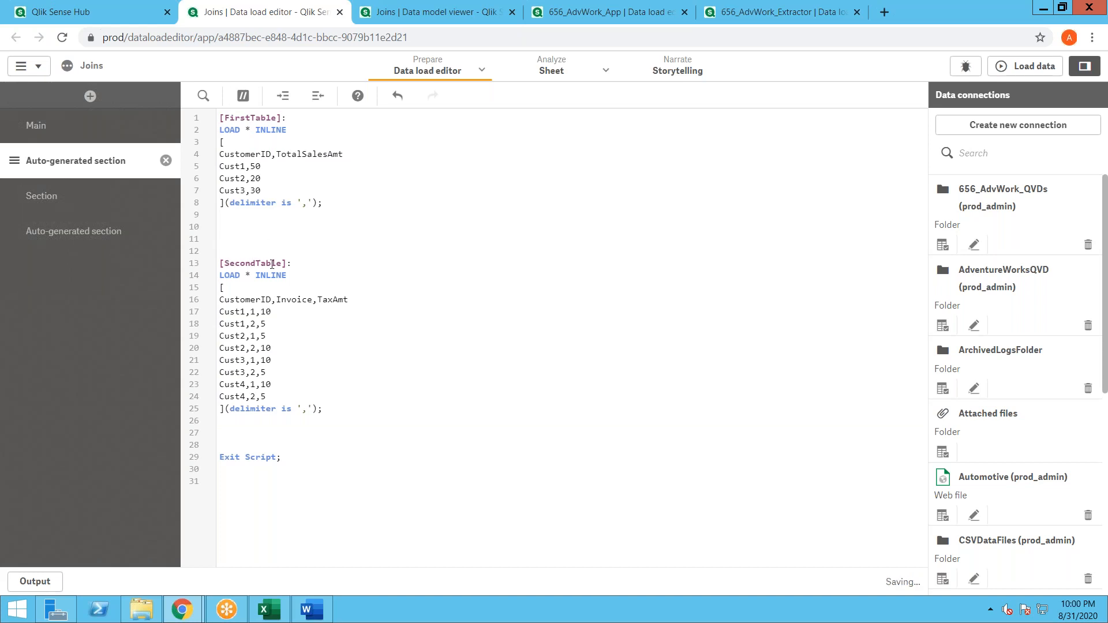
Step: Compare the shared CustomerID field and the Cust1 rows in FirstTable and SecondTable, and load the data
left_click(251, 300)
double_click(256, 166)
double_click(233, 312)
double_click(265, 312)
double_click(243, 326)
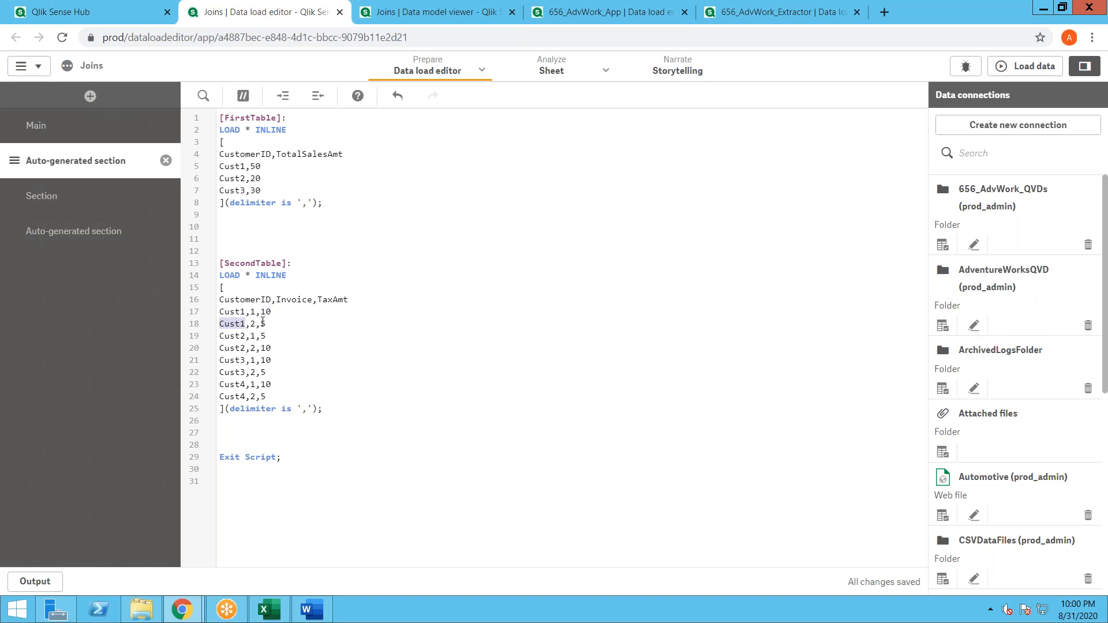
double_click(260, 325)
double_click(237, 299)
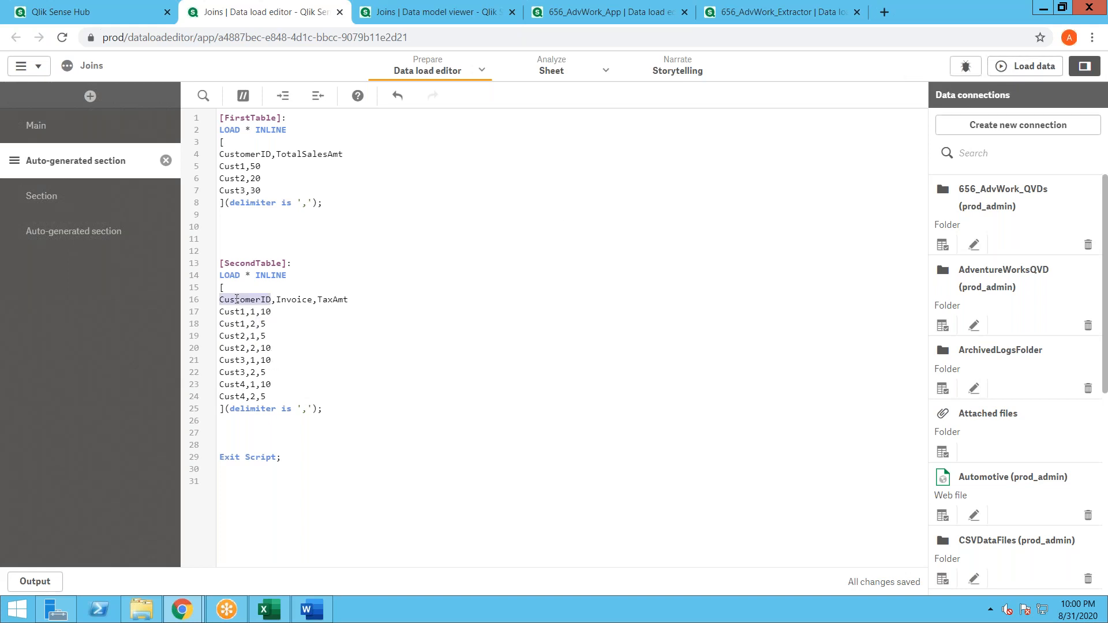
double_click(239, 156)
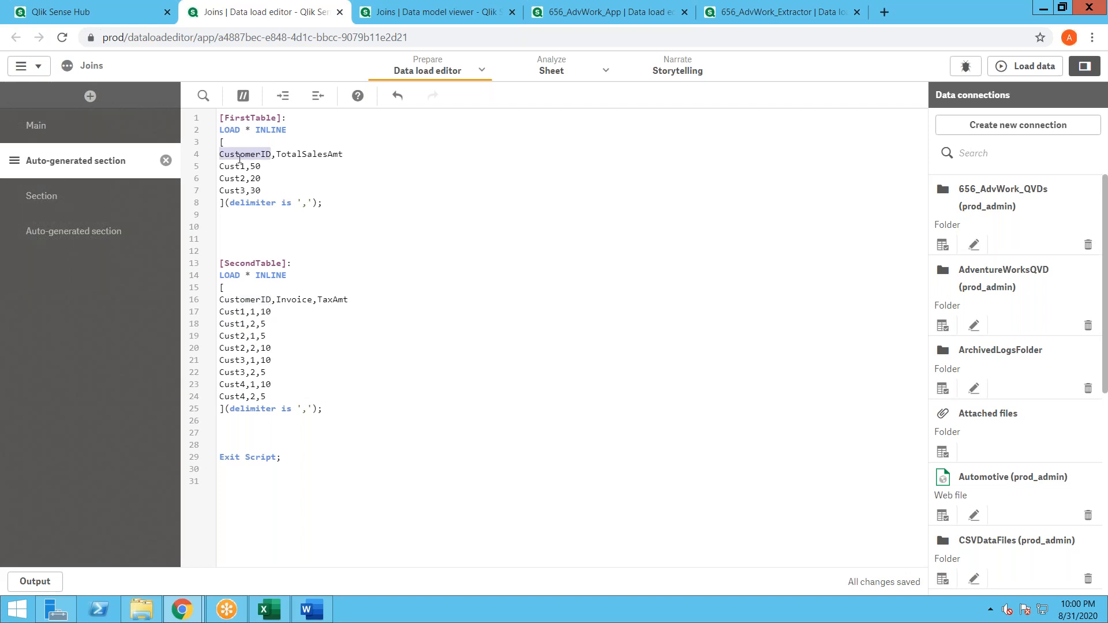
left_click(1024, 65)
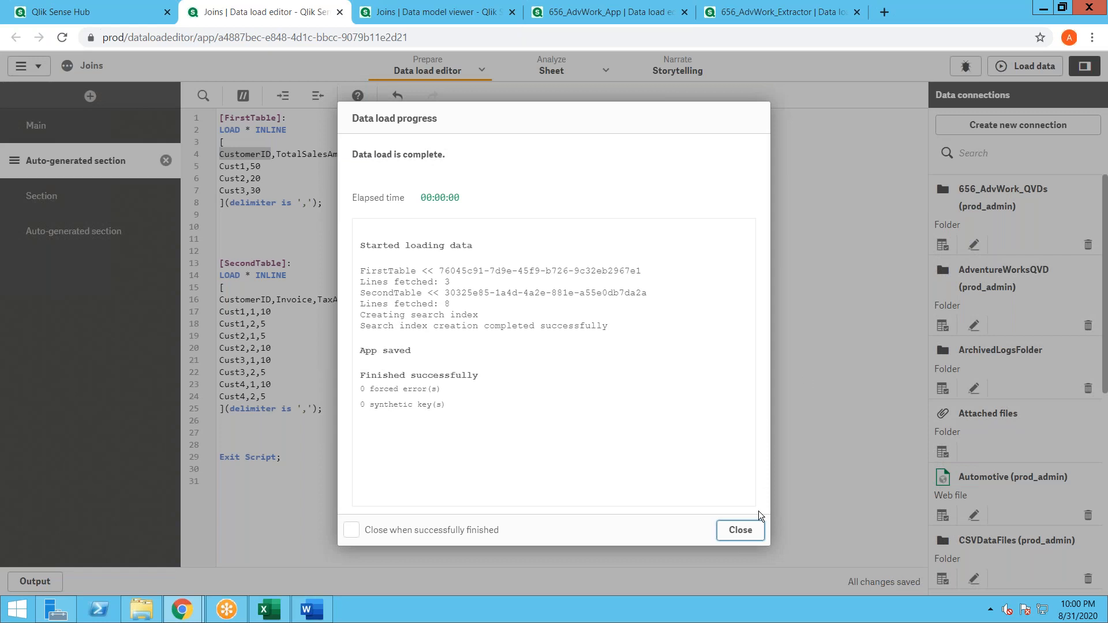
Step: Dismiss the finished data load report and compare the last CustomerID entries of FirstTable and SecondTable in the script
left_click(745, 532)
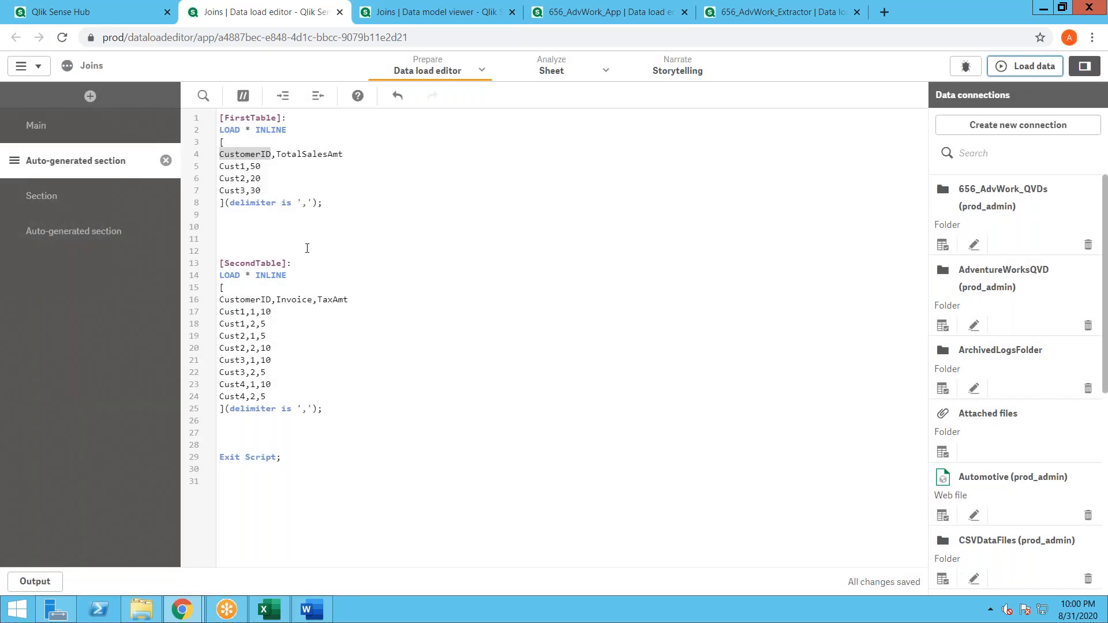
left_click(231, 192)
double_click(231, 192)
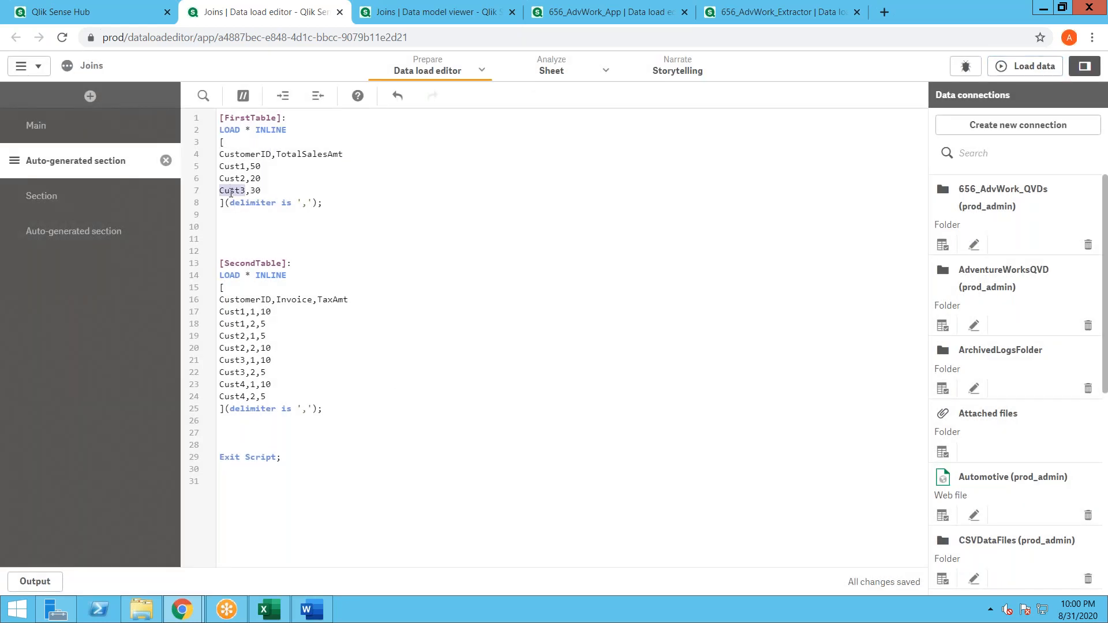
left_click(231, 393)
double_click(233, 394)
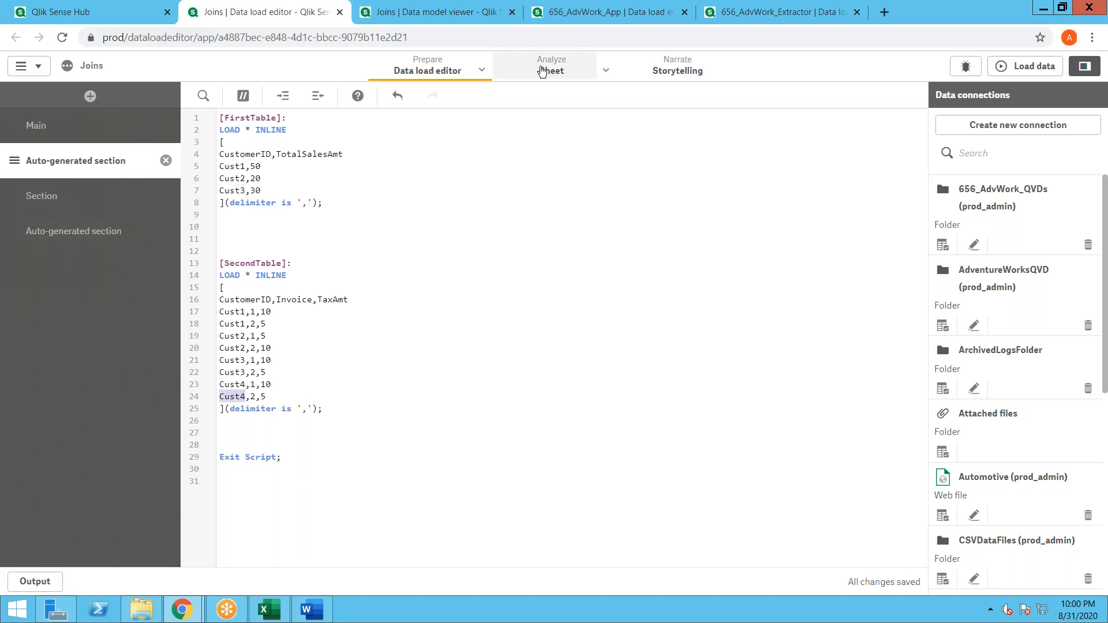
Step: Open the Joins app's sheet in a new tab and preview SecondTable in the data model viewer
left_click(607, 71)
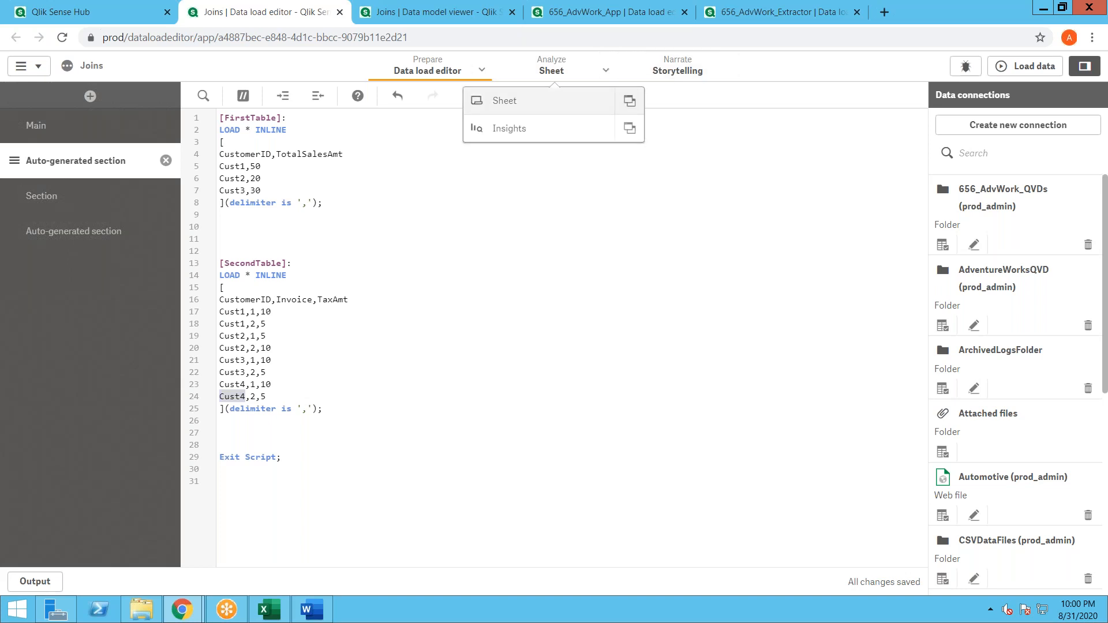
left_click(630, 100)
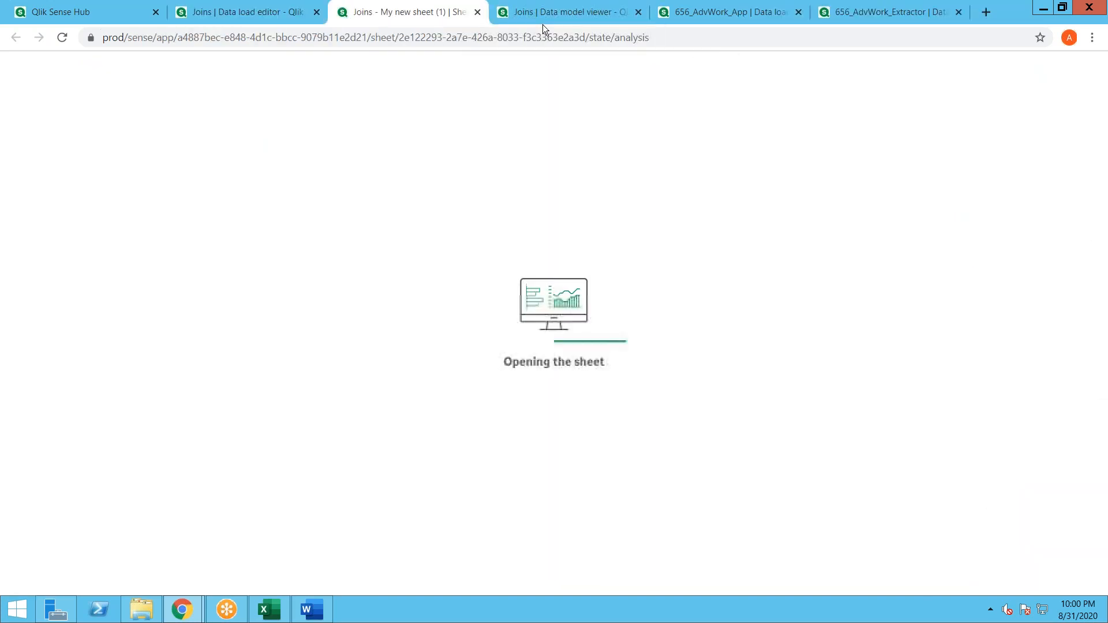
left_click(543, 21)
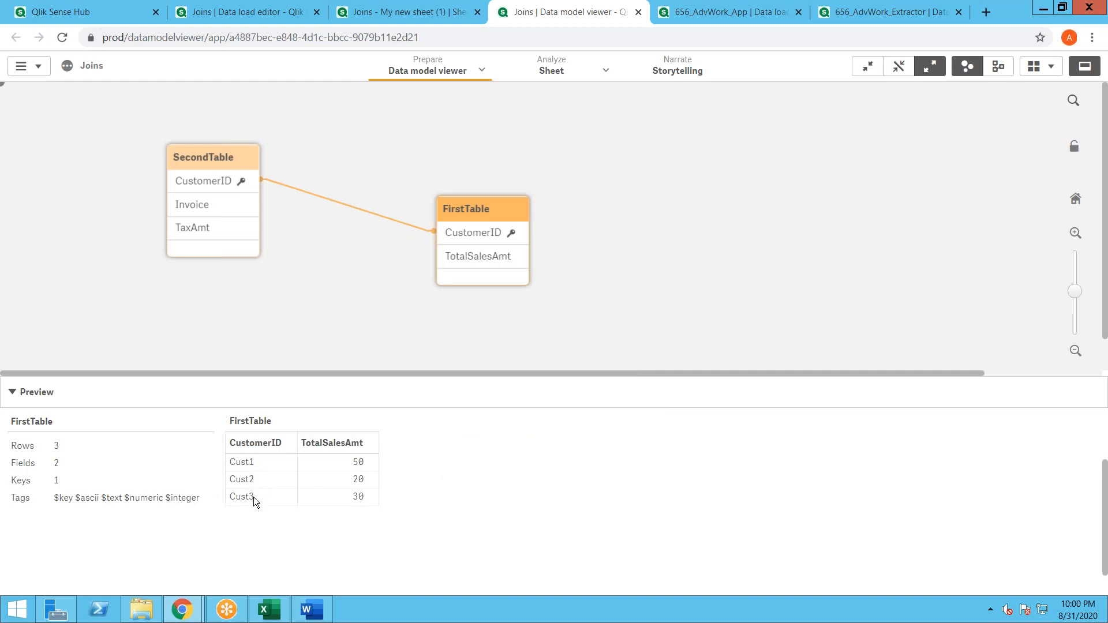
left_click(228, 157)
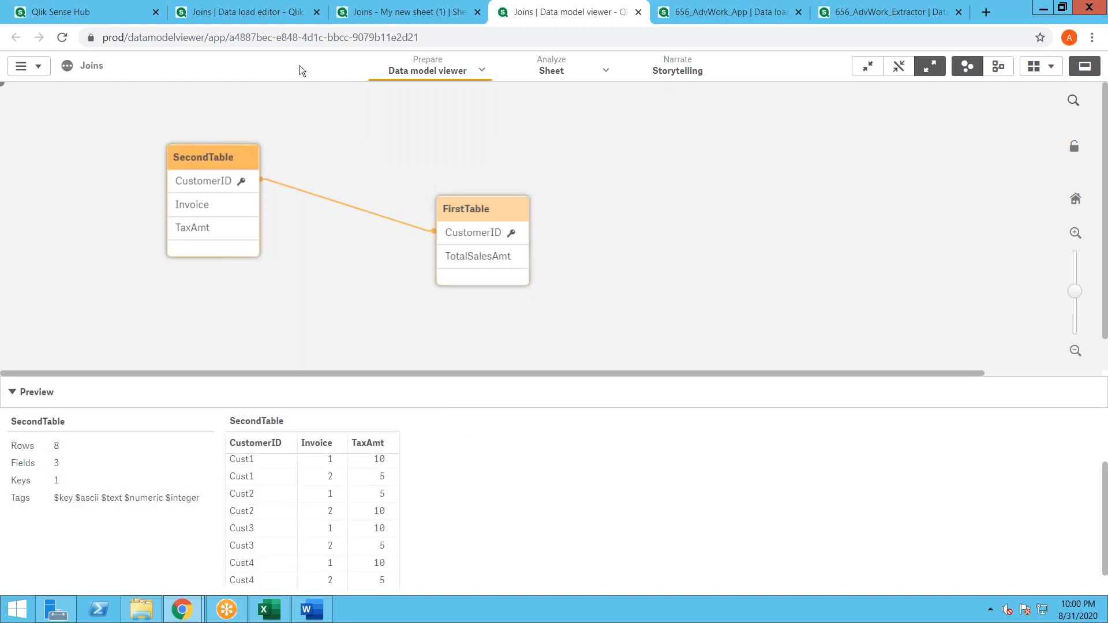
Step: Examine the sheet's table sorted by TaxAmt and by CustomerID, including in full-screen view
left_click(341, 16)
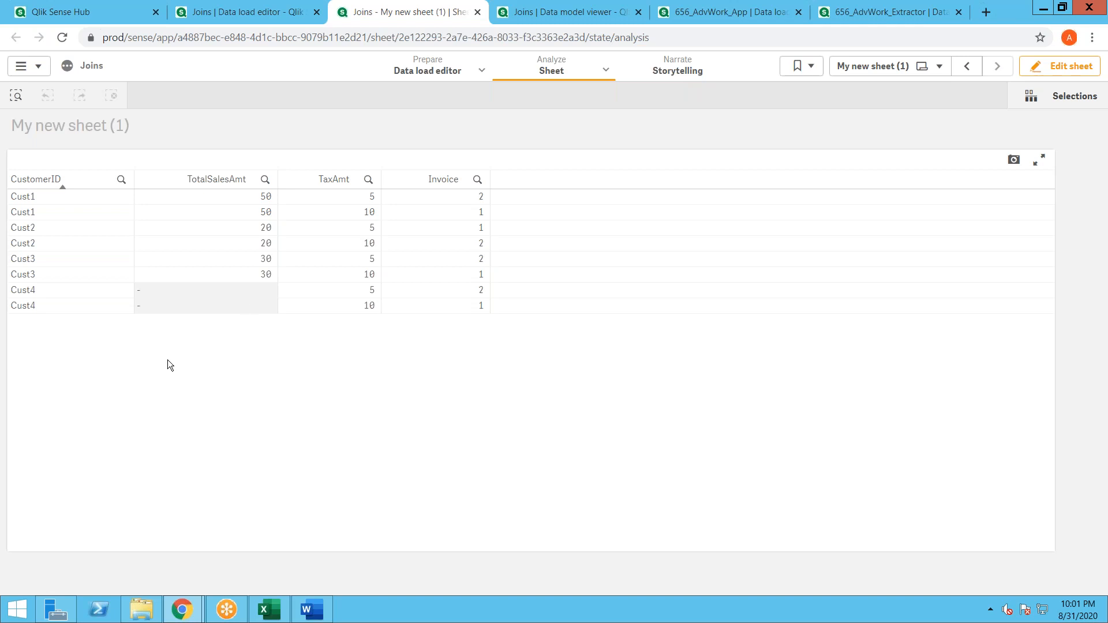
left_click(350, 182)
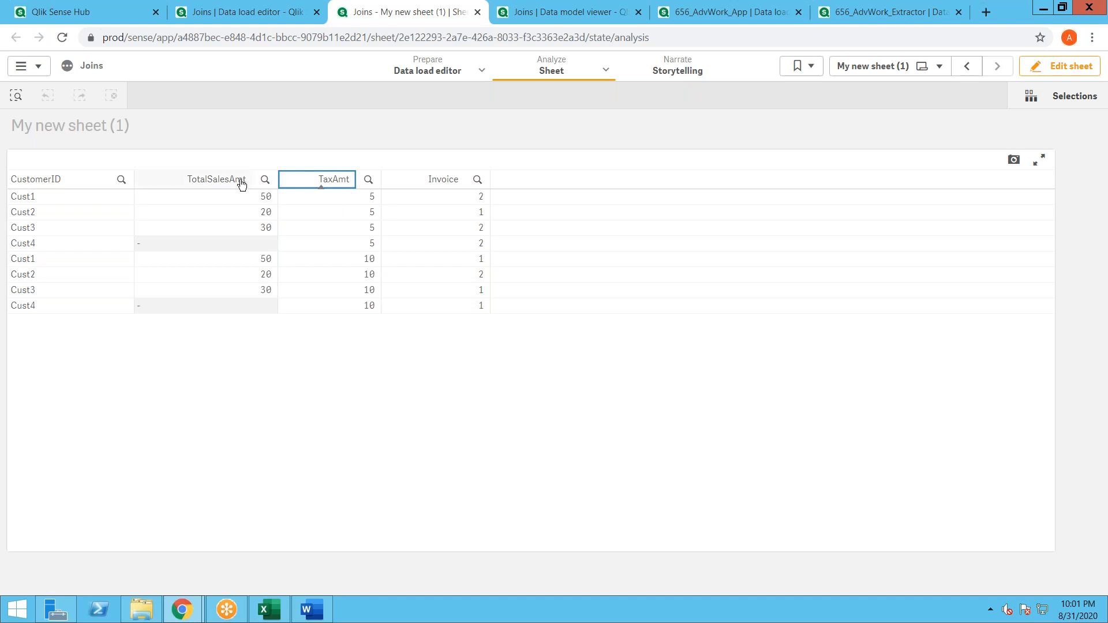
left_click(74, 180)
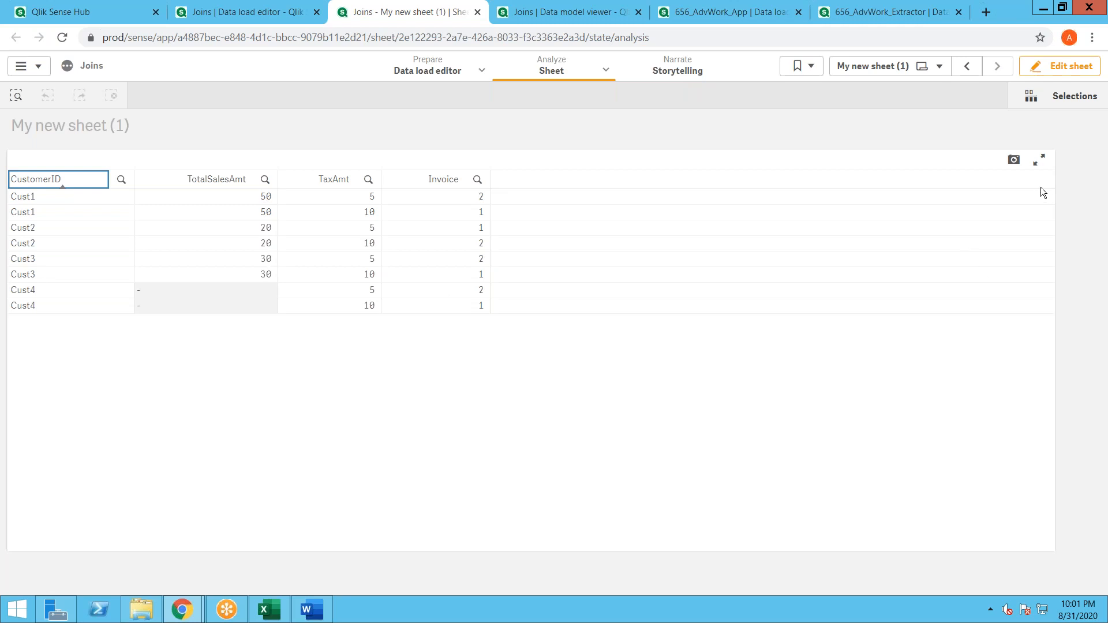
left_click(1038, 160)
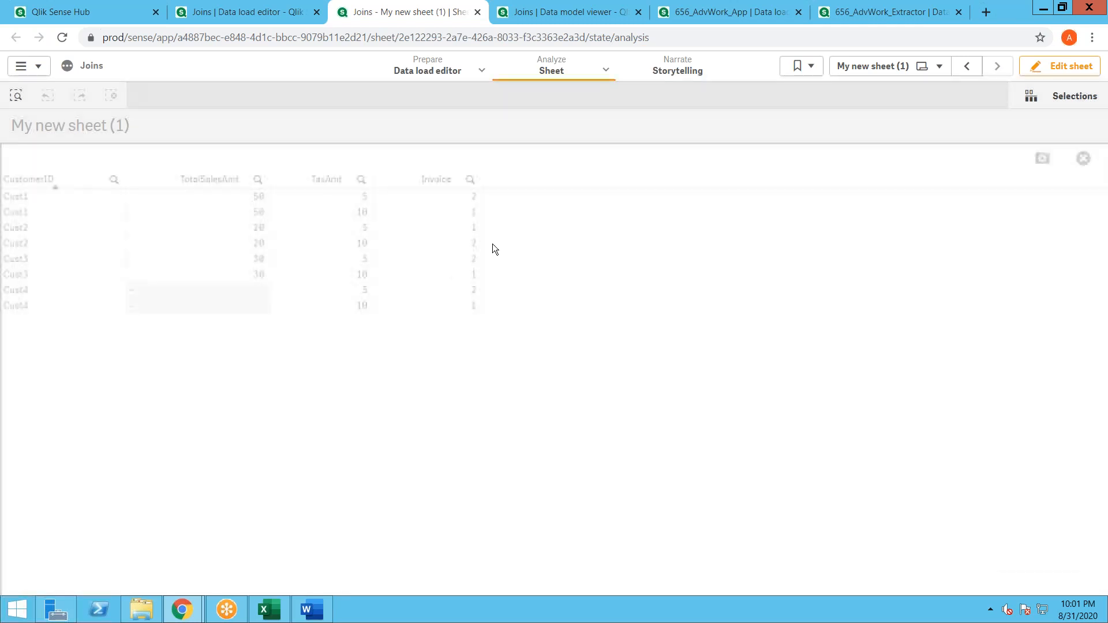
left_click(1079, 161)
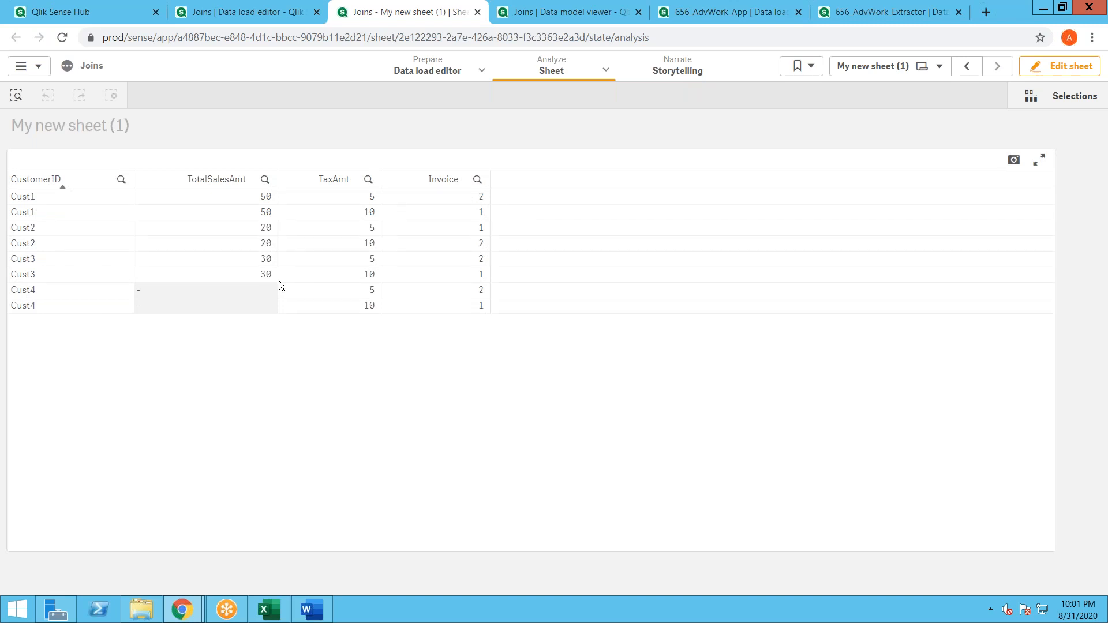
Step: Edit the sheet, resize the table to free space above it, and apply the unsaved visualization changes
left_click(1079, 66)
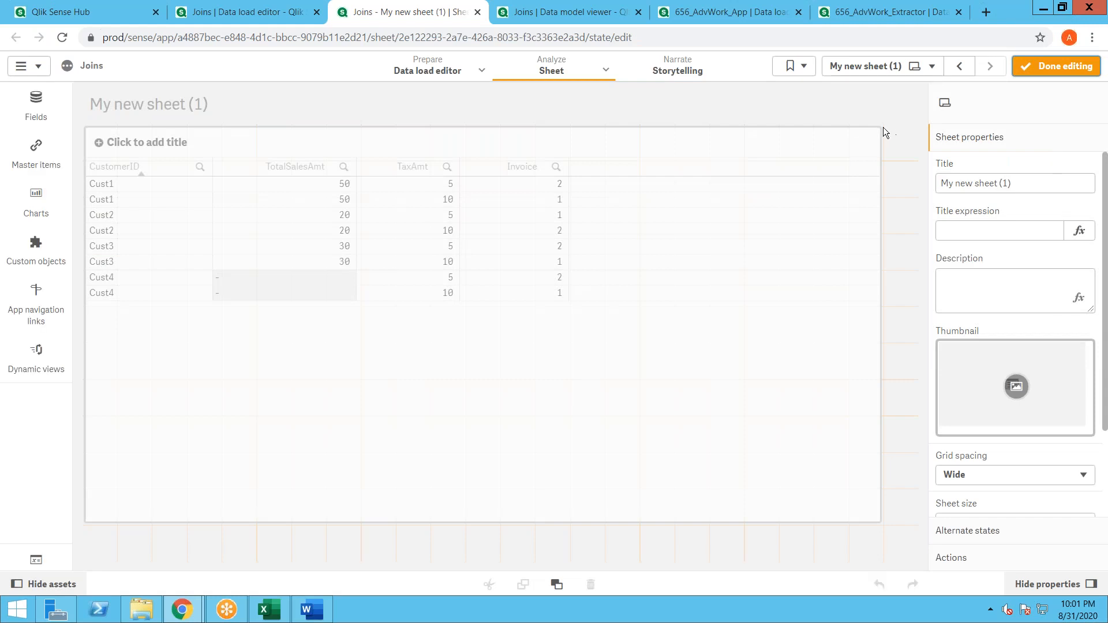
left_click_drag(878, 127, 880, 200)
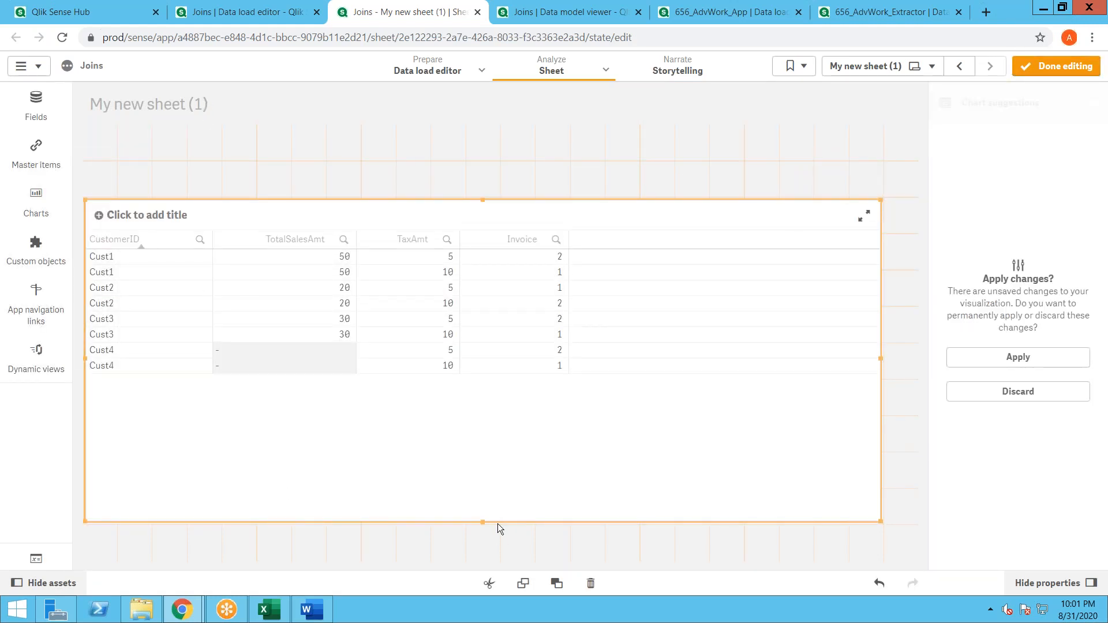
left_click_drag(478, 524, 483, 558)
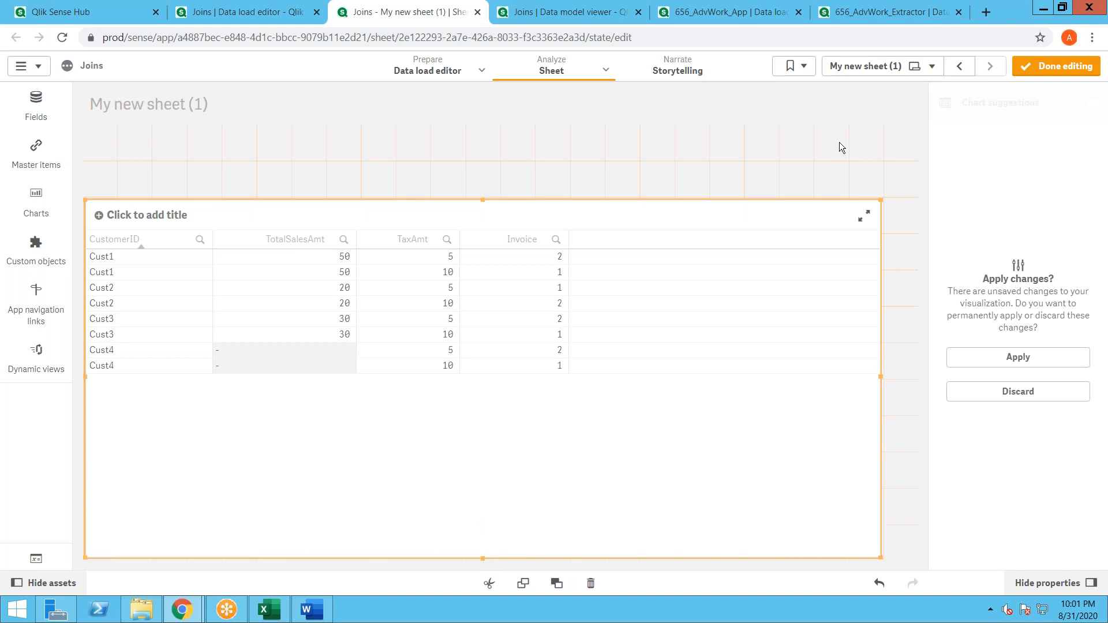
left_click_drag(880, 199, 880, 236)
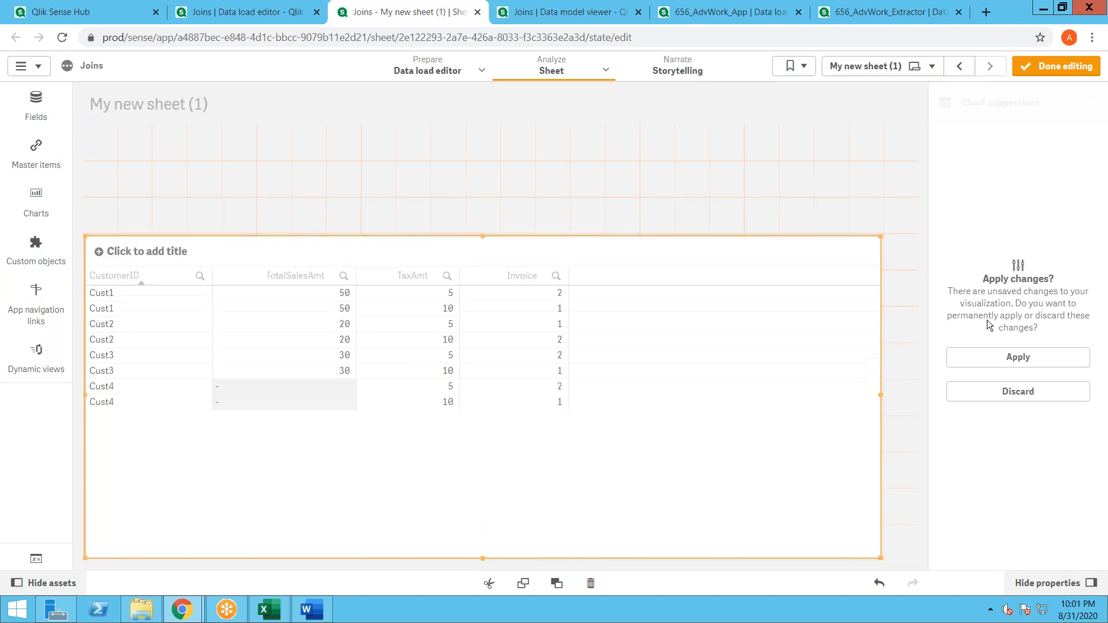
left_click(980, 360)
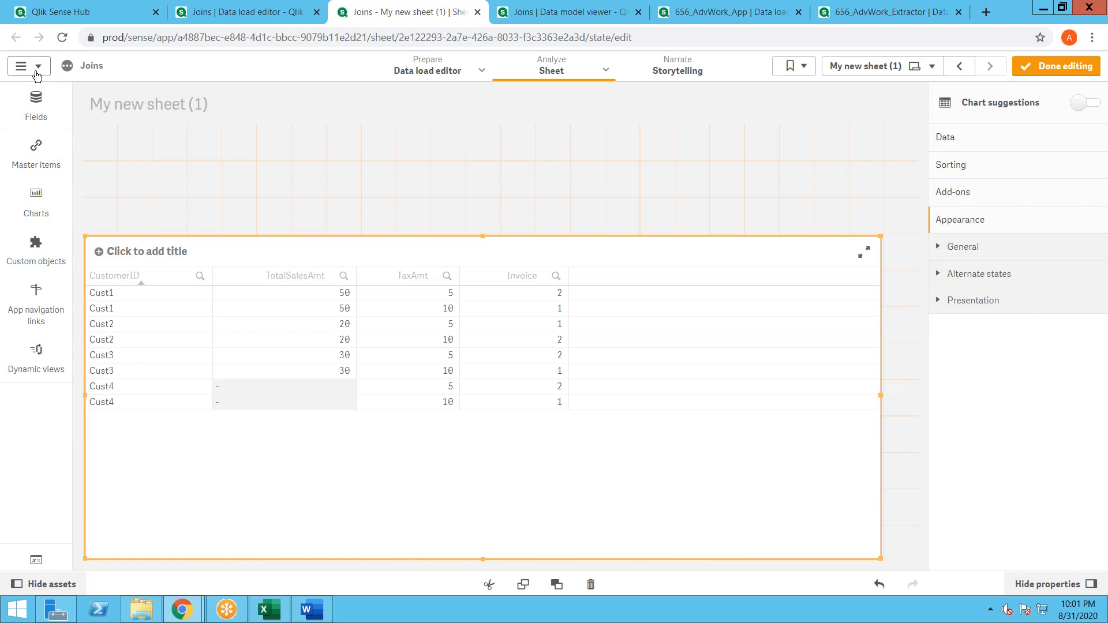
Step: Add a KPI summing TotalSalesAmt from the TotalSalesAmt field above the table, and finish editing the sheet
left_click(36, 110)
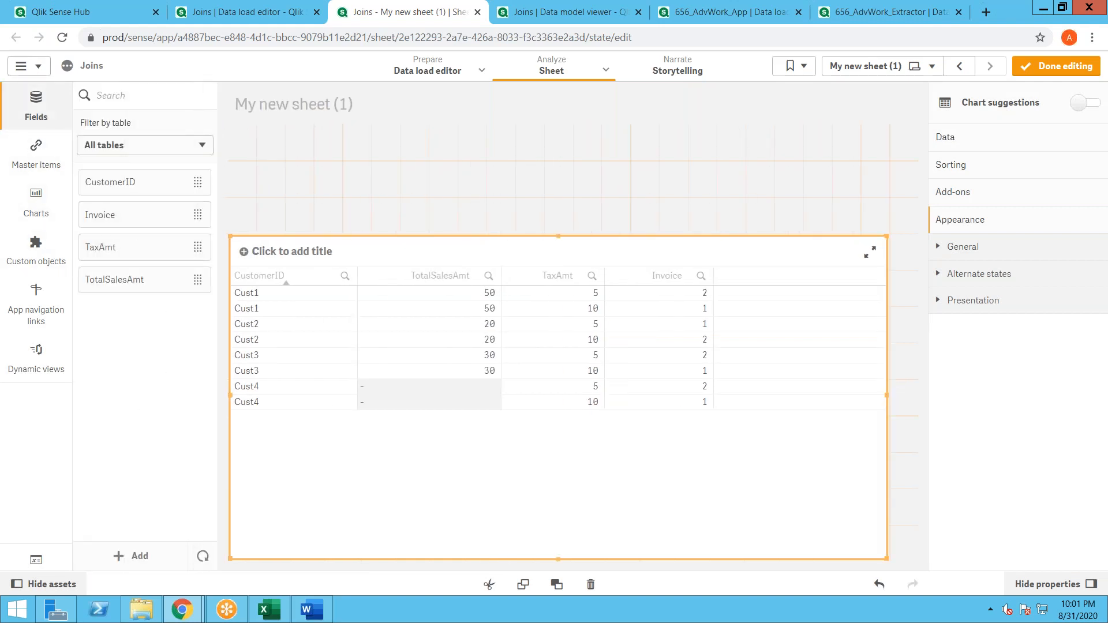
left_click_drag(124, 280, 577, 223)
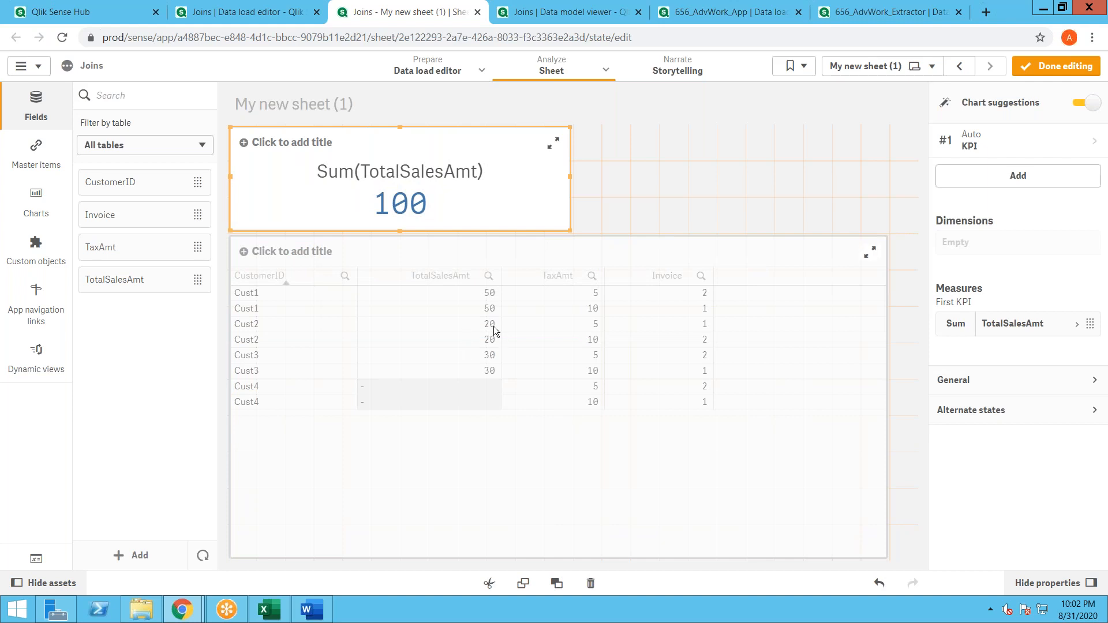
left_click(1030, 66)
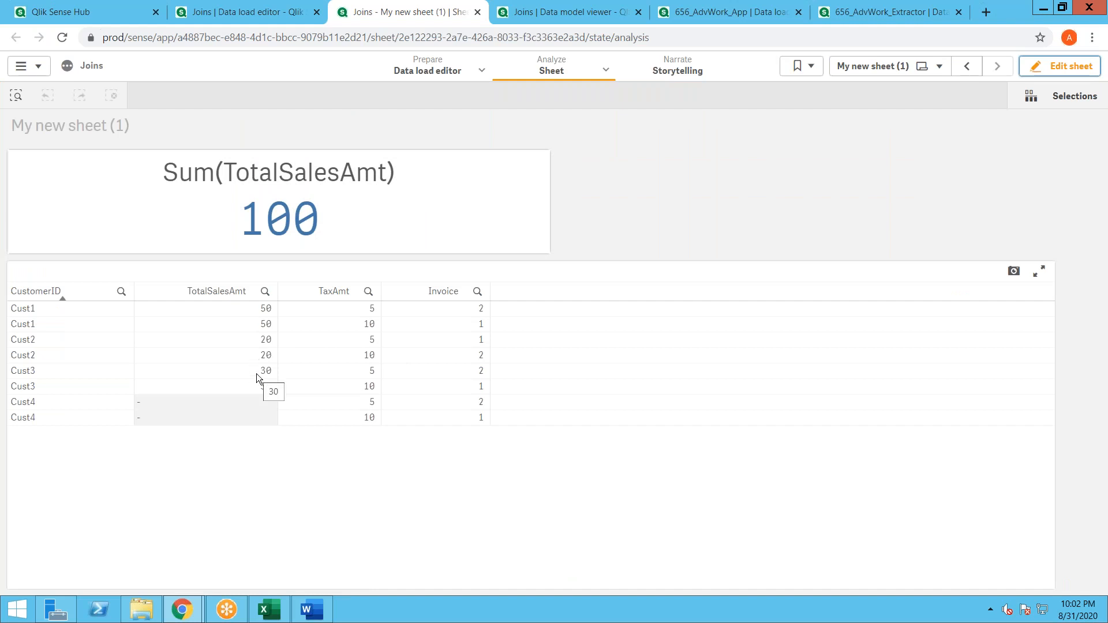
Step: Check the total sales for Cust1 alone, clear the selection, and compare the sheet with the load script
left_click(35, 311)
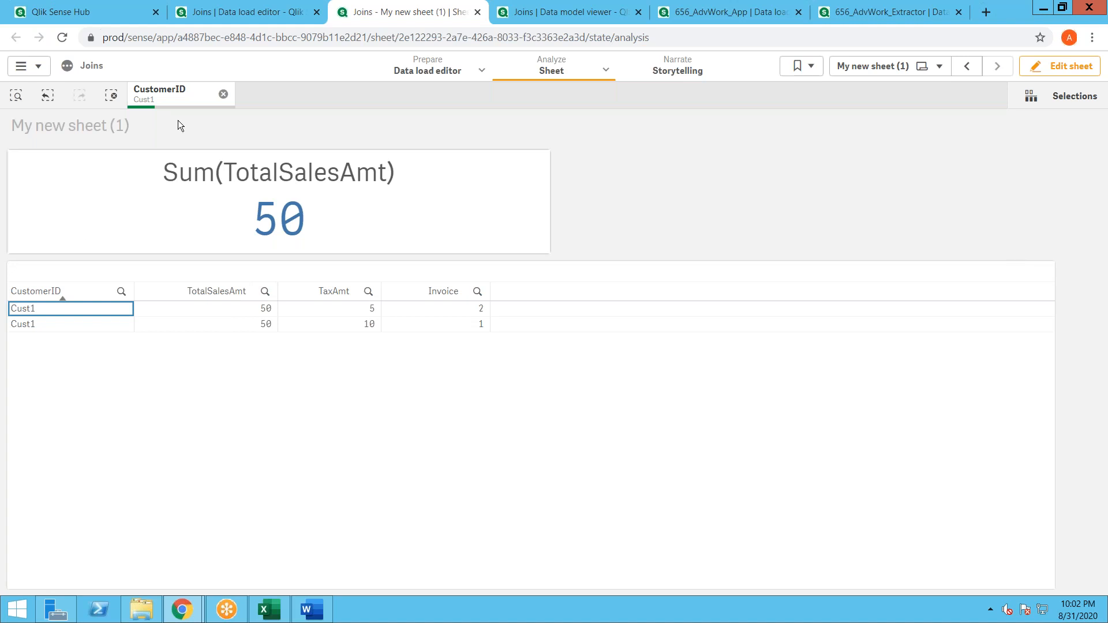
left_click(223, 94)
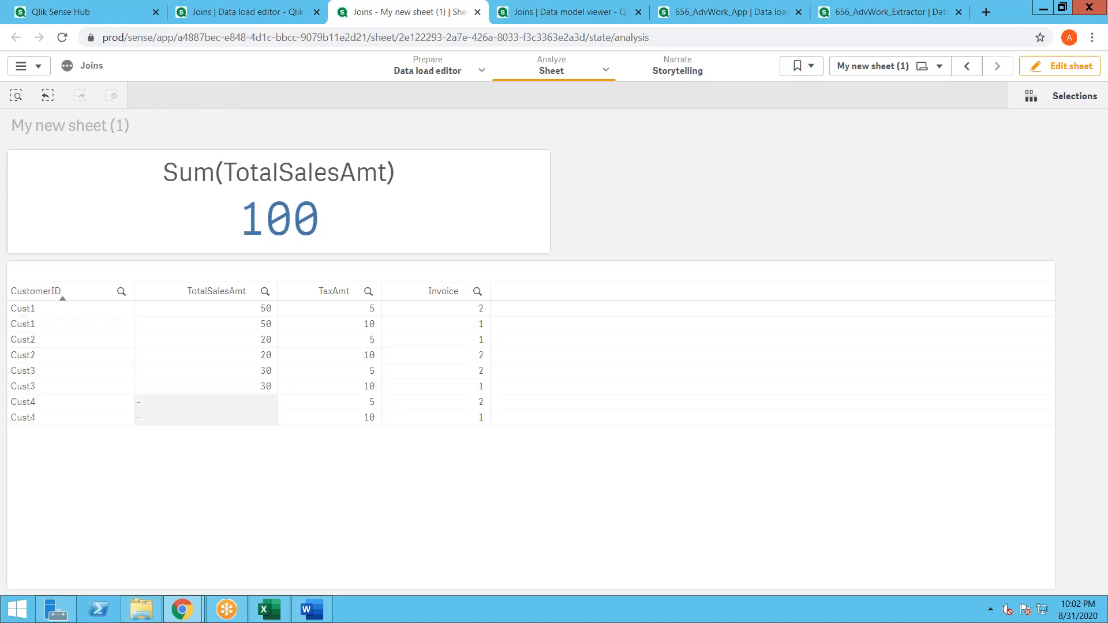
left_click(247, 18)
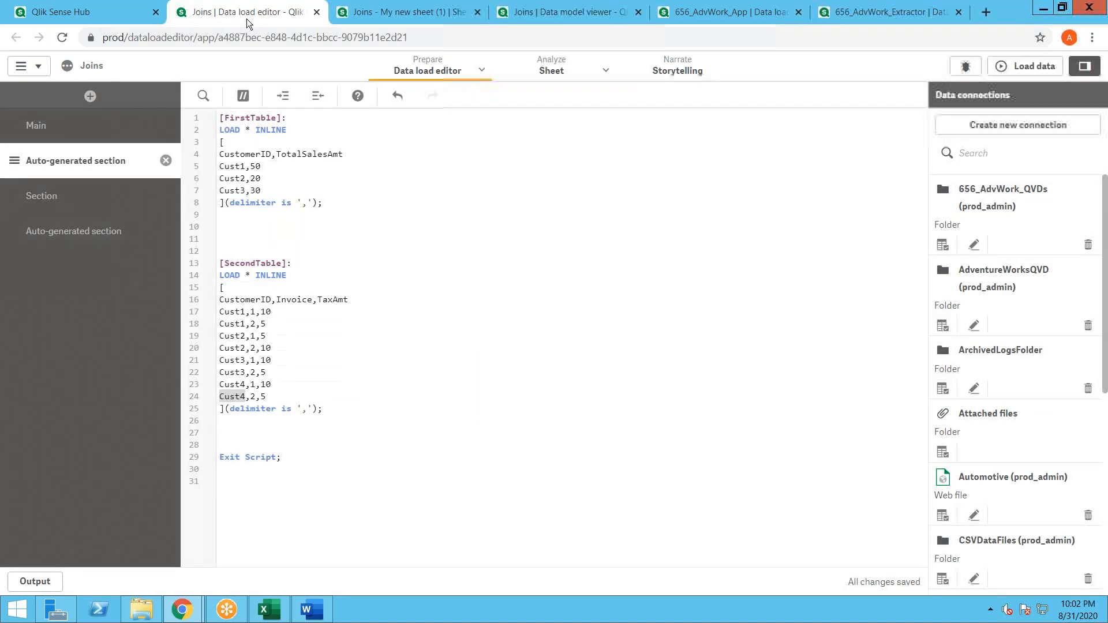
left_click(335, 18)
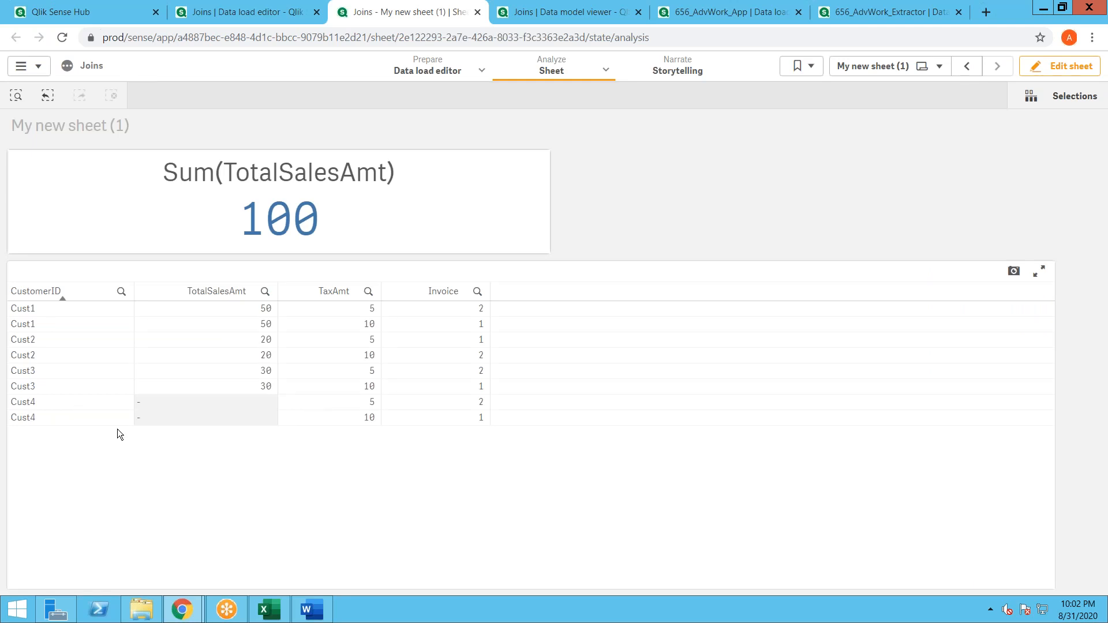
Step: Add "Left Join" before the second inline load in the script, comment out the [SecondTable] label, and reload the data
left_click(205, 15)
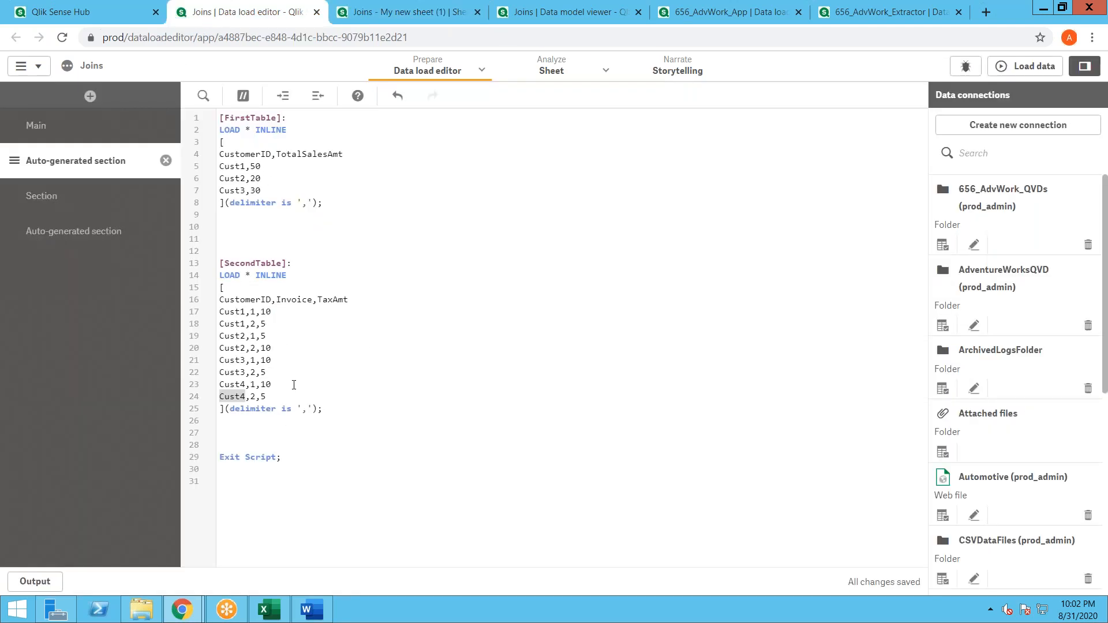
left_click(229, 251)
type("Left Join")
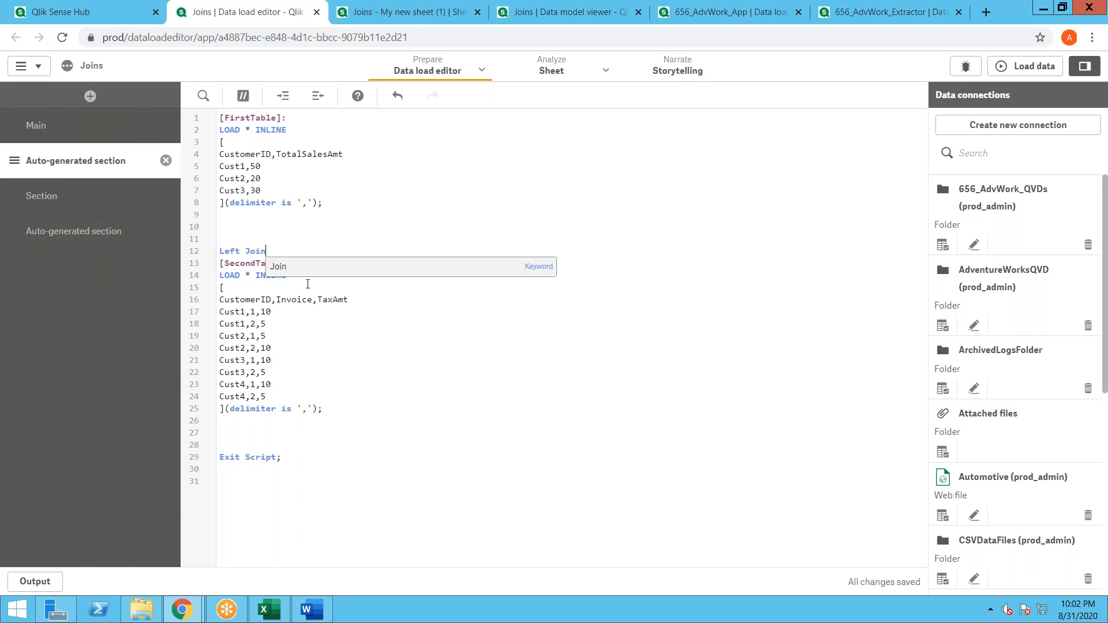
left_click(221, 268)
type("//")
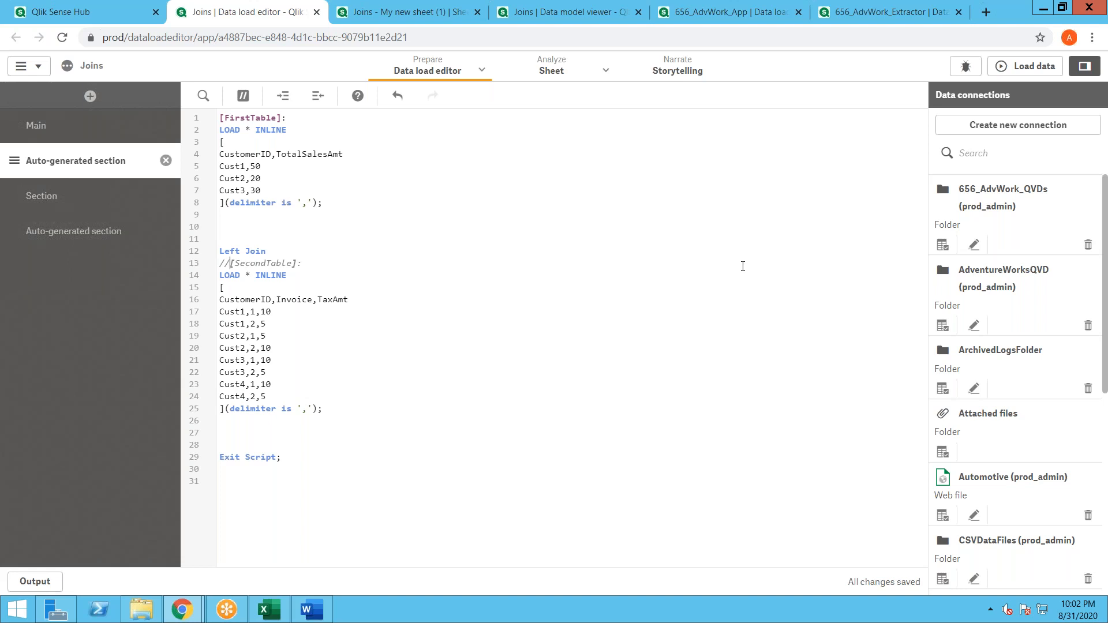
left_click(1034, 68)
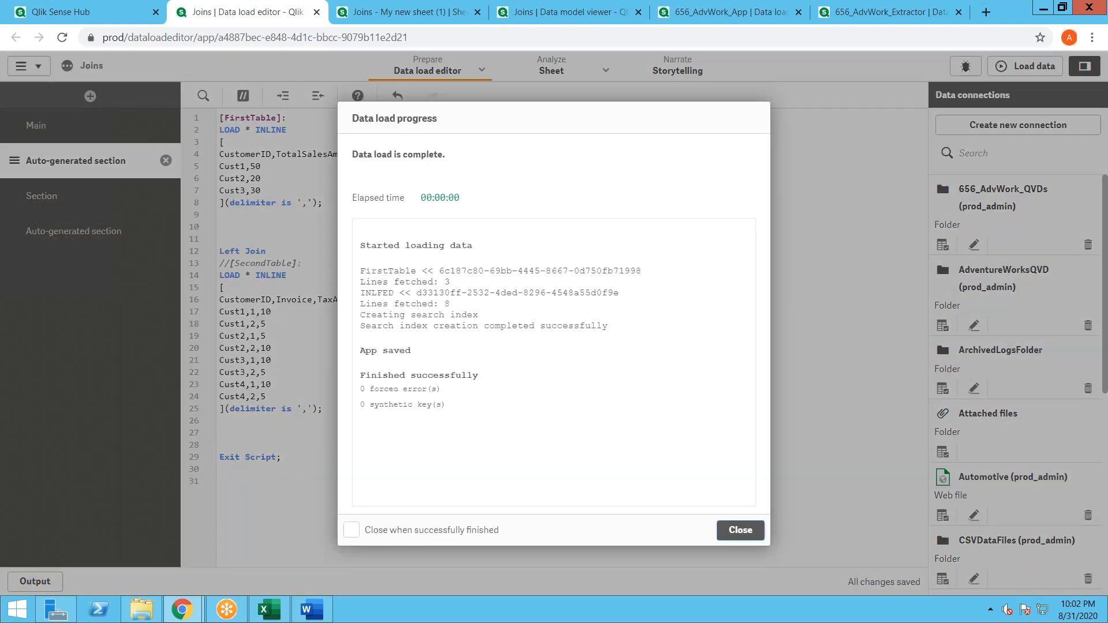
left_click(740, 530)
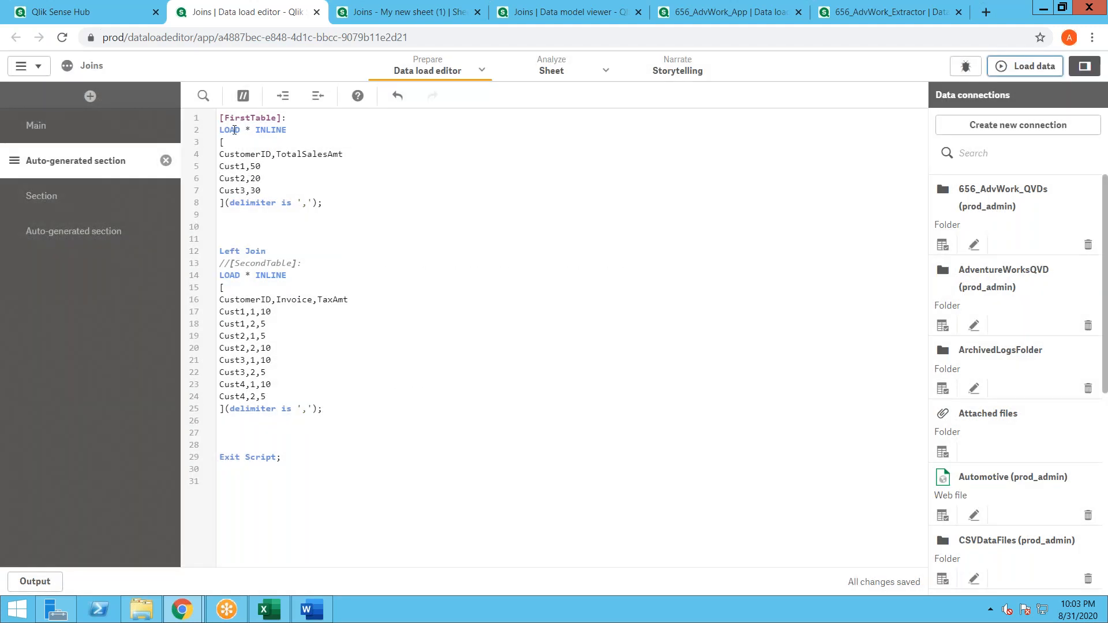
Step: Examine the CustomerID field and the two Cust4 rows in the joined inline load
double_click(248, 299)
double_click(238, 390)
left_click(294, 405)
left_click_drag(266, 396, 200, 387)
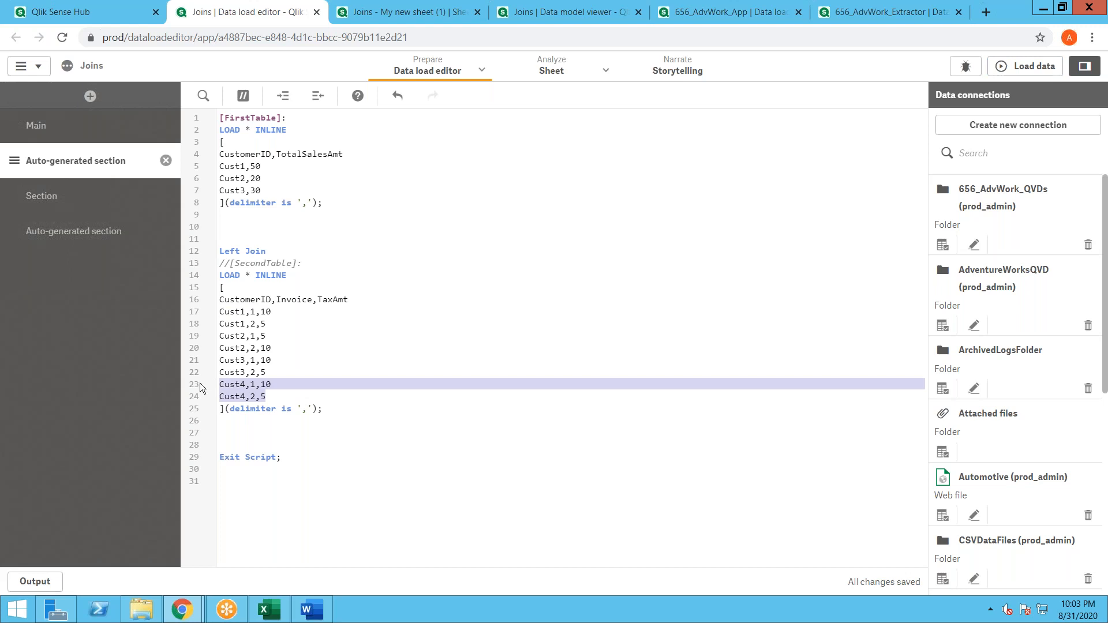
Step: Review the reloaded sheet and preview the joined FirstTable in the data model viewer
left_click(346, 14)
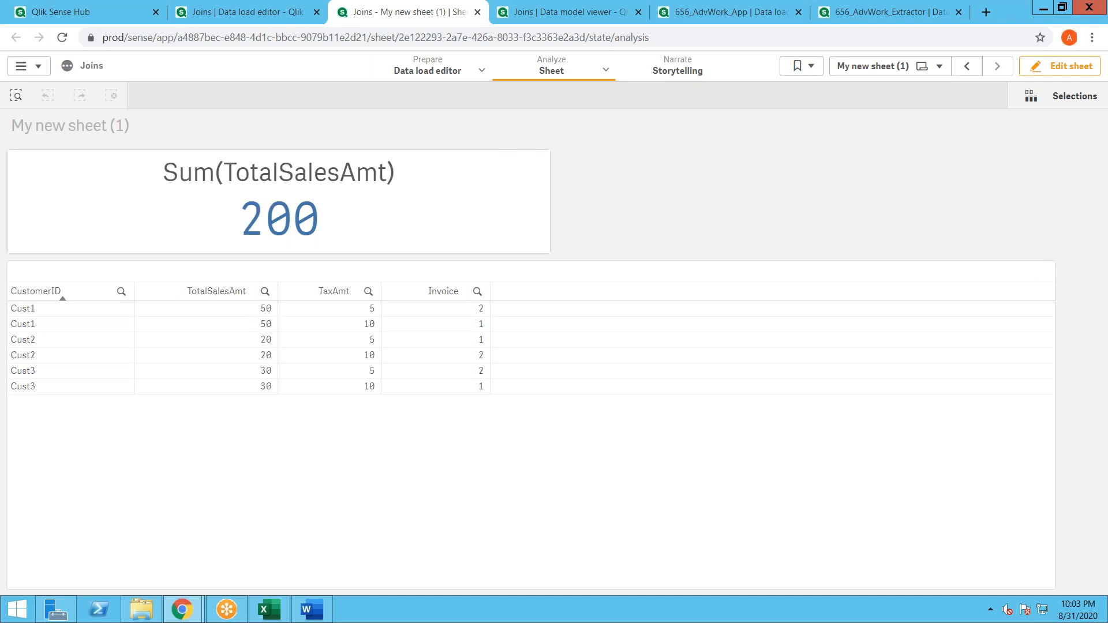
left_click(529, 22)
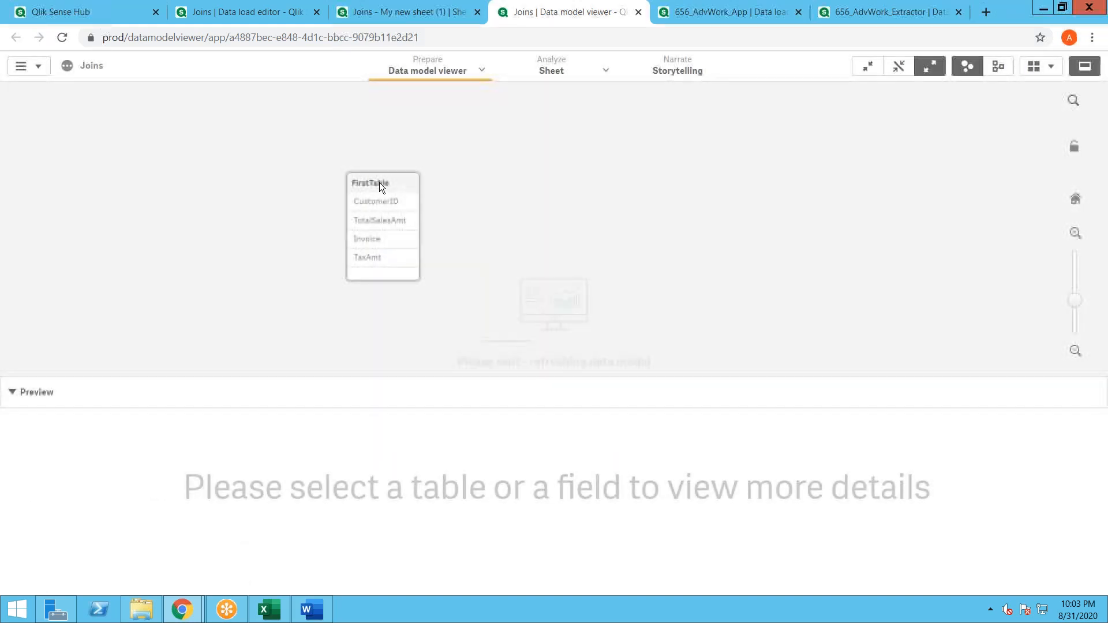
left_click(379, 182)
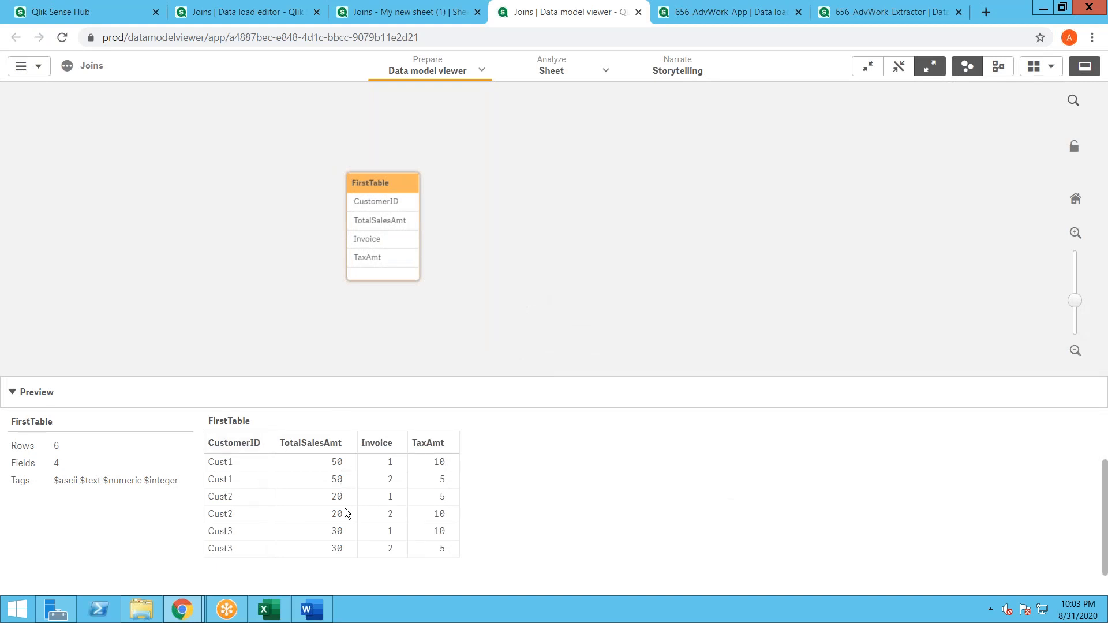
Step: Compare the sheet's Sum(TotalSalesAmt) KPI with the left join script in the data load editor
left_click(256, 12)
left_click(345, 13)
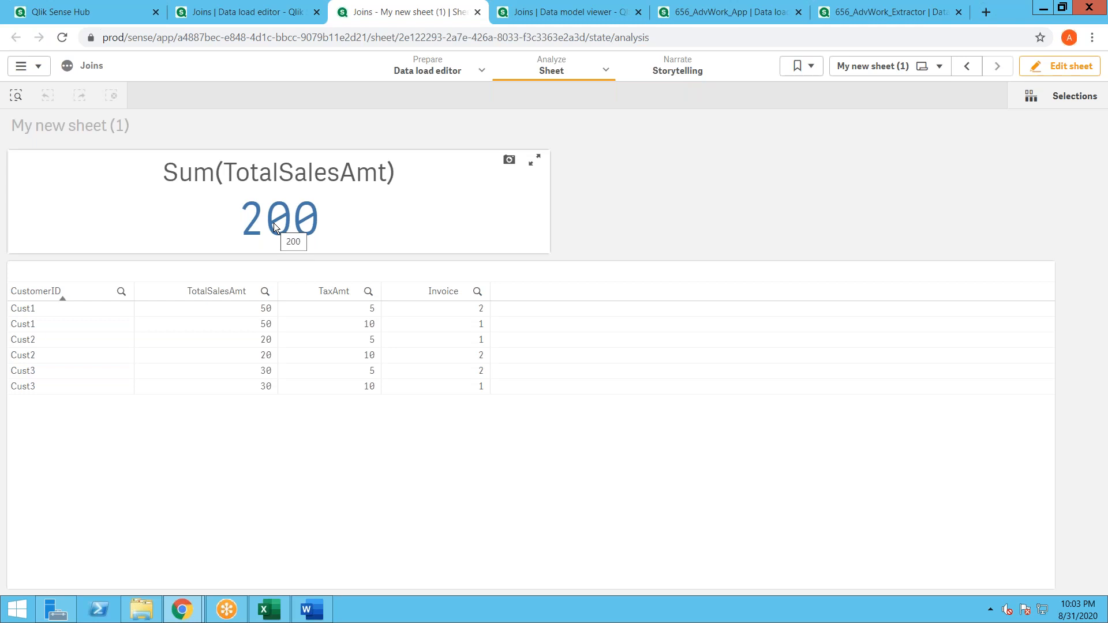
left_click(254, 13)
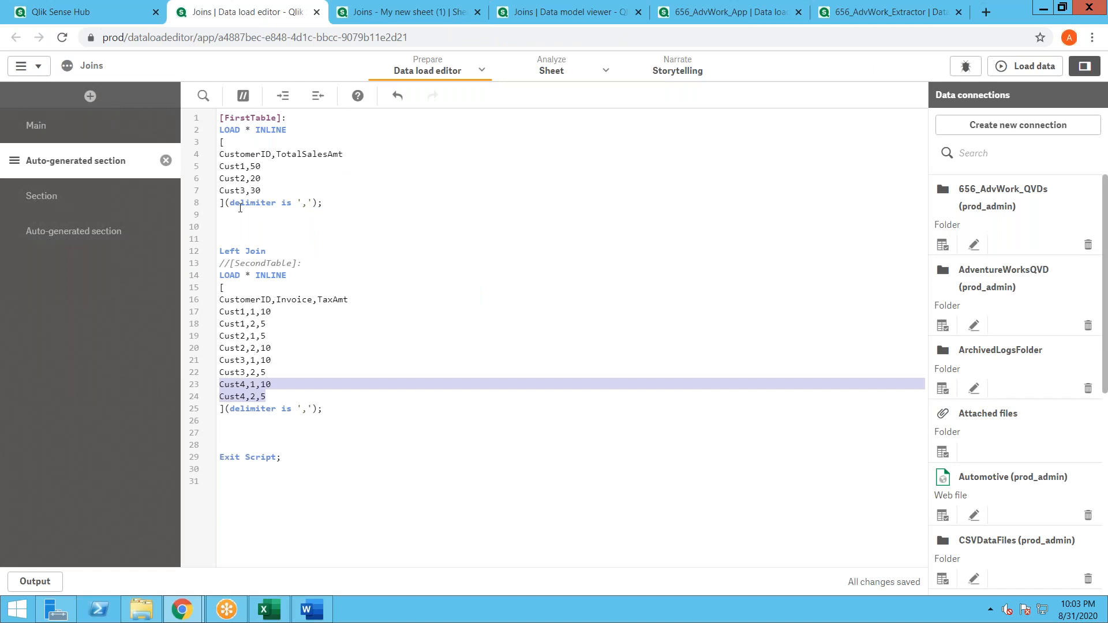
Step: Comment out the Left Join line in the load script, reload the data, and review the sheet
left_click(221, 253)
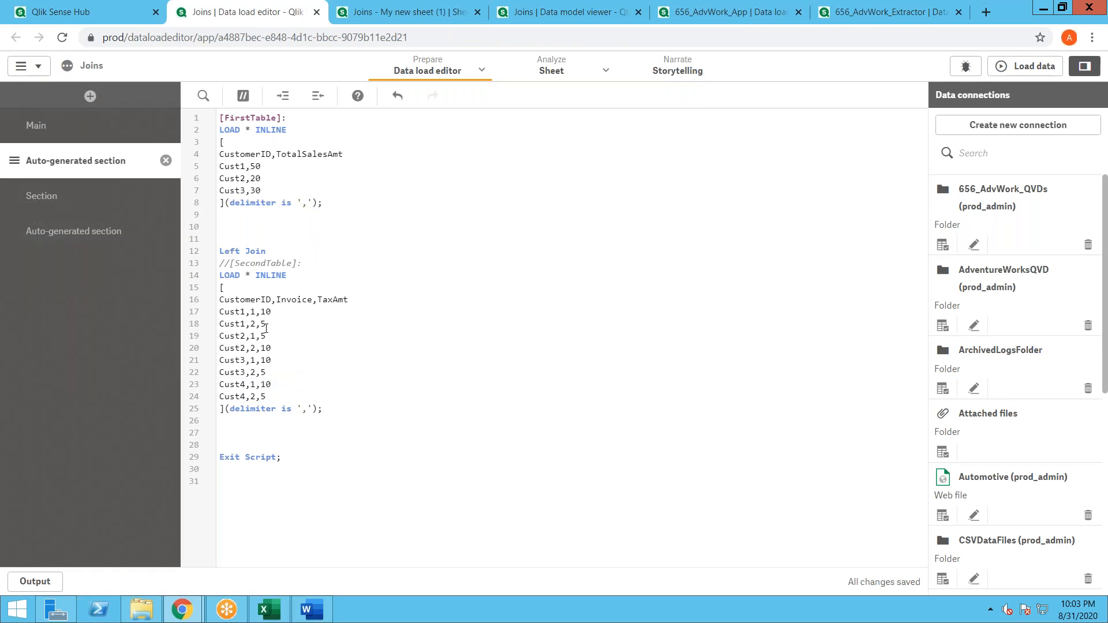
type("//")
left_click(1030, 66)
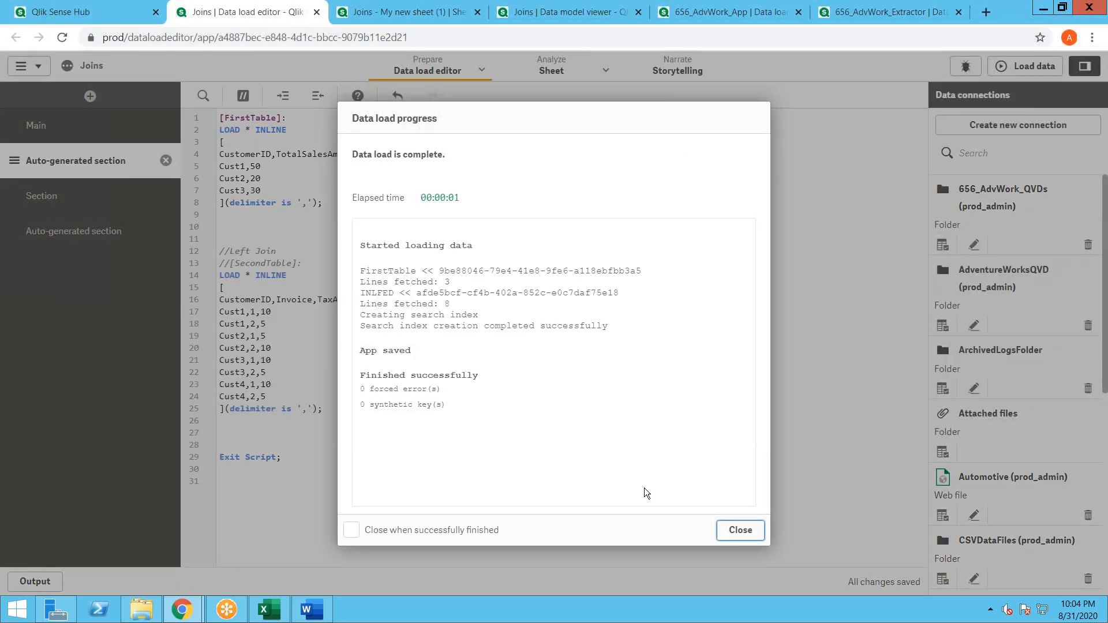
left_click(739, 529)
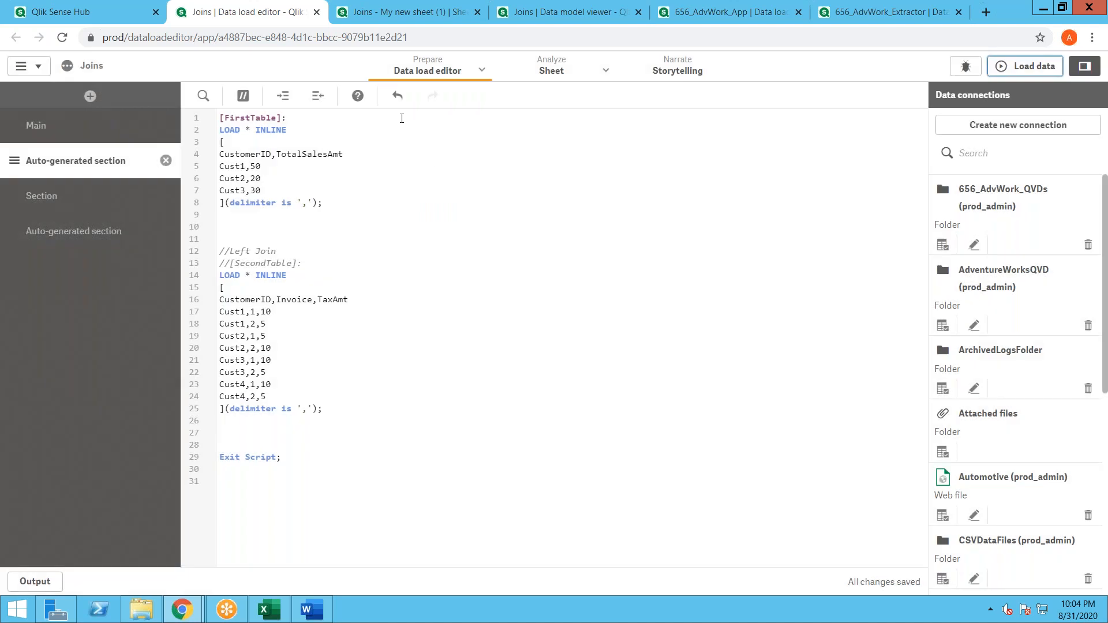
left_click(372, 20)
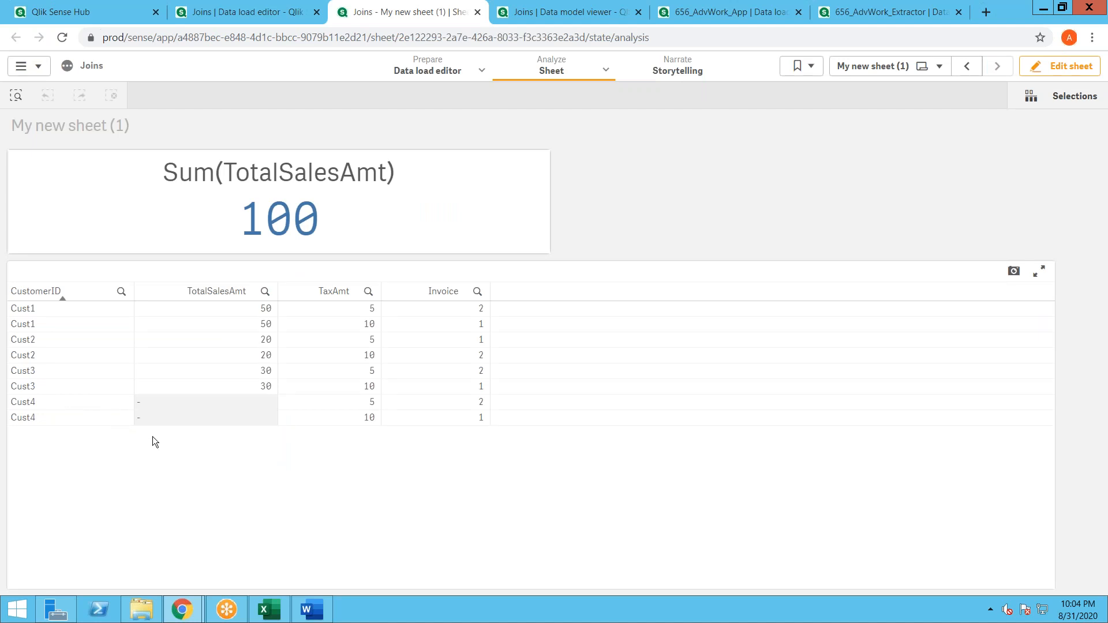
Step: Restore the Left Join line above the second inline load by removing its comment slashes
left_click(225, 23)
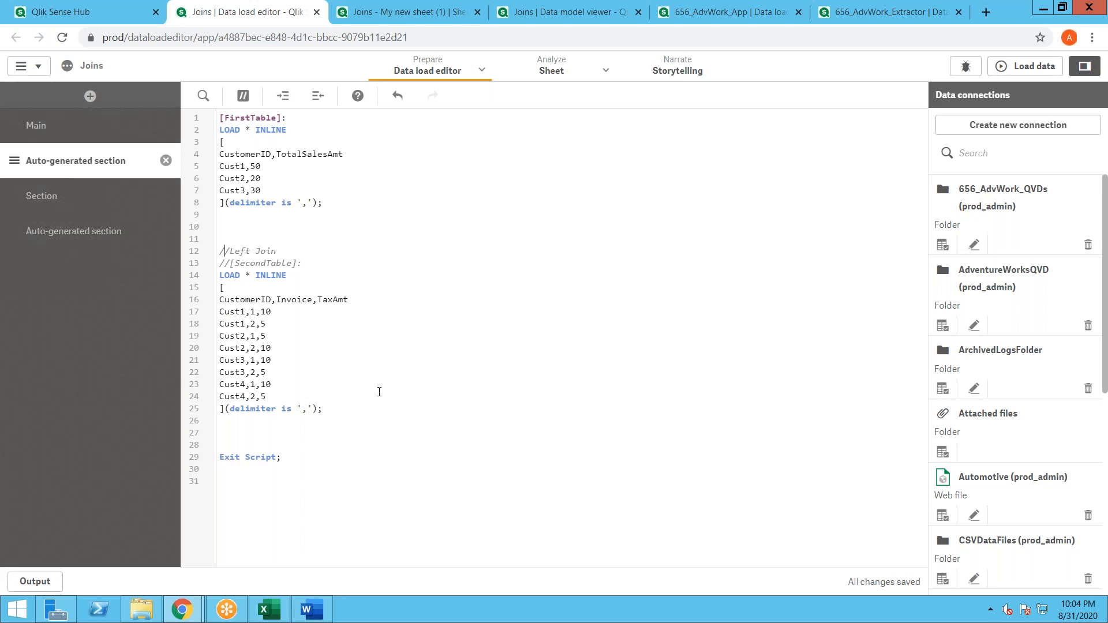
key("BackSpace")
key("Delete")
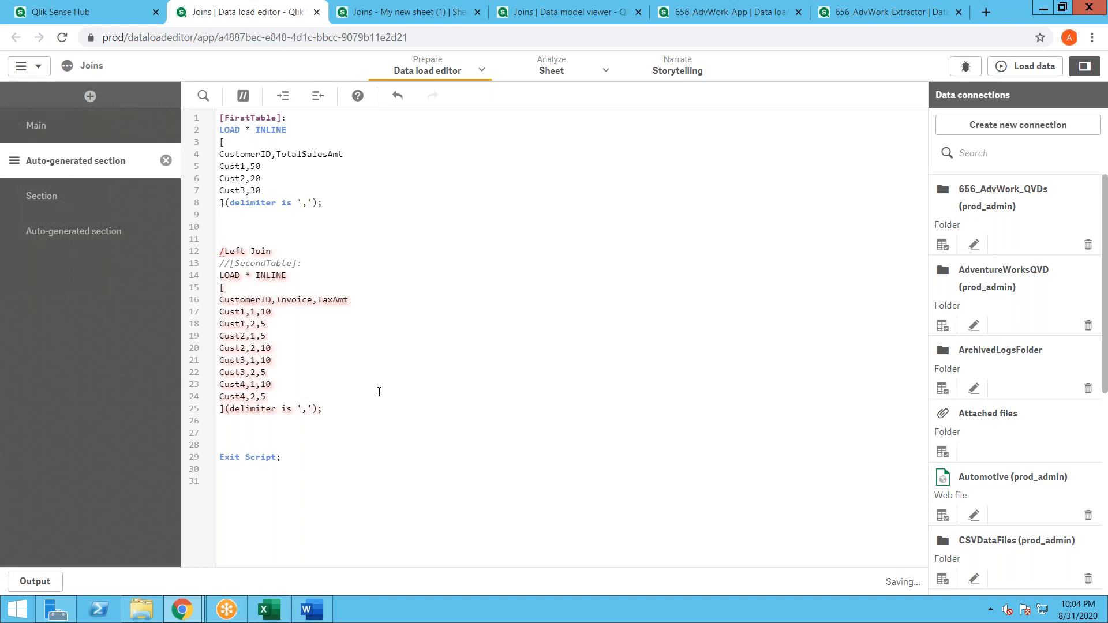
key("Right")
key("Right")
key("Right")
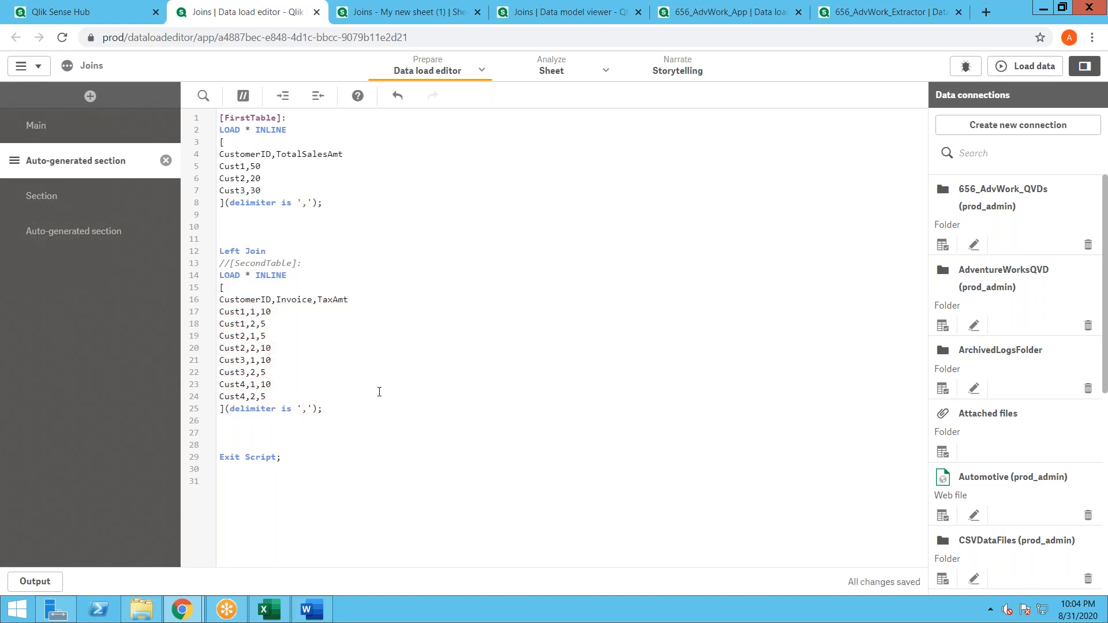
Step: Switch to the Excel workbook and enter "Keep" in cells F16, H16 and J16 of the Join worksheet
left_click(269, 609)
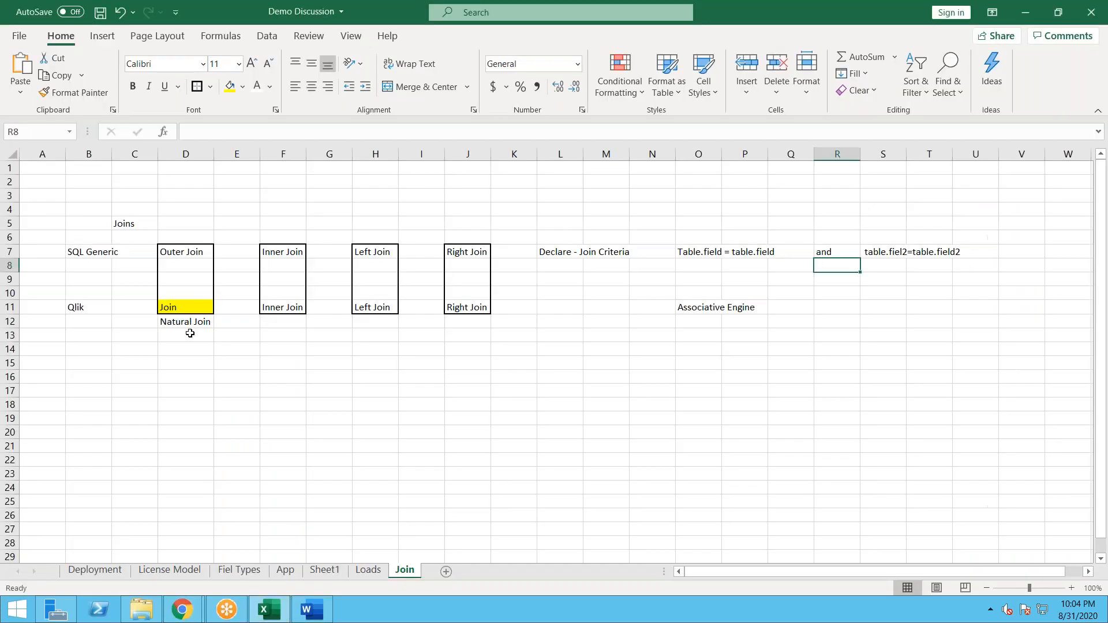
left_click(286, 378)
type("Keep")
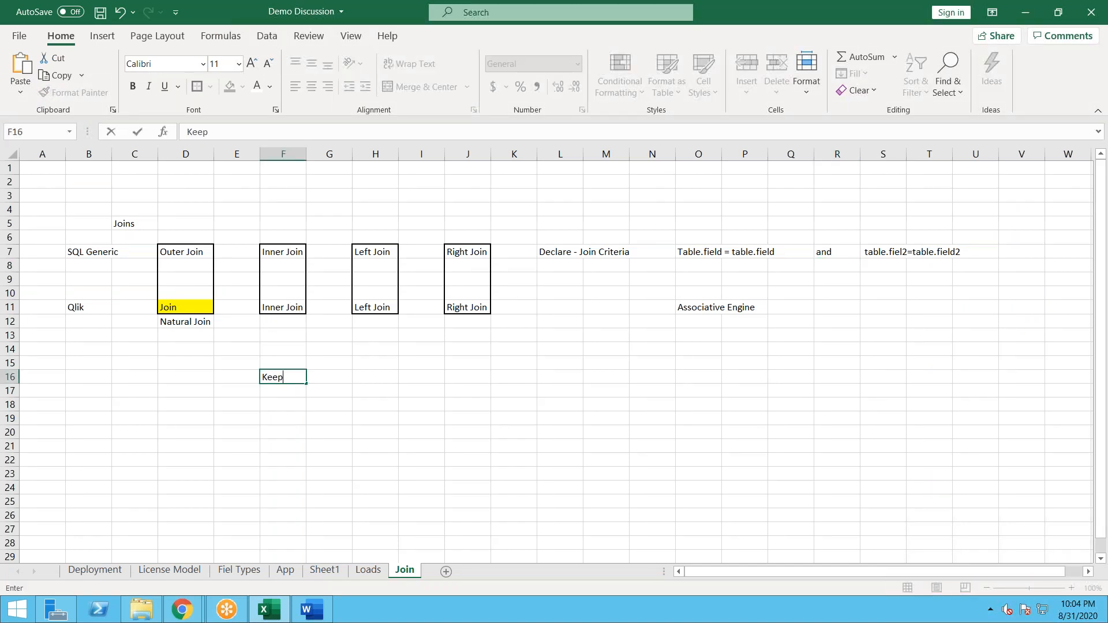
key("Right")
key("Right")
type("Keep")
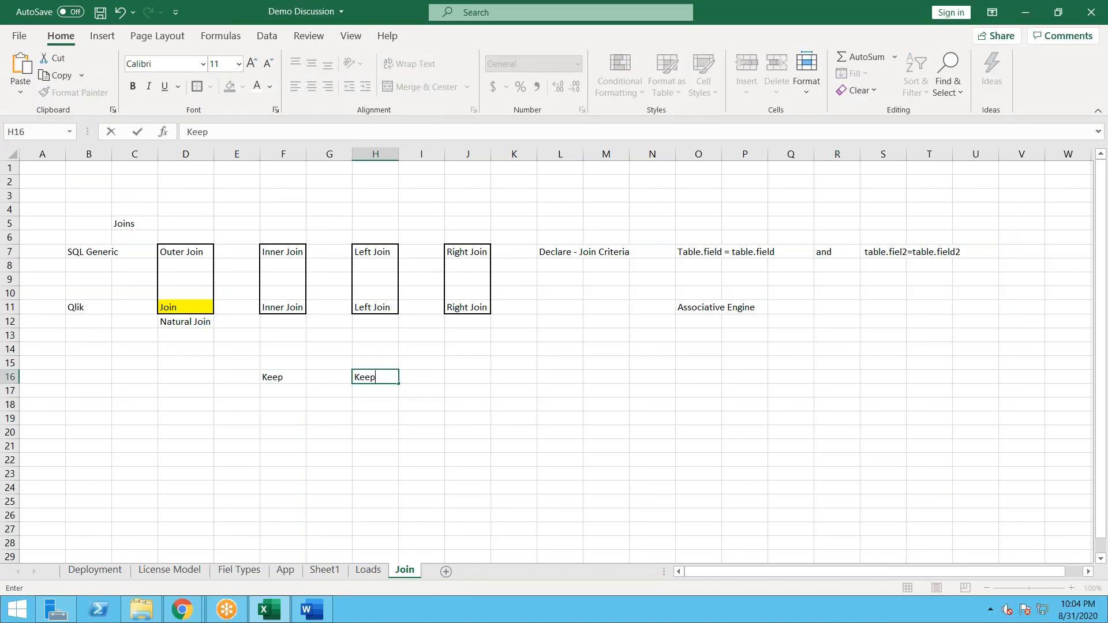
key("Tab")
key("Tab")
type("Keep")
key("Return")
Step: Enter "2 Table" in E13 and "1 Table" in F13 beneath the Inner Join column
left_click(281, 376)
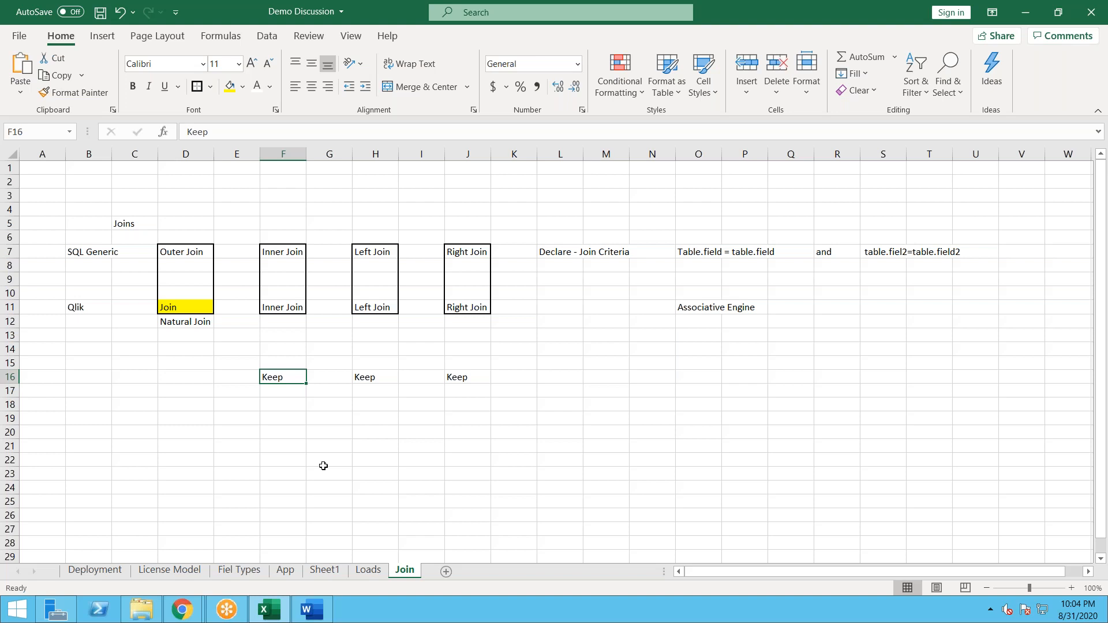
left_click(278, 256)
left_click(248, 334)
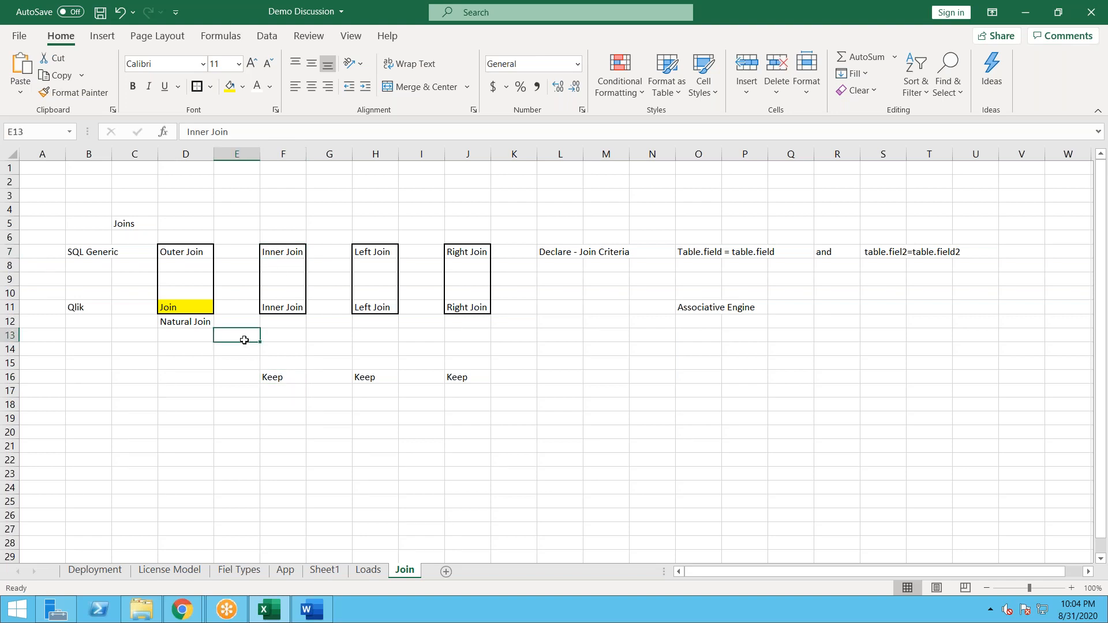
key("F2")
type("2")
key("Tab")
type("1")
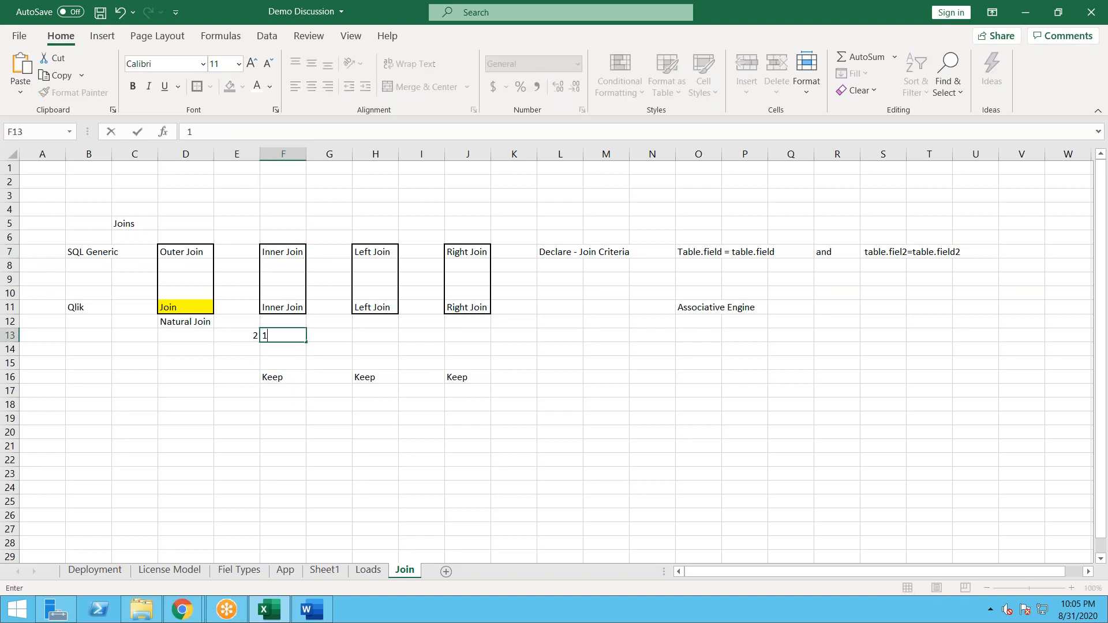
key("Left")
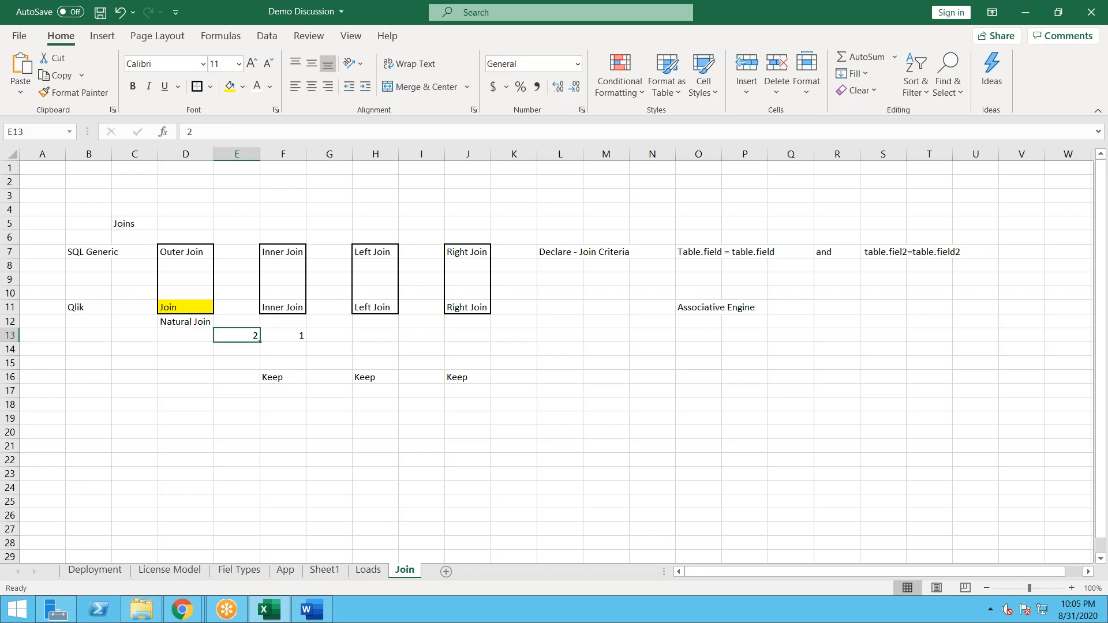
key("F2")
key("BackSpace")
type("2 Table")
key("Tab")
key("F2")
type("Table")
key("Tab")
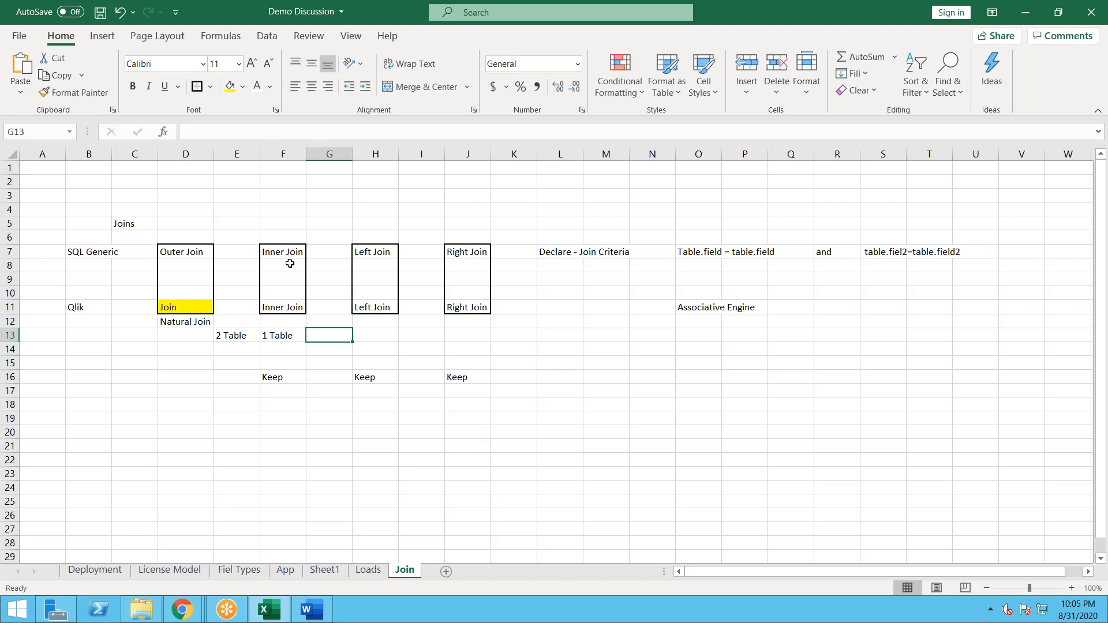
Step: Enter "2 Table" in E18 and "2 Tables" in F18 below the first Keep entry
left_click(276, 375)
left_click(252, 403)
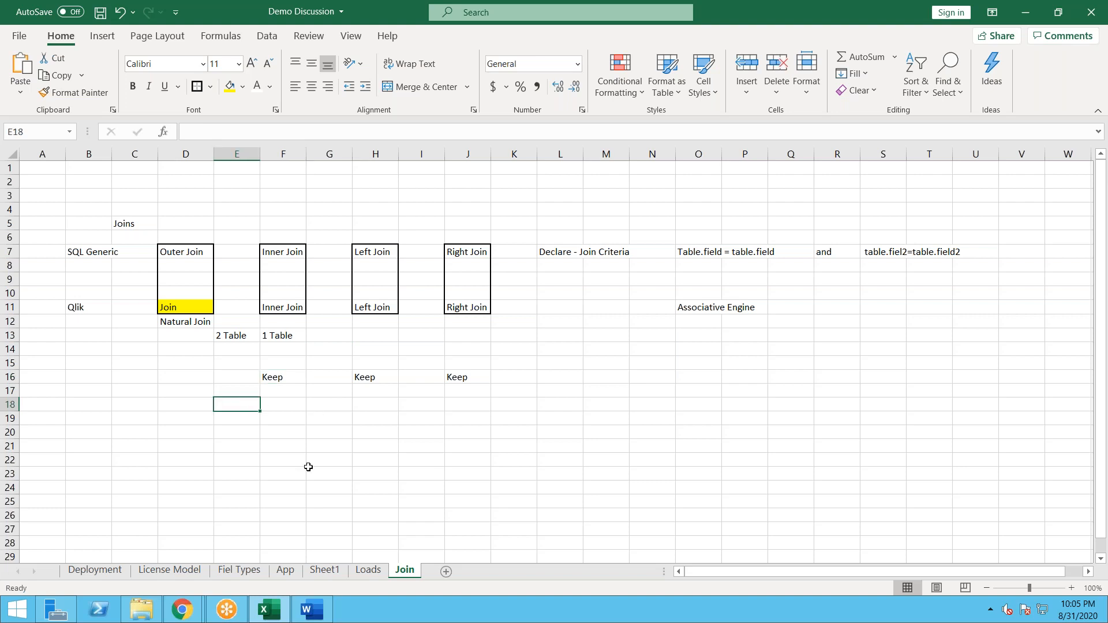
type("2 Table")
key("Tab")
type("2 Tabl")
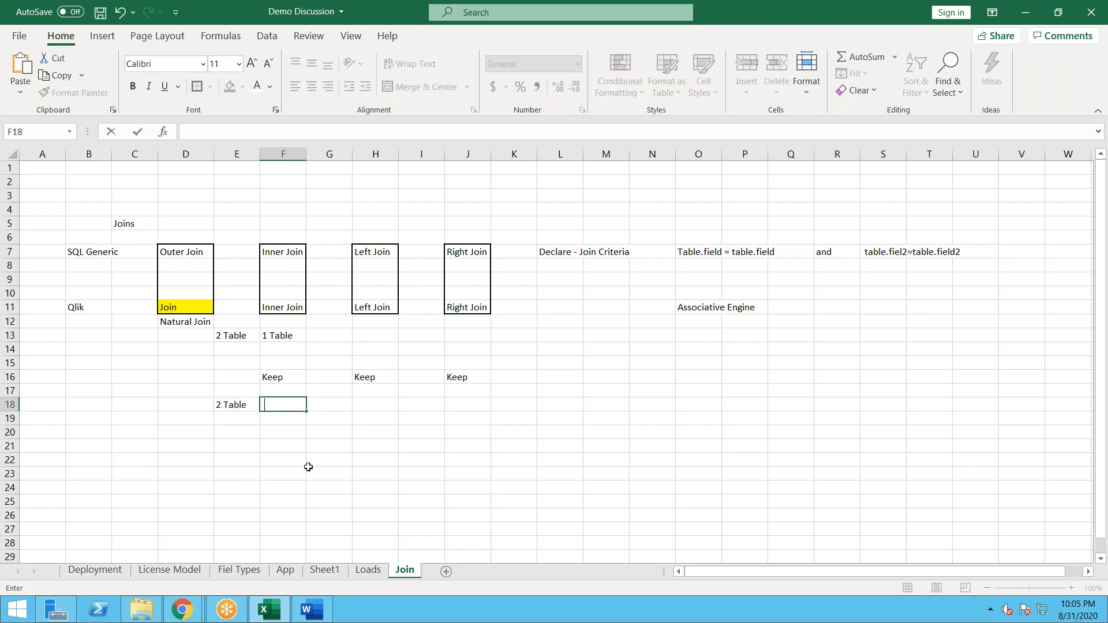
type("es")
key("Return")
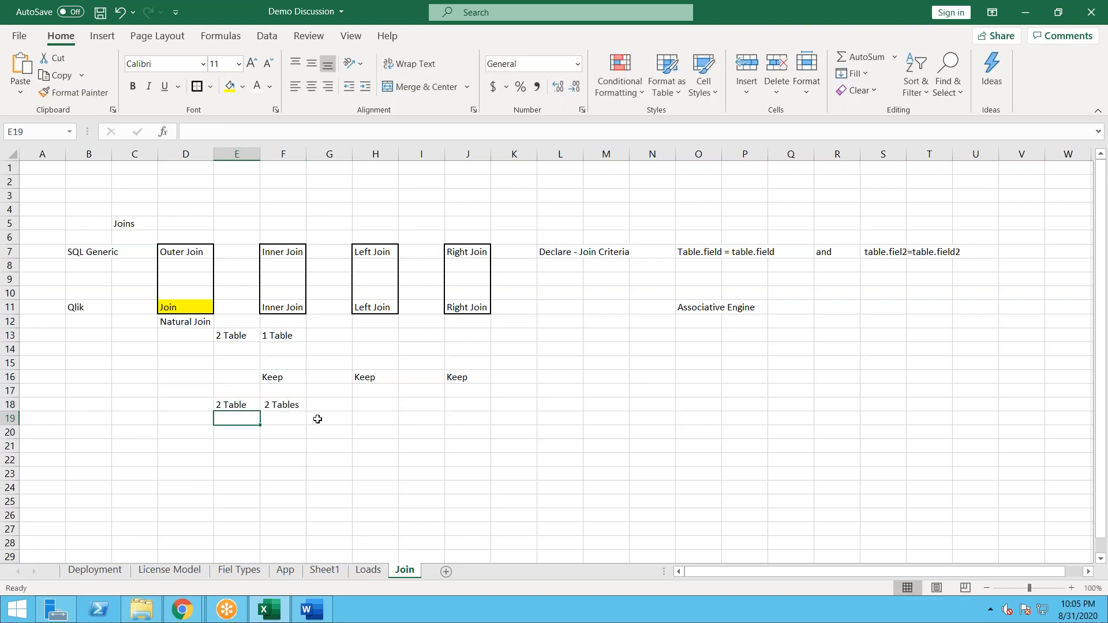
Step: Switch to the Qlik Sense data load editor and change Left Join to Left Keep above the second inline load
key("alt+Tab")
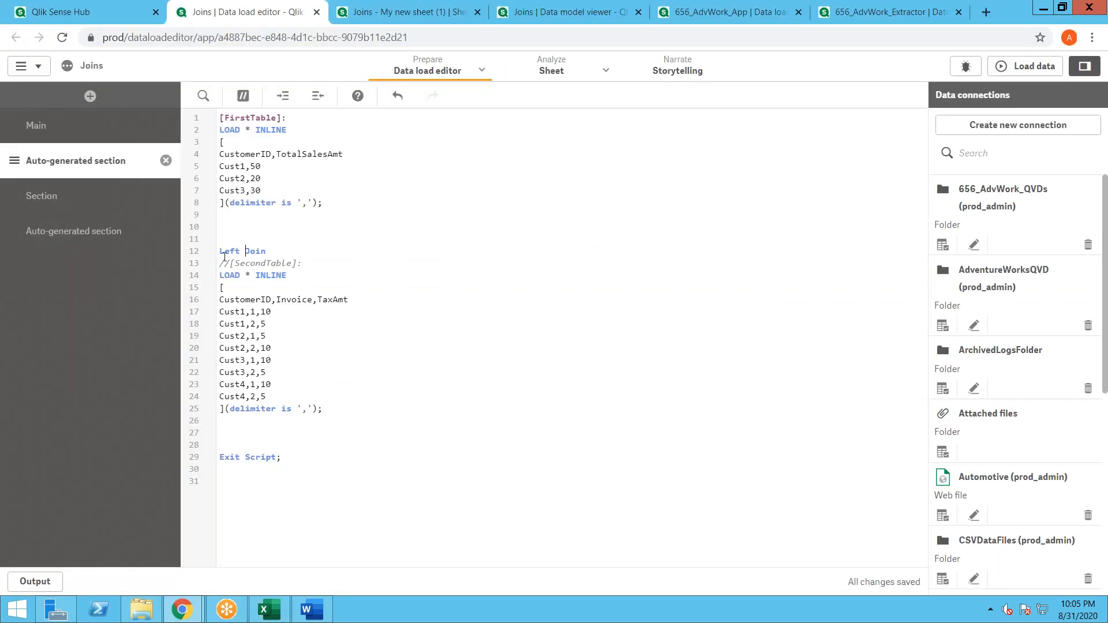
double_click(260, 252)
type("Ke")
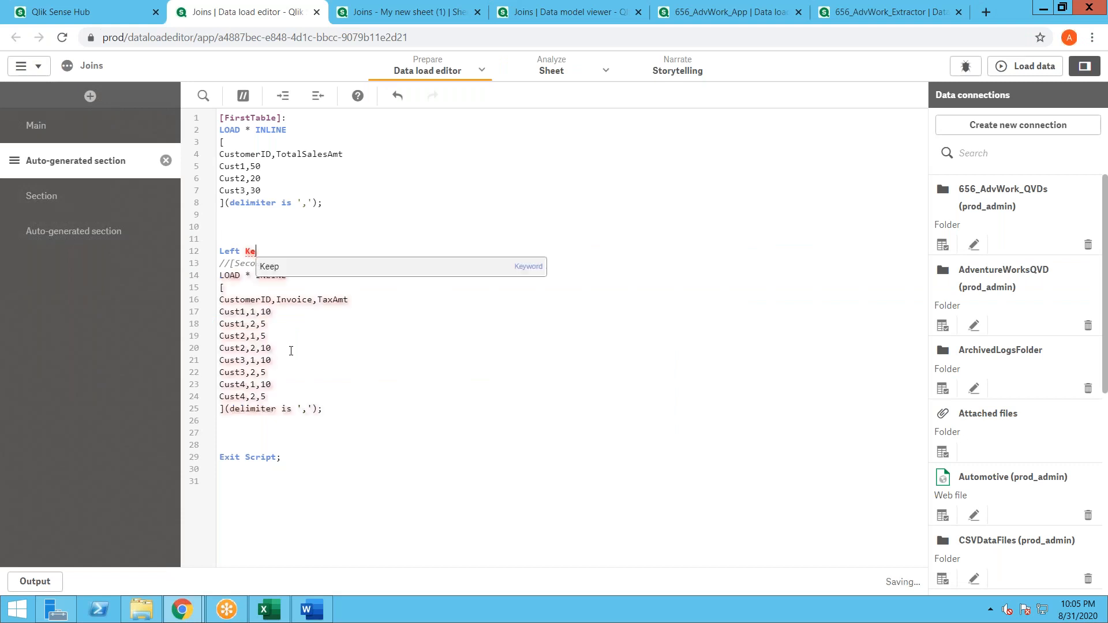
type("ep")
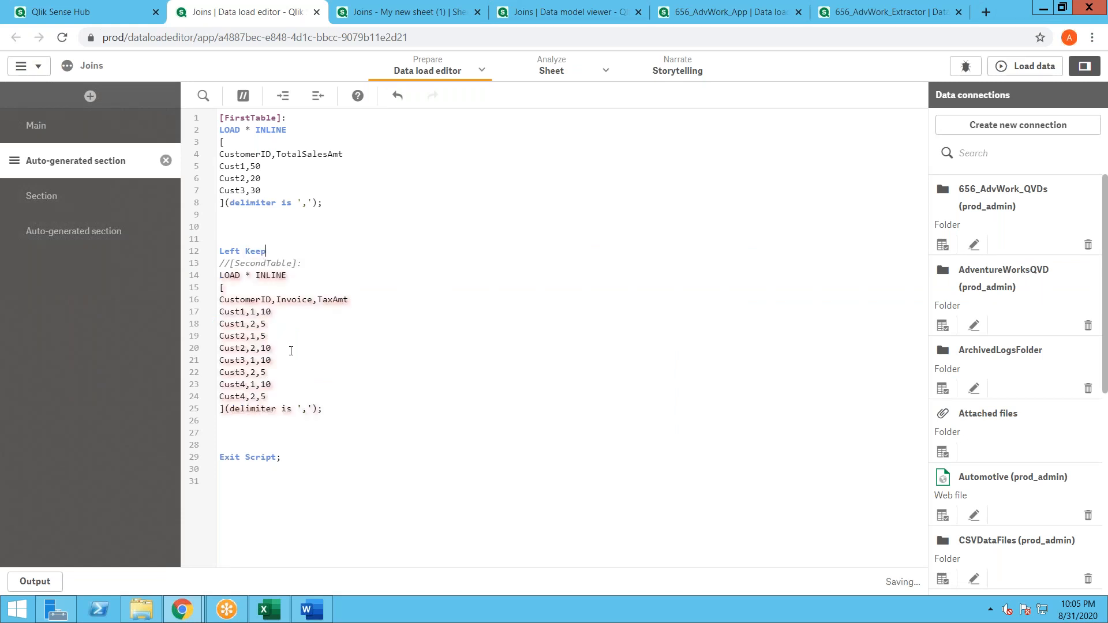
left_click(271, 244)
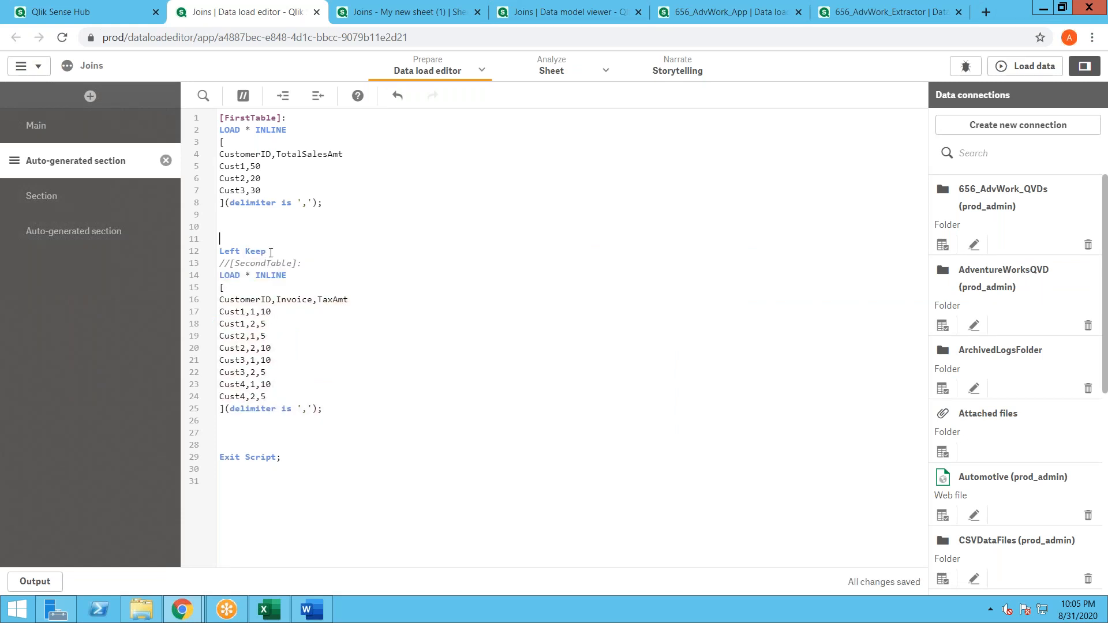
Step: Examine the two inline loads around Left Keep, comparing the FirstTable customers with the second table's customer rows
left_click_drag(336, 410, 207, 95)
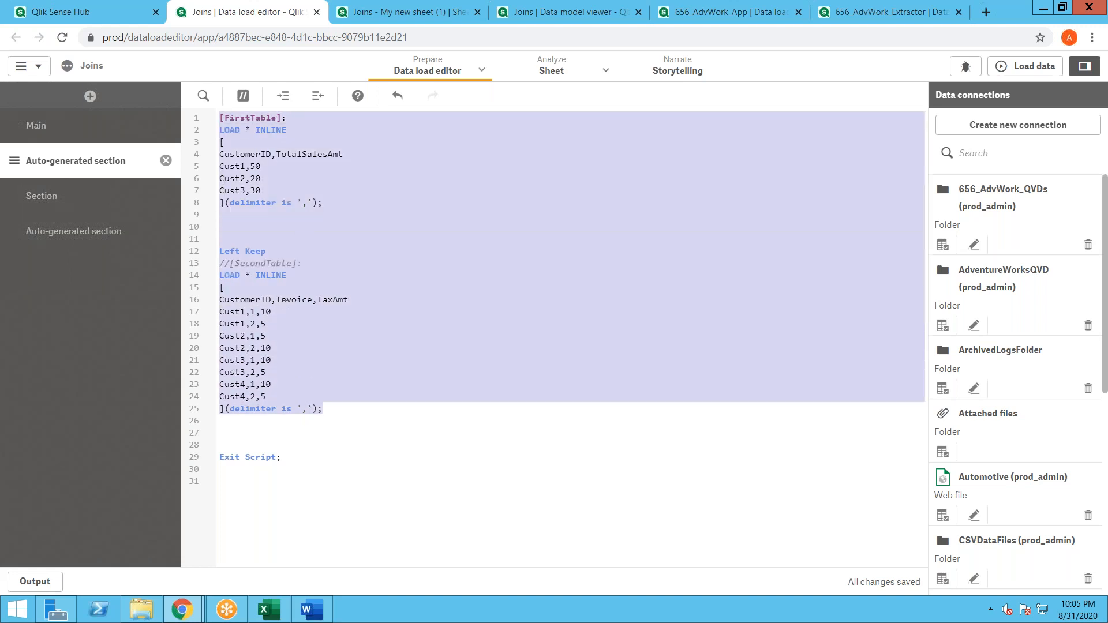
left_click(284, 305)
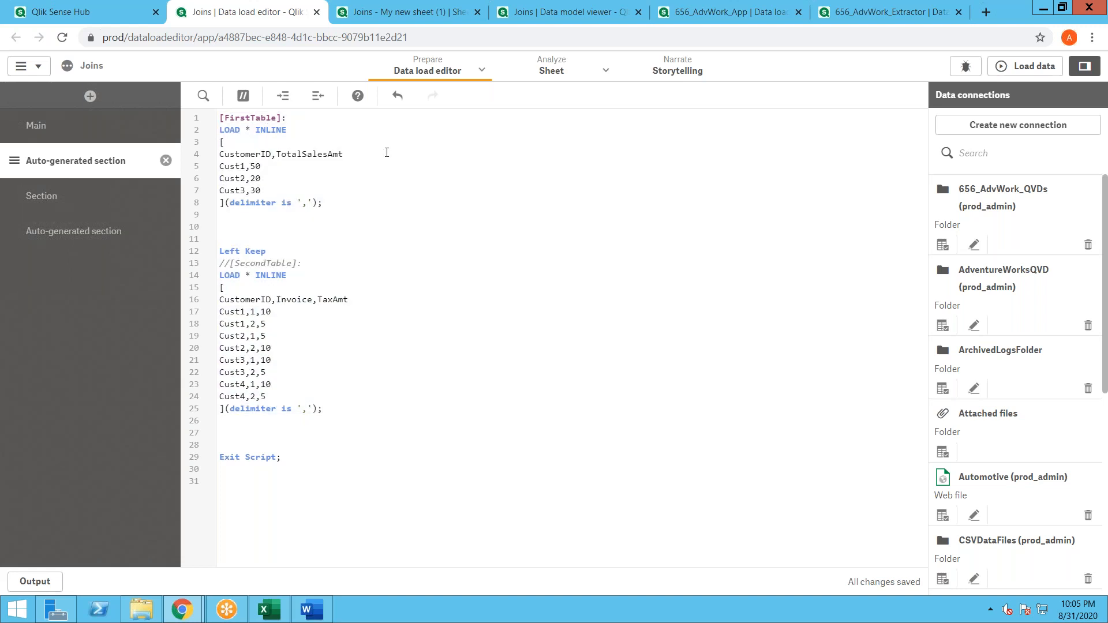
left_click_drag(353, 203, 174, 74)
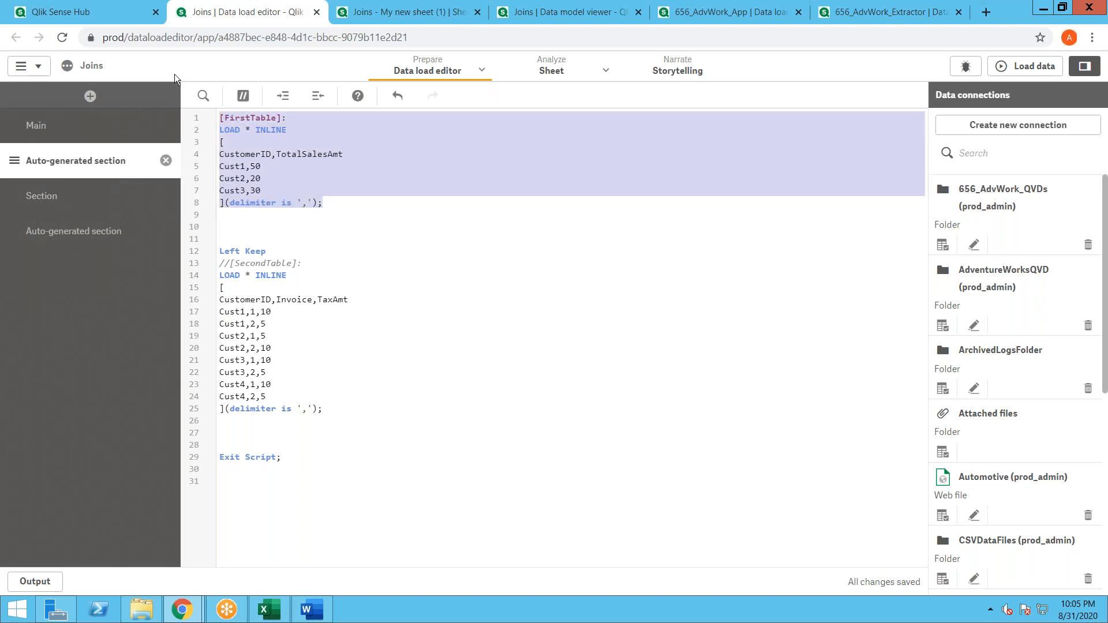
left_click_drag(336, 408, 220, 265)
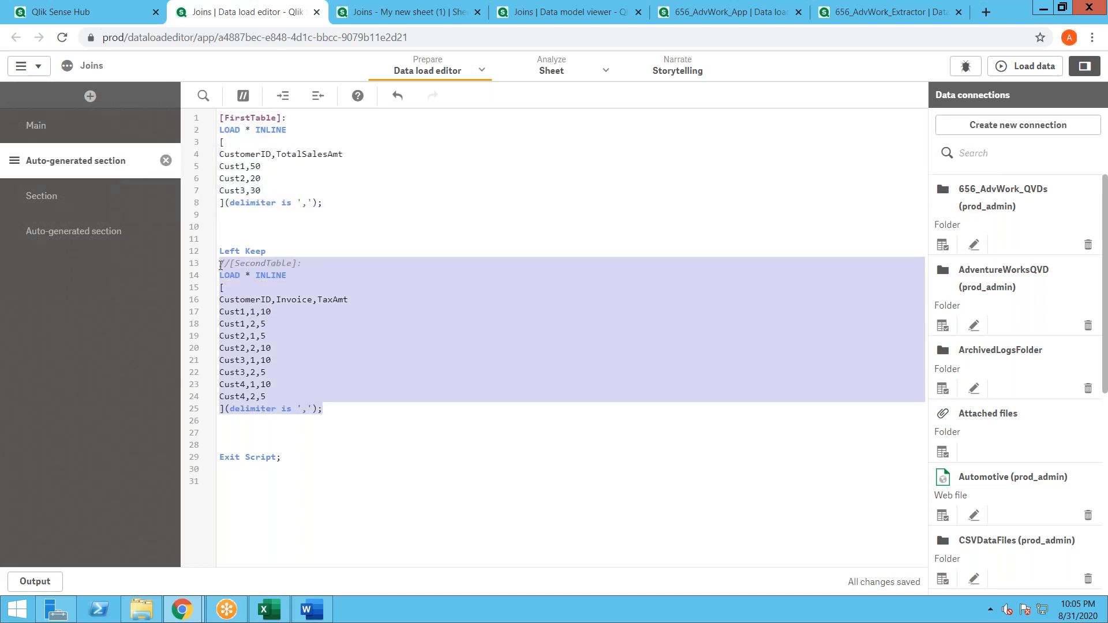
left_click_drag(339, 216, 217, 98)
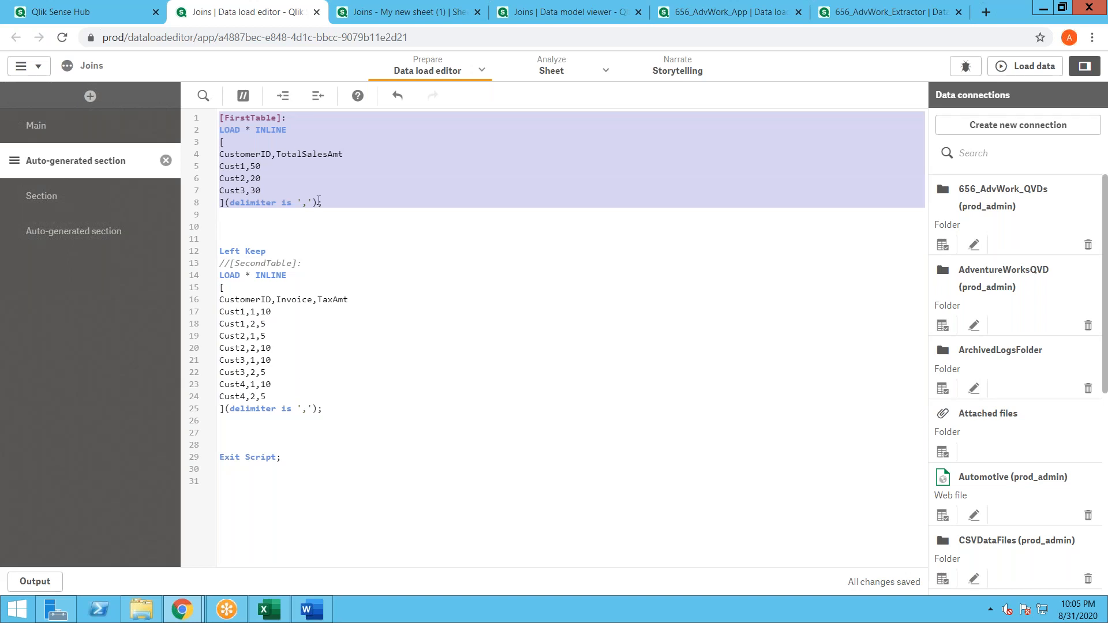
left_click(319, 201)
left_click_drag(250, 164, 231, 168)
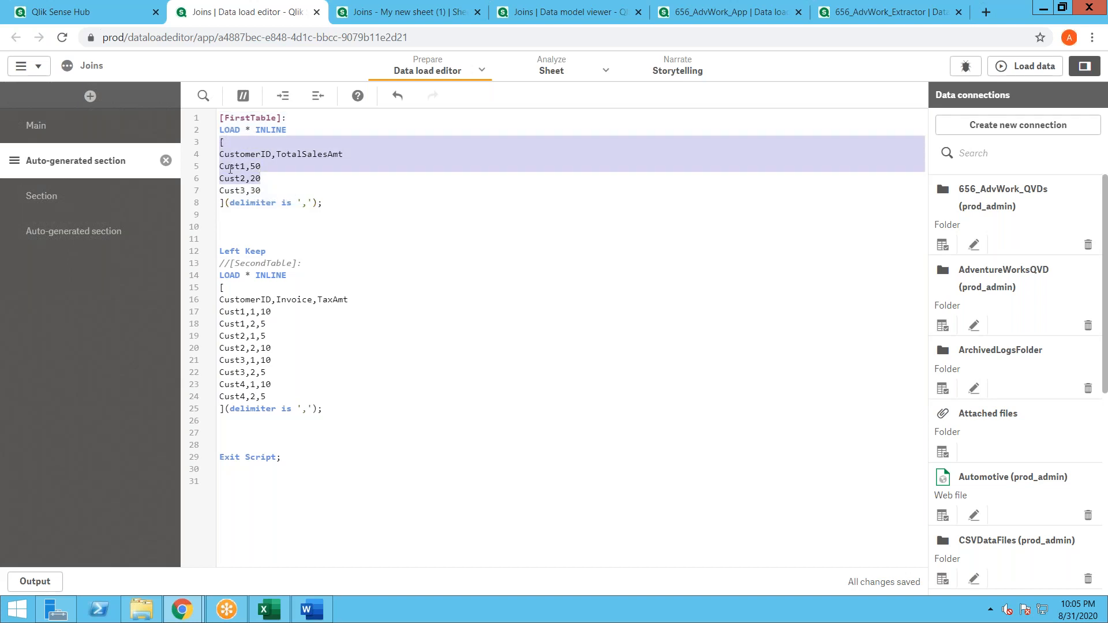
left_click_drag(219, 421, 208, 300)
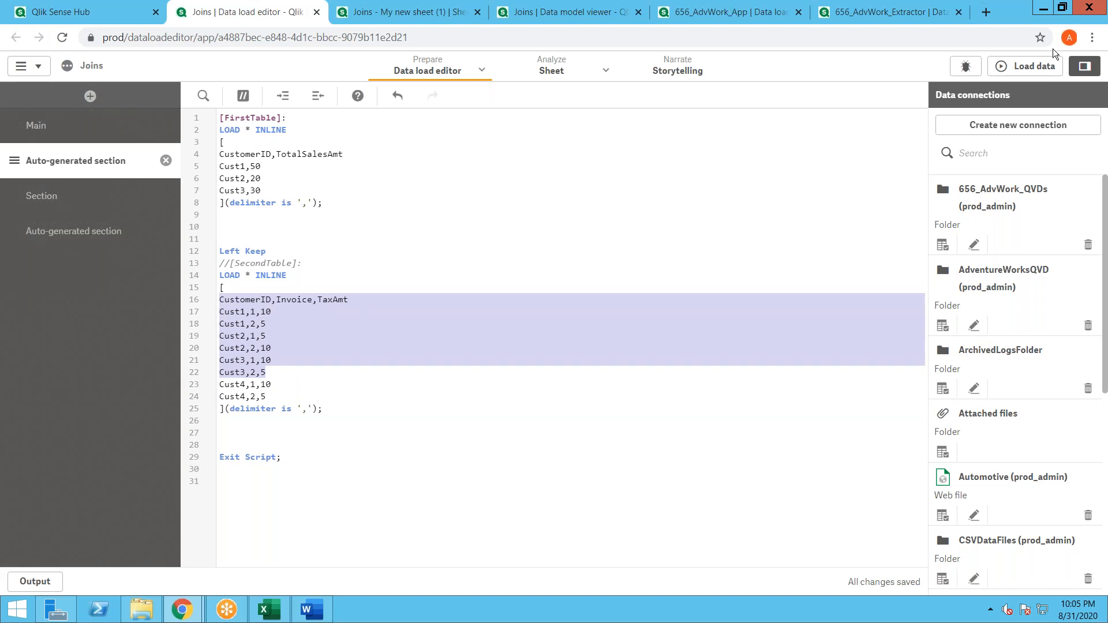
Step: Reload the data with the Left Keep script, and preview FirstTable and INLFED in the data model viewer
left_click(1038, 66)
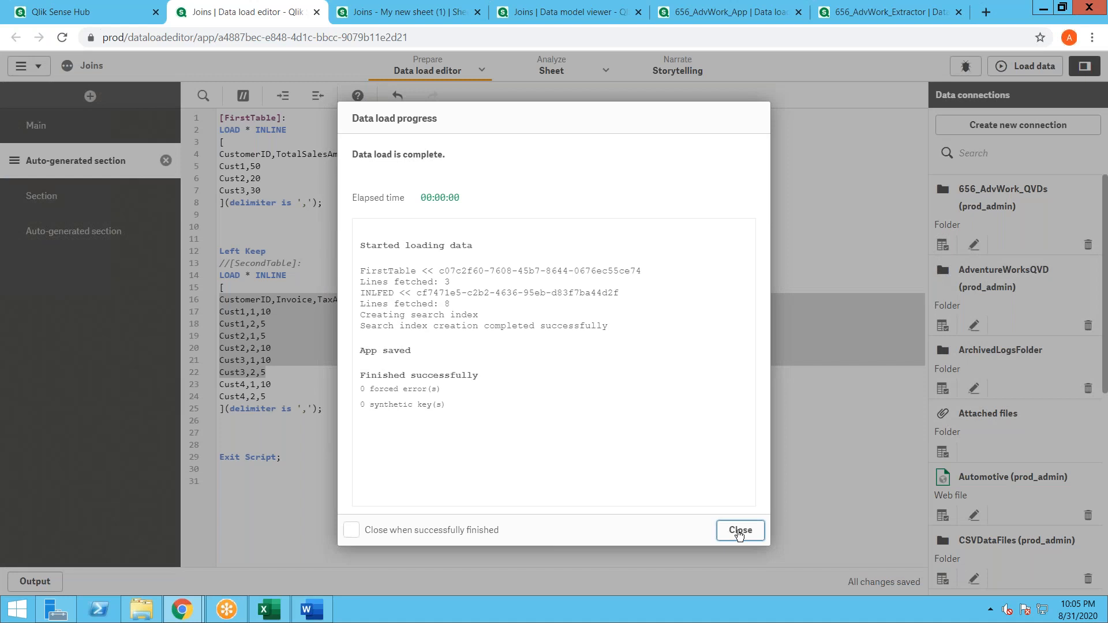
left_click(740, 532)
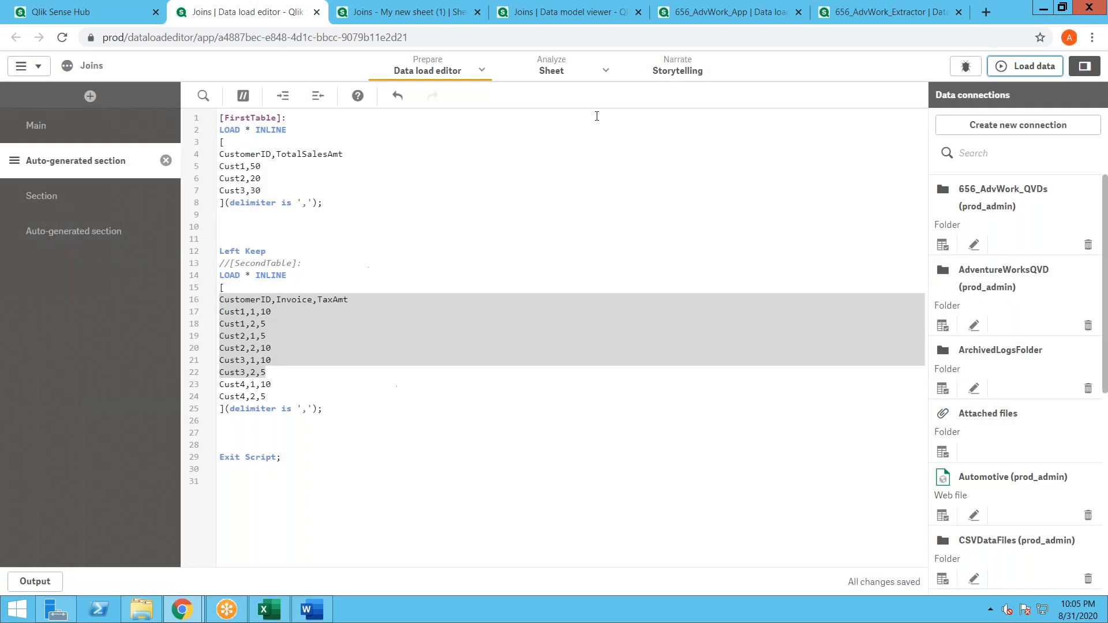
left_click(556, 19)
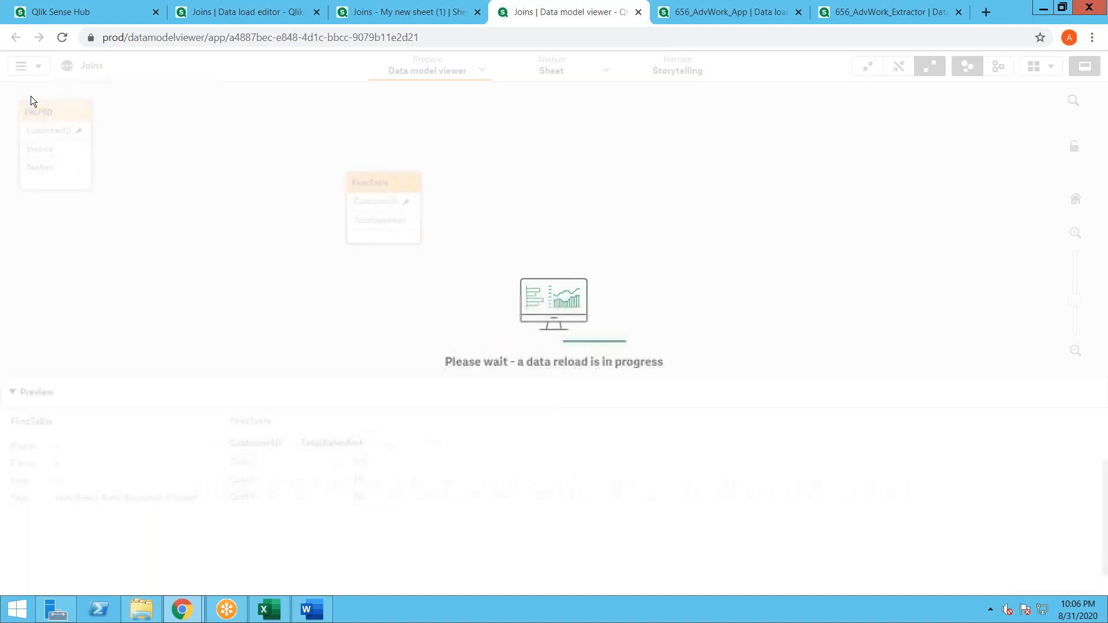
double_click(551, 241)
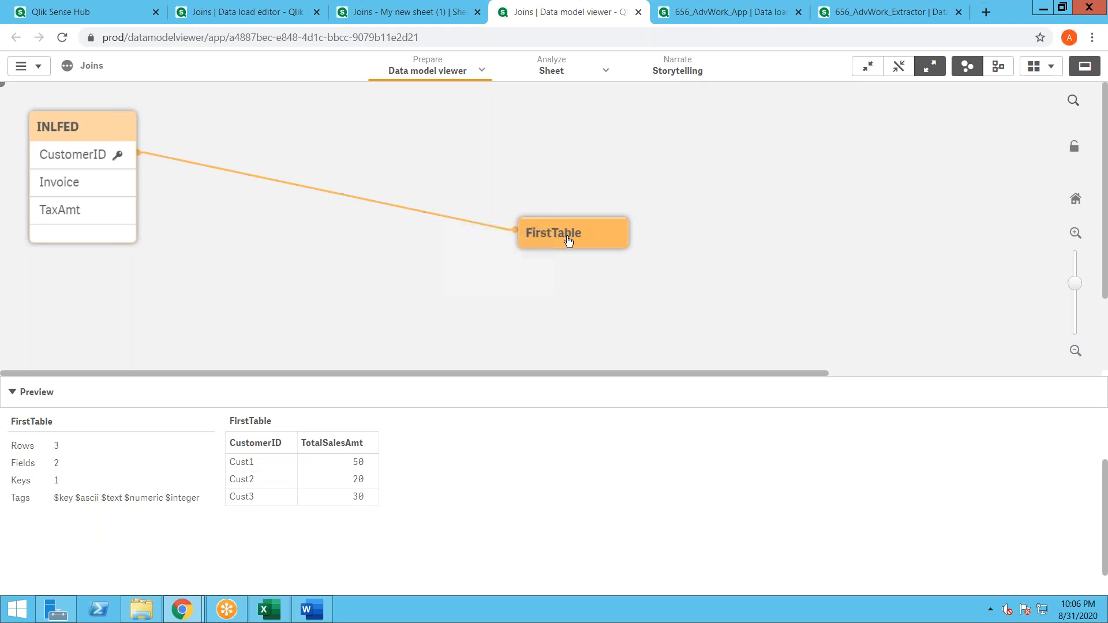
left_click(78, 134)
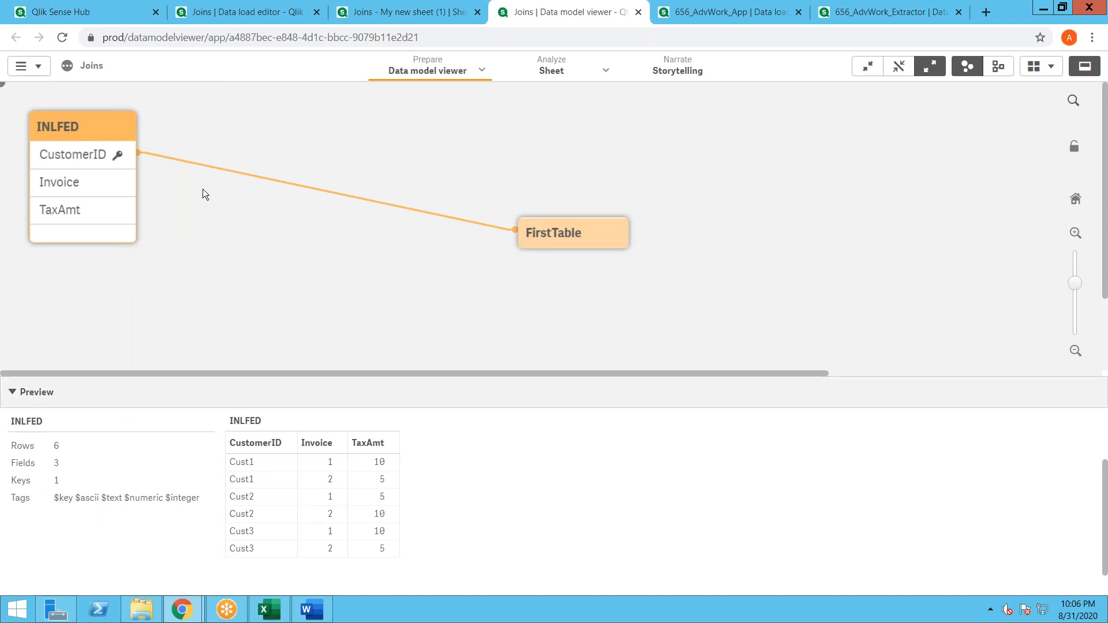
left_click(275, 22)
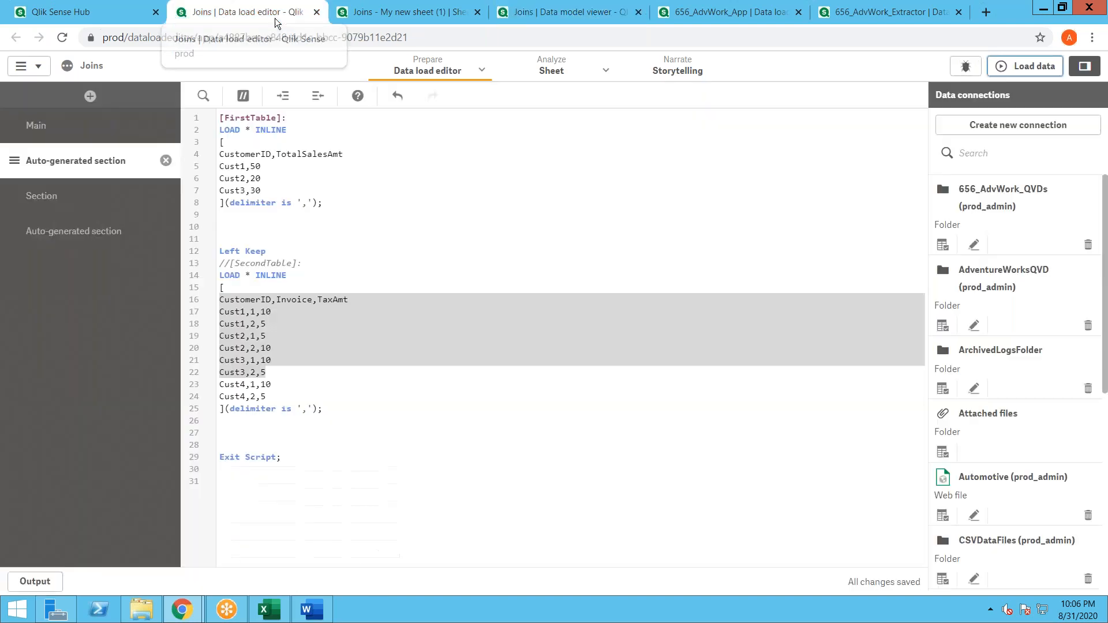
Step: Examine the Cust4 rows in the second inline load, check the sales total and customer table on the sheet, and return to the script
left_click(266, 397)
left_click_drag(266, 397, 218, 385)
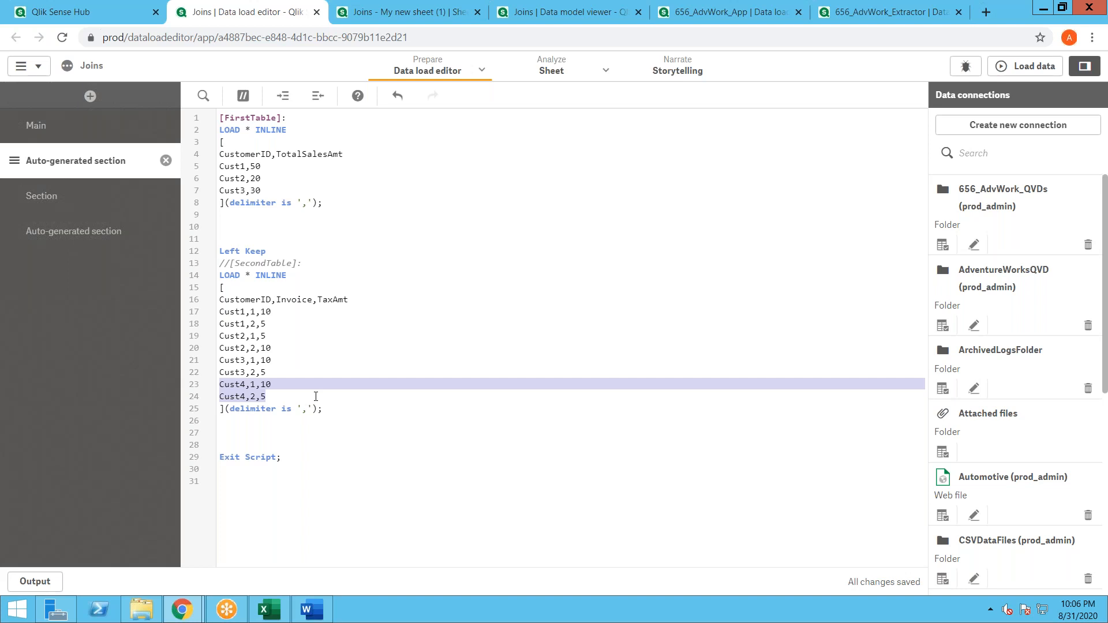
left_click(392, 19)
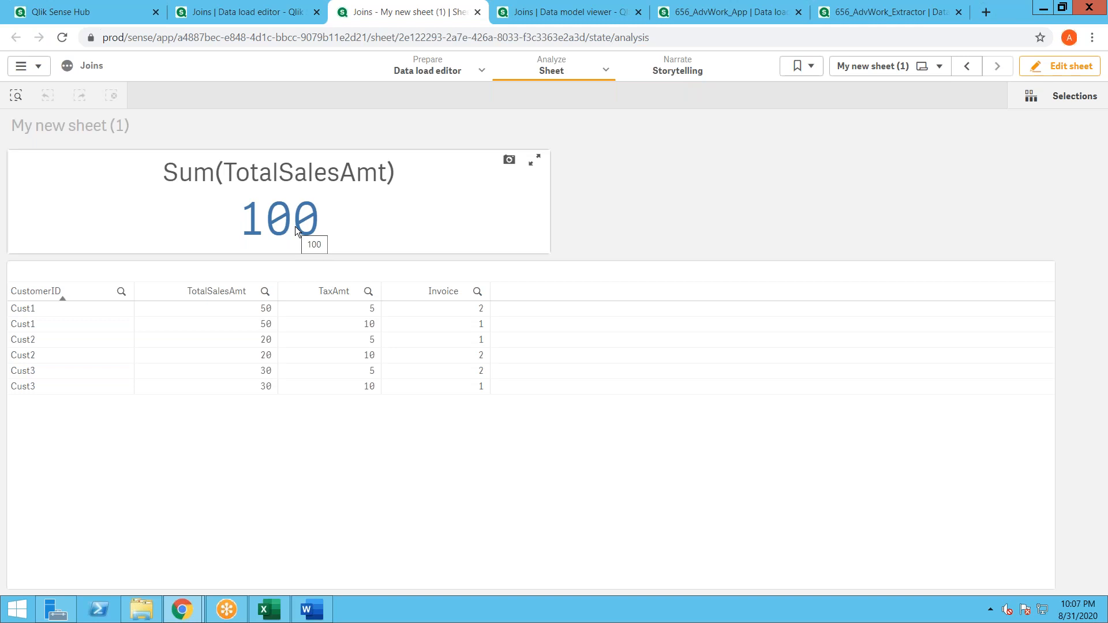
left_click(248, 17)
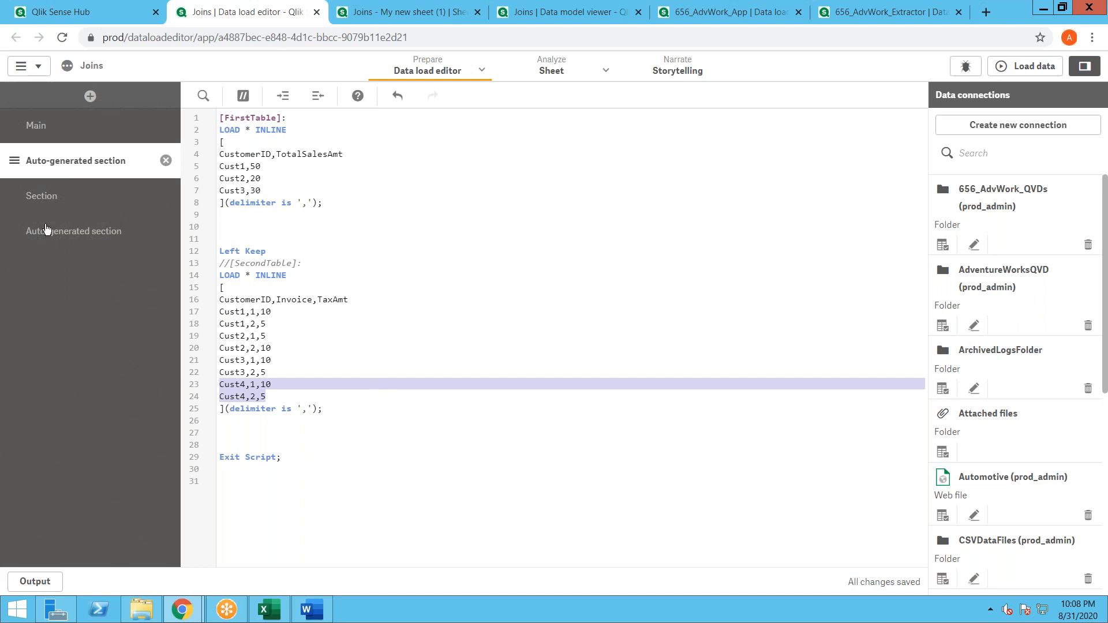
Step: Reorder the script sections so the Actual load section sits directly after Main and the FirstTable section comes last, and open the Actual section
left_click(371, 262)
left_click(77, 239)
left_click_drag(77, 238, 41, 233)
left_click(41, 206)
left_click(70, 160)
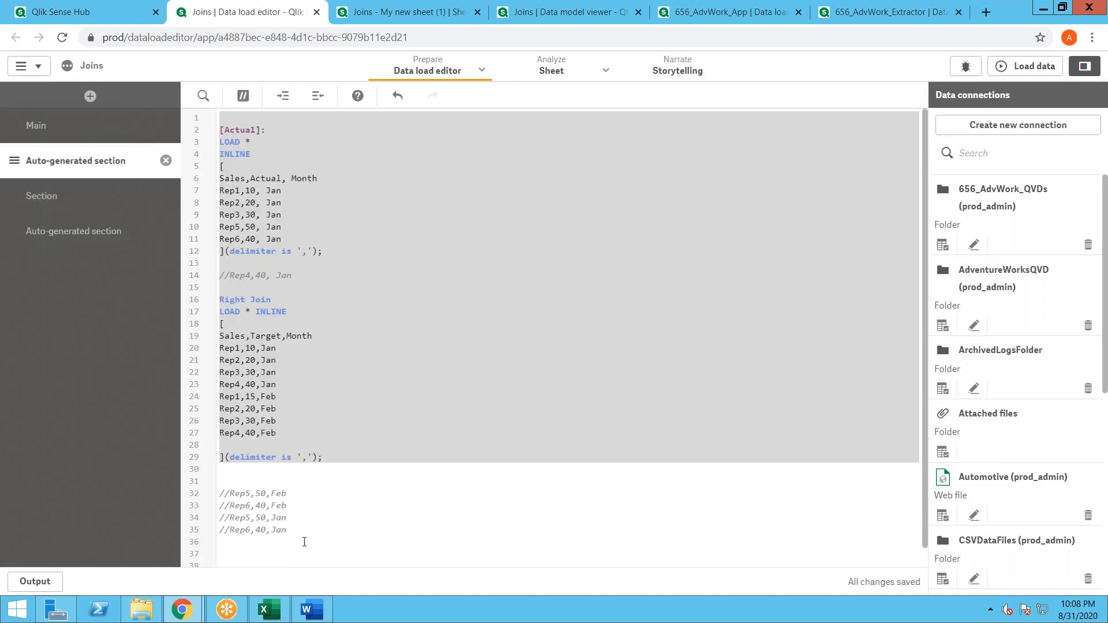
Step: Add an "Exit Script;" statement below the commented-out Rep rows at the end of the section
left_click(326, 519)
key("Return")
key("Return")
key("Return")
type("Exit")
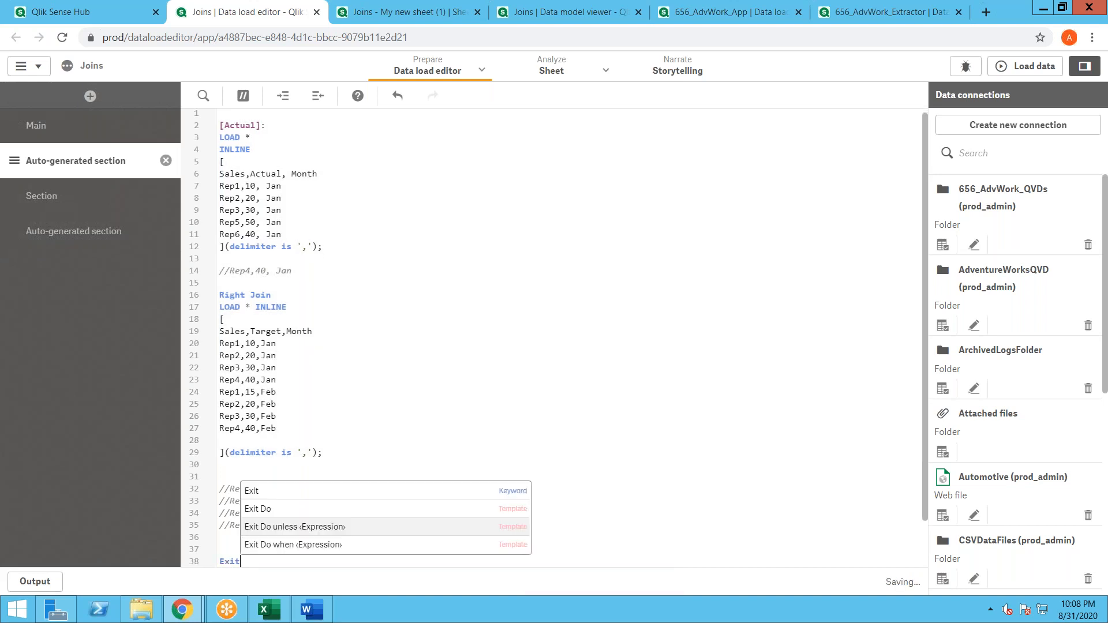
key("Return")
key("BackSpace")
key("BackSpace")
key("BackSpace")
key("BackSpace")
key("BackSpace")
key("BackSpace")
key("BackSpace")
key("BackSpace")
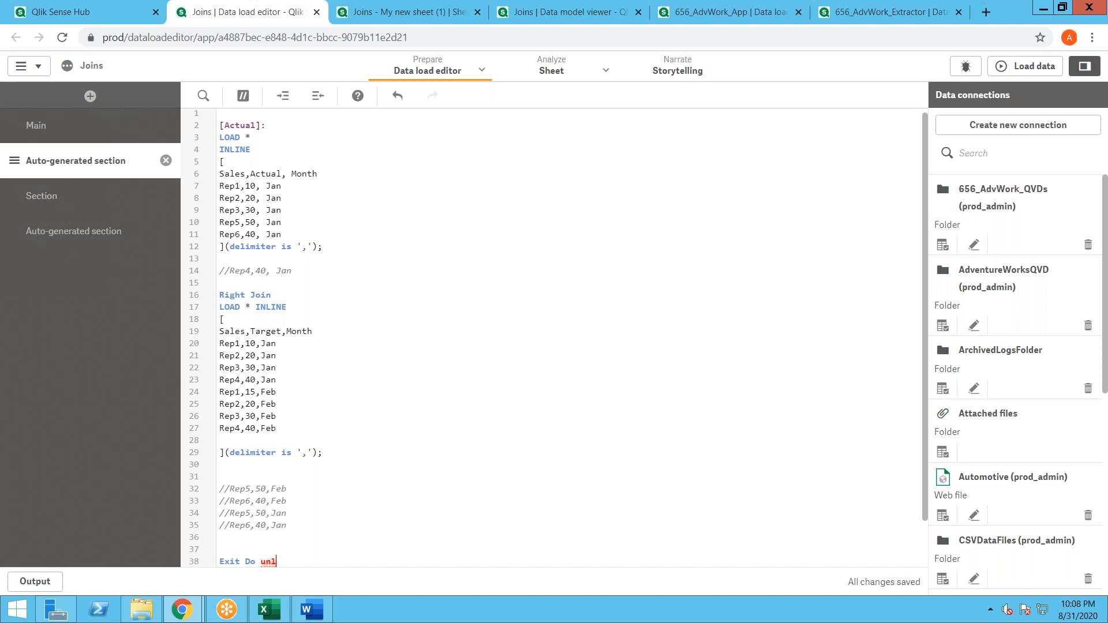
key("BackSpace")
key("BackSpace")
key("BackSpace")
type("sx")
key("BackSpace")
type("c")
key("Return")
type(";")
Step: Review the Right Join line and the Left Keep section, and compare the Keep and join entries in the Excel Join sheet
left_click_drag(219, 296, 273, 291)
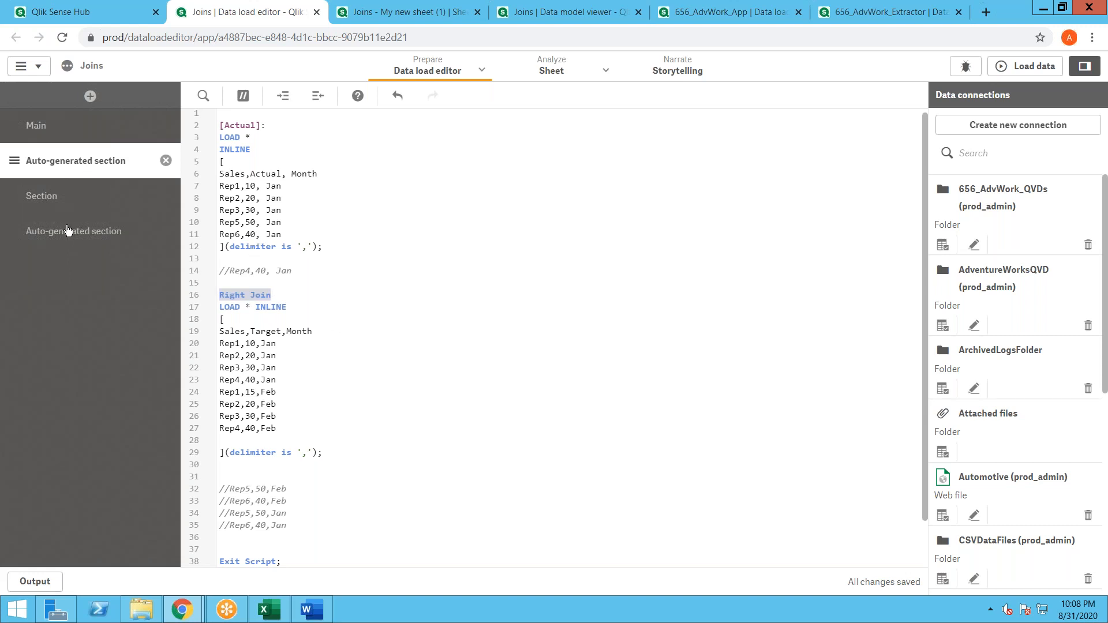
left_click(69, 230)
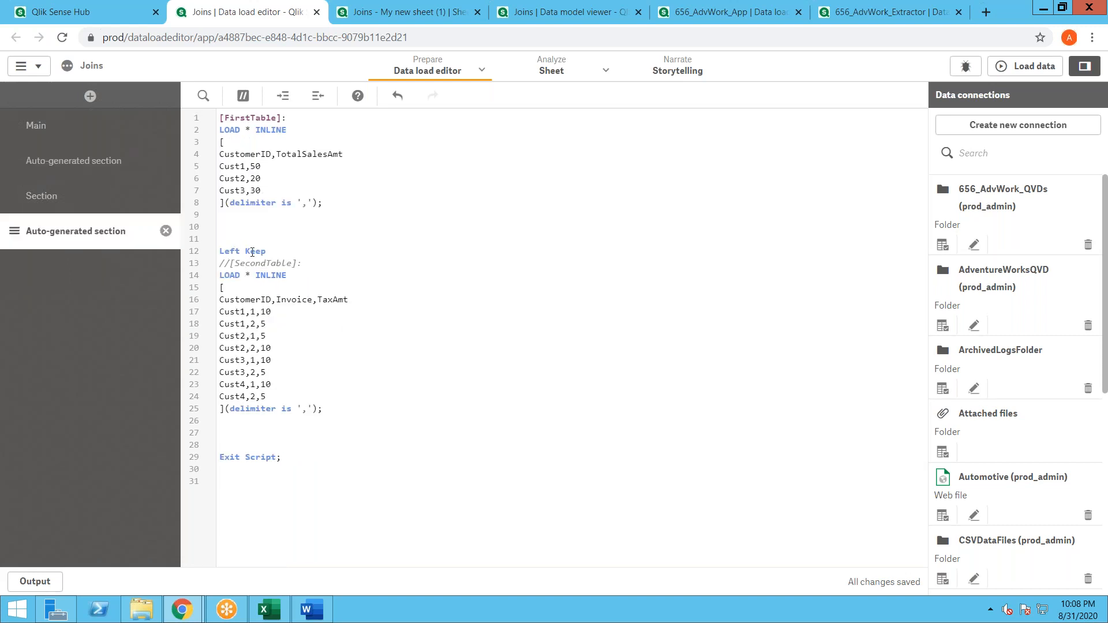
left_click(274, 610)
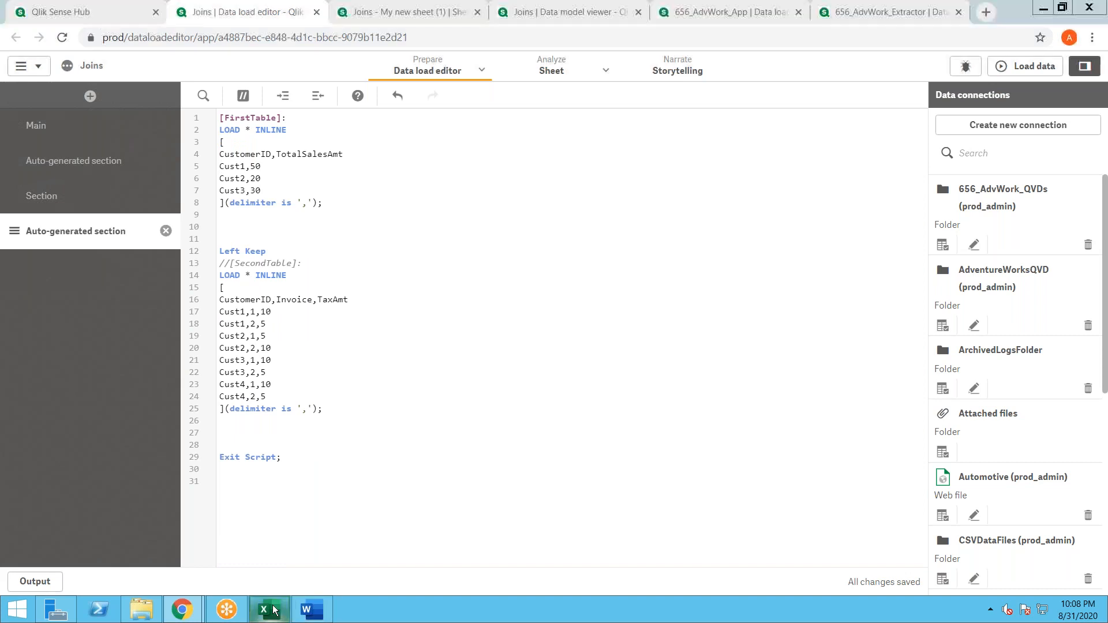
left_click(271, 377)
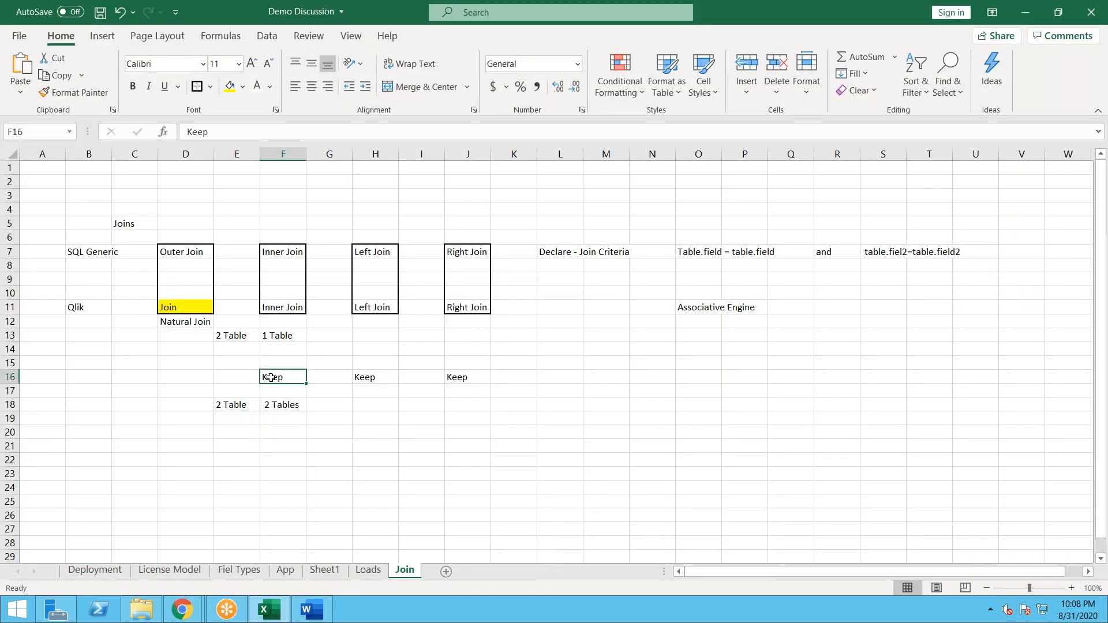
left_click(365, 374)
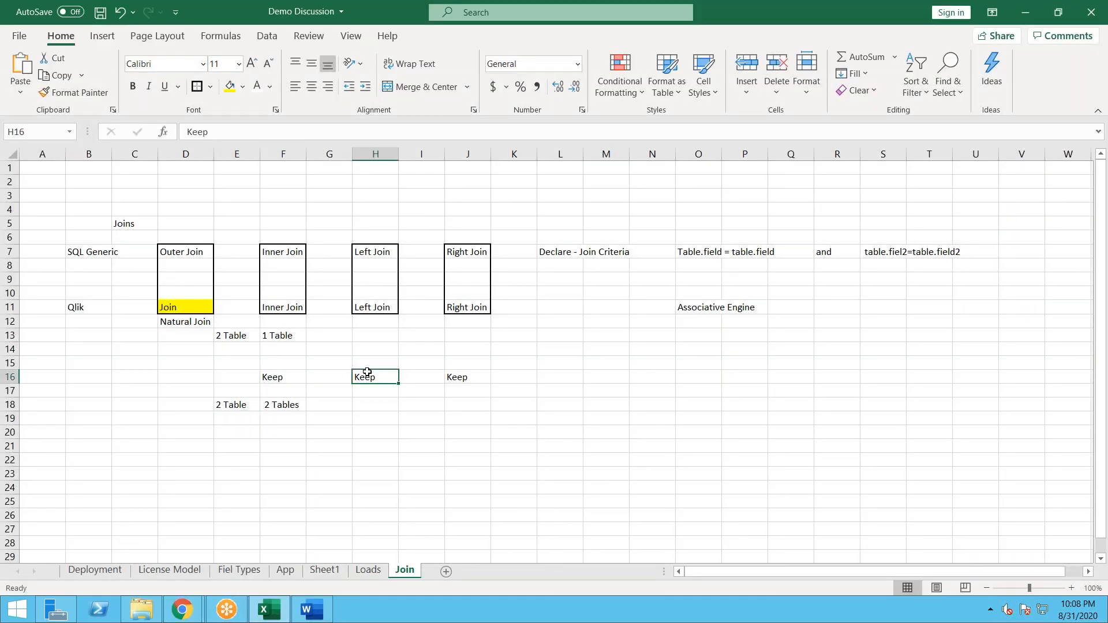
left_click(469, 373)
left_click_drag(470, 374, 277, 313)
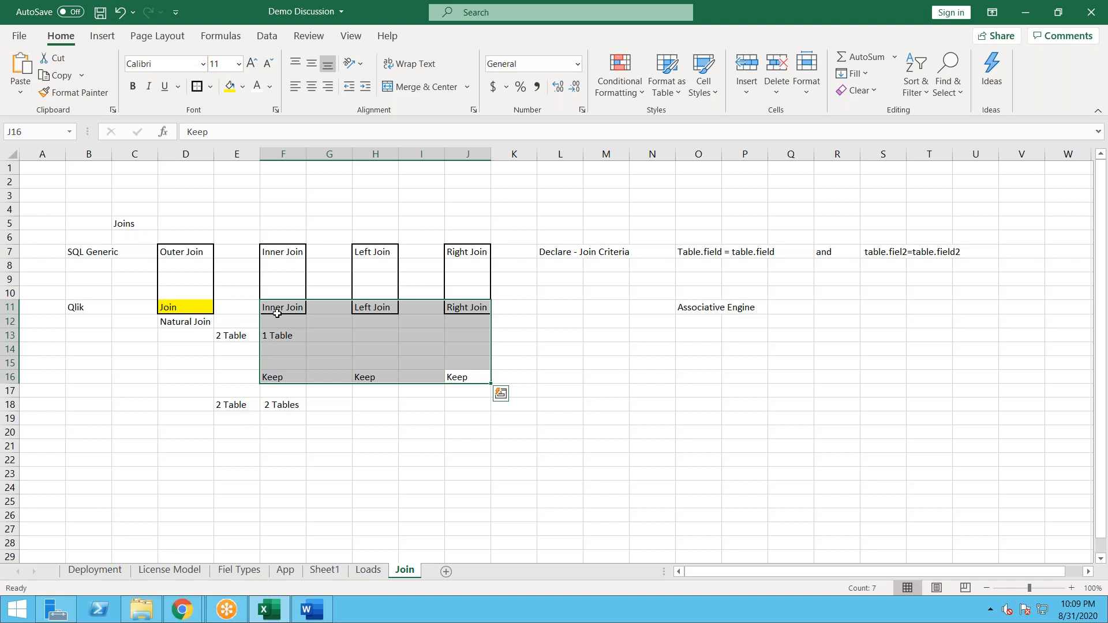
Step: Save the Excel workbook and switch back to the Qlik Sense data load editor
left_click(331, 483)
key("ctrl+s")
key("alt+Tab")
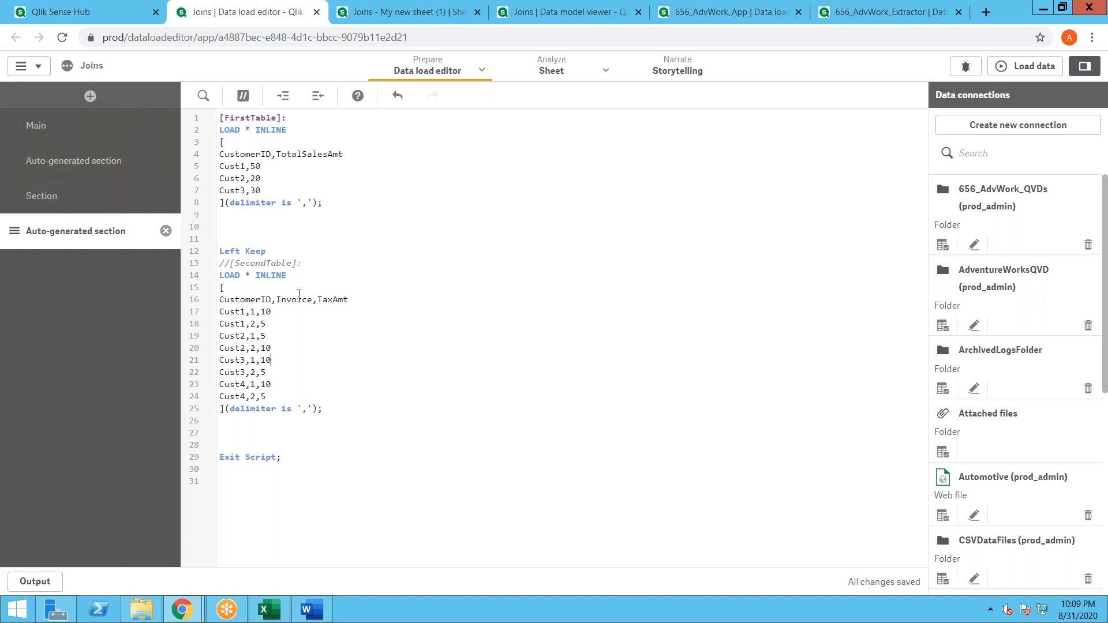
Step: Open the section with the Actual table and compare the field lists of its two inline loads
left_click(67, 166)
left_click(301, 245)
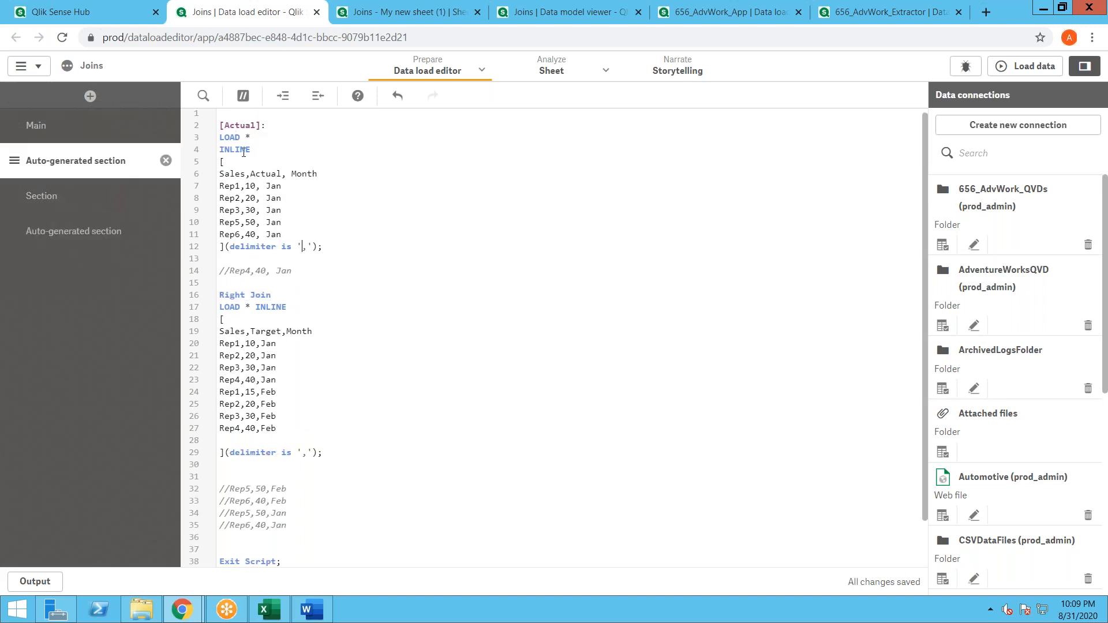
left_click_drag(235, 173, 296, 183)
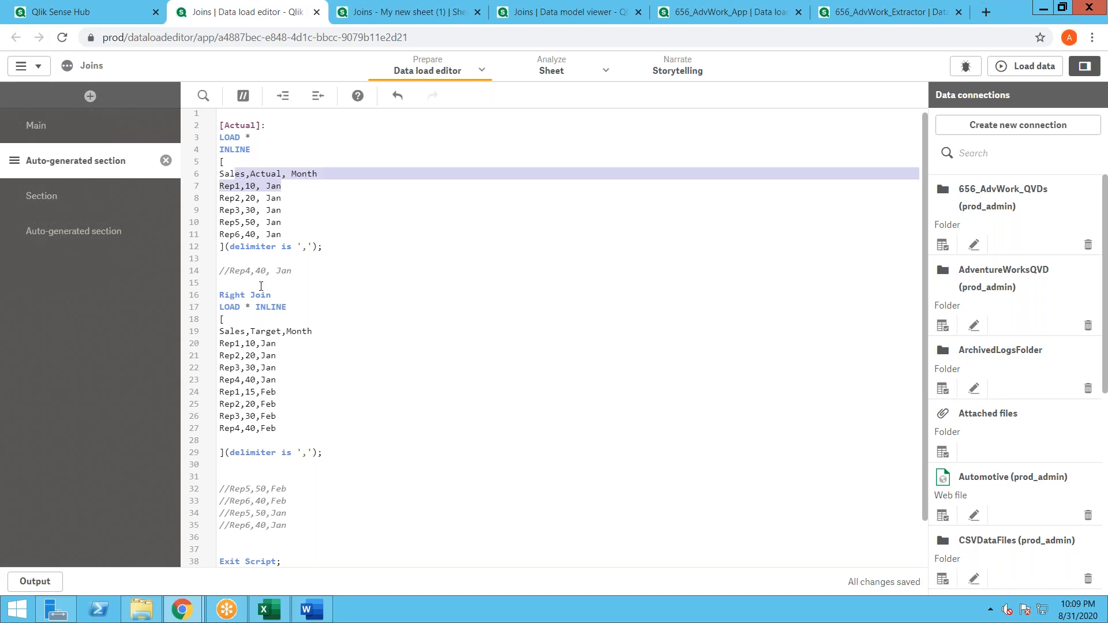
left_click_drag(219, 331, 316, 332)
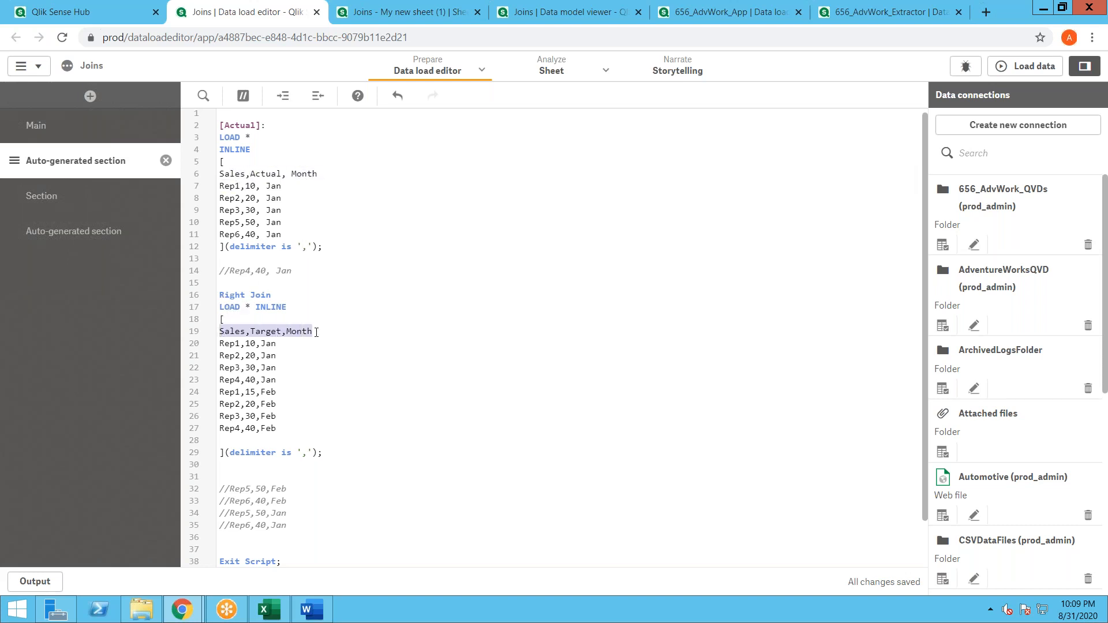
Step: Replace Right Join above the second inline load with the table label "Target:"
left_click(275, 295)
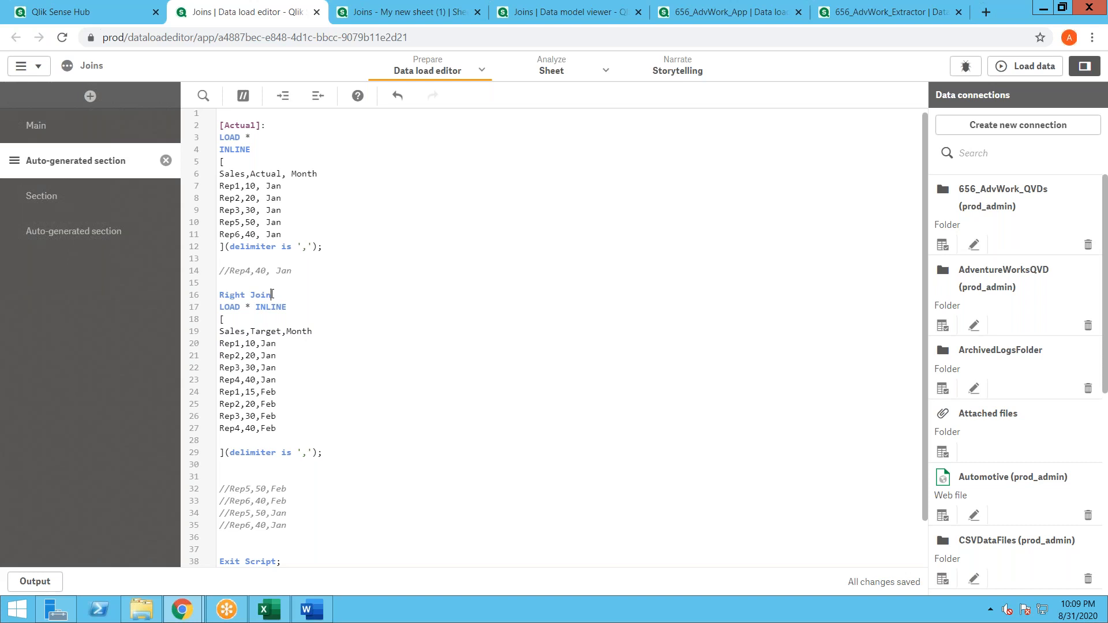
left_click_drag(272, 295, 221, 295)
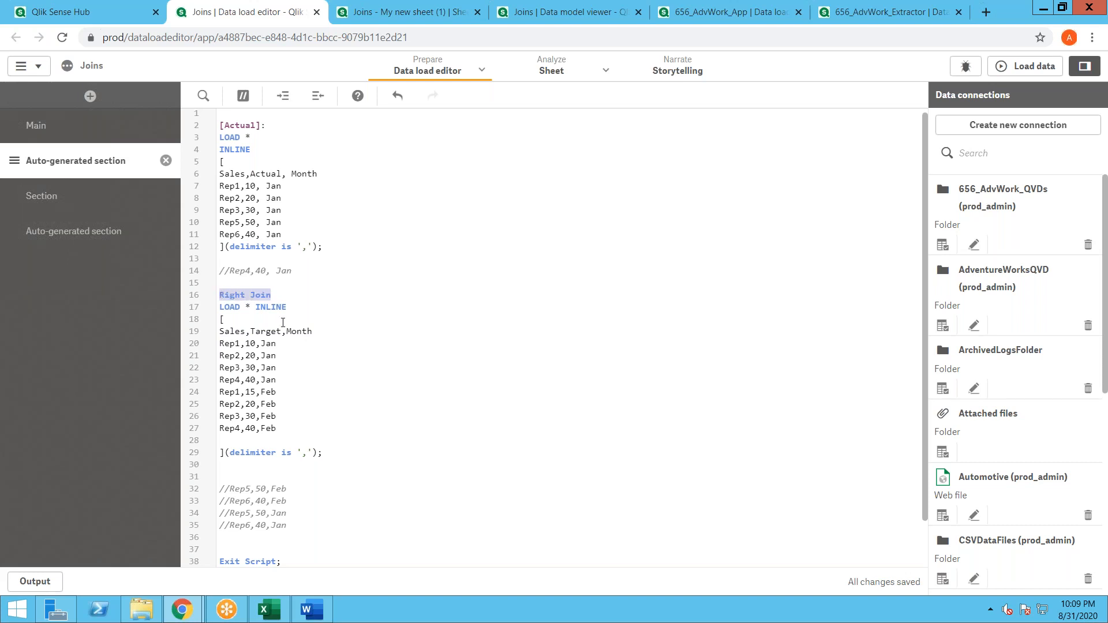
type("Tag")
key("BackSpace")
type("rget:")
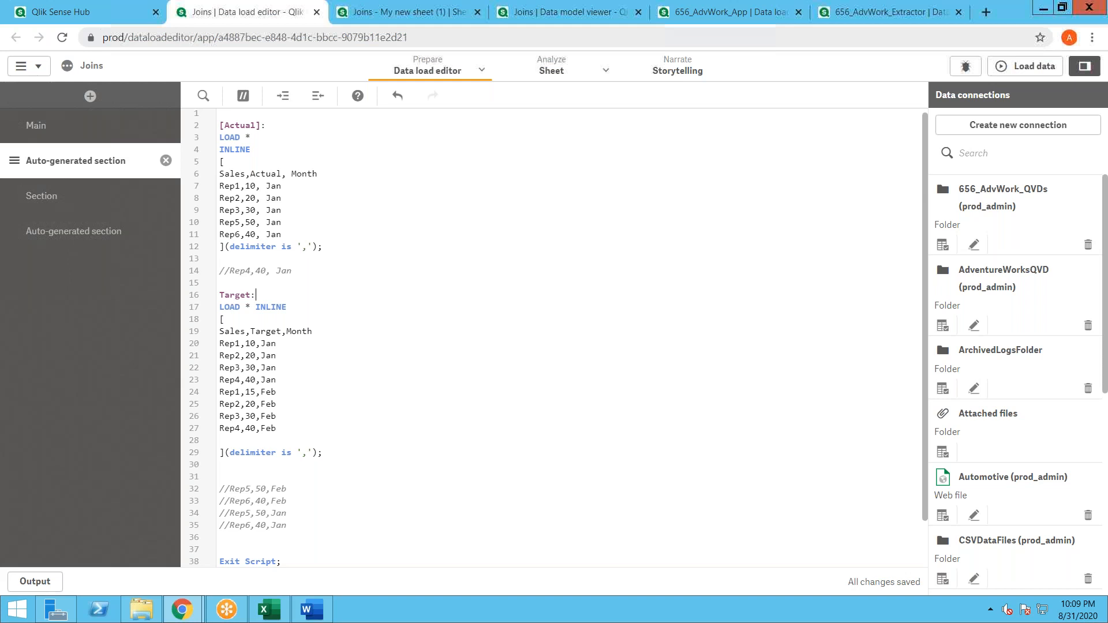
Step: Create a new app named 656_Concatenate from the Qlik Sense hub and open it
left_click(117, 11)
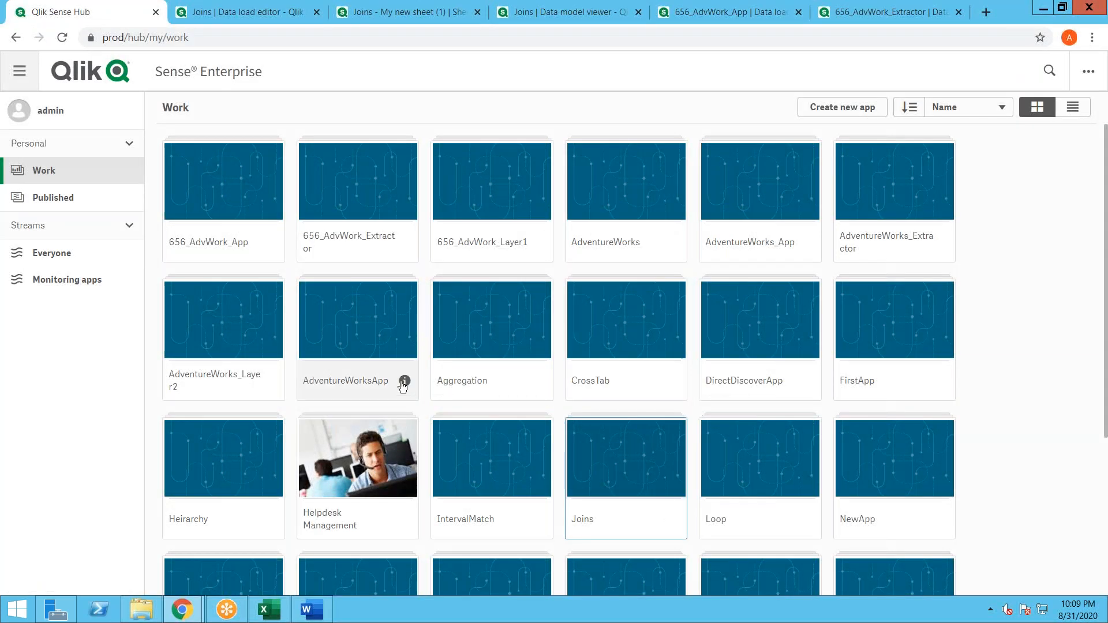
left_click(851, 113)
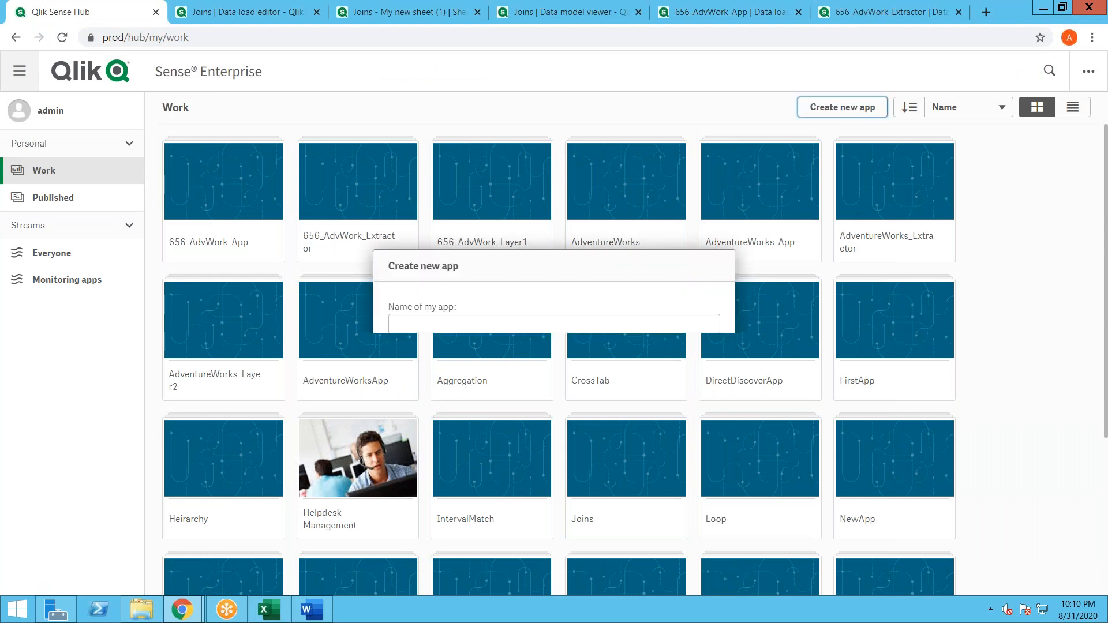
type("6")
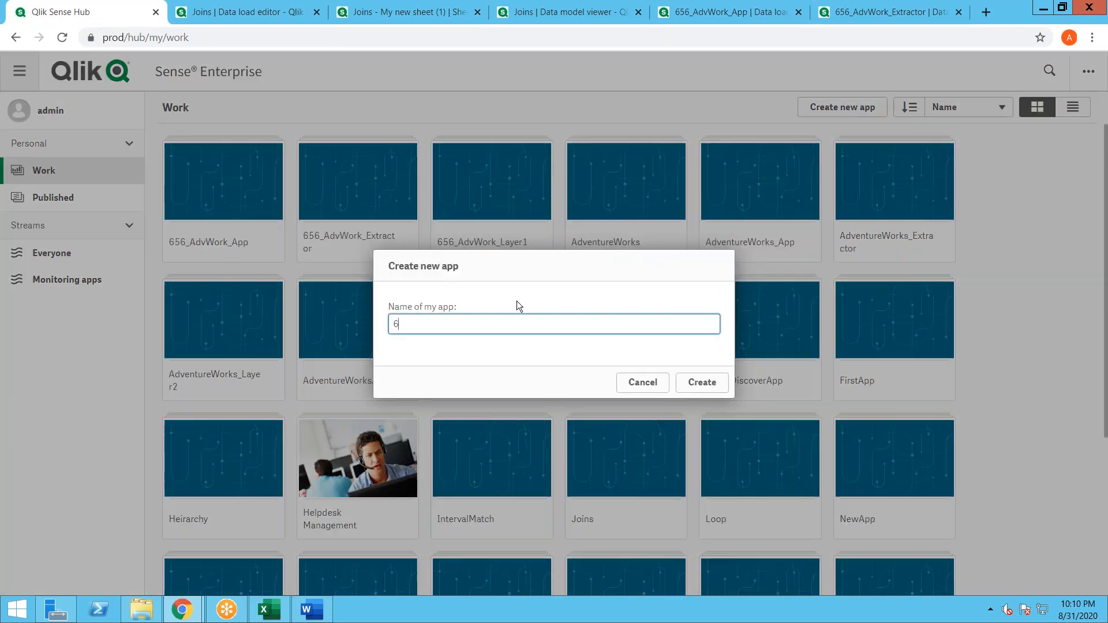
type("56_Concatenate")
key("Return")
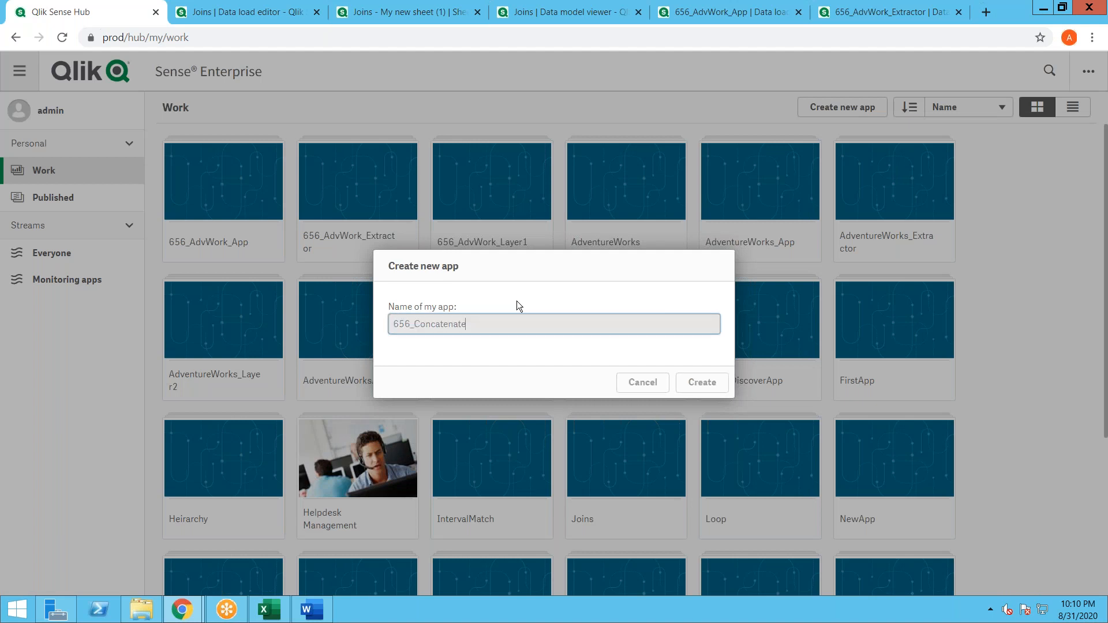
key("Return")
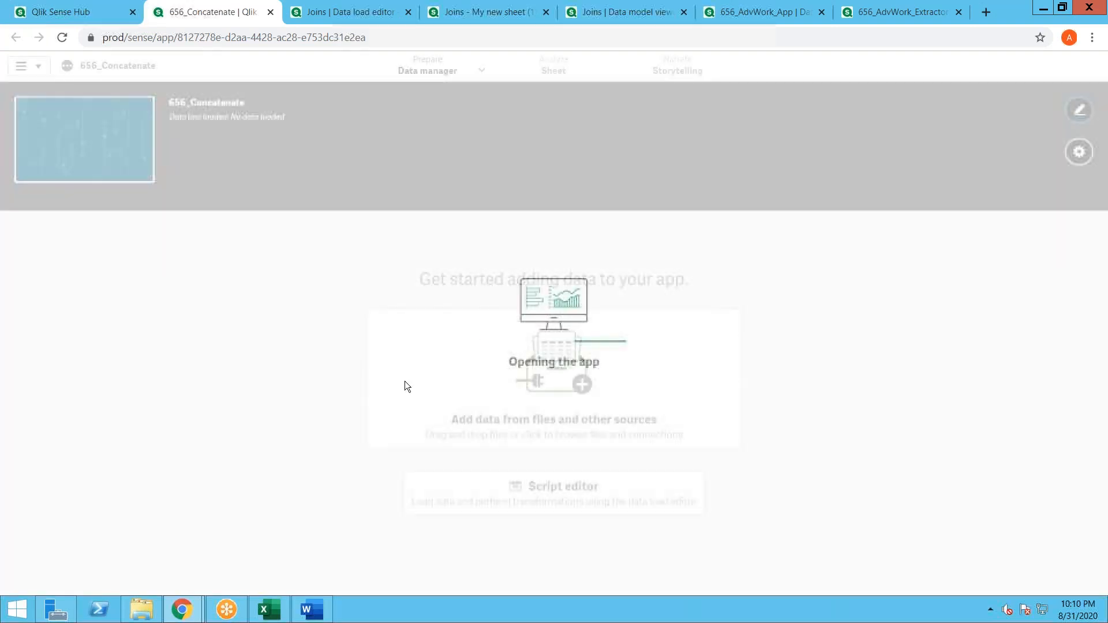
Step: Open the new app's script editor and add a script section after Main
left_click(529, 491)
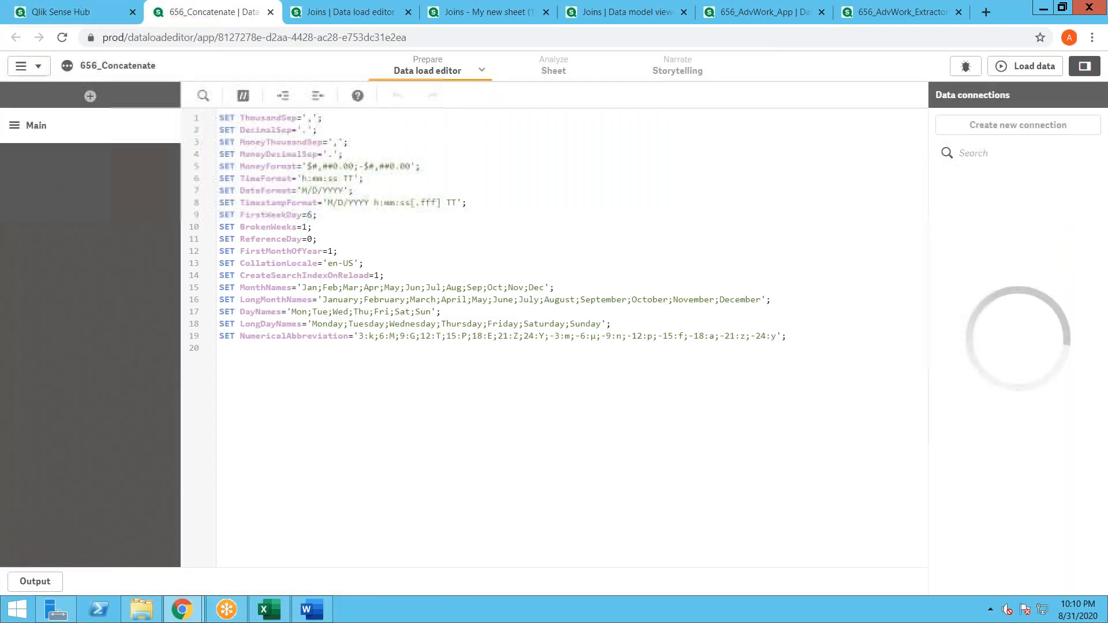
left_click(90, 97)
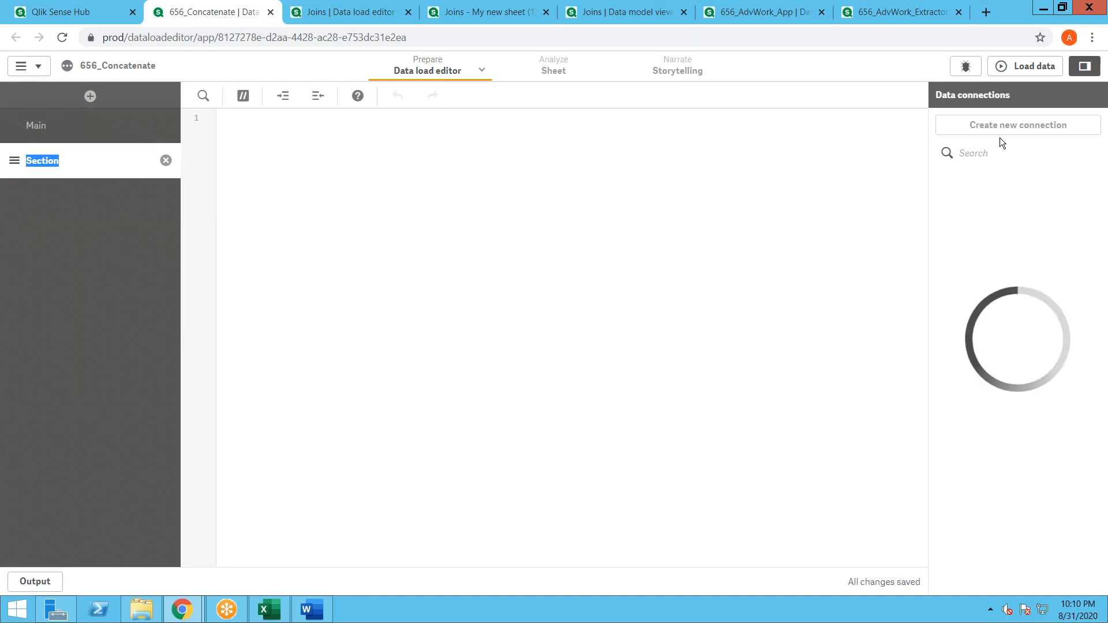
left_click(1017, 125)
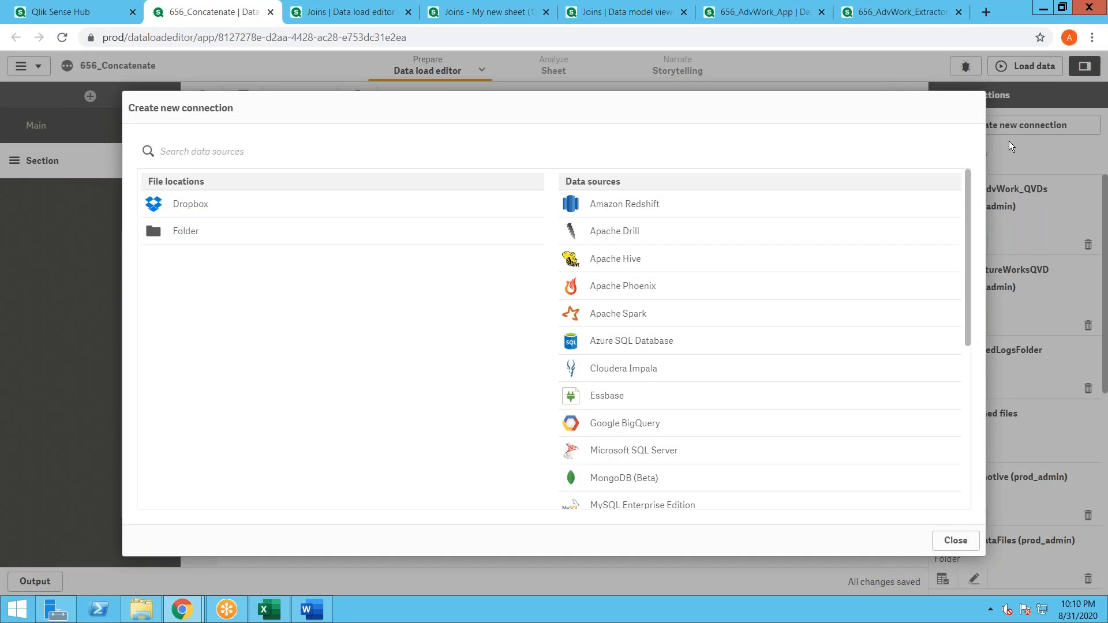
left_click(1008, 141)
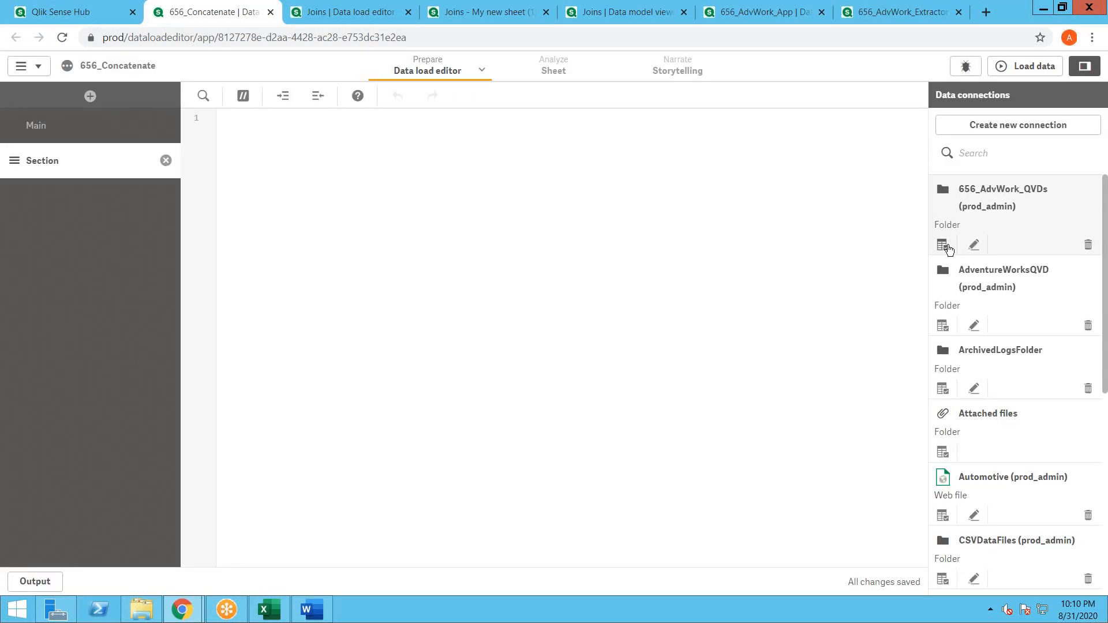
Step: Insert a load of only ProductCategoryID and Name from ProductCategory.qvd in 656_AdvWork_QVDs, and delete the inserted script
left_click(943, 244)
scroll(482, 349, "down", 2)
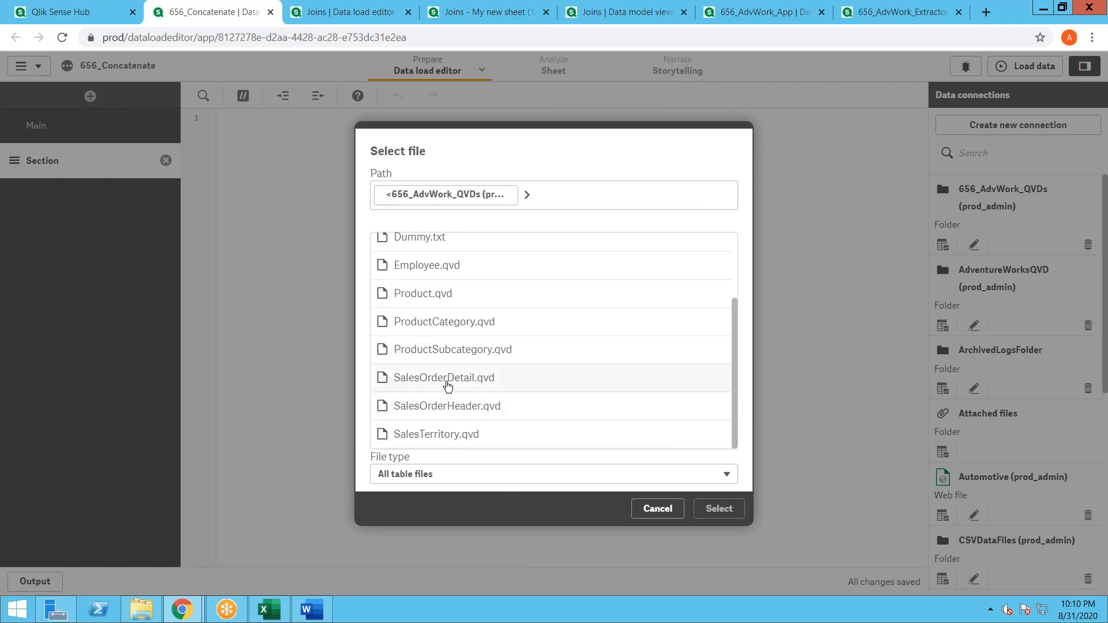
left_click(438, 336)
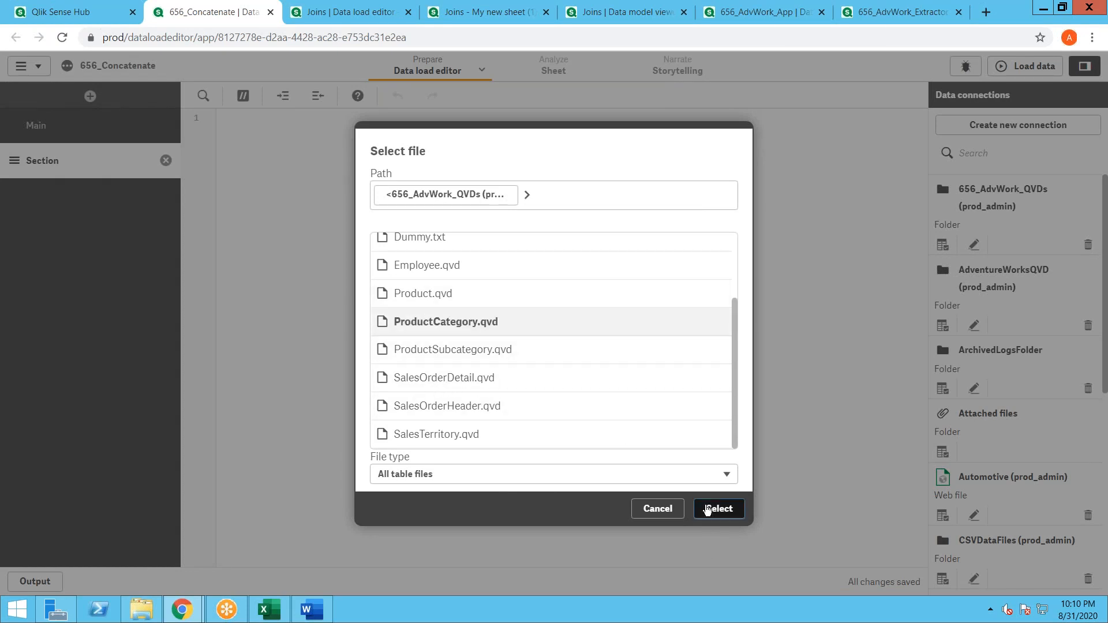
left_click(708, 509)
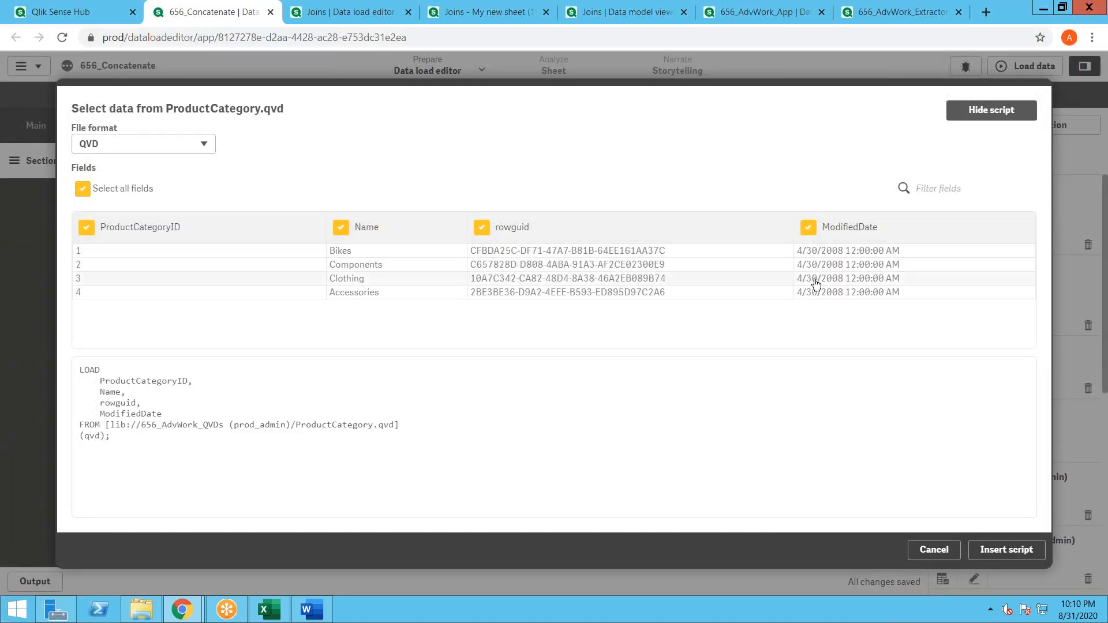
left_click(480, 231)
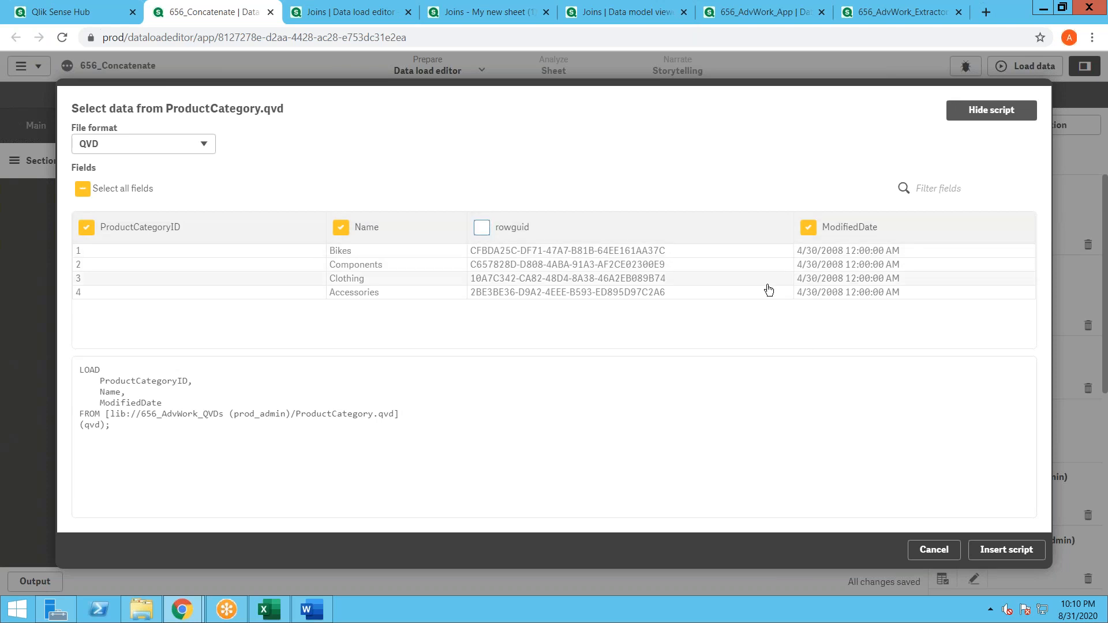
left_click(808, 228)
left_click(1005, 549)
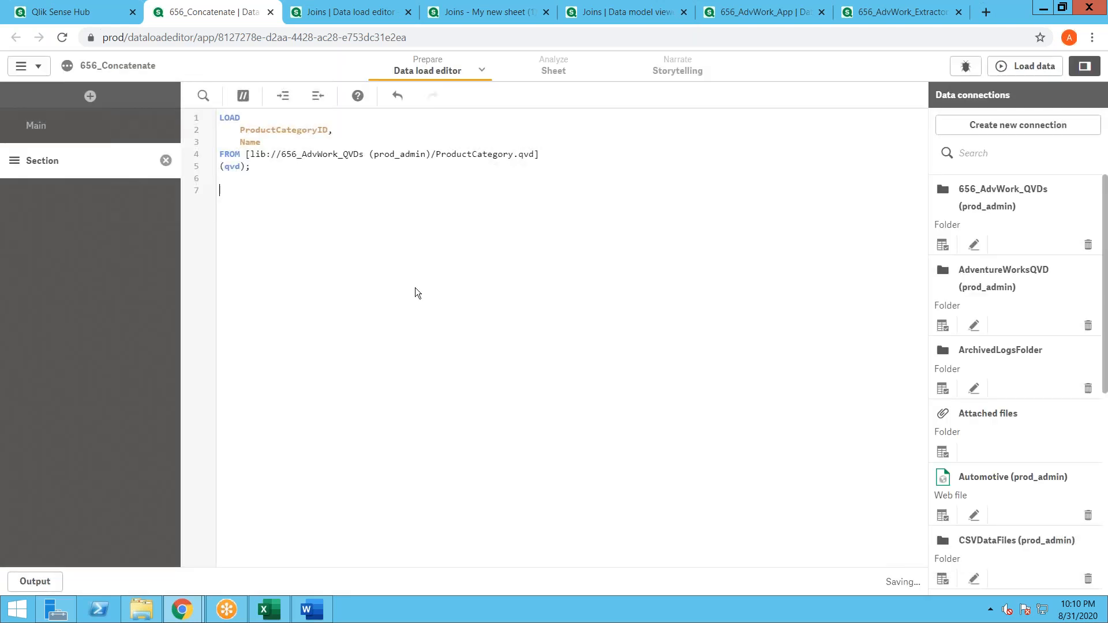
left_click_drag(291, 176, 188, 83)
key("Delete")
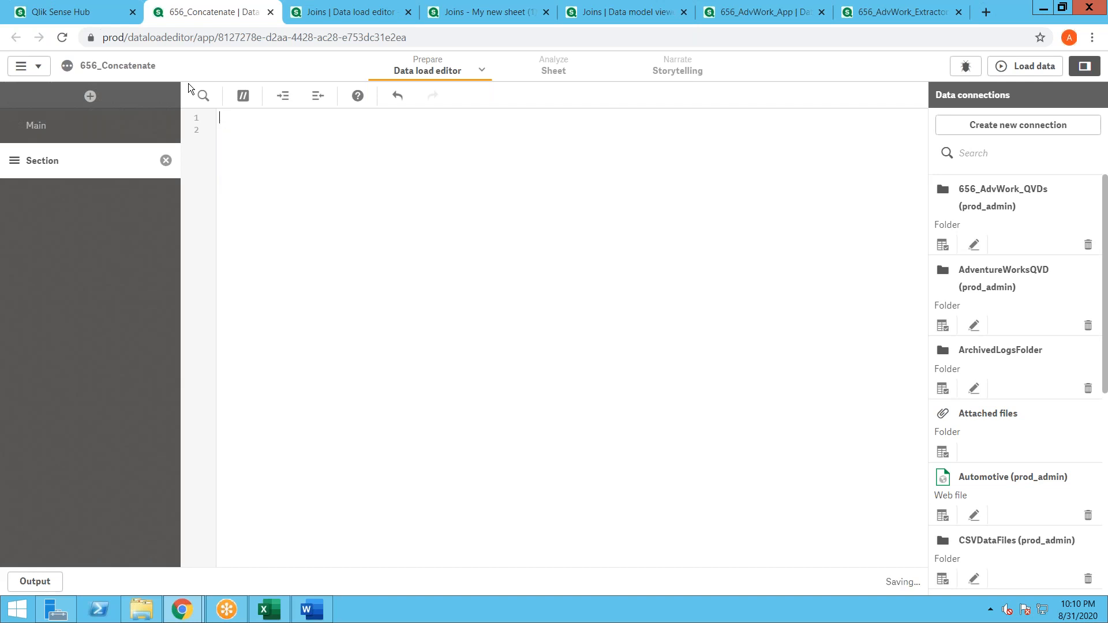
Step: Insert a load of all fields from SalesTerritory.qvd in the 656_AdvWork_QVDs connection
left_click(942, 245)
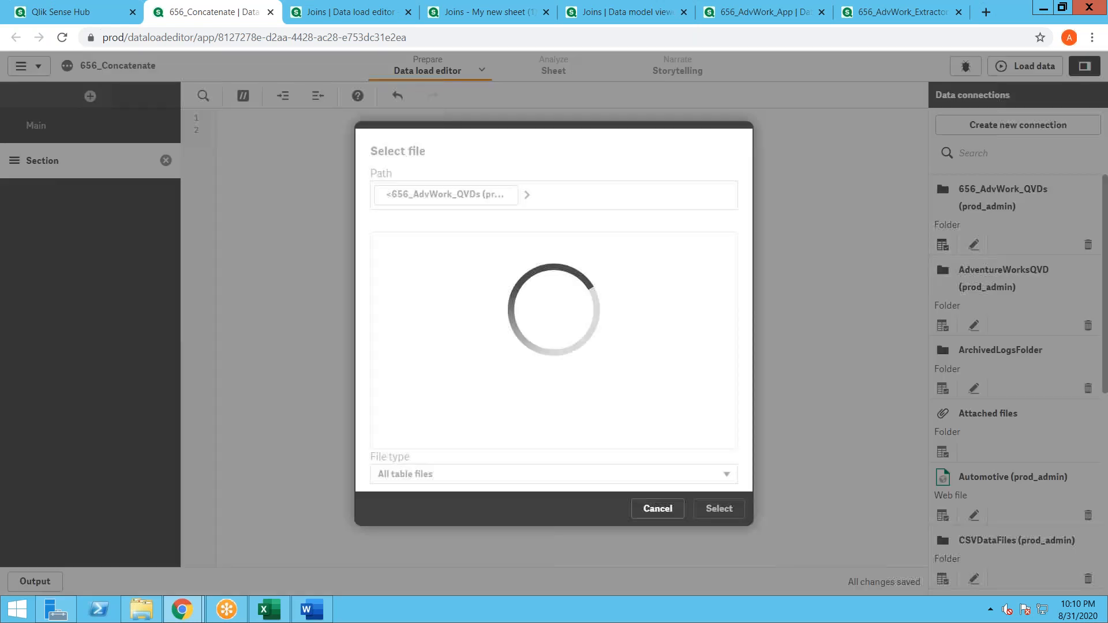
scroll(497, 381, "down", 3)
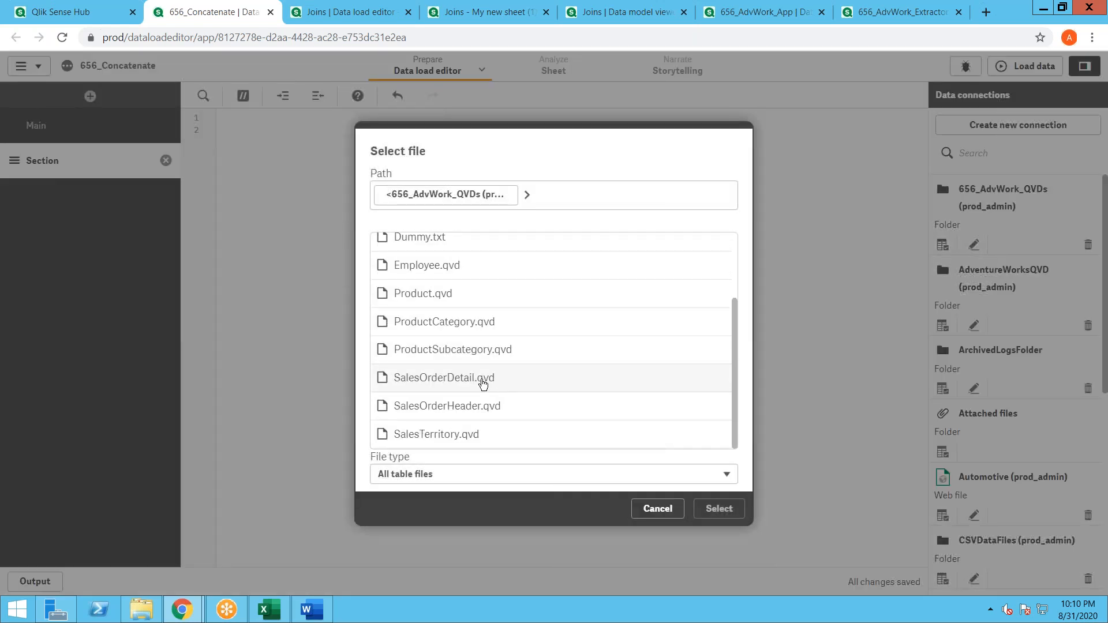
left_click(454, 434)
left_click(719, 508)
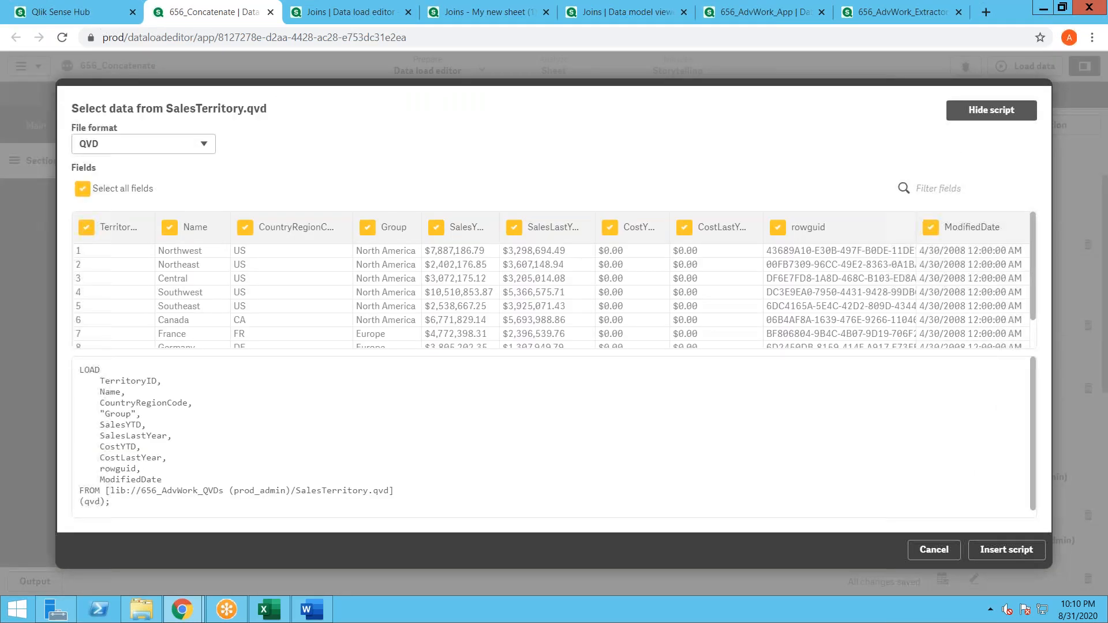
left_click(1006, 550)
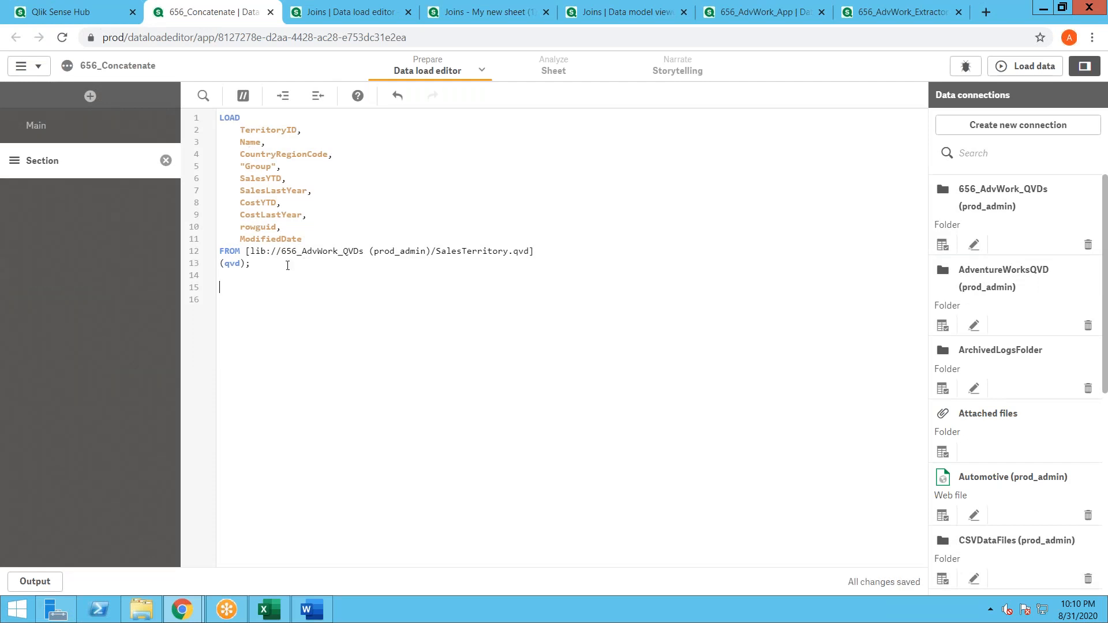
double_click(219, 116)
key("Return")
left_click(218, 117)
type("Territory:")
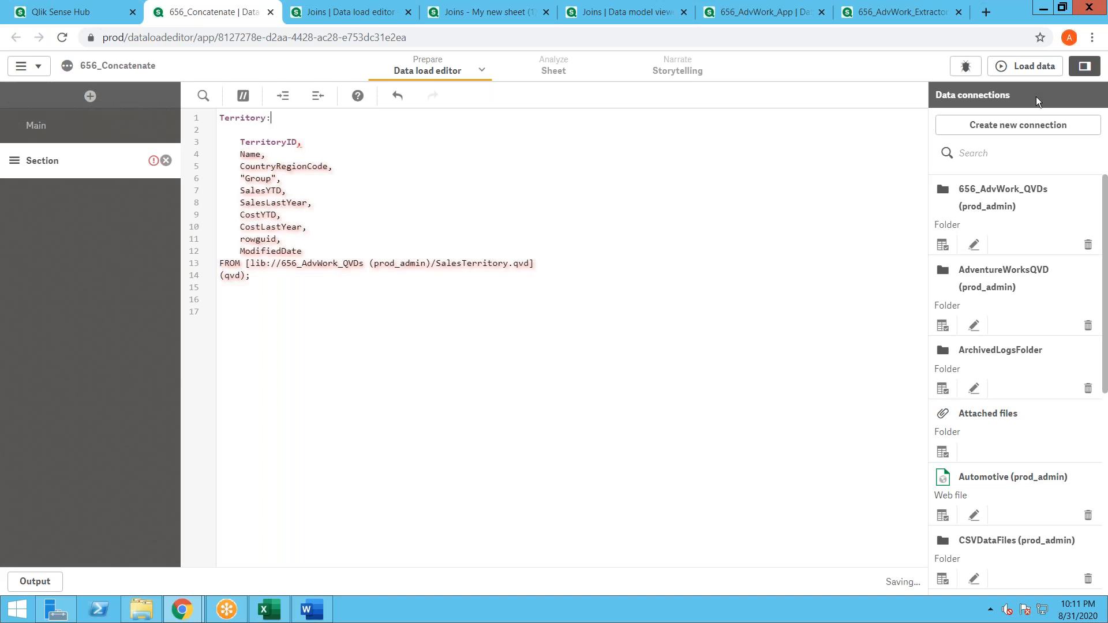
key("ctrl+z")
key("ctrl+z")
key("ctrl+z")
key("ctrl+z")
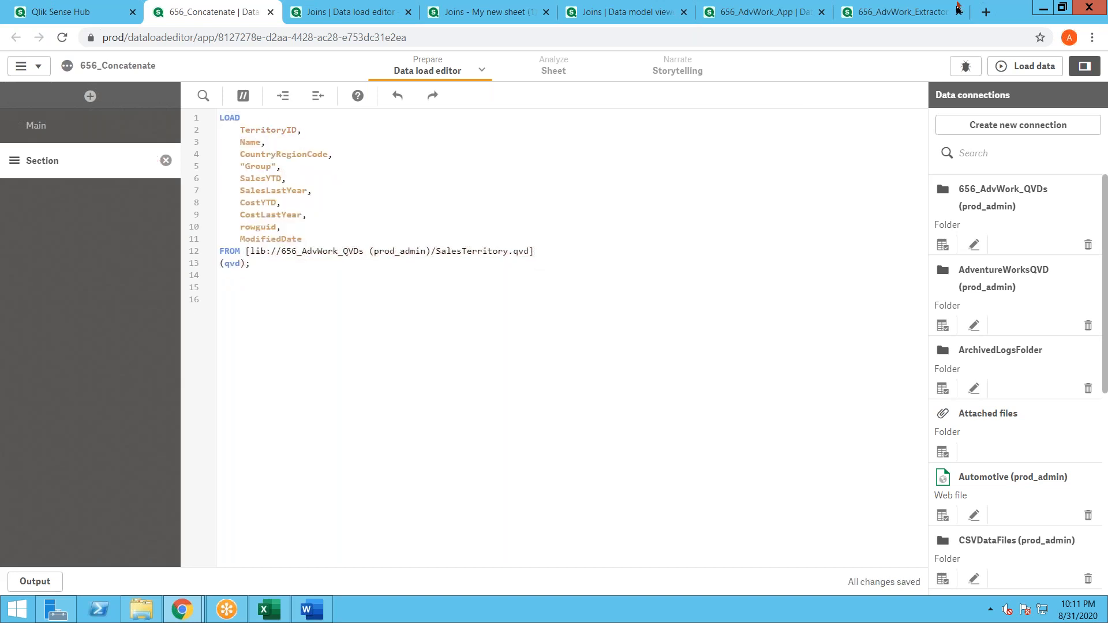
Step: Add the line "Territory;" above the SalesTerritory LOAD statement and try to load the data
key("Return")
key("Up")
type("Ter")
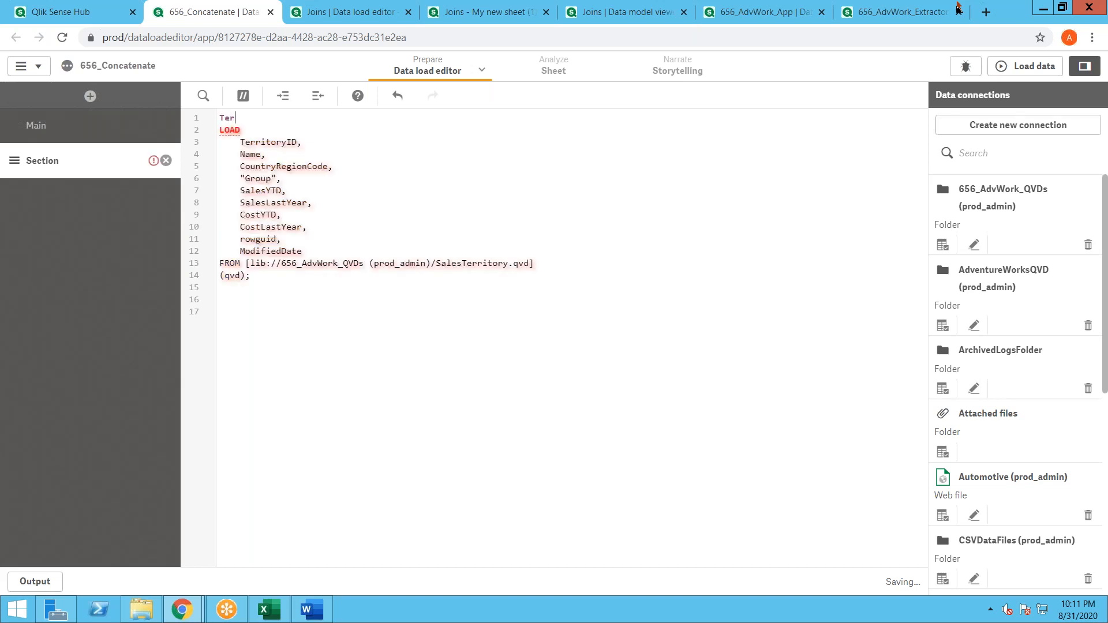
type("ritory;")
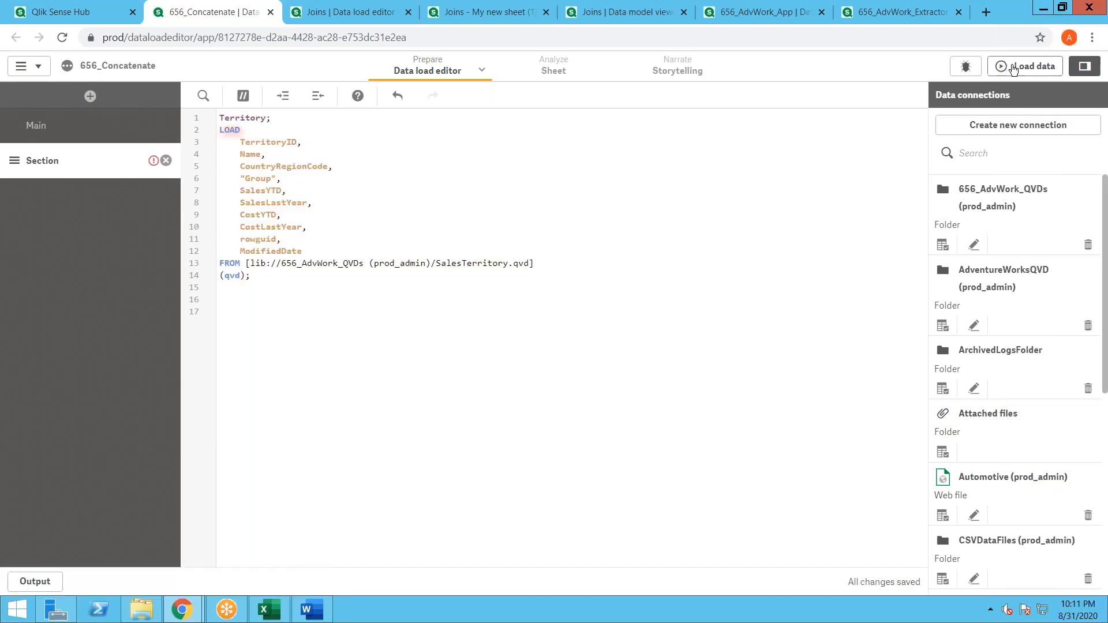
left_click(1025, 66)
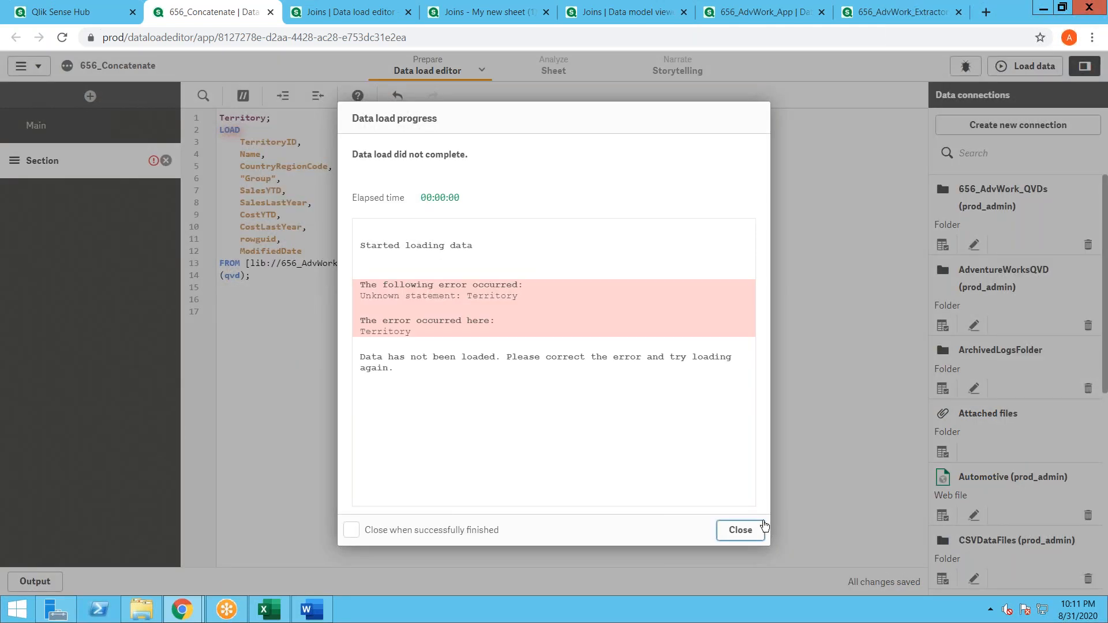
left_click(754, 529)
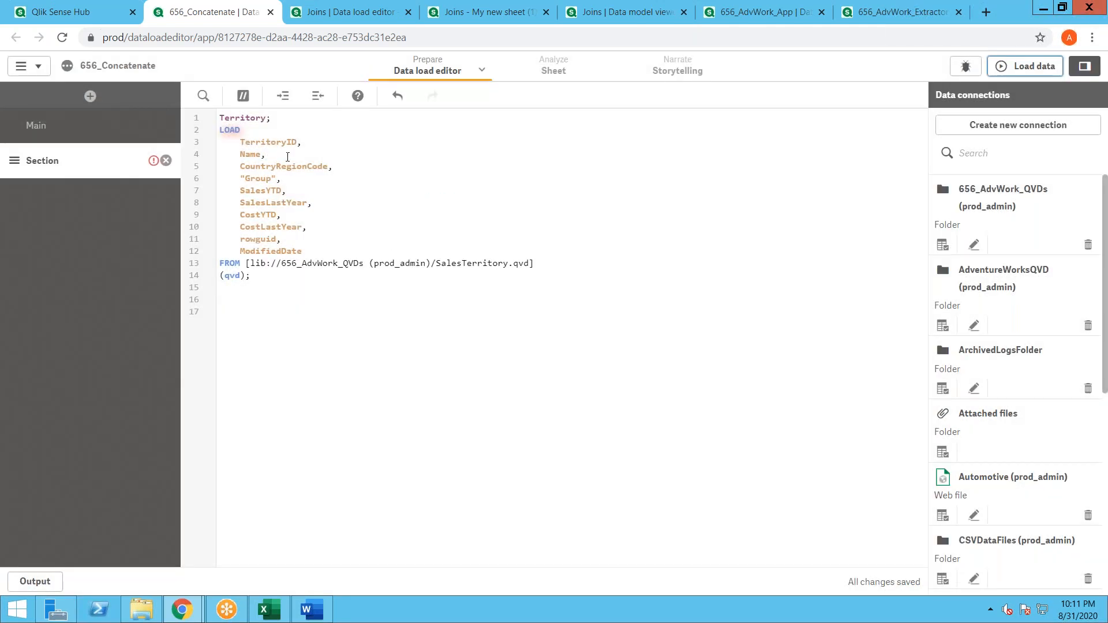
Step: Replace the semicolon after Territory with a colon and reload the data, checking the number of lines fetched
left_click(286, 120)
key("BackSpace")
type(":")
left_click(1025, 66)
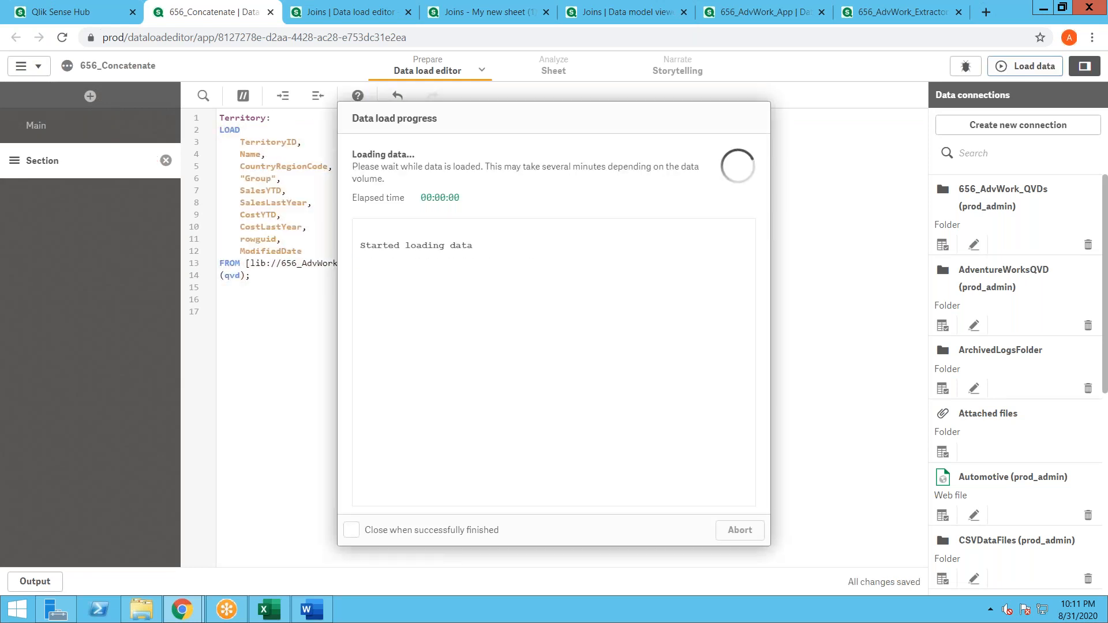
left_click_drag(464, 293, 439, 292)
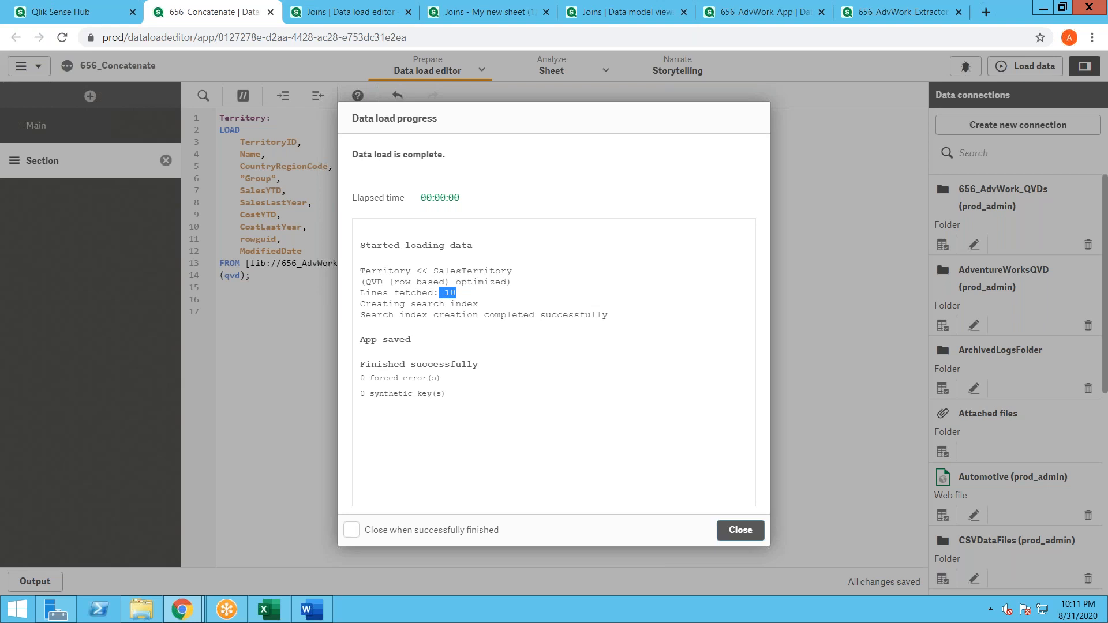
left_click(740, 529)
Step: Duplicate the whole Territory load below the original and label the copy Territory2
left_click_drag(286, 275, 193, 120)
key("ctrl+c")
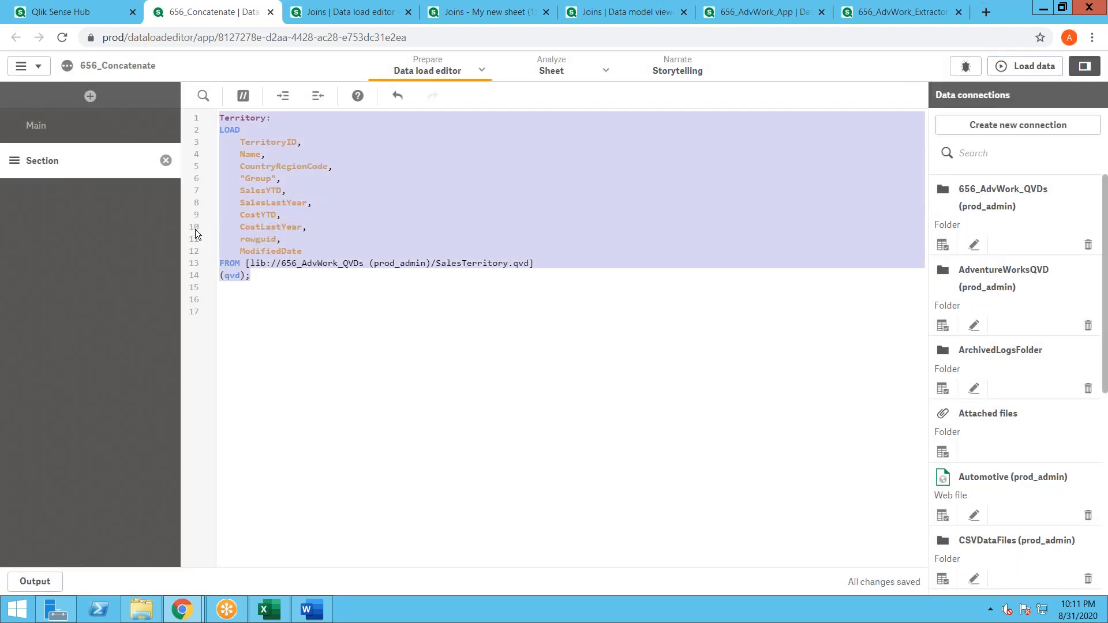
left_click(234, 289)
key("Return")
key("ctrl+v")
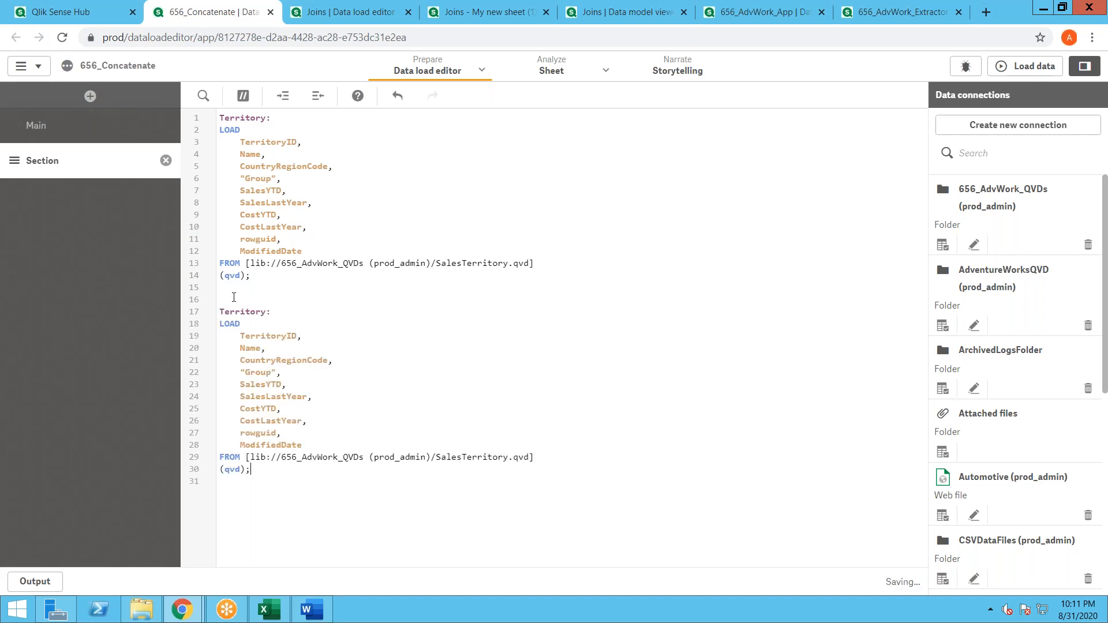
left_click(242, 299)
type("2")
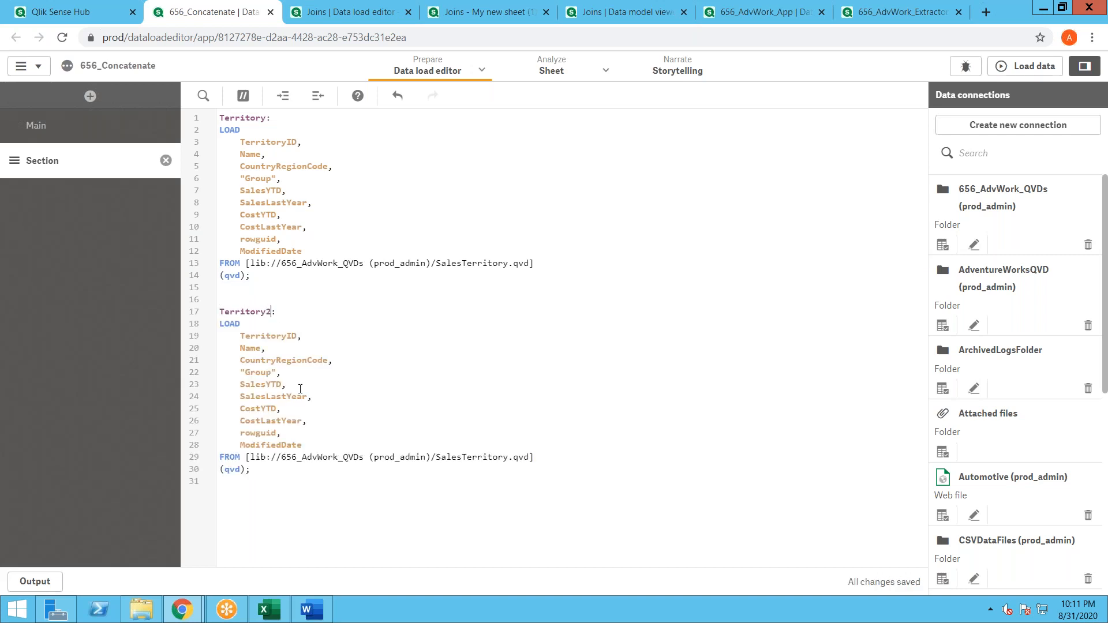
Step: Load the data with both territory loads and check the lines fetched for each
left_click(1024, 66)
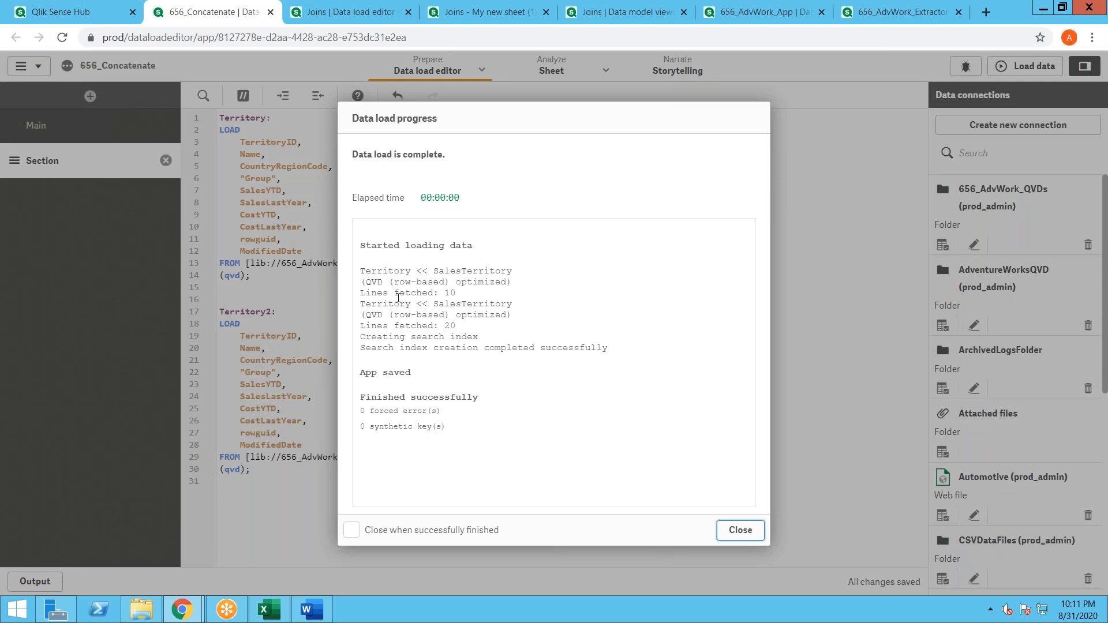
left_click_drag(438, 299, 434, 326)
left_click(728, 531)
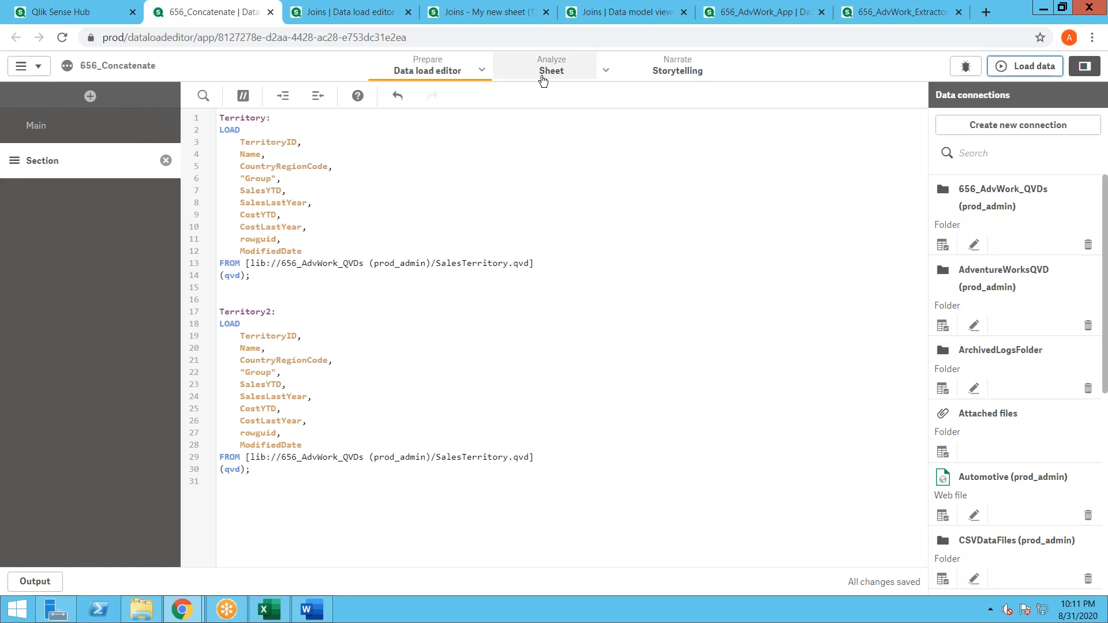
Step: Open the data model viewer in a new browser tab and preview the Territory table
left_click(477, 74)
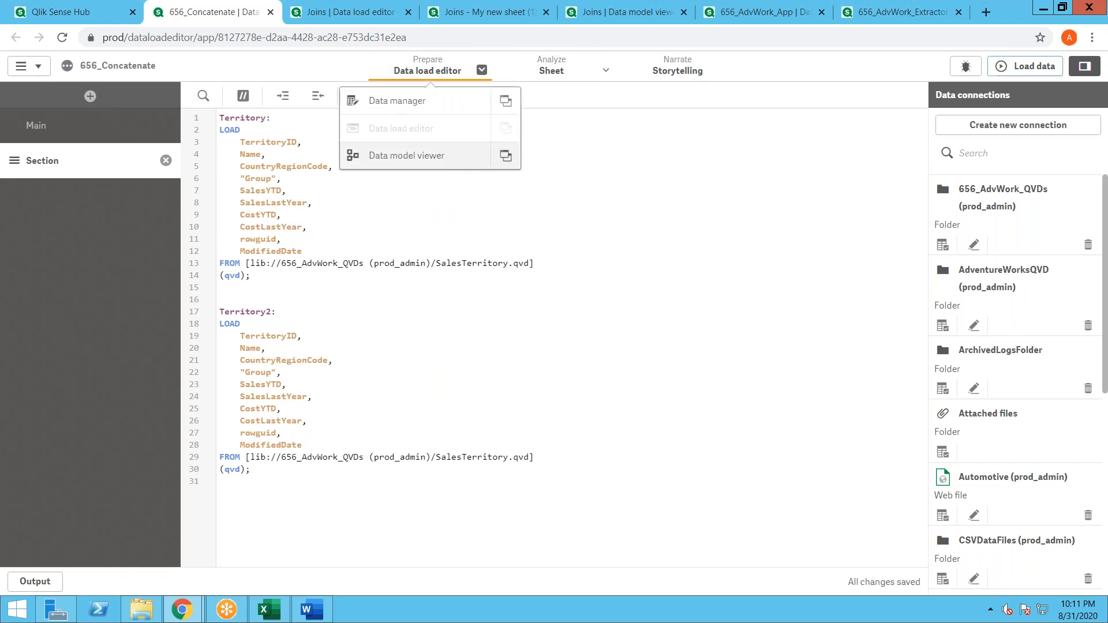
left_click(505, 156)
left_click(192, 18)
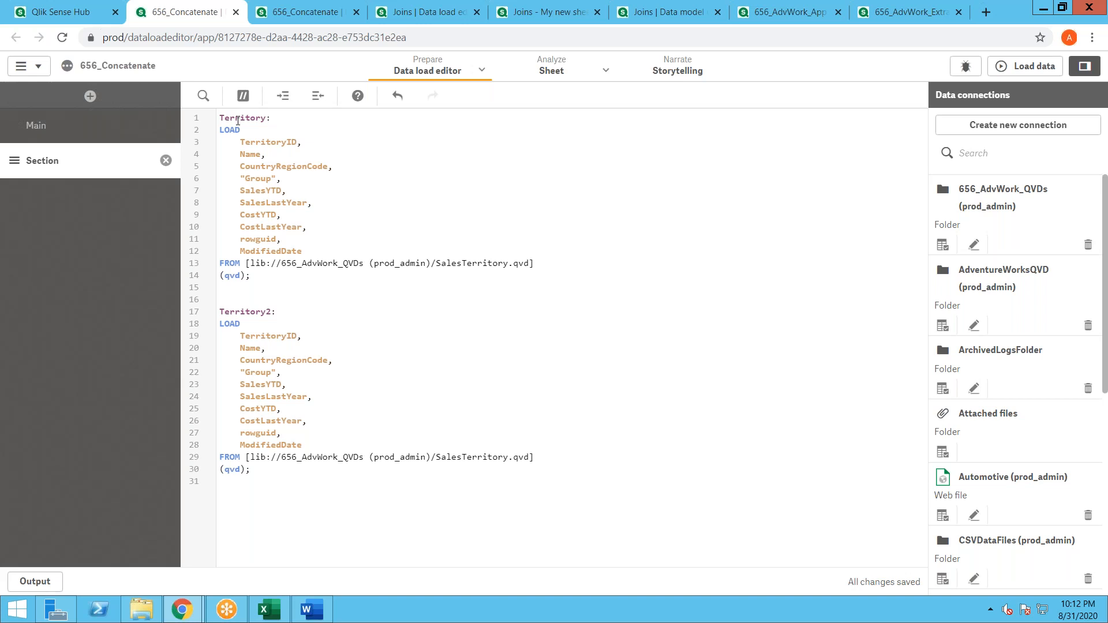
left_click(303, 22)
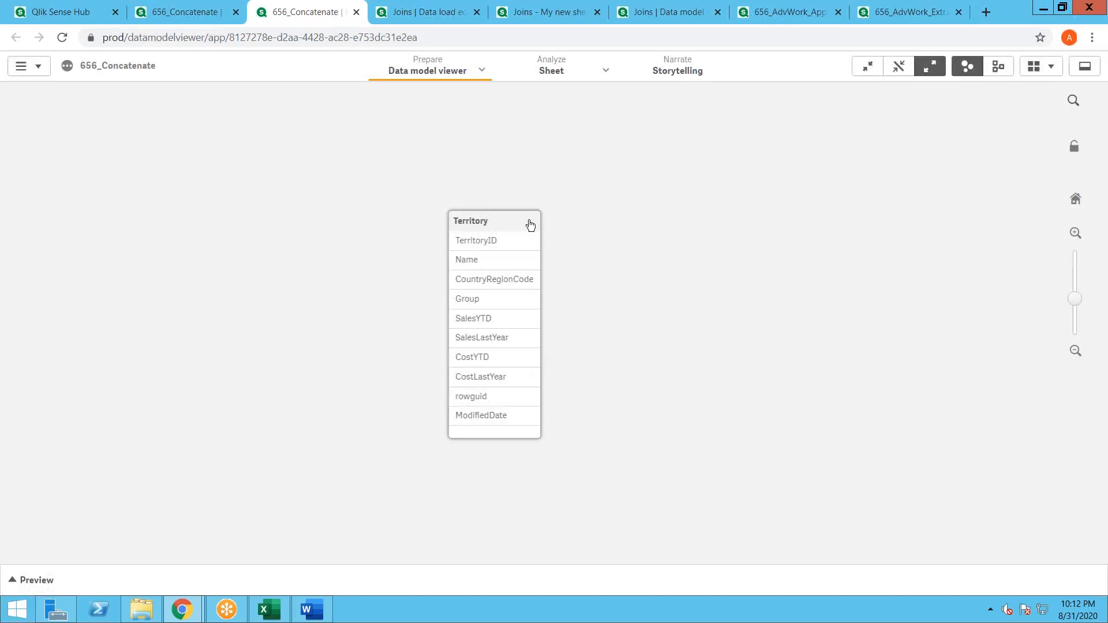
left_click(530, 224)
left_click(483, 582)
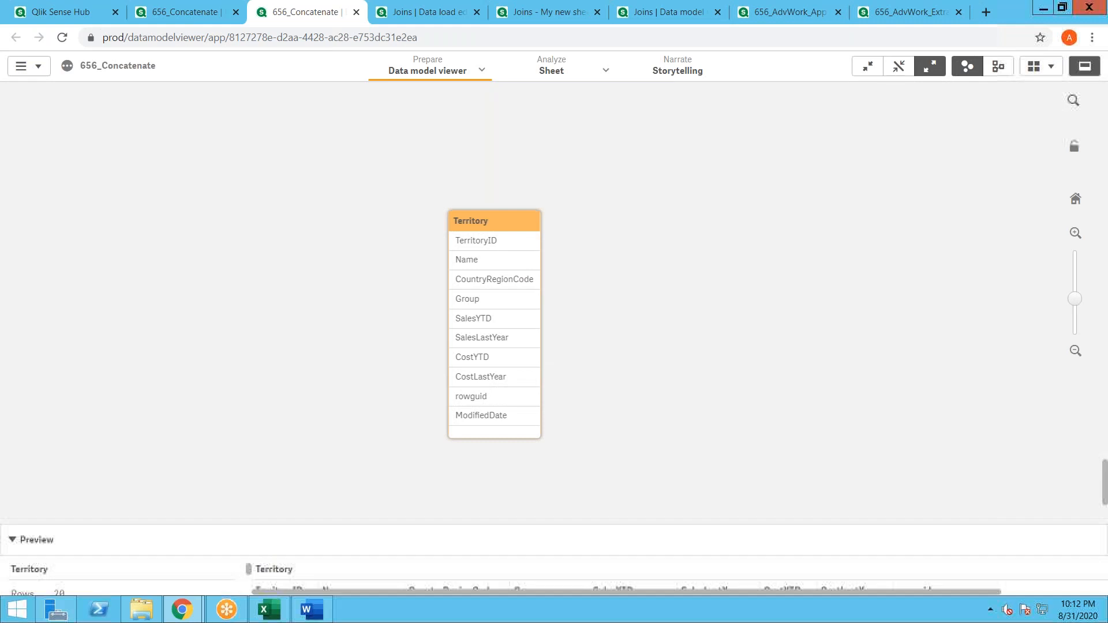
Step: Compare the field lists of the Territory and Territory2 loads in the script
left_click(192, 13)
left_click_drag(238, 142, 334, 260)
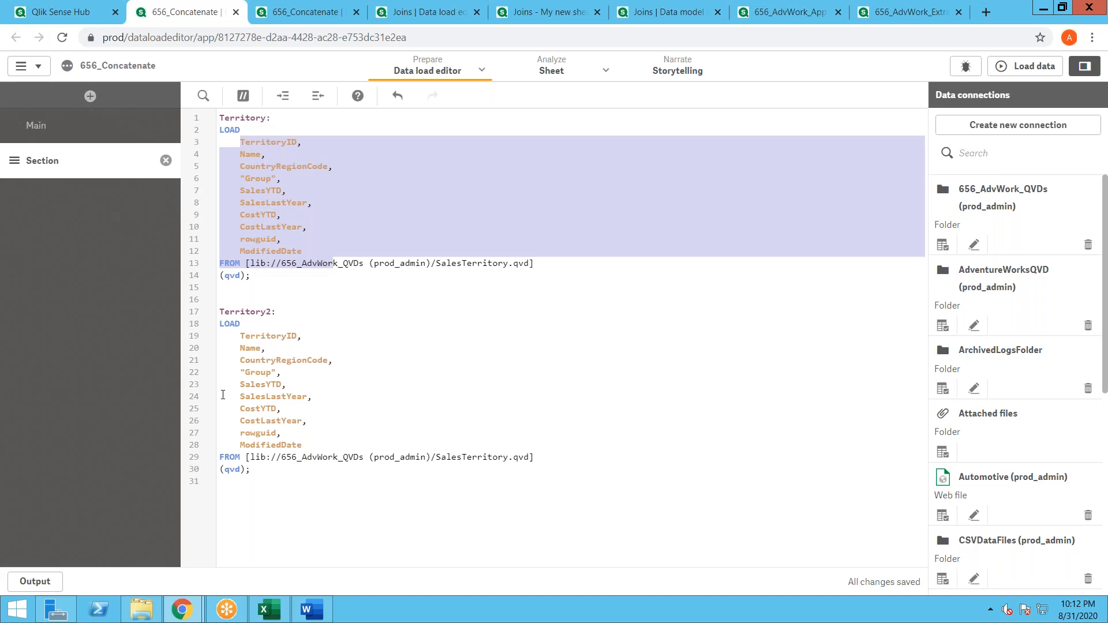
left_click_drag(231, 339, 303, 445)
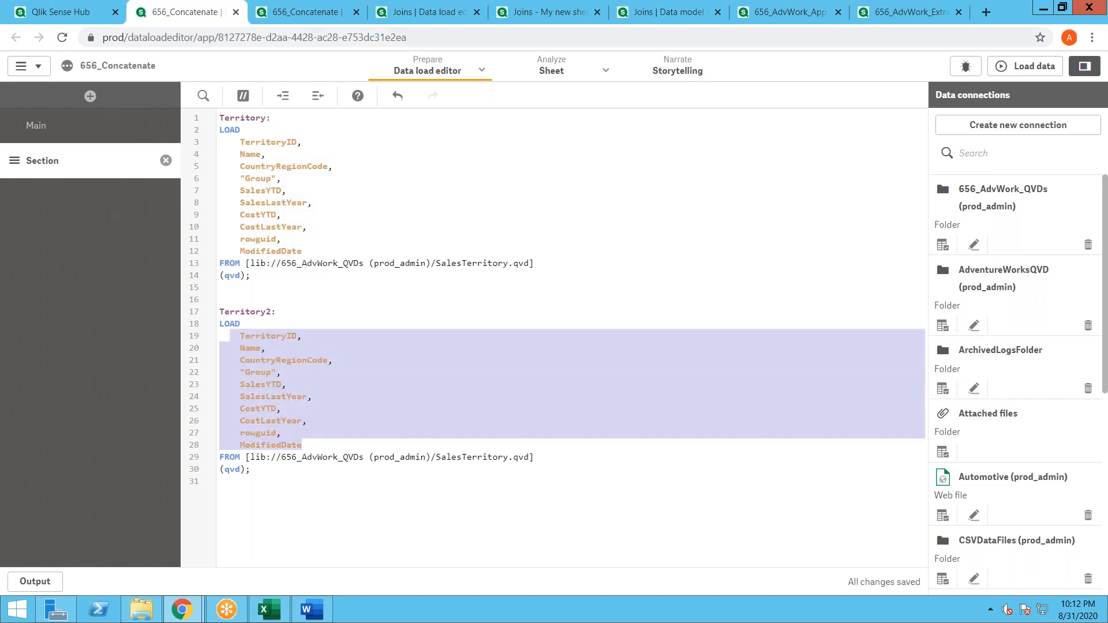
Step: Examine the Territory table's preview rows in the data model viewer for repeated TerritoryID values
left_click(306, 14)
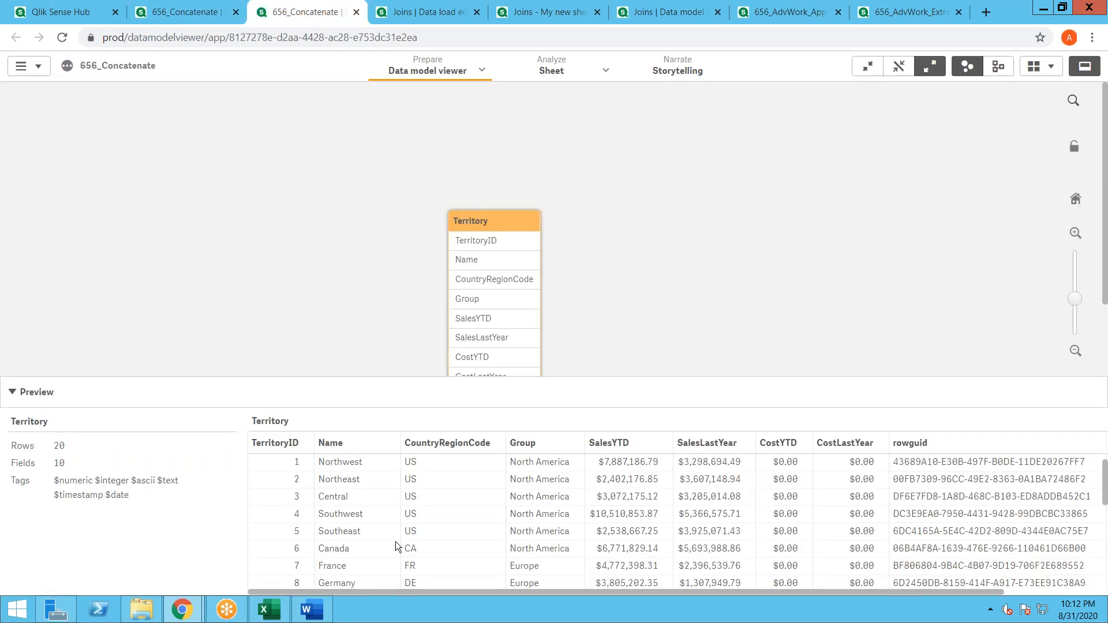
scroll(396, 545, "down", 2)
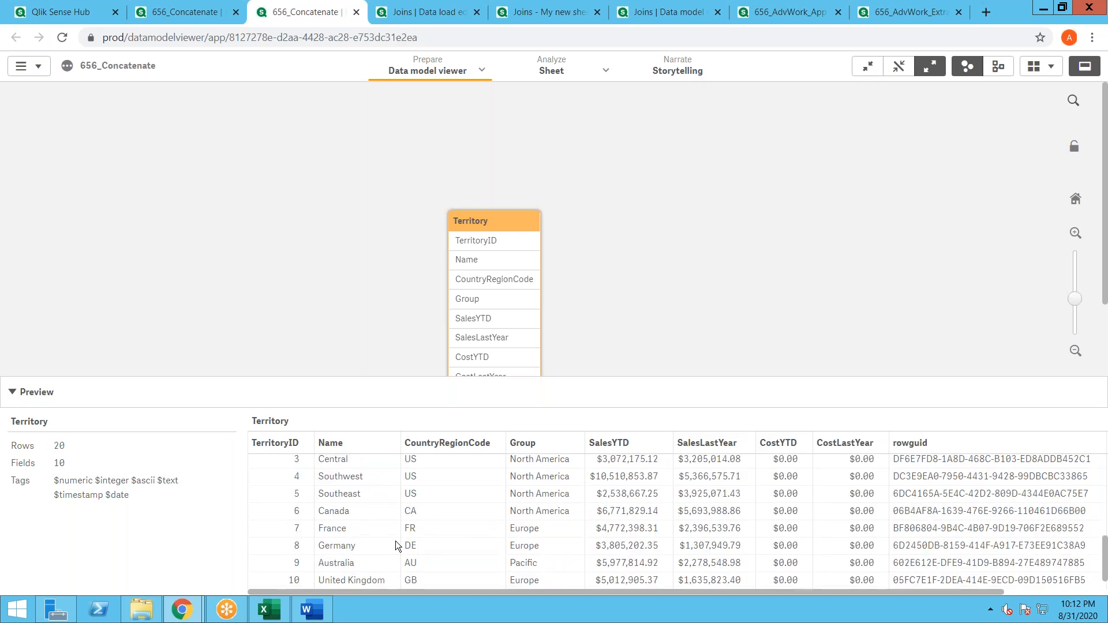
scroll(396, 546, "down", 2)
scroll(346, 543, "up", 4)
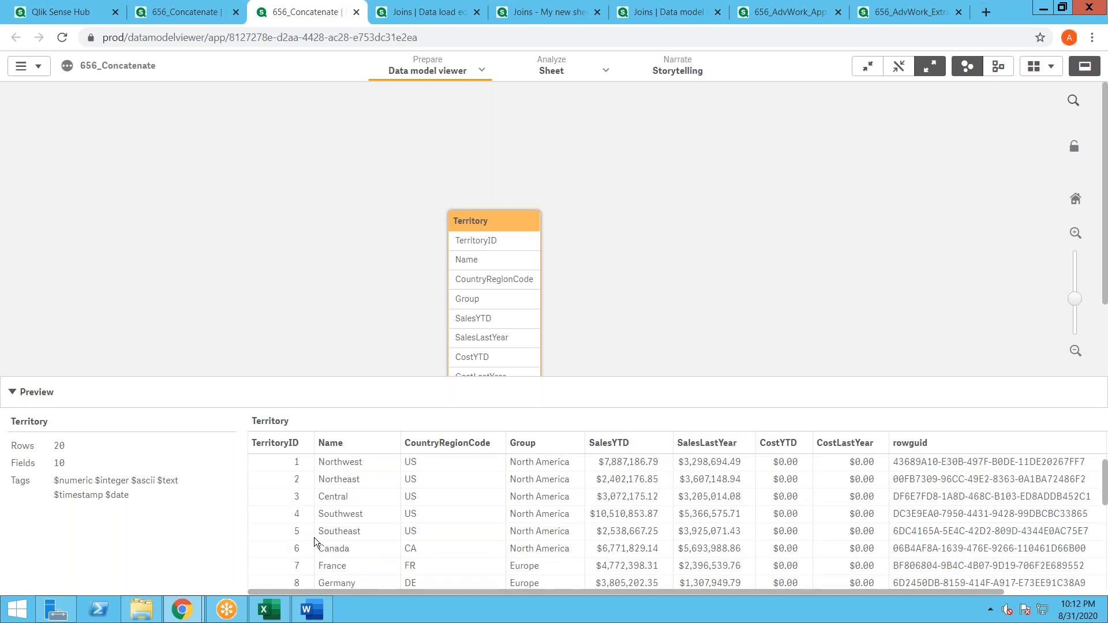
scroll(314, 542, "down", 4)
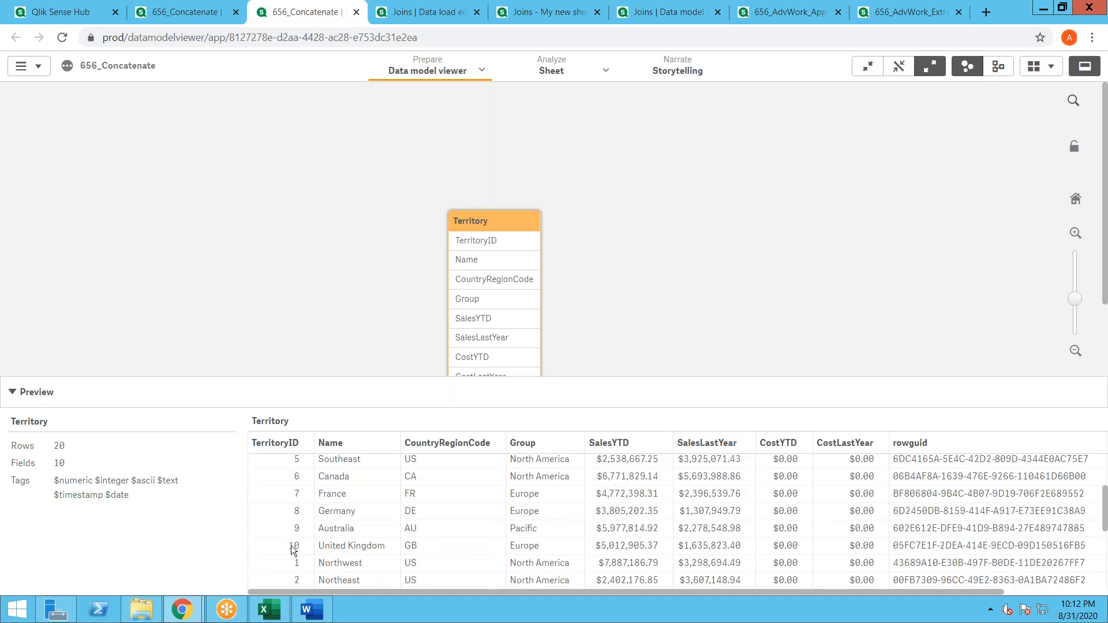
scroll(375, 531, "up", 2)
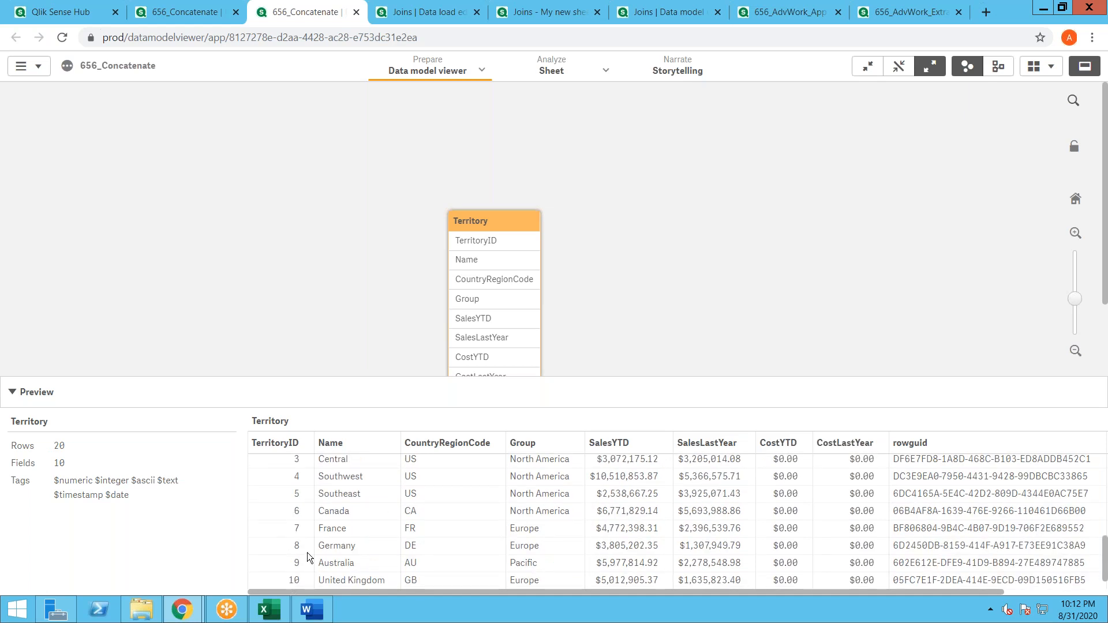
scroll(310, 555, "down", 3)
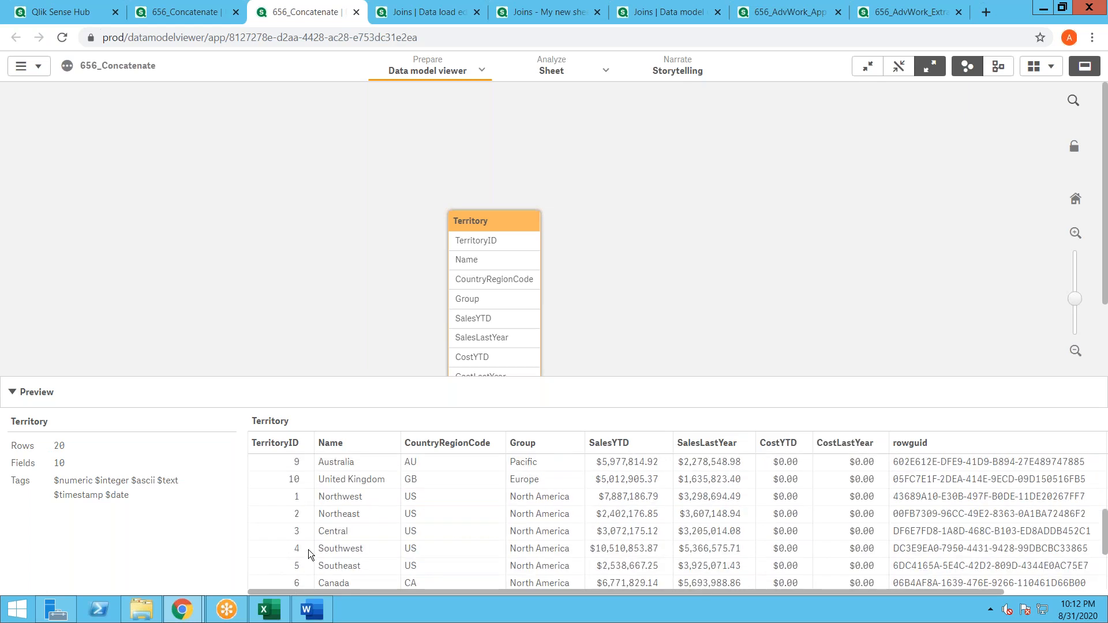
scroll(310, 555, "down", 2)
scroll(310, 555, "up", 1)
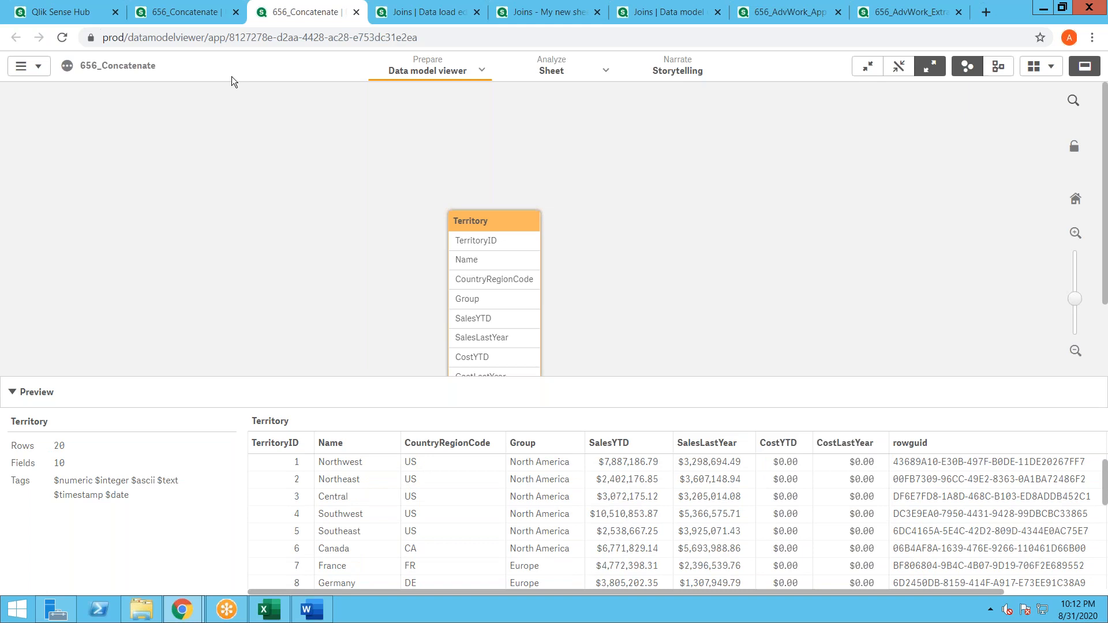
Step: Add the wildcard * after SalesTerritory in the first load's QVD file path
left_click(190, 17)
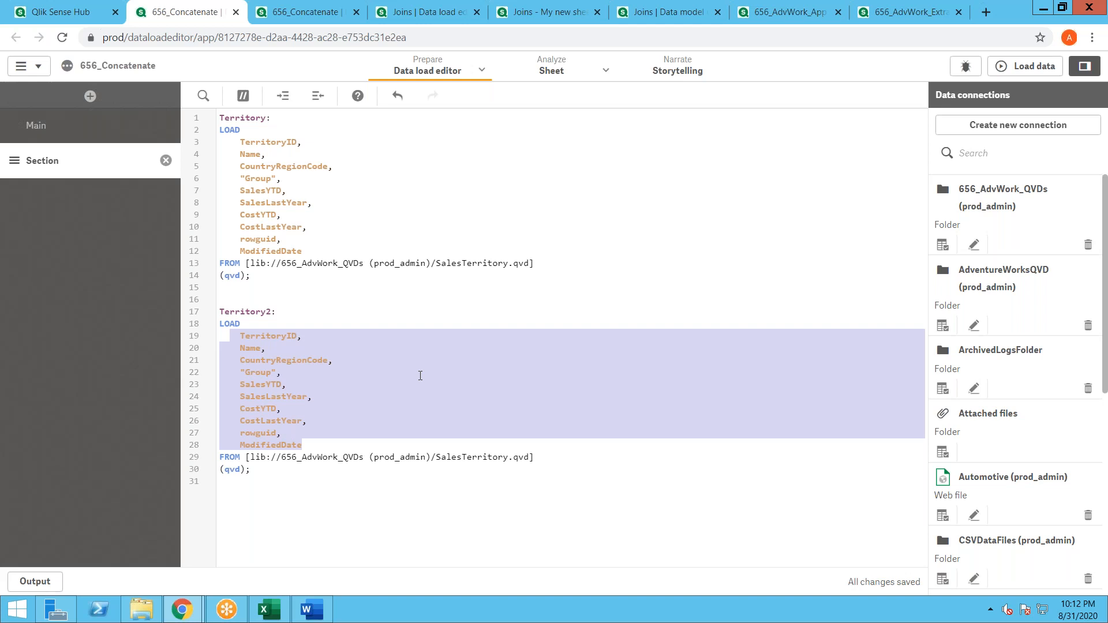
left_click(316, 458)
left_click_drag(300, 471, 218, 272)
left_click_drag(284, 285, 251, 203)
left_click(387, 304)
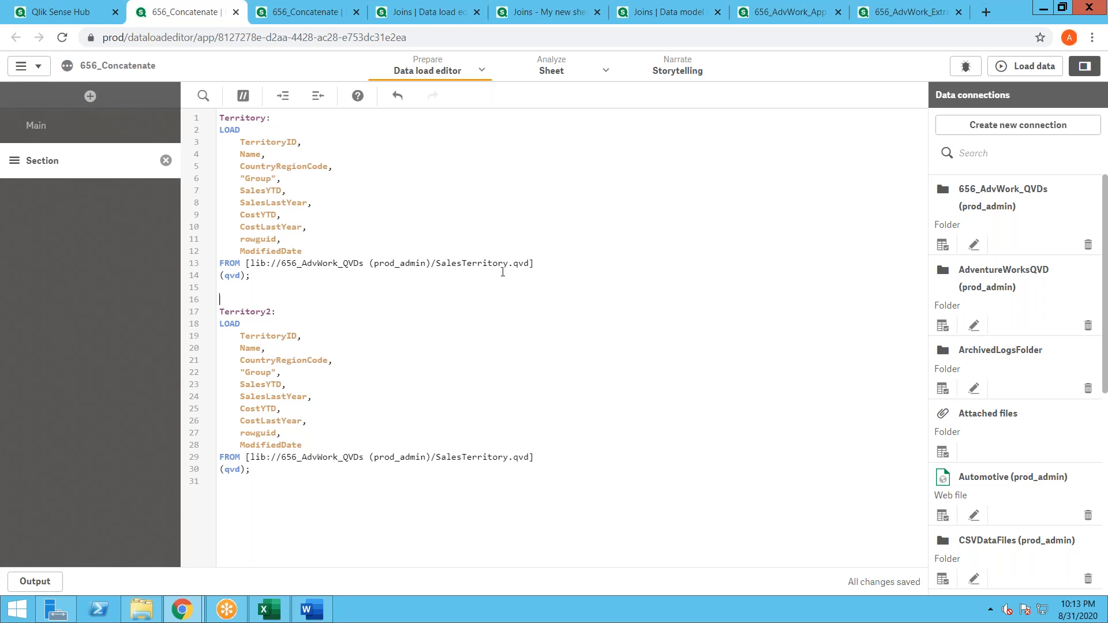
double_click(483, 264)
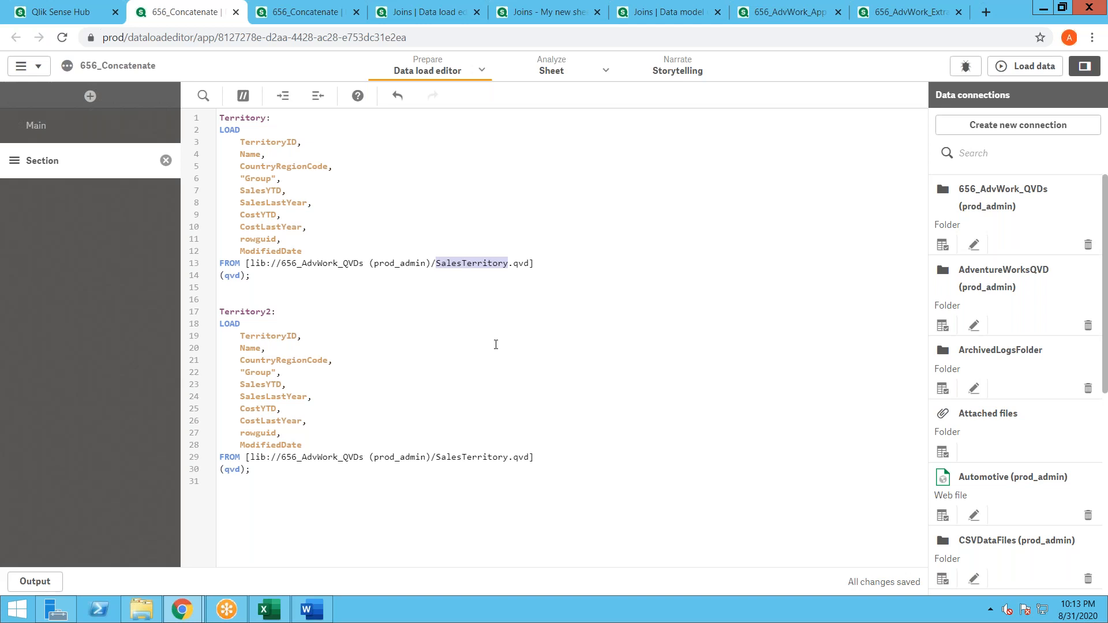
key("Right")
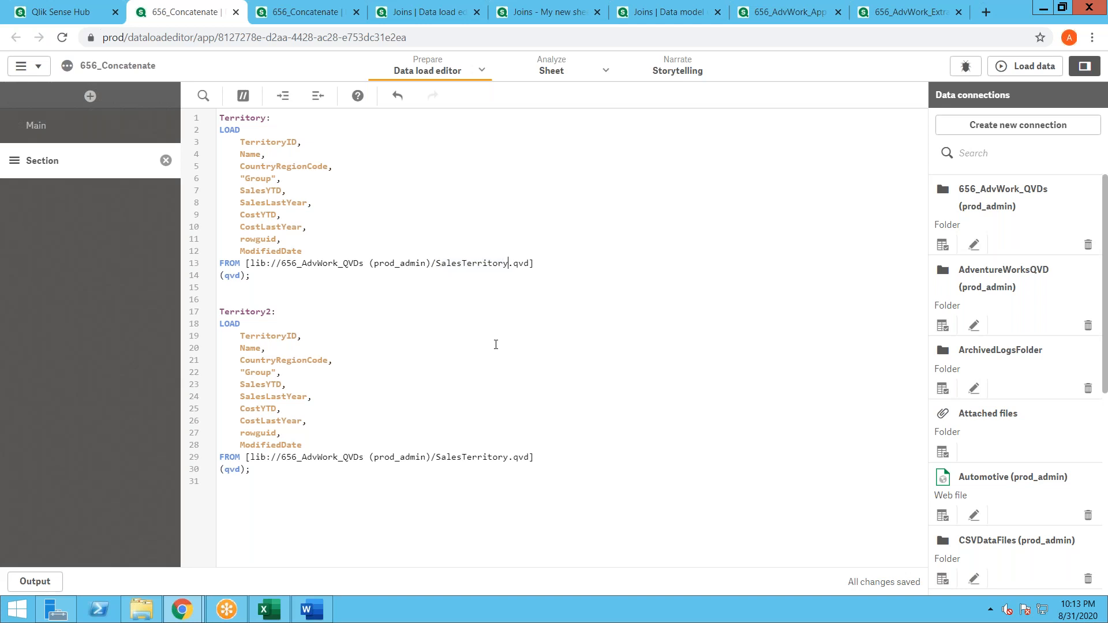
type("*")
double_click(464, 266)
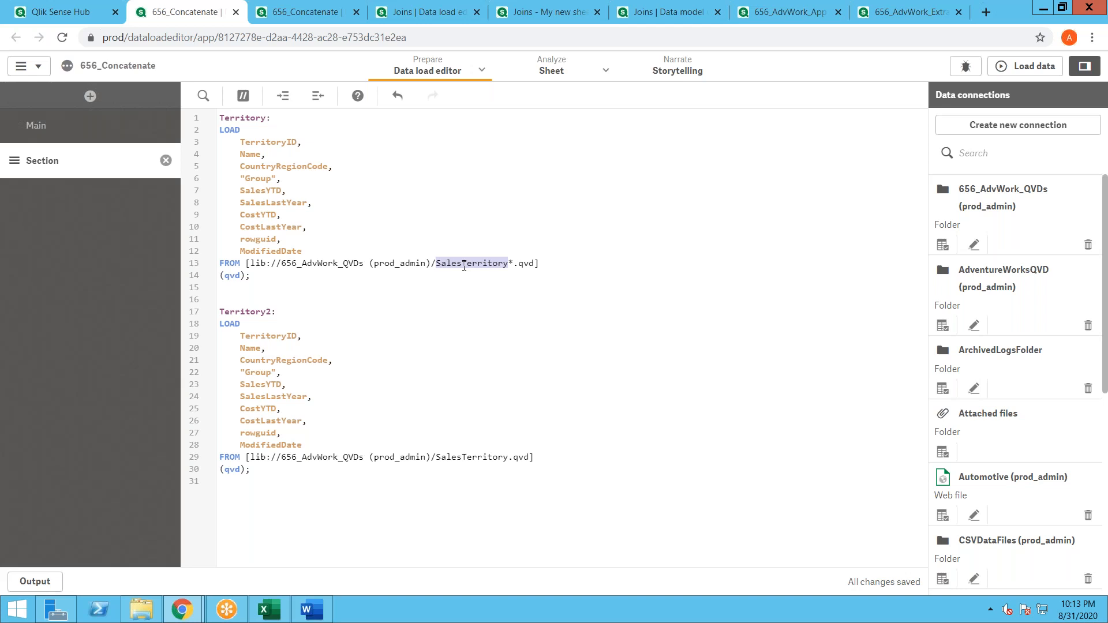
Step: Switch to File Explorer and open the QVD_656 folder inside AdventureWorks_656
left_click(142, 610)
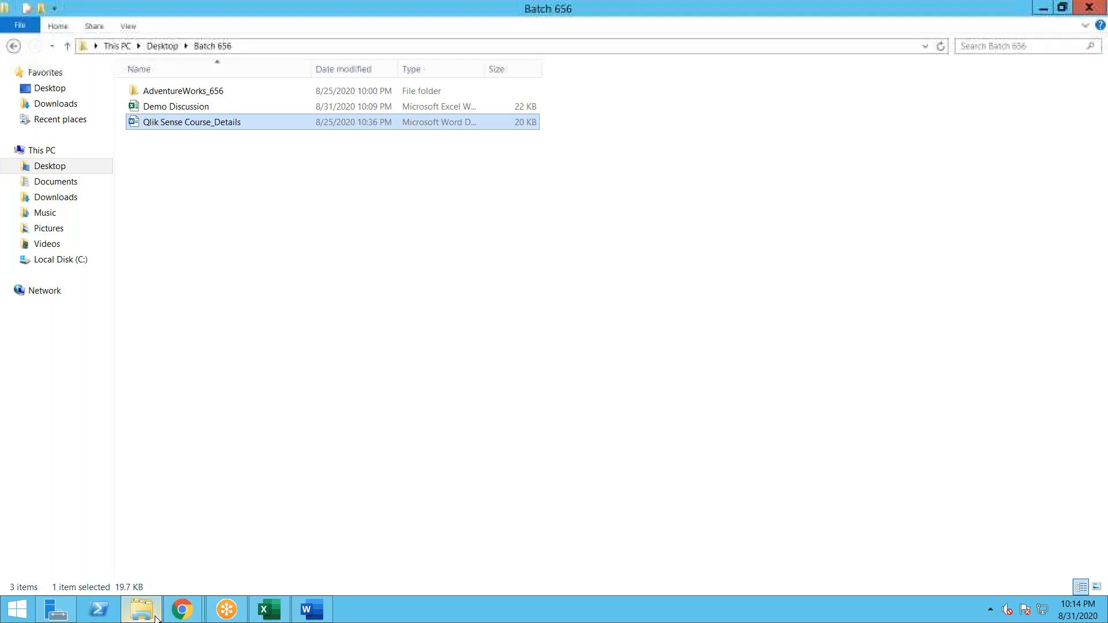
double_click(161, 90)
double_click(173, 108)
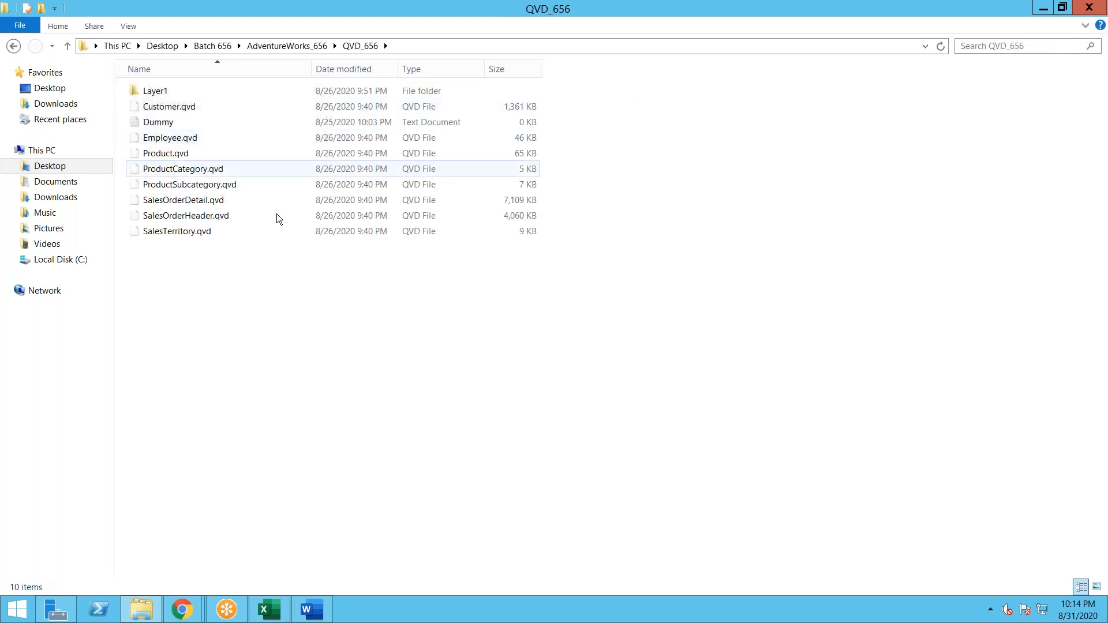
Step: Create a new folder named MultipleQVD in the QVD_656 folder
right_click(187, 313)
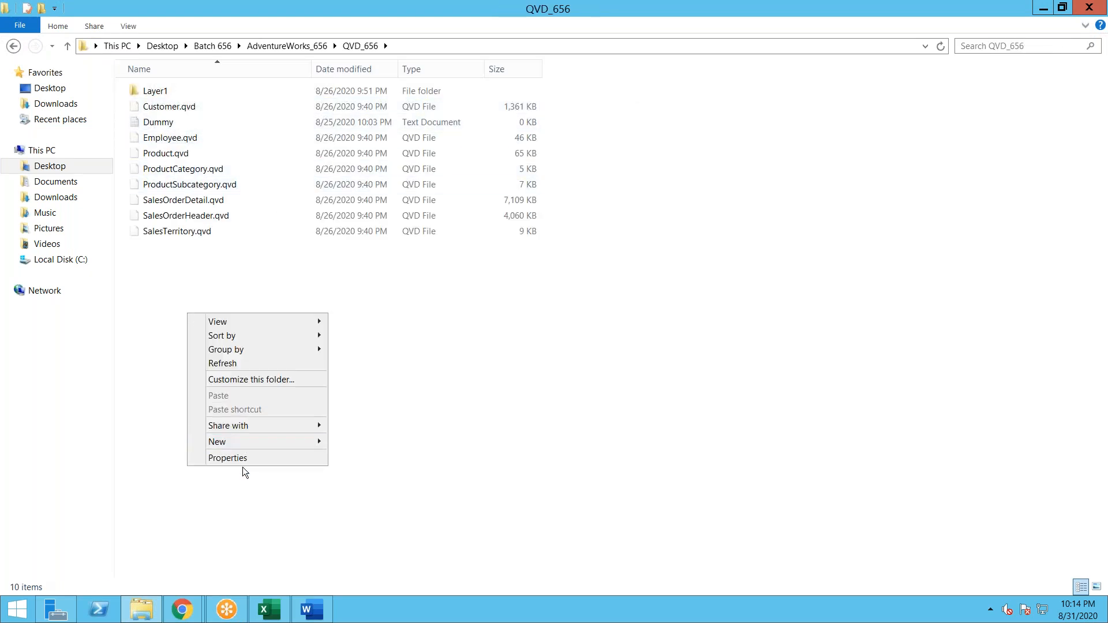
mouse_move(248, 441)
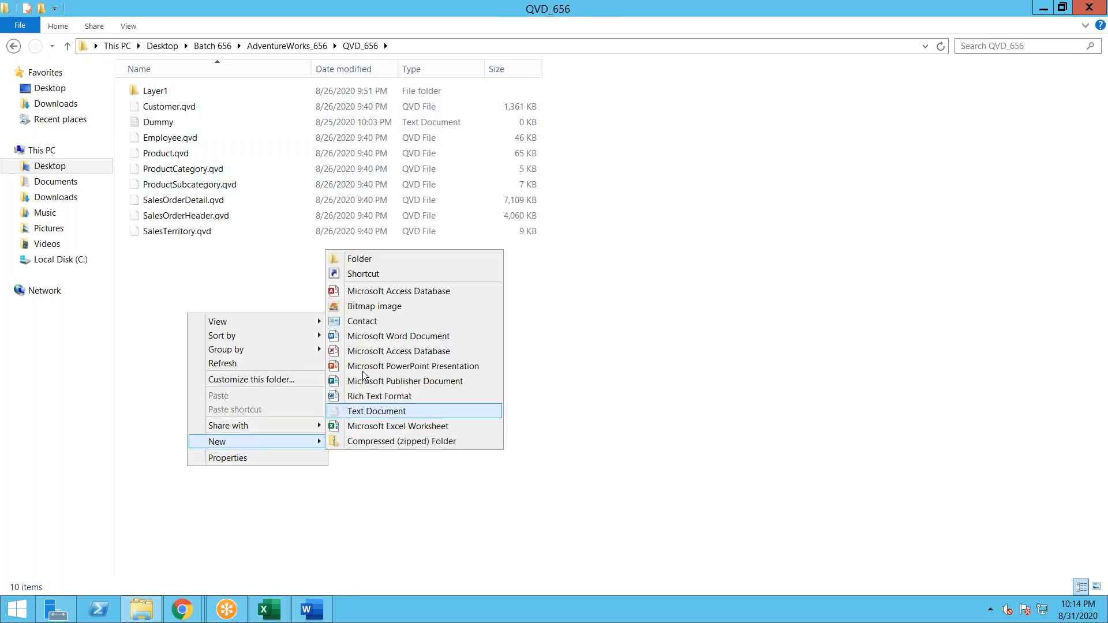
left_click(347, 260)
type("LAyer")
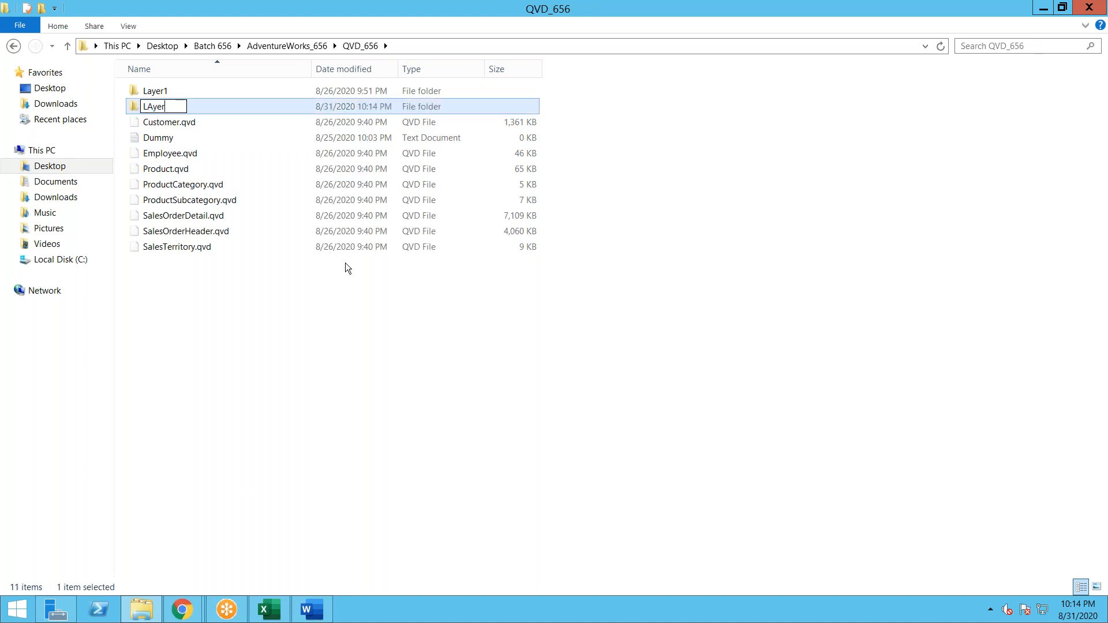
key("Escape")
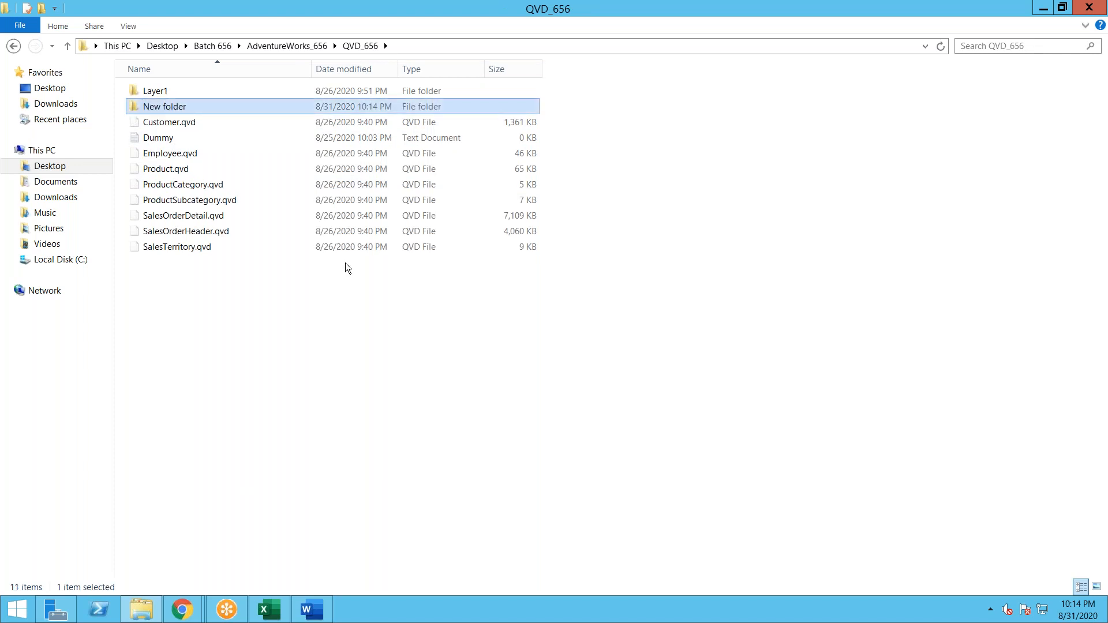
key("alt+Tab")
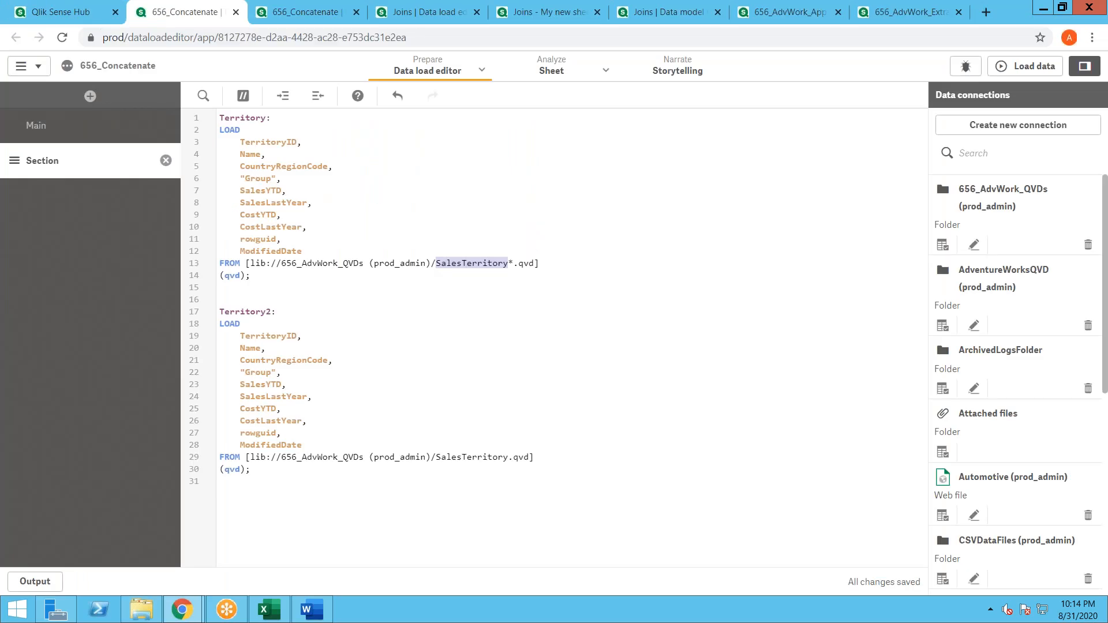
key("alt+Tab")
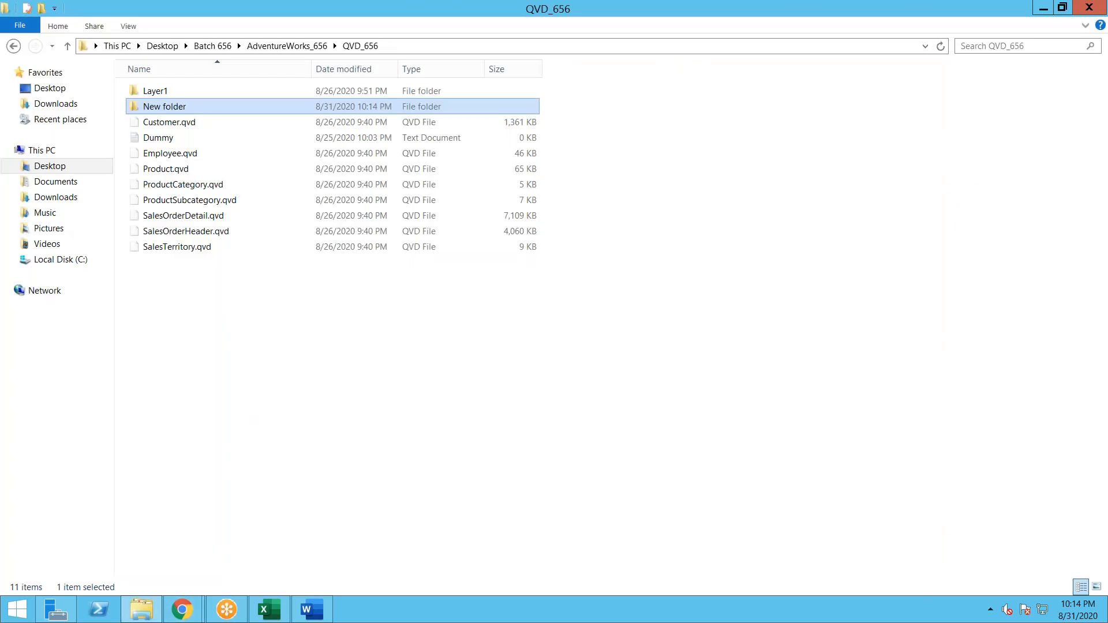
key("F2")
type("MultipleQVD")
key("Return")
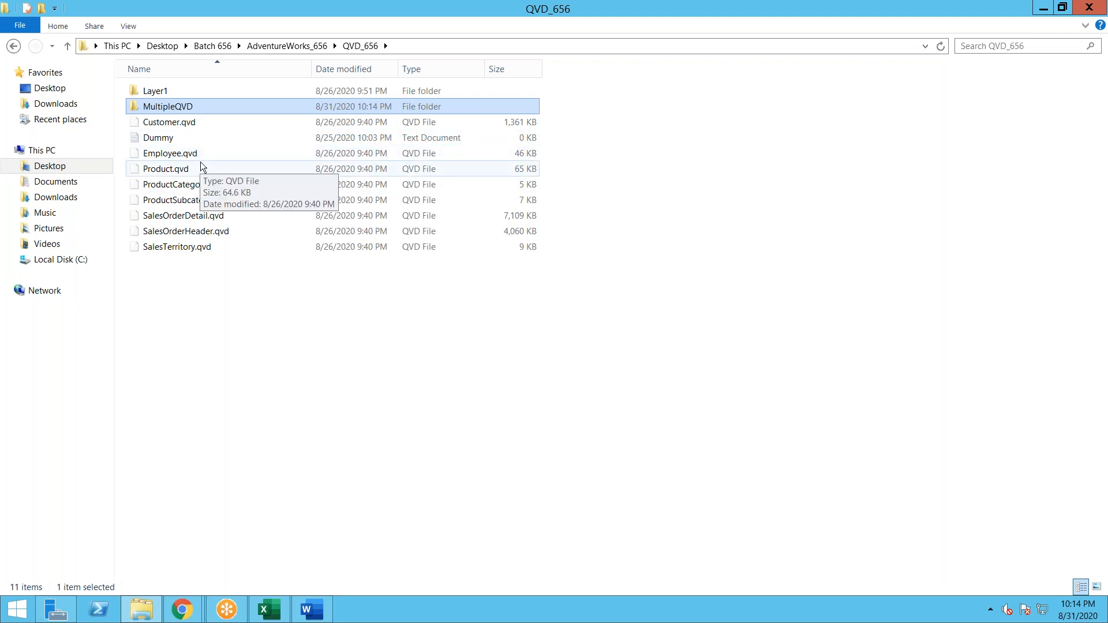
Step: Copy SalesTerritory.qvd into the MultipleQVD folder
left_click(188, 253)
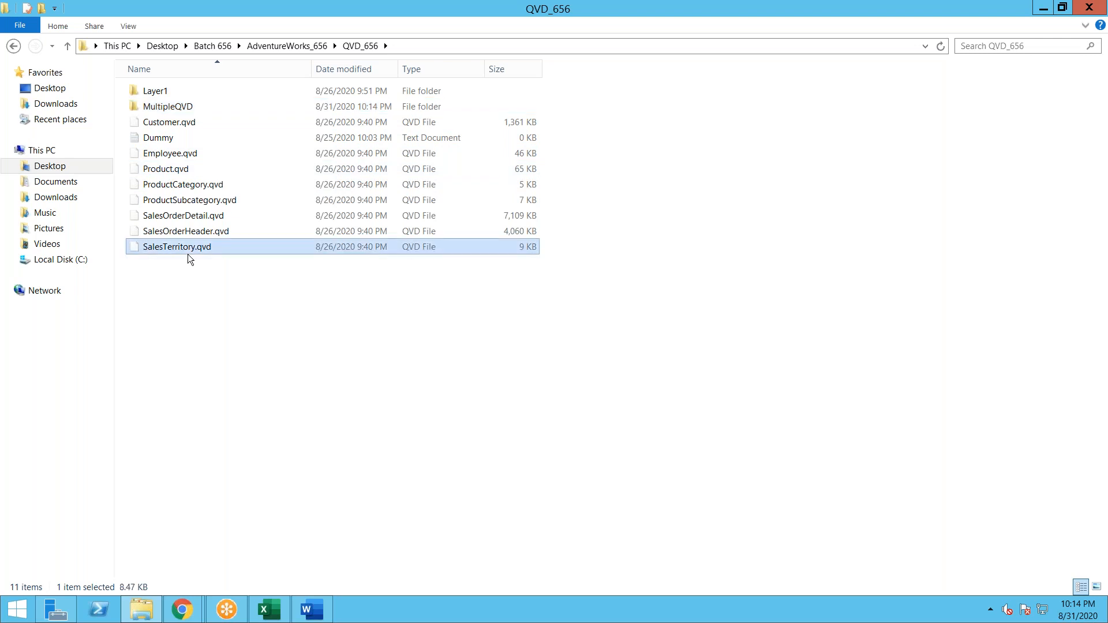
double_click(183, 116)
left_click(182, 110)
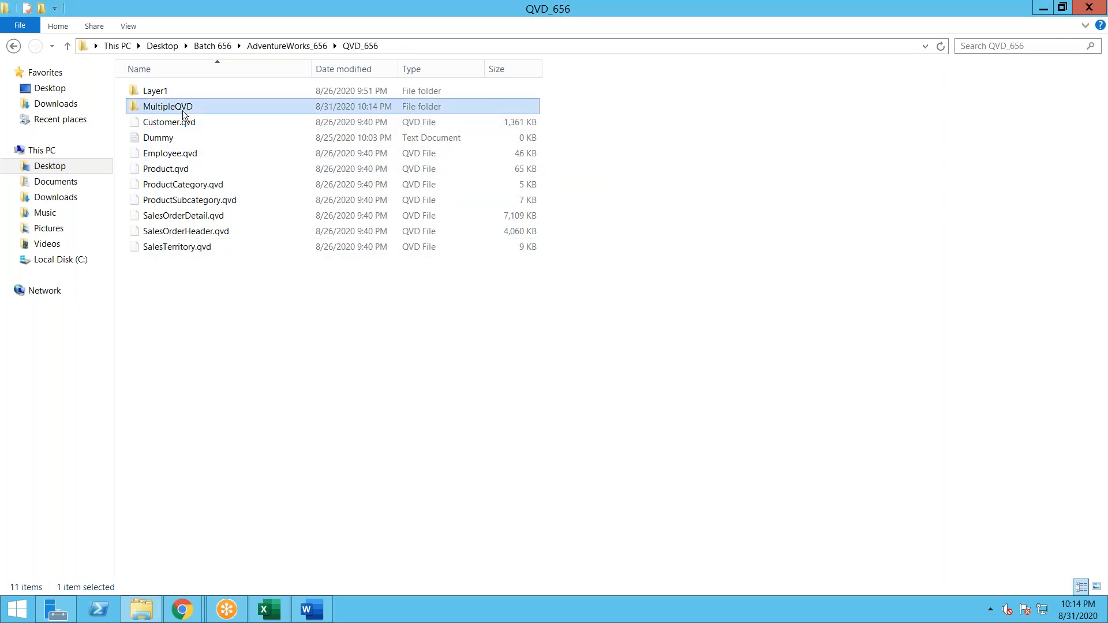
double_click(183, 109)
key("ctrl+v")
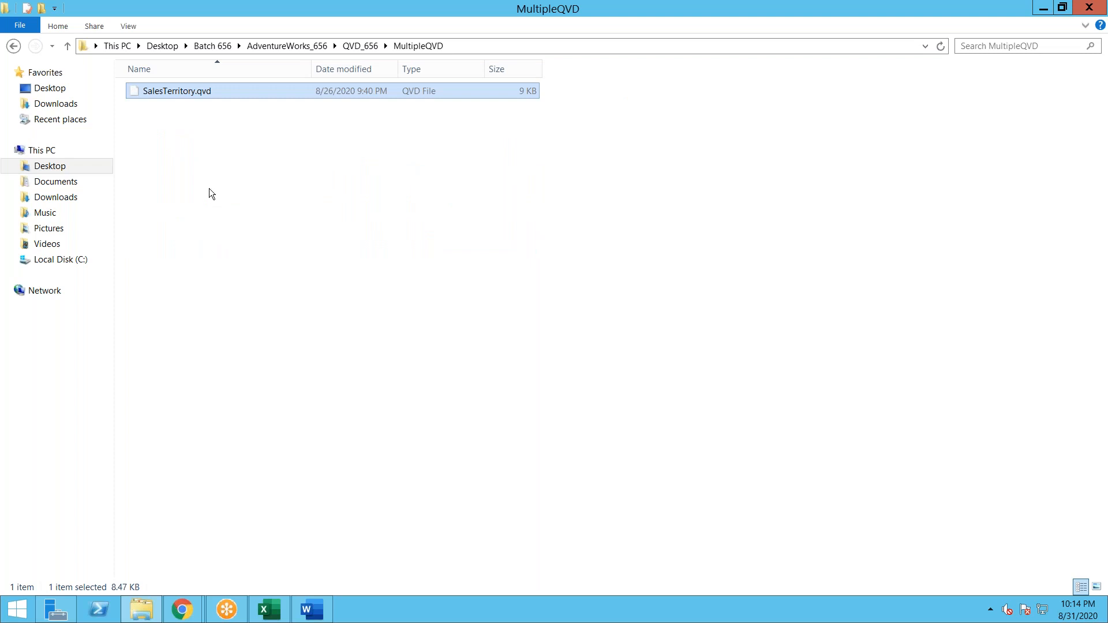
Step: Rename the copied QVD file as SalesTerritory_Mar.qvd
key("F2")
left_click(193, 91)
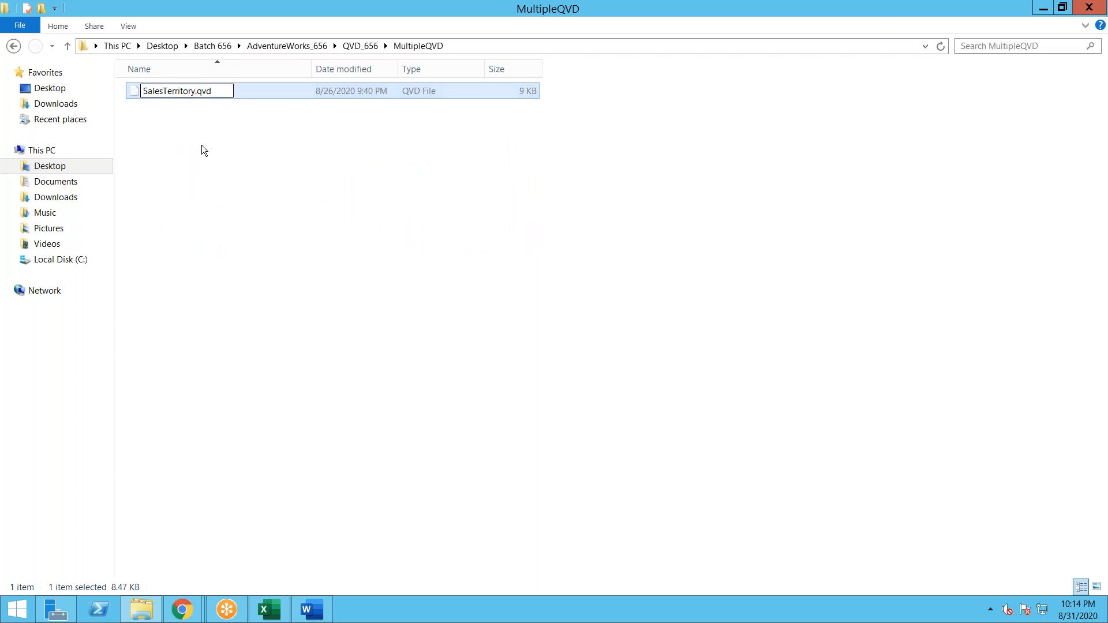
type("_1")
key("BackSpace")
type("Mar")
key("Return")
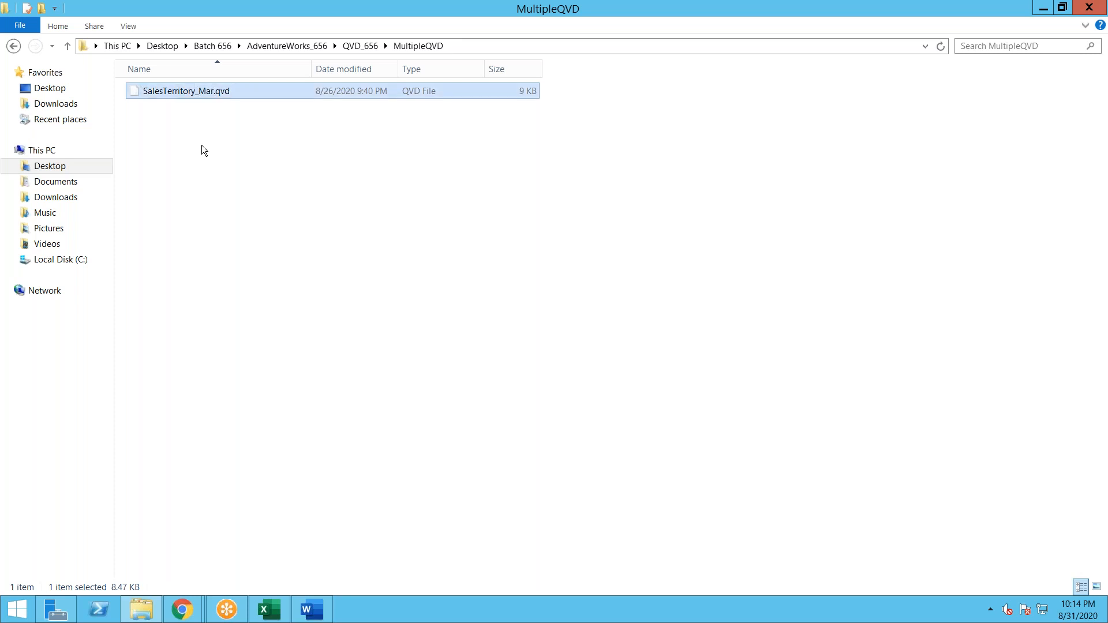
Step: Duplicate SalesTerritory_Mar.qvd in the same folder and name the copy SalesTerritory_Apr.qvd
key("ctrl+c")
key("ctrl+v")
key("F2")
key("Right")
key("shift+Left")
key("shift+Left")
key("shift+Left")
key("shift+Left")
key("shift+Left")
key("shift+Left")
key("shift+Left")
key("shift+Left")
key("shift+Left")
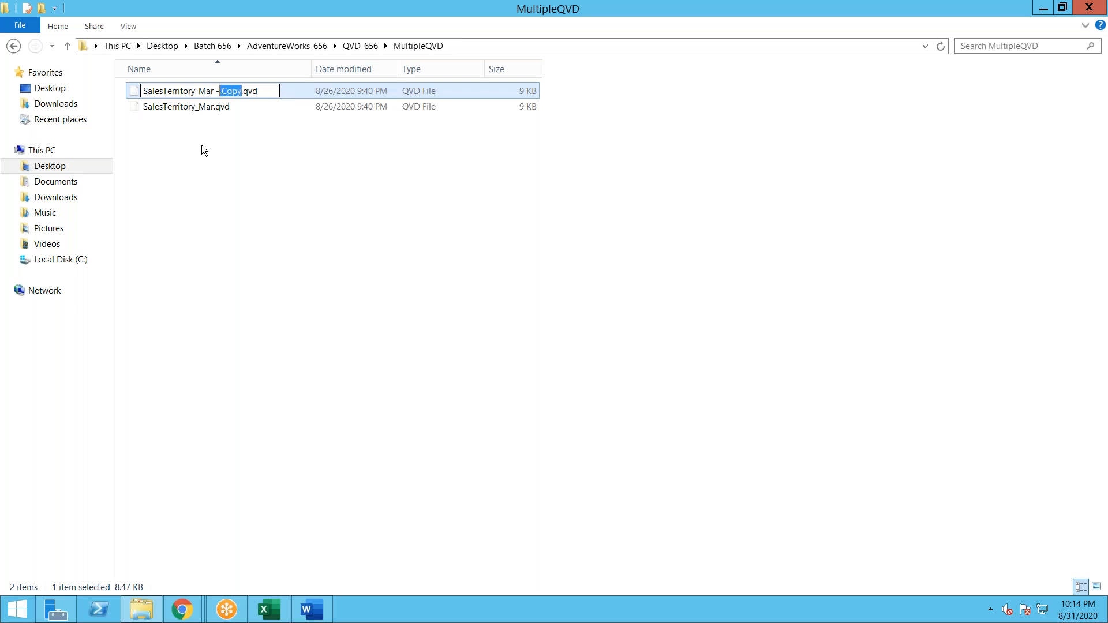
key("shift+Left")
type("Apr")
key("Return")
Step: Duplicate SalesTerritory_Apr.qvd in the same folder and name the copy SalesTerritory_May.qvd
key("ctrl+c")
key("ctrl+v")
key("F2")
key("Right")
key("shift+Left")
key("shift+Left")
key("shift+Left")
key("shift+Left")
key("shift+Left")
key("shift+Left")
key("shift+Left")
key("shift+Left")
key("shift+Left")
key("shift+Left")
type("May")
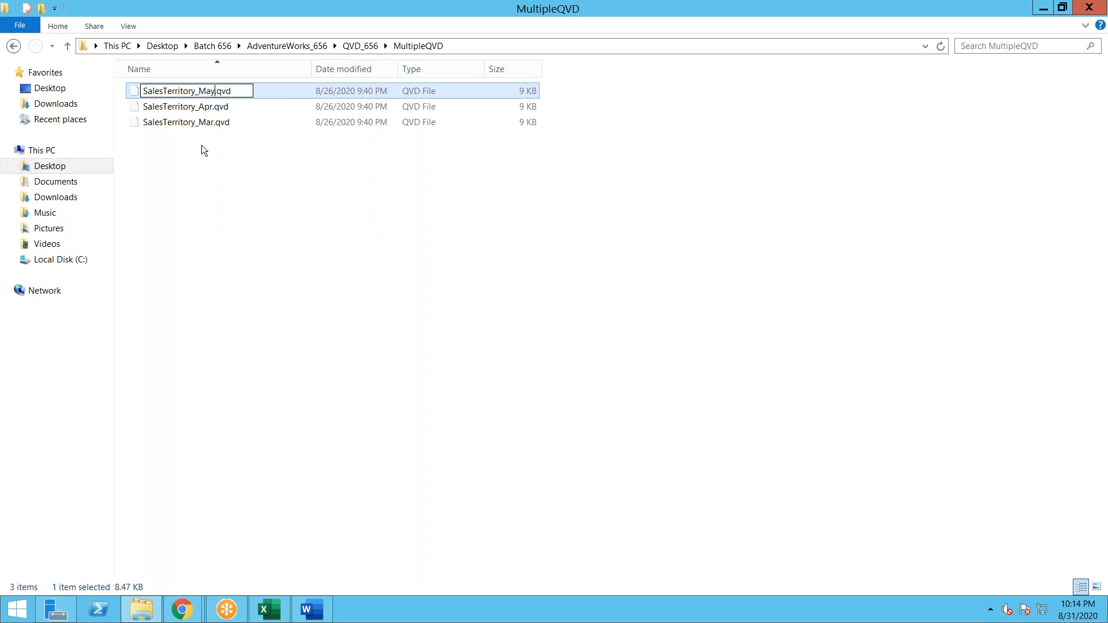
key("Return")
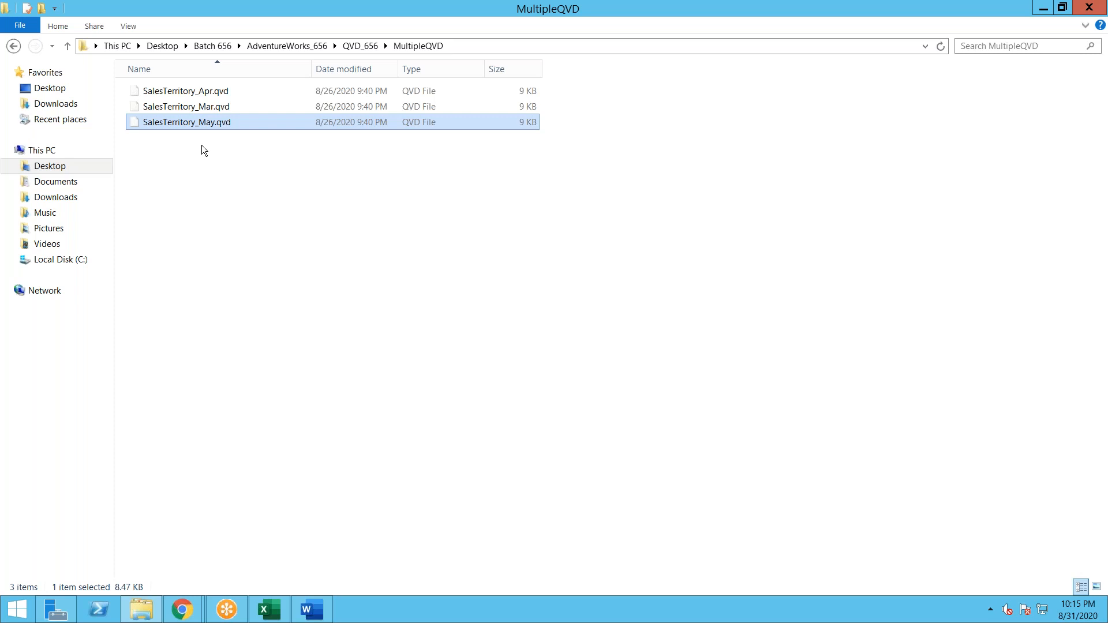
Step: Copy the MultipleQVD folder name from its path and insert MultipleQVD/ before SalesTerritory* in the Territory load's file path in Qlik Sense
left_click(477, 46)
left_click(424, 48)
left_click_drag(424, 47, 357, 53)
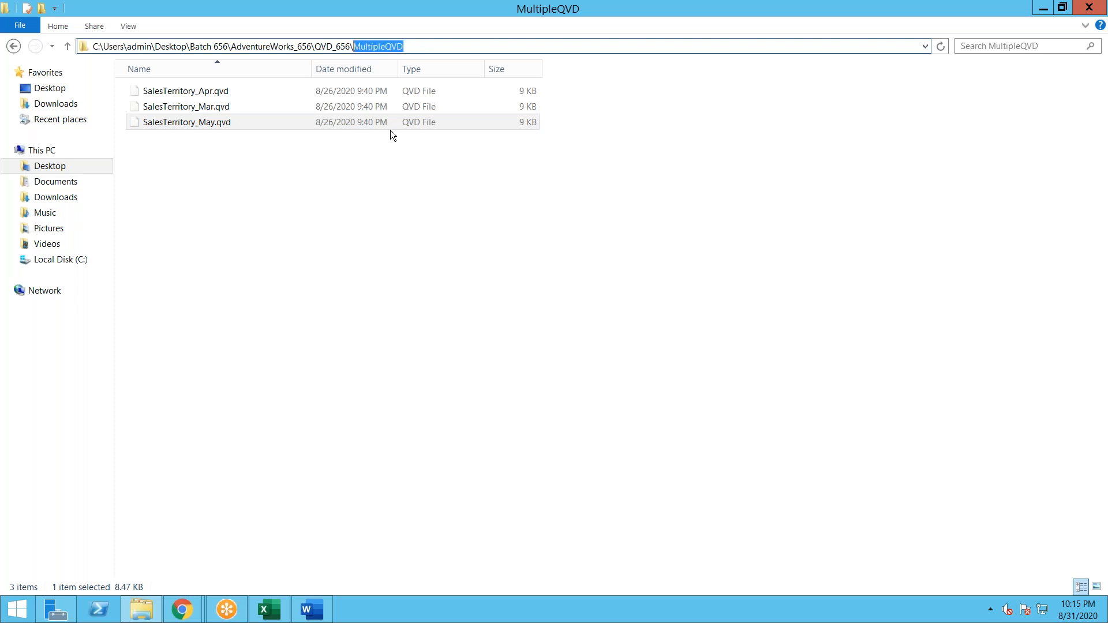
key("alt+Tab")
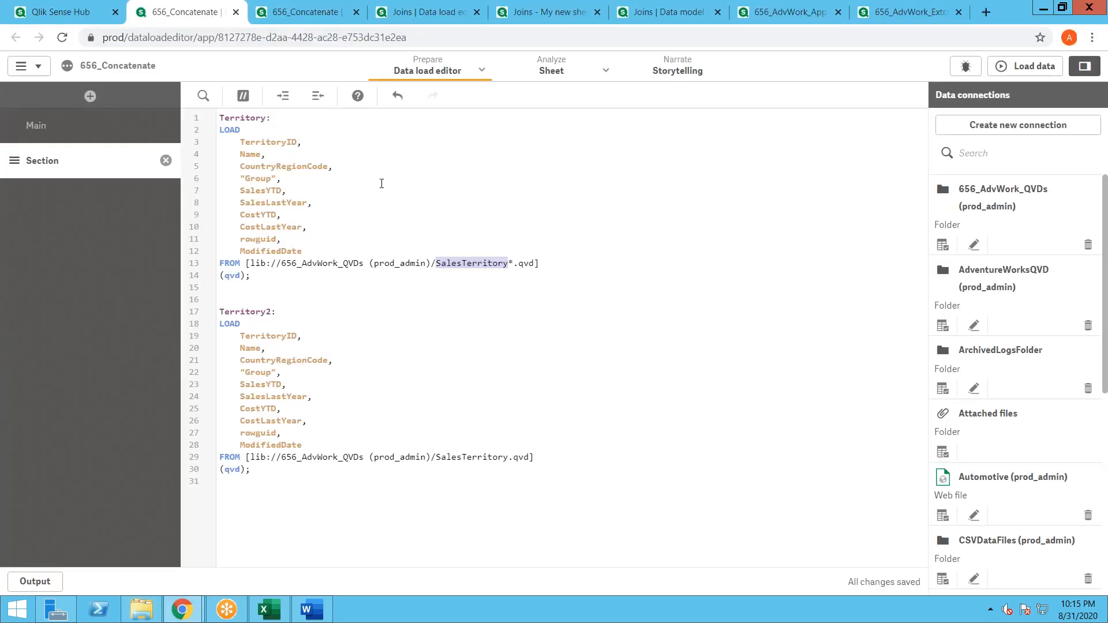
left_click(437, 266)
key("ctrl+v")
type("/")
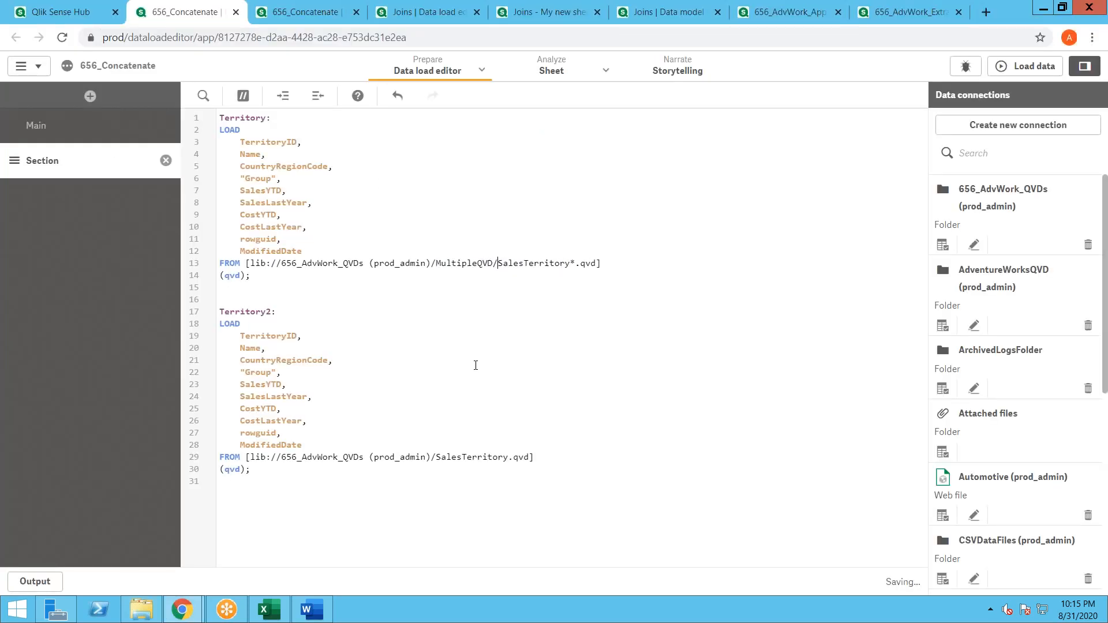
Step: Comment out the entire Territory2 load and run the data load, checking the fetched monthly files in the load progress
left_click_drag(563, 474, 219, 299)
left_click(243, 95)
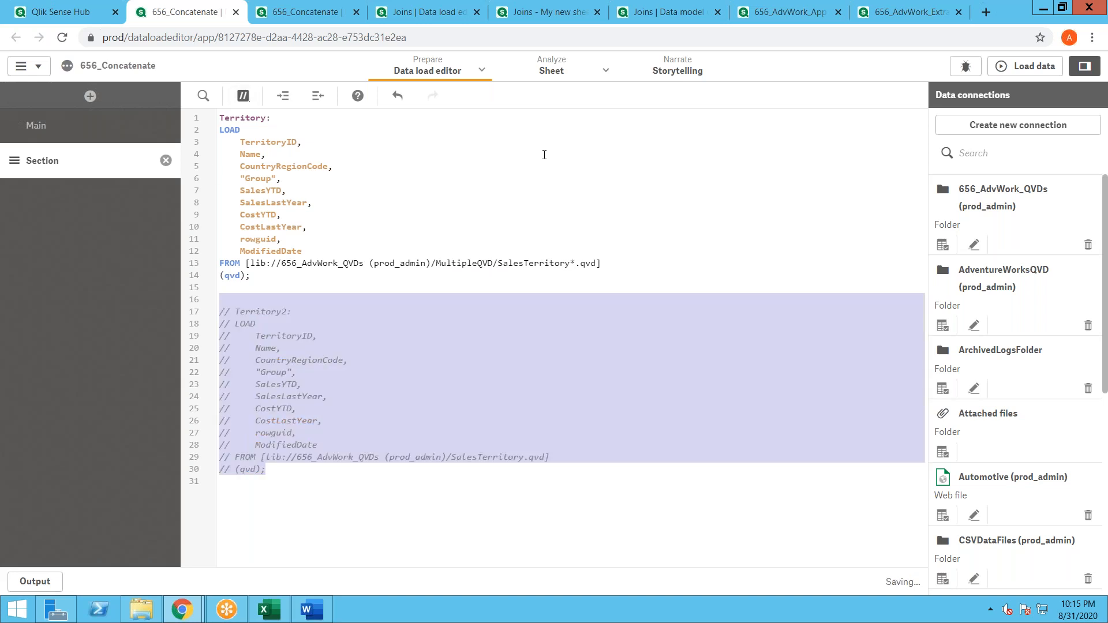
left_click(1025, 66)
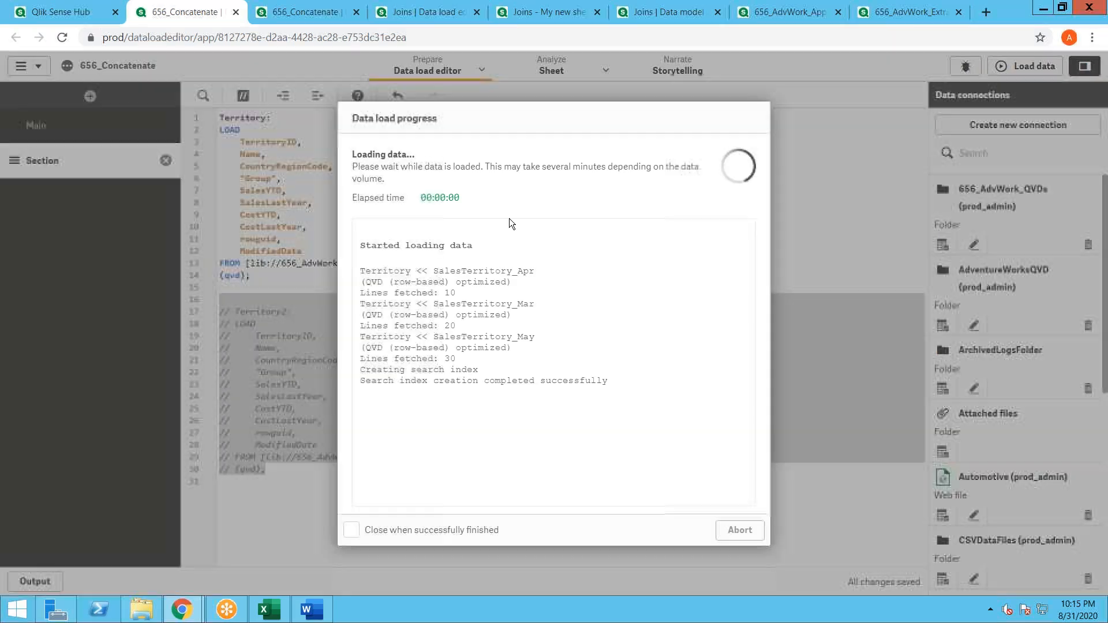
double_click(484, 271)
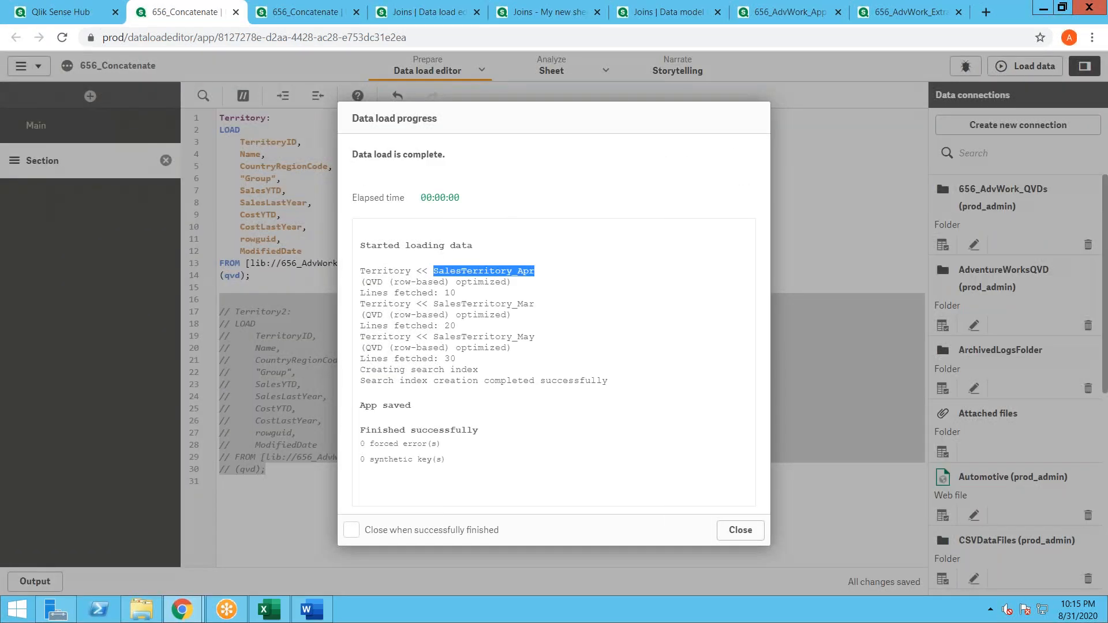
double_click(523, 303)
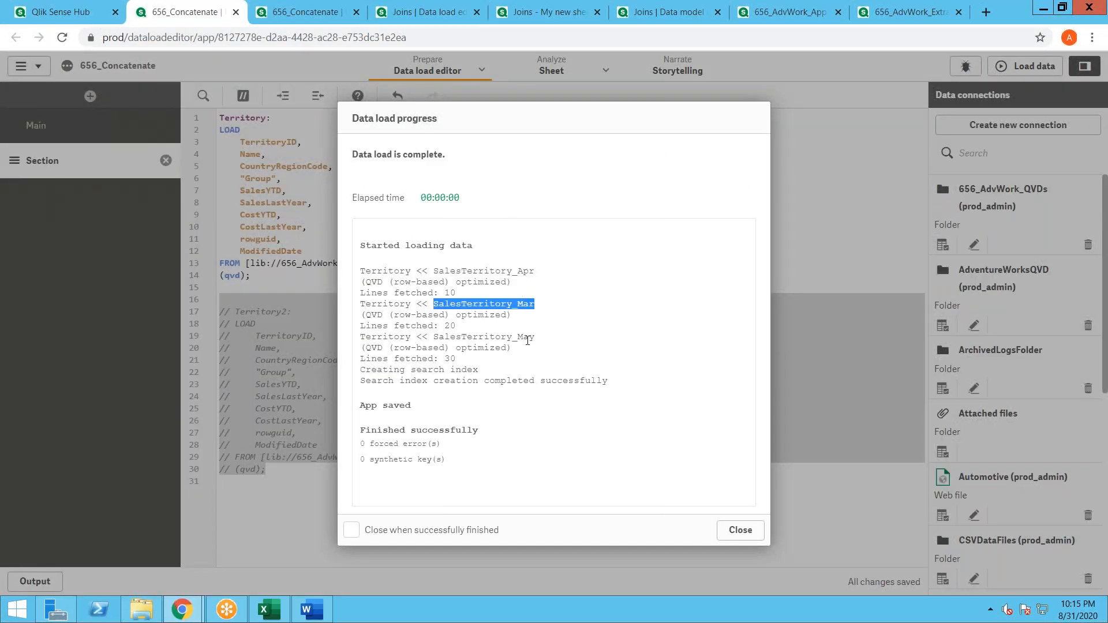
double_click(527, 339)
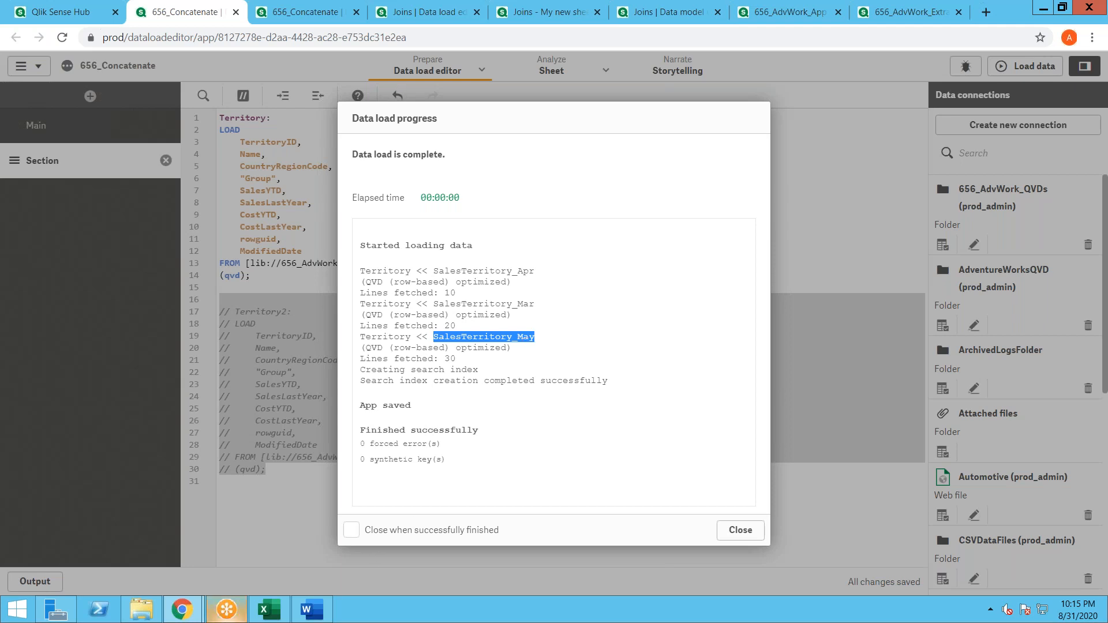
Step: Switch to the Demo Discussion workbook in Excel and review the Sales Order Detail notes on one QVD per year in the App sheet
left_click(269, 609)
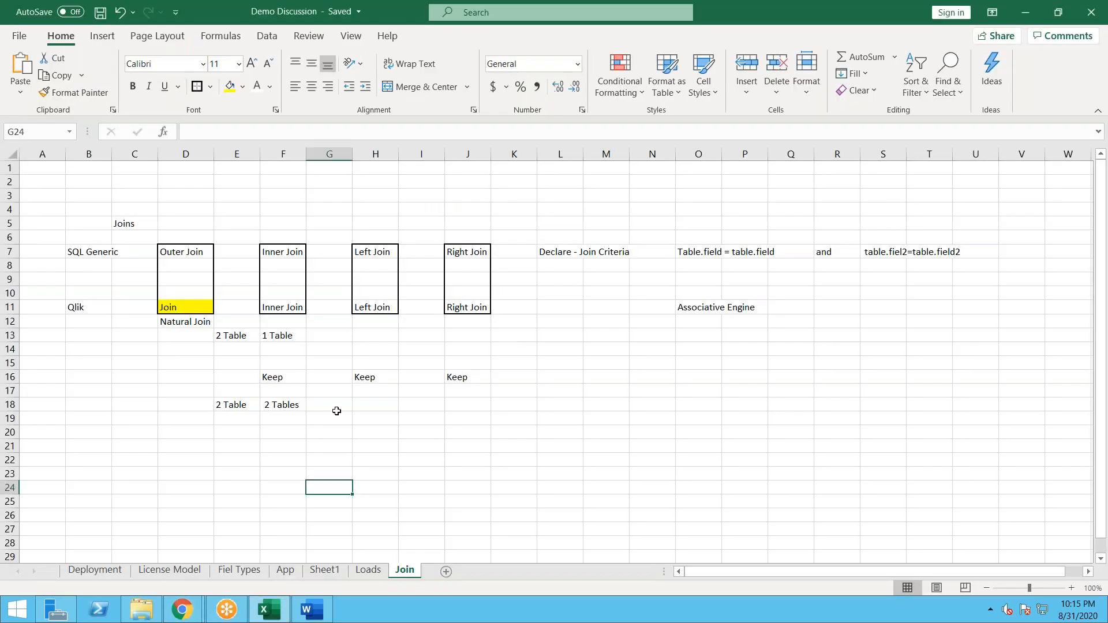
left_click(368, 570)
left_click(324, 570)
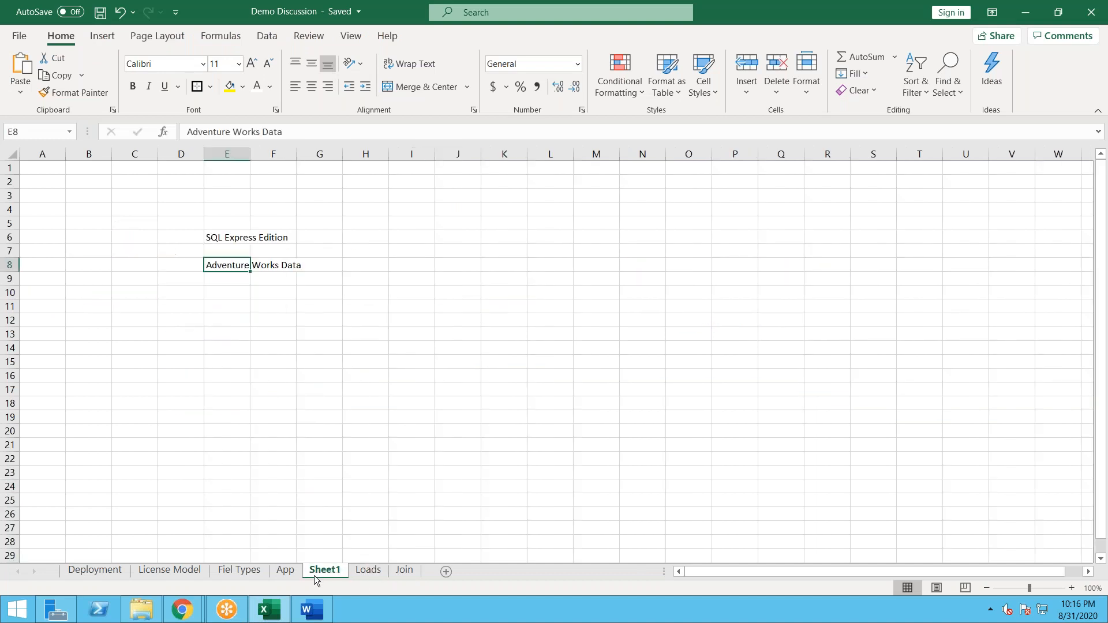
left_click(284, 570)
left_click_drag(227, 460, 387, 559)
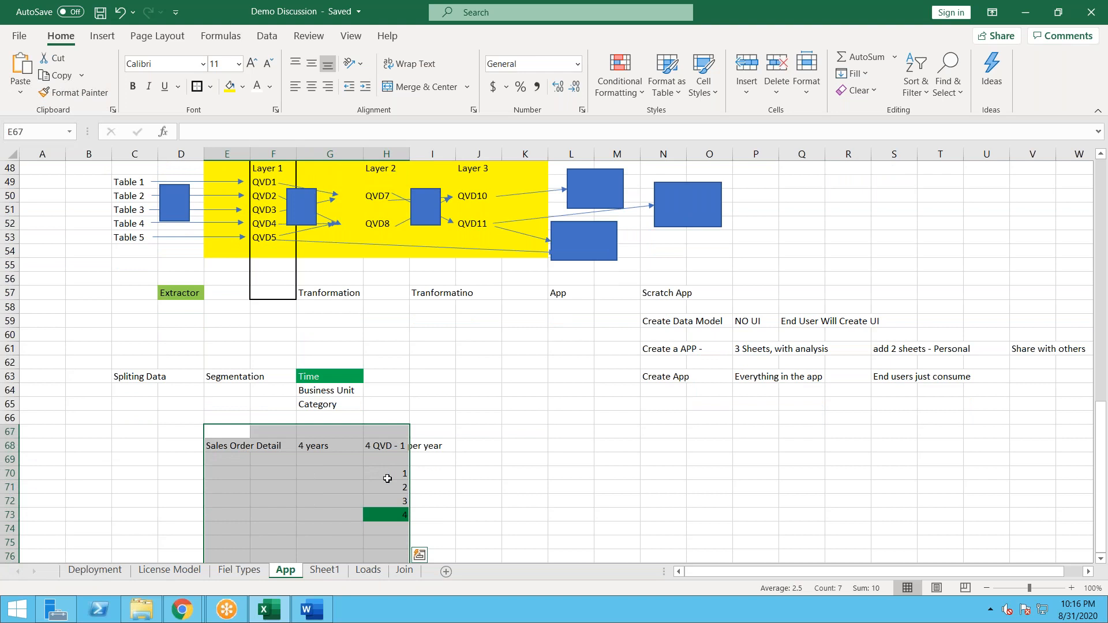
left_click(456, 479)
left_click_drag(468, 525, 189, 441)
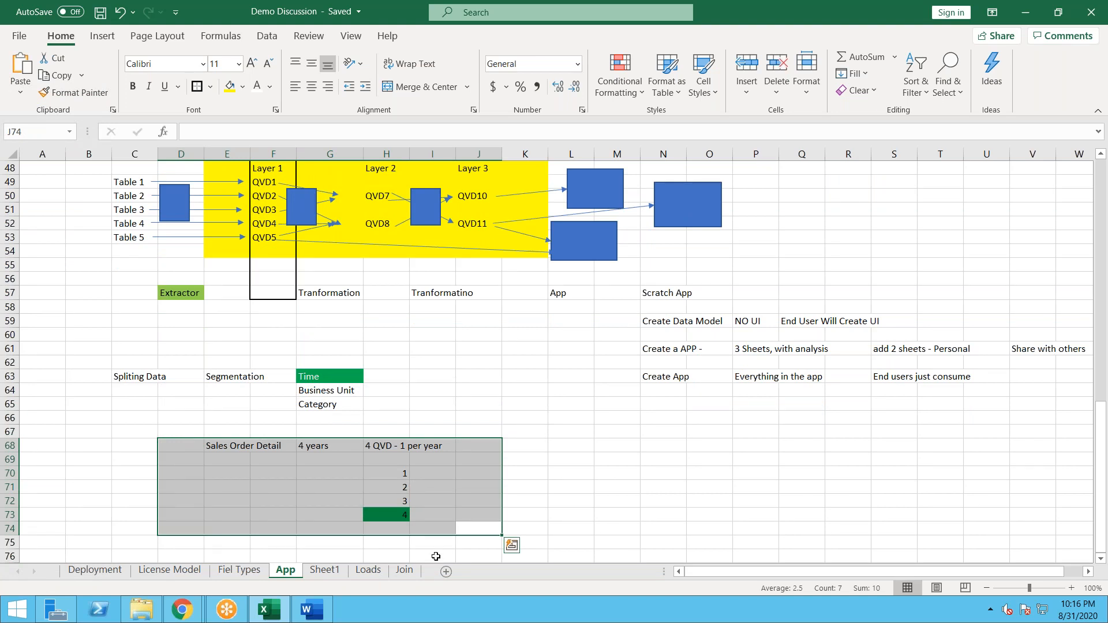
Step: Add a new worksheet after the Join sheet and name it Concentation
left_click(404, 571)
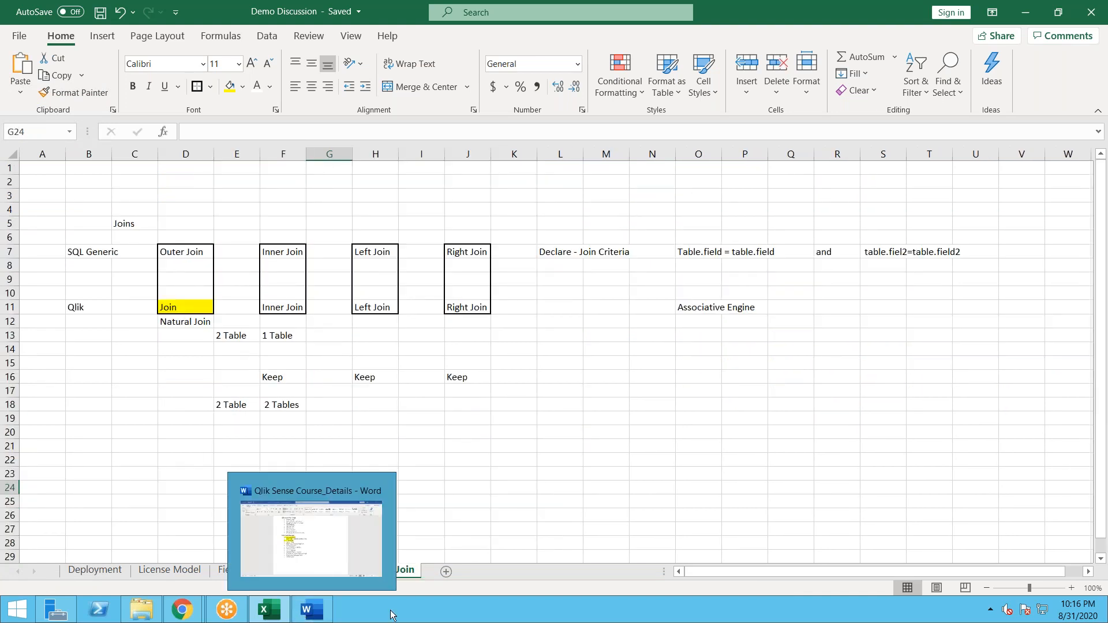
left_click(446, 571)
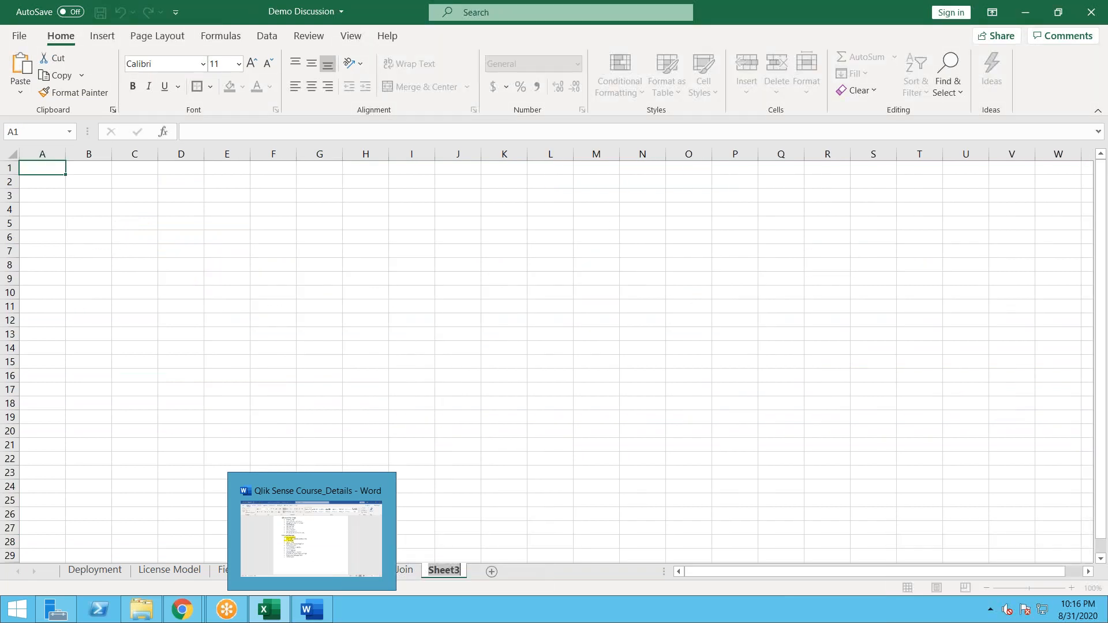
double_click(449, 573)
type("Concenta")
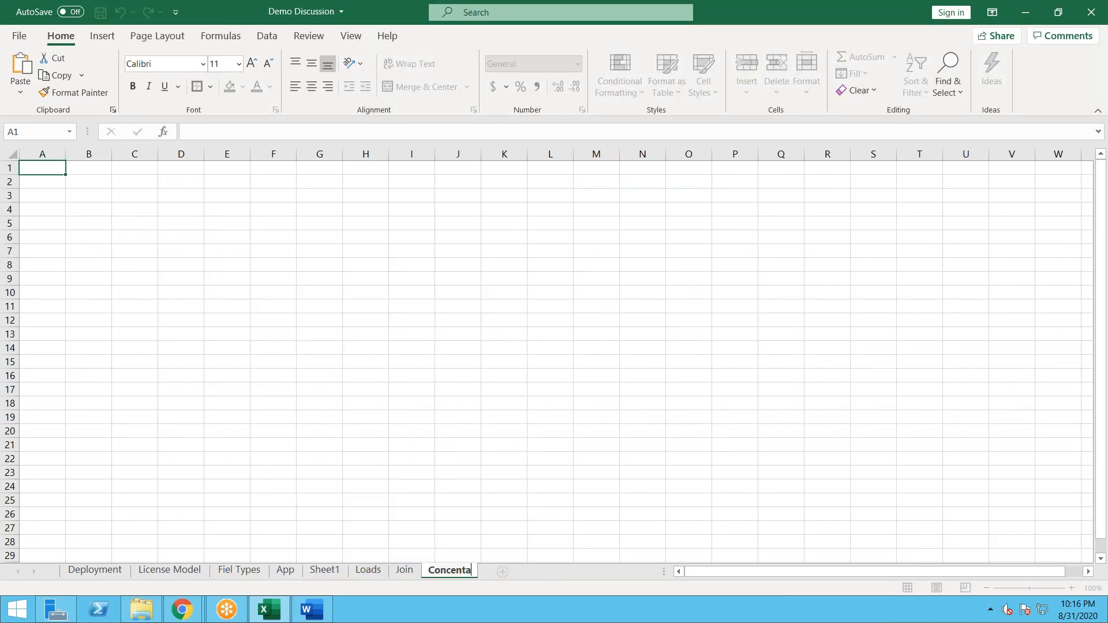
type("tion")
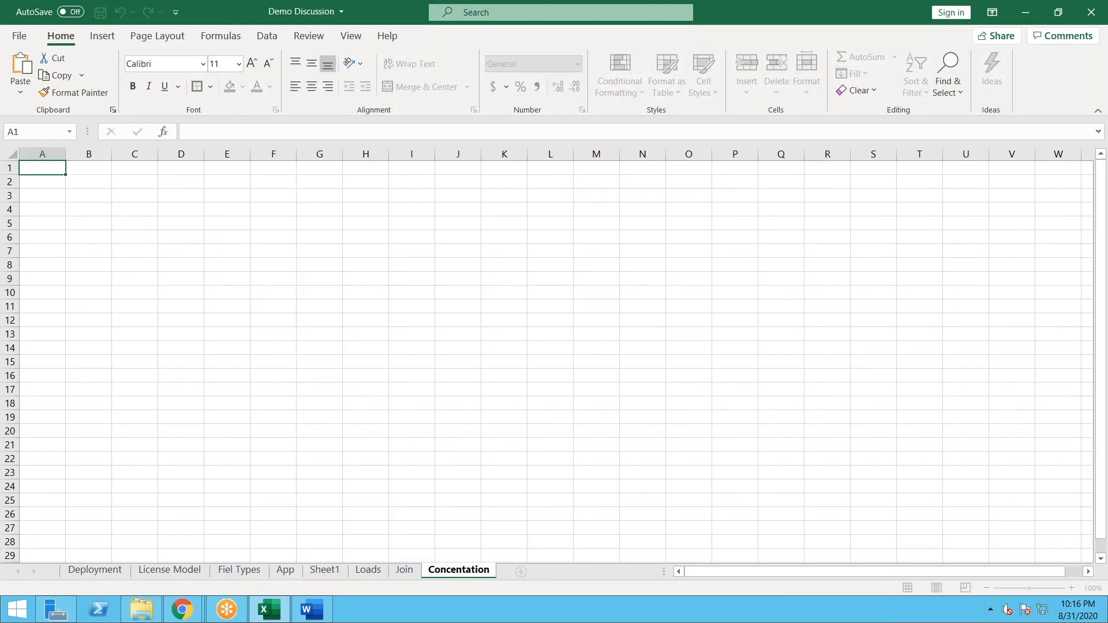
key("Return")
Step: Enter "Multiple Files" in cell C5 and "Data in" in cell B5 of the Concentation sheet
left_click(146, 220)
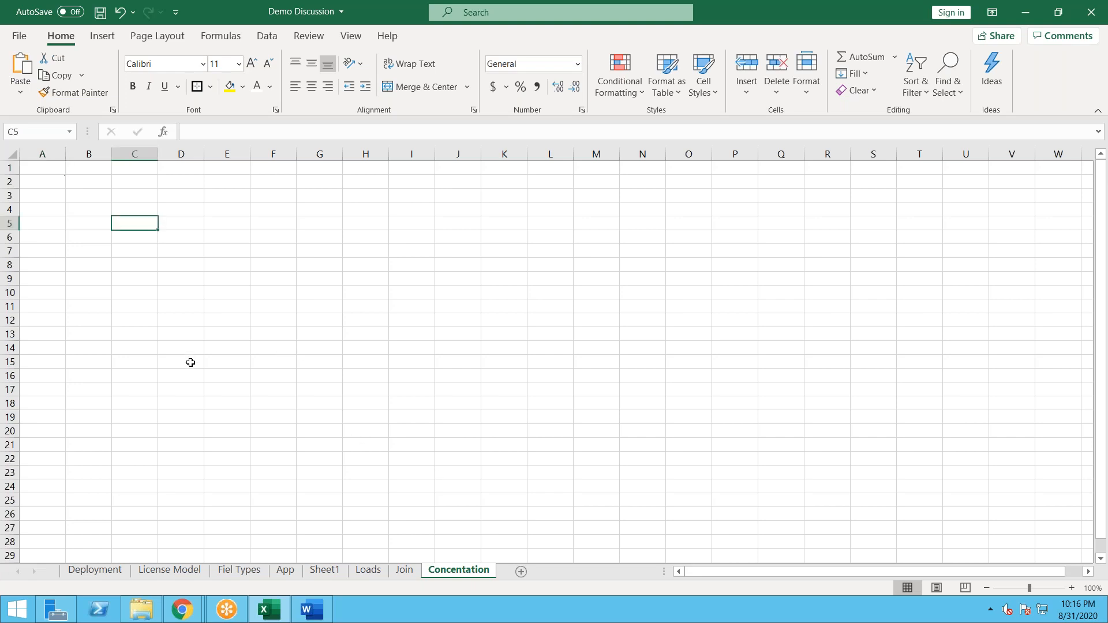
type("Multiple Files")
key("Return")
key("Left")
key("Up")
type("Data in")
key("Return")
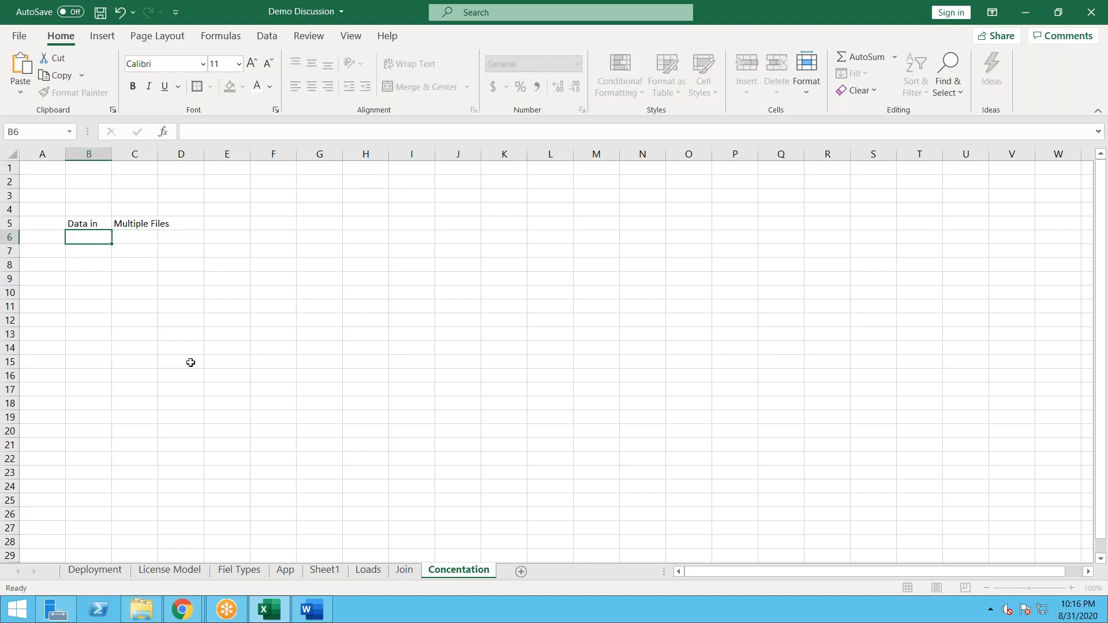
Step: Enter "Use Auto Concatenation" in cell E5 of the Concentation sheet
key("Right")
key("Up")
key("Right")
key("Right")
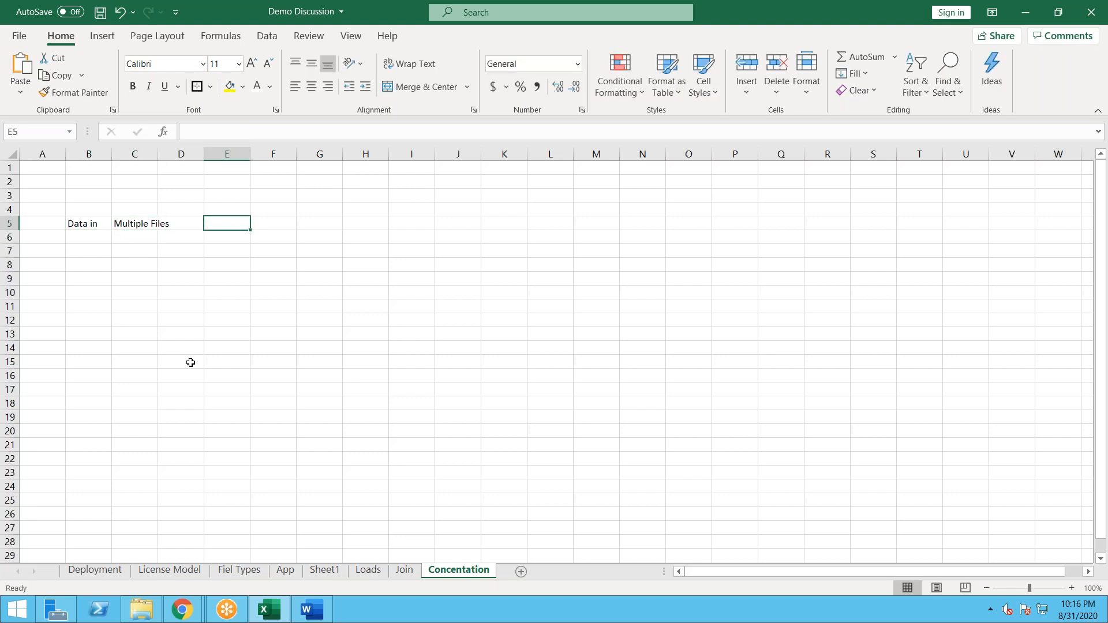
type("Use Auto Concatenation")
key("Return")
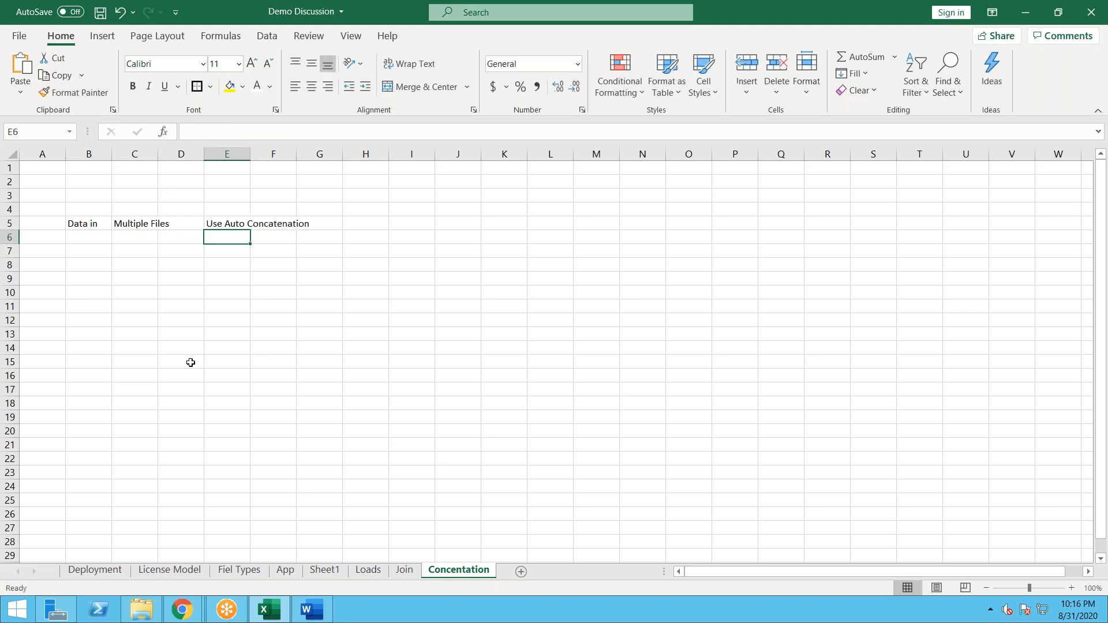
Step: Switch to the Qlik Sense data load editor and close the data load progress
key("alt+Tab")
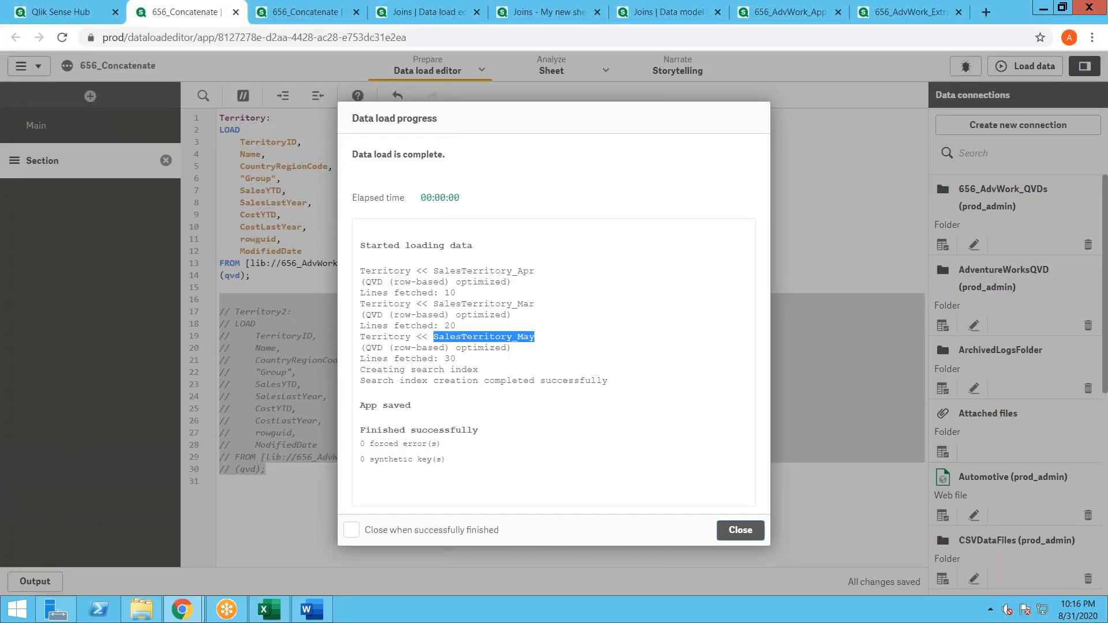
left_click(740, 530)
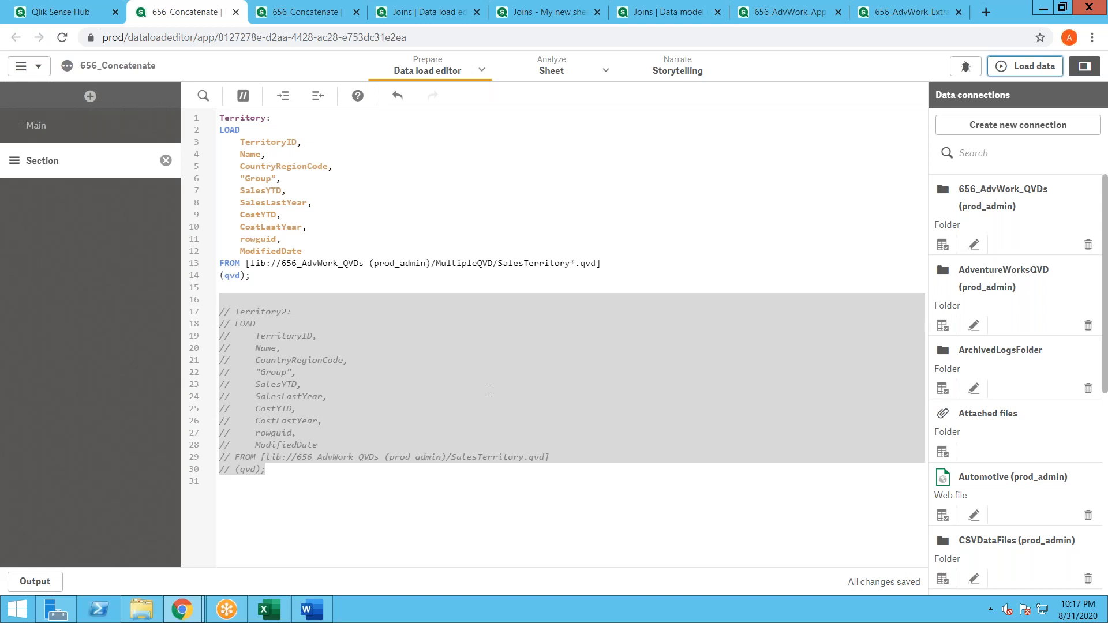
Step: Switch to the Demo Discussion workbook and review the Sales Order Detail notes in the App sheet and the row 5 notes in the Concentation sheet
left_click(271, 610)
left_click(239, 570)
left_click(285, 571)
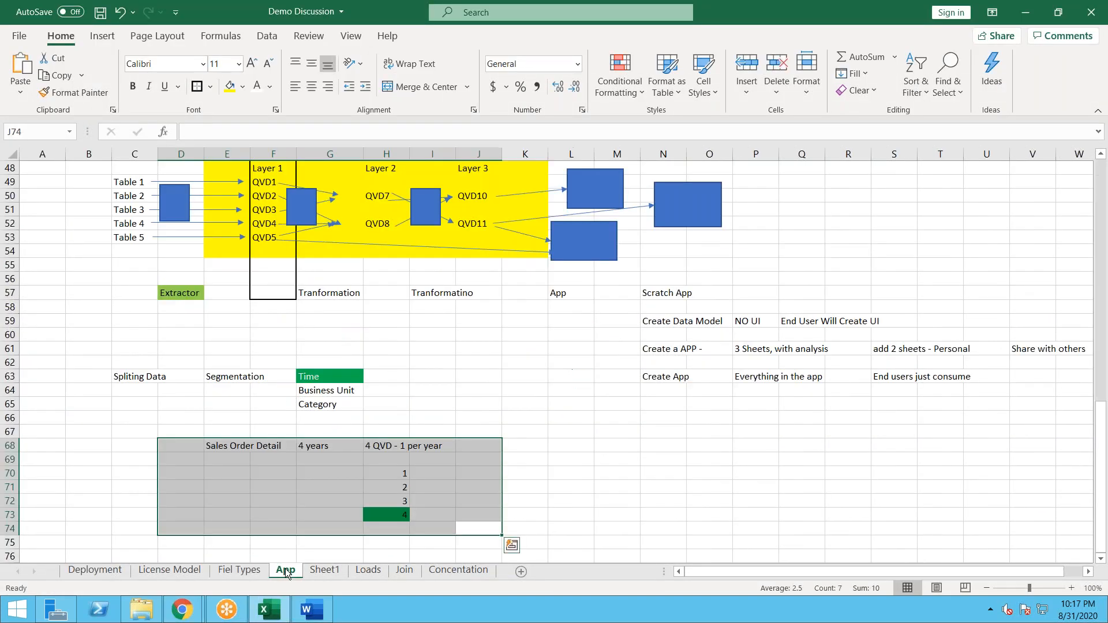
left_click_drag(248, 430, 473, 536)
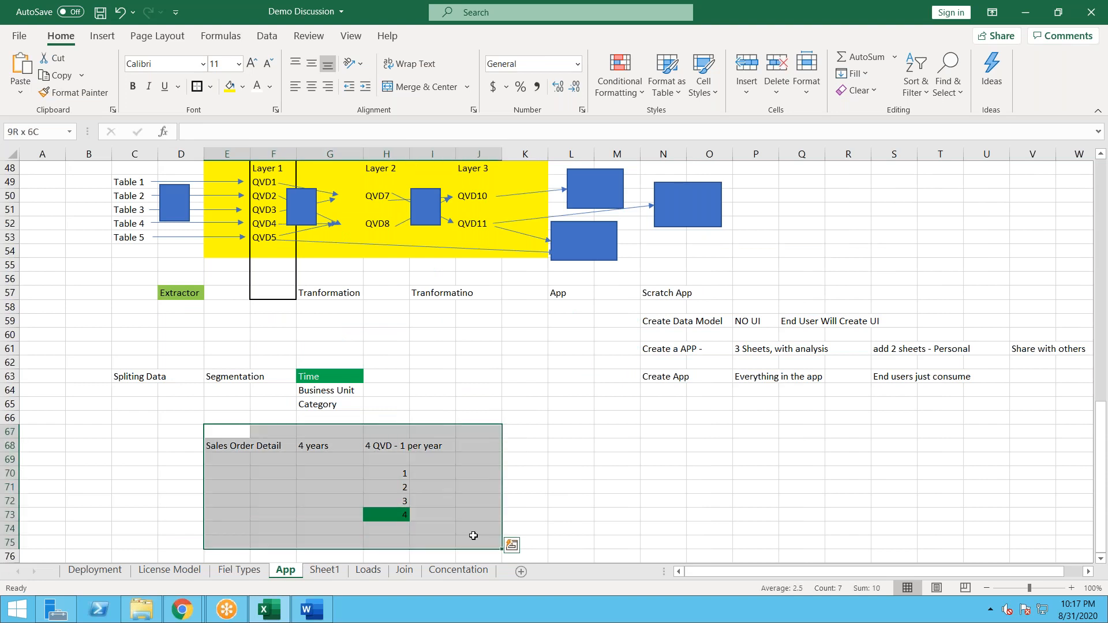
left_click(460, 571)
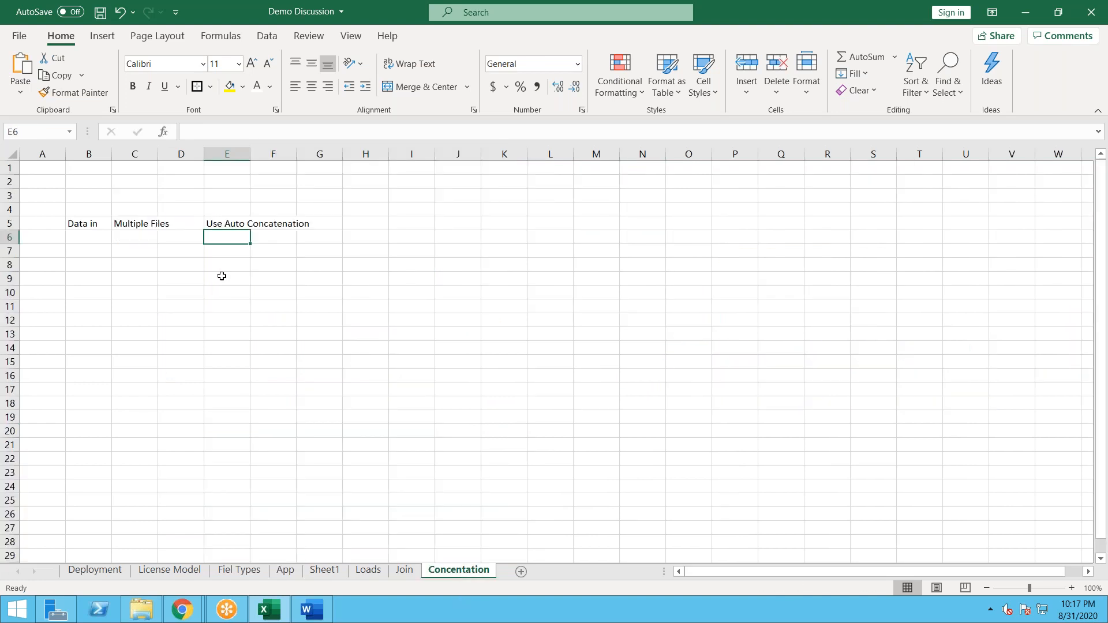
left_click_drag(109, 211, 317, 282)
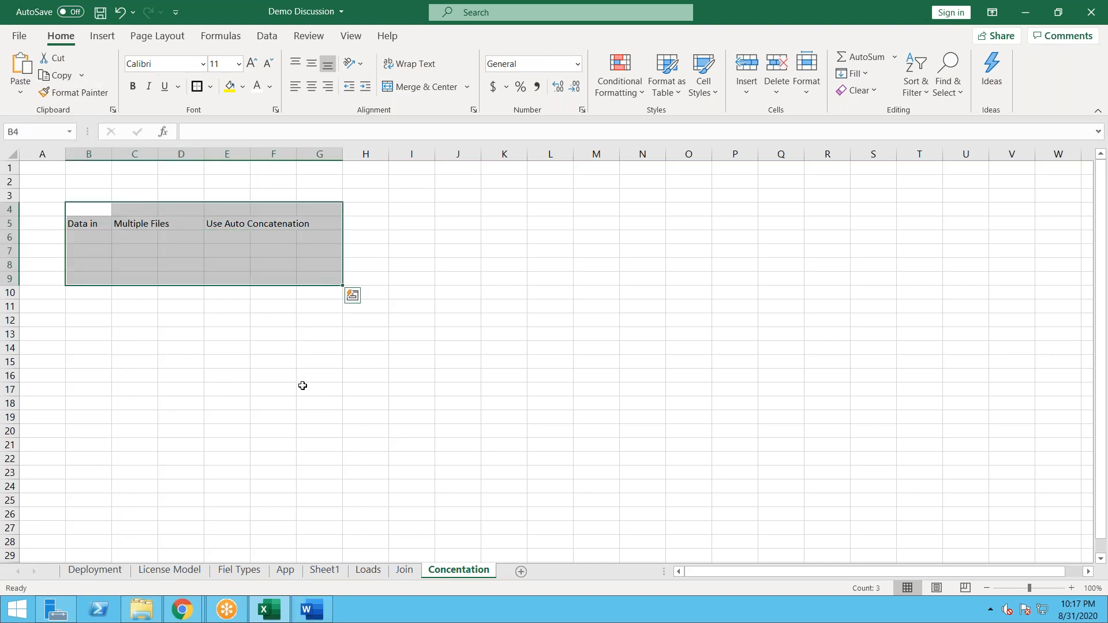
left_click(90, 236)
left_click_drag(81, 213, 292, 277)
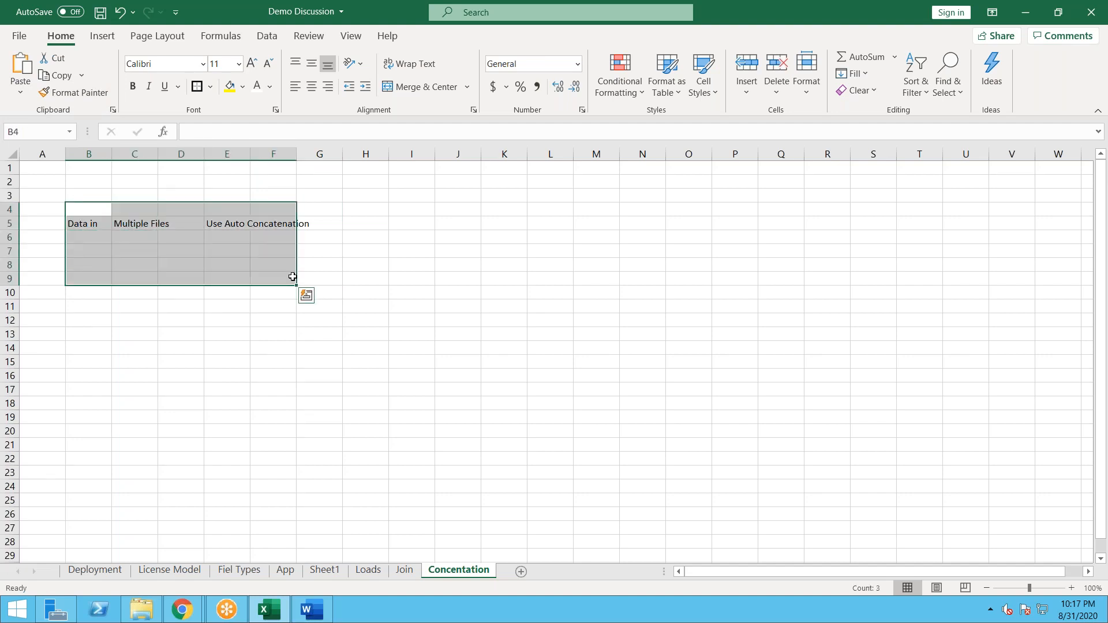
Step: In the Qlik Sense load script, remove the MultipleQVD folder and the wildcard from the Territory source path, leaving SalesTerritory.qvd
left_click(183, 611)
left_click(142, 550)
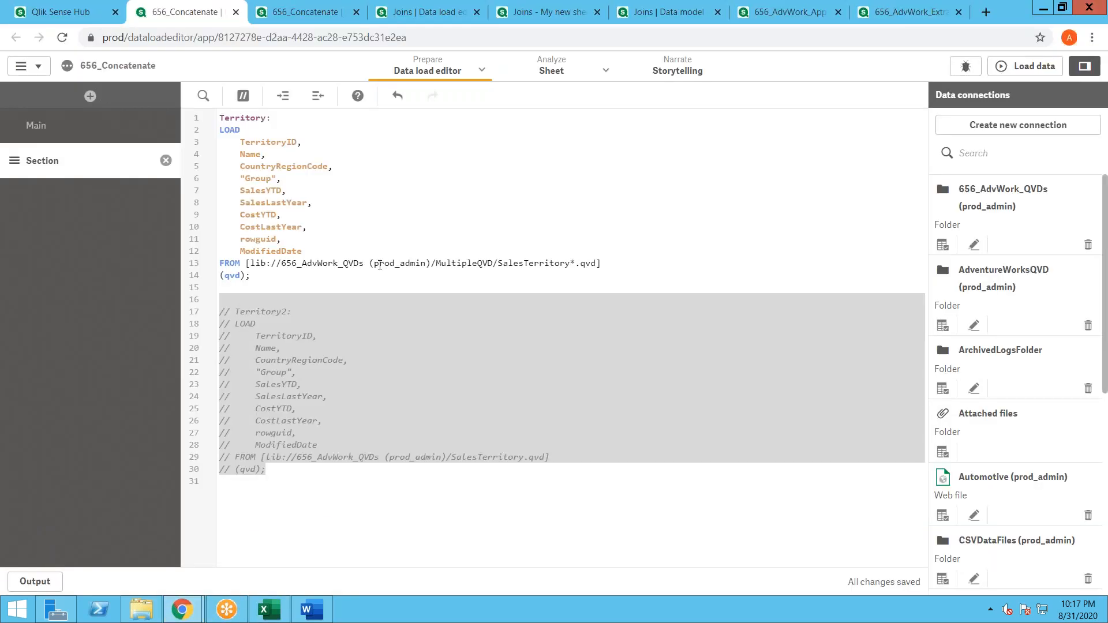
left_click_drag(601, 276, 389, 254)
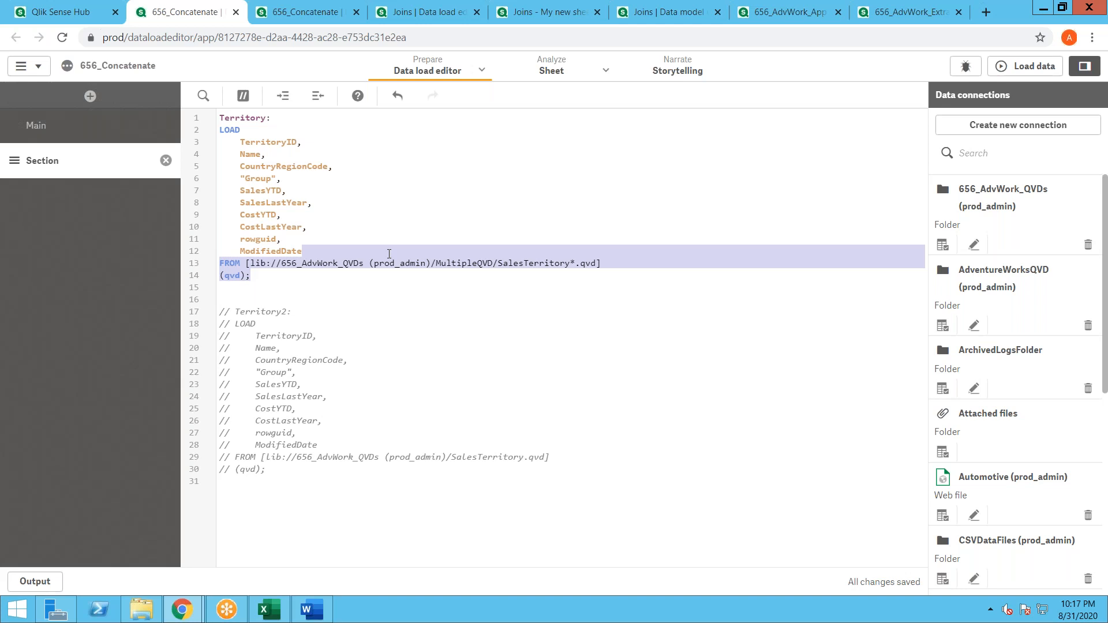
double_click(458, 264)
key("Delete")
key("Delete")
left_click(510, 264)
key("Delete")
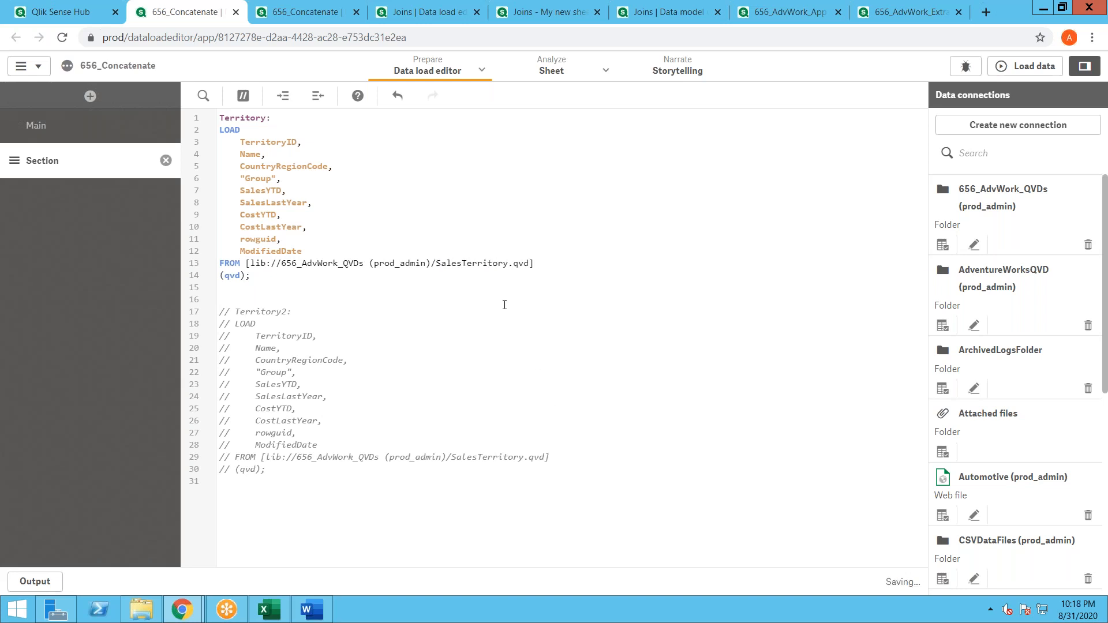
Step: Uncomment the entire Territory2 load below the Territory load
left_click_drag(551, 275, 211, 113)
left_click_drag(307, 474, 165, 309)
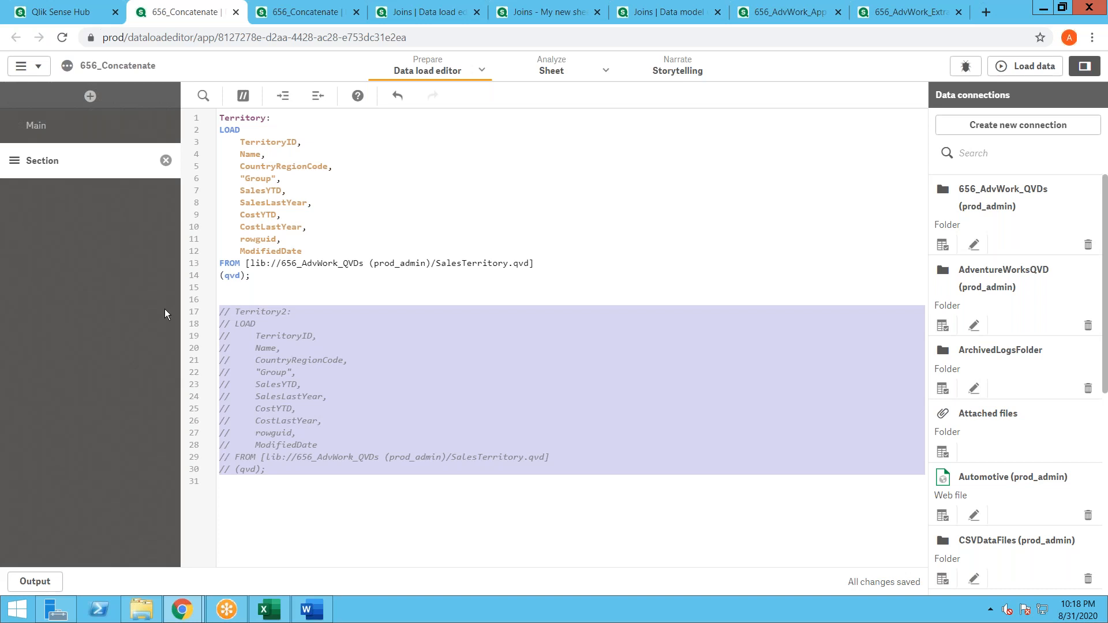
key("Up")
key("Up")
key("Up")
left_click_drag(262, 273, 210, 101)
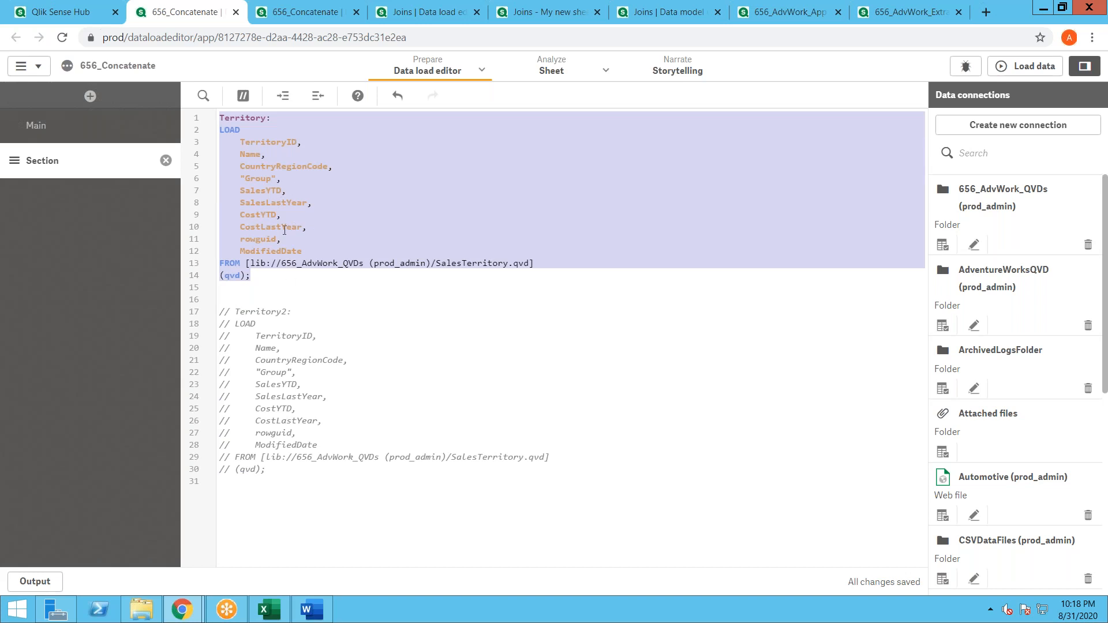
left_click_drag(287, 472, 219, 287)
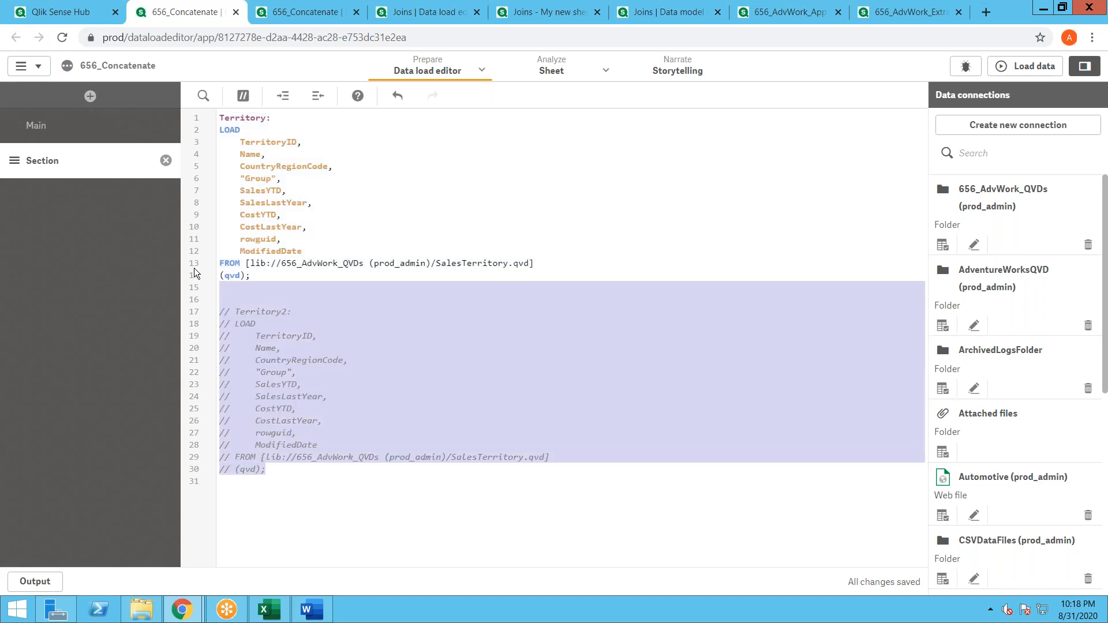
left_click(243, 96)
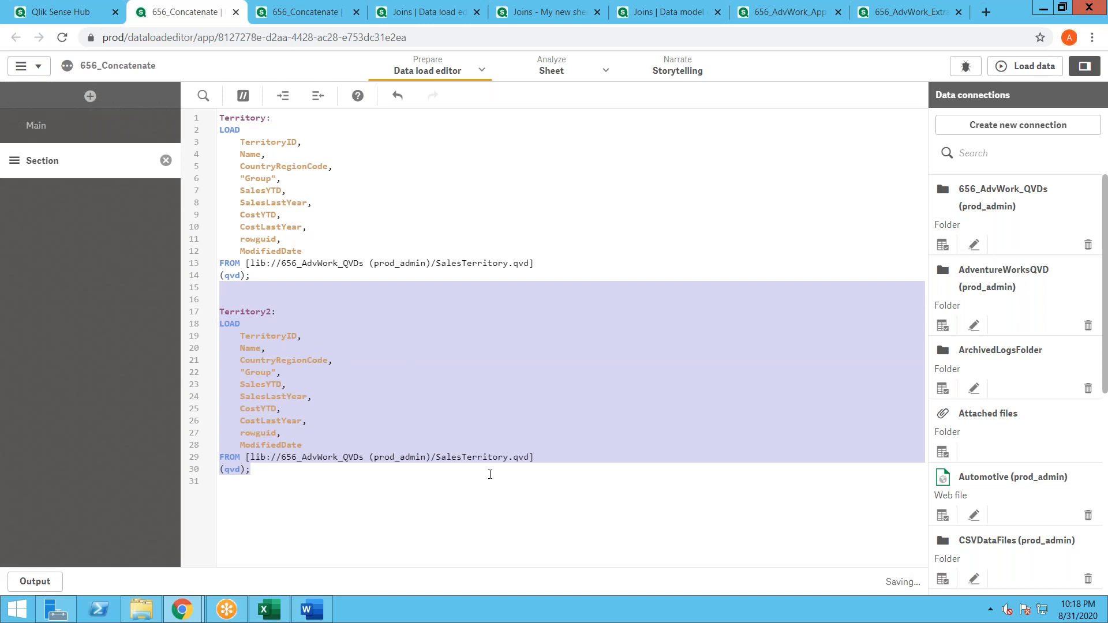
left_click(416, 472)
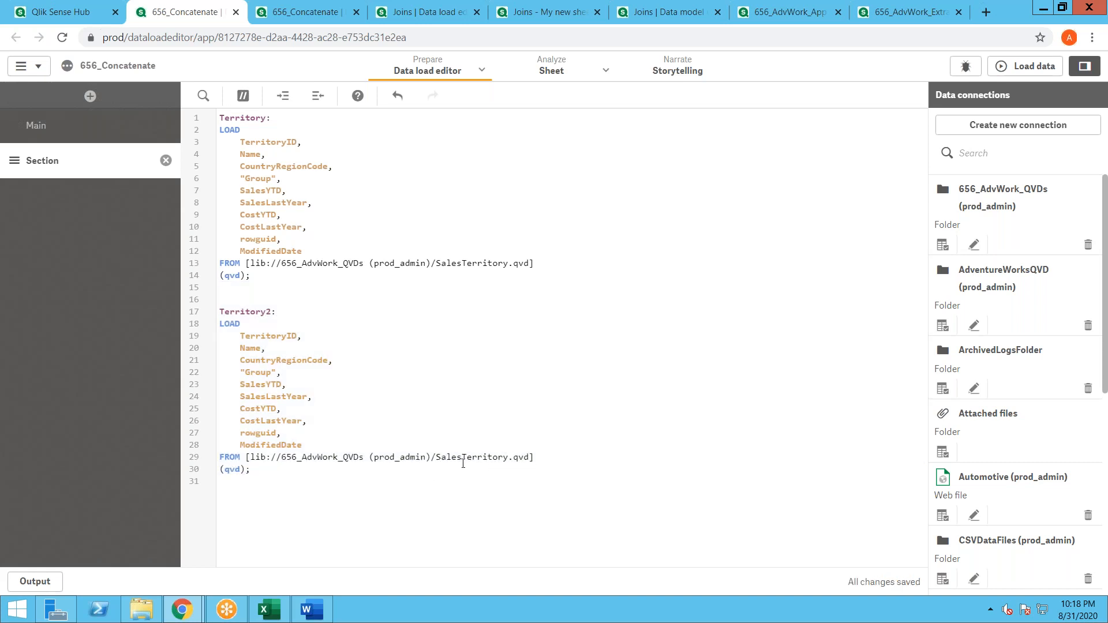
Step: Run the data load with both Territory loads active and check the resulting table in the data model viewer
double_click(243, 311)
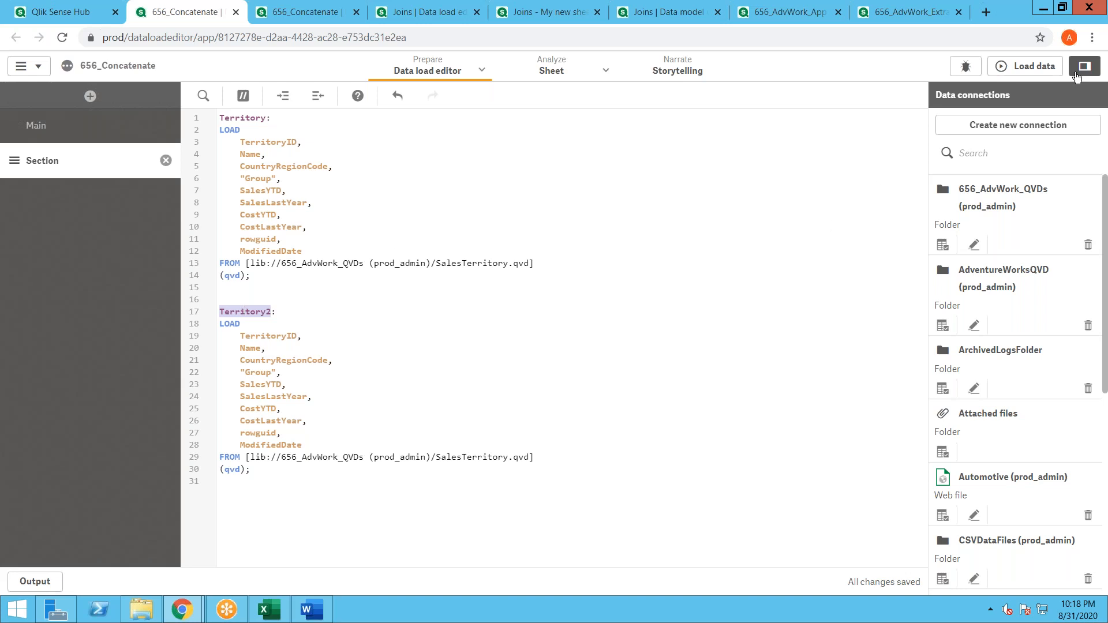
left_click(1039, 68)
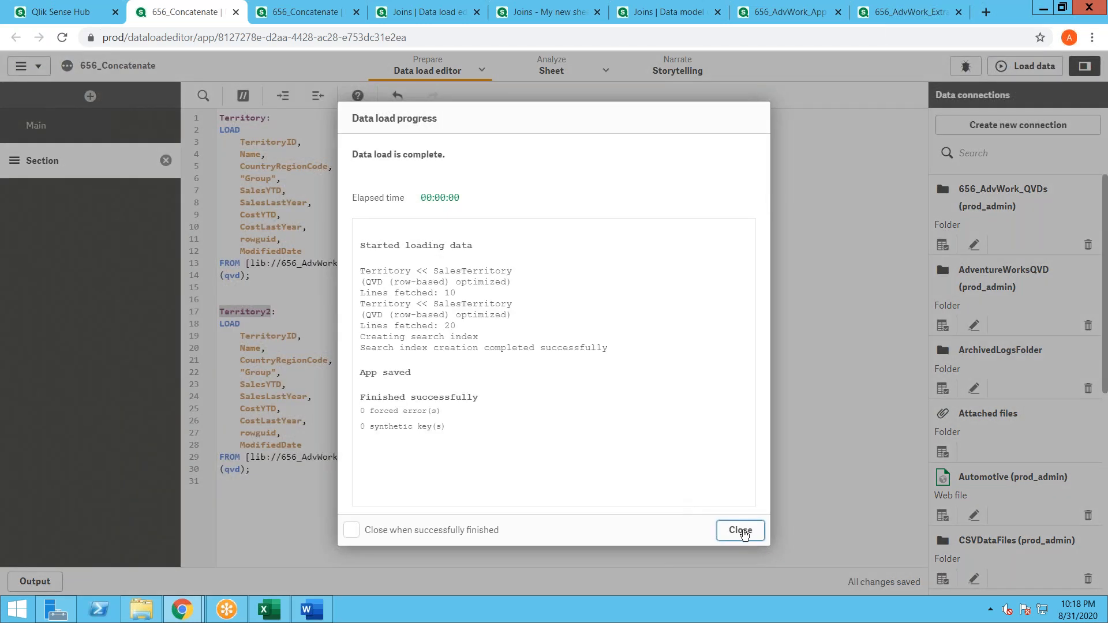
left_click(739, 530)
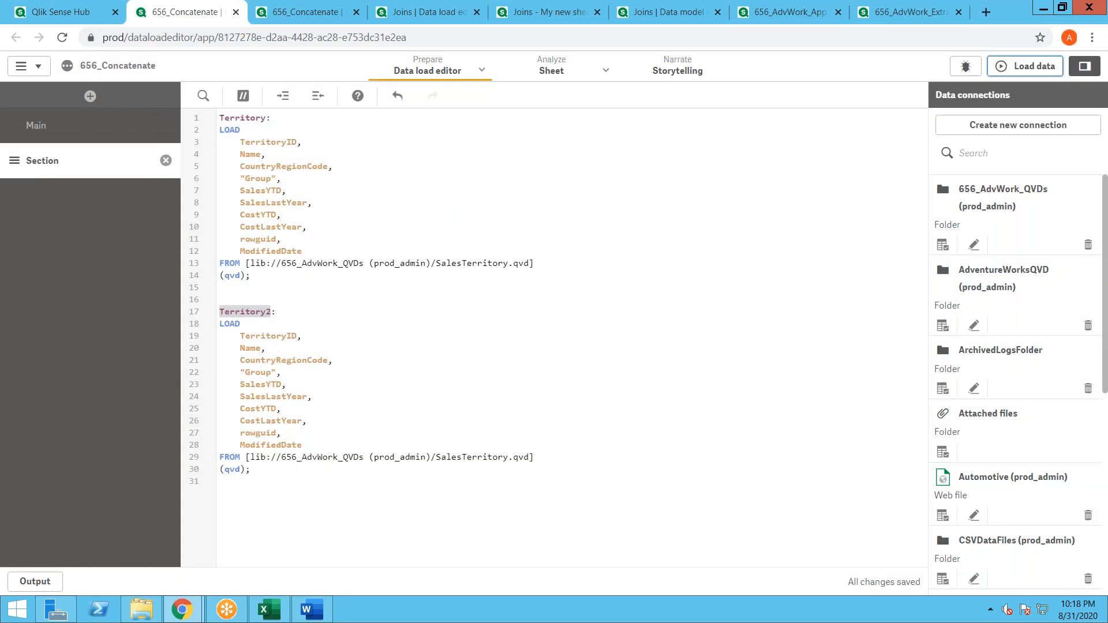
left_click(330, 17)
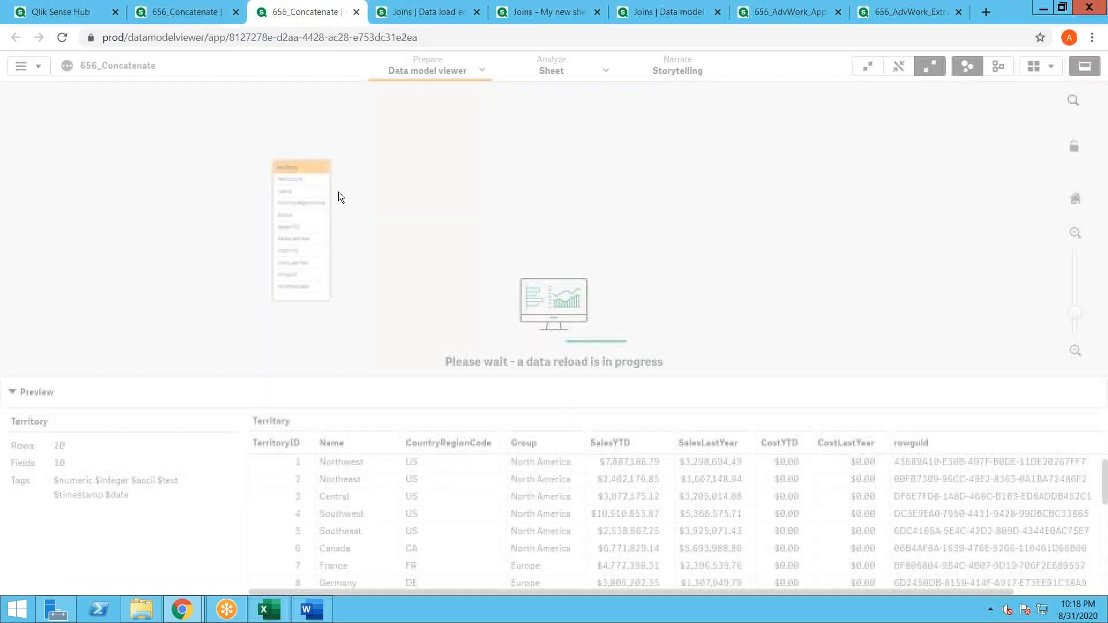
Step: Return to the load script and comment out the rowguid field in the Territory2 load with //
left_click(157, 14)
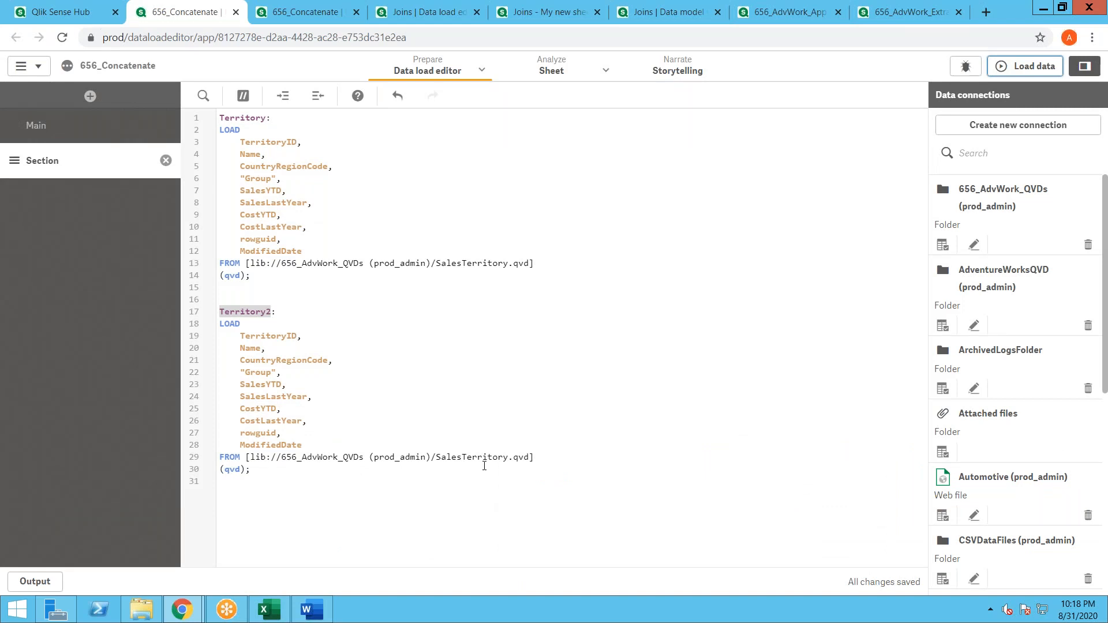
left_click(240, 433)
type("//")
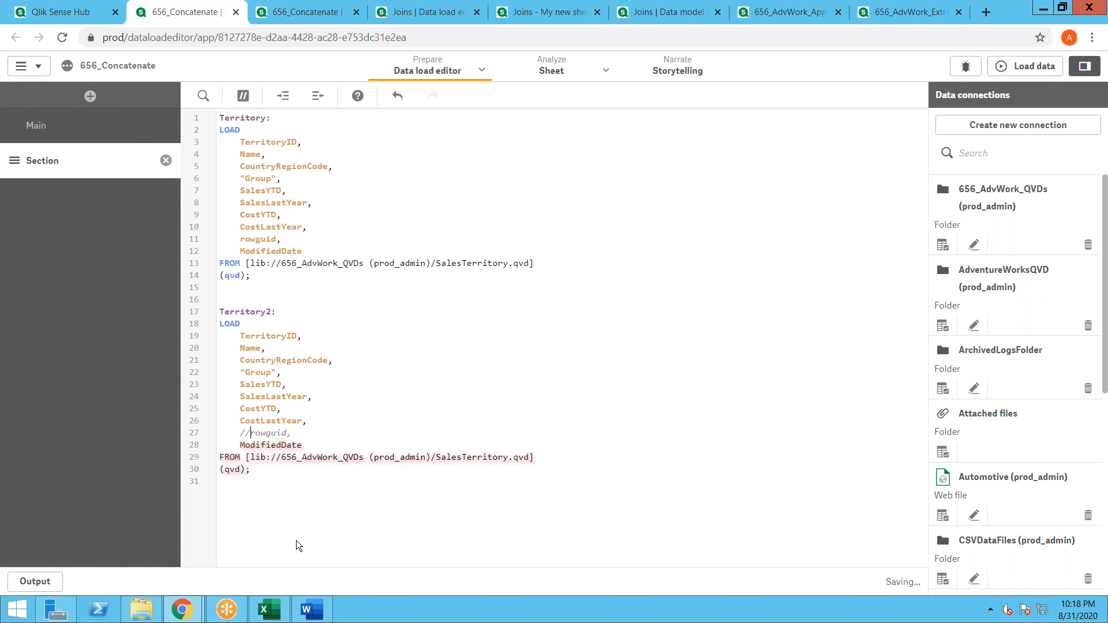
double_click(270, 433)
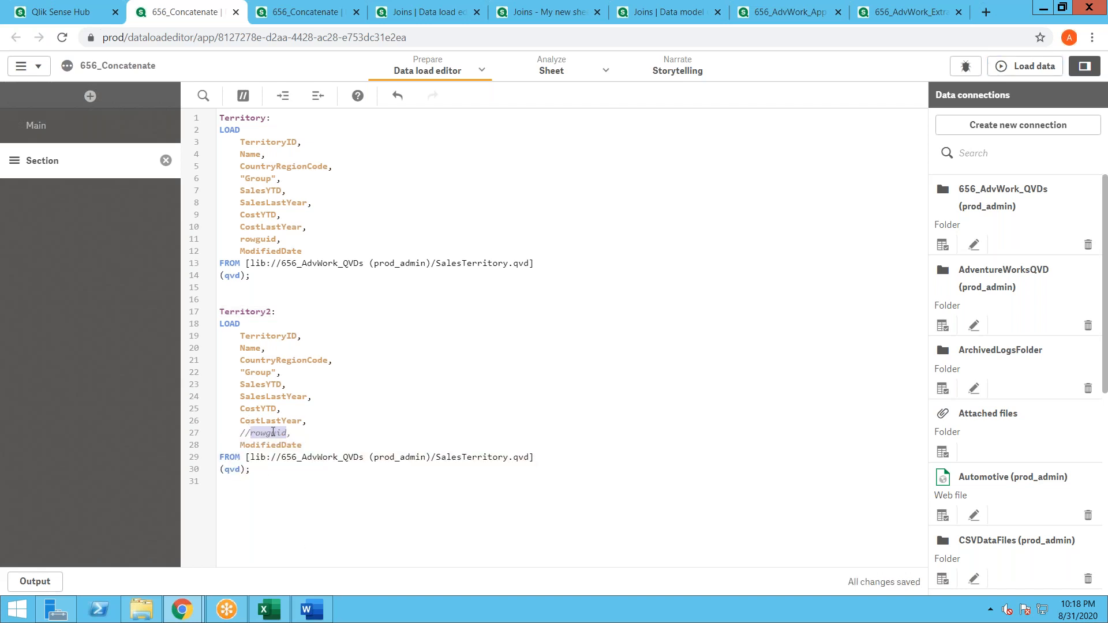
double_click(264, 238)
Step: Run the data load, examine the table and synthetic key lines in the load progress, and close it
key("ctrl+shift+r")
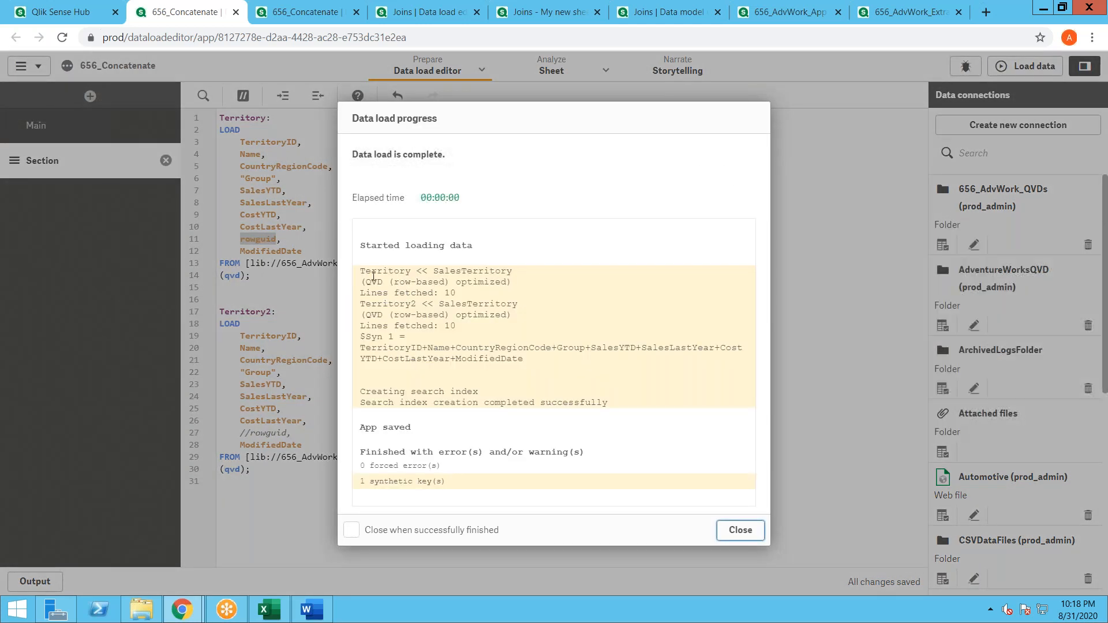
left_click_drag(362, 270, 643, 412)
left_click(395, 298)
left_click_drag(362, 270, 668, 432)
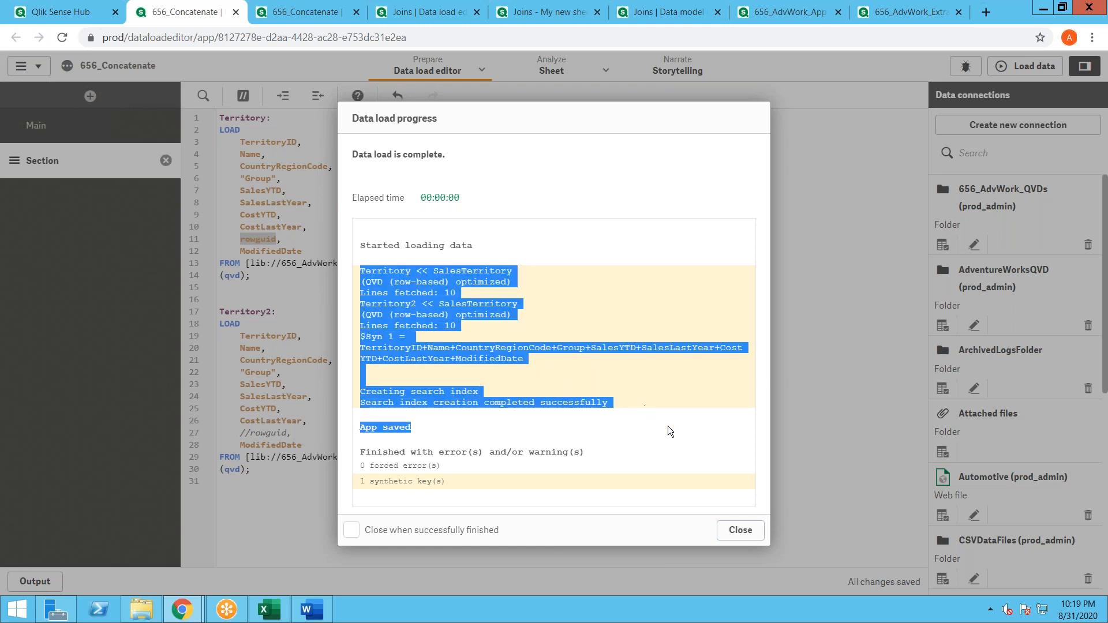
left_click(448, 369)
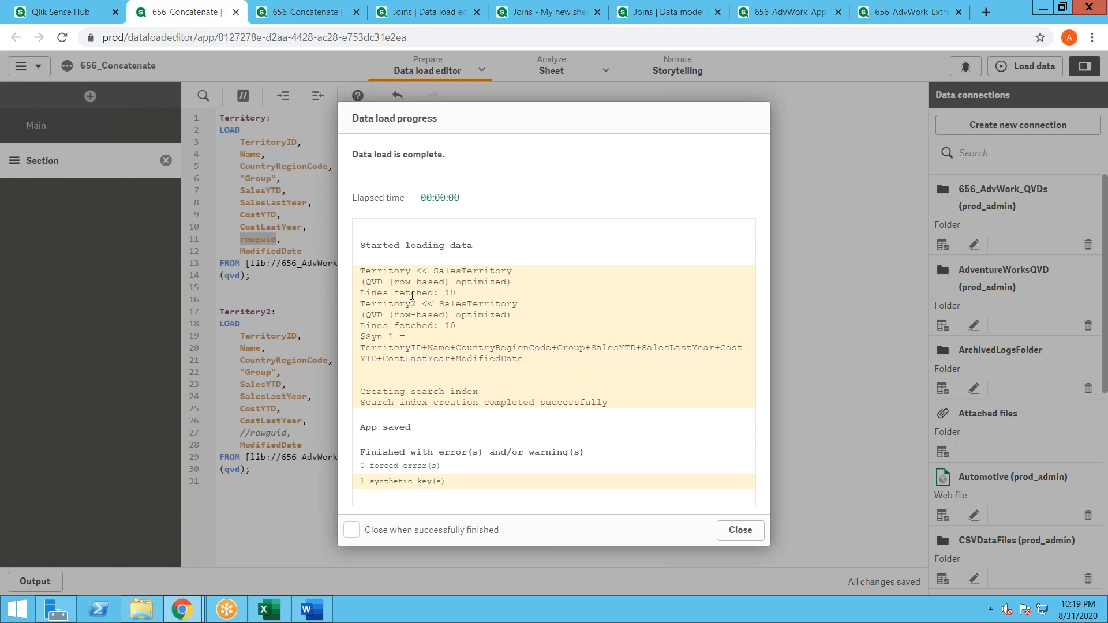
left_click(740, 534)
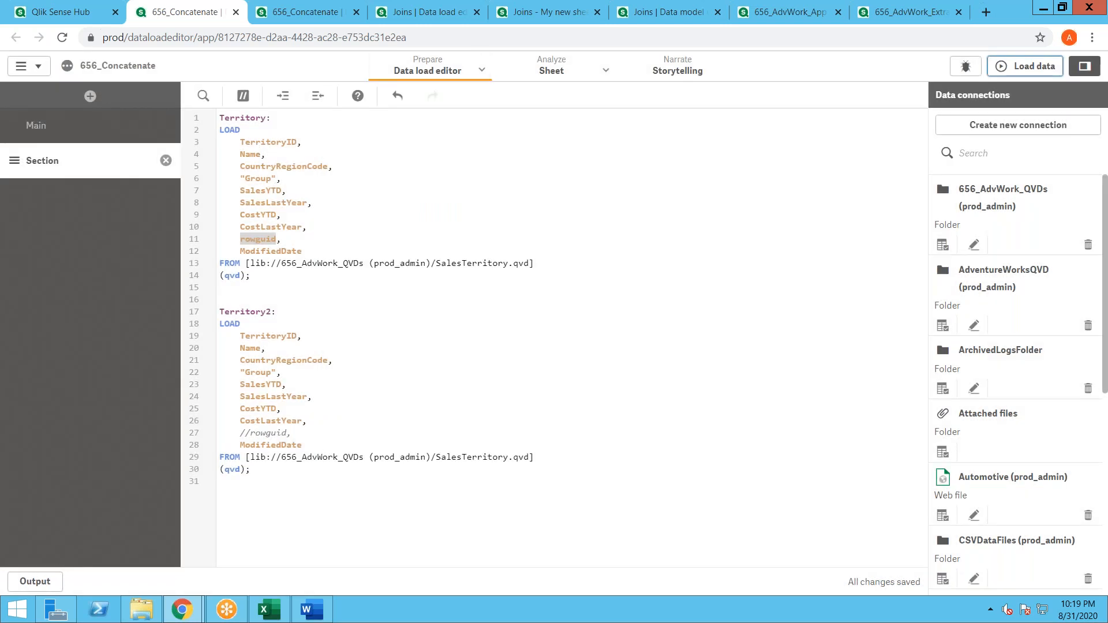
Step: Examine the Territory2, Territory and $Syn 1 tables in the data model viewer and the commented rowguid field in the load script
left_click(308, 9)
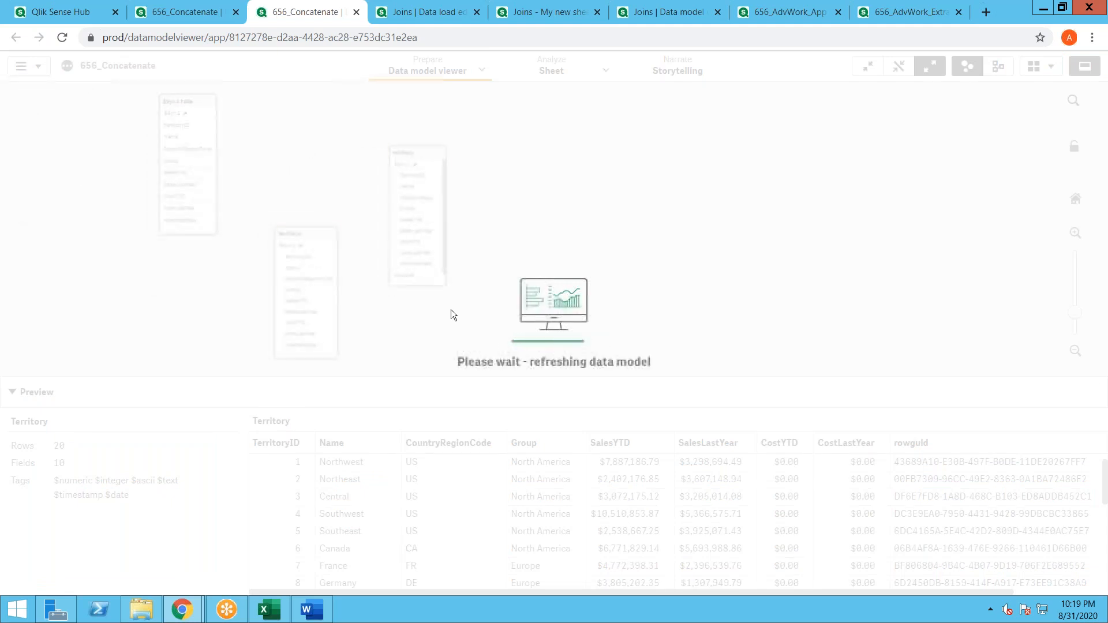
left_click(295, 235)
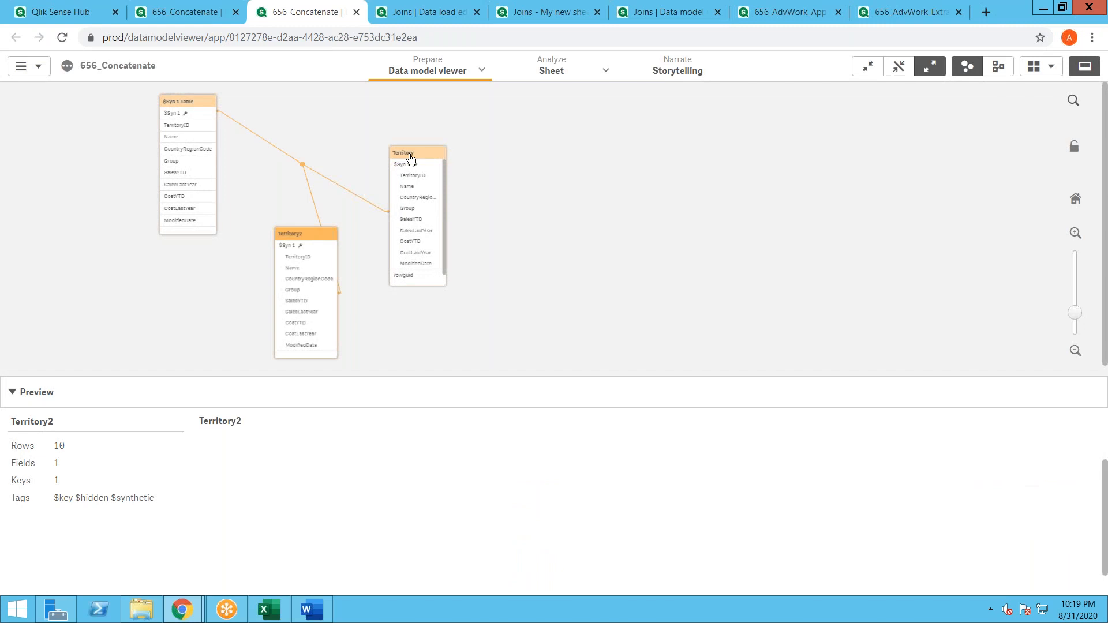
left_click(410, 158)
left_click(193, 101)
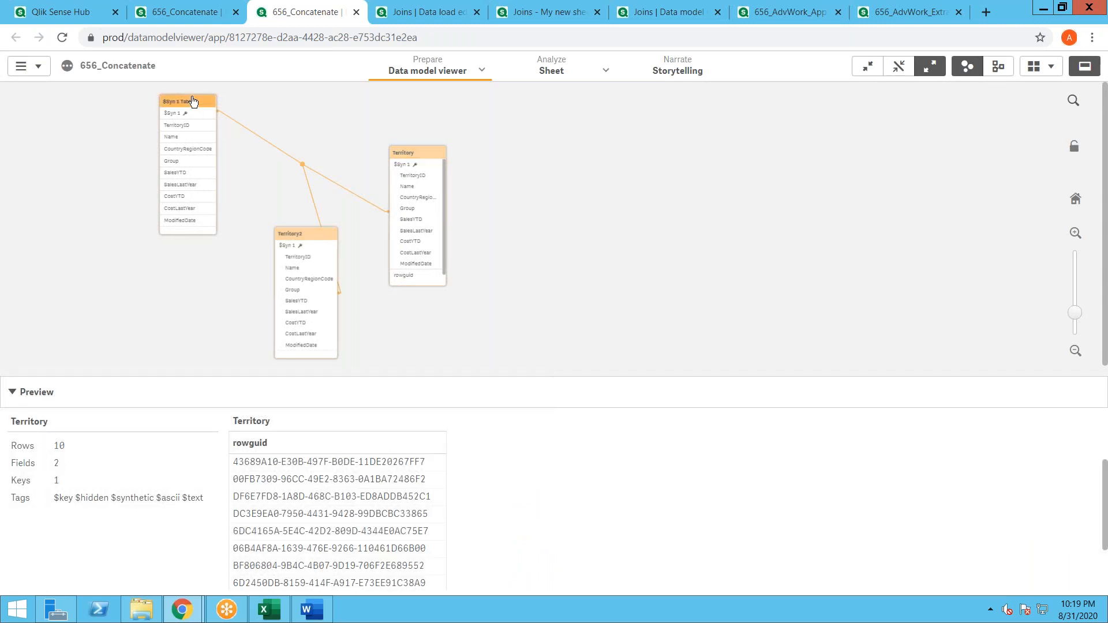
left_click(194, 13)
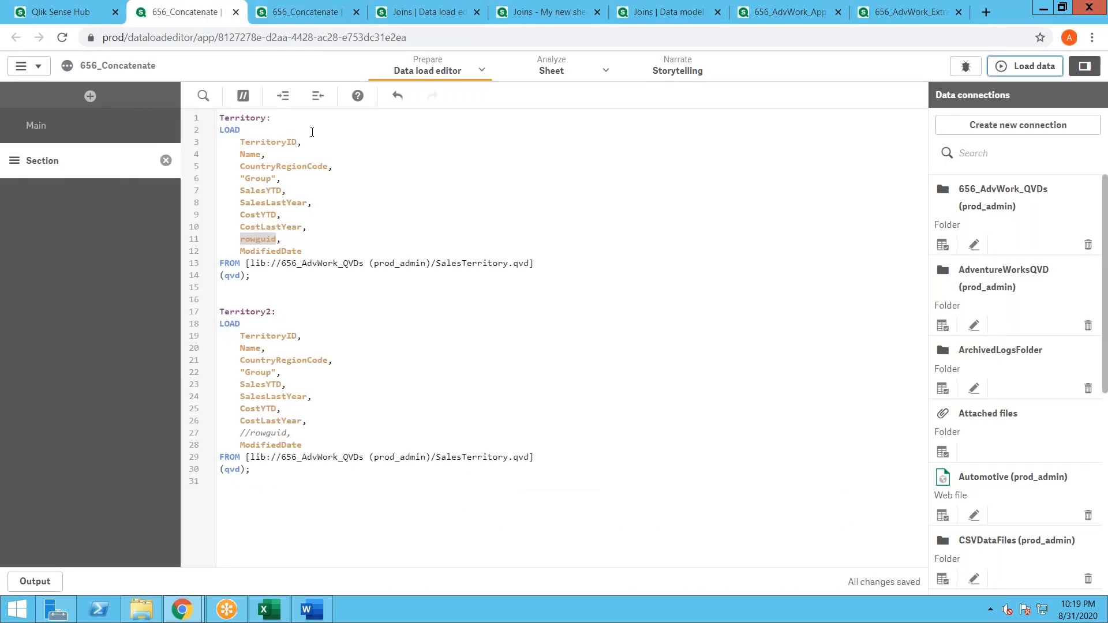
left_click(286, 13)
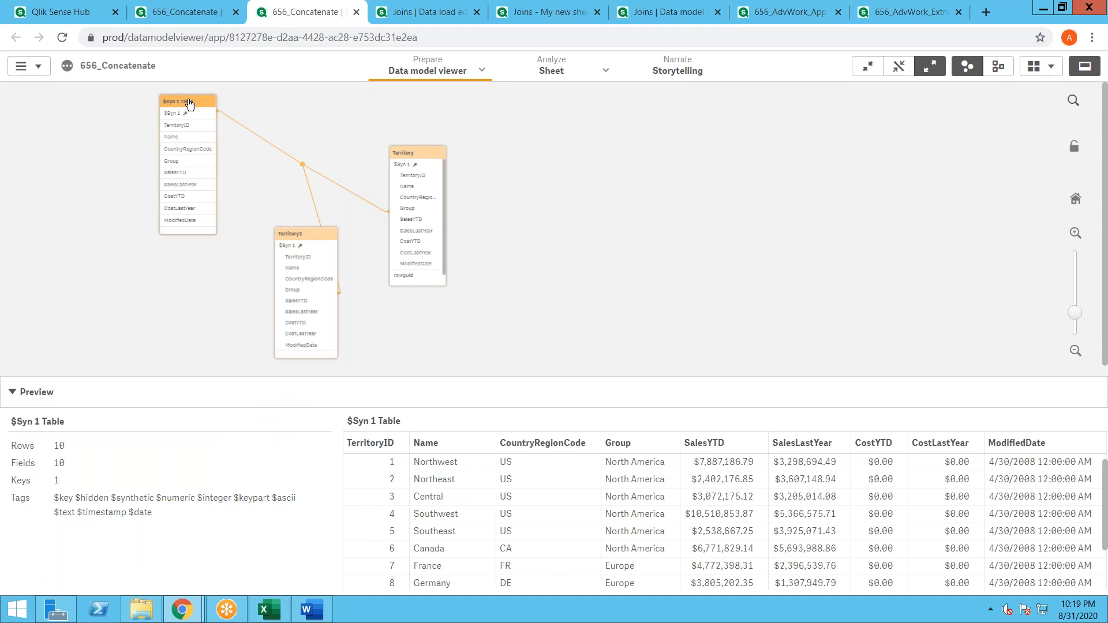
left_click(186, 20)
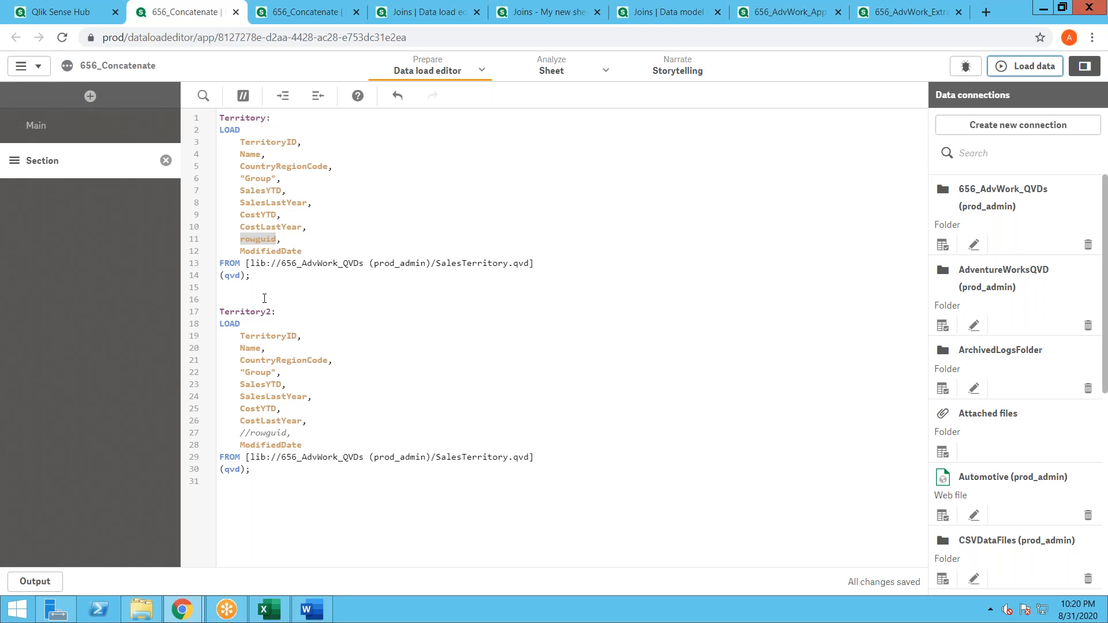
double_click(269, 433)
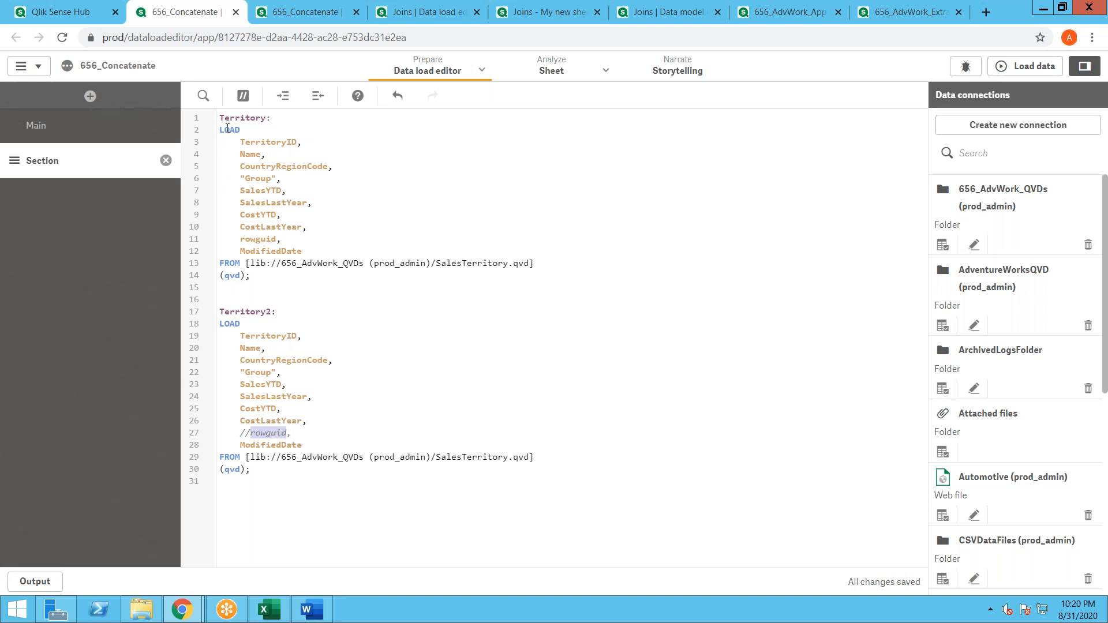
Step: Replace the Territory2 table label above the second SalesTerritory load with the Concatenate prefix
left_click_drag(221, 117, 576, 469)
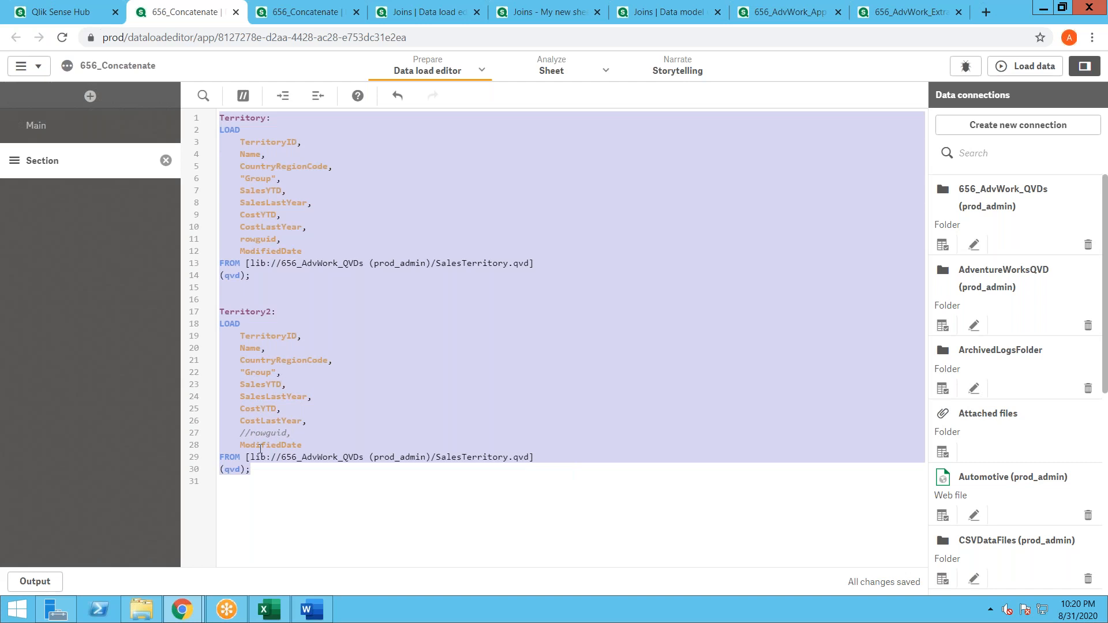
left_click(317, 338)
left_click_drag(230, 126, 543, 284)
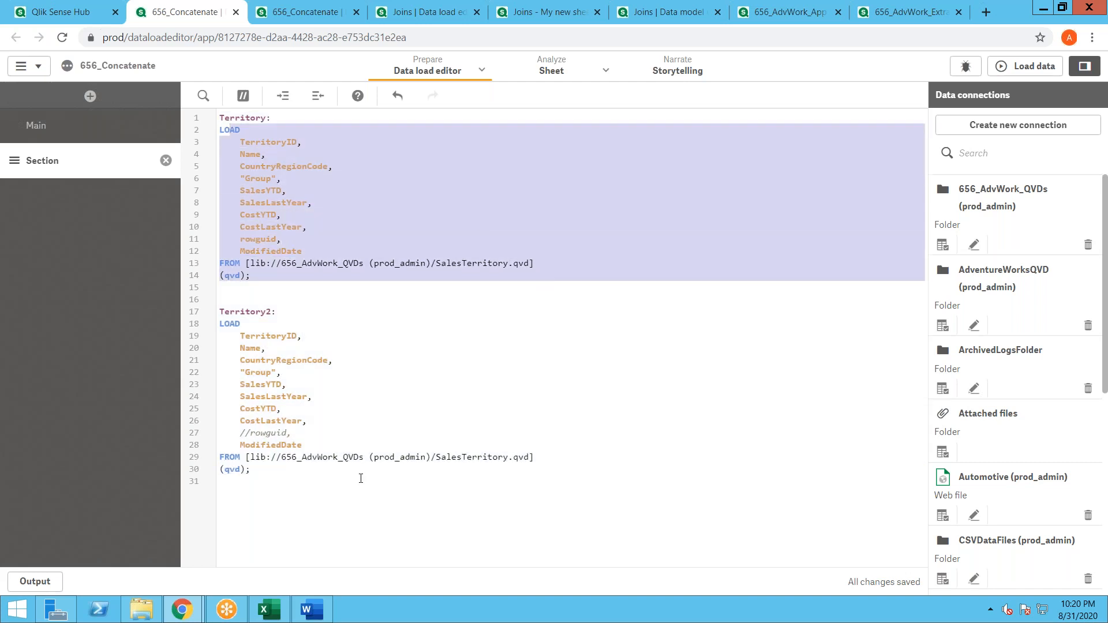
left_click(266, 433)
double_click(266, 432)
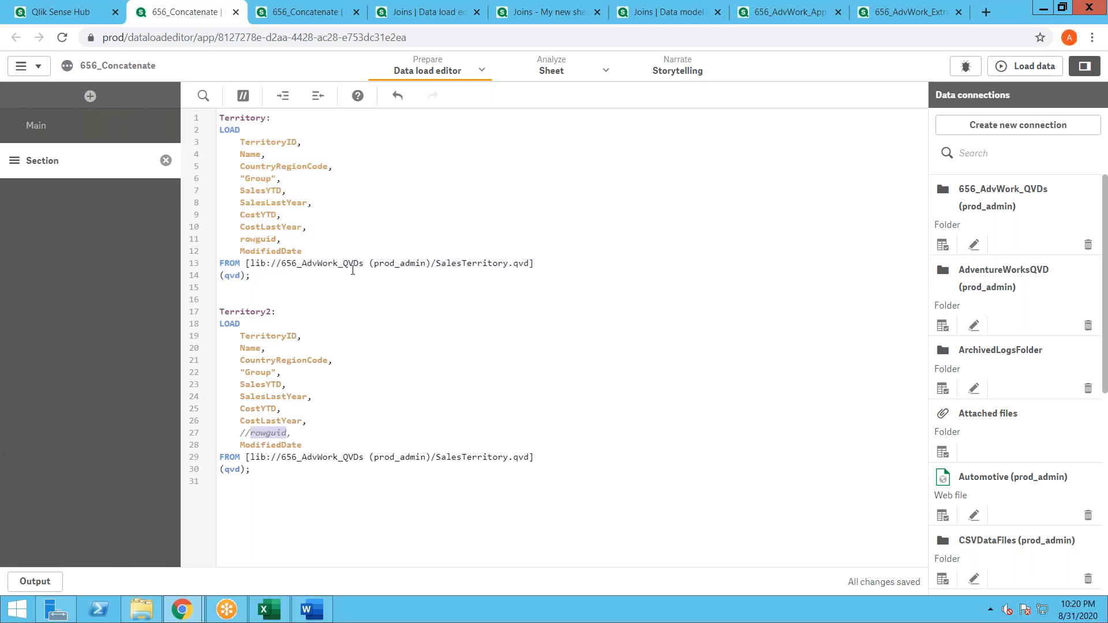
left_click_drag(244, 314, 244, 319)
left_click(281, 310)
key("shift+Home")
type("Concatenate")
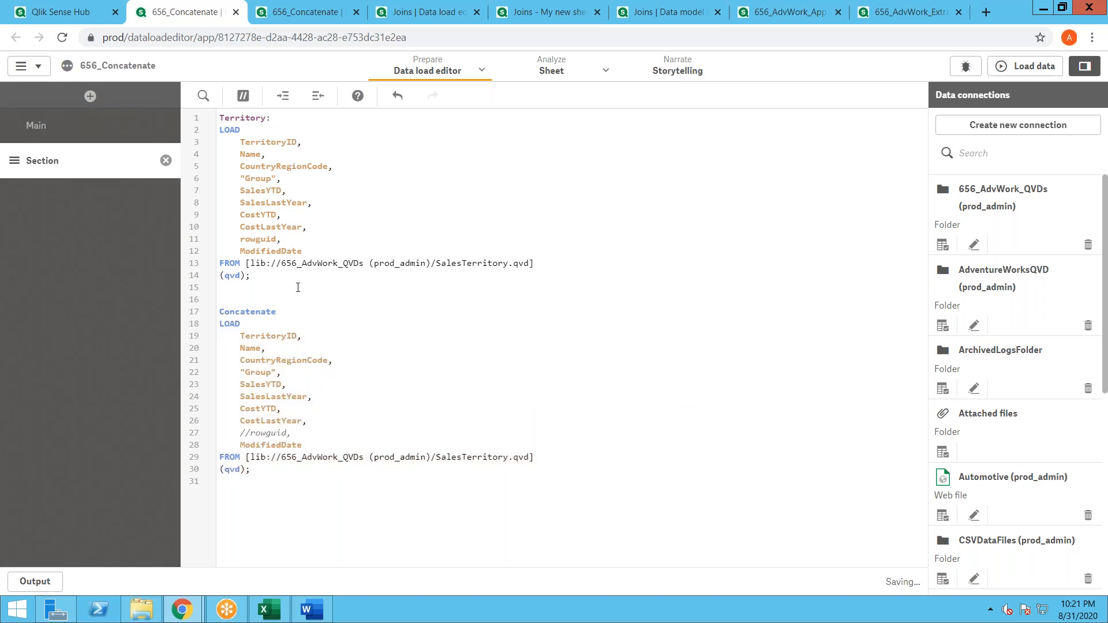
Step: Run the data load with the Concatenate prefix in place and close the load progress
double_click(253, 315)
left_click(996, 68)
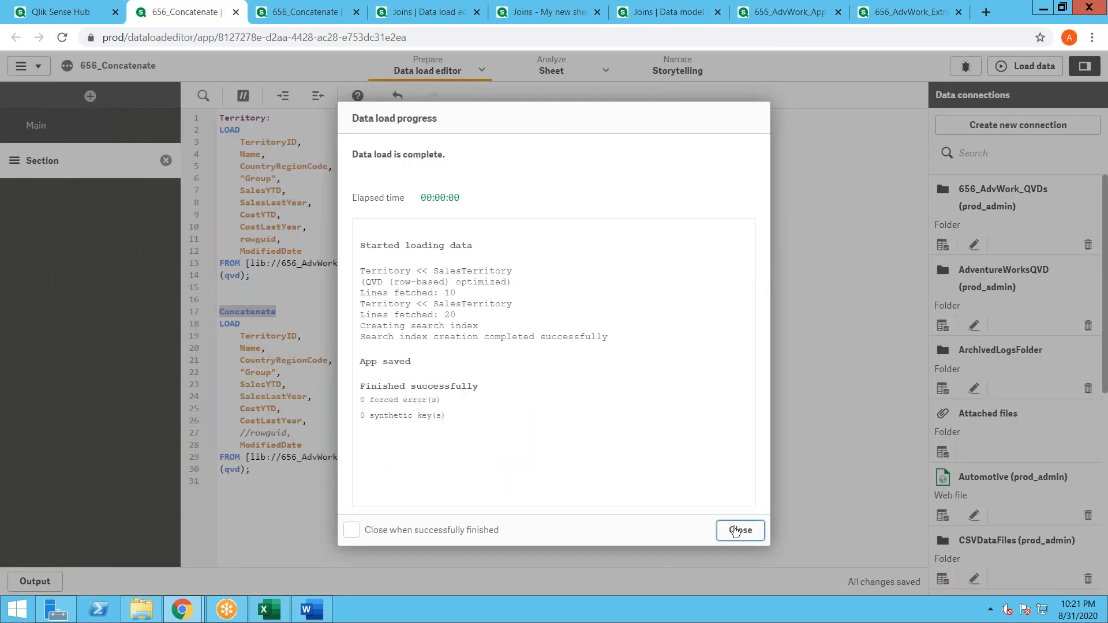
left_click(735, 531)
Step: Preview the Territory table in the data model viewer and examine the rowguid values across the rows of both loads
left_click(309, 12)
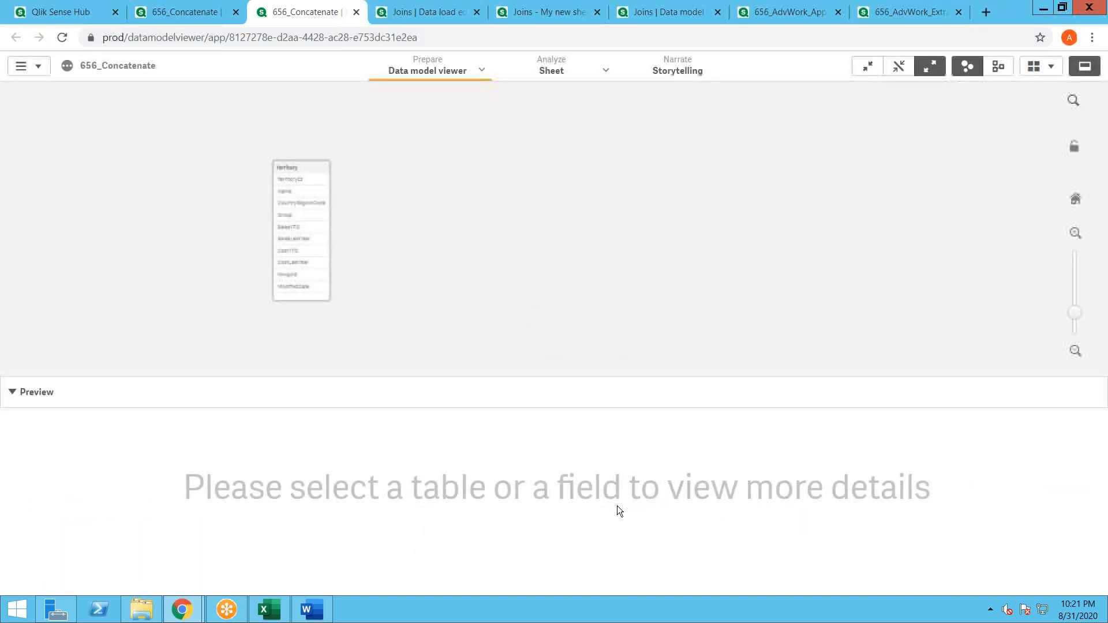
left_click(298, 169)
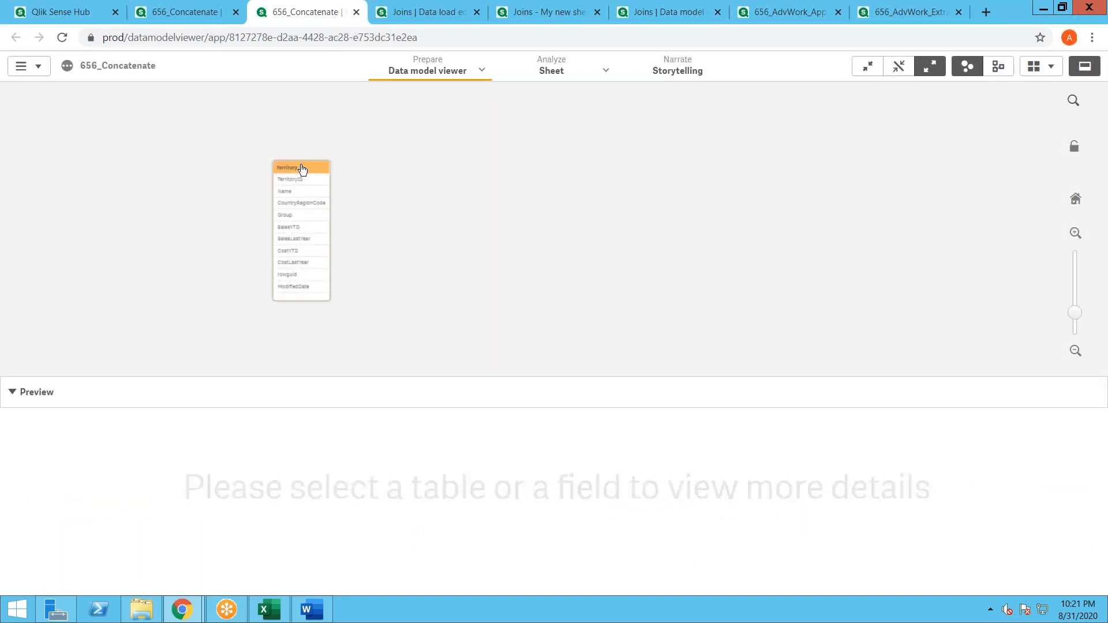
scroll(840, 511, "down", 2)
scroll(842, 514, "up", 1)
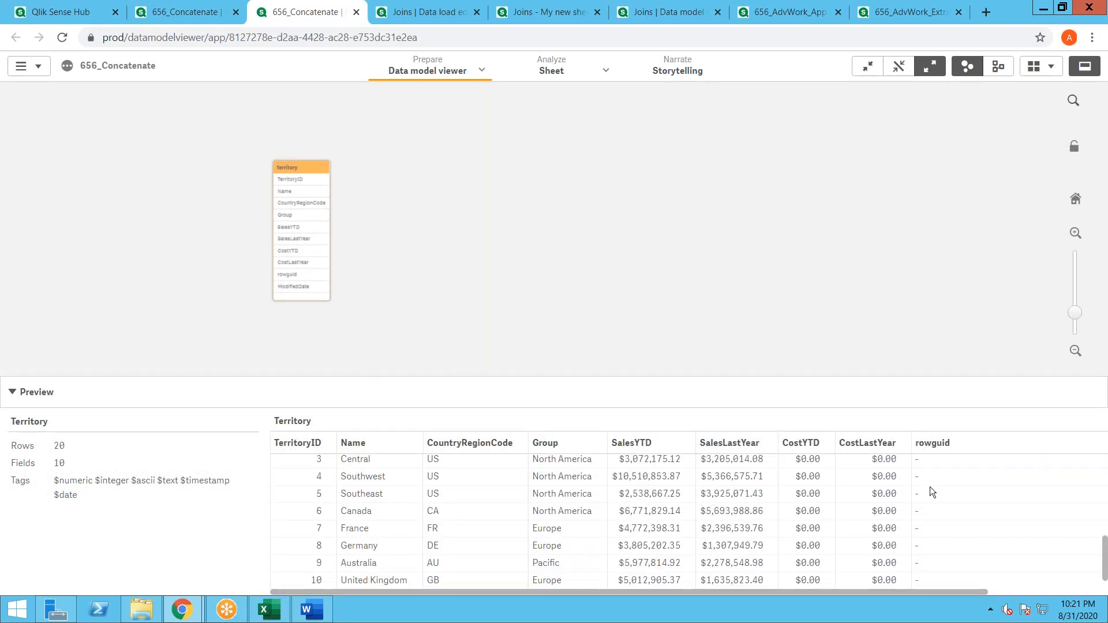
scroll(984, 527, "up", 3)
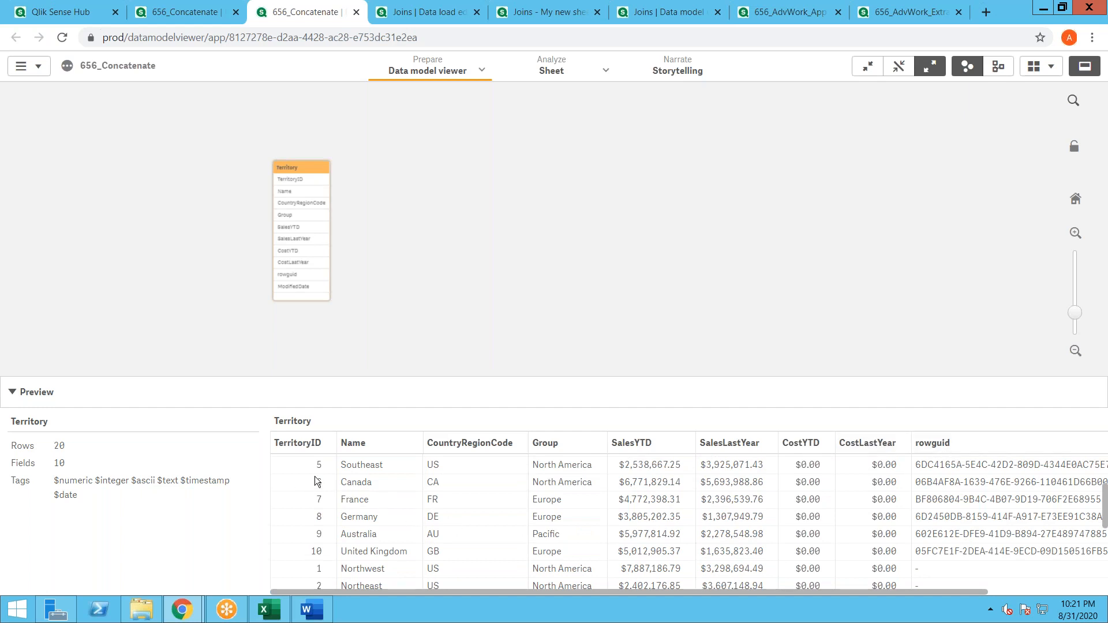
scroll(953, 528, "down", 2)
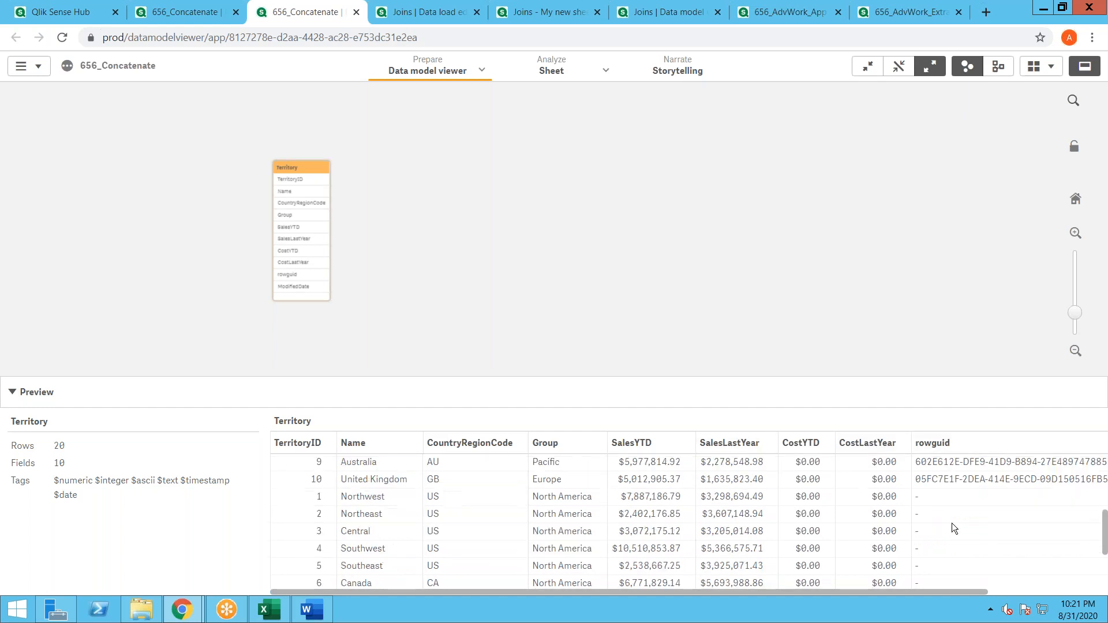
scroll(945, 507, "up", 2)
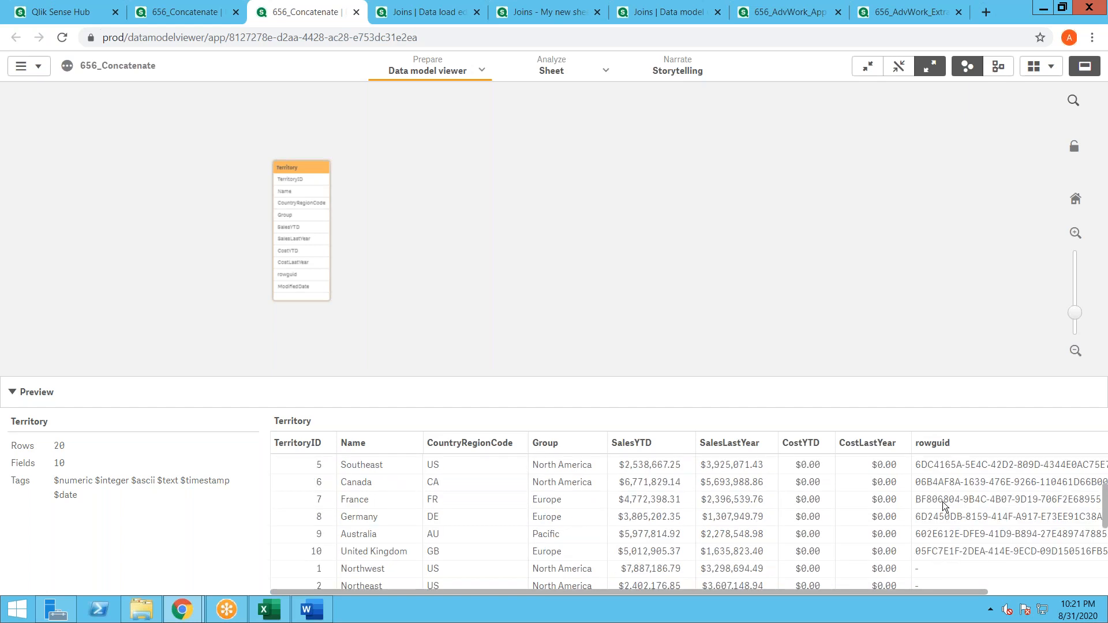
scroll(945, 507, "down", 2)
left_click_drag(926, 595, 1049, 594)
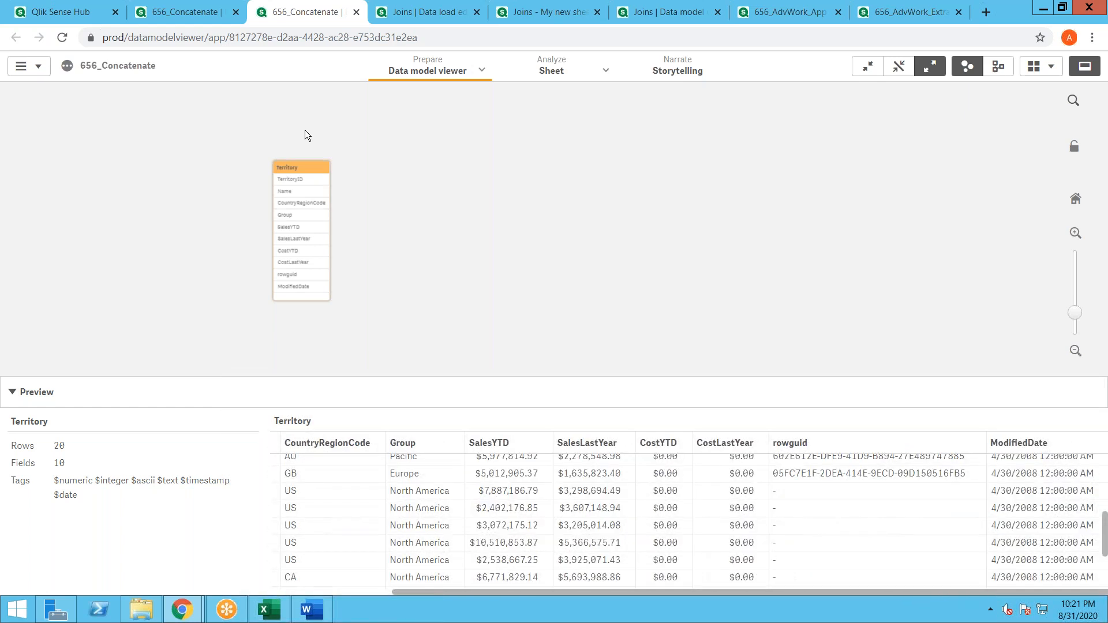
Step: Return to the load script and uncomment the rowguid field in the Concatenate load
left_click(164, 18)
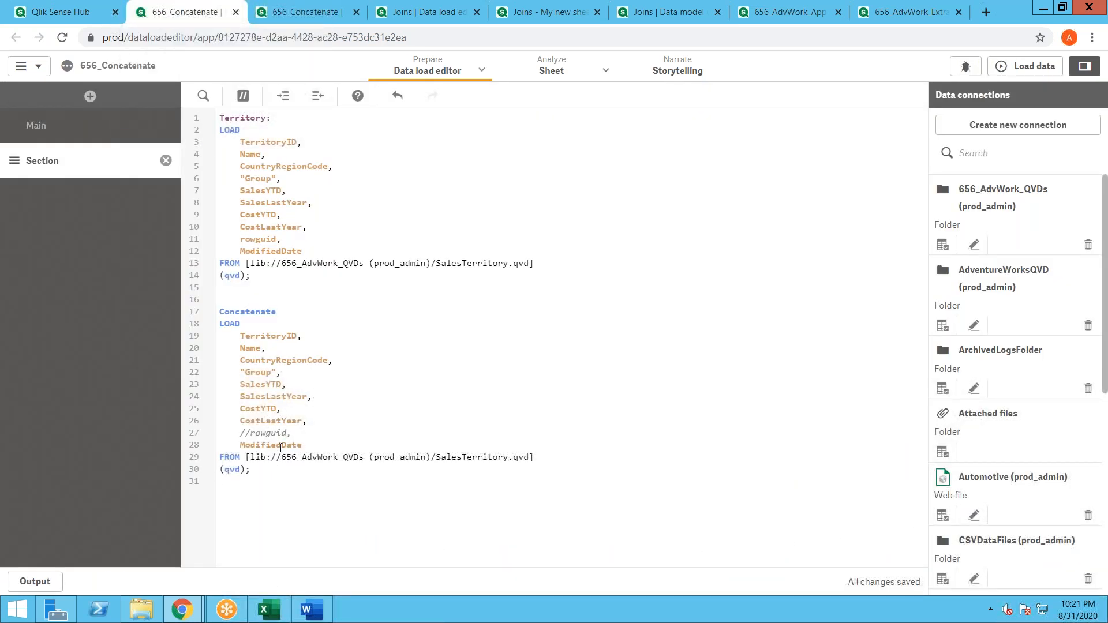
left_click(249, 433)
key("BackSpace")
key("BackSpace")
Step: Try to load the data with the Concatenate load's rowguid field renamed to rowguidSecond, and undo the rename
key("Right")
key("Right")
key("Right")
type("Second")
left_click(1004, 66)
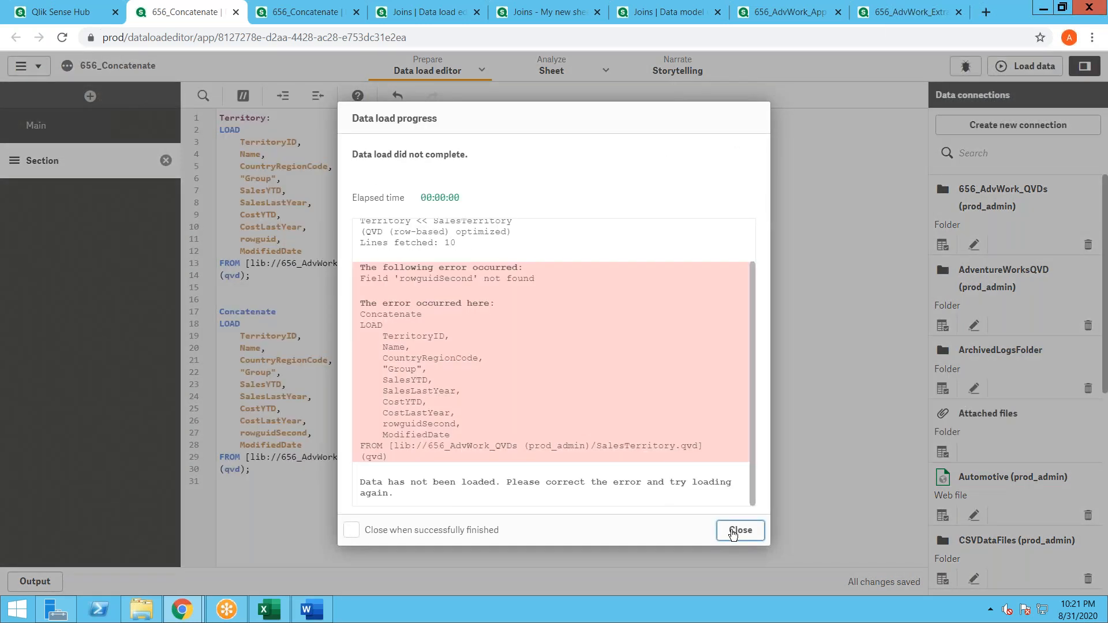
left_click(738, 529)
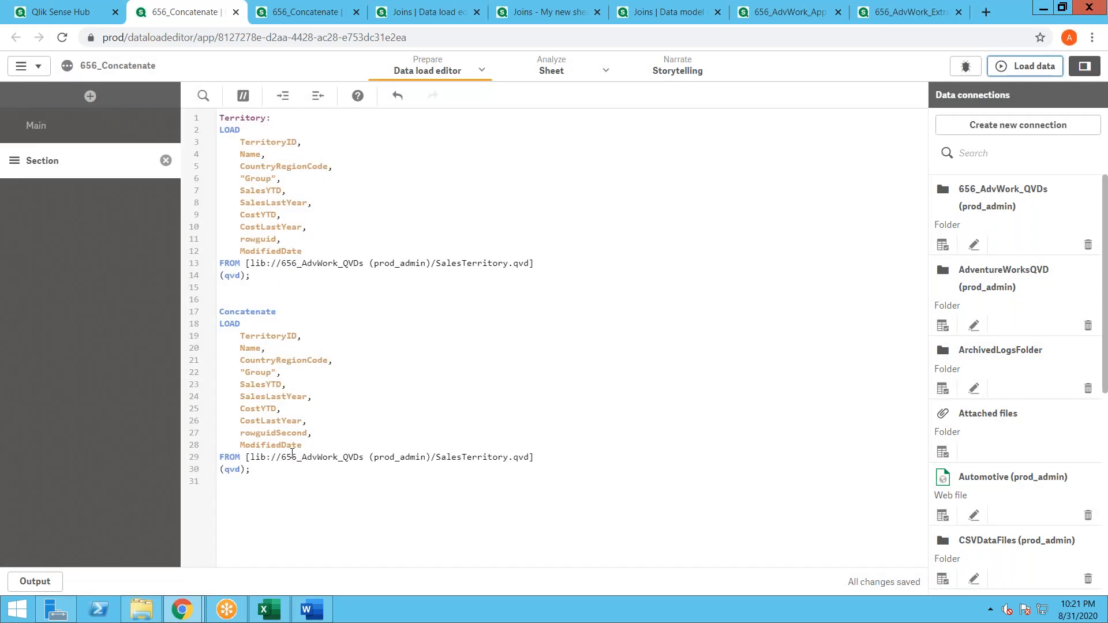
key("ctrl+z")
key("ctrl+z")
key("ctrl+k")
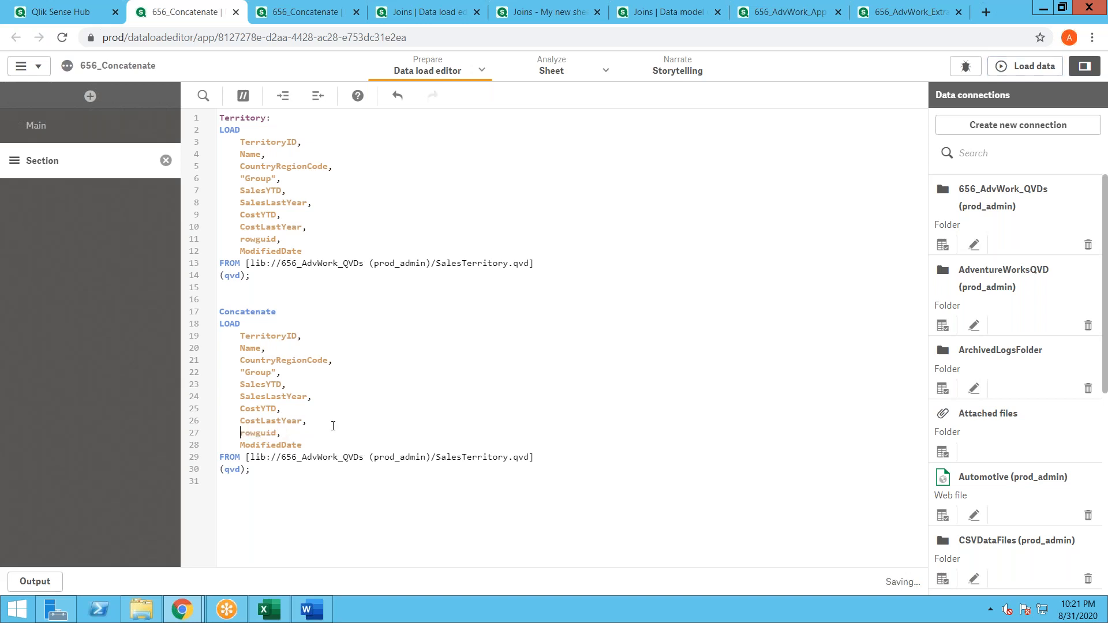
Step: Alias the rowguid field as RowGUIDSecond in the Concatenate load and run the data load
type("as Row")
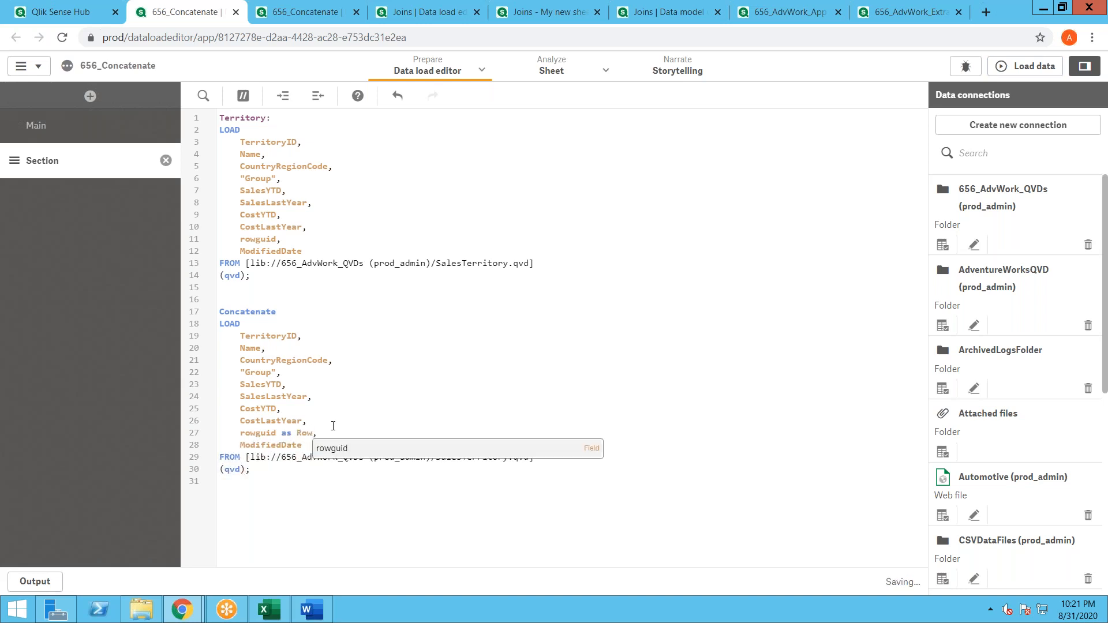
type("GUIDSecond")
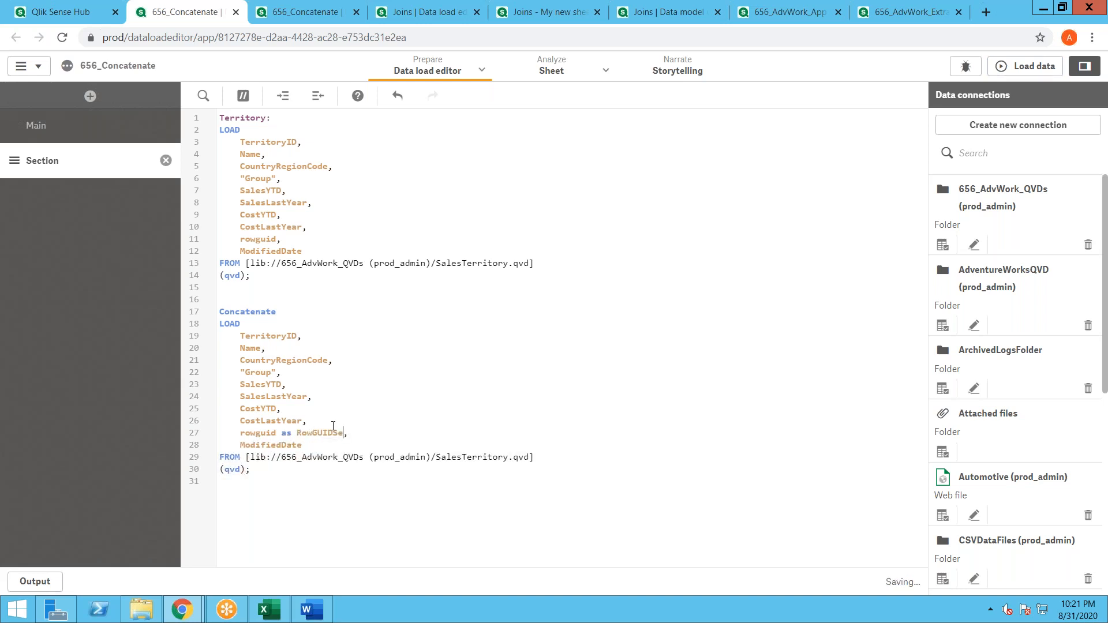
left_click(1025, 66)
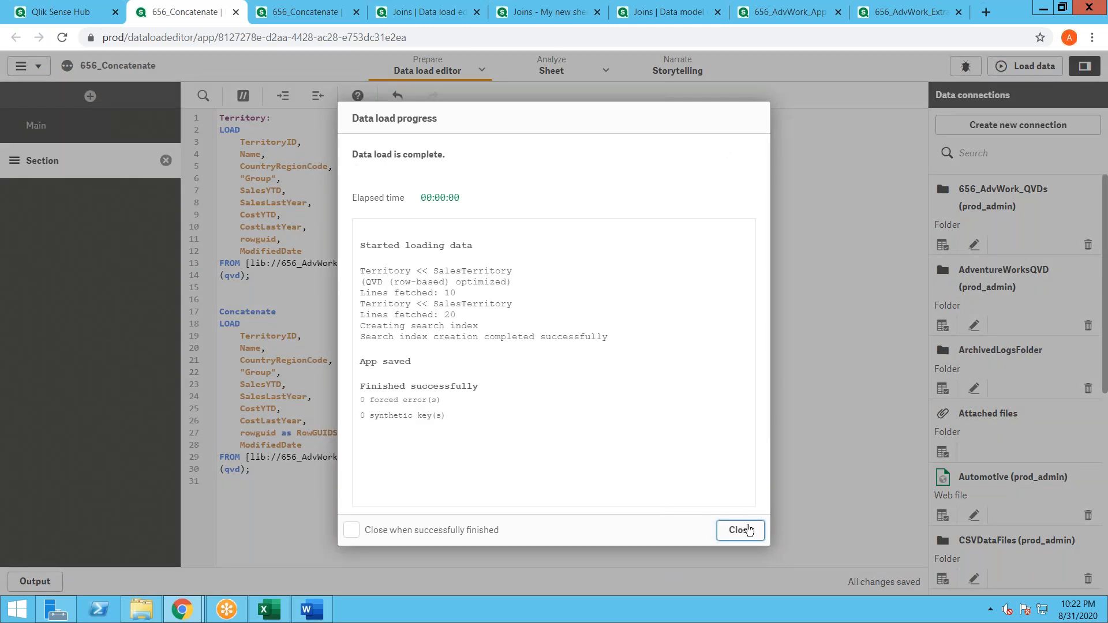
left_click(743, 529)
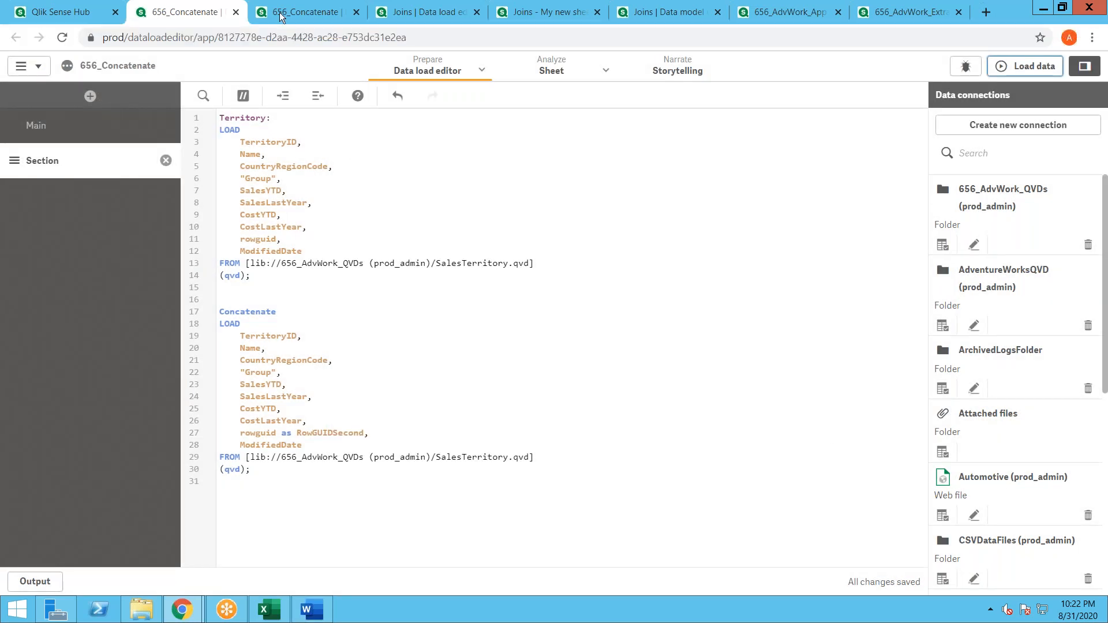
Step: Compare the rowguid and RowGUIDSecond columns in the Territory preview of the data model viewer, and return to the load script
key("ctrl+Tab")
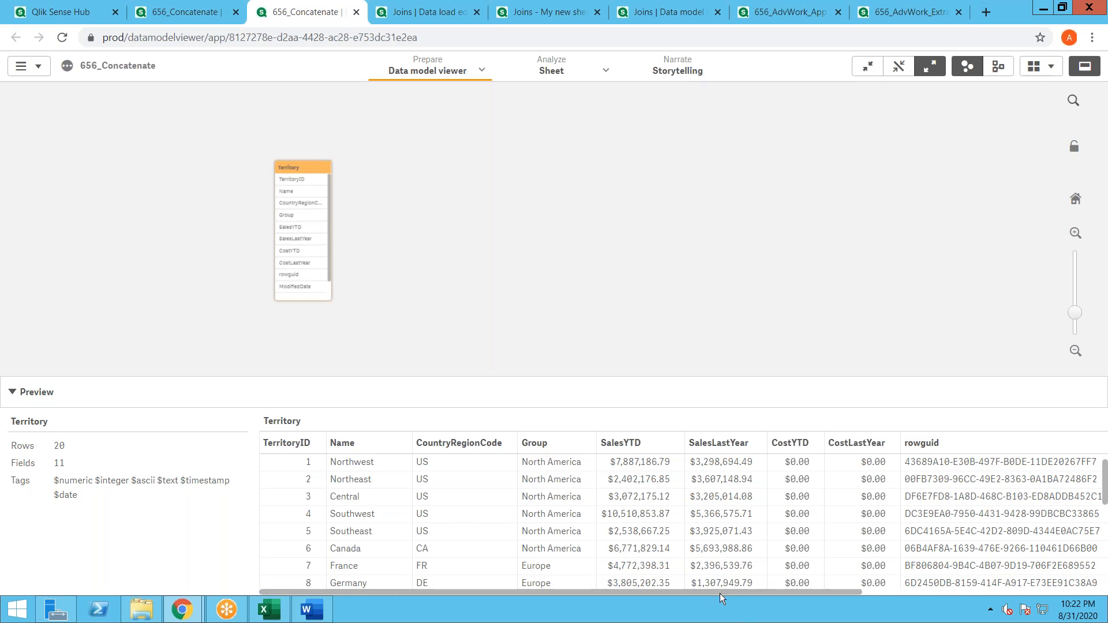
left_click_drag(742, 596, 964, 559)
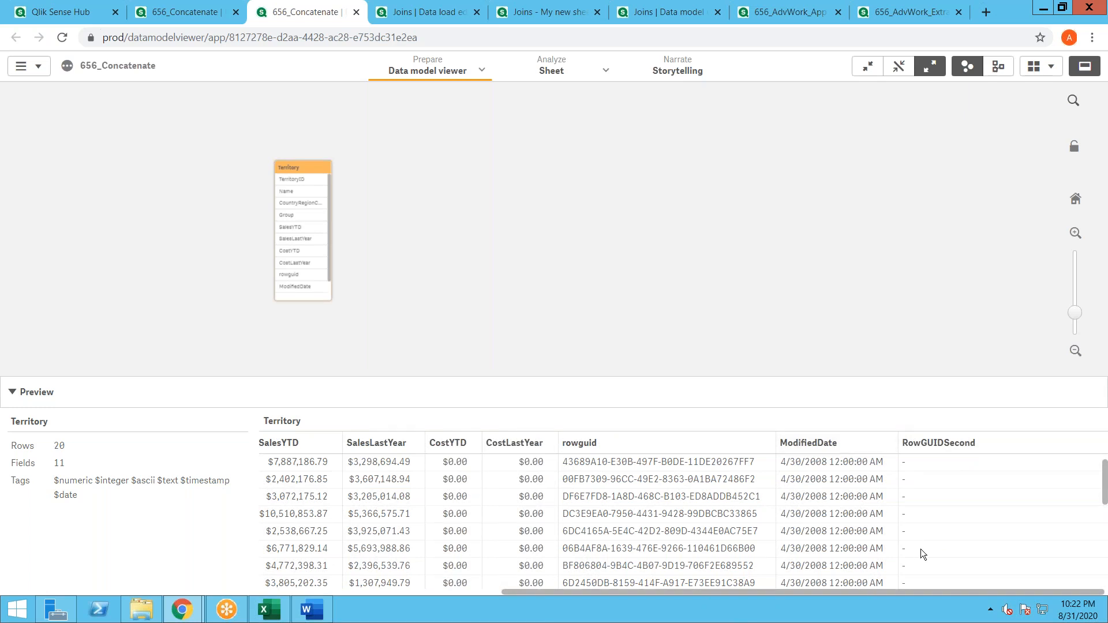
scroll(921, 555, "down", 5)
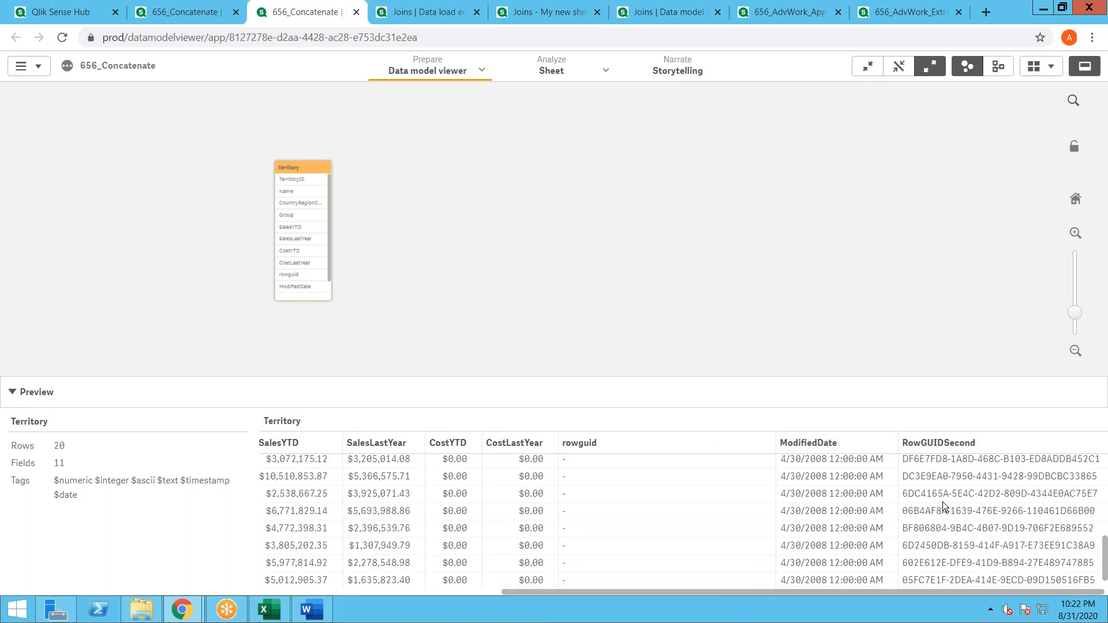
scroll(946, 508, "up", 2)
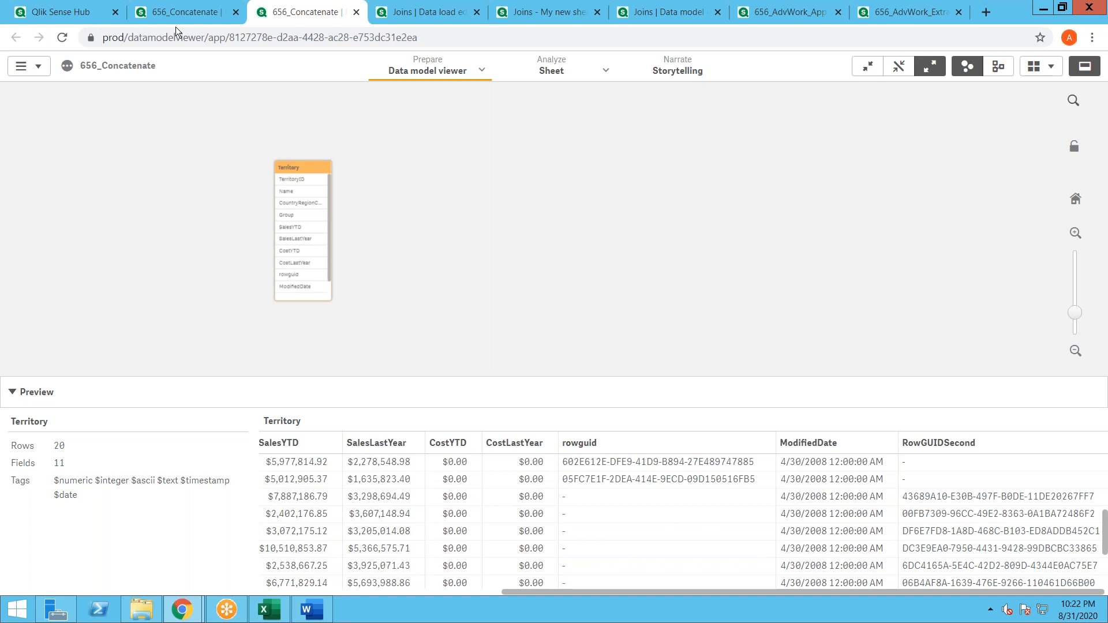
left_click(185, 15)
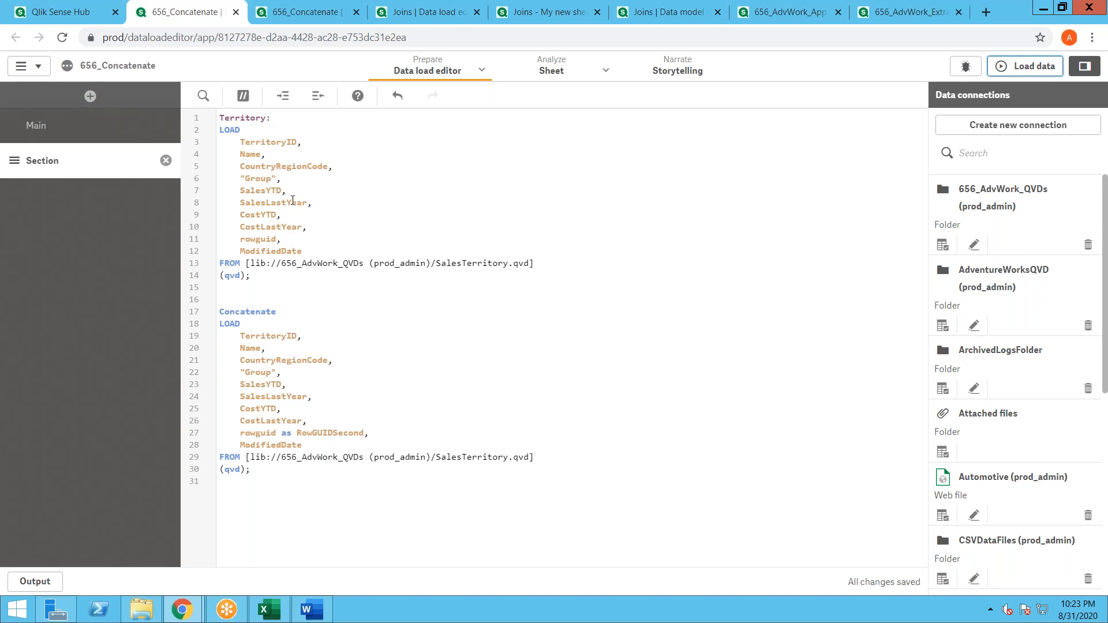
left_click(284, 308)
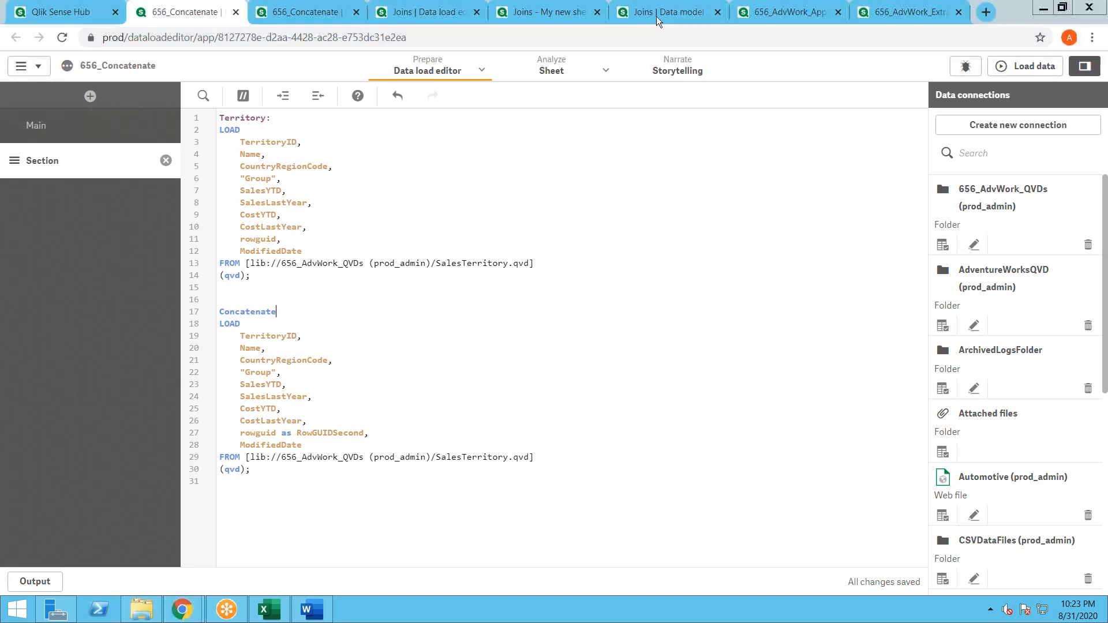
Step: Open the Joins app's load script and move the section with the FirstTable and Left Keep loads directly below Main
left_click(625, 18)
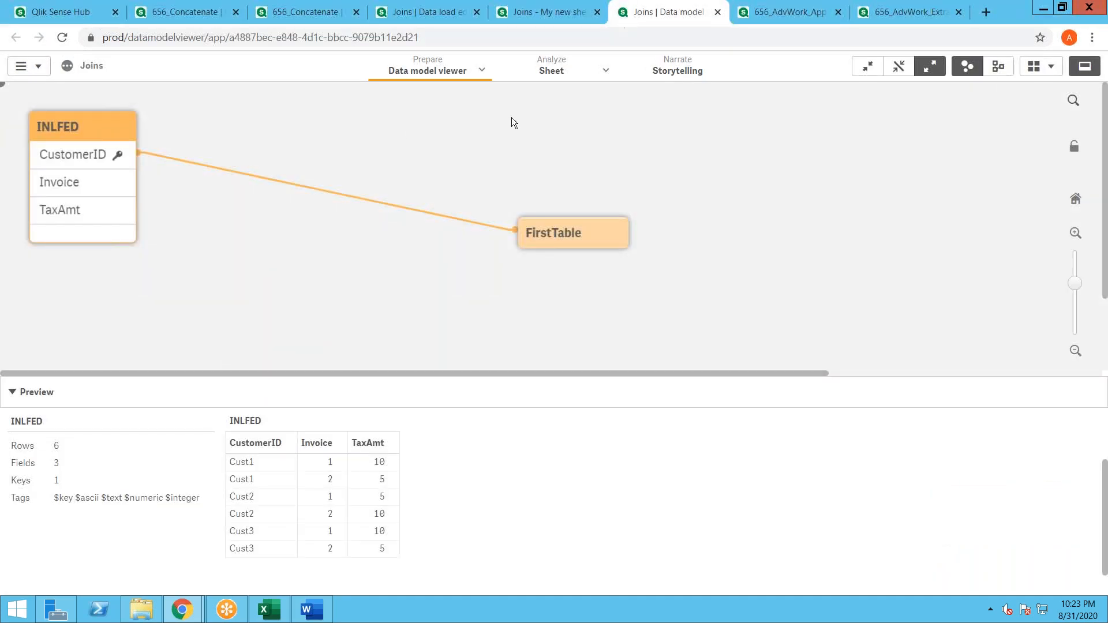
left_click(526, 21)
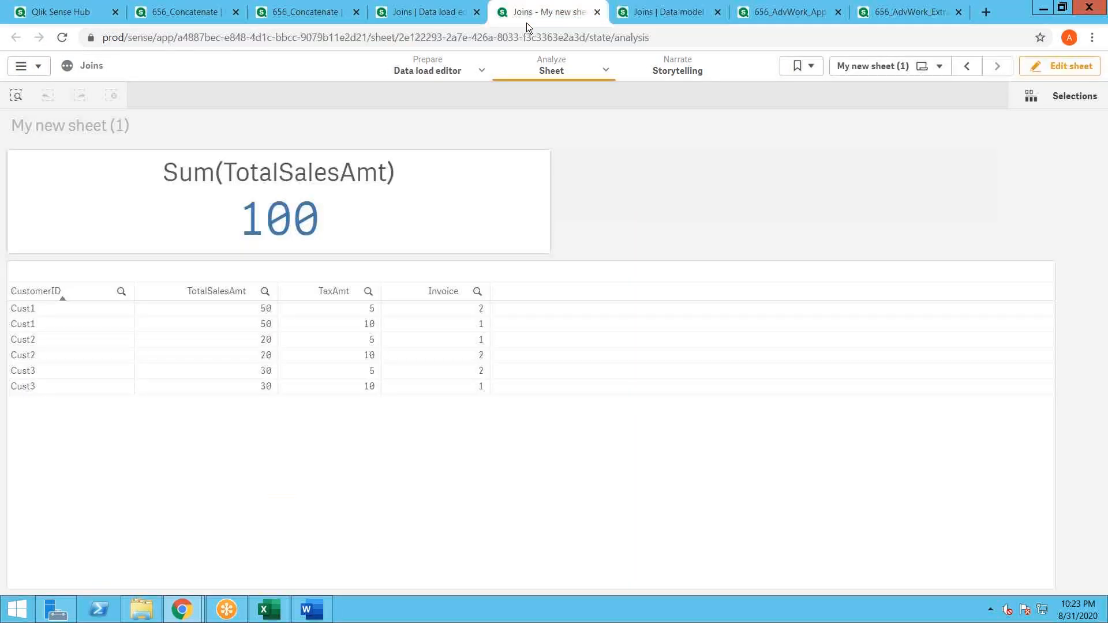
left_click(424, 21)
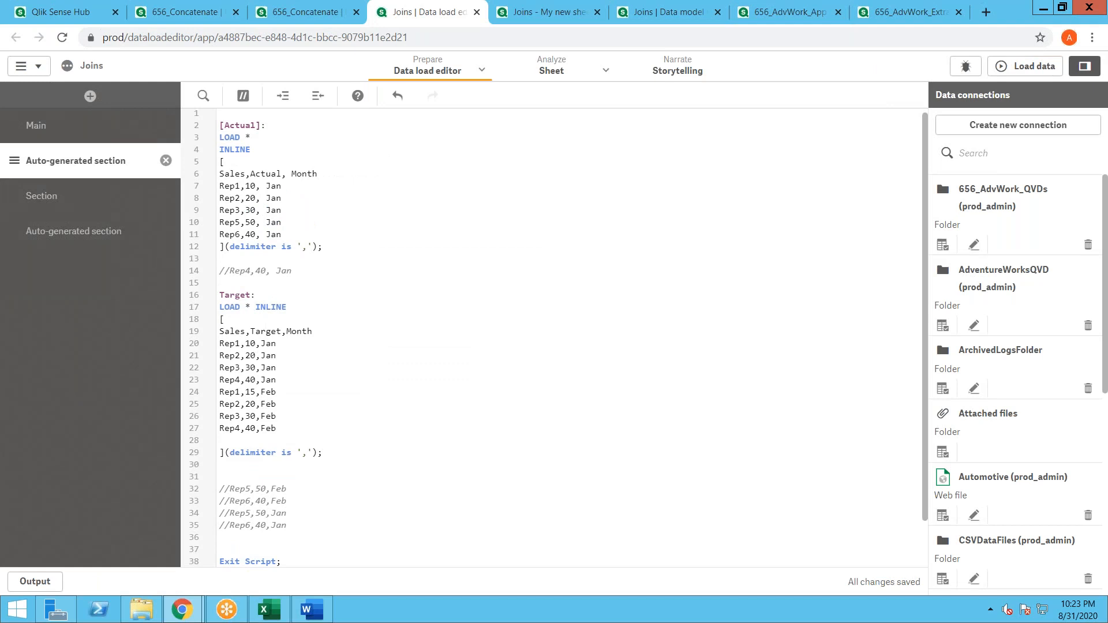
left_click(51, 230)
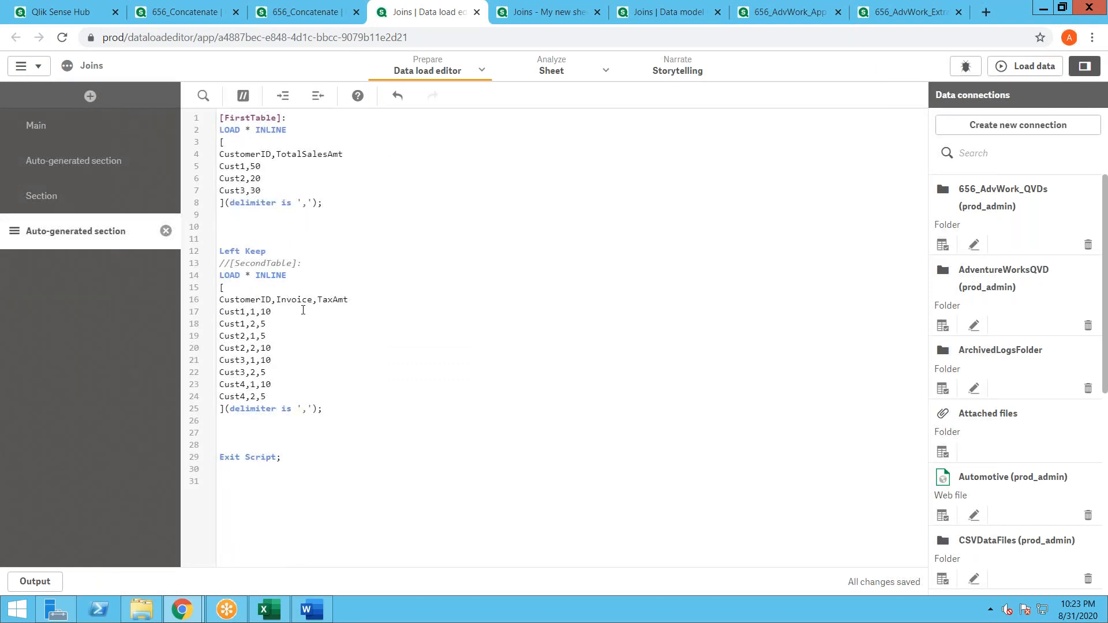
left_click_drag(15, 232, 16, 159)
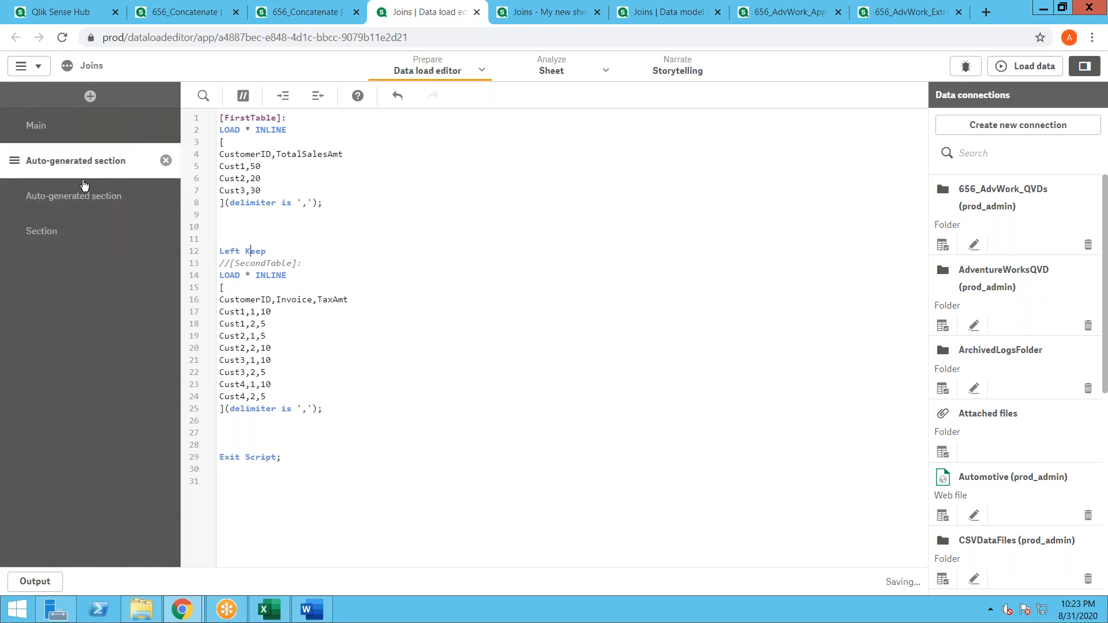
Step: Change the Left Keep prefix on the second inline load to Left Join and review it against the FirstTable load
double_click(250, 251)
type("Join")
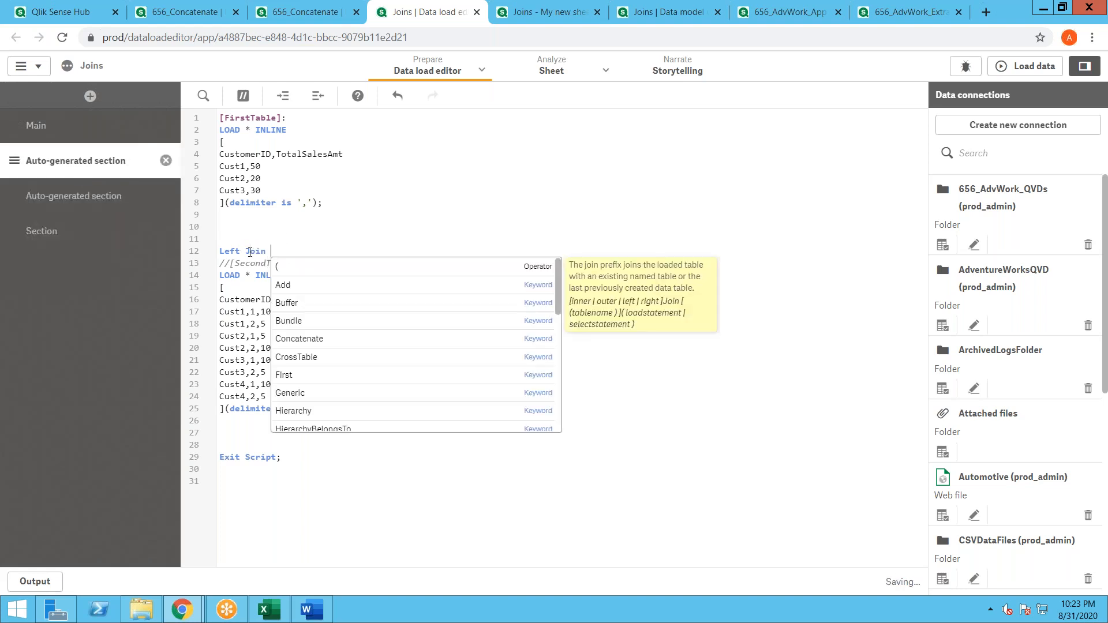
left_click(307, 242)
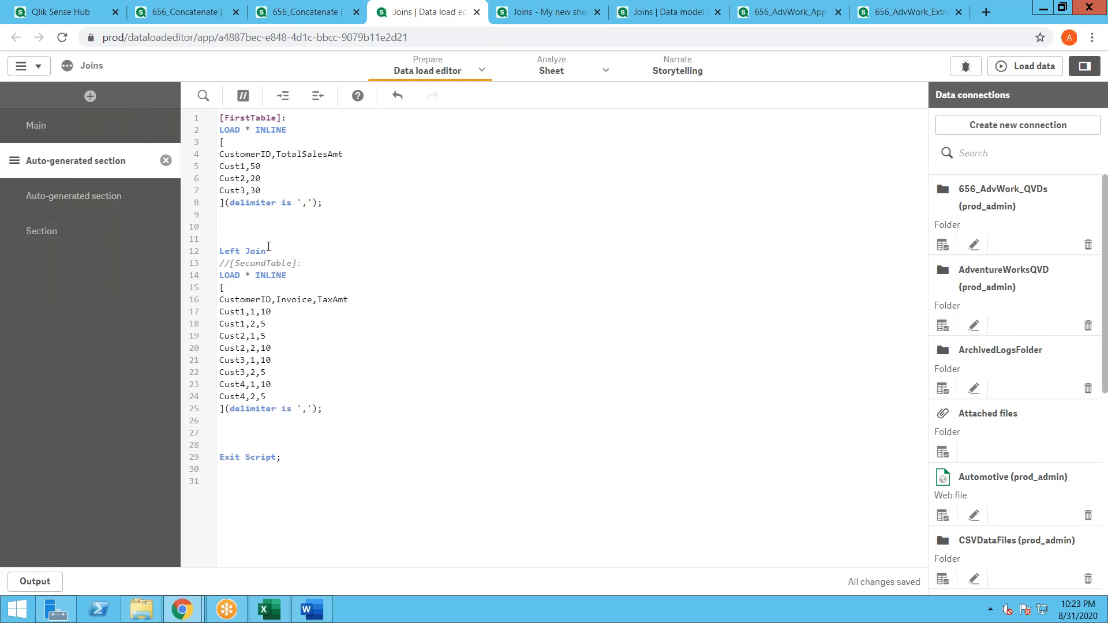
left_click_drag(270, 252, 219, 253)
left_click(280, 238)
left_click_drag(348, 220, 215, 111)
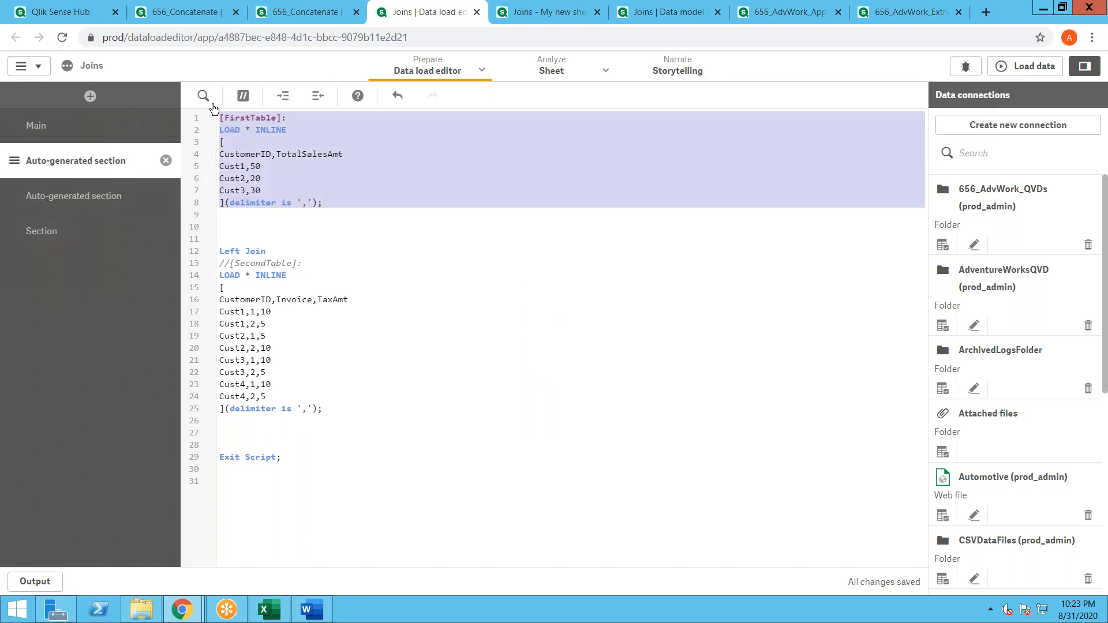
left_click(282, 237)
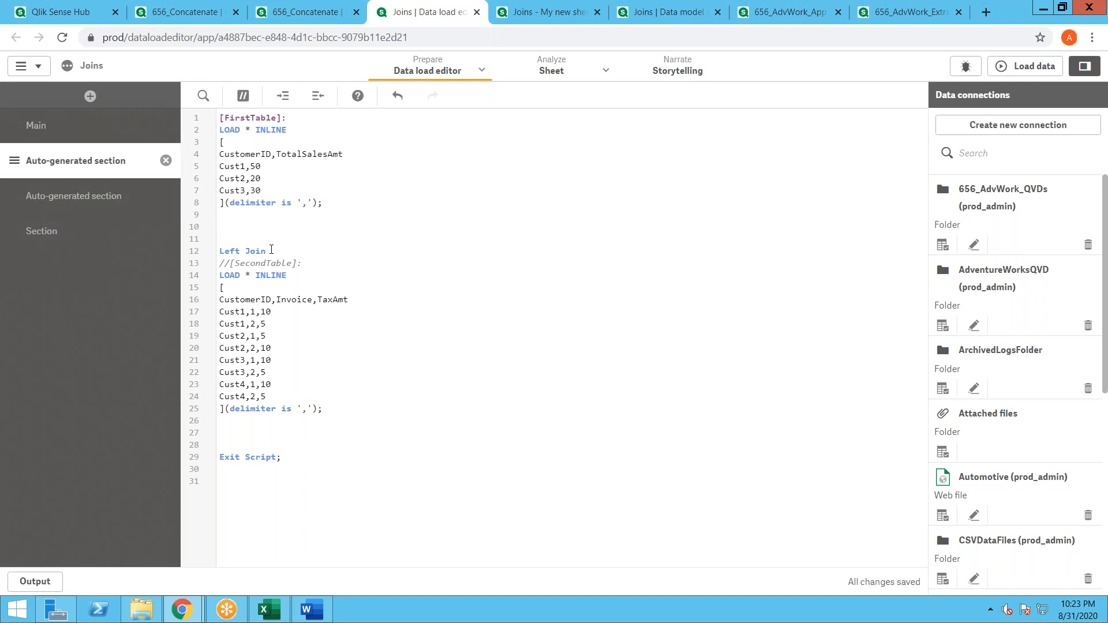
Step: Copy the Actual inline load from the section below and paste it between the FirstTable load and the Left Join load
left_click_drag(350, 212, 203, 106)
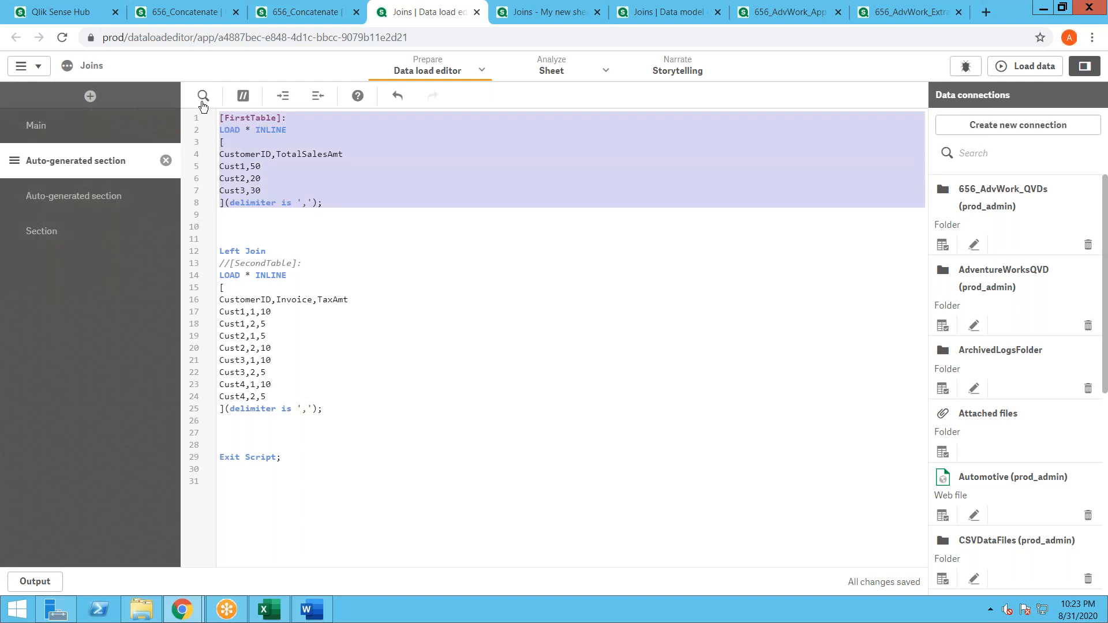
left_click(261, 229)
key("Return")
key("Return")
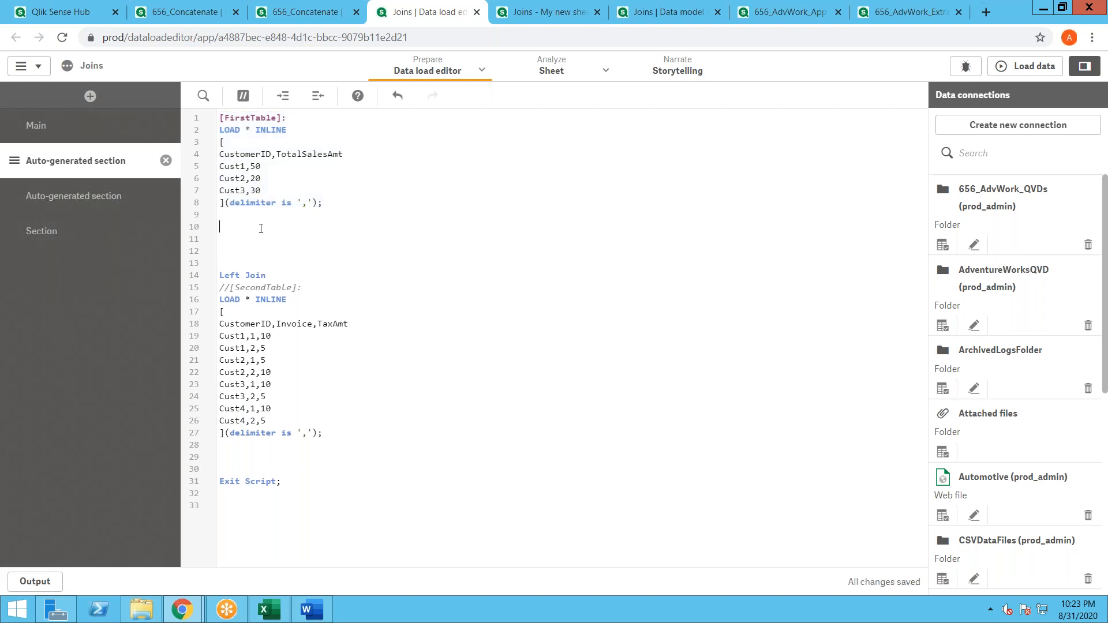
left_click(71, 230)
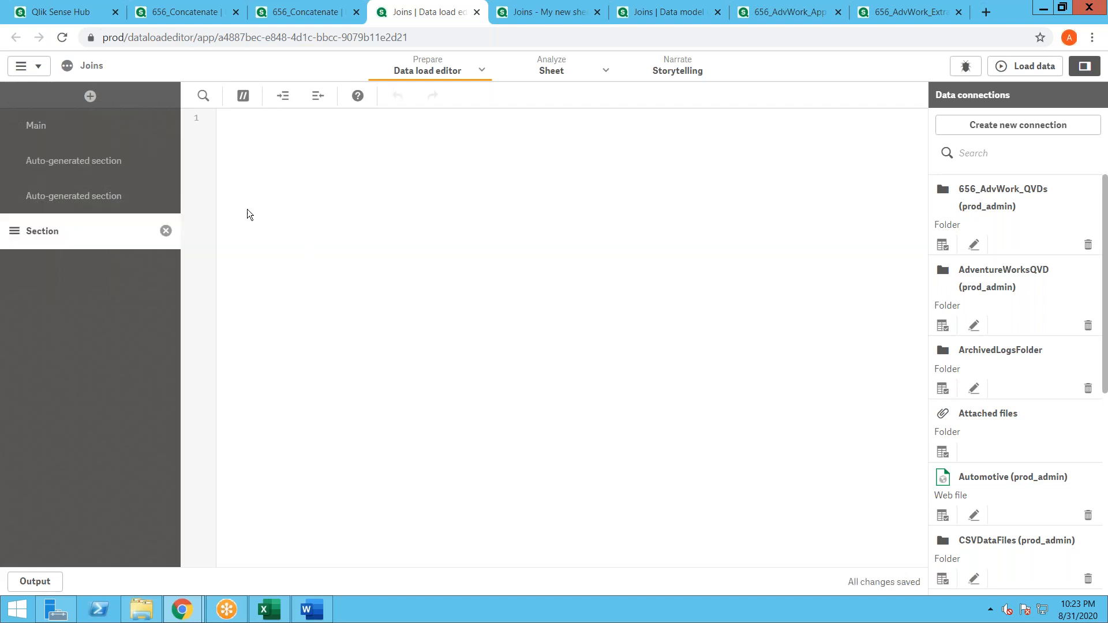
left_click(87, 202)
left_click_drag(322, 249, 216, 131)
key("ctrl+c")
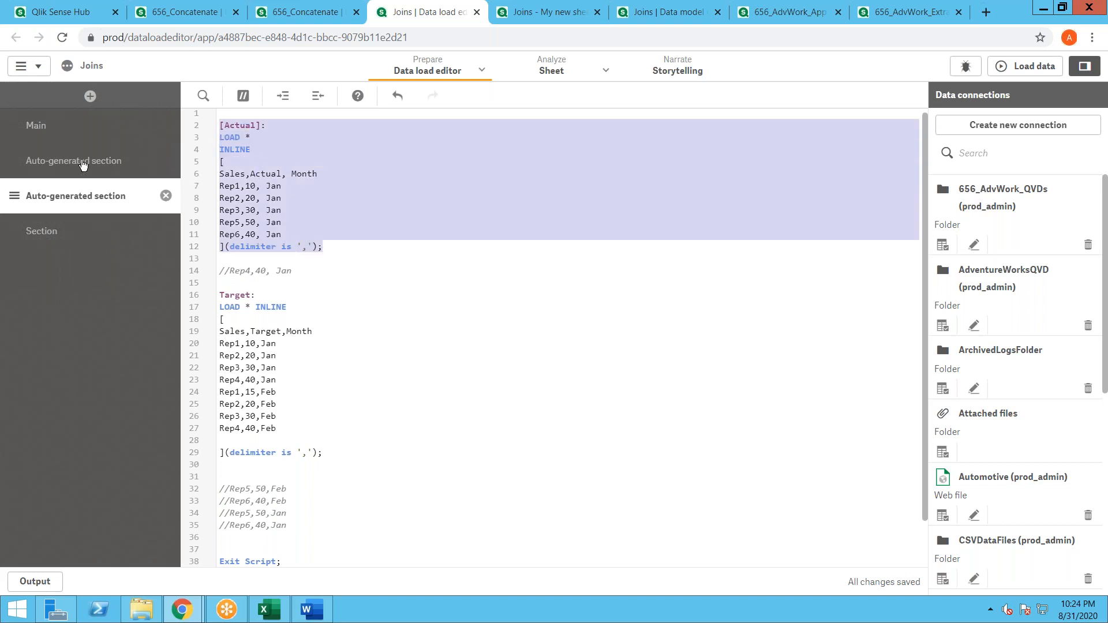
left_click(113, 170)
left_click(228, 232)
key("Return")
key("ctrl+v")
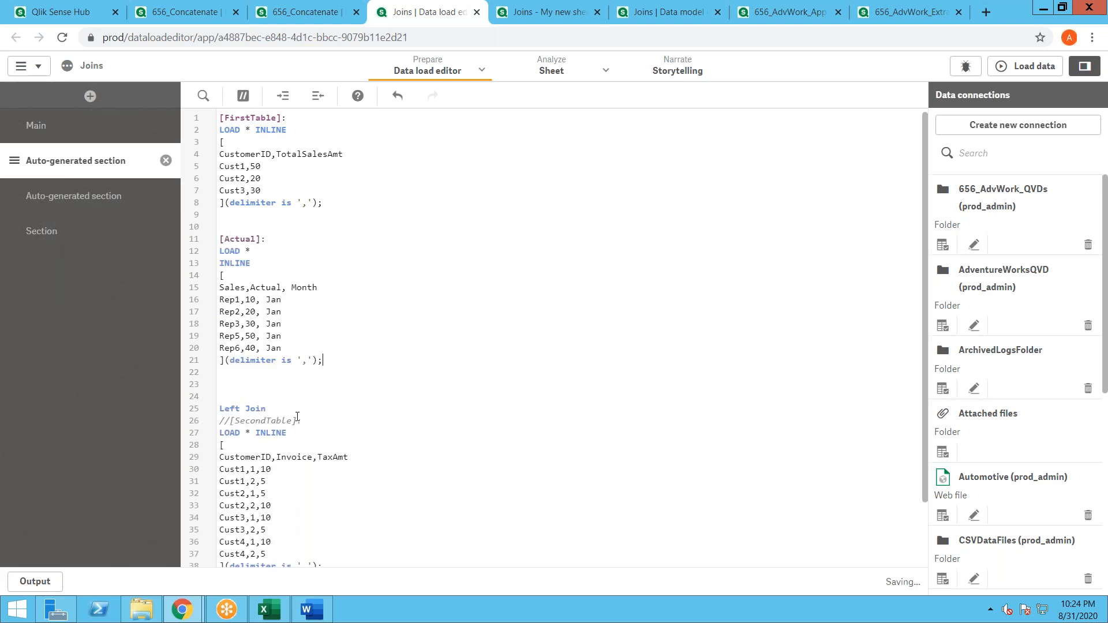
Step: Review the order of the FirstTable, Actual and Left Join loads in the Joins script
left_click_drag(299, 551, 218, 386)
left_click_drag(296, 353, 218, 238)
left_click(298, 384, "shift")
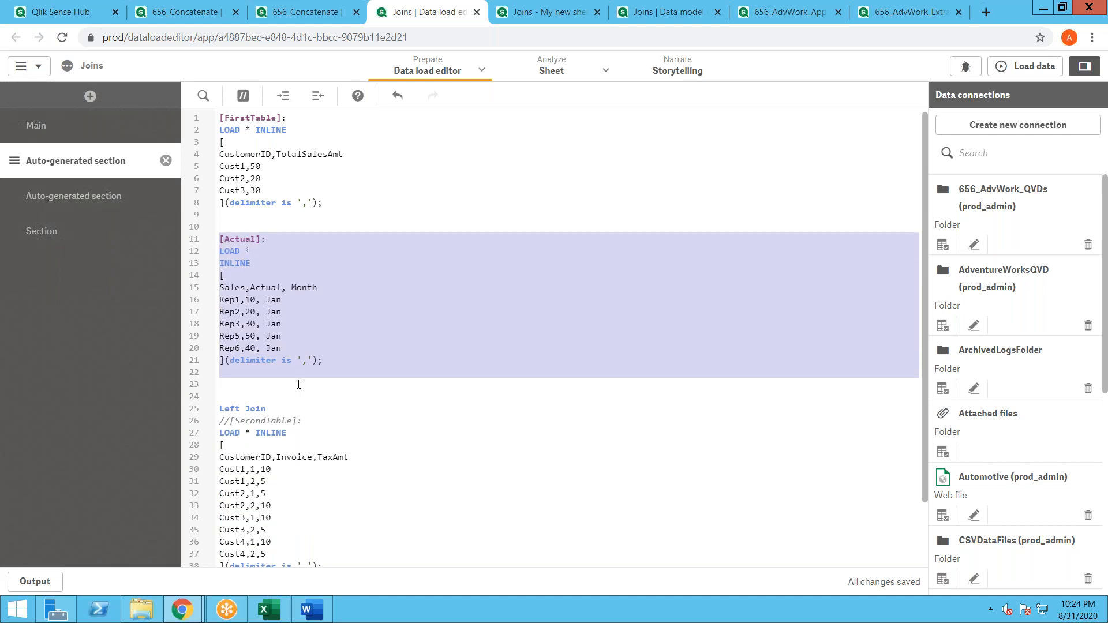
left_click(285, 404)
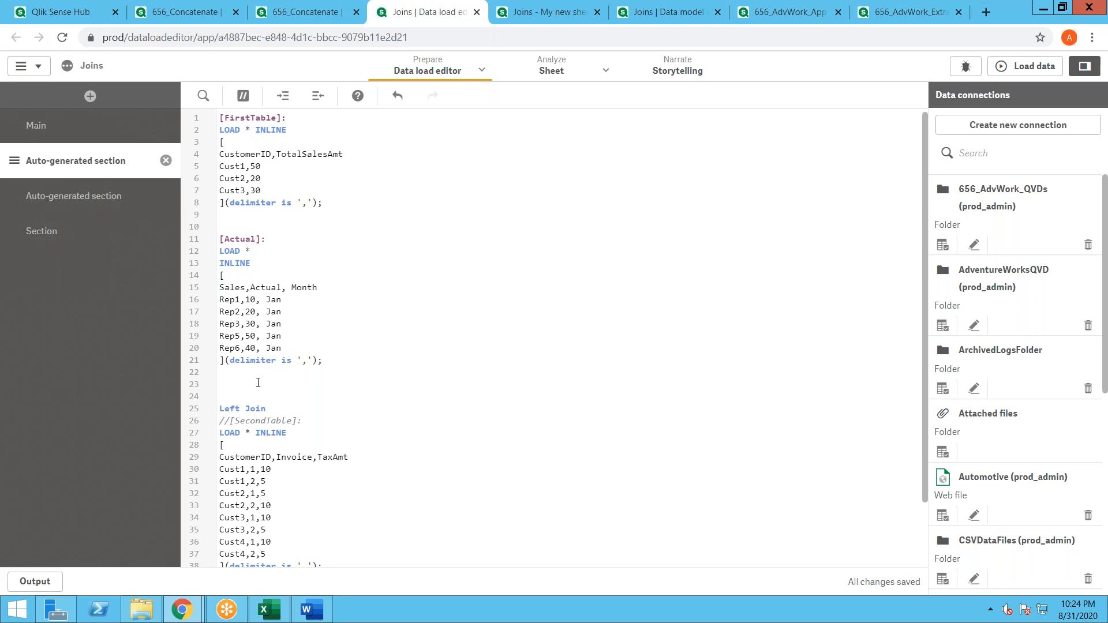
left_click_drag(233, 397, 337, 484)
scroll(279, 224, "up", 3)
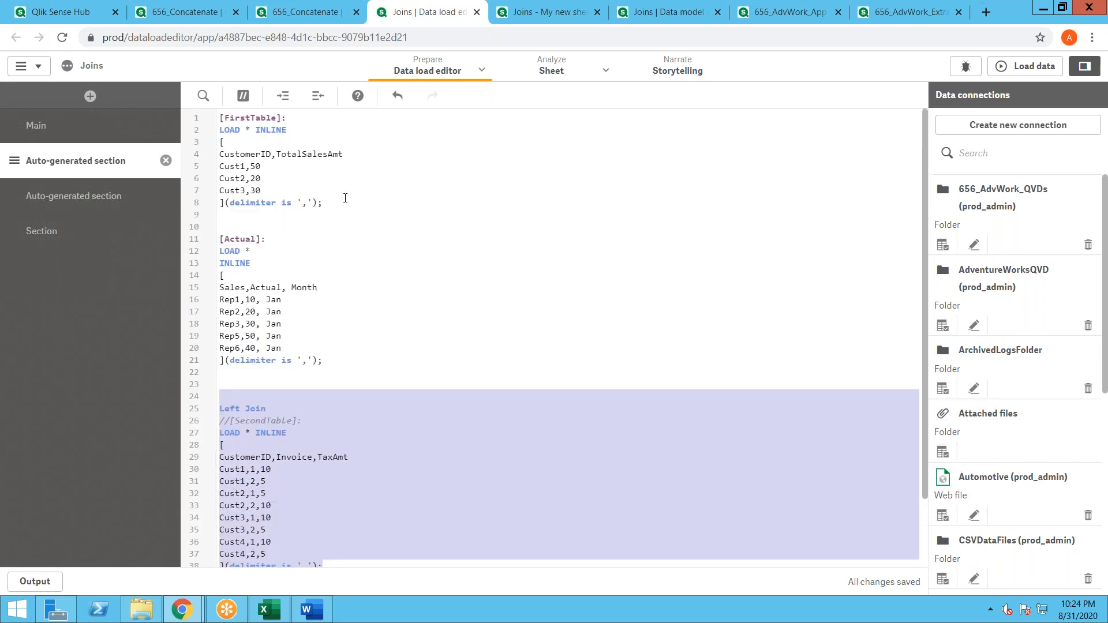
left_click_drag(346, 198, 185, 113)
Step: Specify FirstTable in parentheses as the target table of the Left Join prefix
double_click(249, 119)
key("ctrl+c")
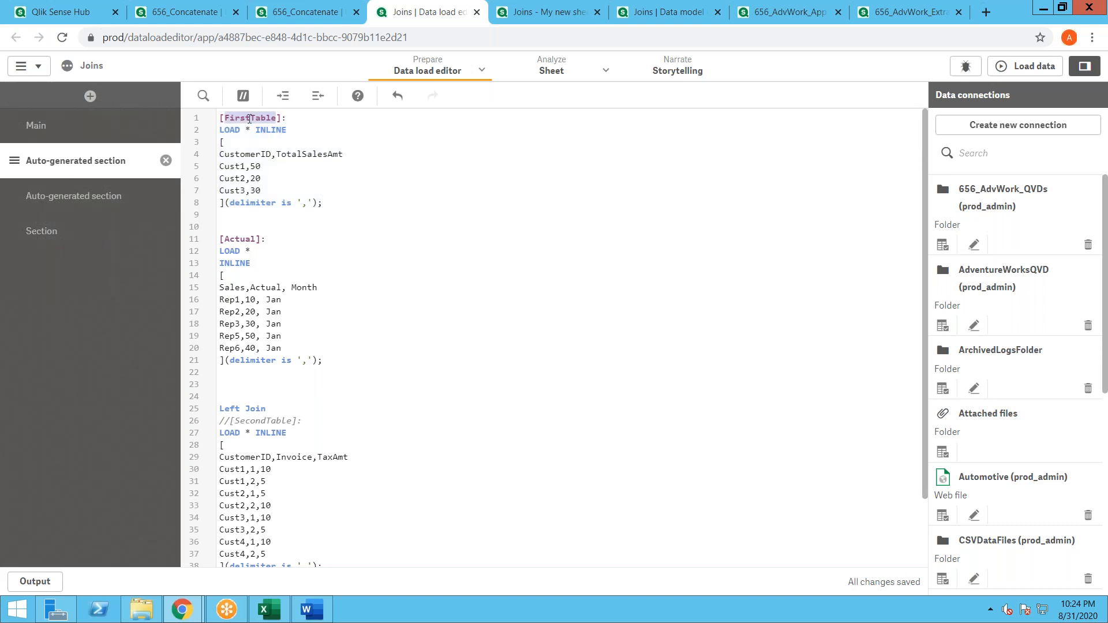
left_click(275, 408)
type("(")
key("ctrl+v")
type(")")
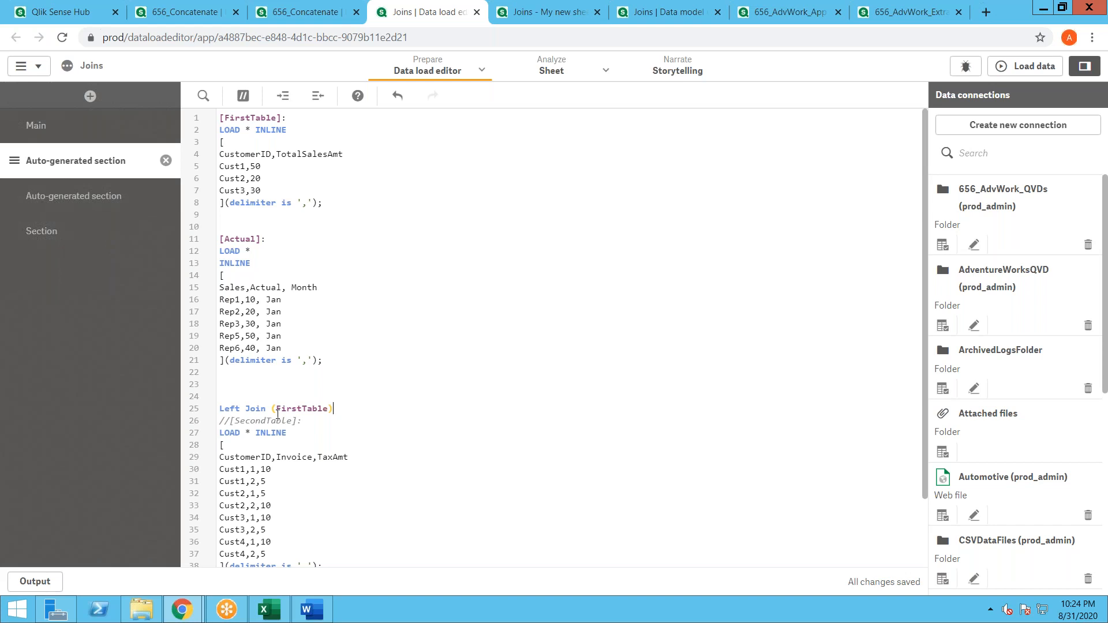
Step: In the 656_Concatenate load script, specify Territory in parentheses as the target table of the Concatenate prefix
left_click(178, 15)
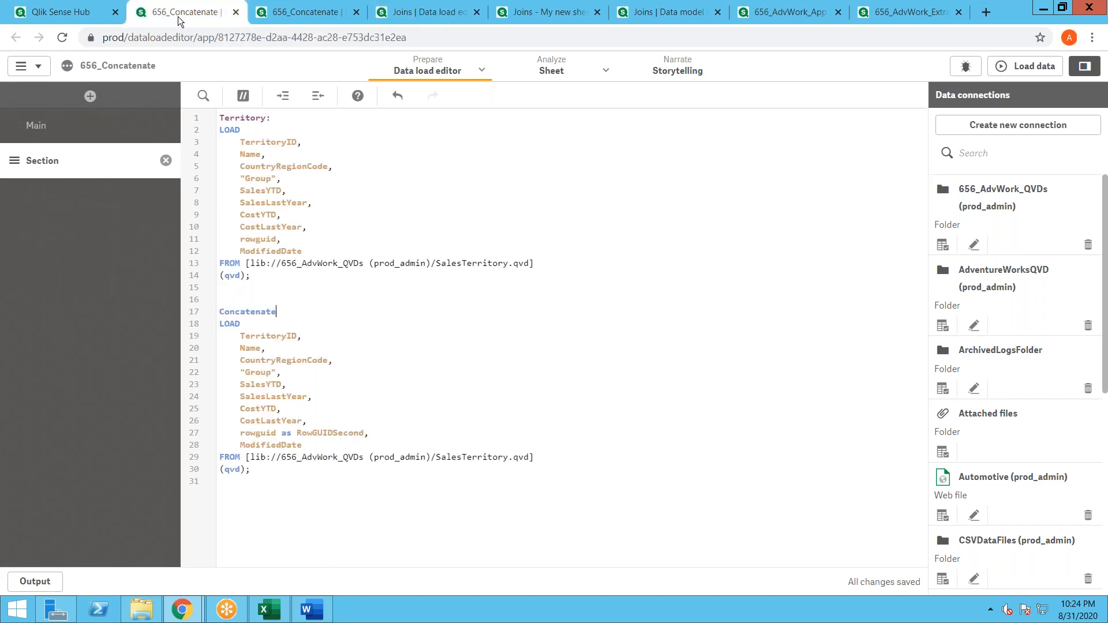
left_click_drag(277, 311, 213, 316)
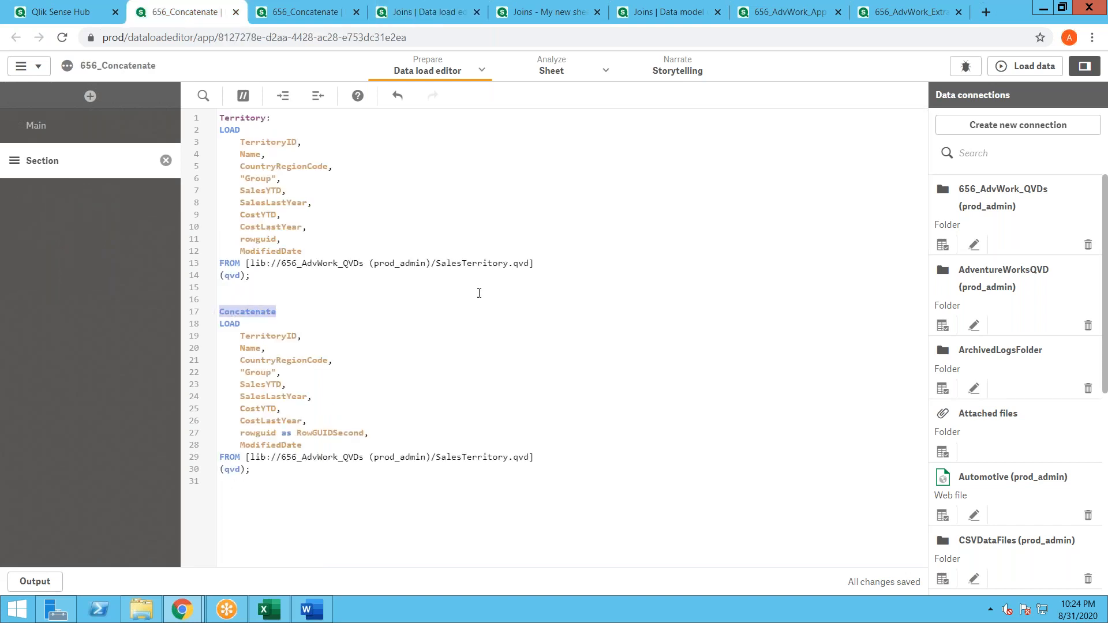
left_click_drag(260, 289, 204, 91)
left_click(308, 322)
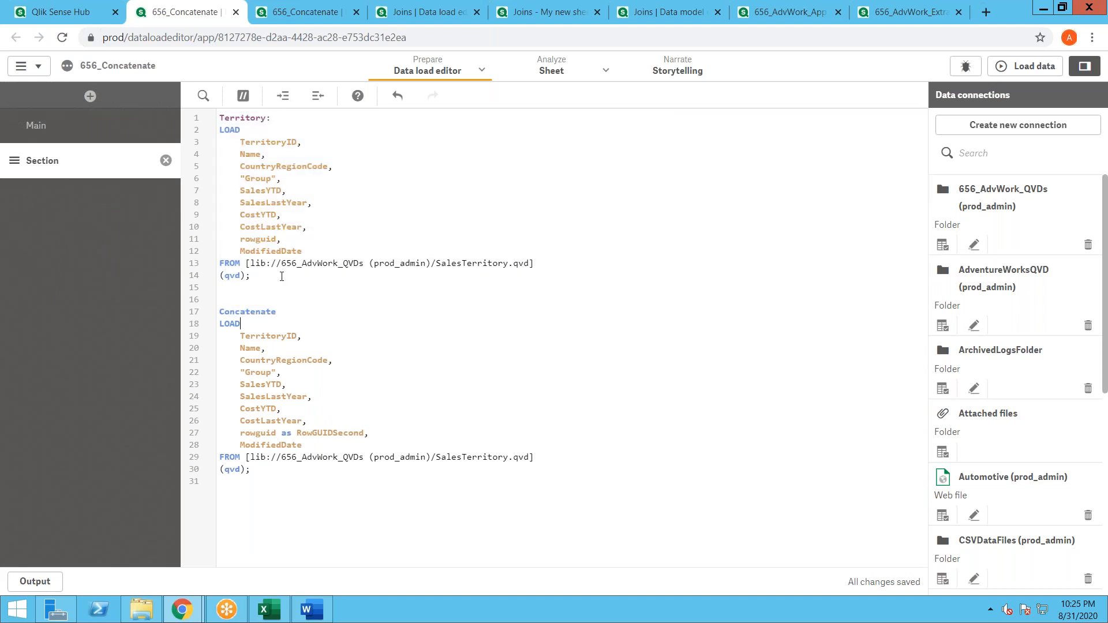
double_click(247, 119)
key("ctrl+c")
left_click(290, 311)
type("(")
key("ctrl+v")
type(")")
Step: Look over the 656_Concatenate data model and the Joins script and sheet, and close the 656_Concatenate load editor
left_click(283, 18)
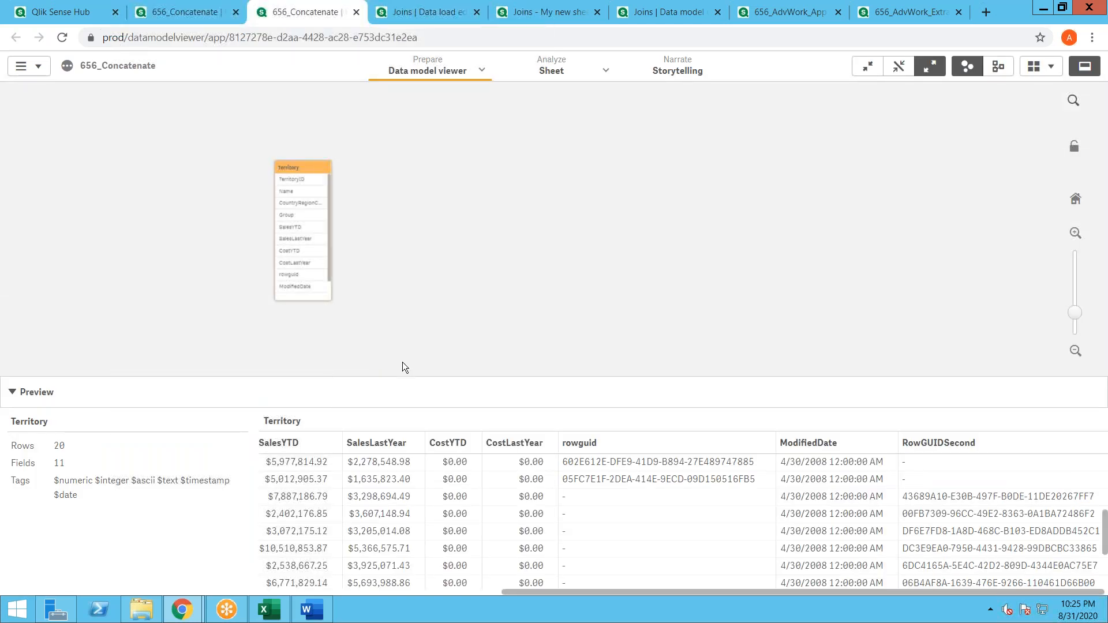
left_click(192, 16)
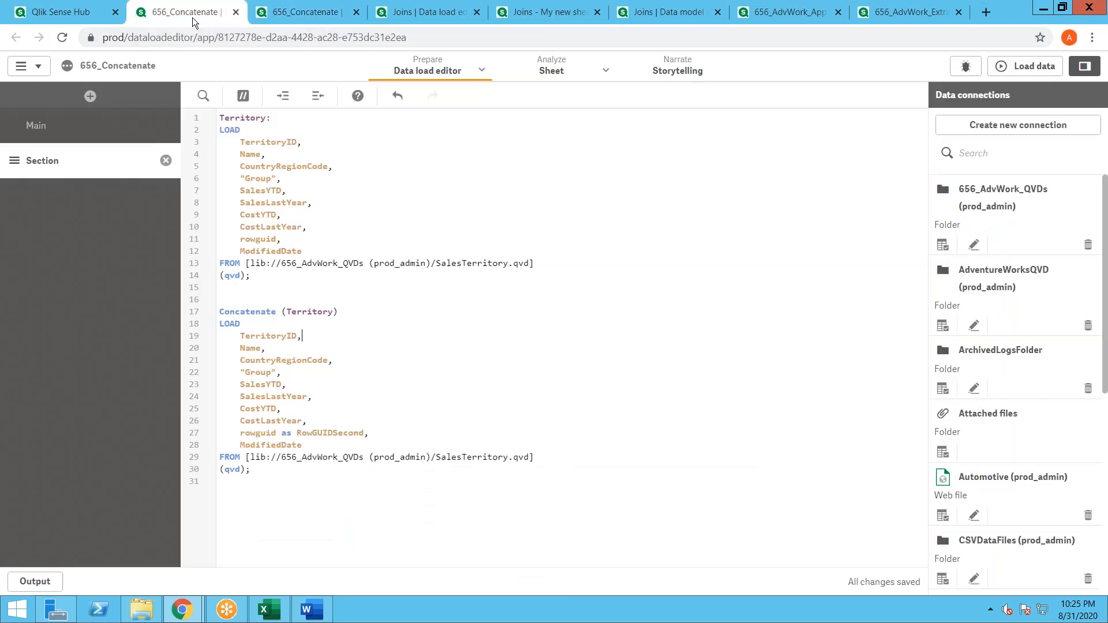
left_click(445, 16)
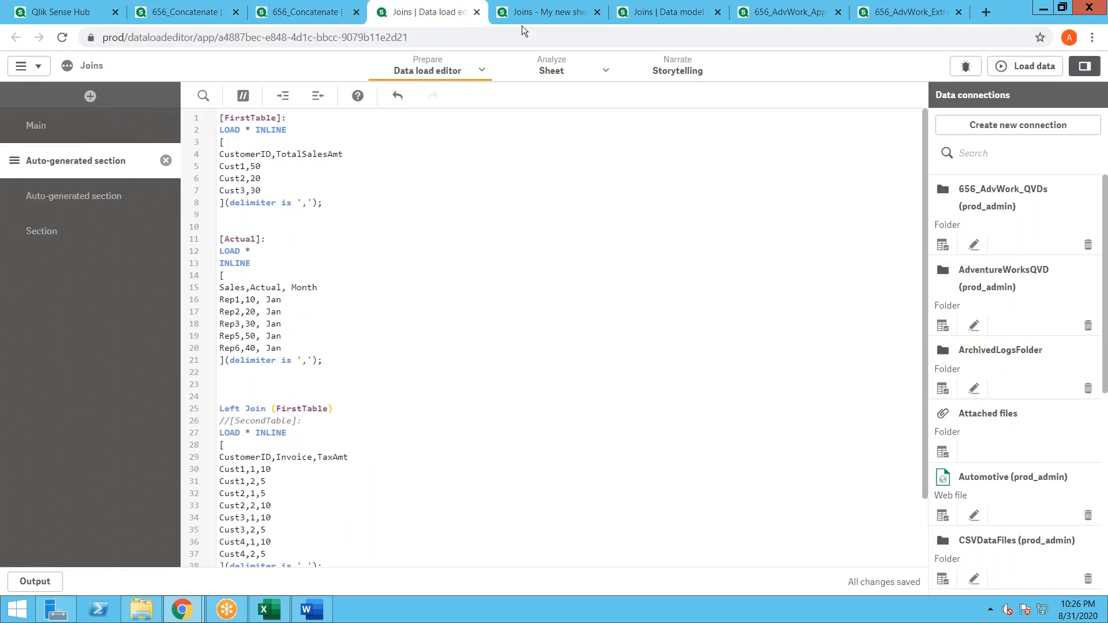
left_click(522, 22)
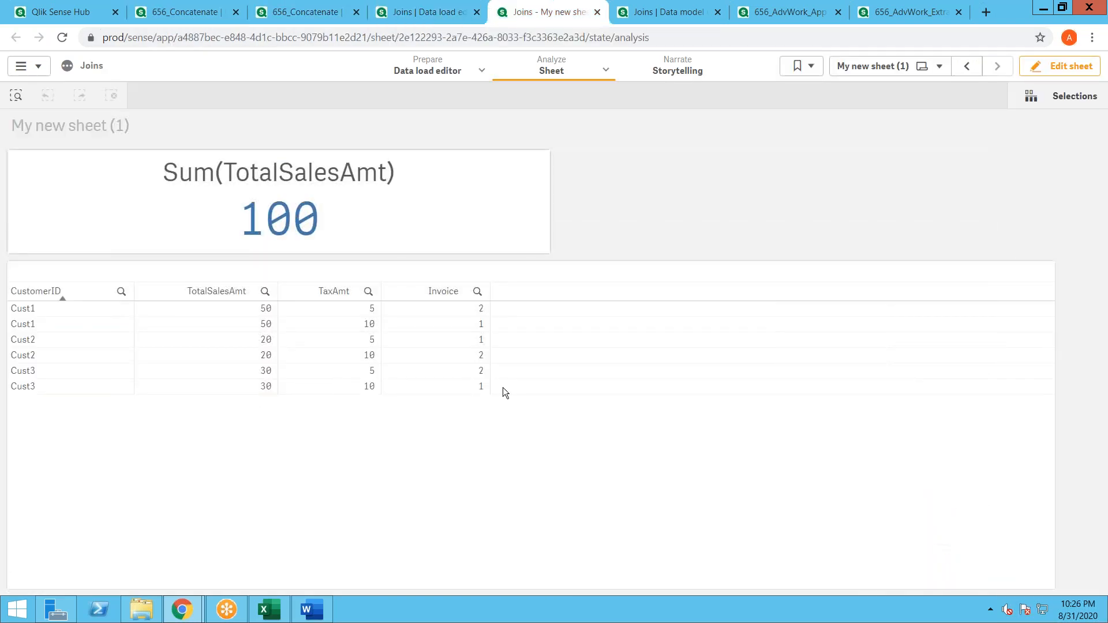
left_click(216, 16)
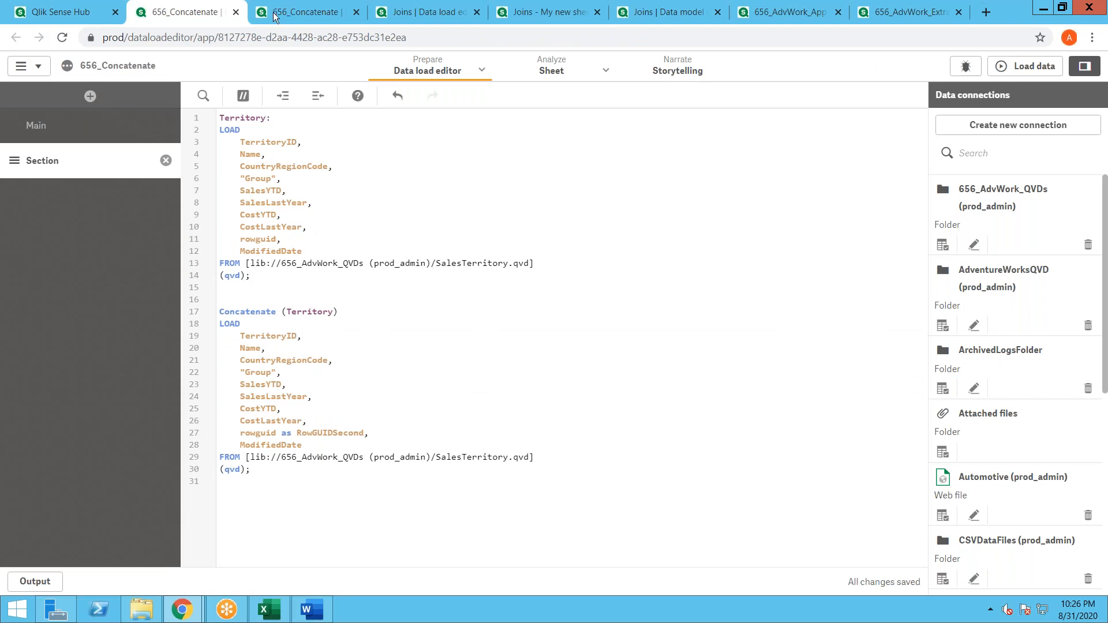
left_click(236, 12)
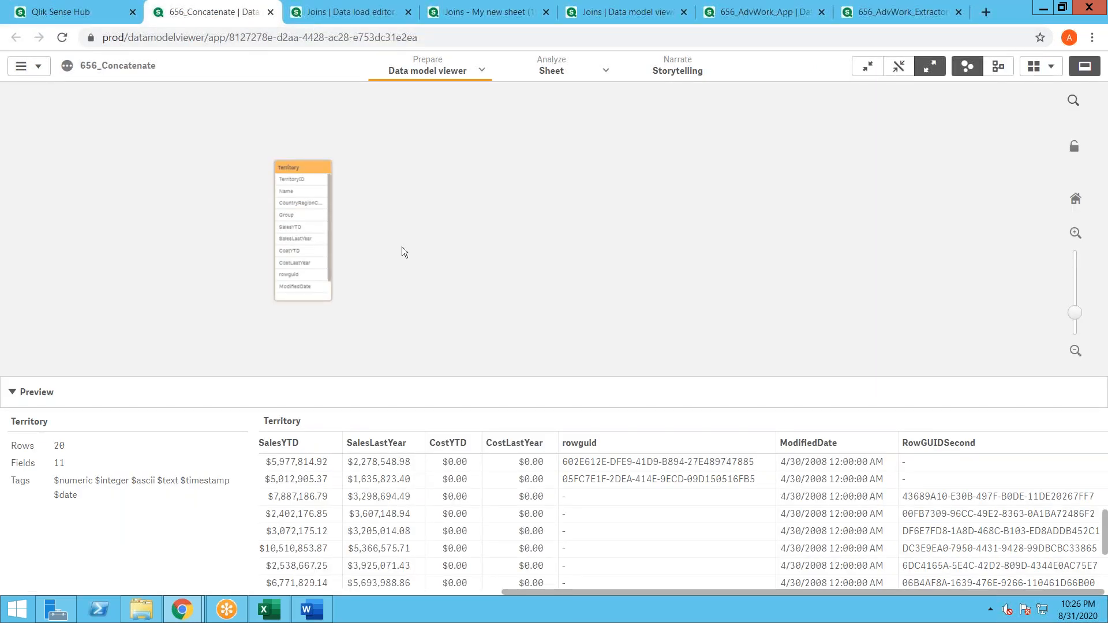
Step: Review the Joins sheet and the end of its load script, and return to the 656_Concatenate data model
left_click(482, 12)
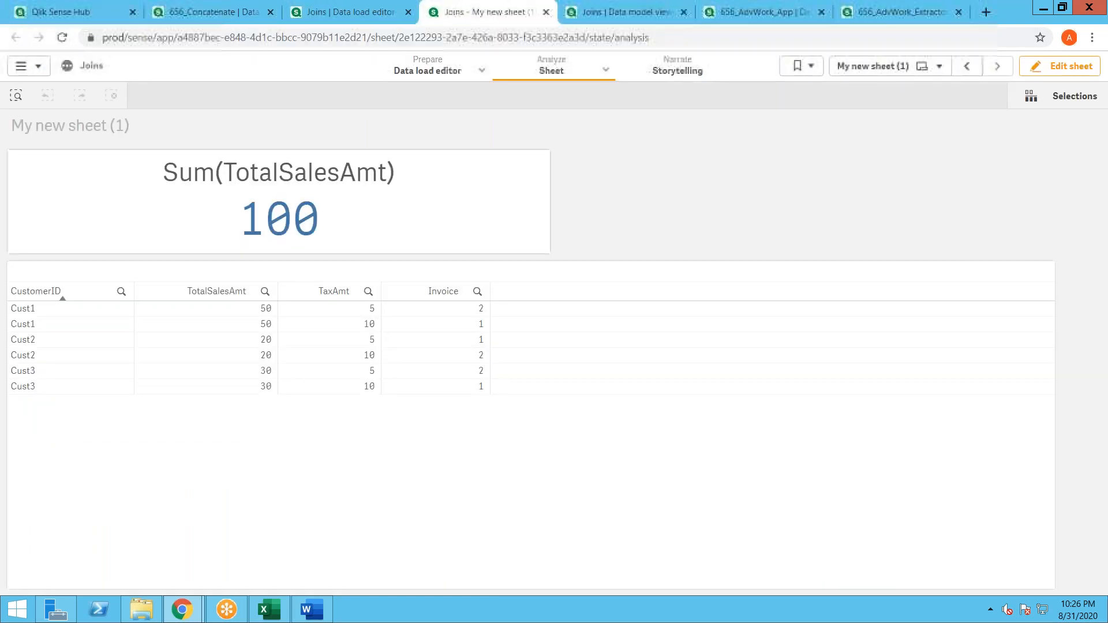
left_click(344, 12)
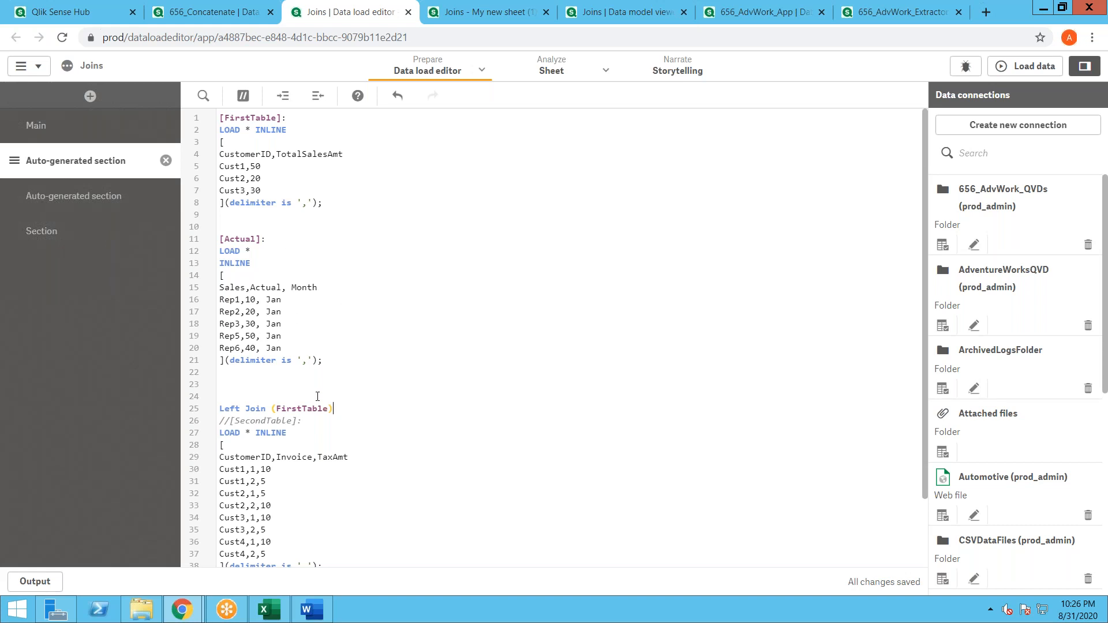
scroll(376, 417, "down", 2)
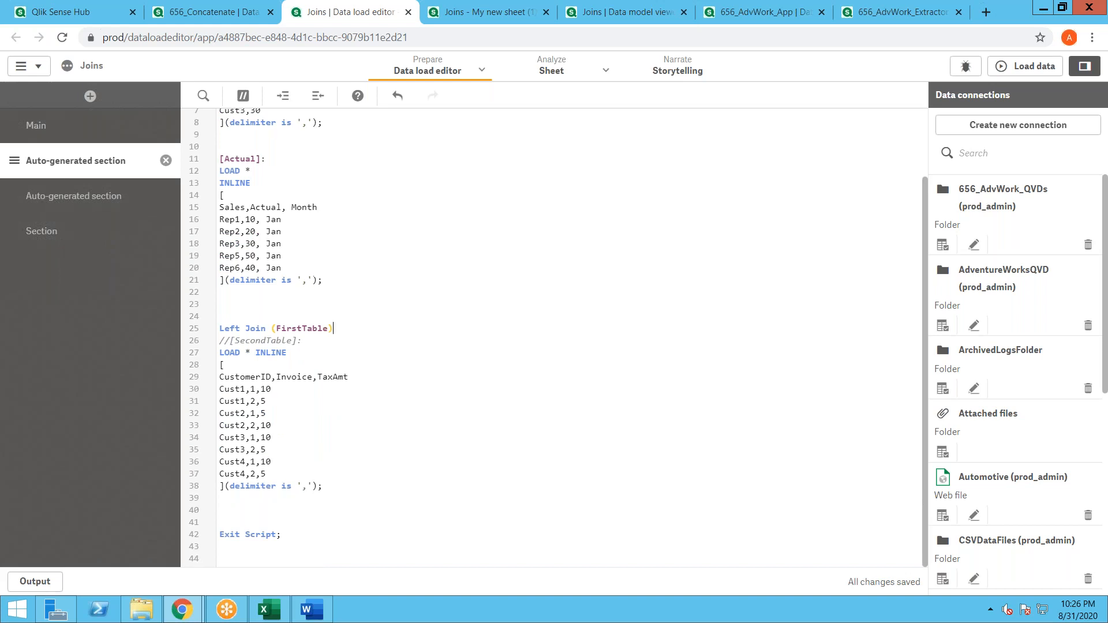
left_click(67, 229)
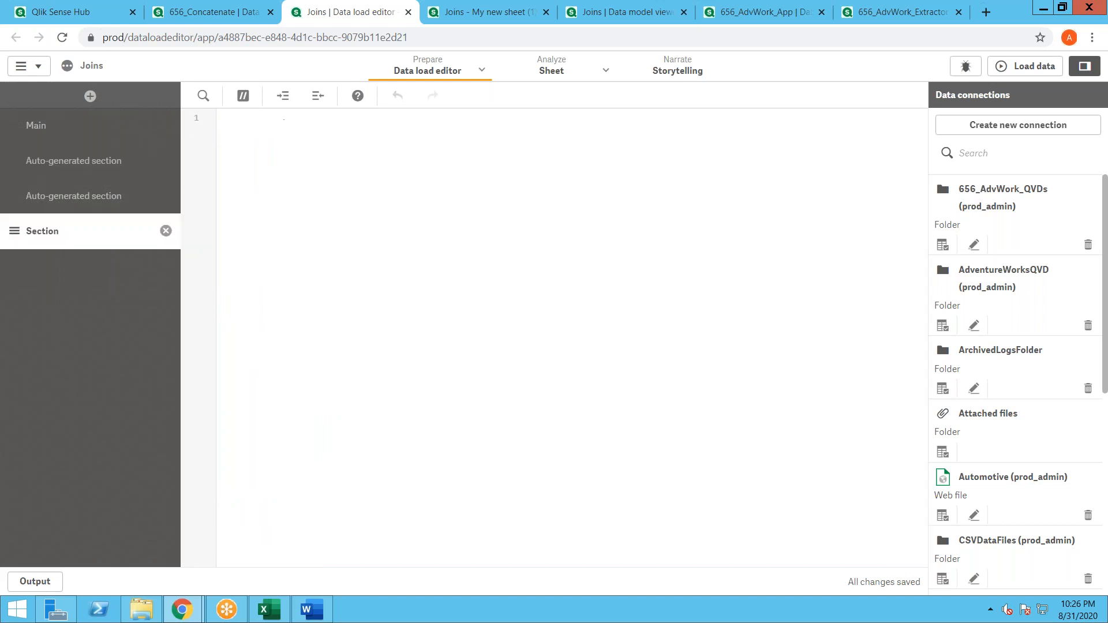
left_click(183, 14)
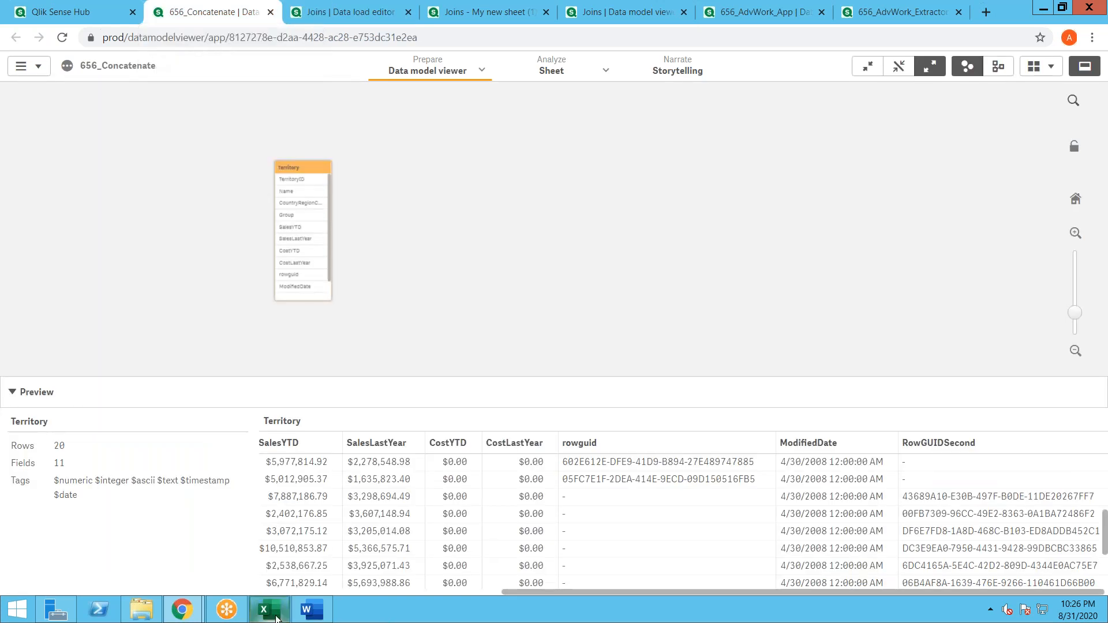
Step: Switch to the Demo Discussion workbook in Excel, add a new worksheet after Concentation and save the workbook
left_click(264, 613)
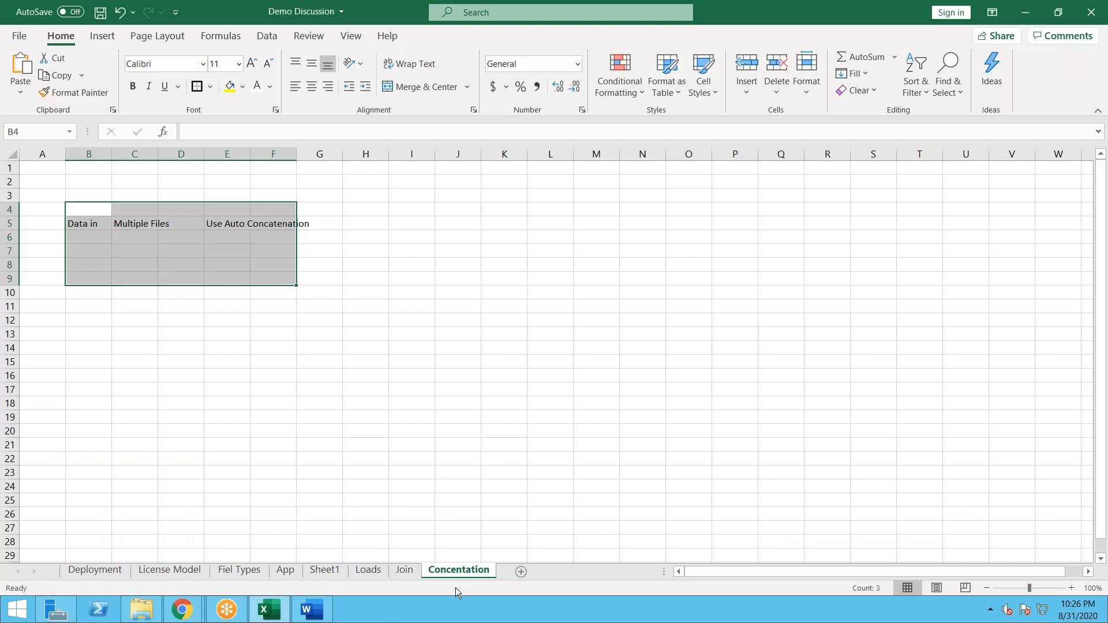
left_click(407, 574)
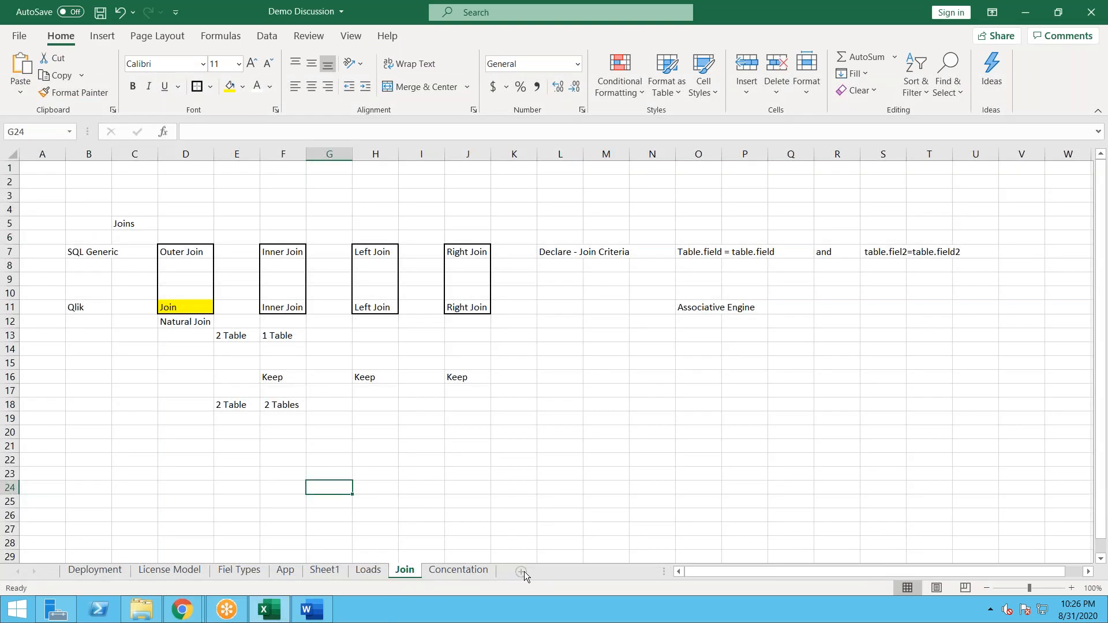
left_click(521, 571)
key("ctrl+s")
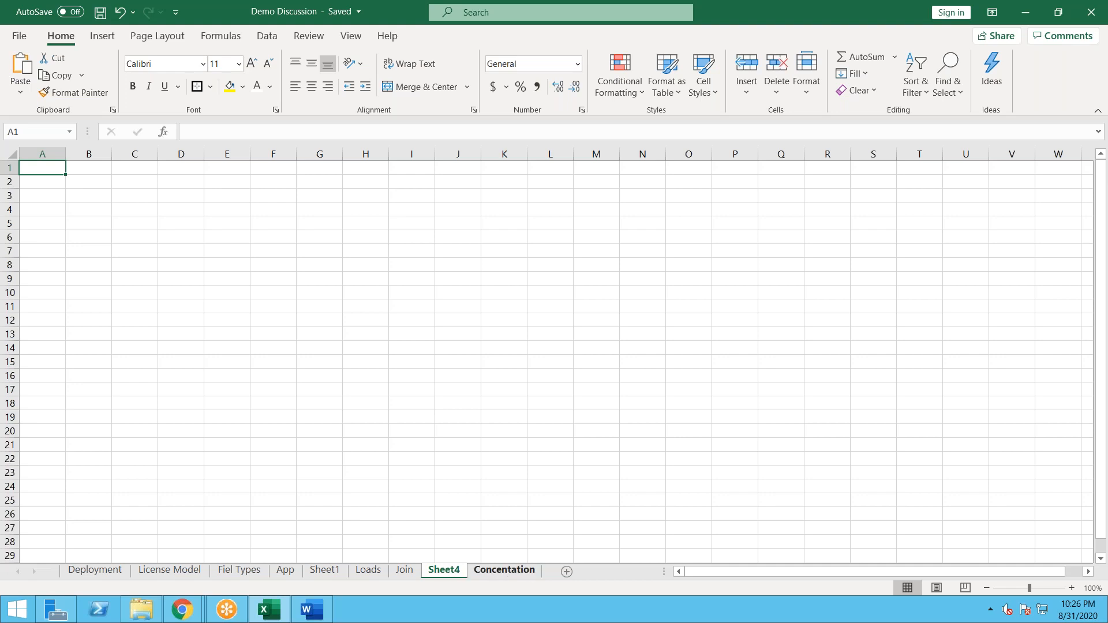
left_click_drag(501, 559, 546, 571)
Step: Rename the Join worksheet as Join & Keep and return to the empty Sheet4
left_click(403, 572)
double_click(403, 572)
key("End")
type("& Keep")
key("Return")
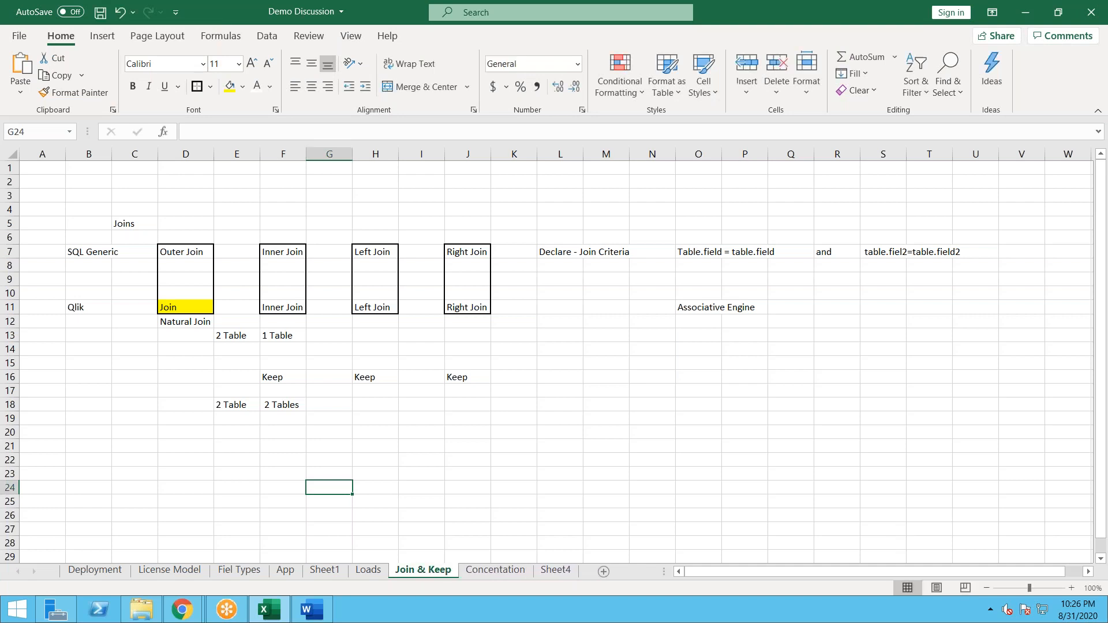
left_click(556, 572)
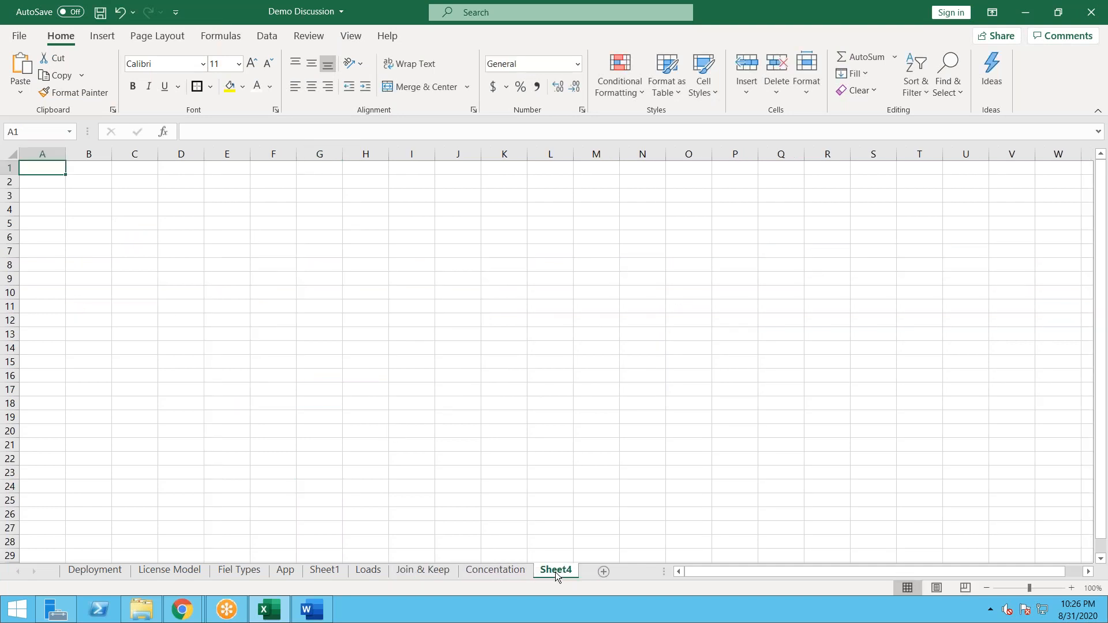
Step: Switch back to Chrome and close all open app tabs, leaving only the Qlik Sense Hub
mouse_move(274, 611)
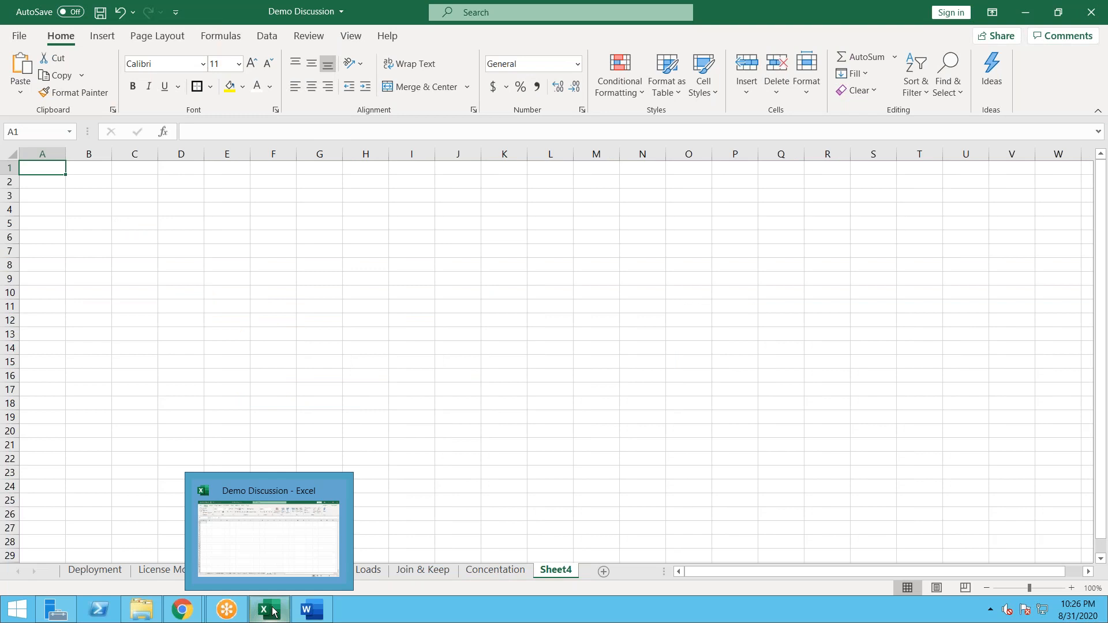
mouse_move(182, 609)
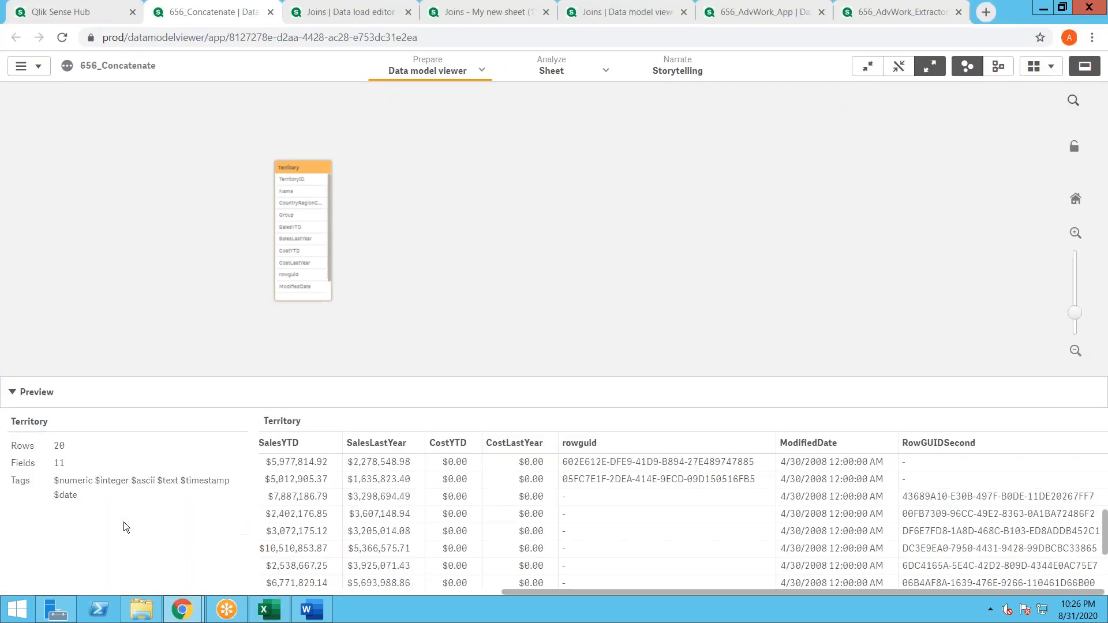
left_click(126, 525)
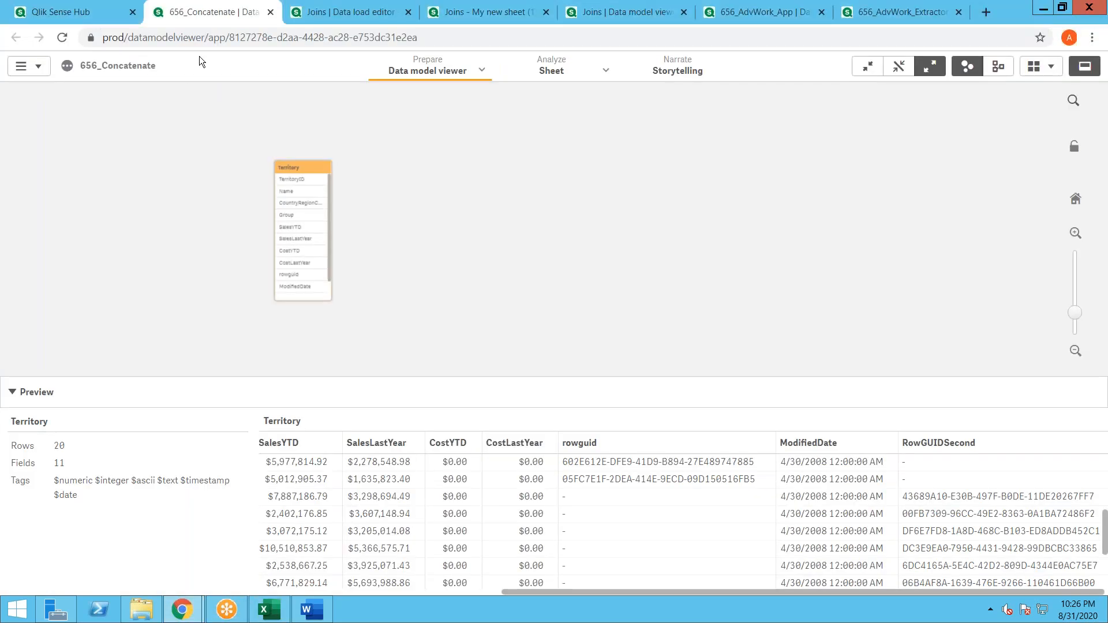
left_click(270, 12)
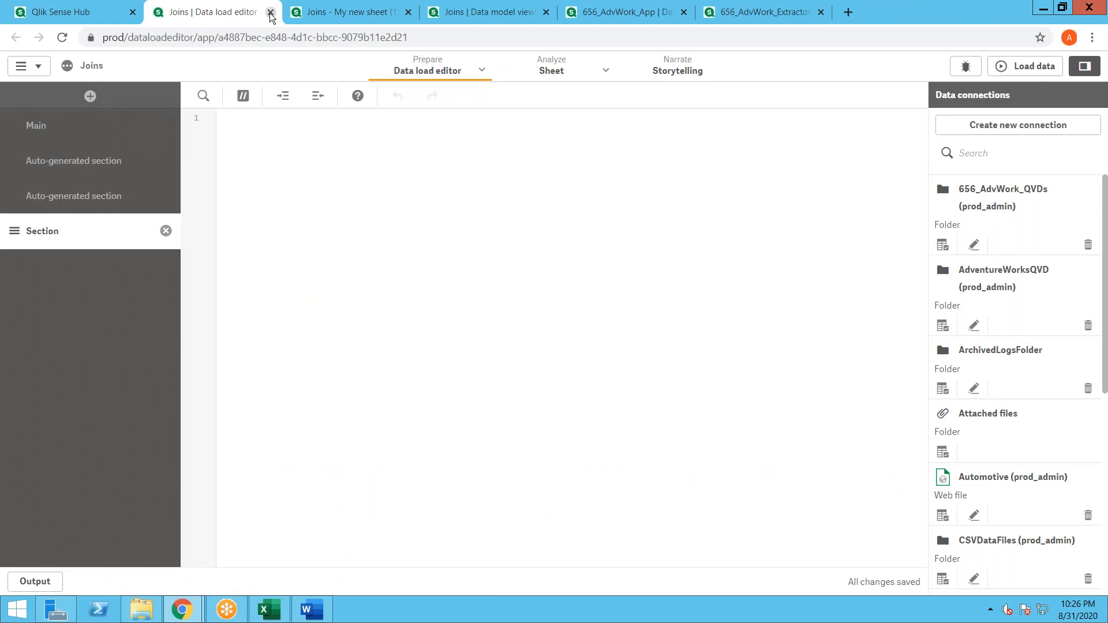
left_click(270, 12)
left_click(270, 13)
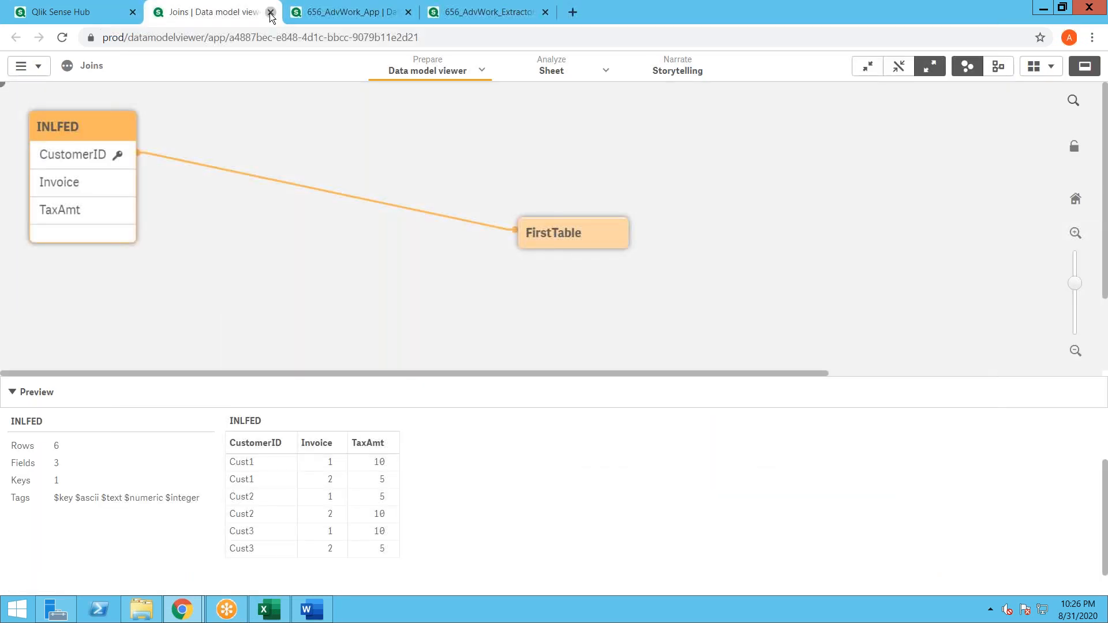
left_click(270, 12)
left_click(270, 12)
left_click(270, 12)
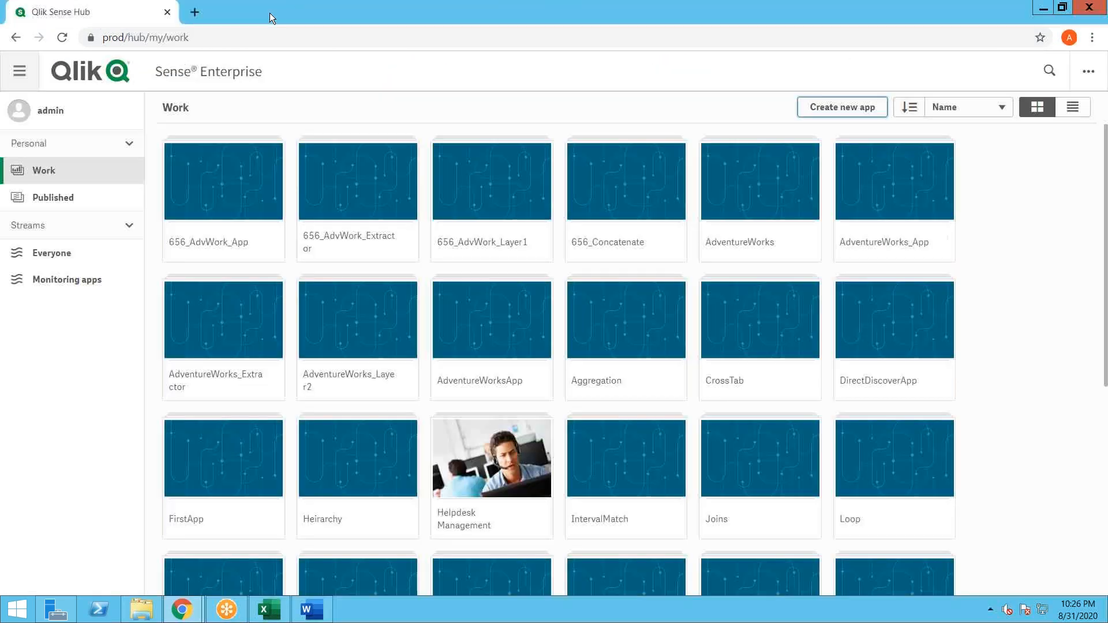
Step: Open 656_AdvWork_App in the data load editor, look through the Orders section and show the Main section
left_click(235, 216)
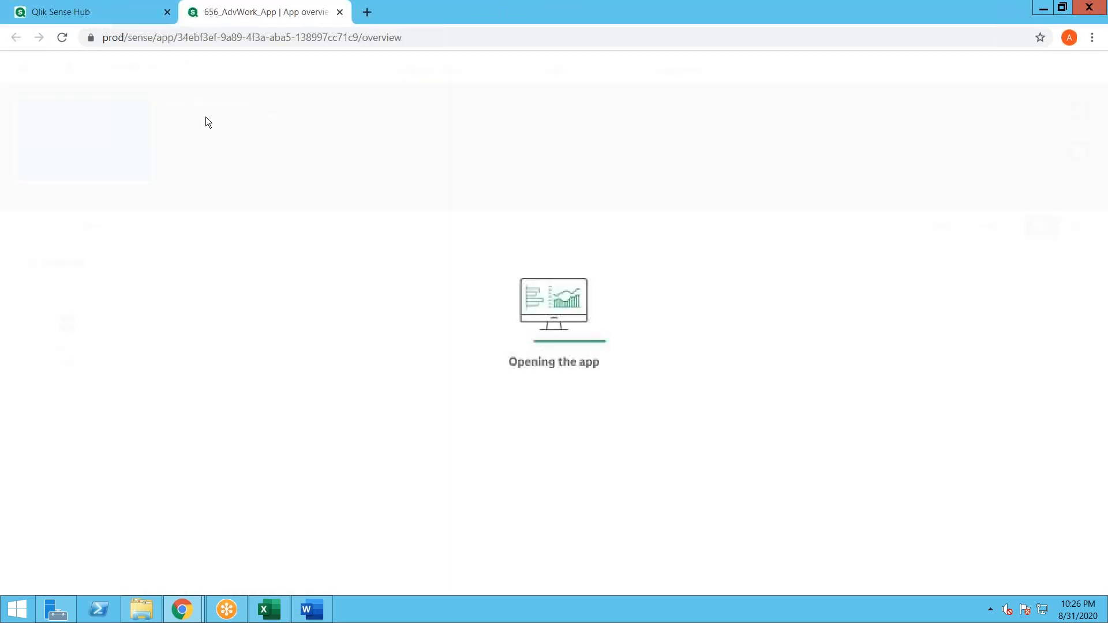
left_click(440, 72)
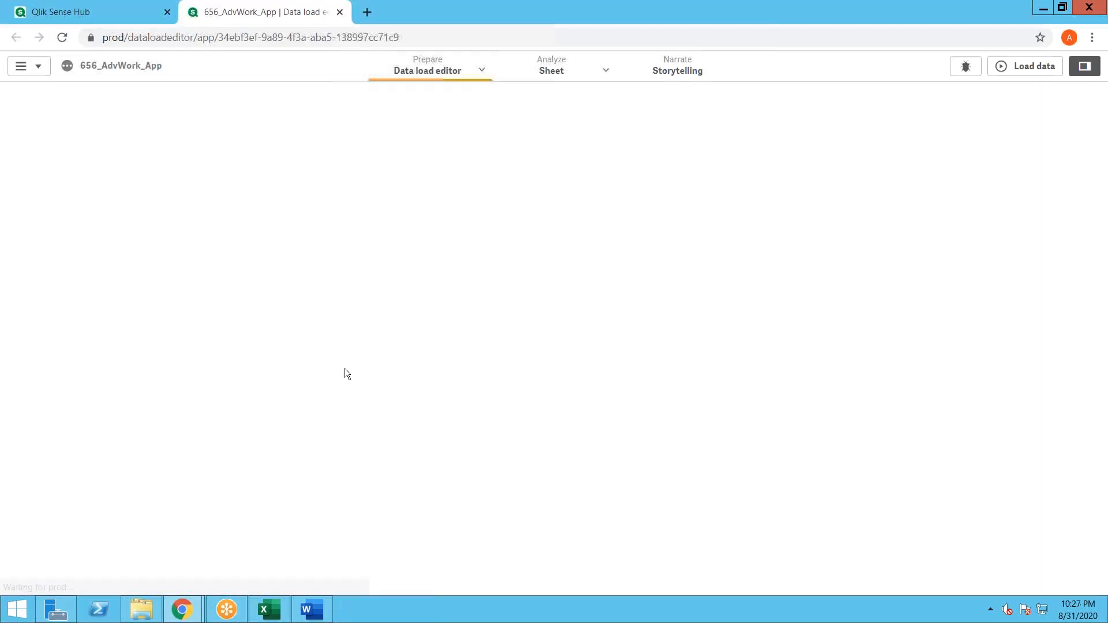
scroll(438, 351, "down", 3)
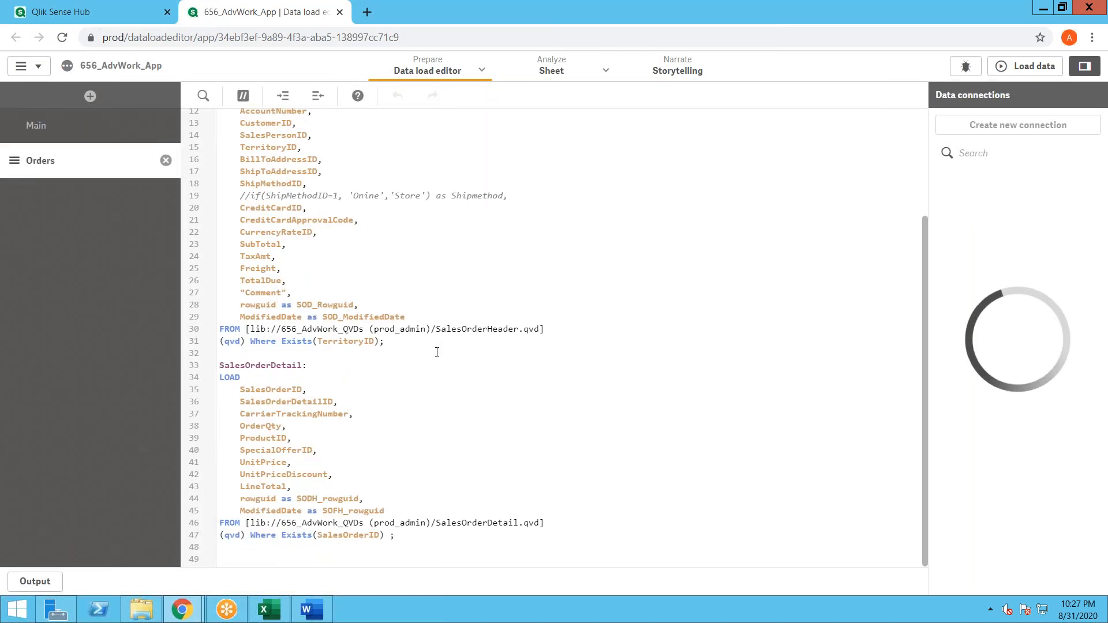
scroll(436, 352, "up", 3)
left_click(85, 128)
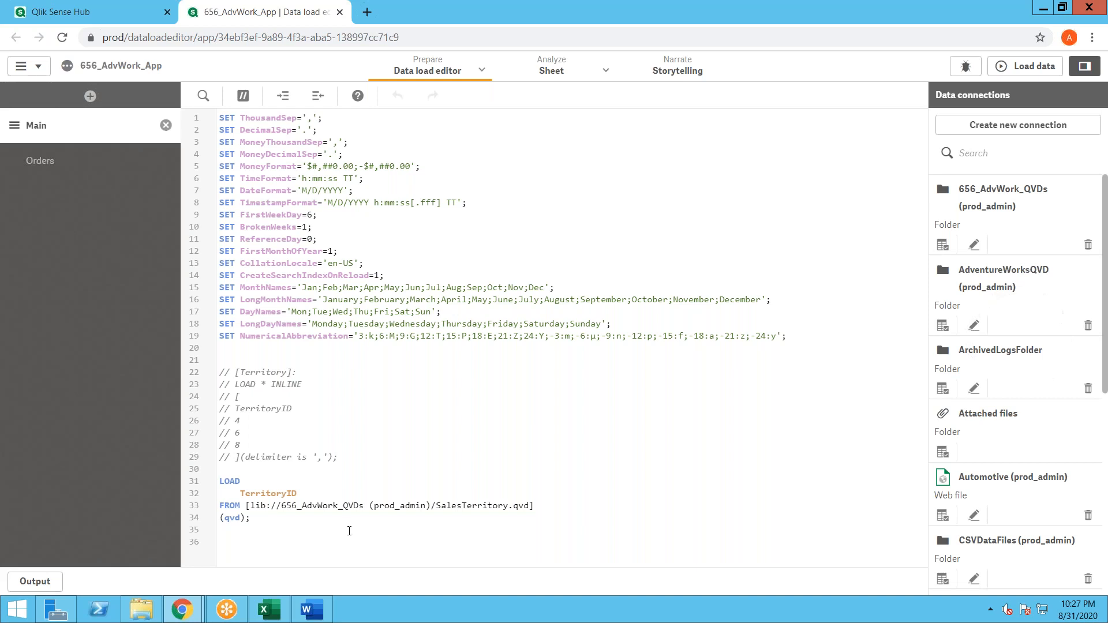
Step: Highlight the commented Territory inline load and the SalesTerritory.qvd load in the Main script to review them, and clear the selection
left_click(284, 533)
key("shift+Up")
key("shift+Up")
key("shift+Up")
key("shift+Up")
key("shift+Up")
key("shift+Up")
key("shift+Up")
key("shift+Up")
key("shift+Up")
key("shift+Up")
key("shift+Up")
key("shift+Up")
key("shift+Up")
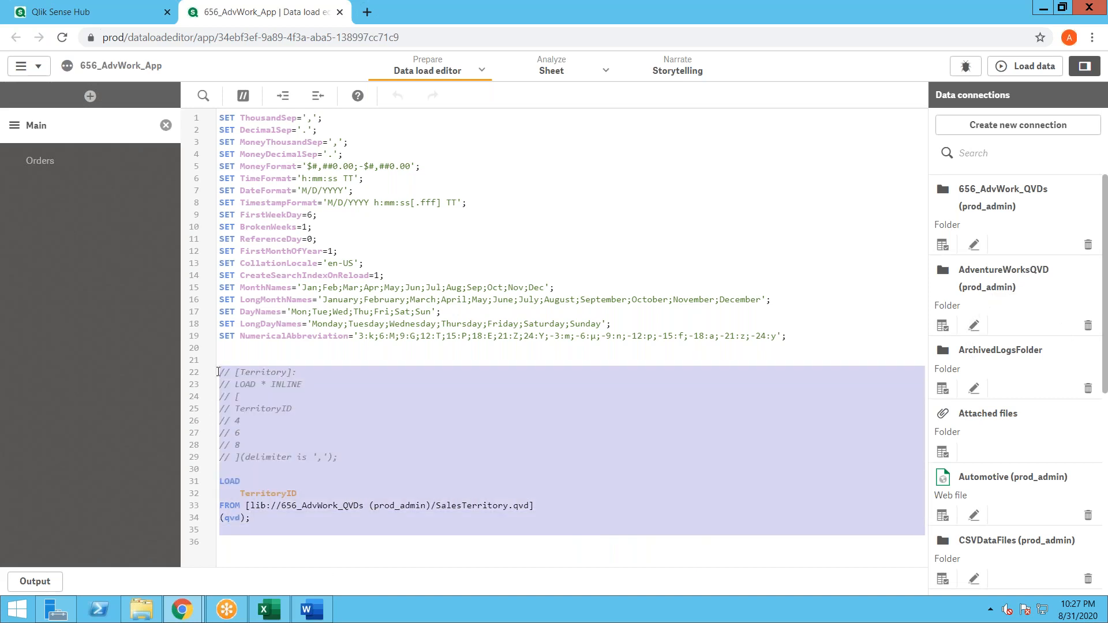
left_click(321, 570)
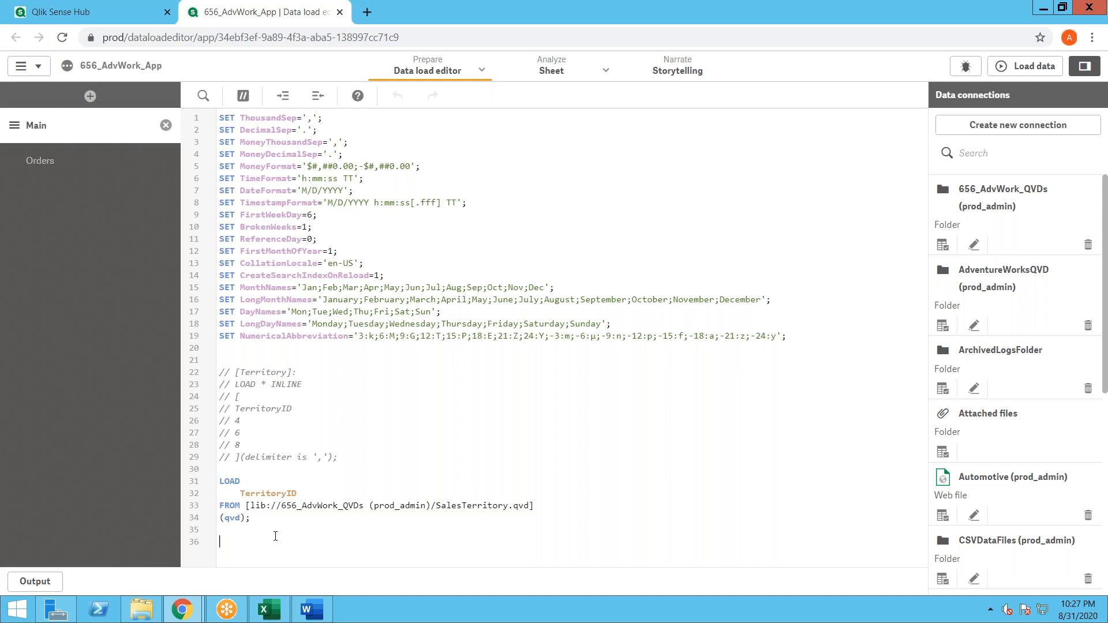
Step: Switch to the Demo Discussion workbook in Excel, show the Concentation worksheet, select cell I8 and save the workbook
left_click(279, 615)
left_click(500, 577)
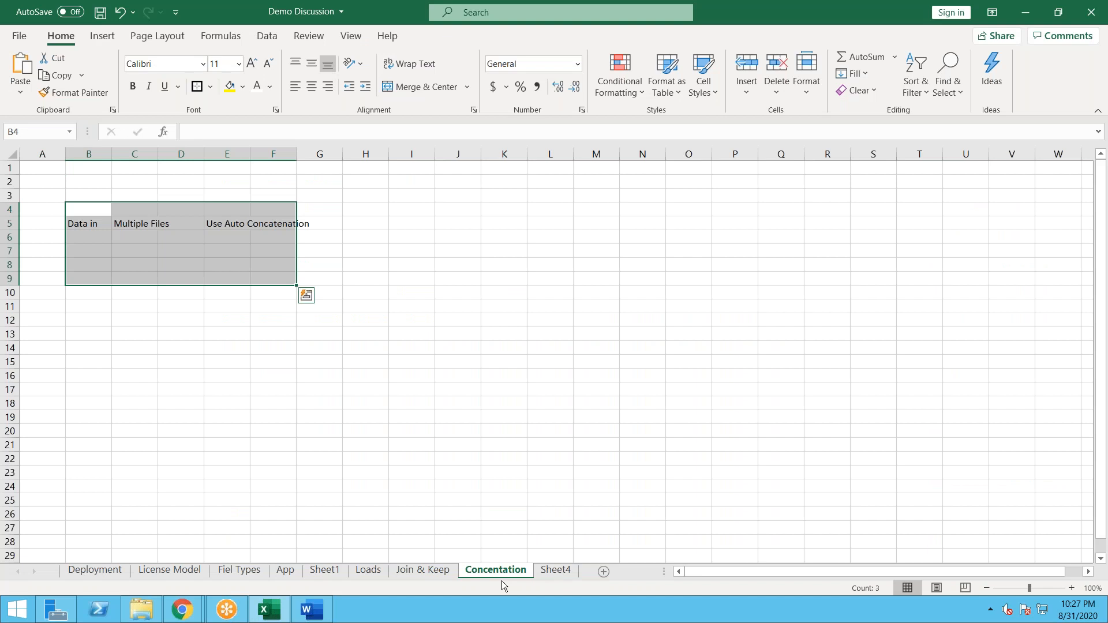
left_click(416, 270)
key("ctrl+s")
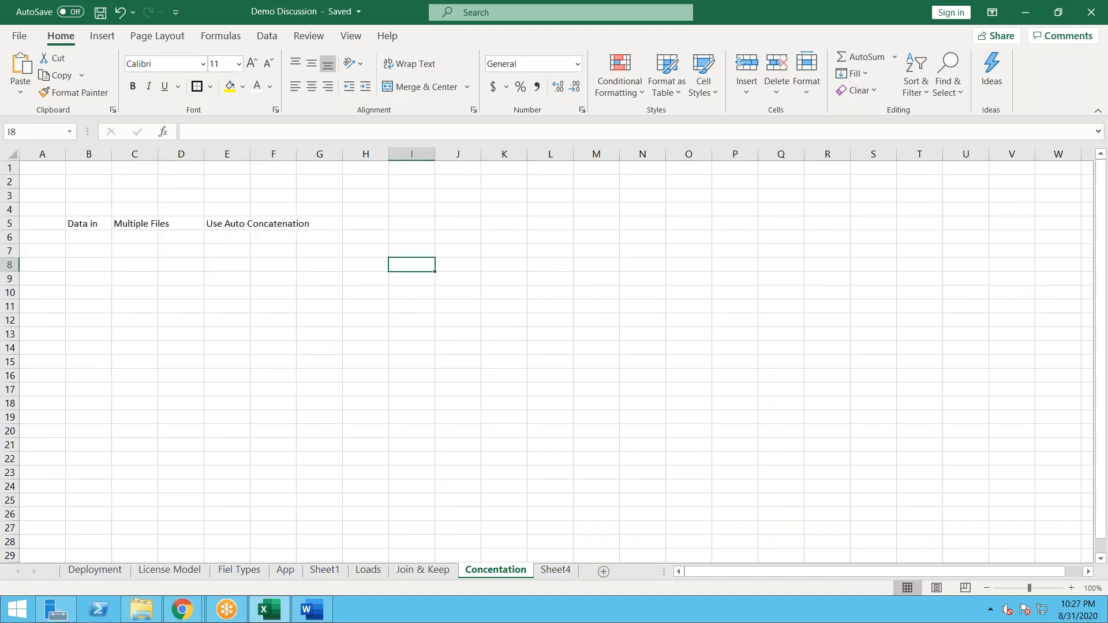
Step: Switch to the Qlik Sense Course_Details document in Word and review the Data Load Manager and Data Editor - Scripting topics
left_click(311, 608)
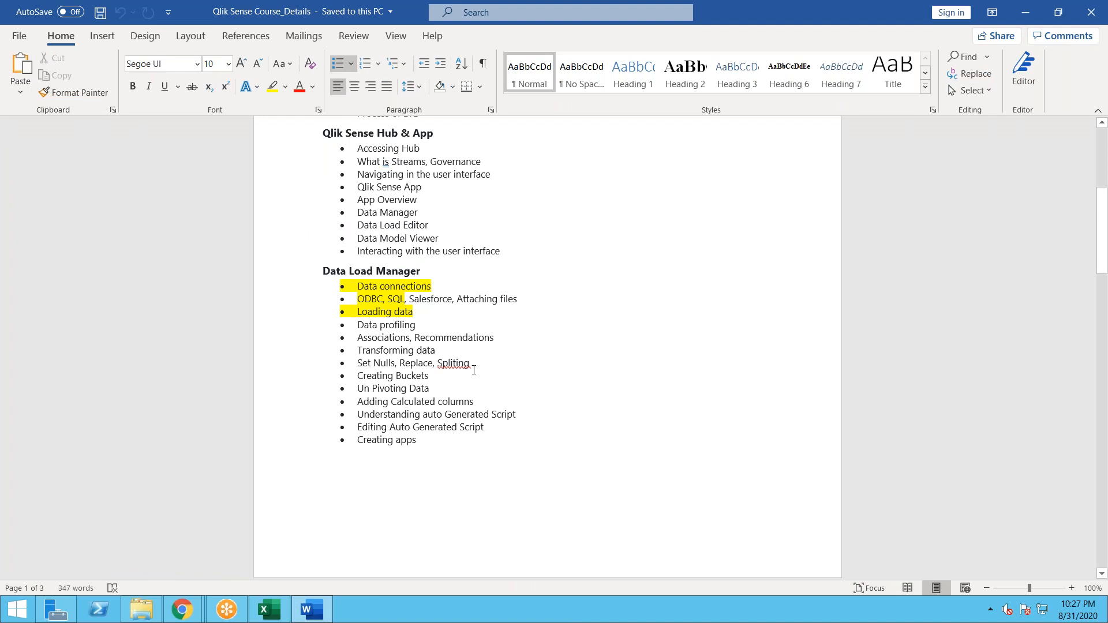
scroll(476, 441, "down", 10)
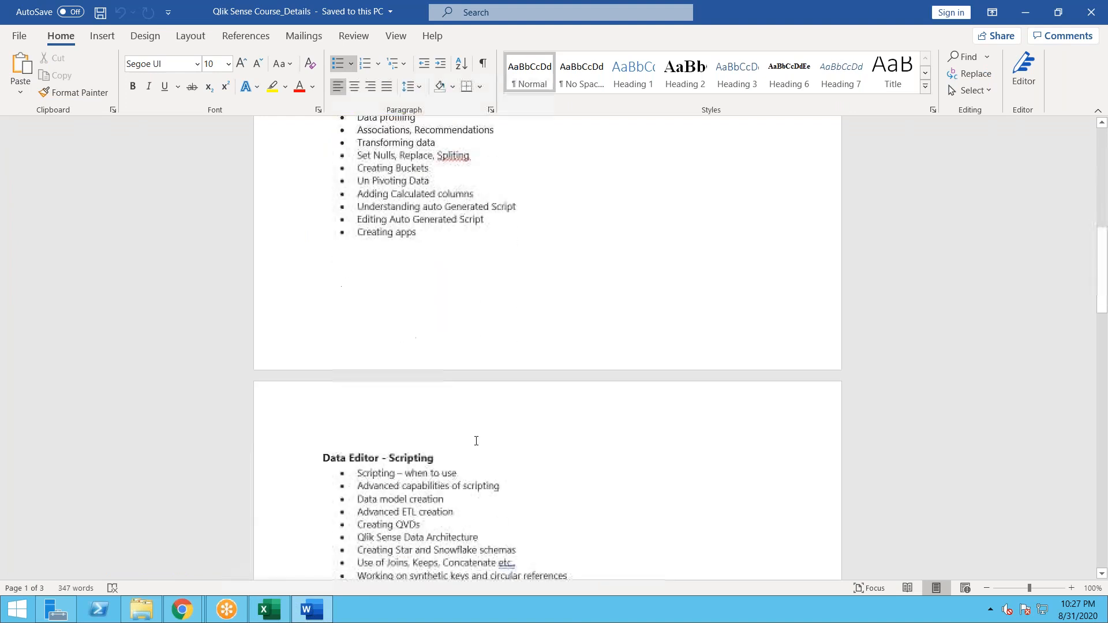
scroll(476, 440, "up", 10)
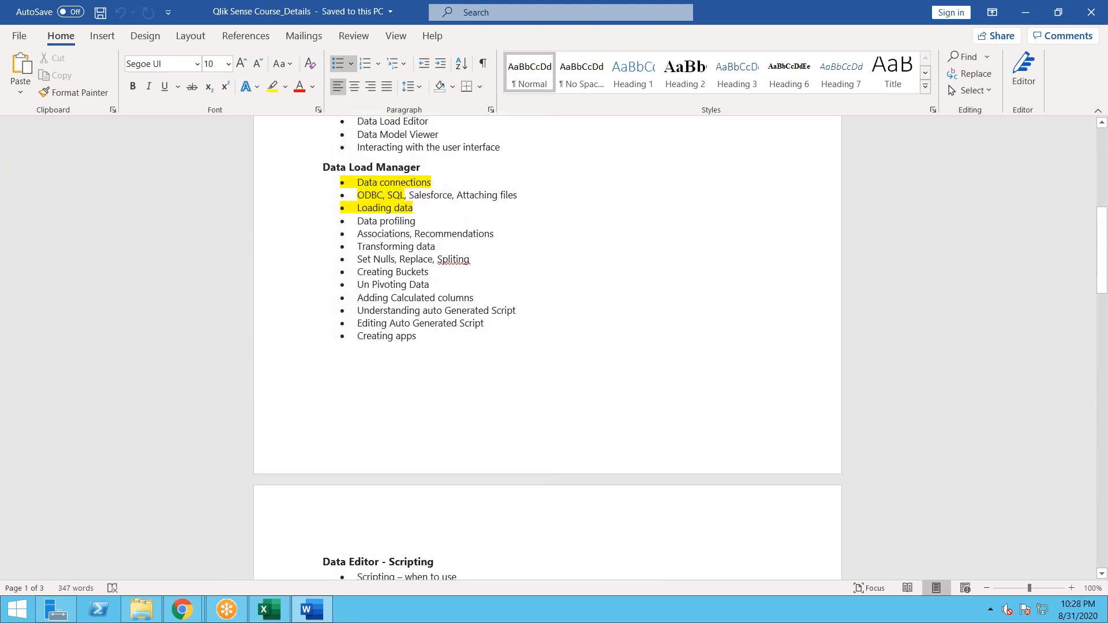
scroll(434, 404, "up", 2)
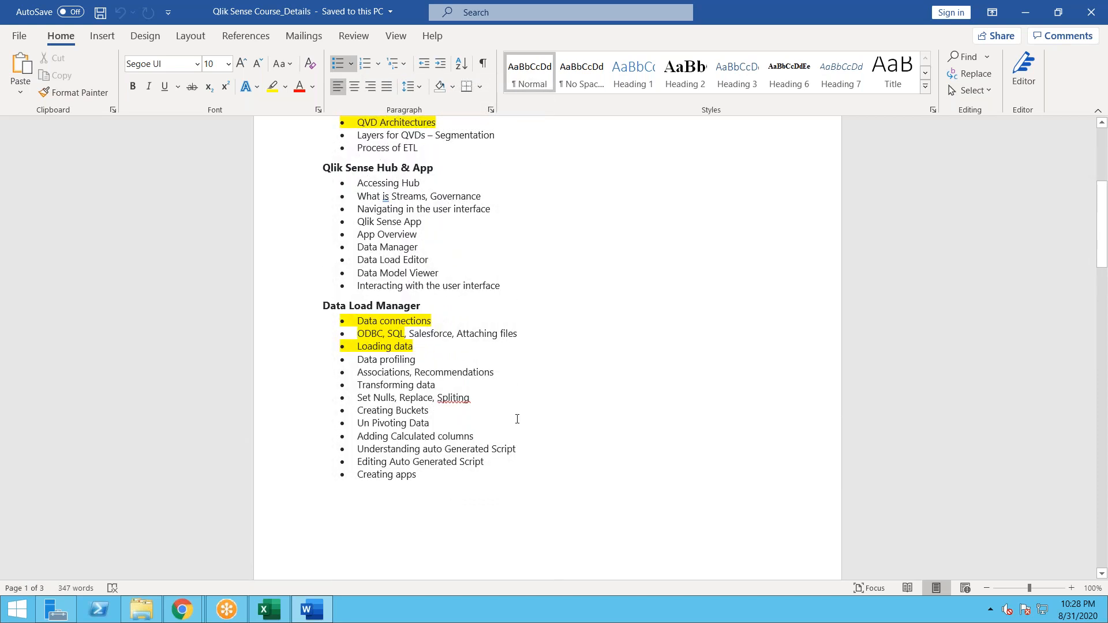
scroll(466, 511, "down", 10)
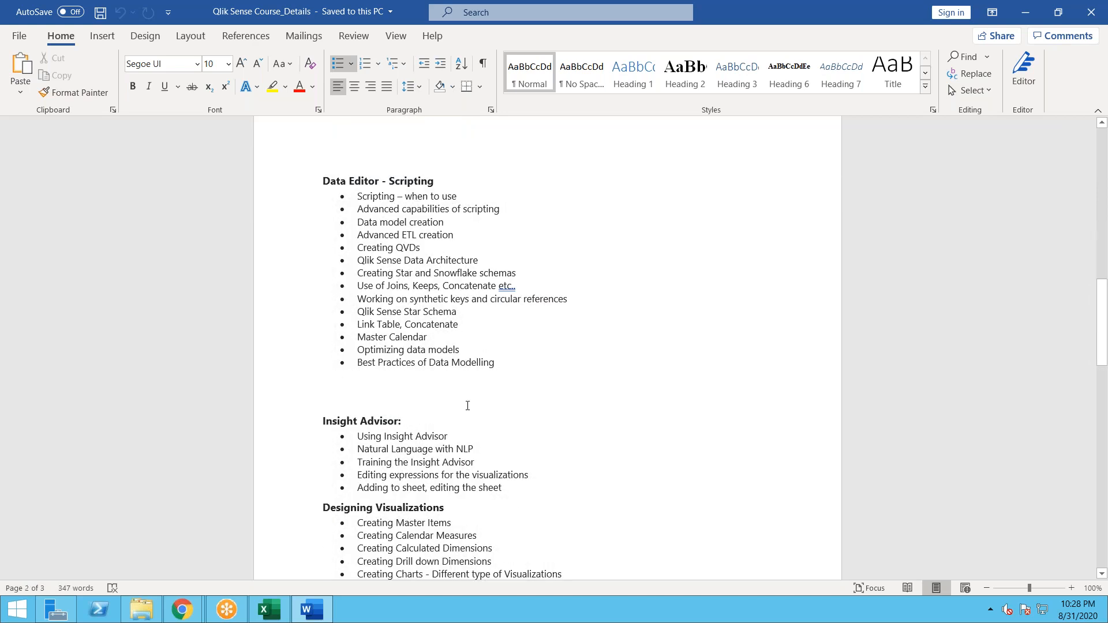
scroll(467, 404, "up", 1)
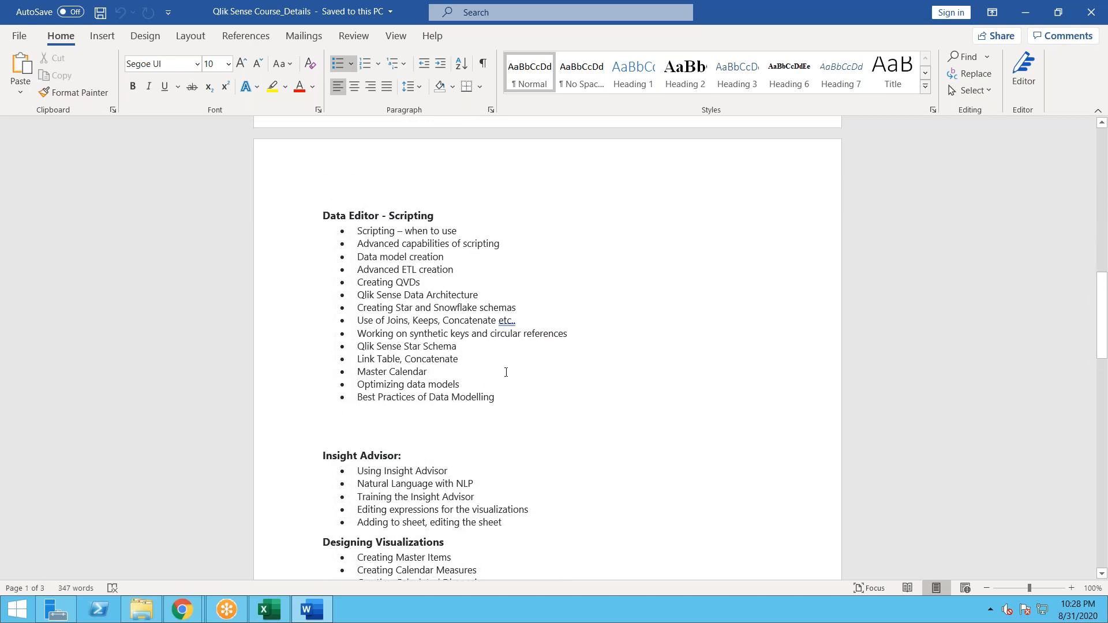